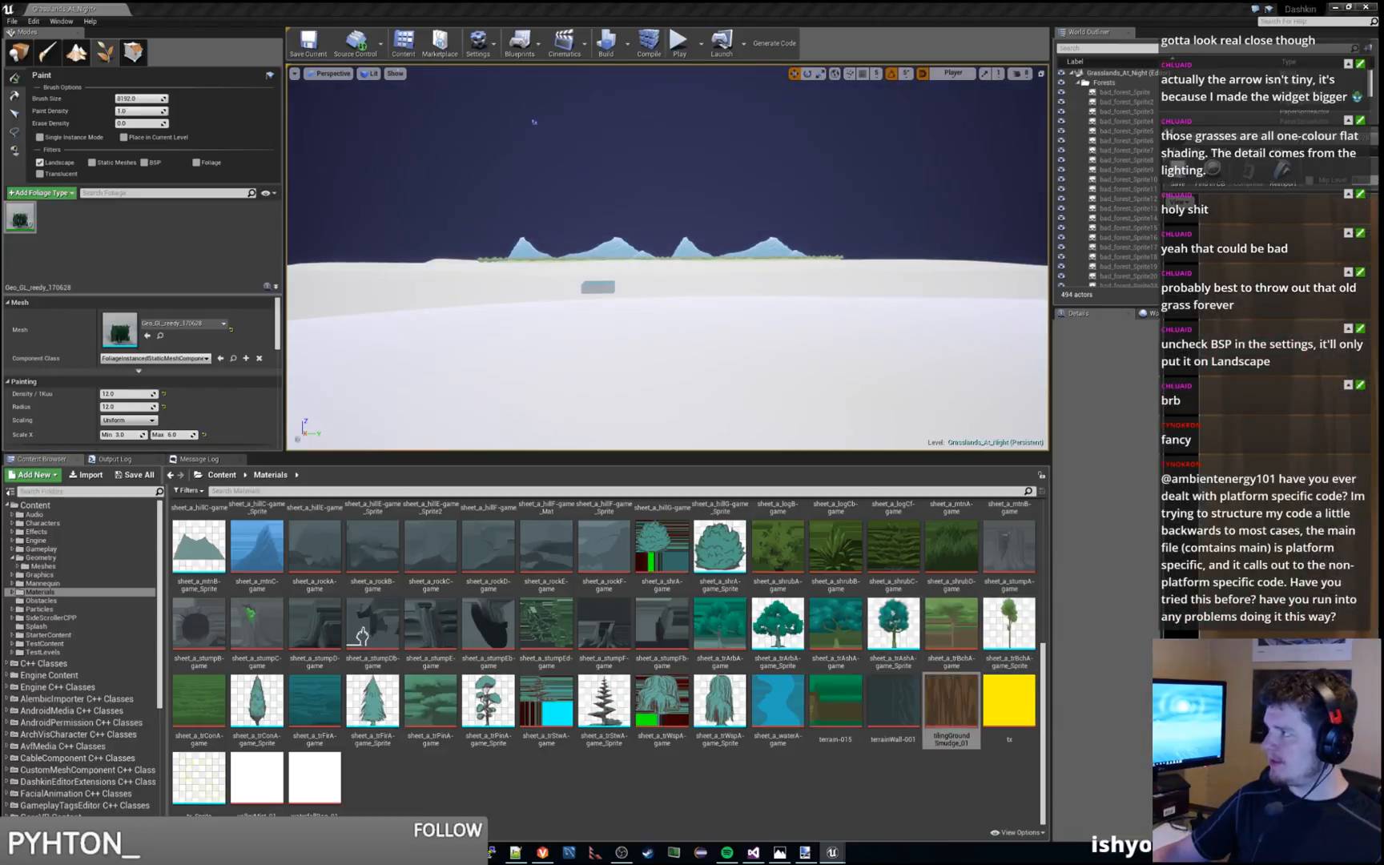
Assign the tilingGroundSmudge_01 texture to the empty Texture Sample in Test_Grass_Material and save the material
left_click_drag(1383, 136, 1228, 146)
left_click(651, 149)
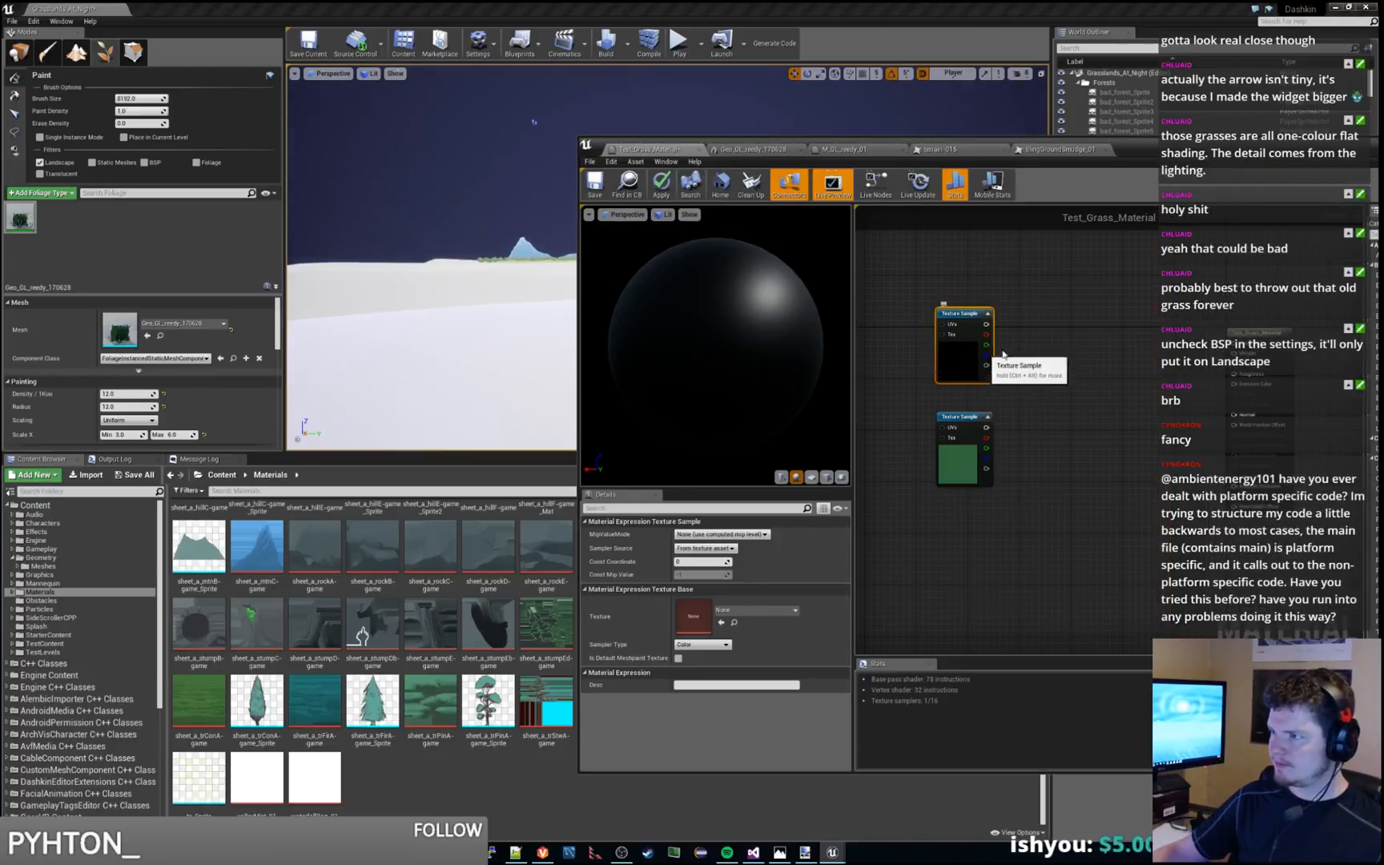
left_click(774, 611)
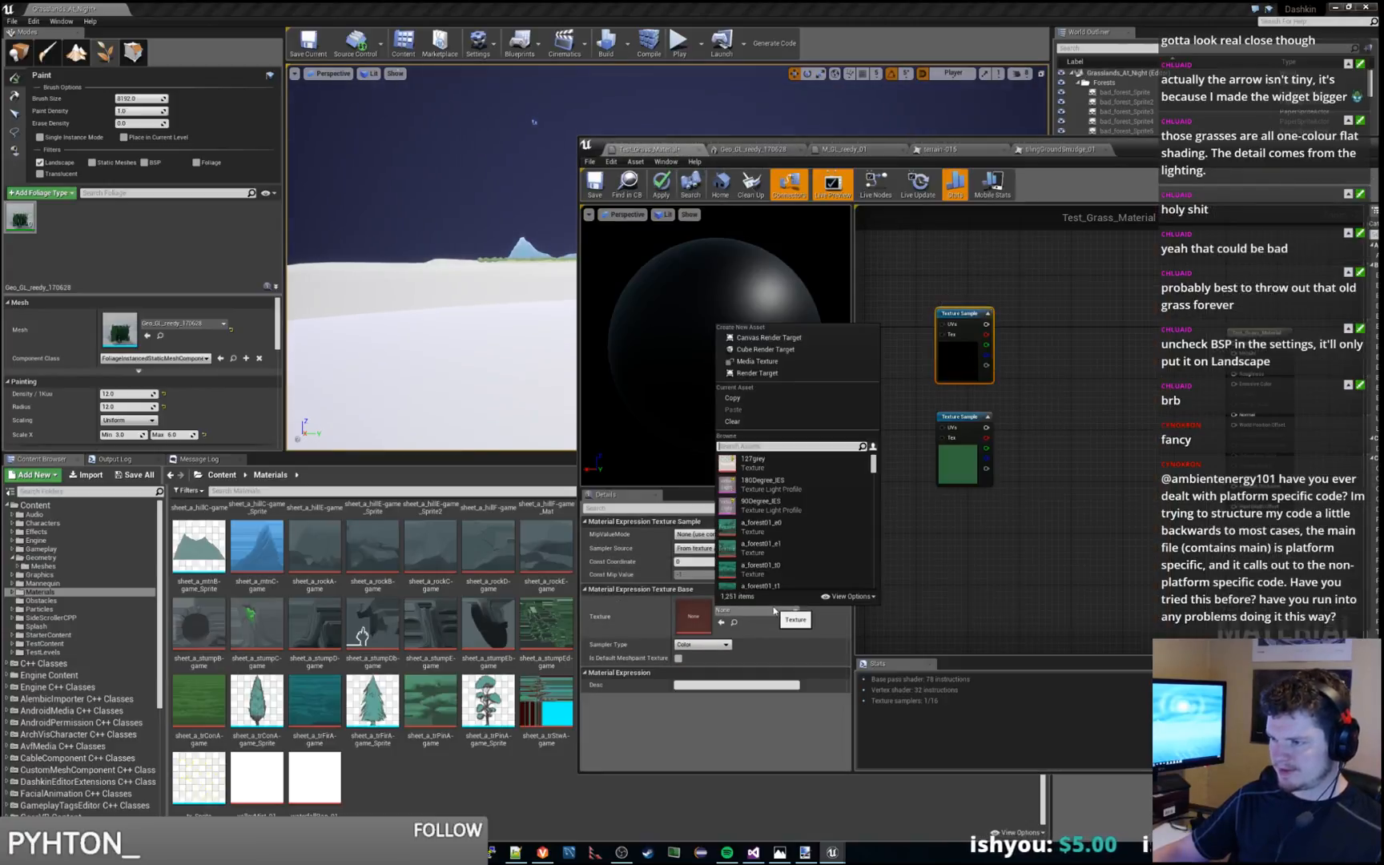
type("ground")
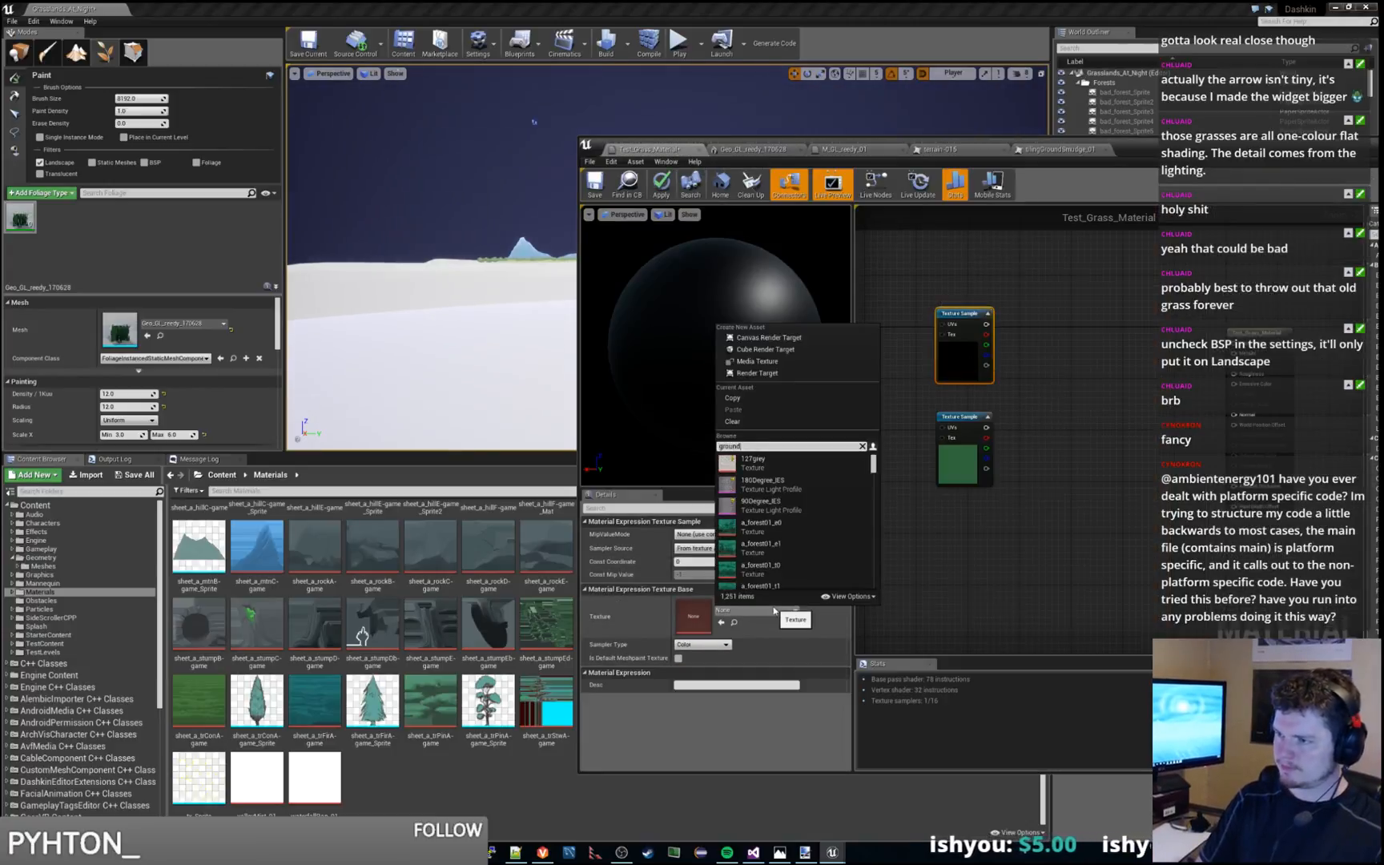
type("sm")
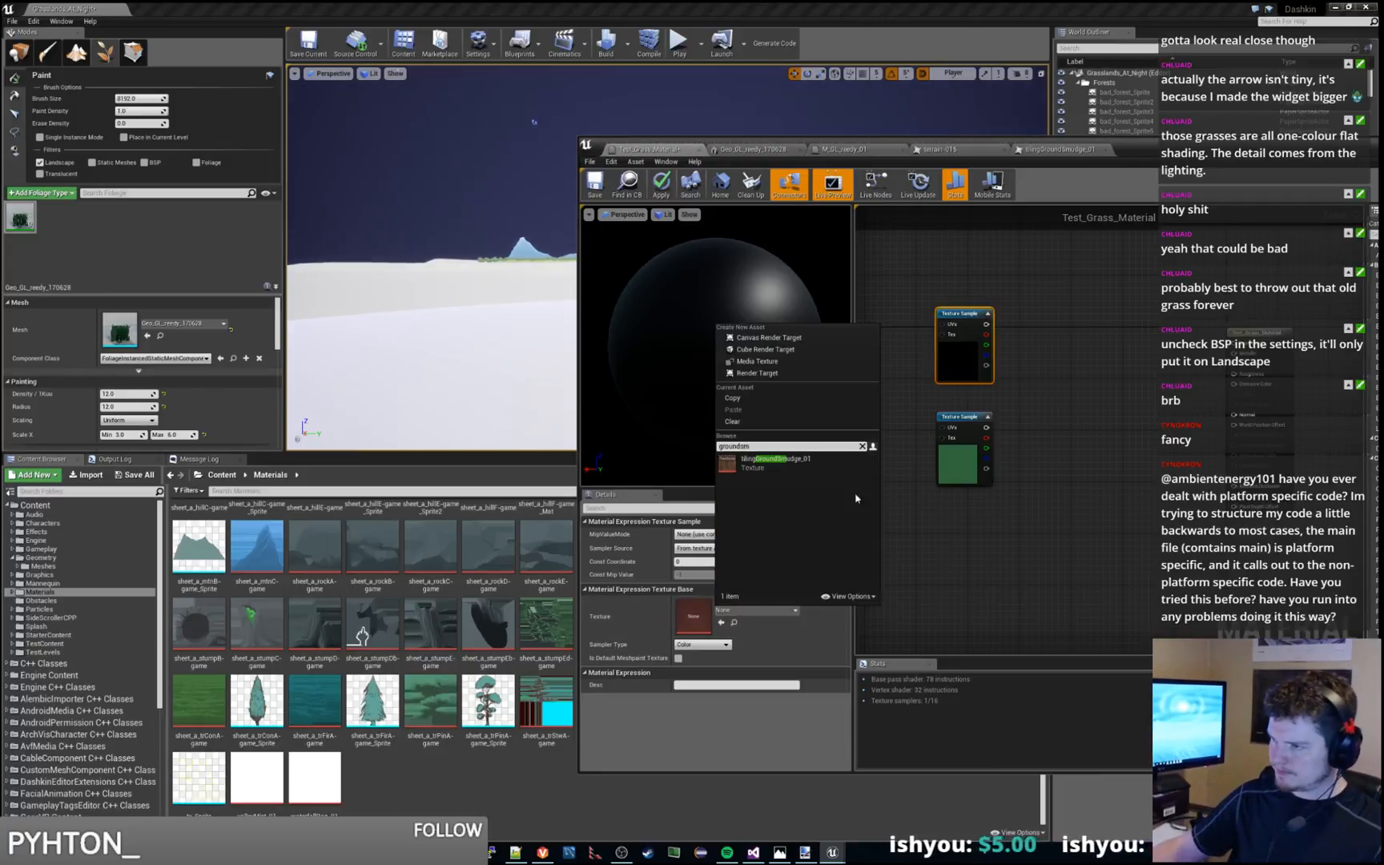
left_click(775, 459)
left_click(1094, 349)
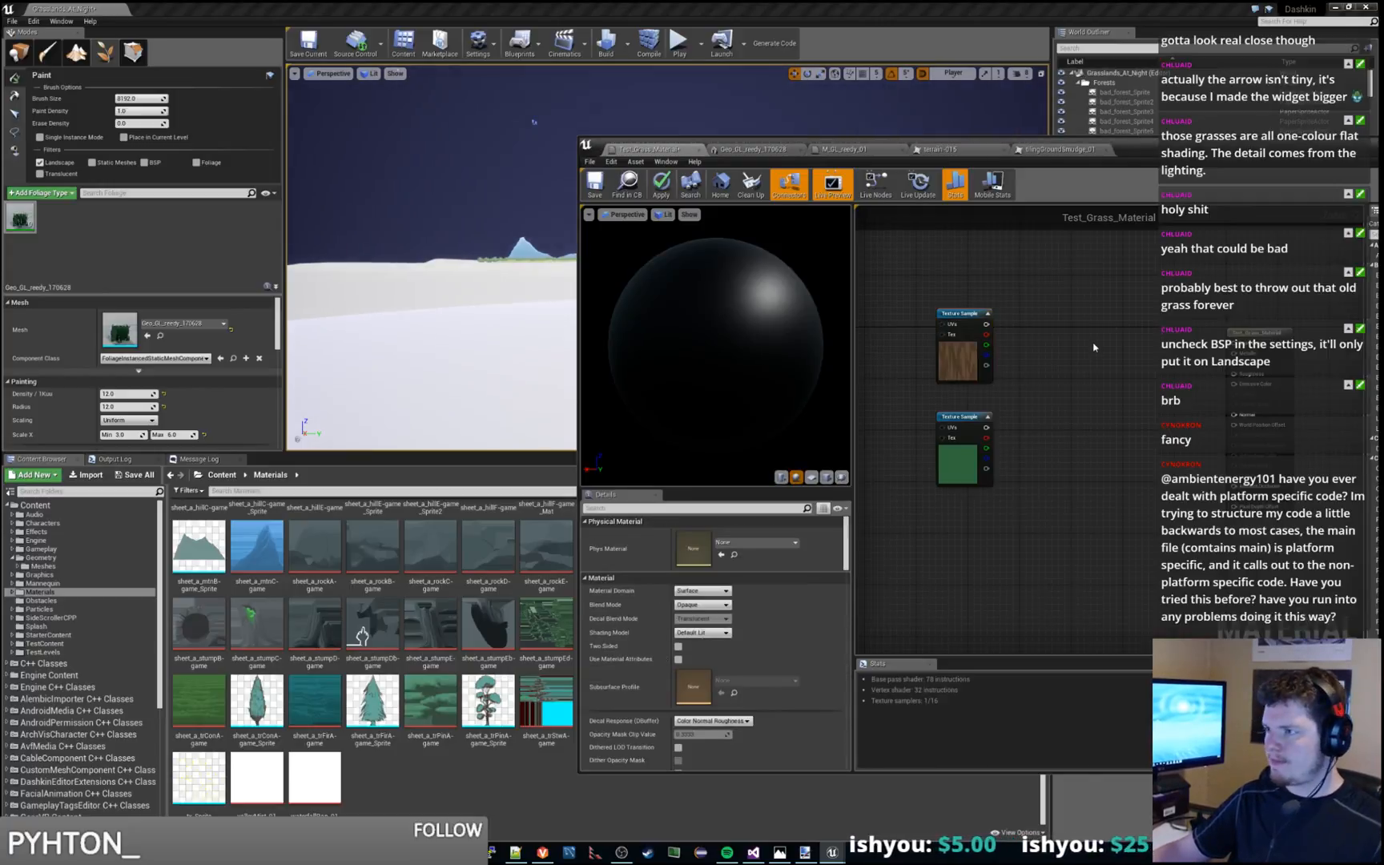
key("ctrl+s")
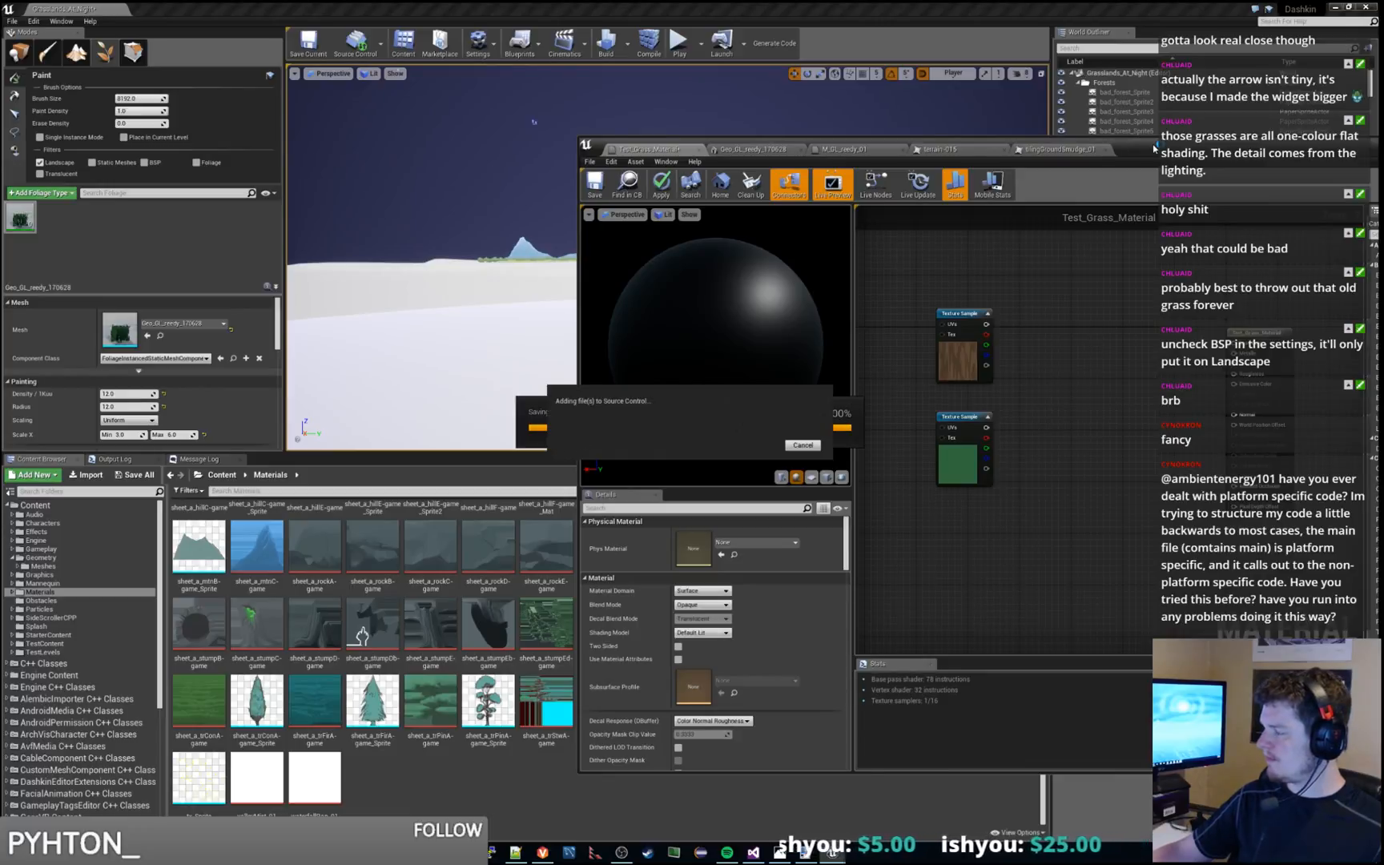
Add LandscapeLayerBlend, LandscapeLayerSample and LandscapeGrassOutput nodes beside the texture samples in the Test_Grass_Material graph
left_click_drag(1154, 149, 716, 15)
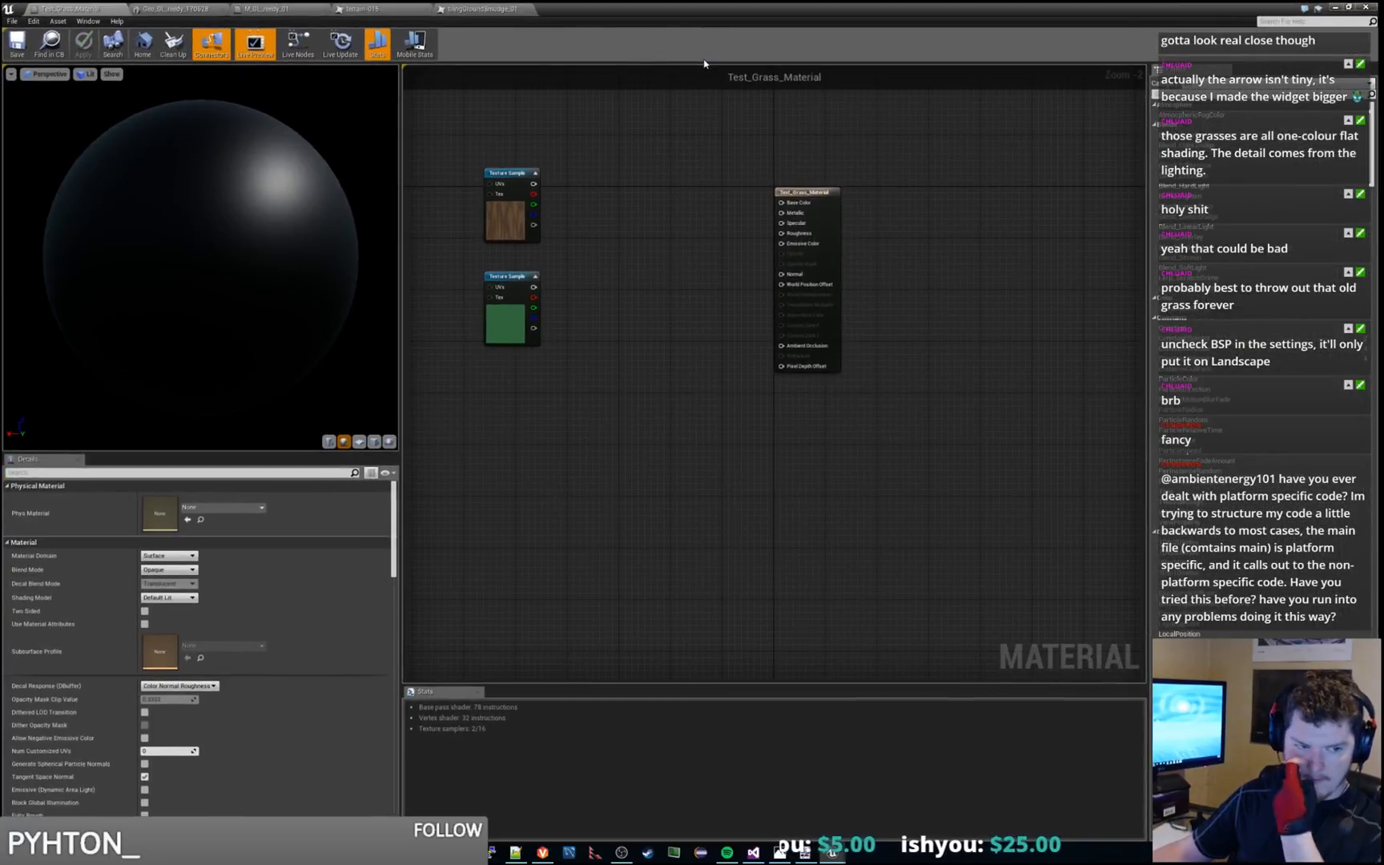
right_click_drag(709, 338, 717, 346)
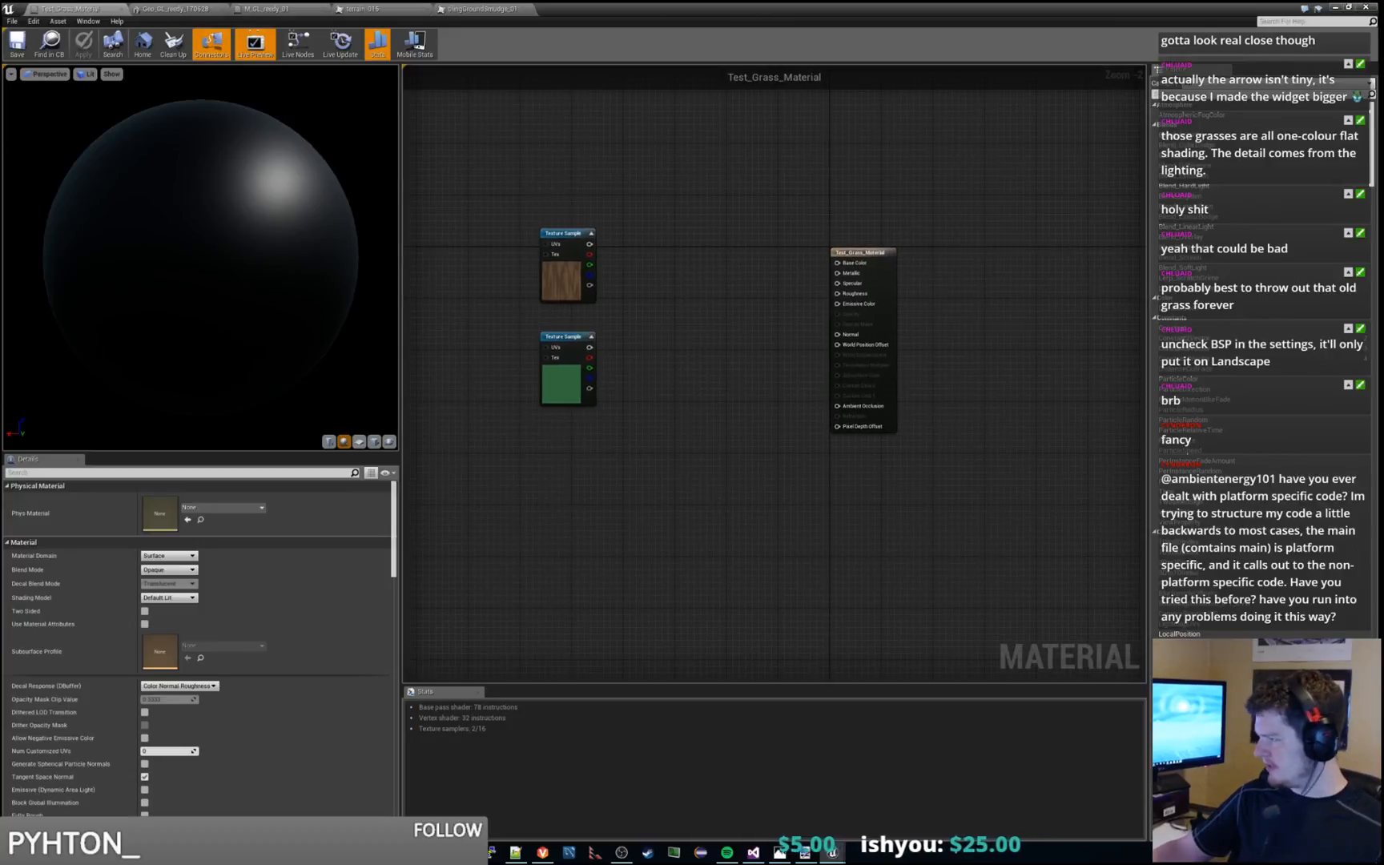
key("XF86AudioNext")
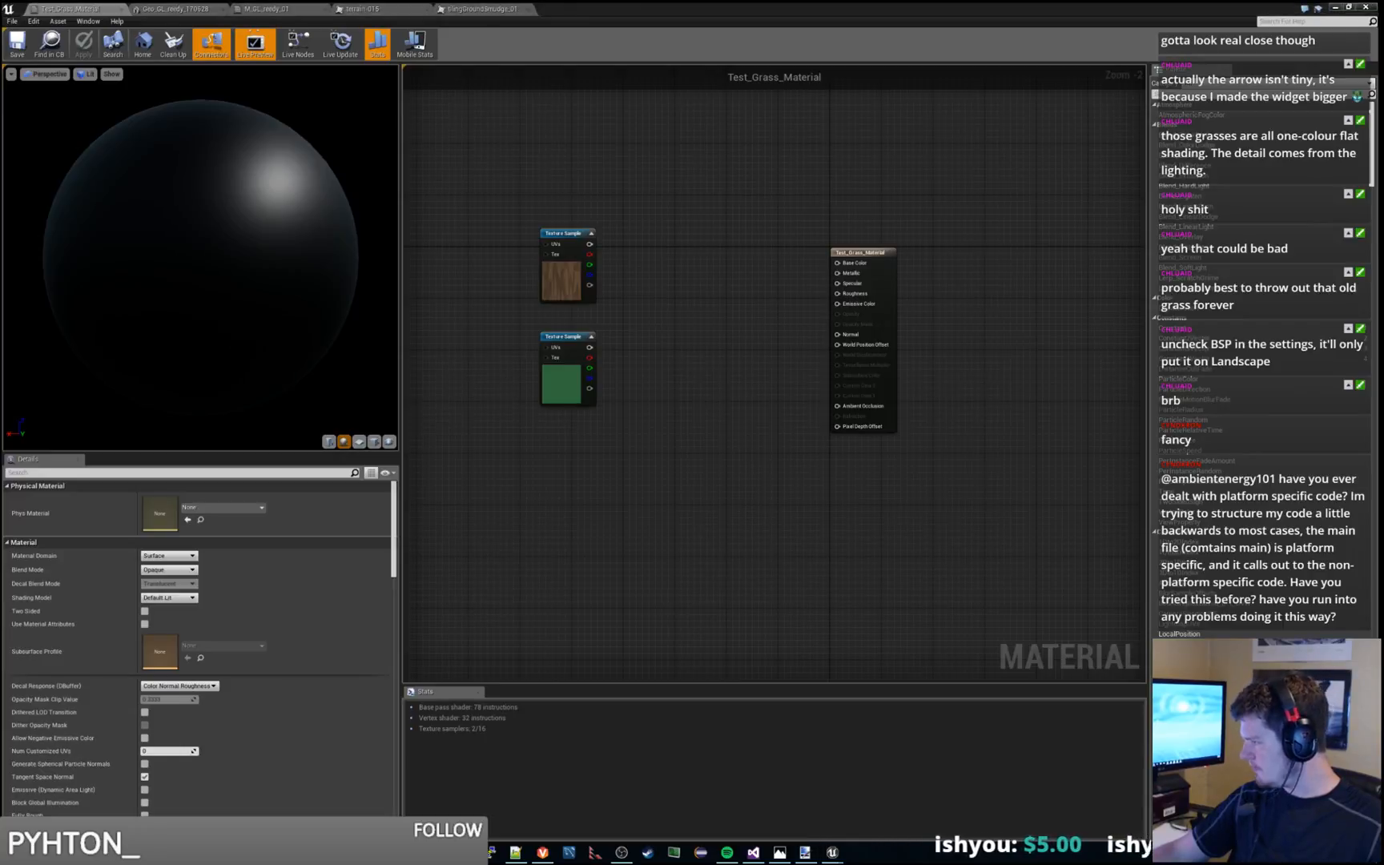
right_click_drag(930, 517, 921, 406)
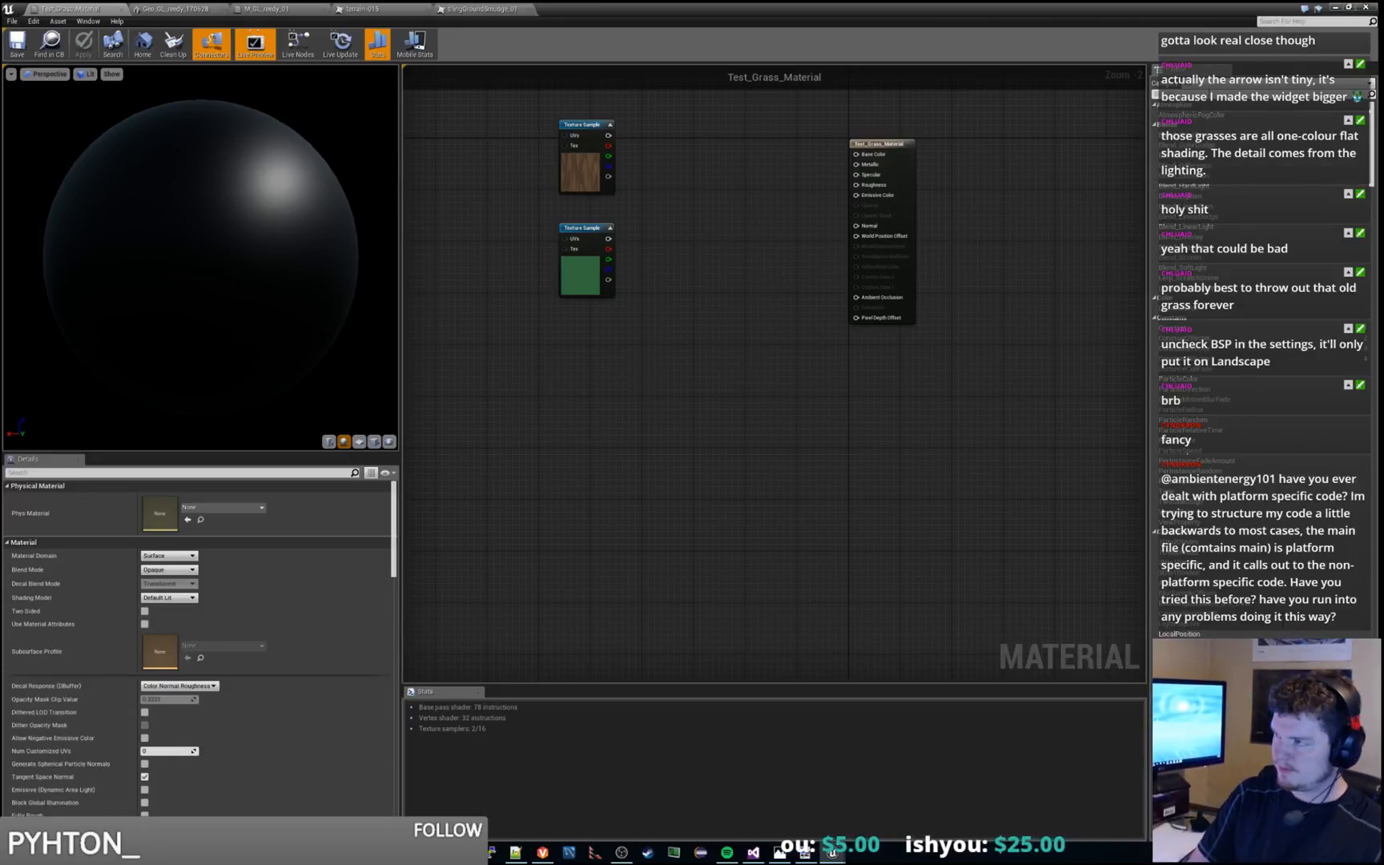
type("land")
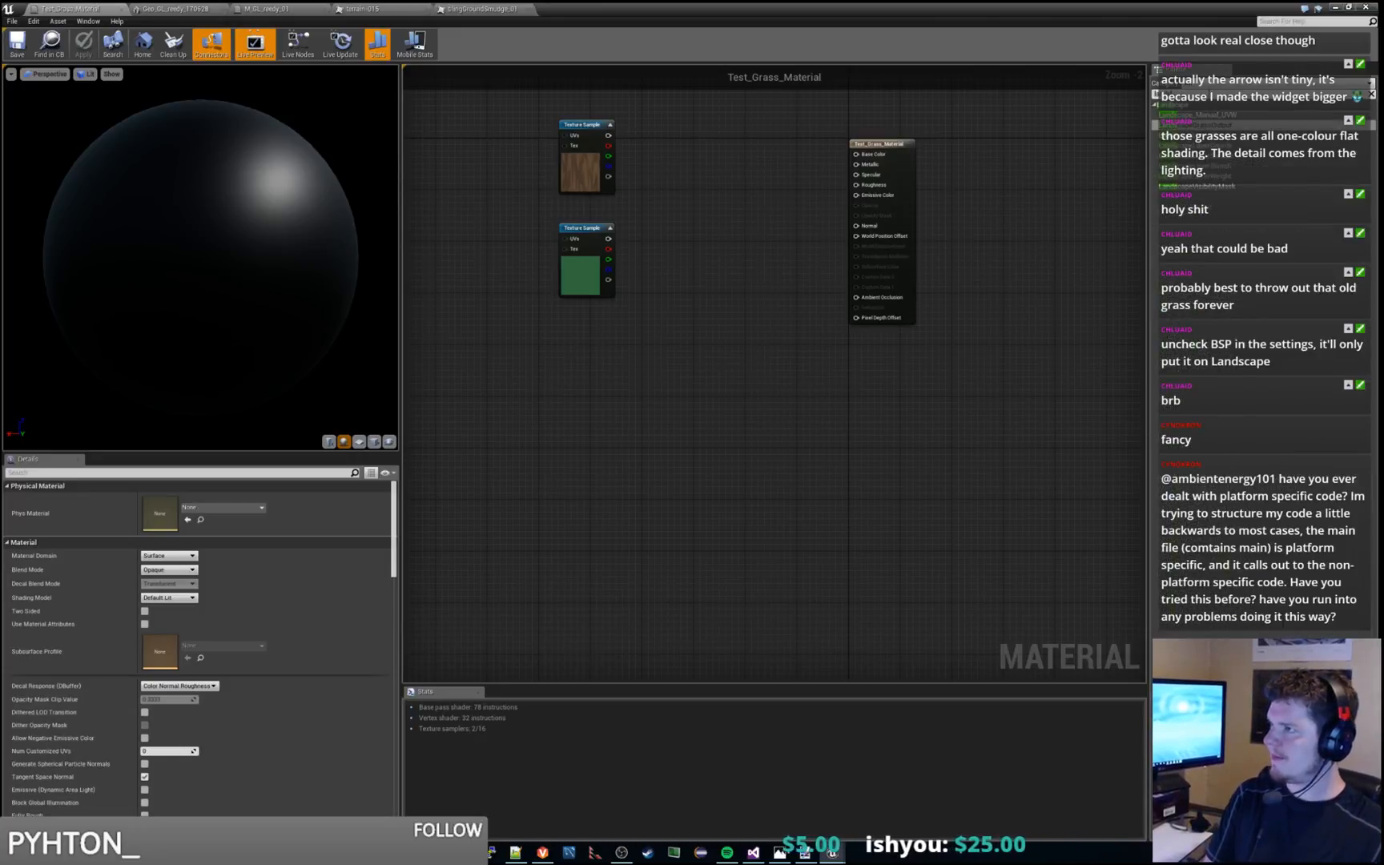
left_click_drag(1282, 145, 625, 305)
left_click_drag(568, 160, 651, 161)
left_click(550, 268)
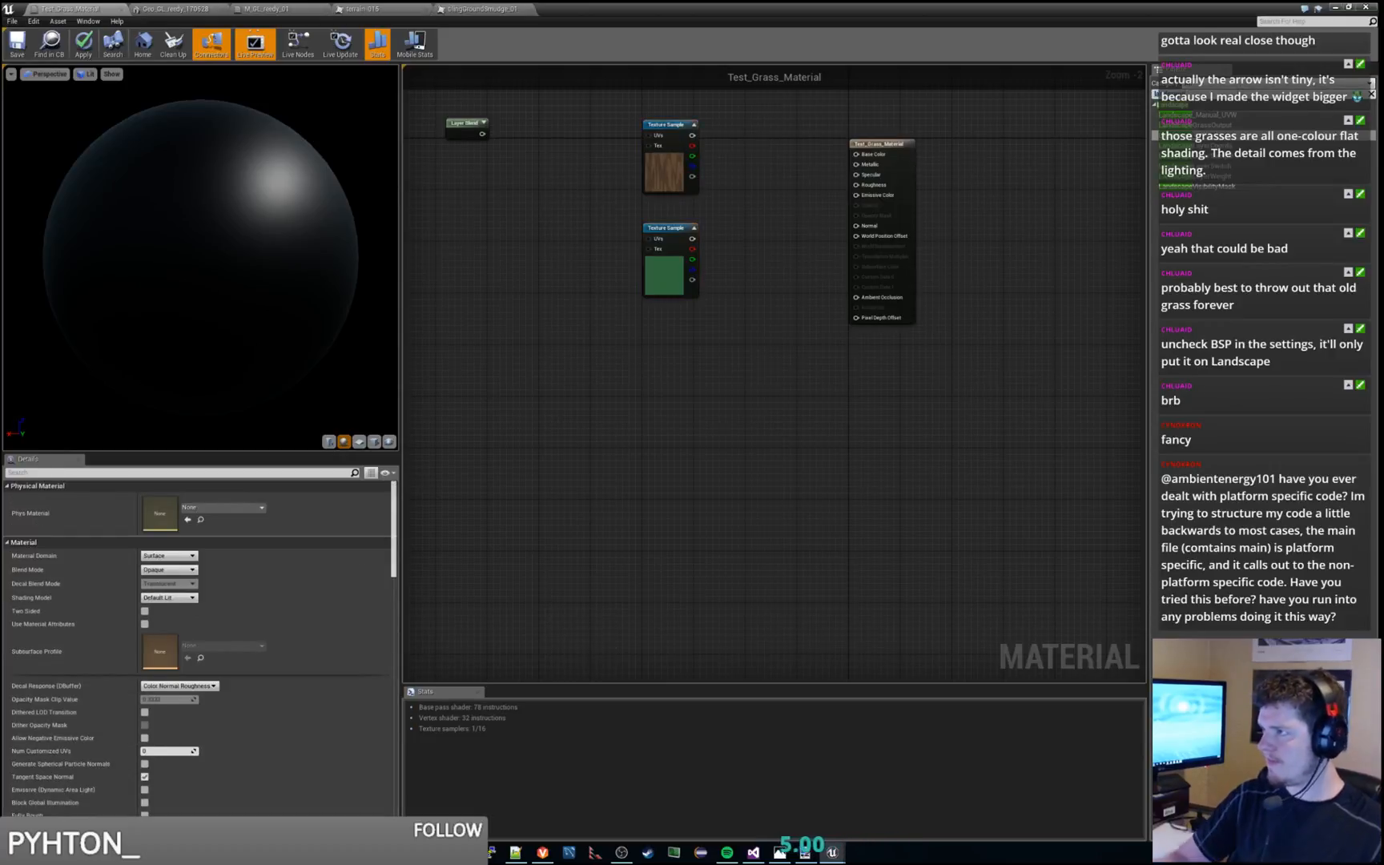
left_click_drag(1217, 154, 492, 207)
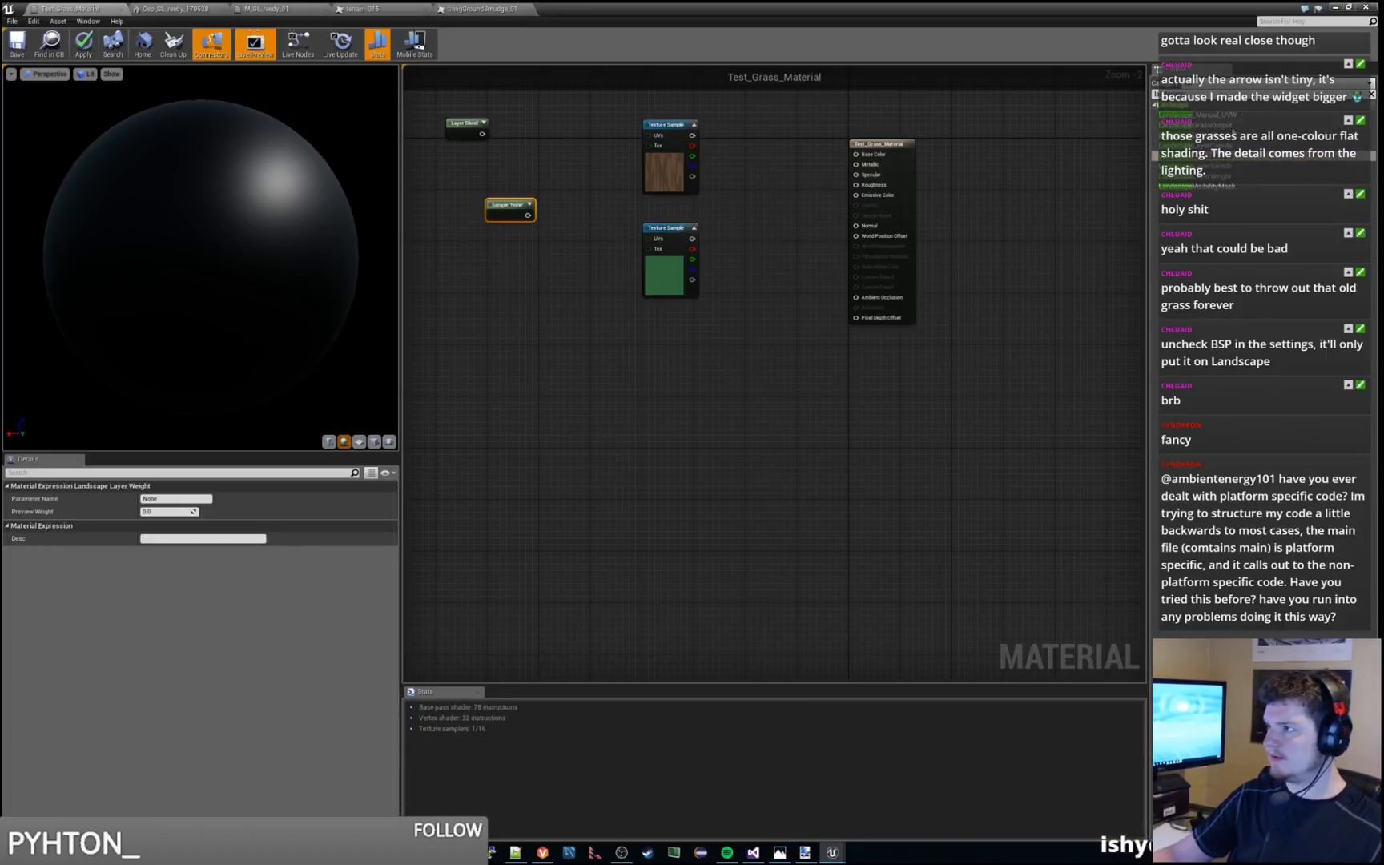
left_click_drag(1201, 125, 507, 271)
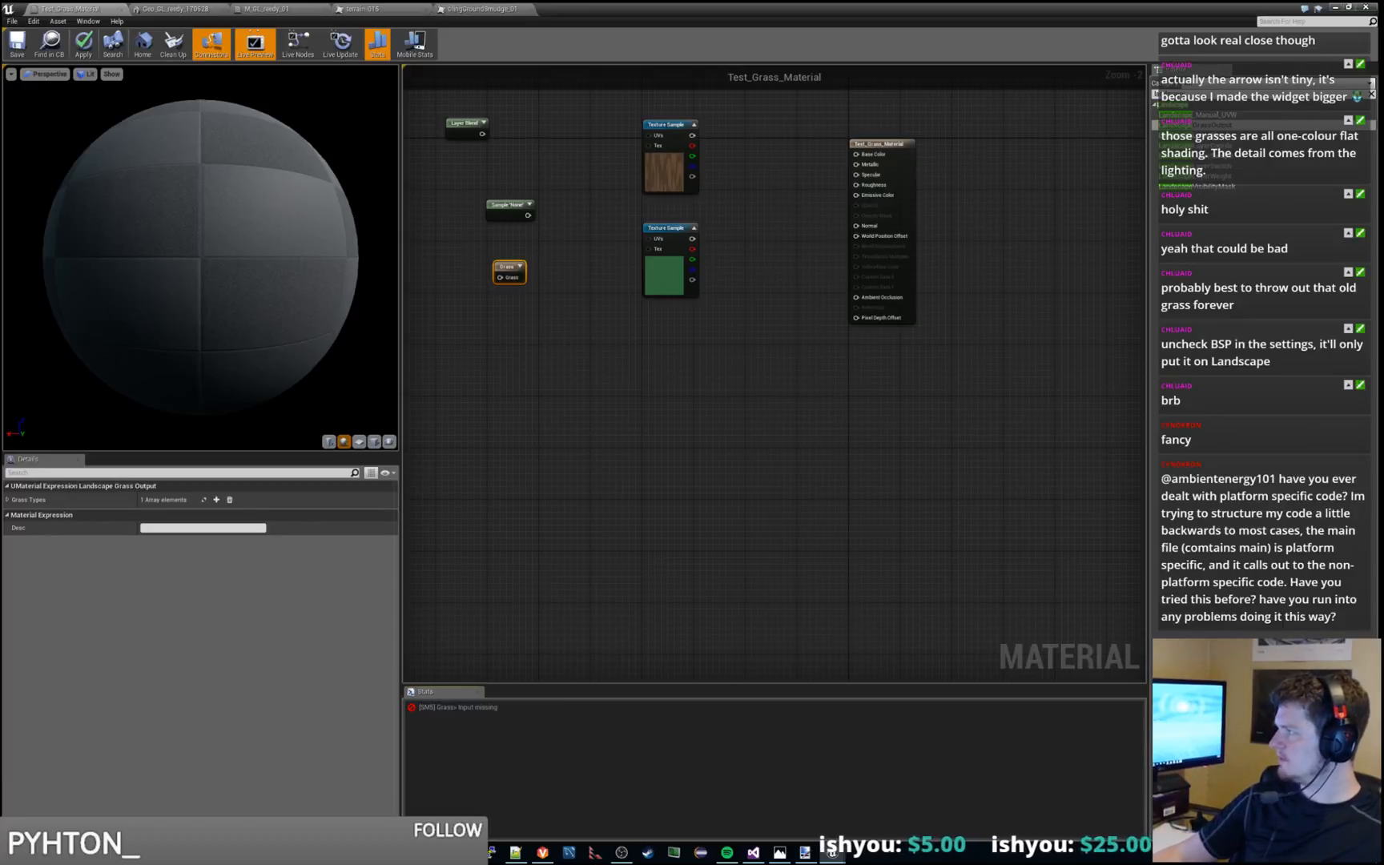
Switch to the web browser and review the Grass Quick Start instructions on adding, configuring and connecting the Landscape Layer Blend node
key("alt+Tab")
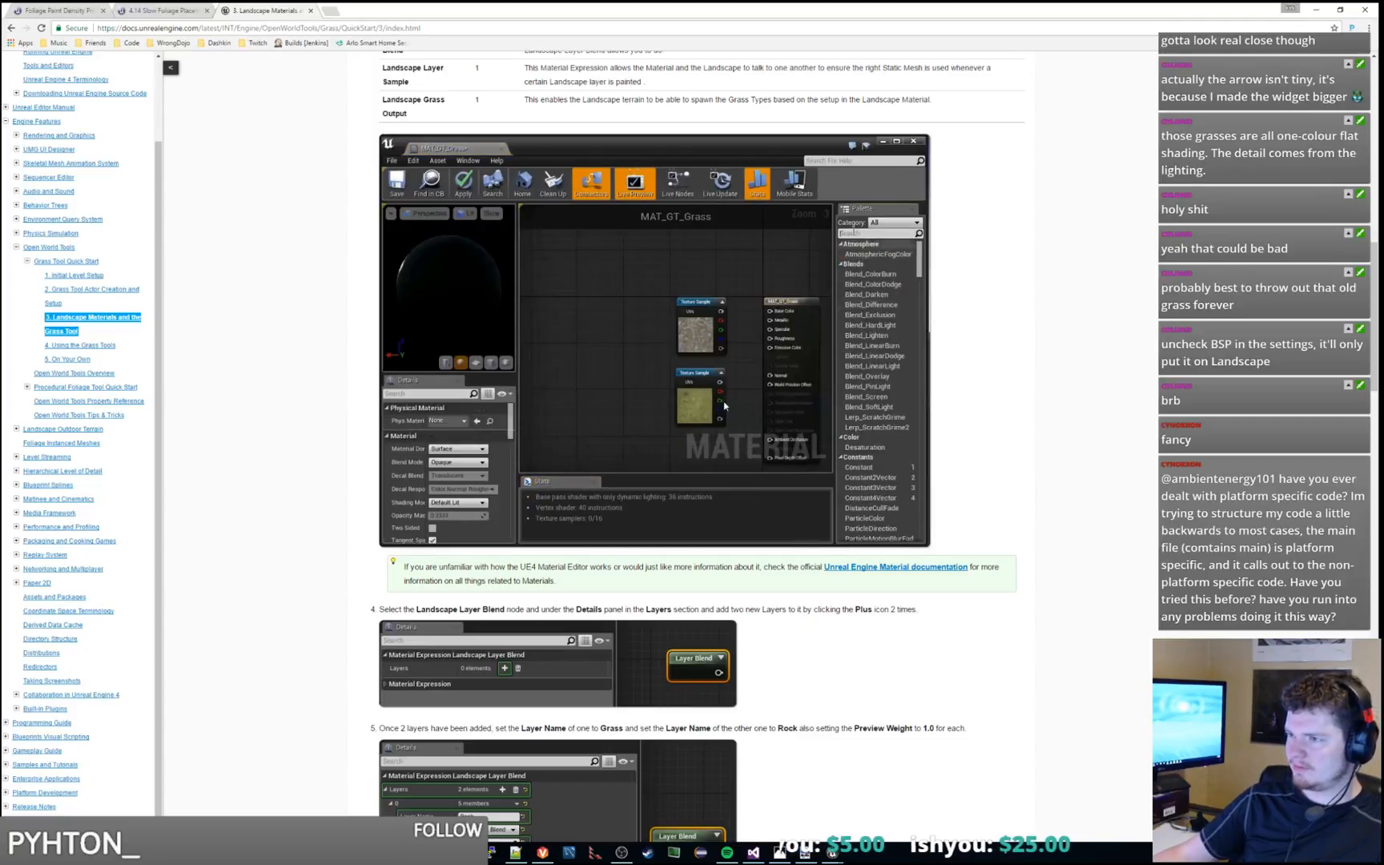
scroll(496, 176, "up", 3)
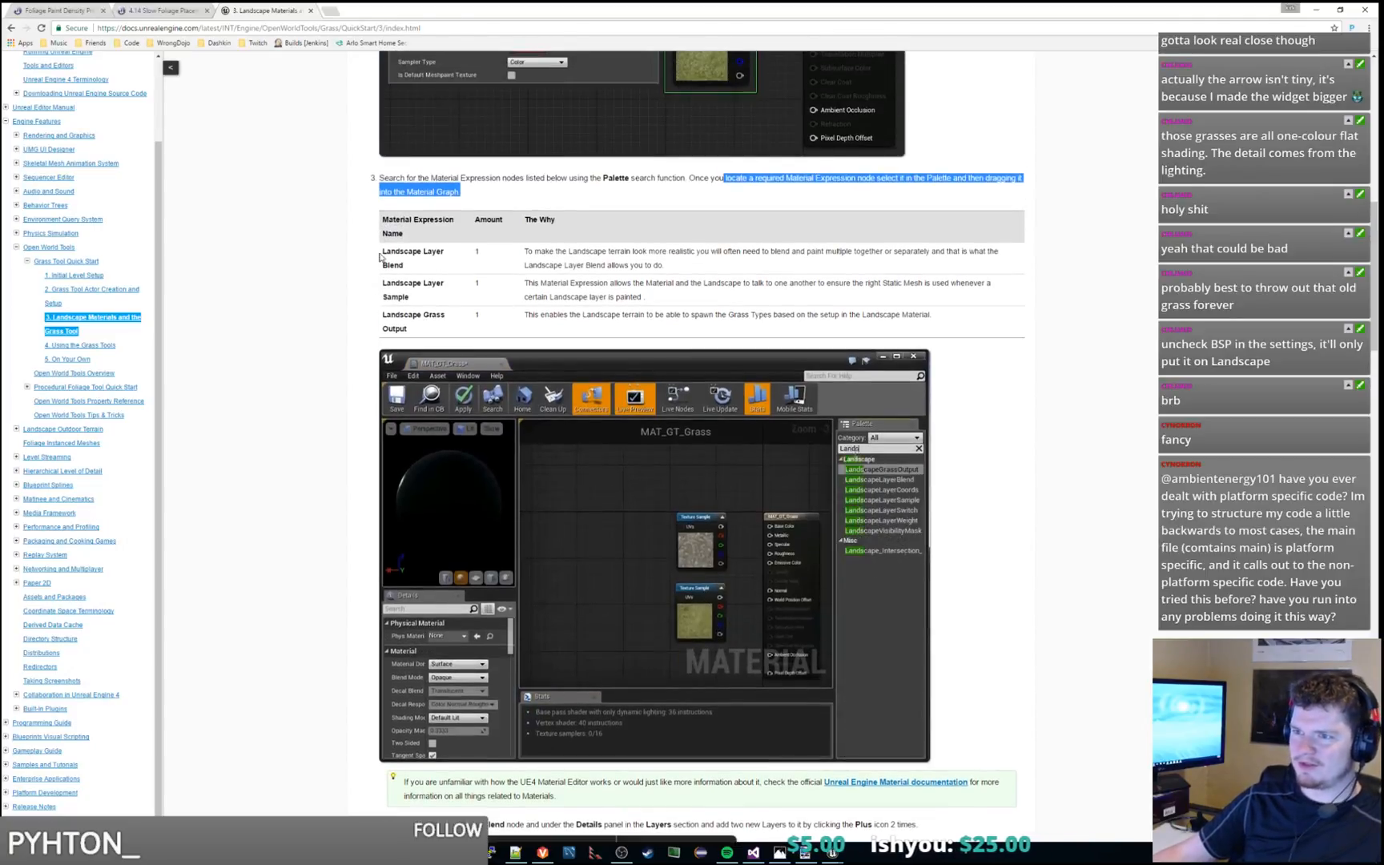
left_click_drag(383, 251, 431, 336)
left_click(467, 333)
scroll(521, 329, "down", 2)
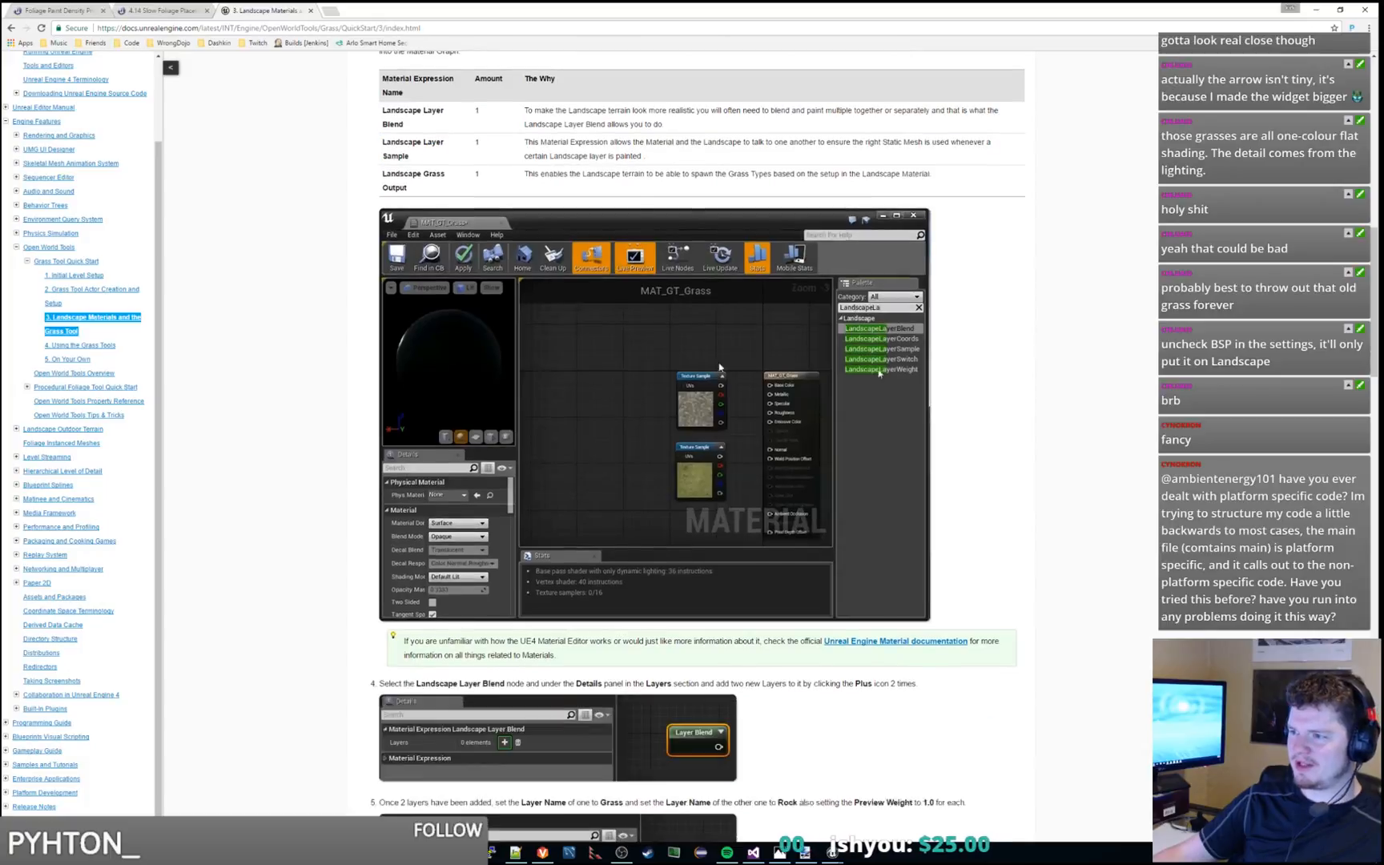
scroll(701, 376, "down", 3)
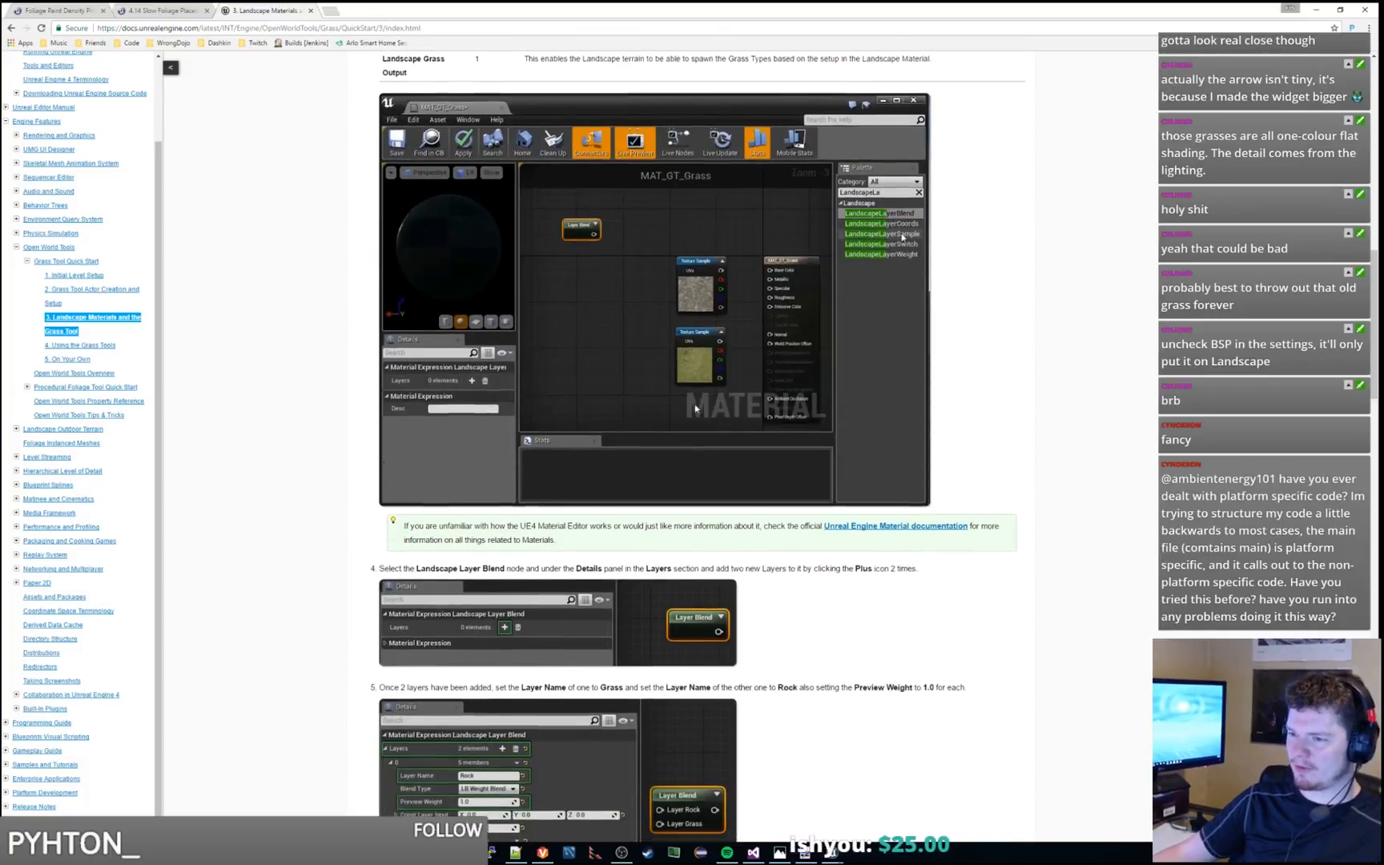
scroll(697, 388, "down", 1)
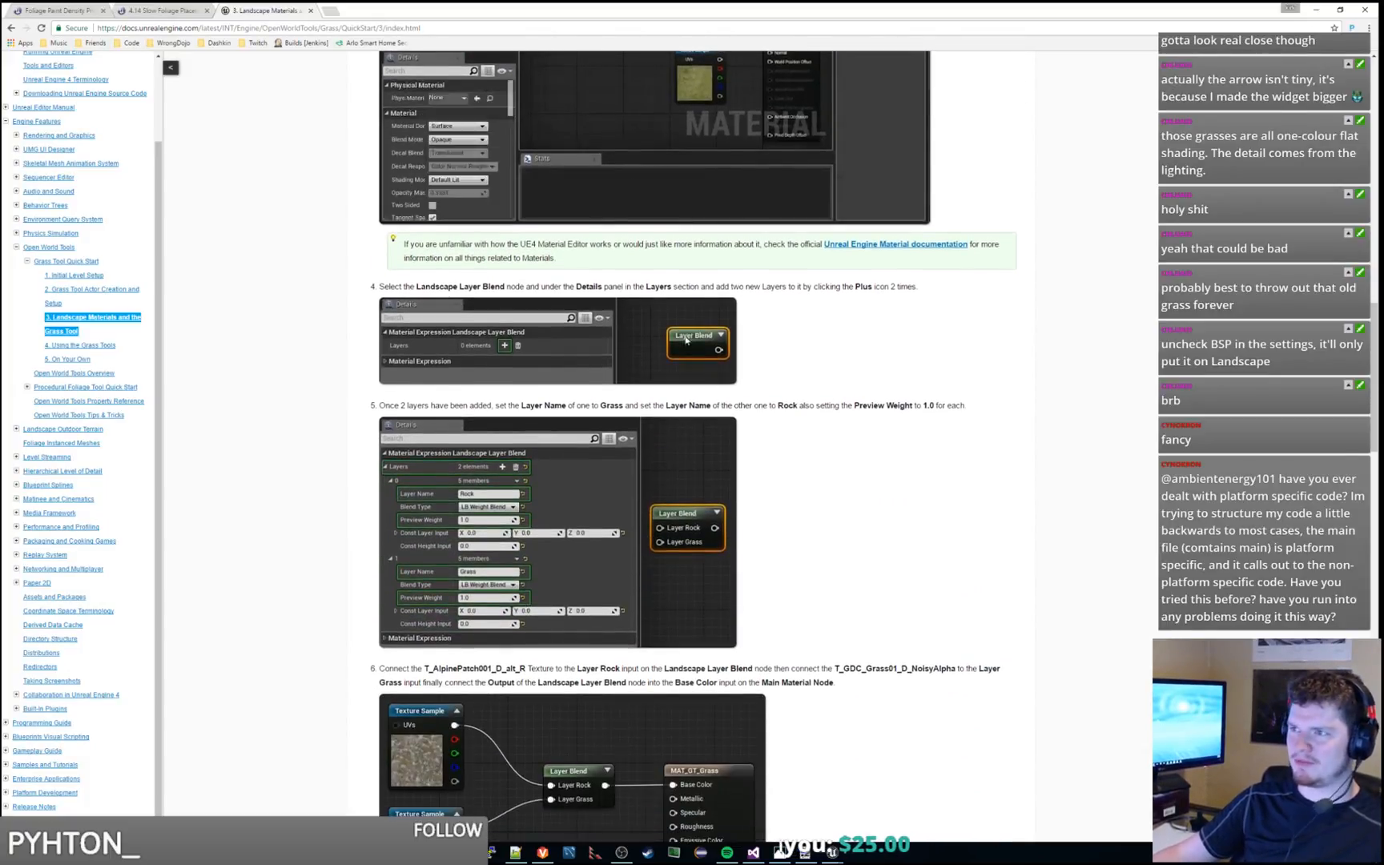
scroll(721, 349, "down", 1)
scroll(723, 344, "down", 1)
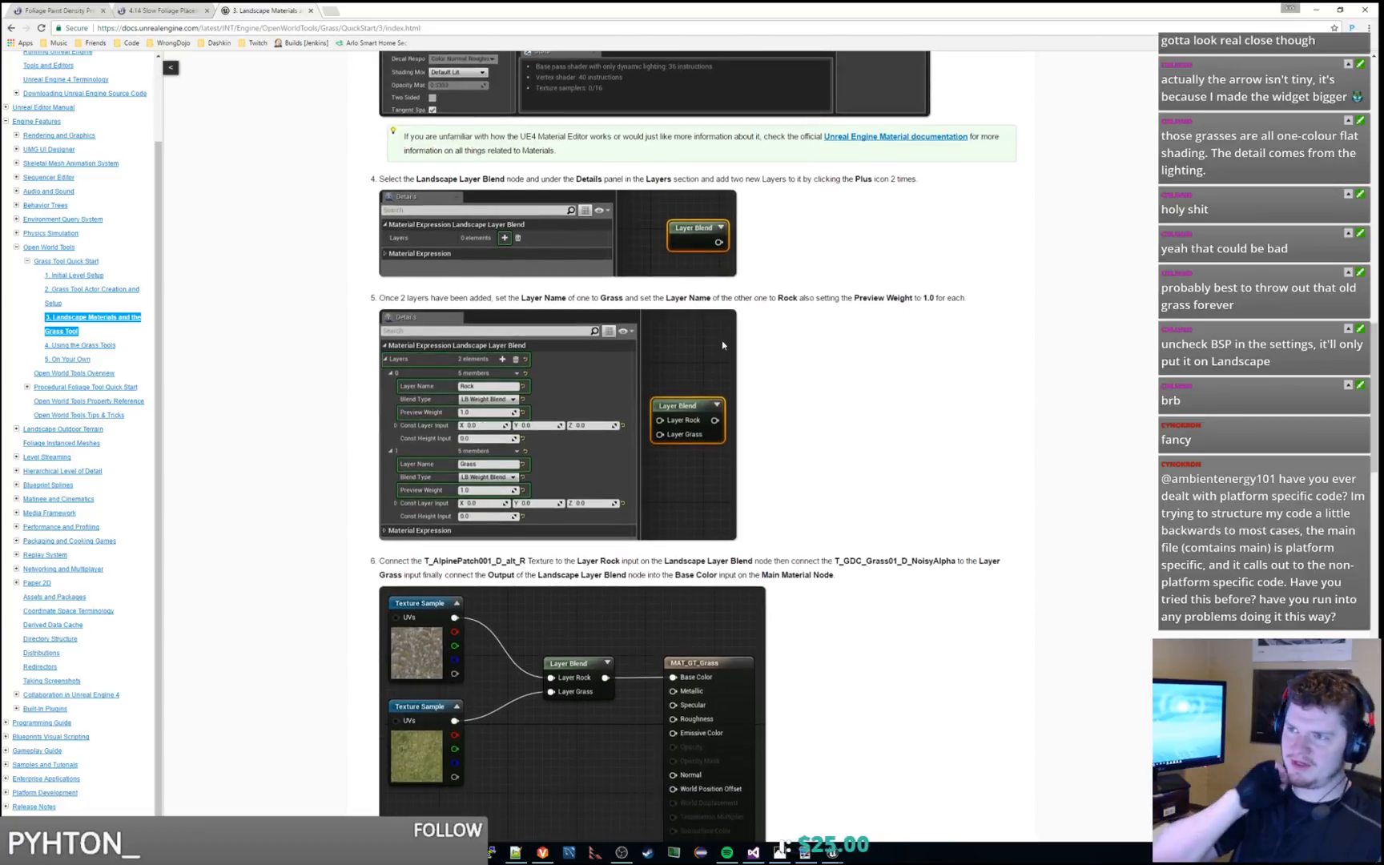
scroll(722, 344, "up", 2)
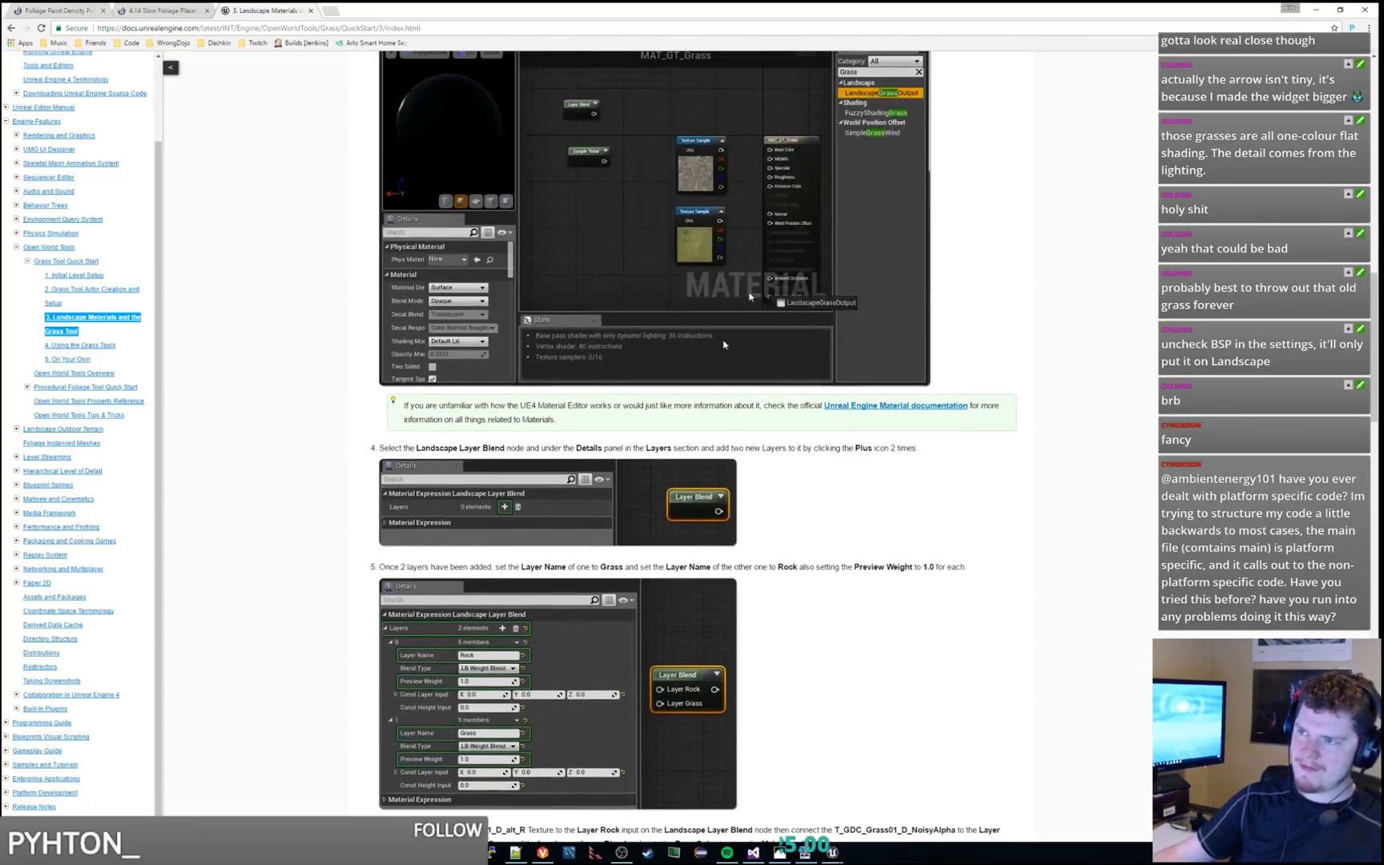
scroll(732, 194, "down", 4)
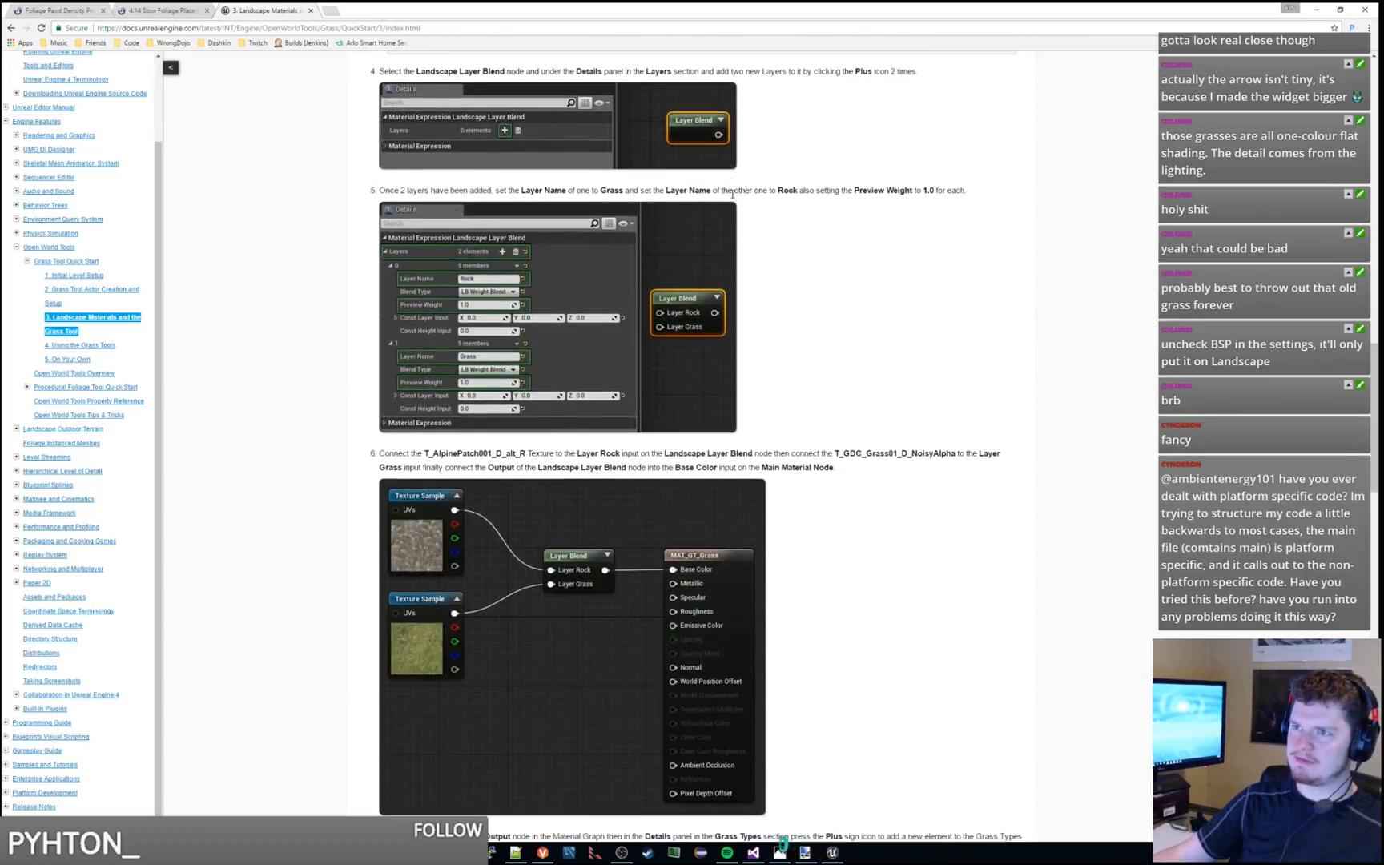
scroll(731, 194, "up", 2)
scroll(817, 183, "down", 1)
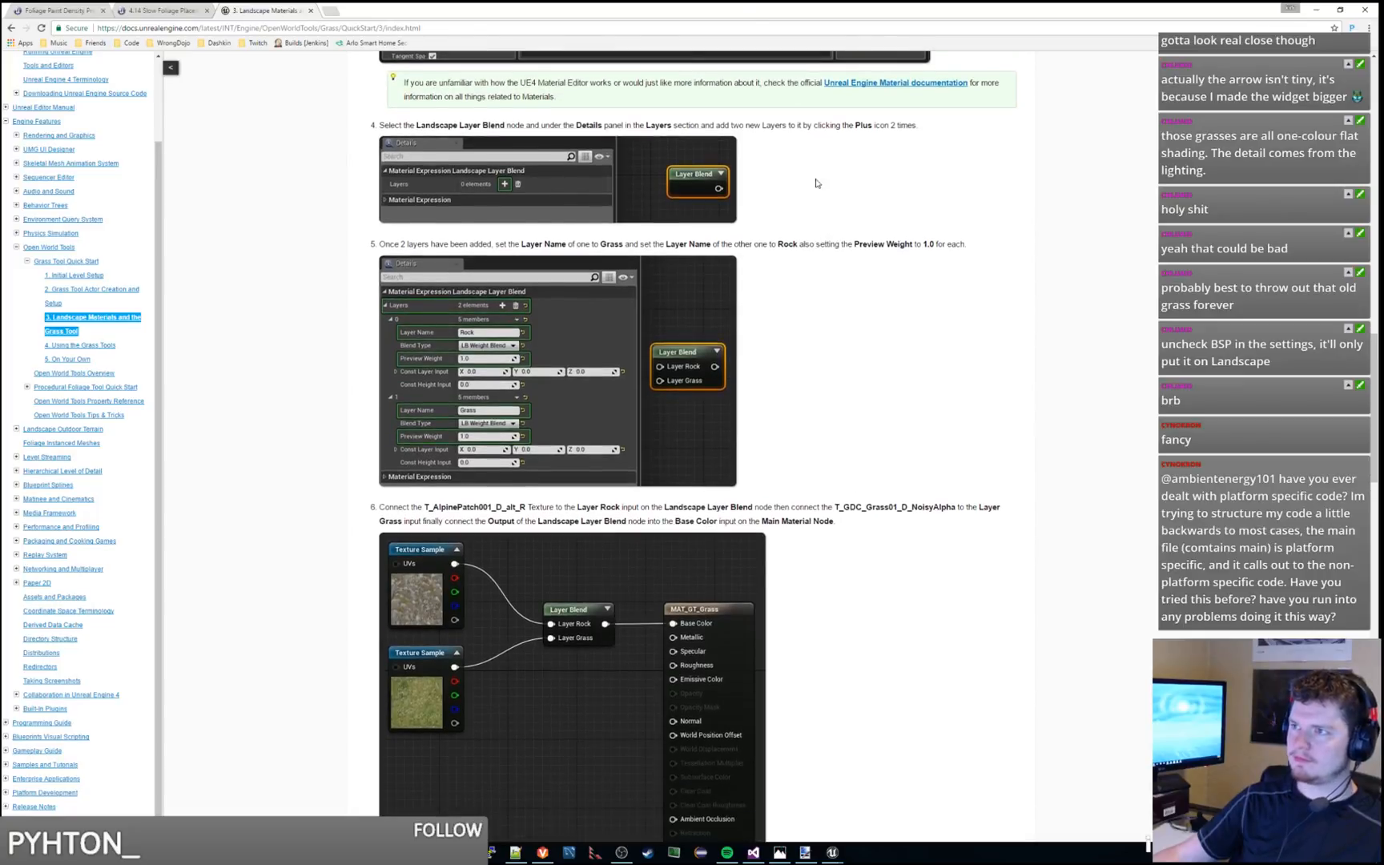
left_click_drag(729, 6, 1383, 192)
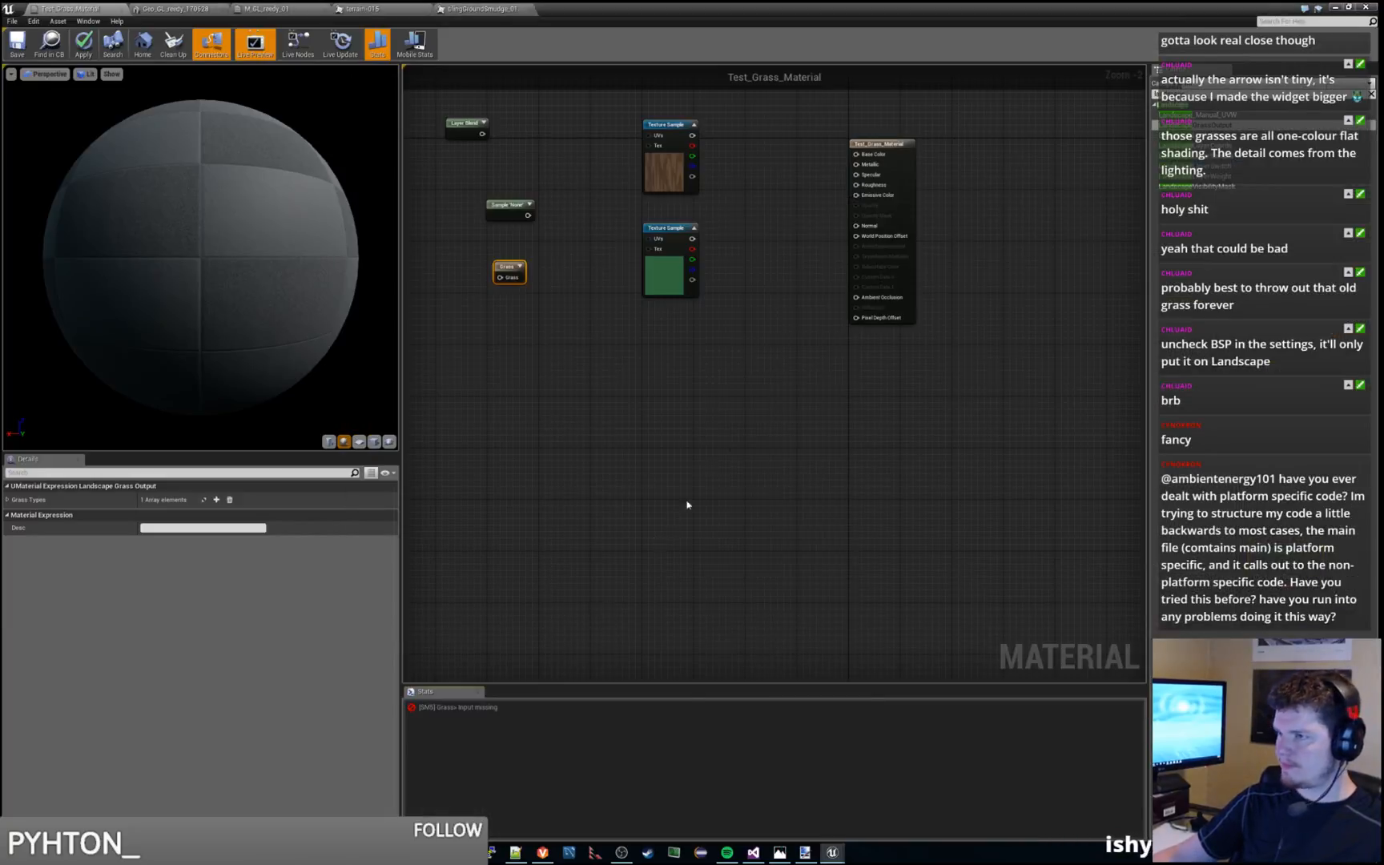
In the Unreal material editor, move the Layer Blend node closer to the texture samples and add two layers to it
right_click(656, 538)
left_click(778, 340)
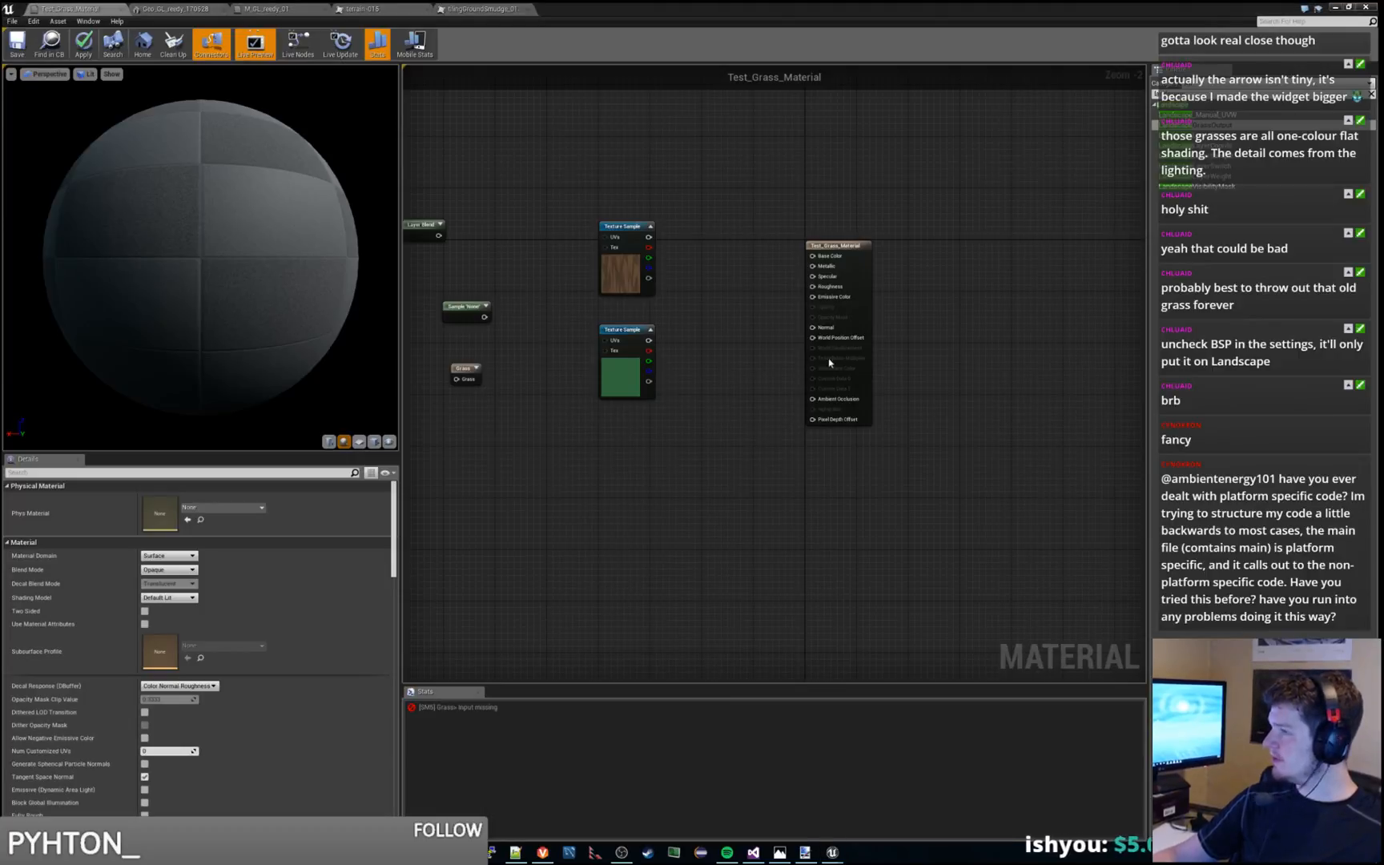
left_click(425, 221)
left_click_drag(425, 222, 495, 226)
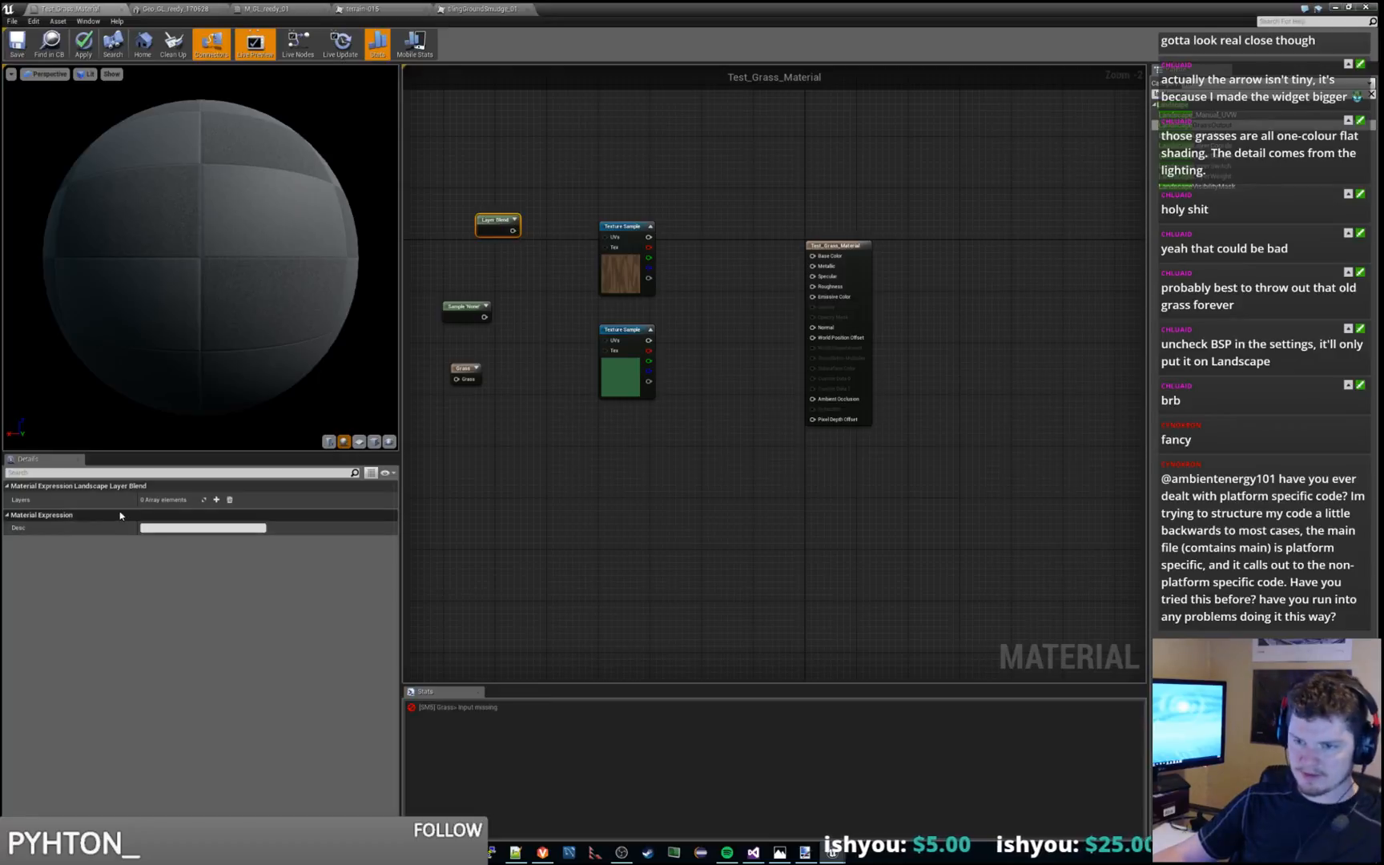
left_click(216, 500)
left_click(216, 500)
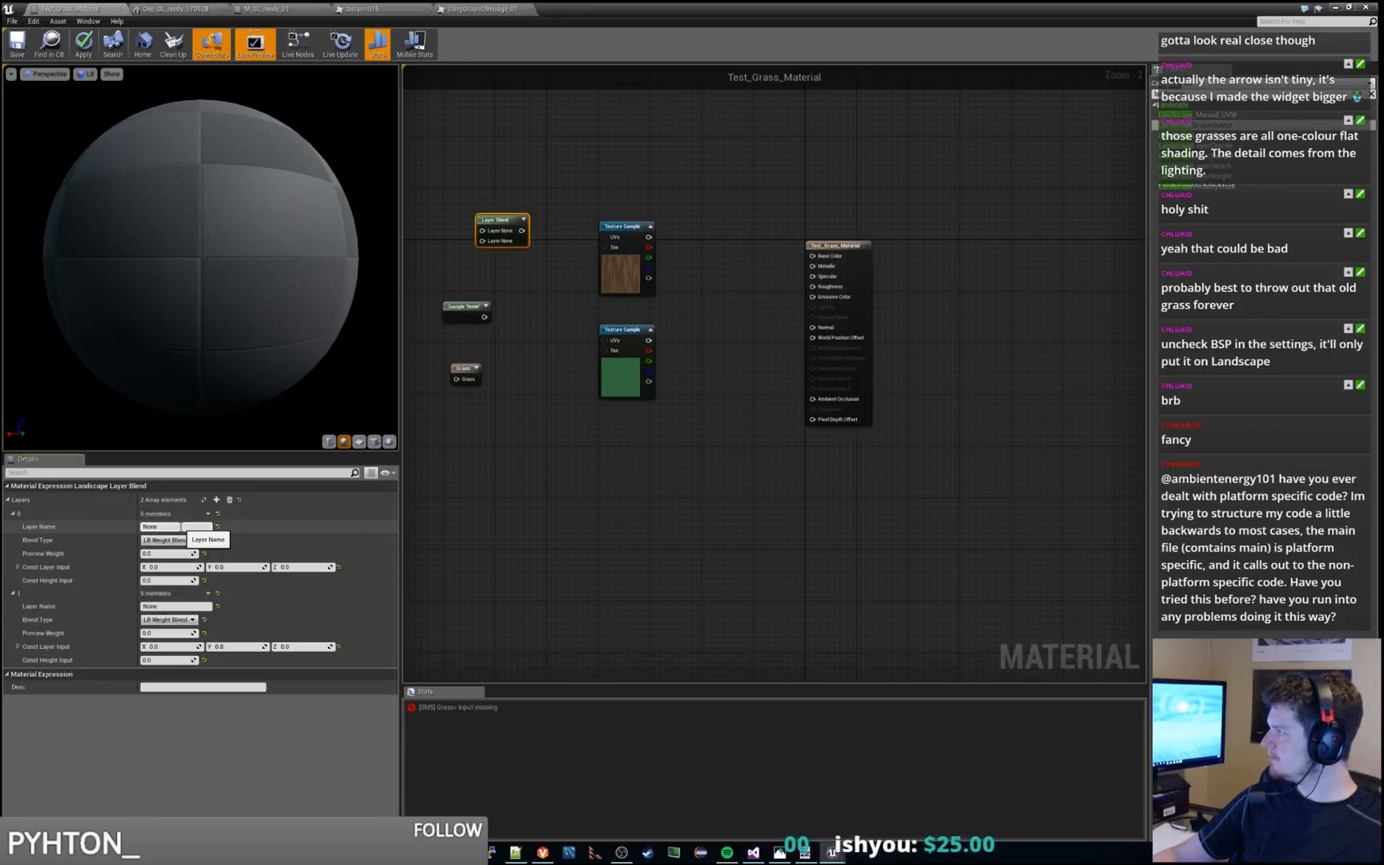
Name the Layer Blend node's first layer Dirt and its second layer Grass
left_click(181, 527)
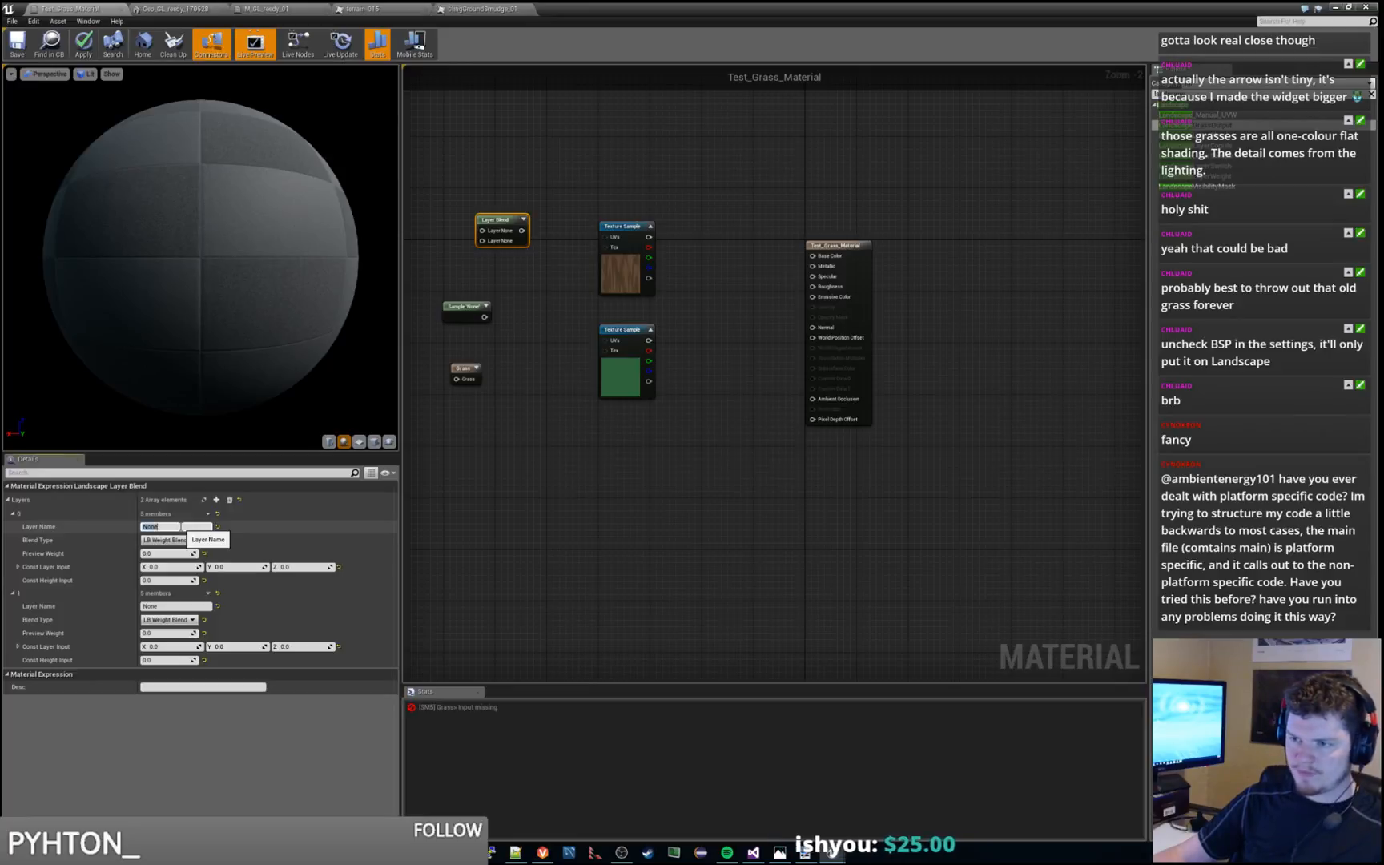
type("Dir")
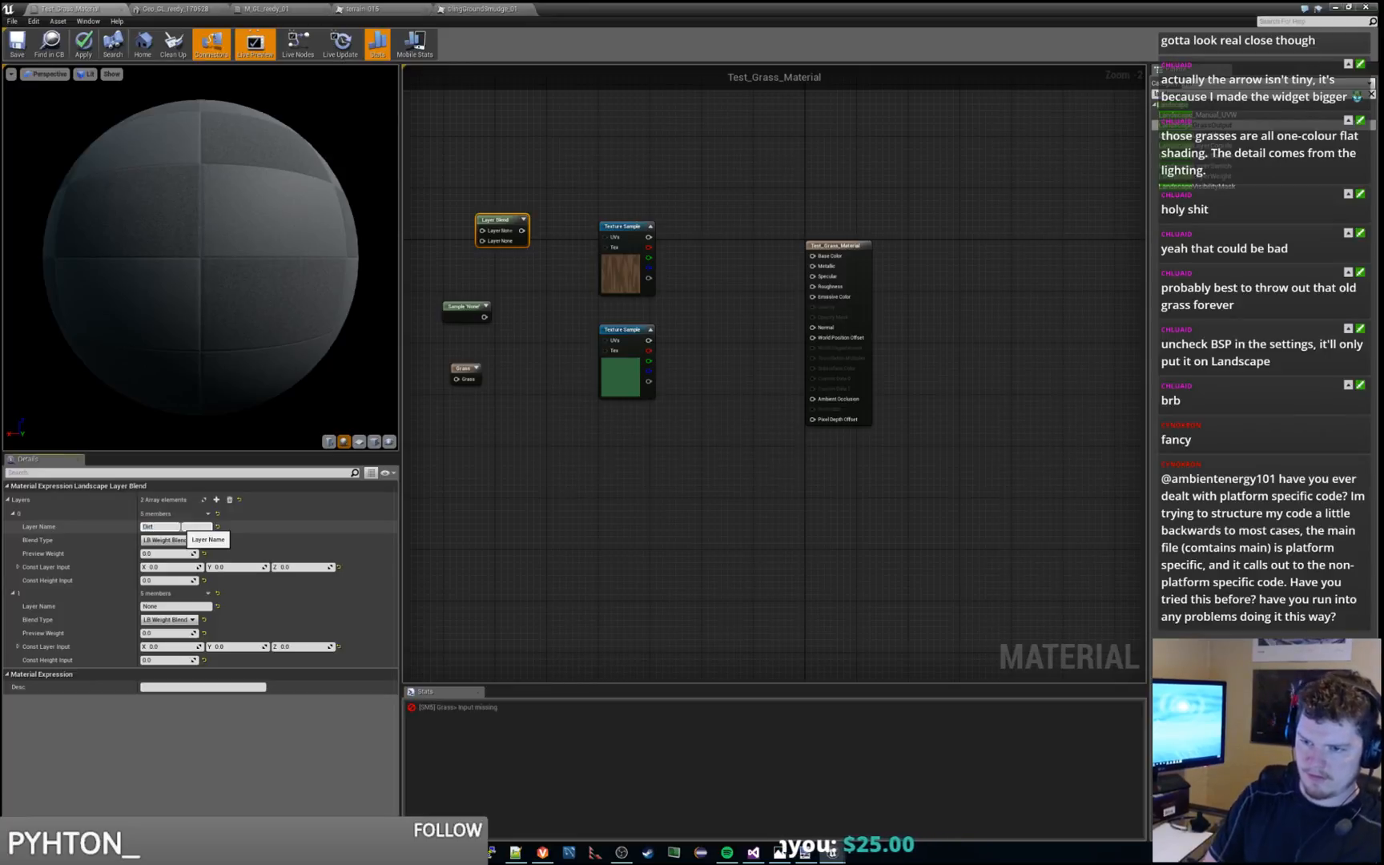
type("t")
left_click(172, 608)
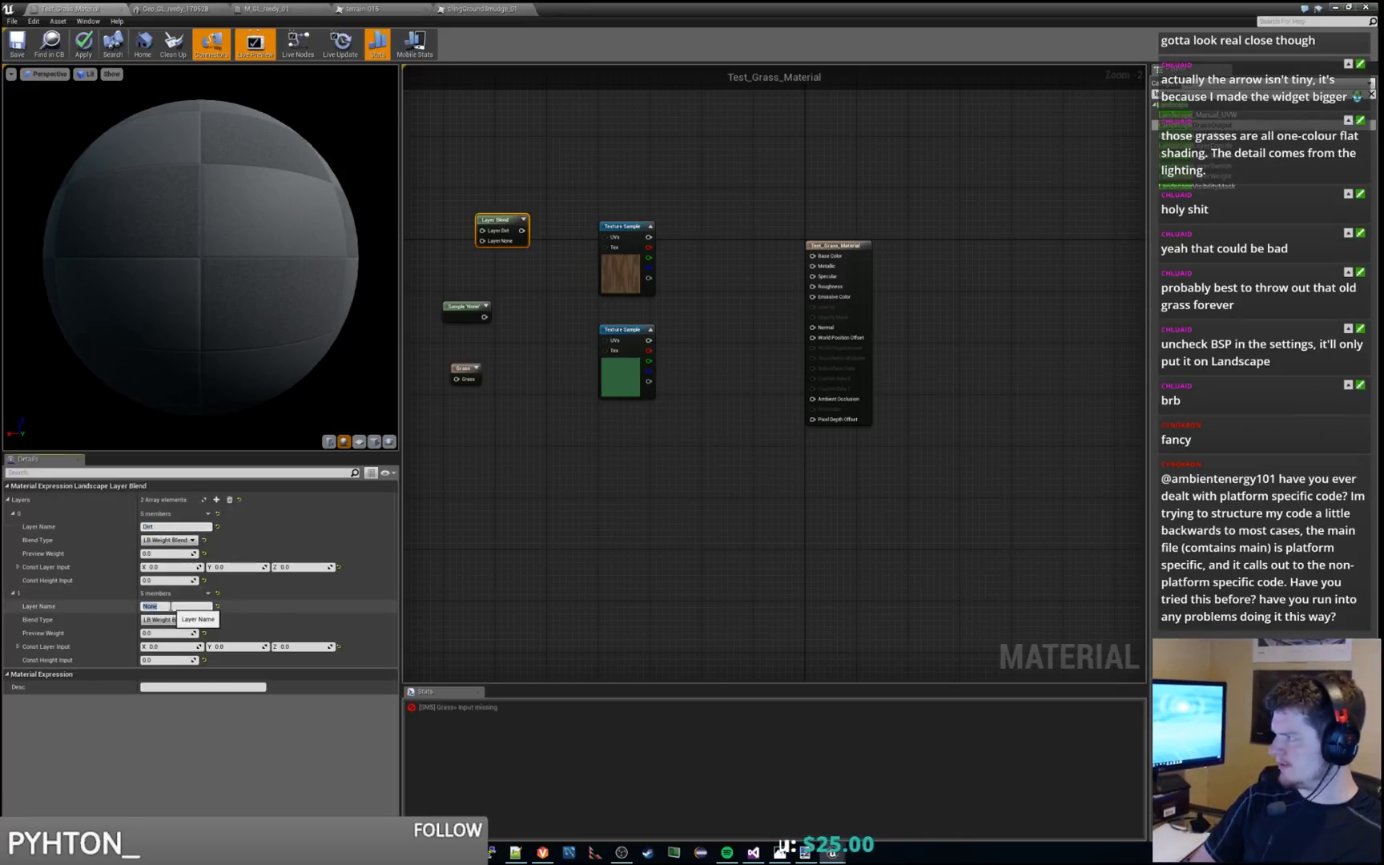
type("Grass")
key("Return")
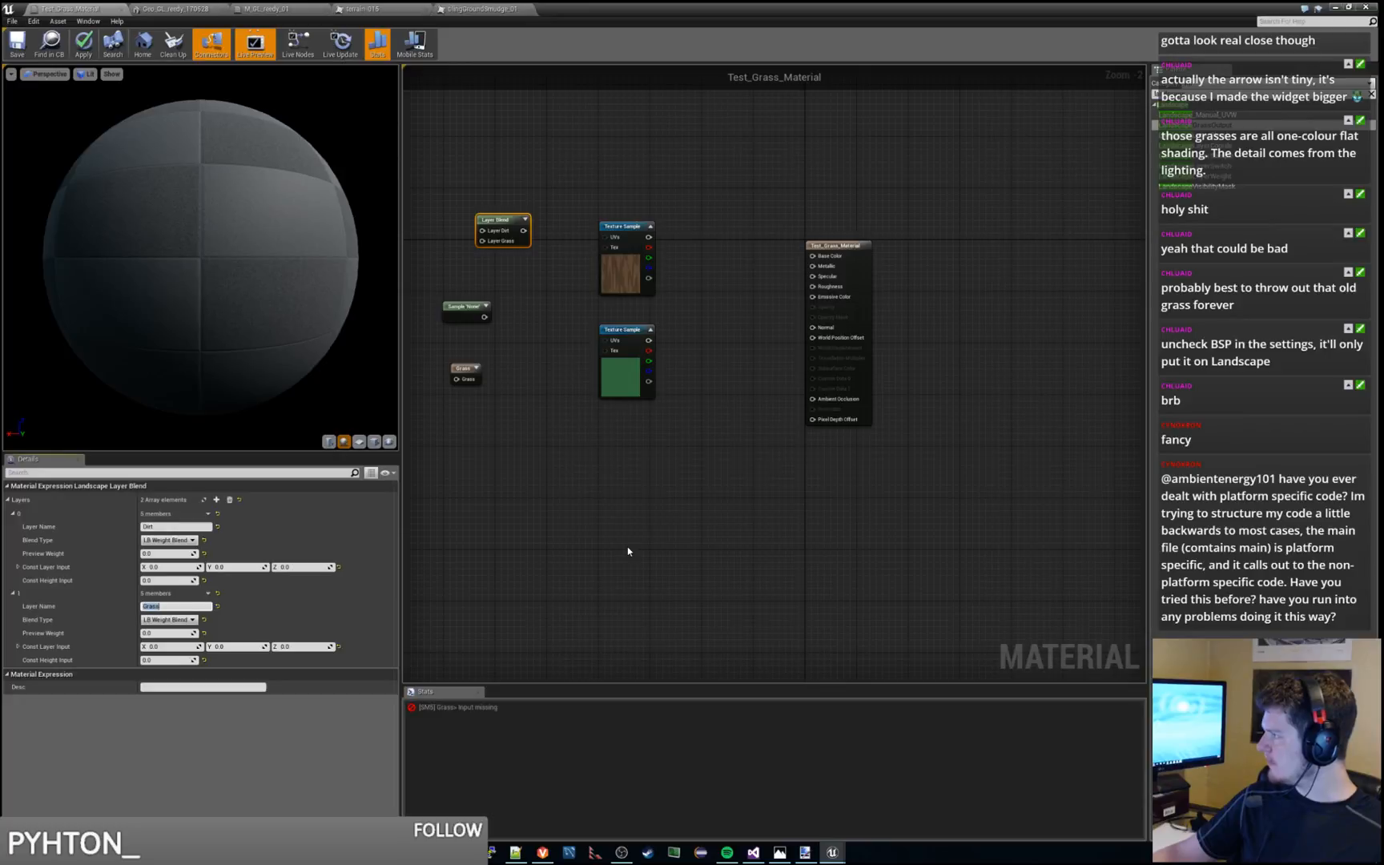
Set the preview weight of both the Dirt and Grass layers to 1.0
left_click(204, 554)
left_click(168, 555)
type("1")
key("Return")
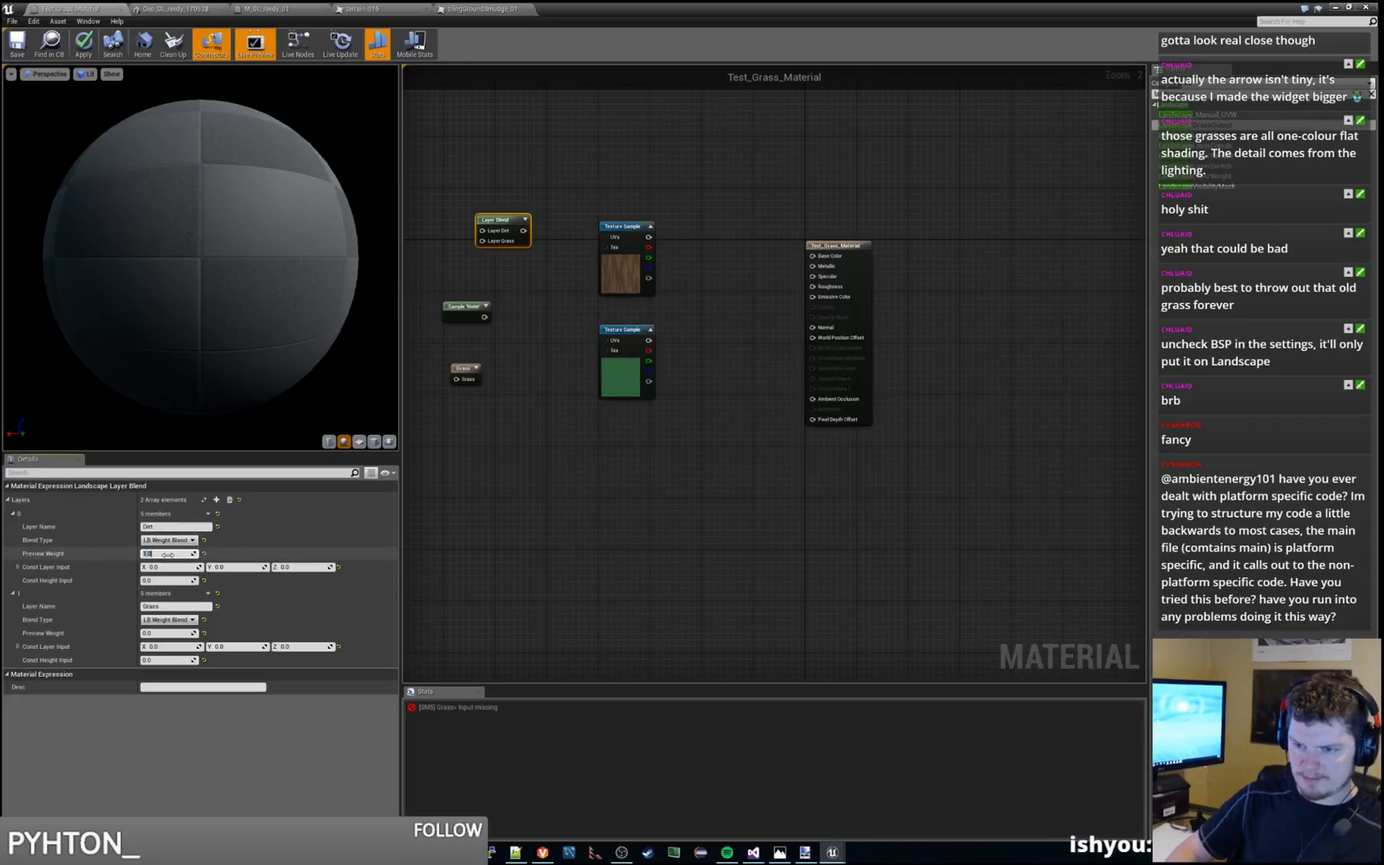
left_click(158, 634)
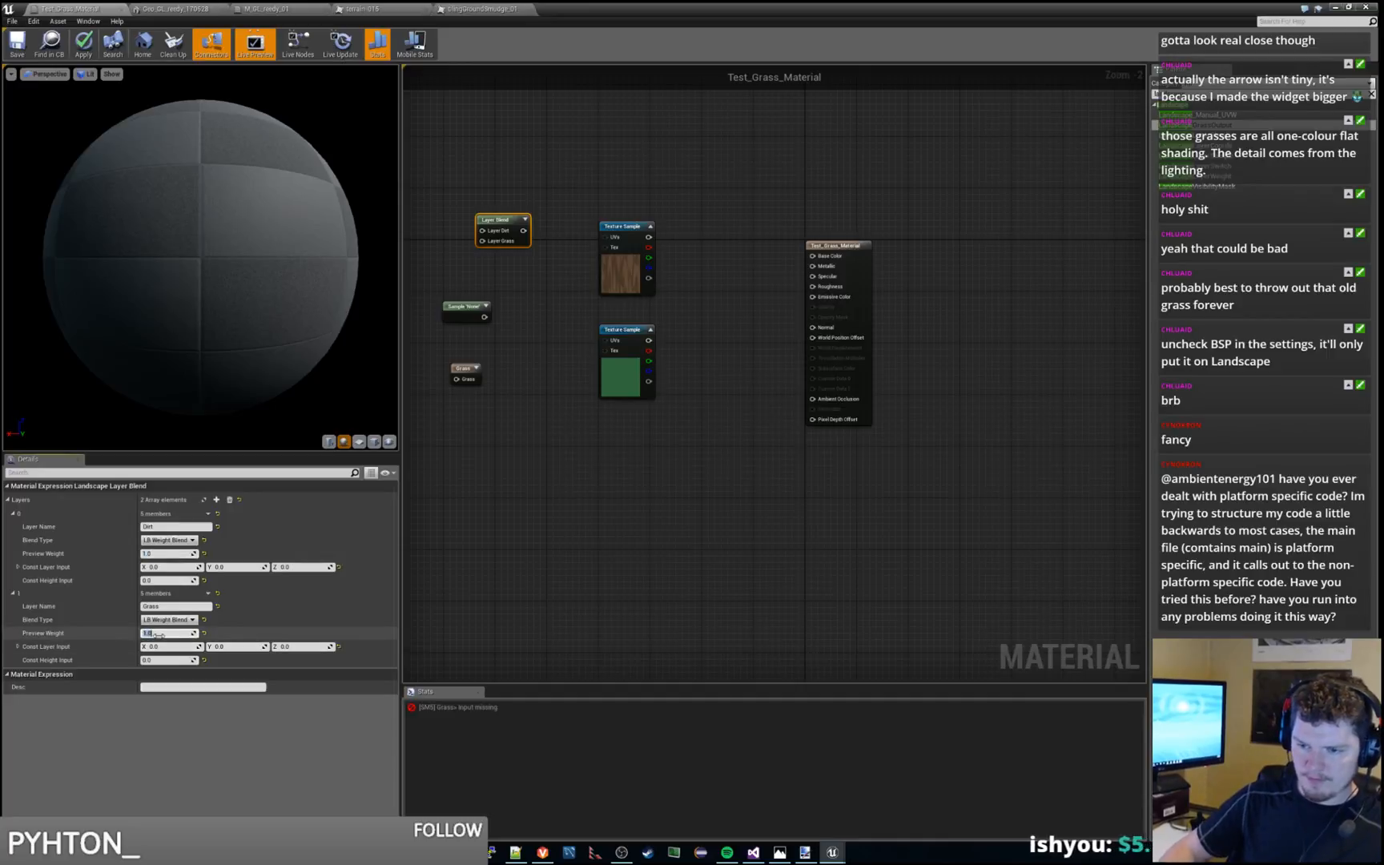
left_click(606, 459)
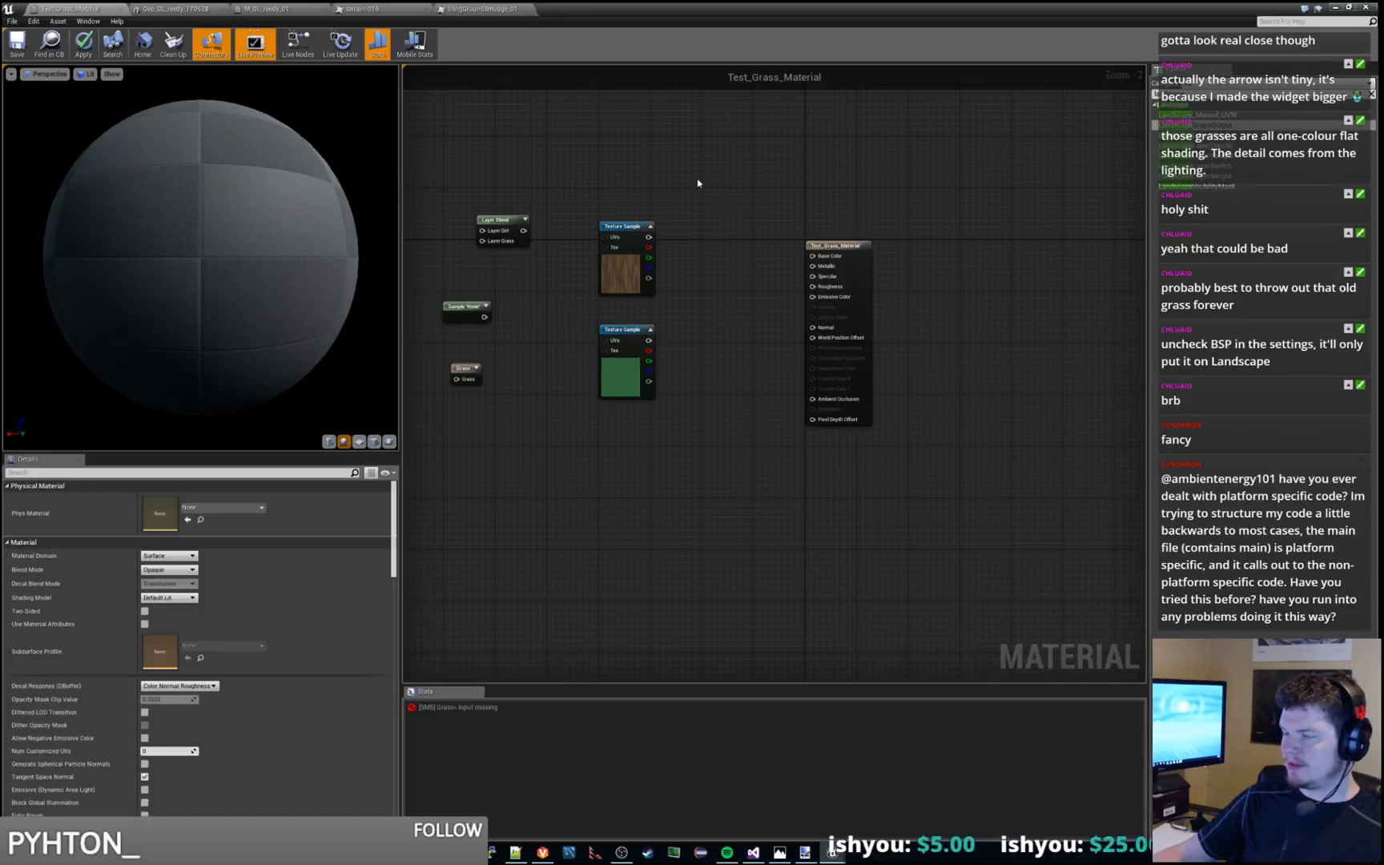
Connect the brown texture to Layer Dirt and the green texture to Layer Grass, with the Layer Blend output feeding Base Color
left_click_drag(833, 242, 879, 236)
left_click_drag(506, 224, 789, 257)
left_click_drag(647, 237, 766, 263)
left_click_drag(650, 342, 857, 249)
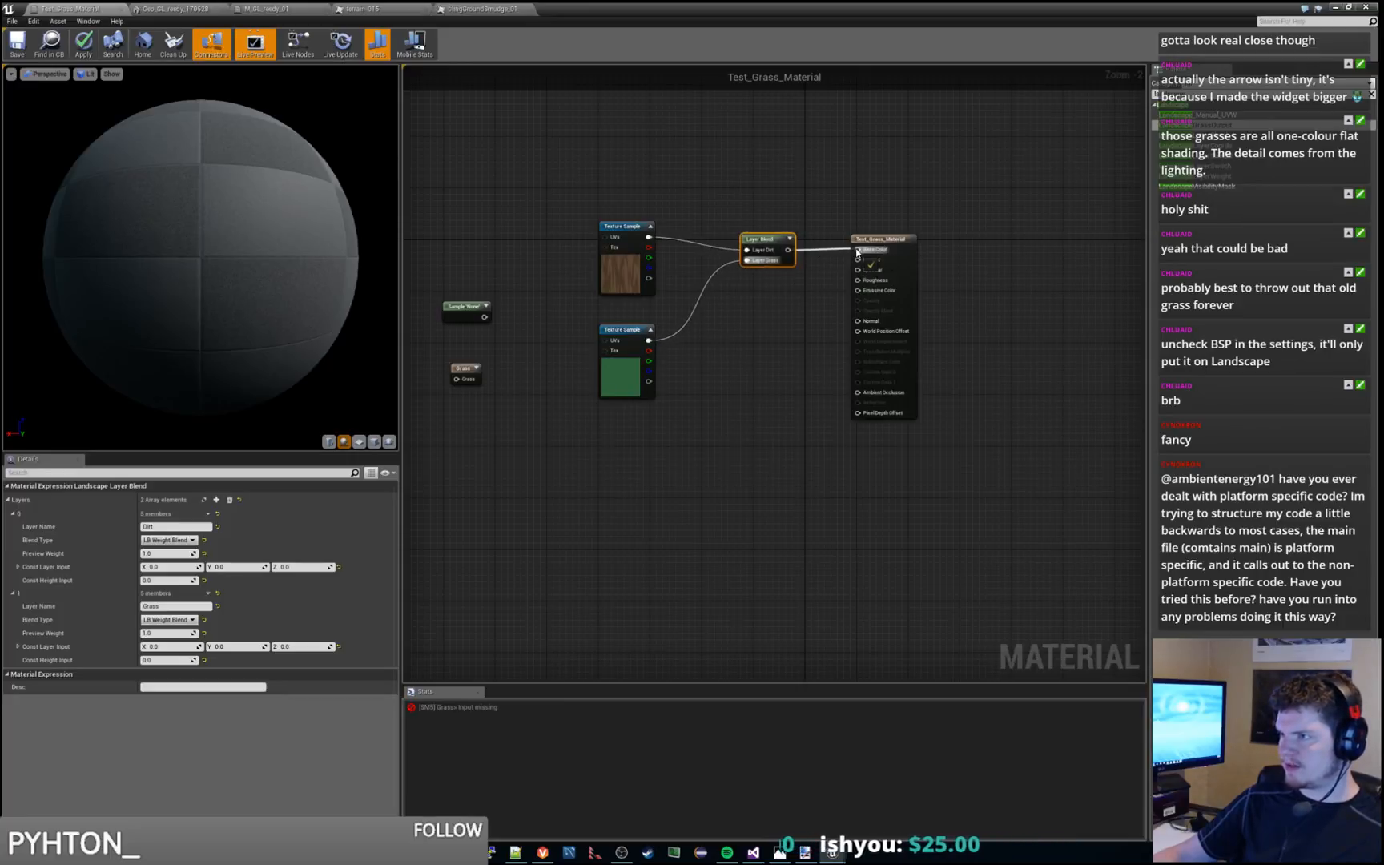
Nudge the green Texture Sample node upward and move the Landscape Grass Output node below the Layer Blend node
left_click(784, 334)
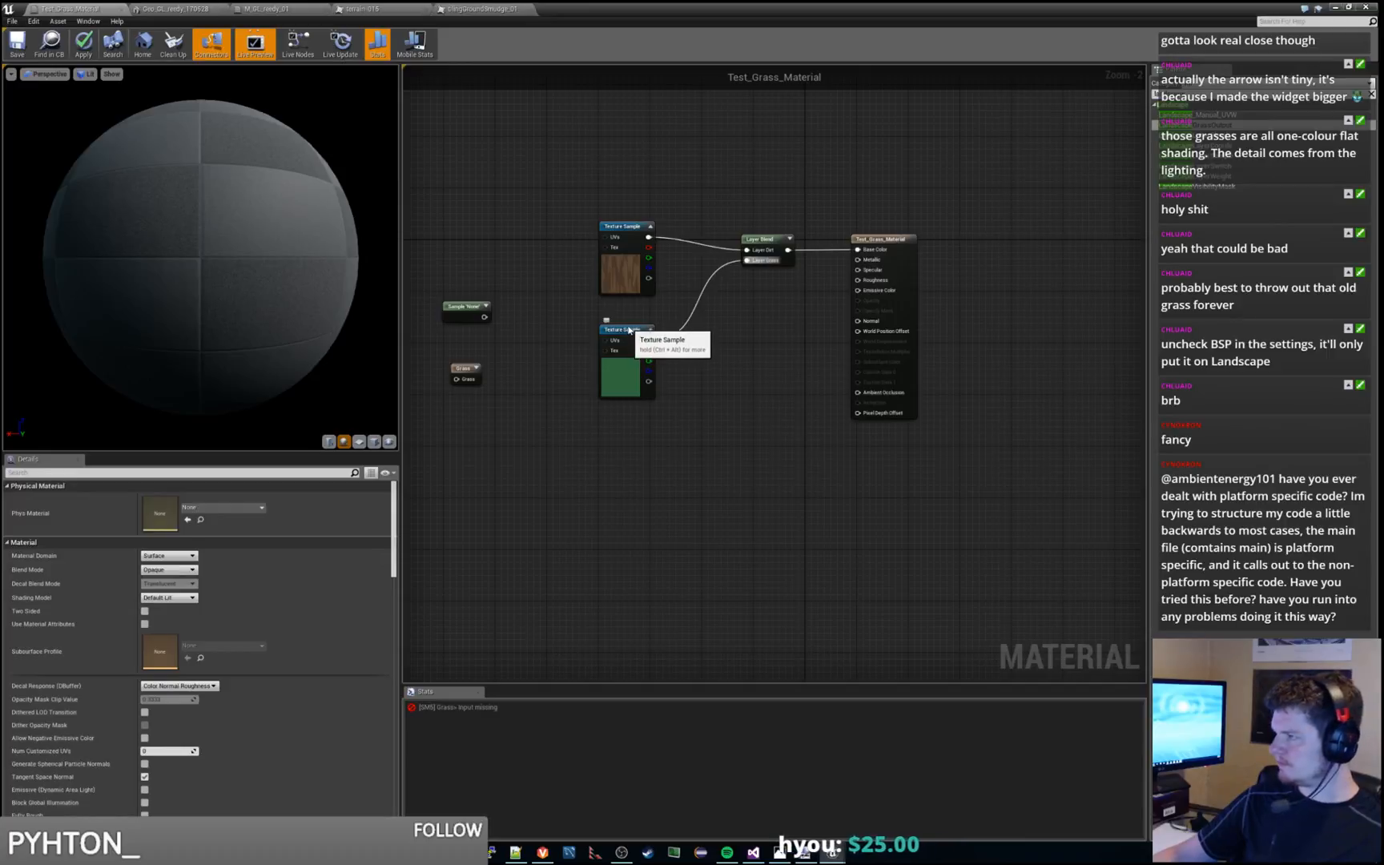
left_click_drag(628, 331, 628, 326)
left_click(734, 340)
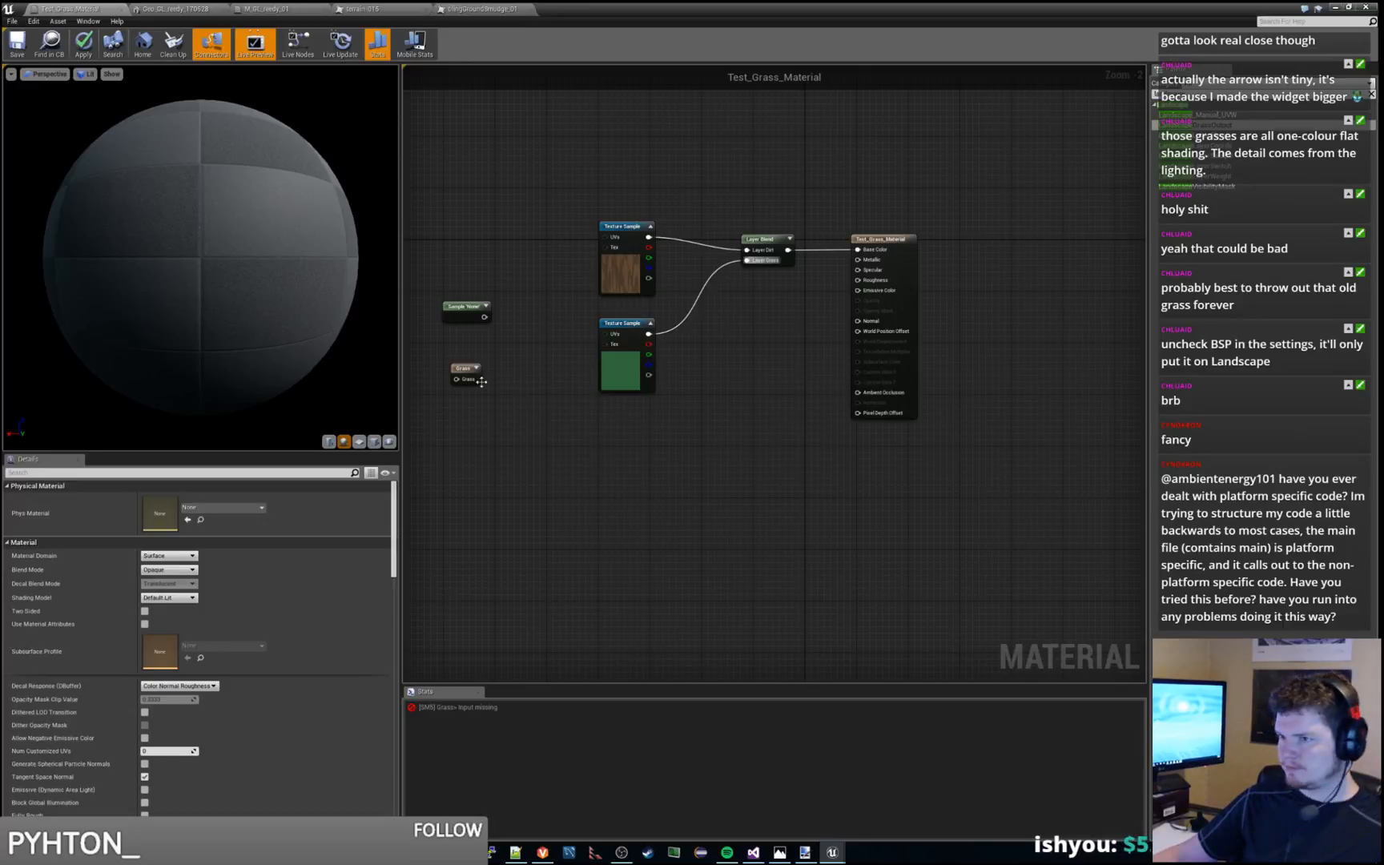
left_click_drag(464, 376, 731, 395)
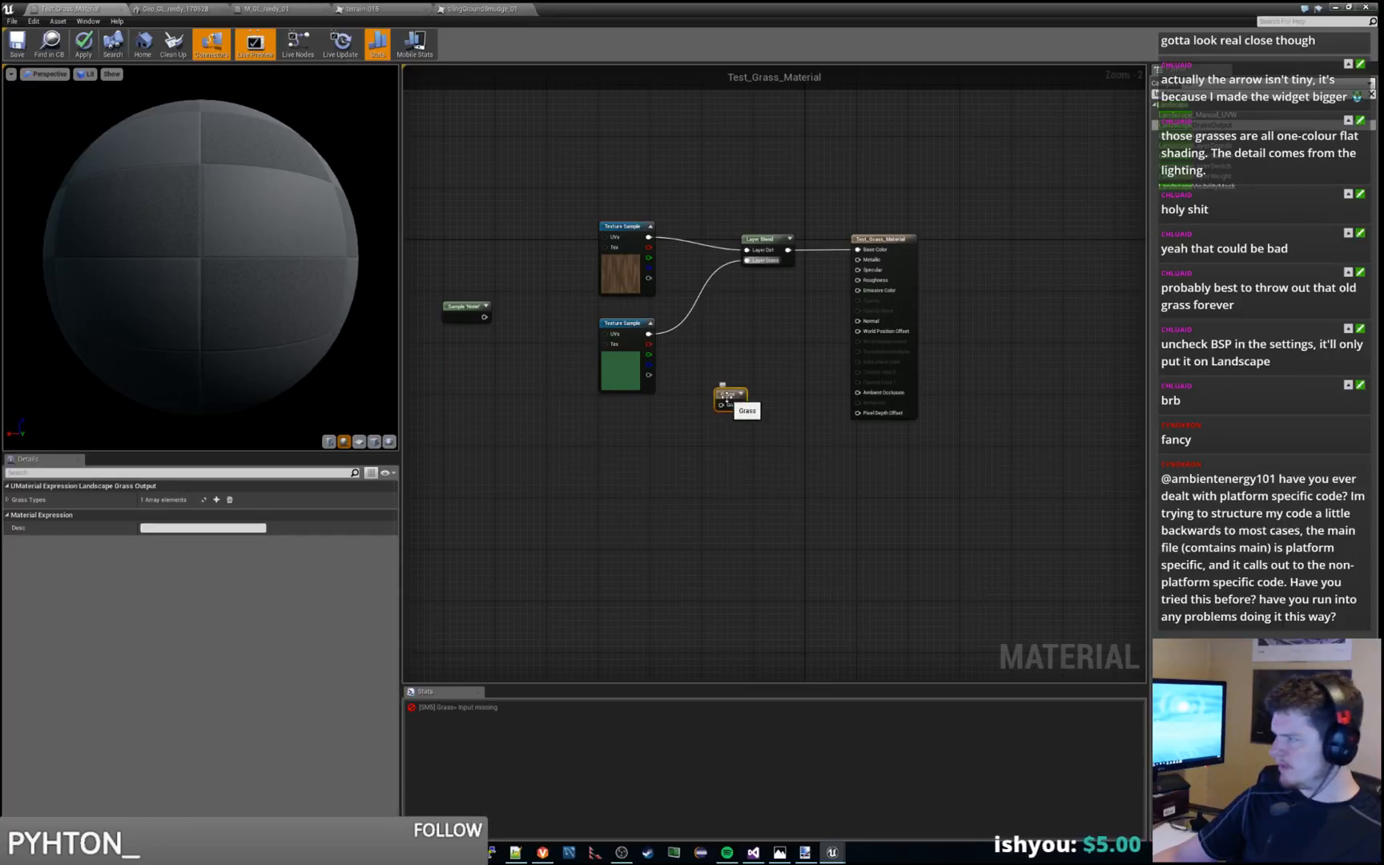
left_click(216, 500)
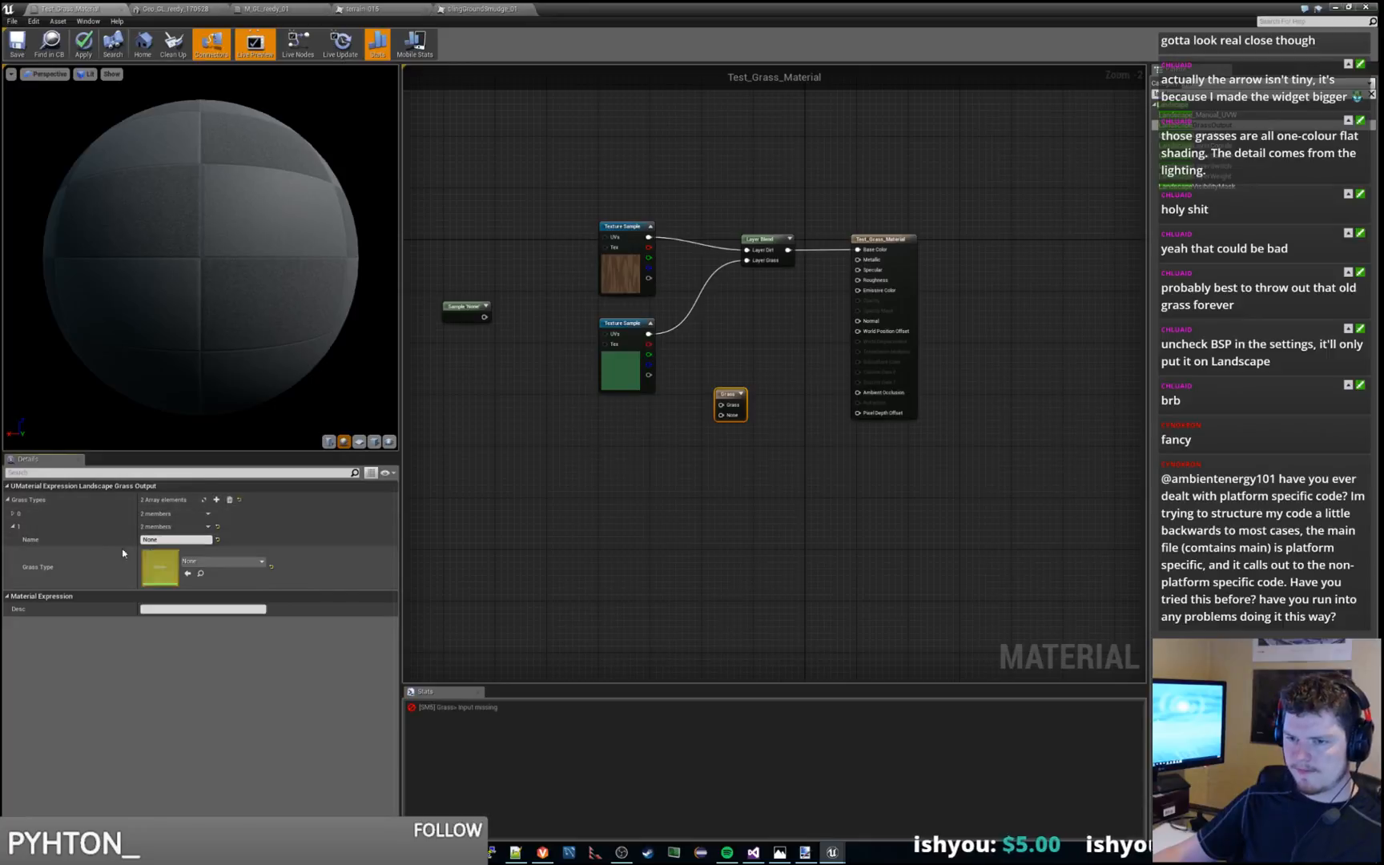
left_click(13, 527)
left_click(12, 514)
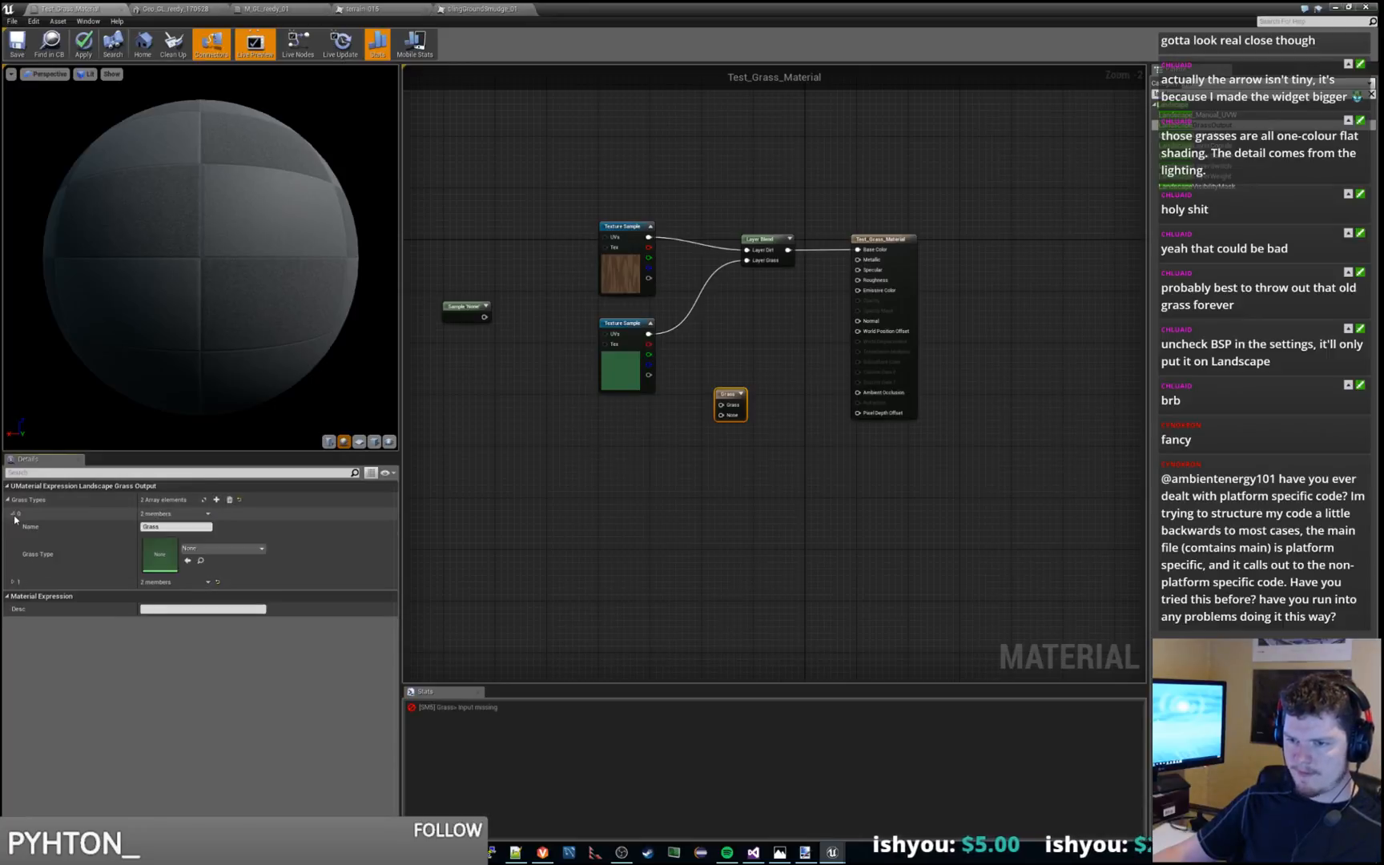
left_click(14, 582)
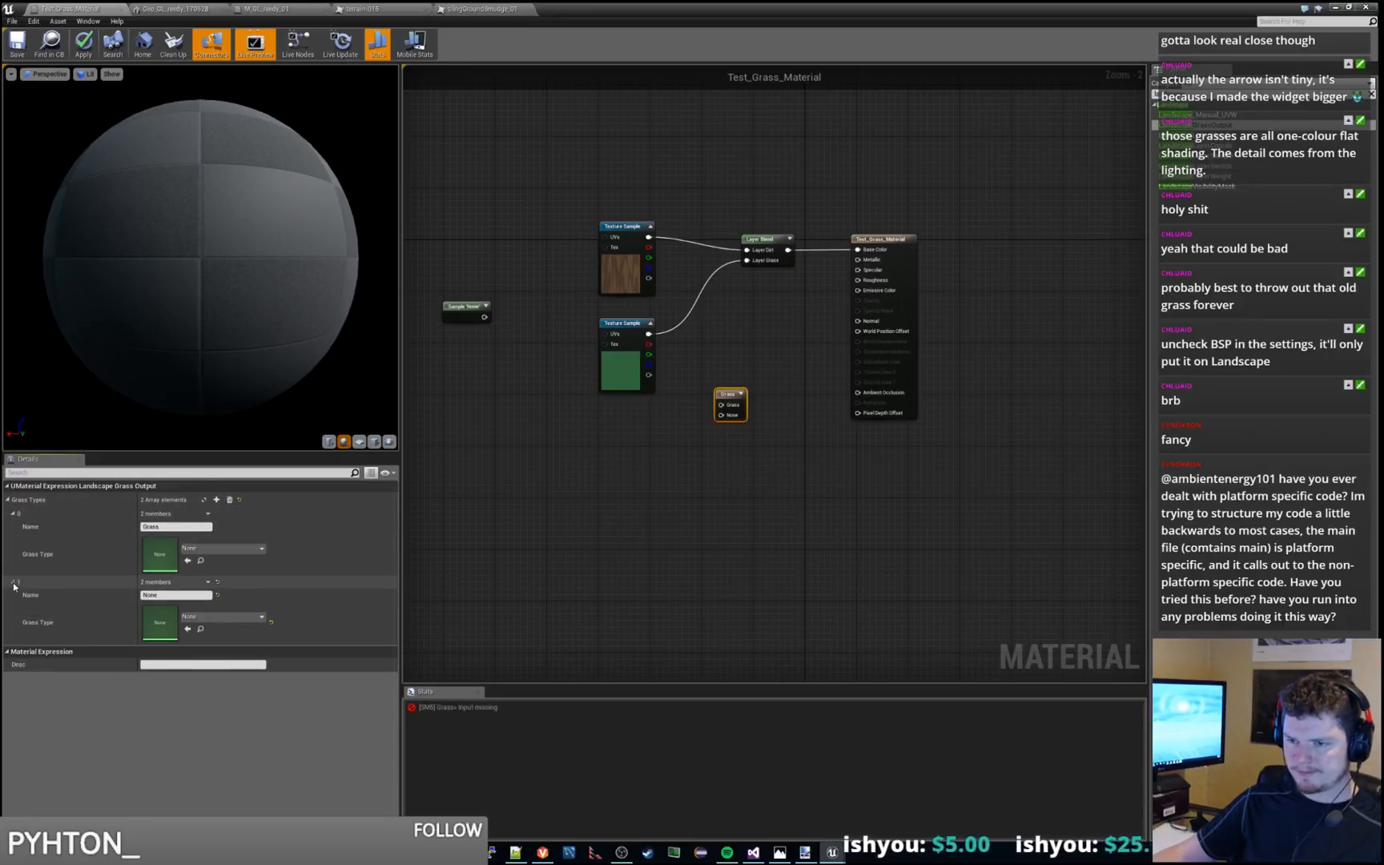
left_click(209, 582)
left_click(219, 609)
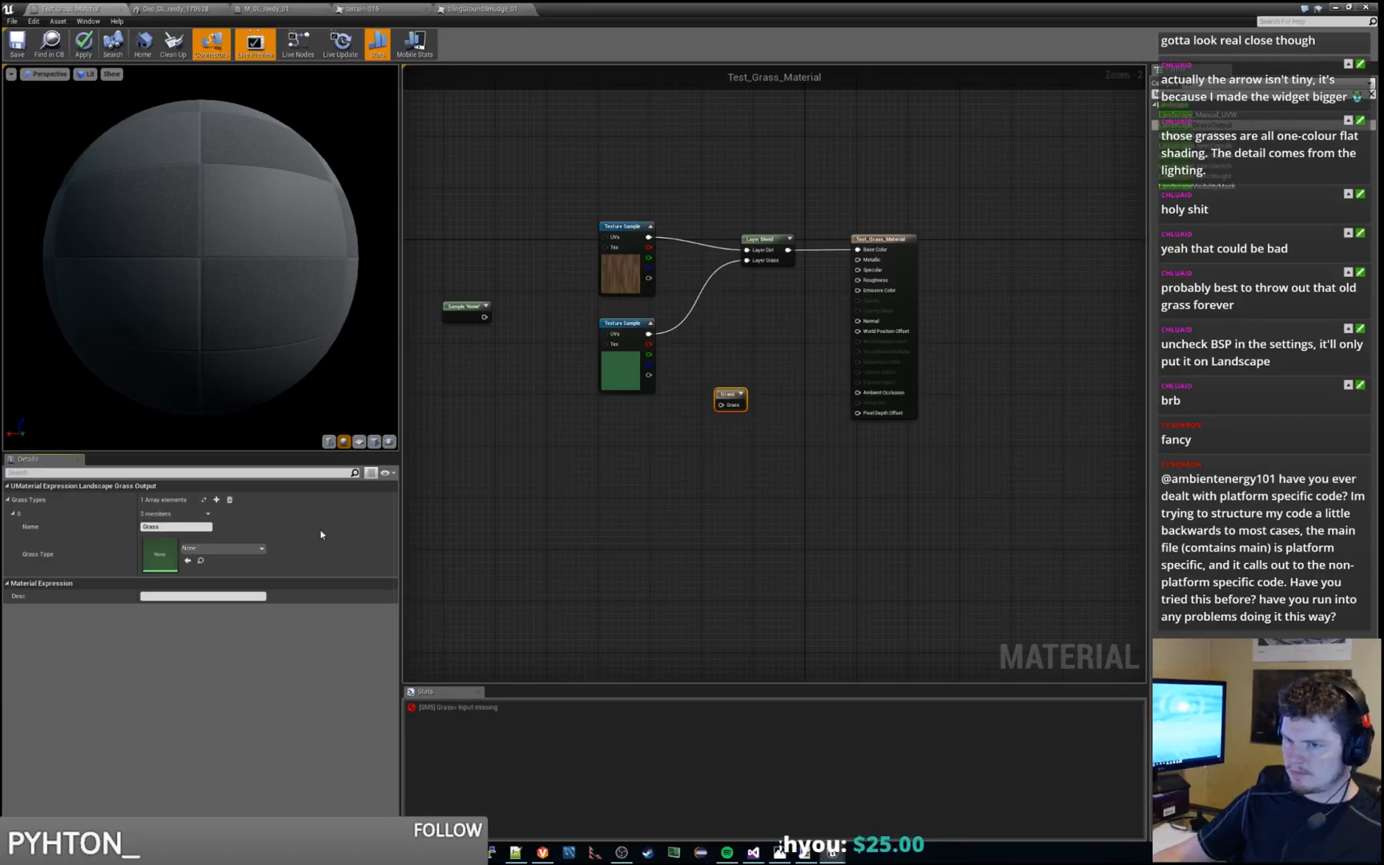
Clear the Landscape Grass Output node's Grass Types array and add one new element named Grass
left_click(207, 514)
left_click(207, 514)
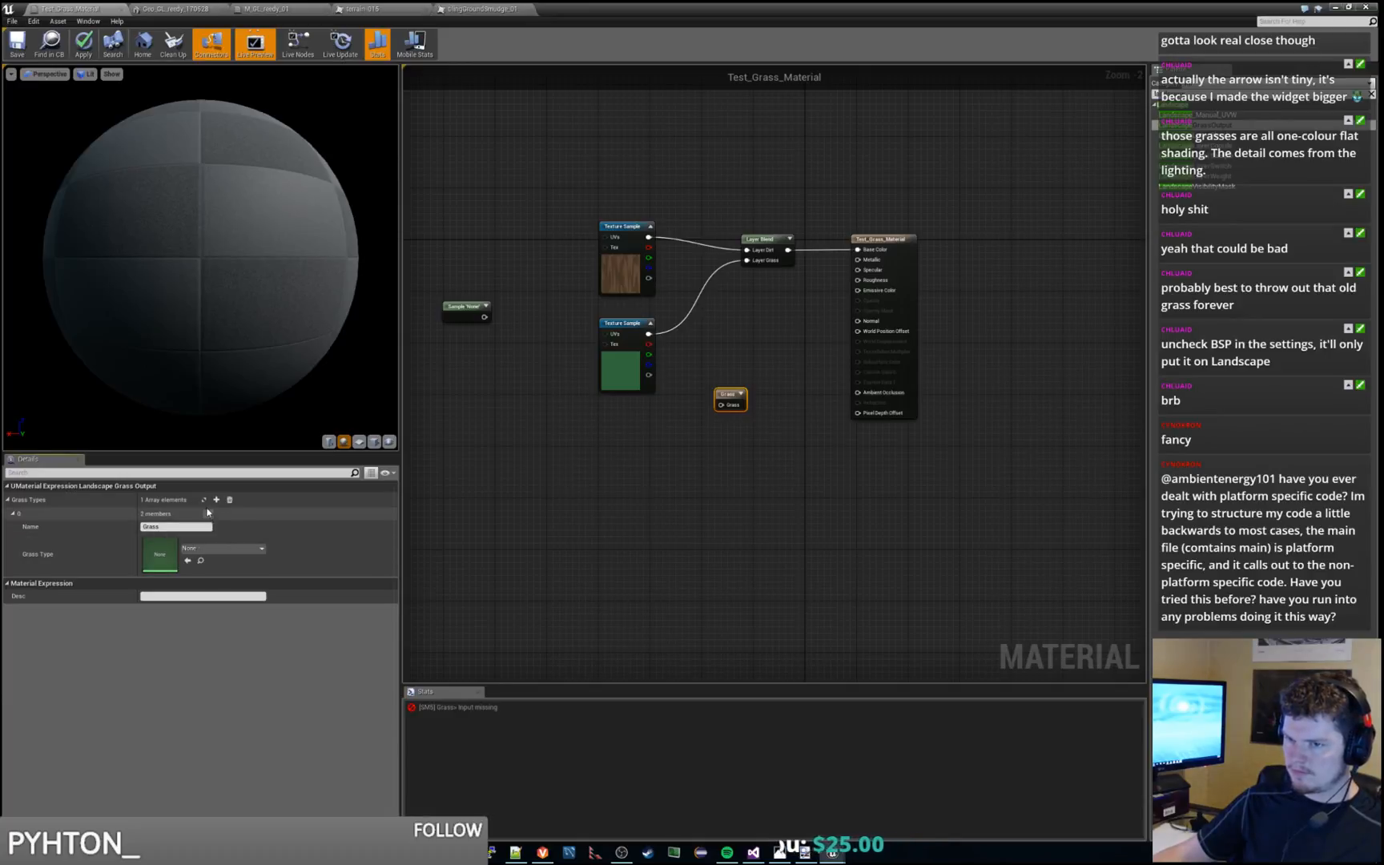
left_click(12, 497)
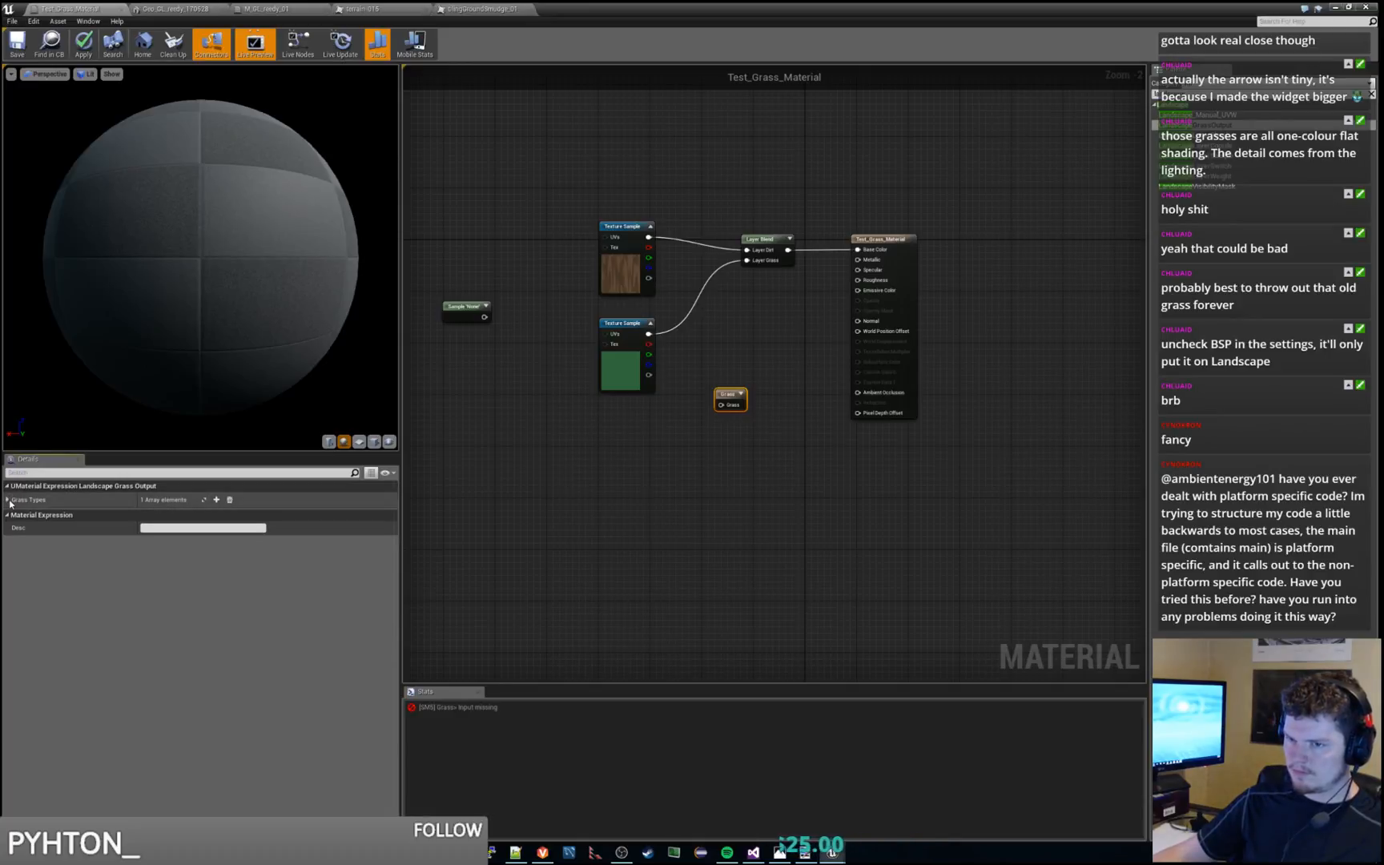
left_click(229, 500)
left_click(216, 500)
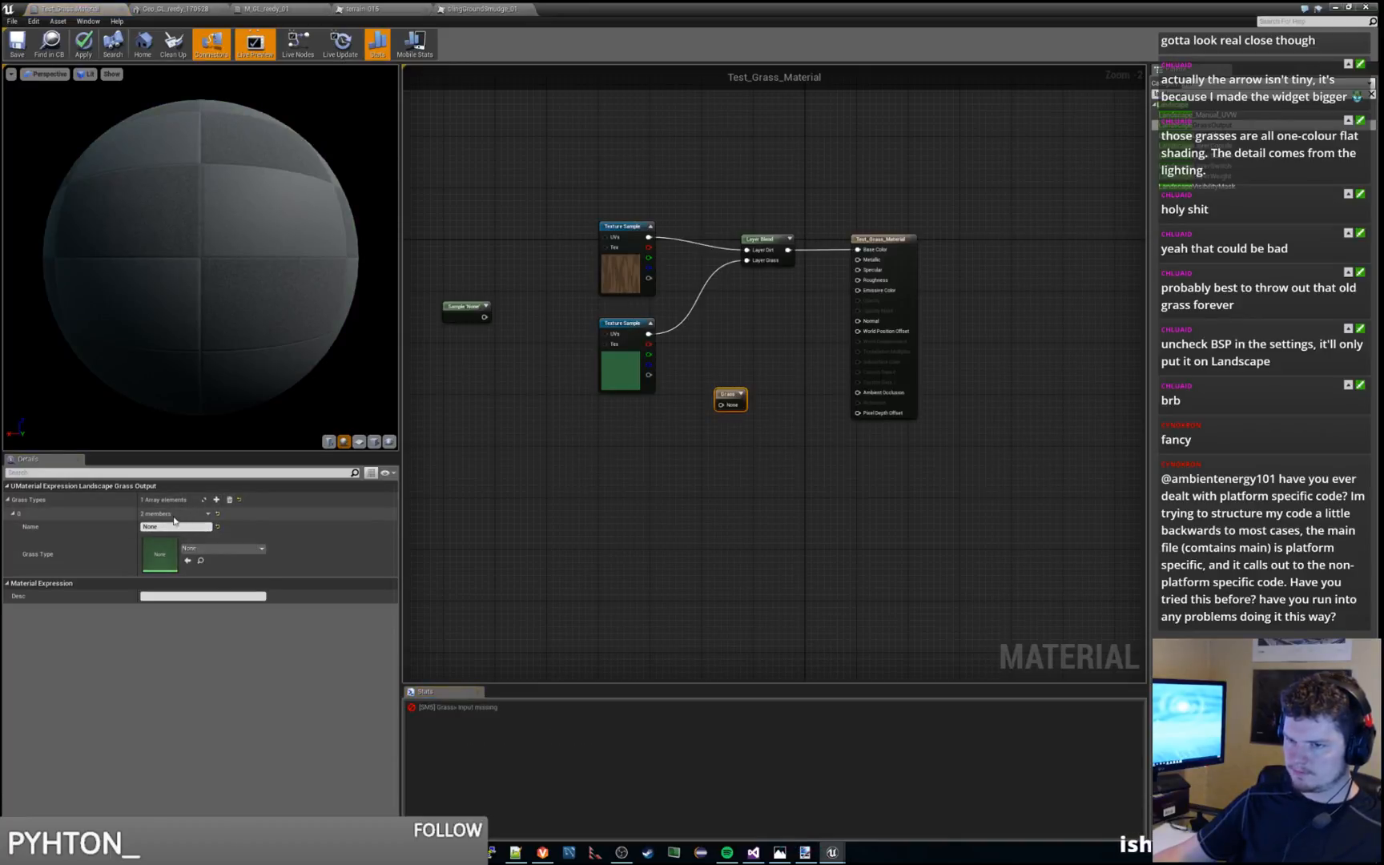
left_click(189, 527)
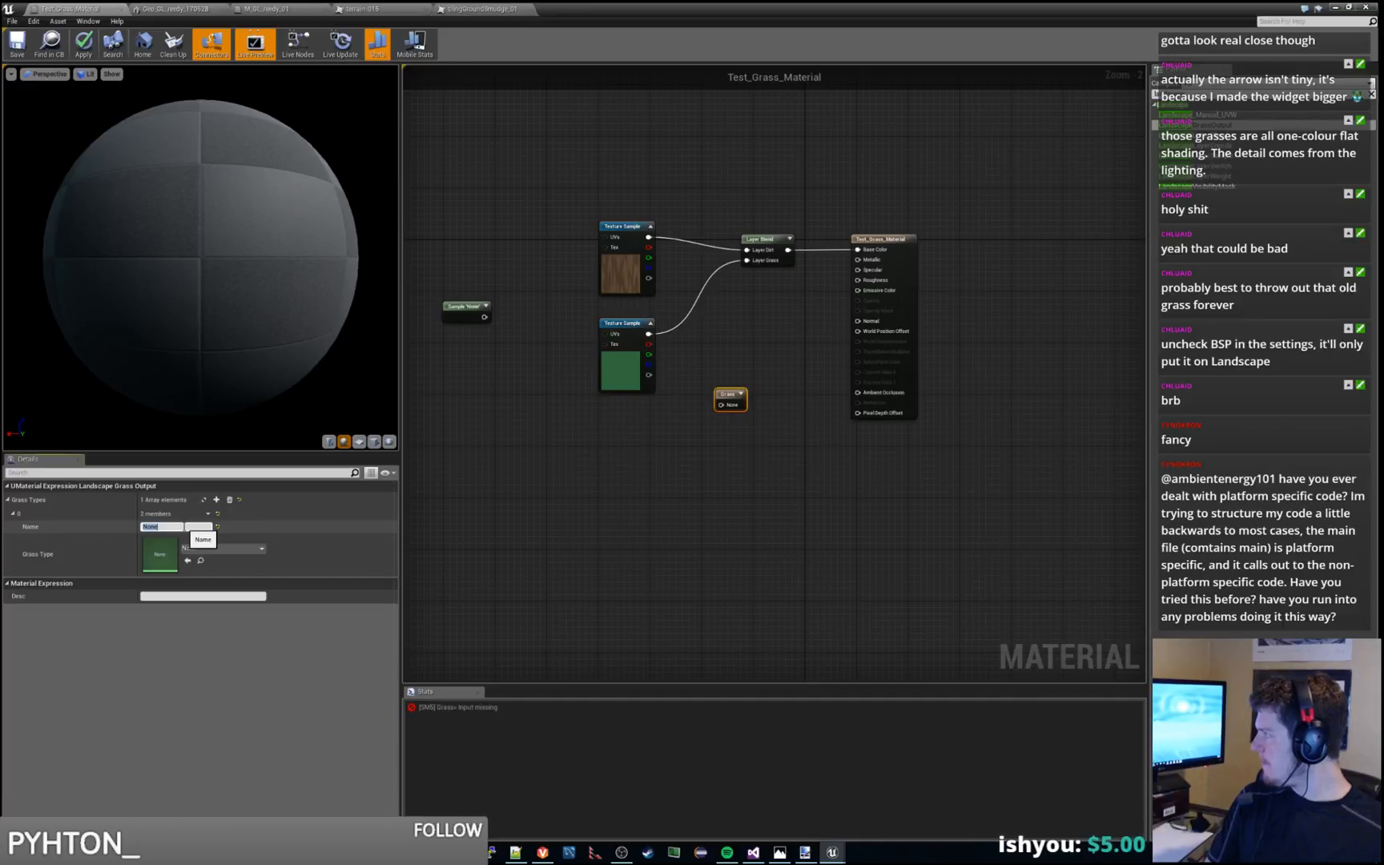
type("Grass")
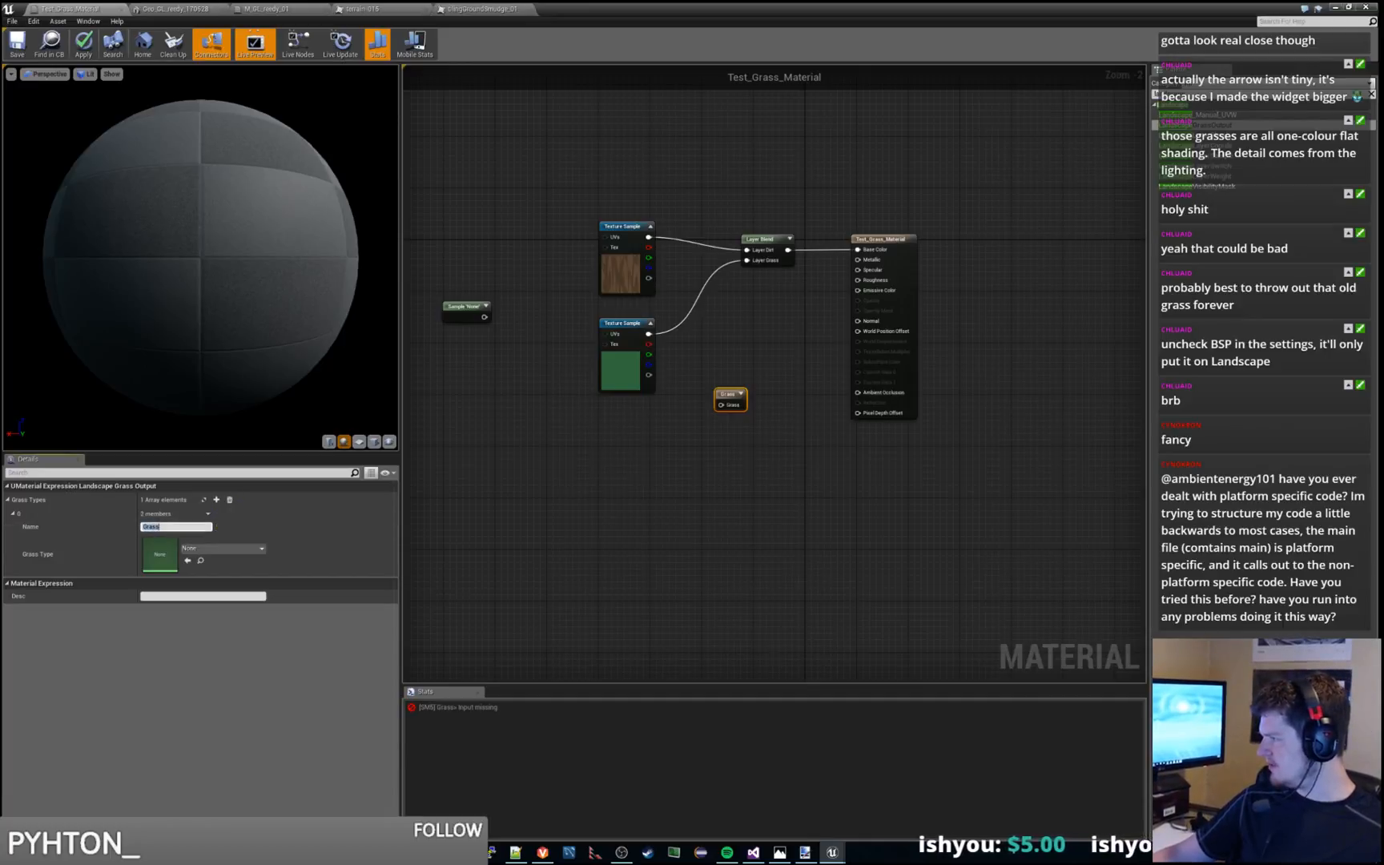
Switch to the Grass Tool quick start guide in the browser and read steps 7 to 9 on setting up Landscape Grass Output
key("alt+Tab")
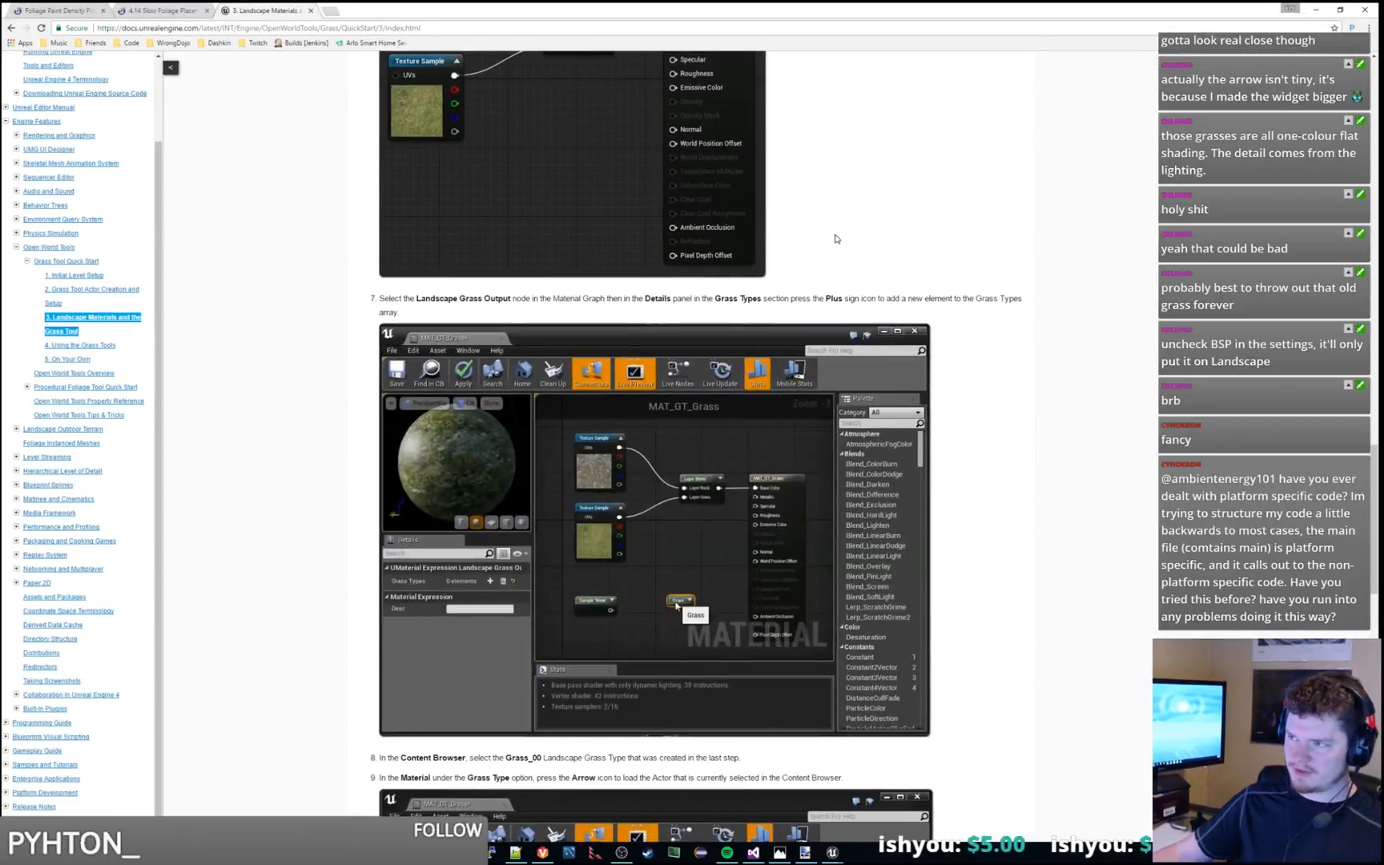
left_click_drag(409, 322, 381, 299)
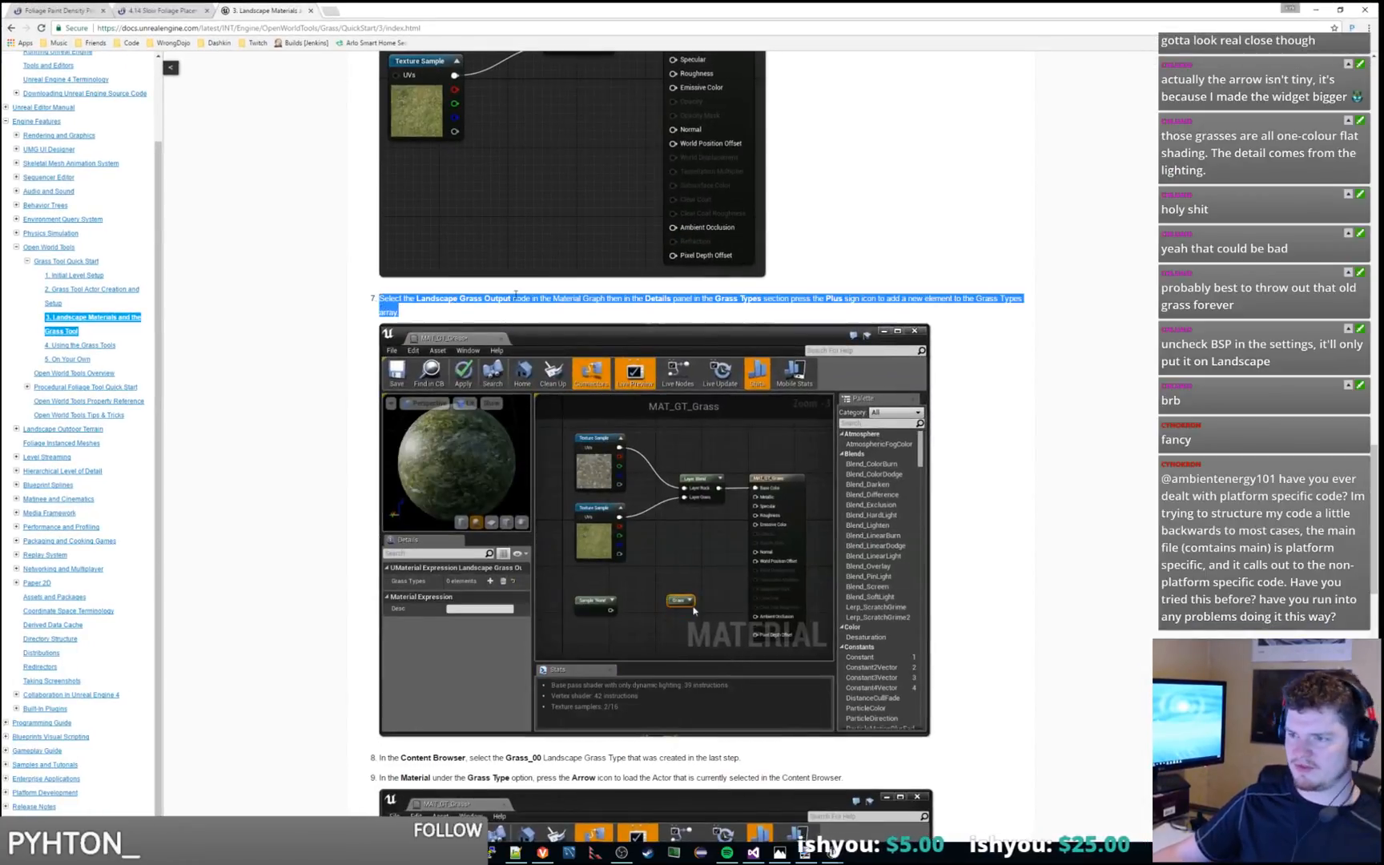
scroll(462, 515, "down", 1)
scroll(462, 515, "down", 1)
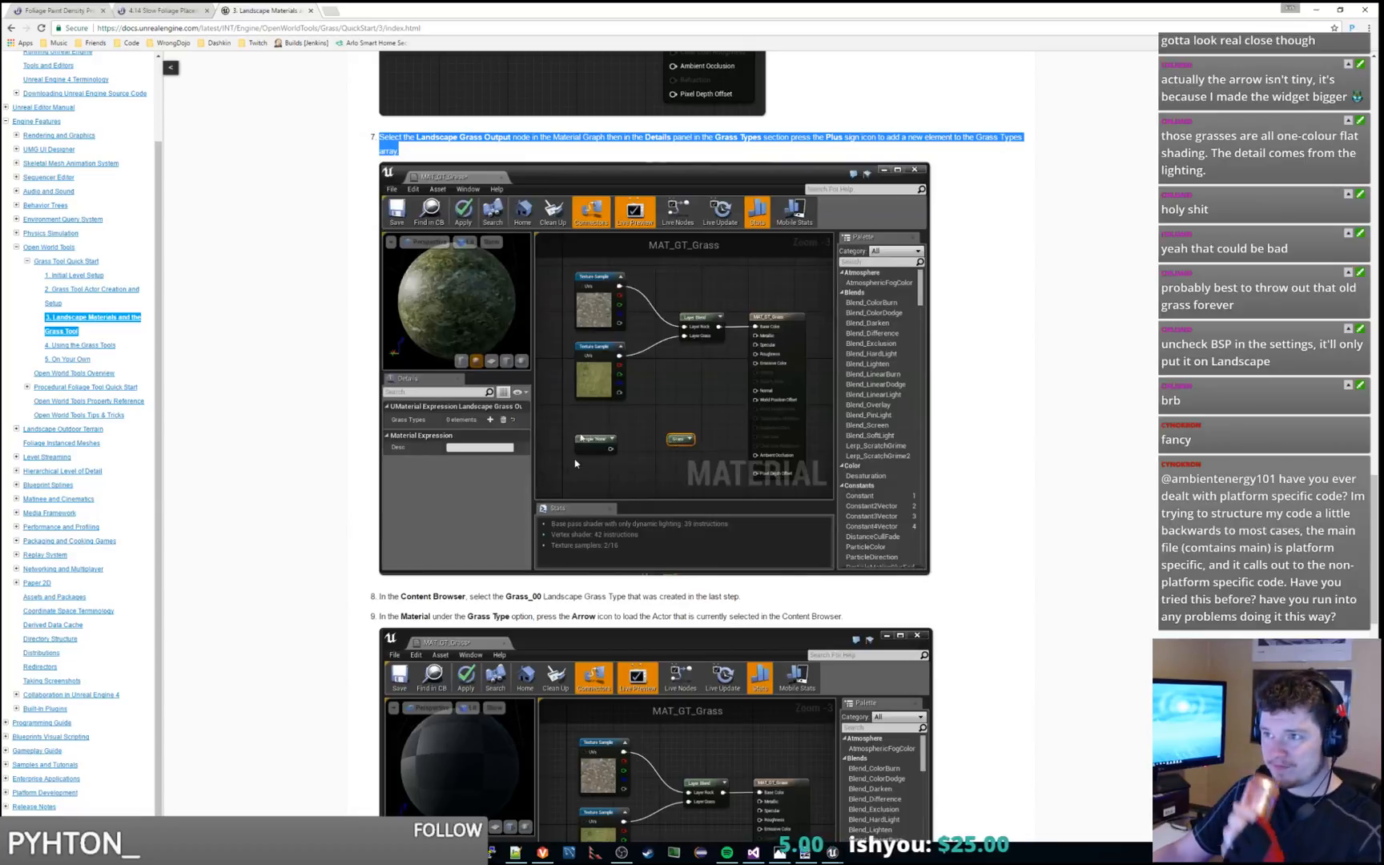
left_click(412, 153)
left_click_drag(382, 137, 410, 147)
left_click(413, 153)
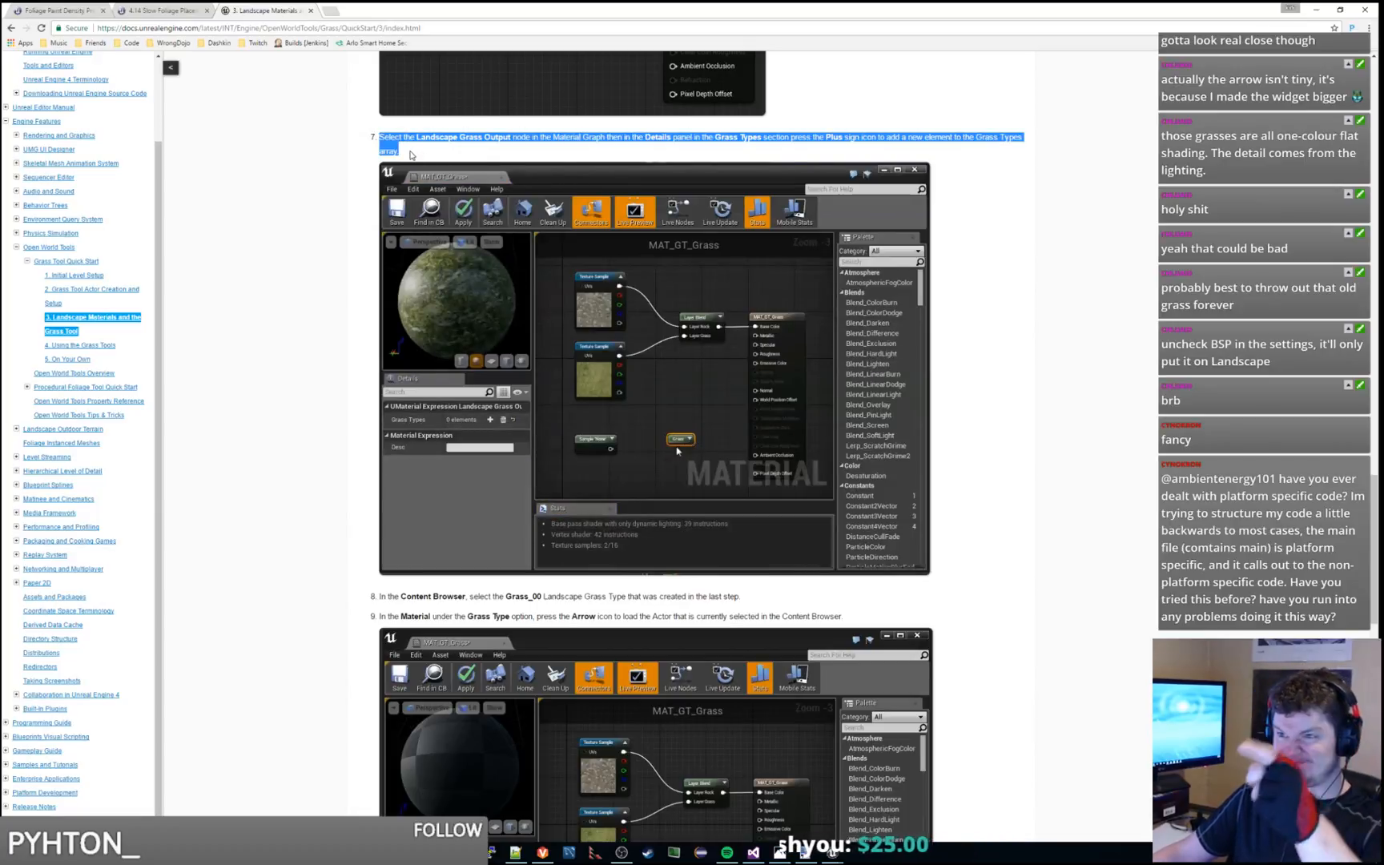
scroll(352, 259, "down", 2)
scroll(351, 259, "down", 4)
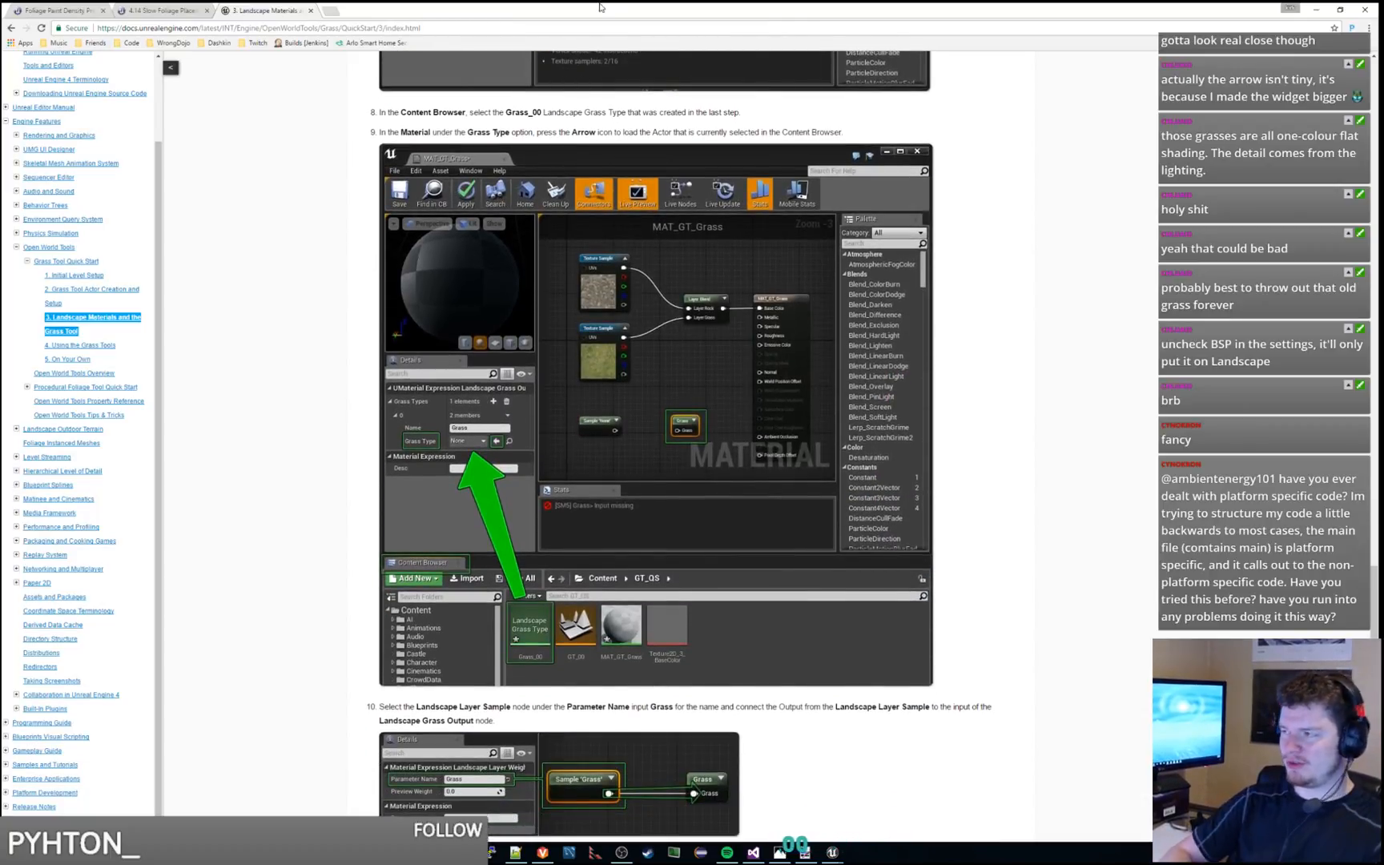
Back in the Unreal material editor, assign Test_Grass as the Grass Type of the Grass element
key("alt+Tab")
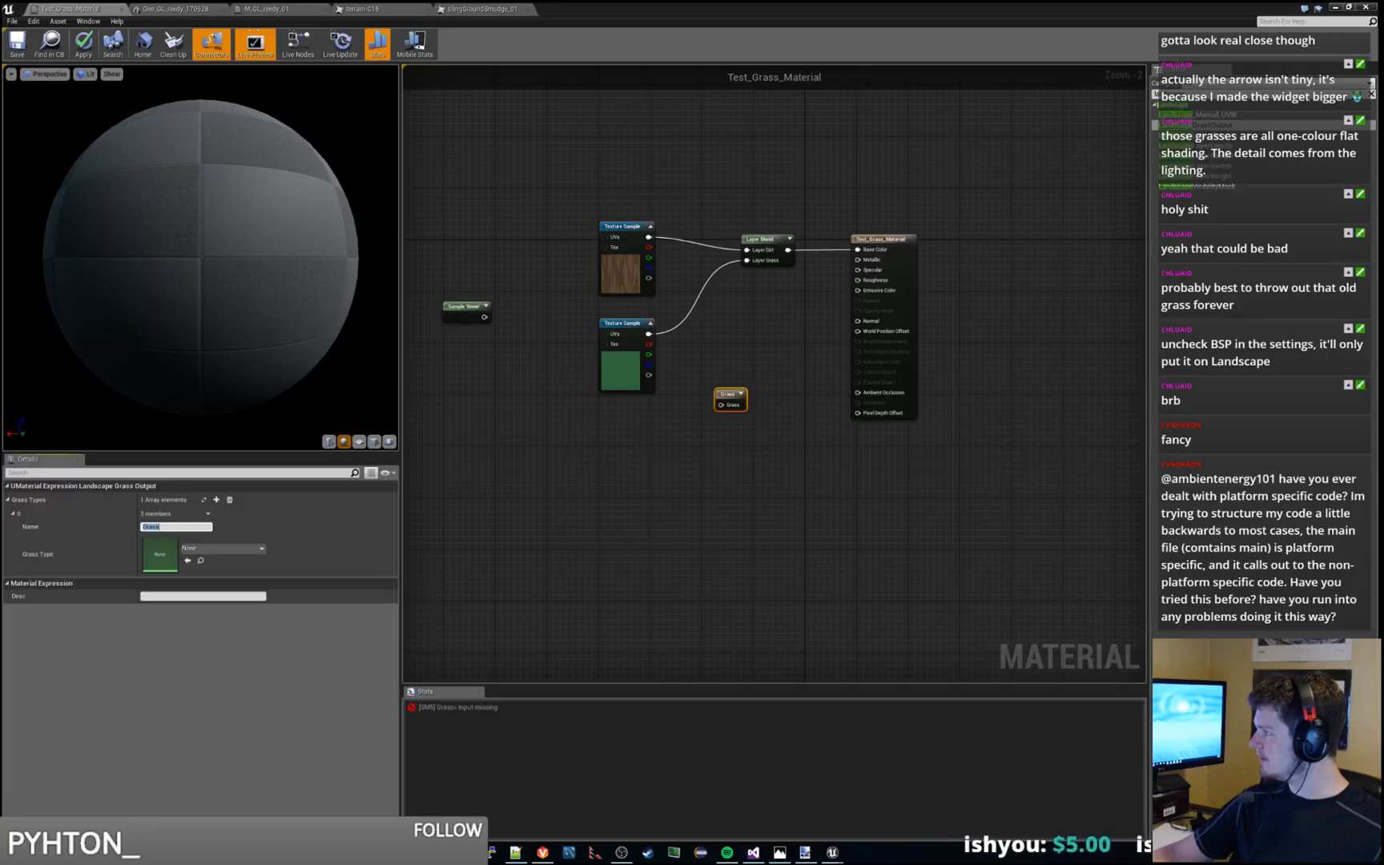
left_click(220, 548)
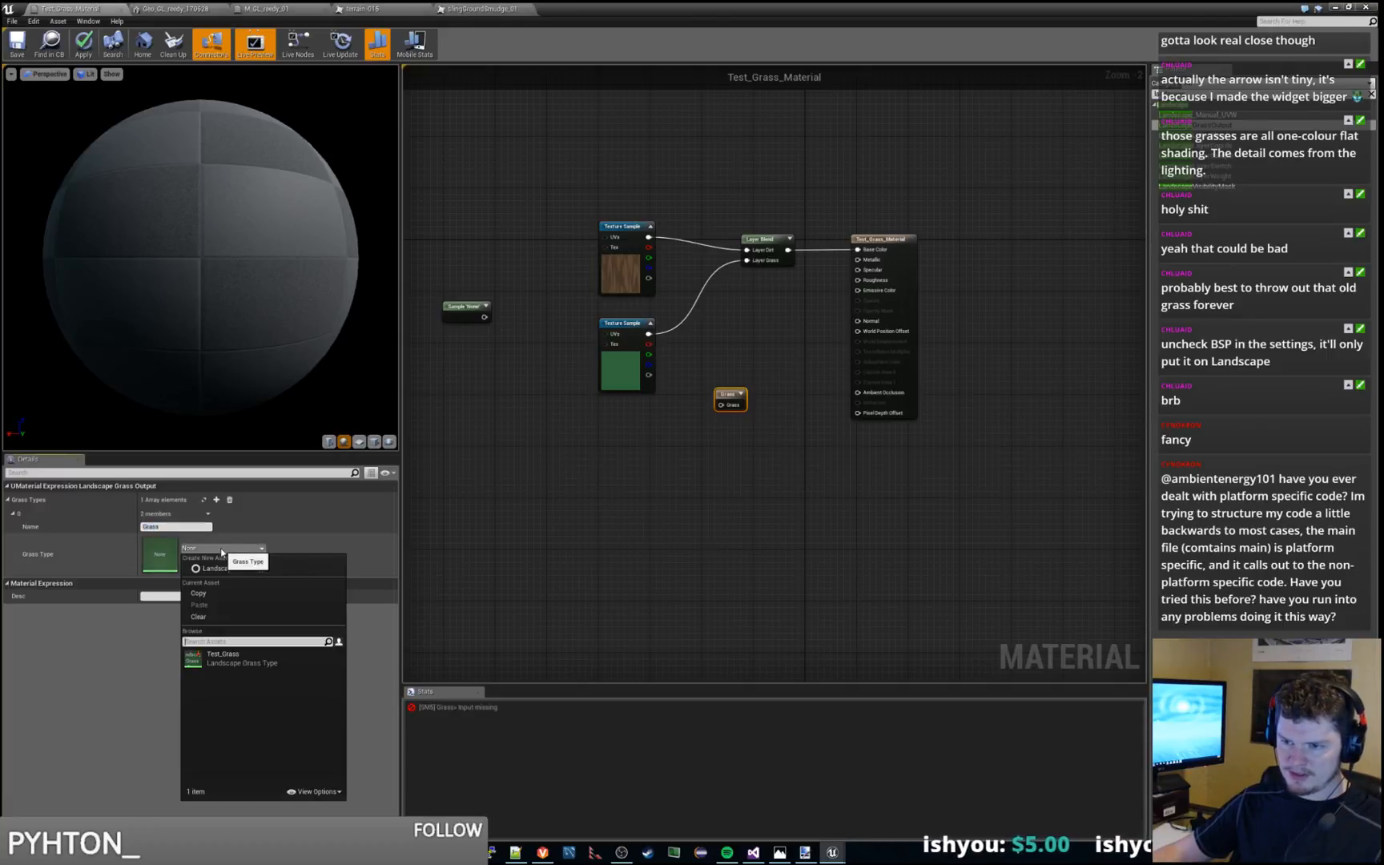
left_click(245, 660)
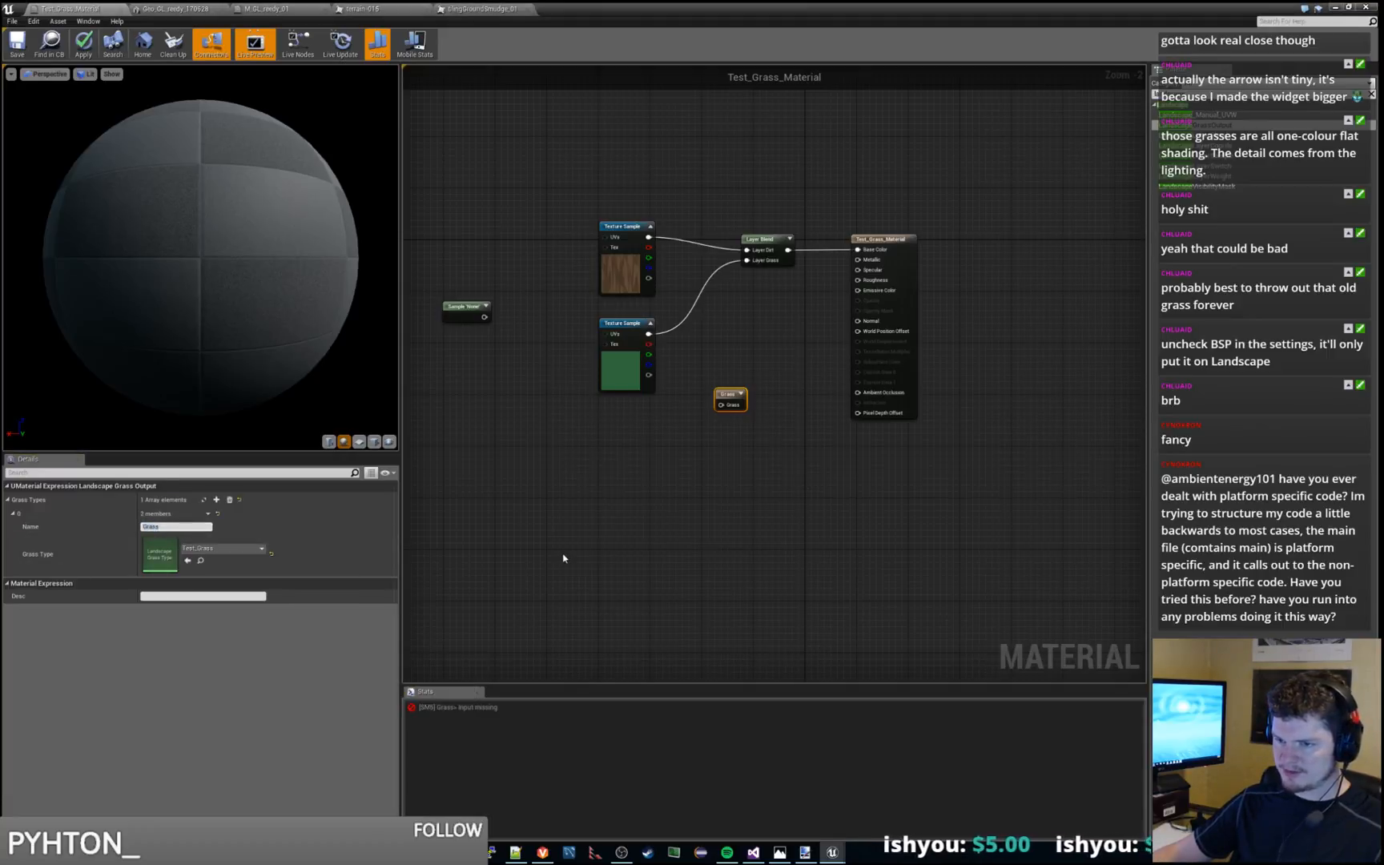
left_click(563, 559)
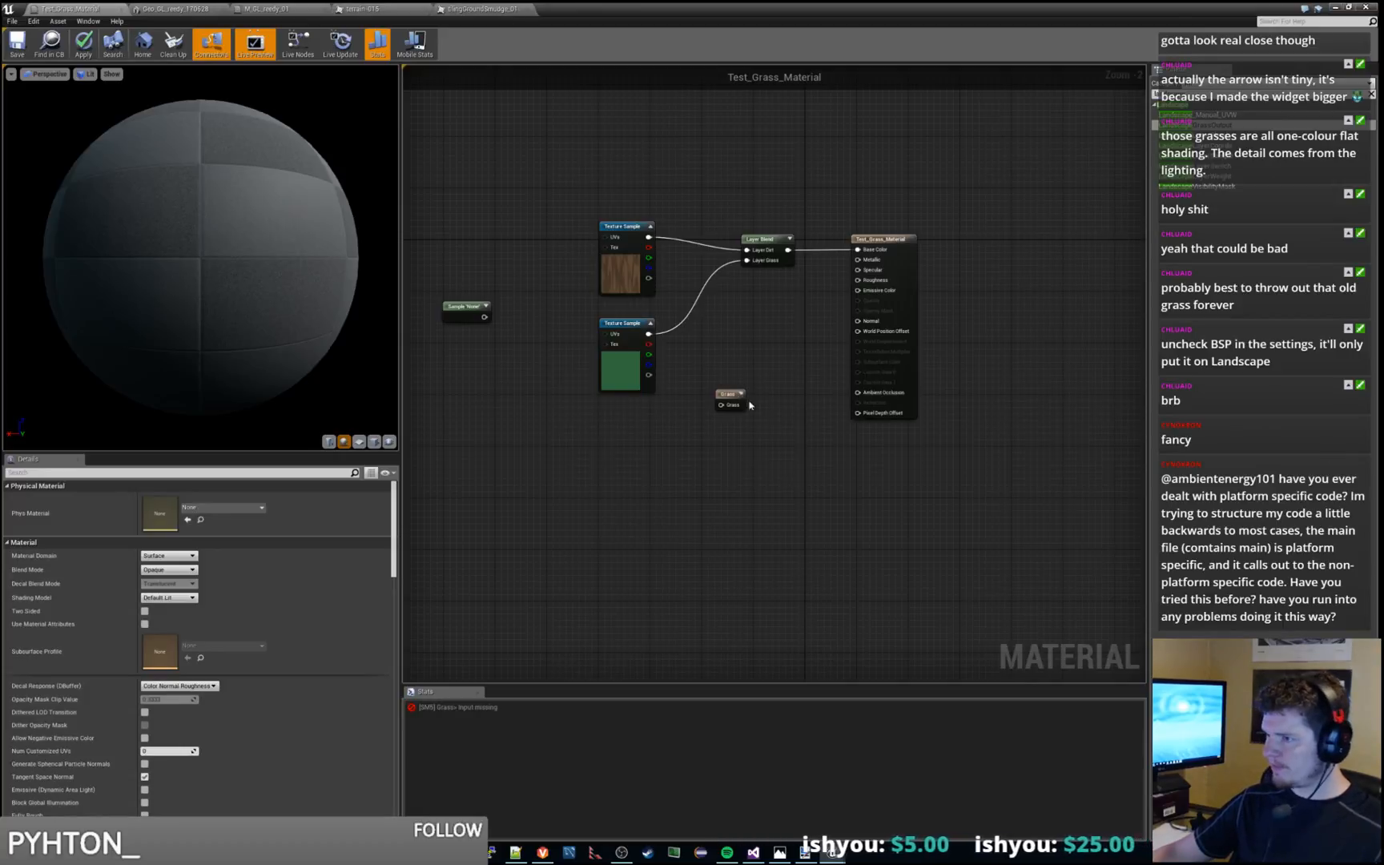
Connect the Landscape Layer Sample node's output to the Grass input, place the two nodes side by side, and save the material
left_click_drag(730, 394, 770, 369)
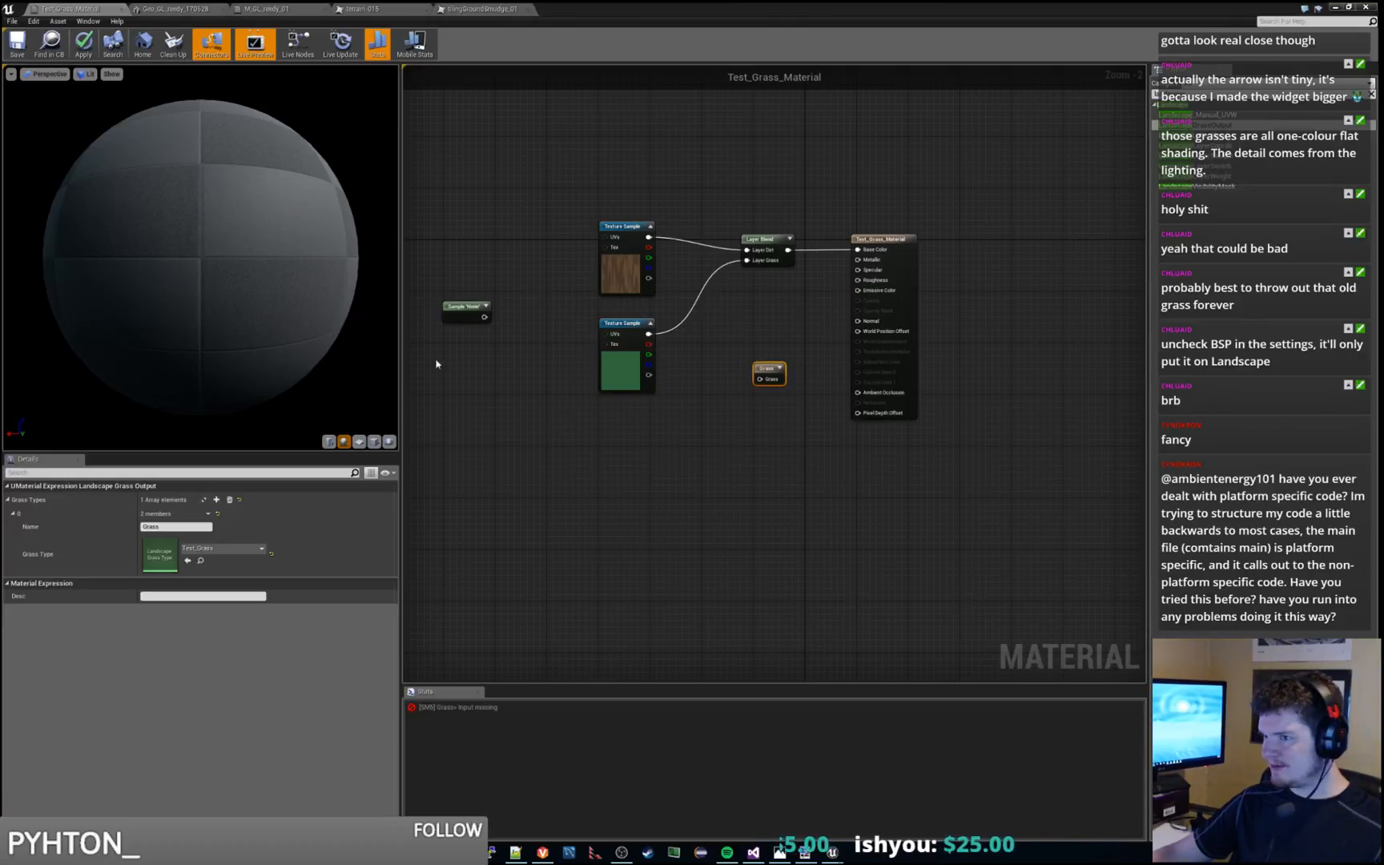
left_click_drag(475, 309, 759, 379)
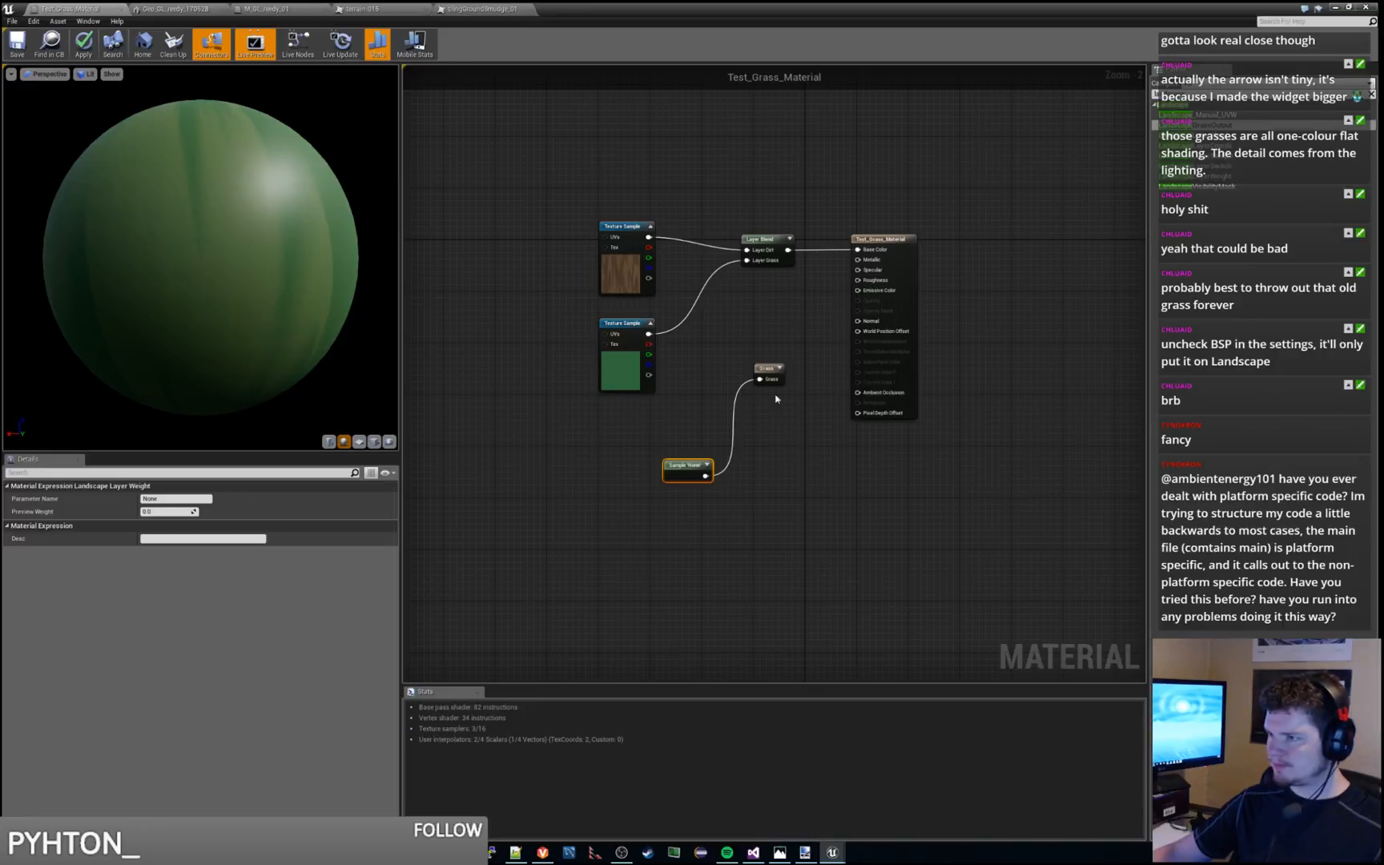
left_click_drag(774, 373, 749, 470)
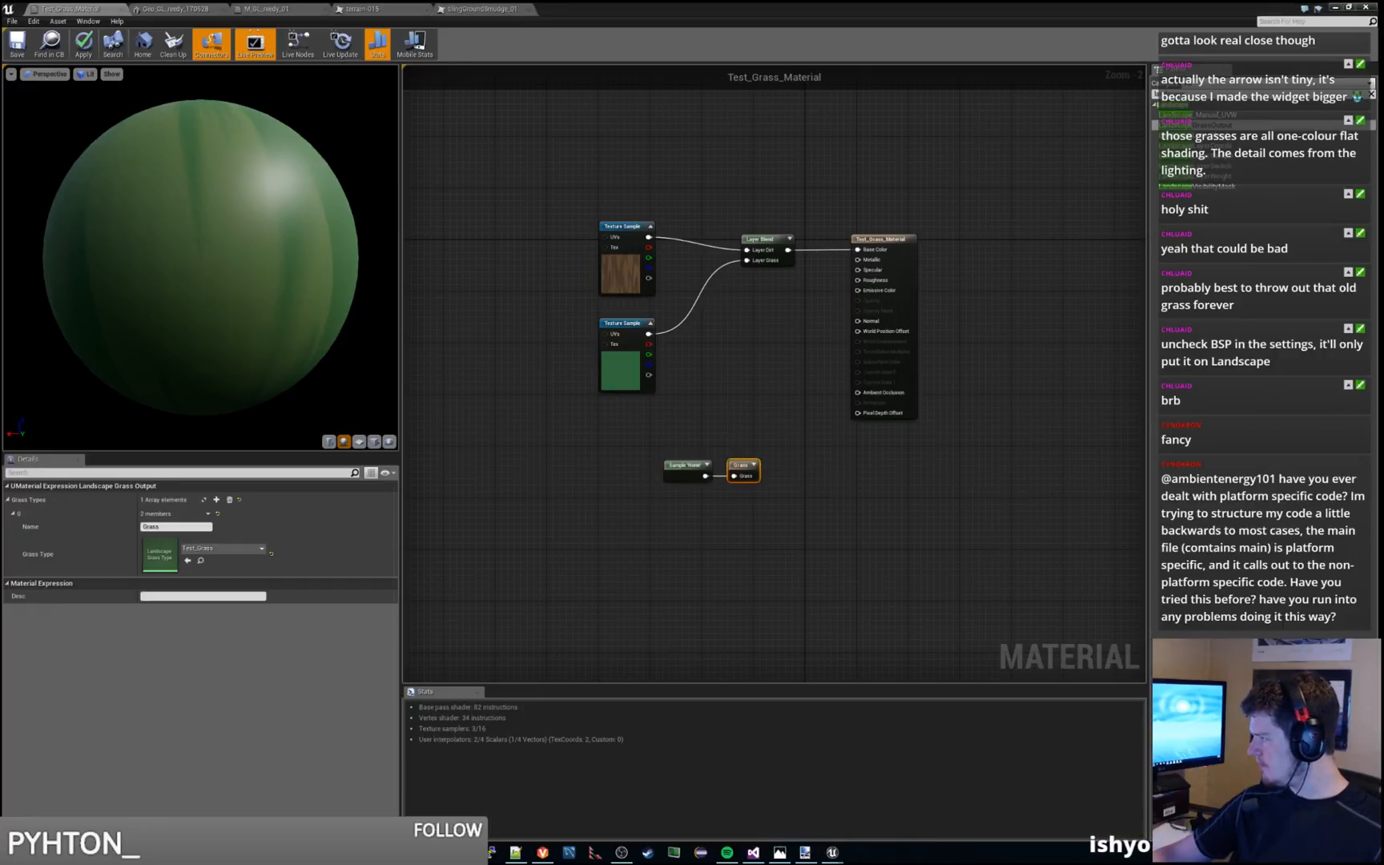
left_click(860, 456)
key("ctrl+s")
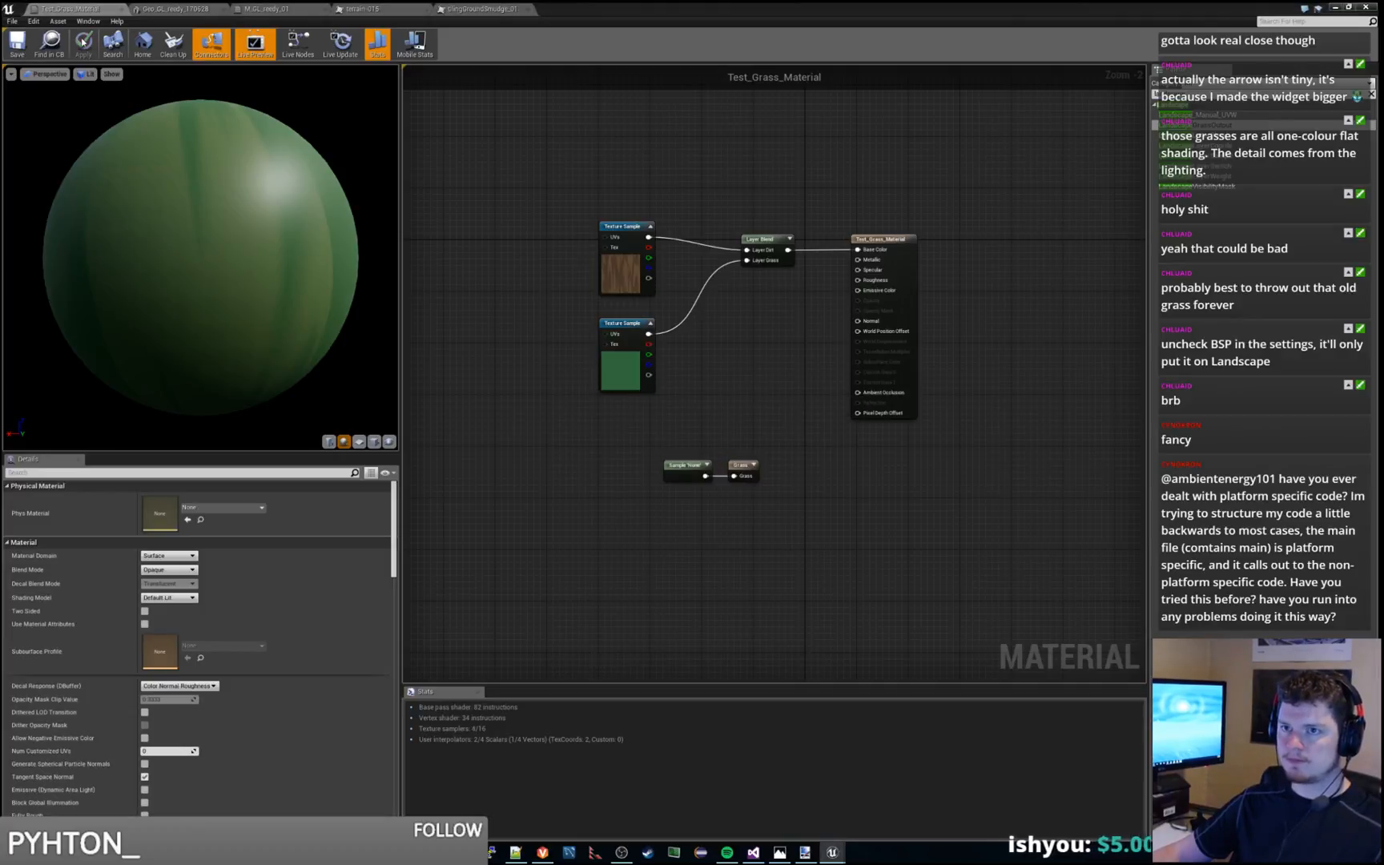
Move the connected Sample and Grass nodes together to just below the Layer Blend node and save the material
left_click_drag(660, 451, 763, 510)
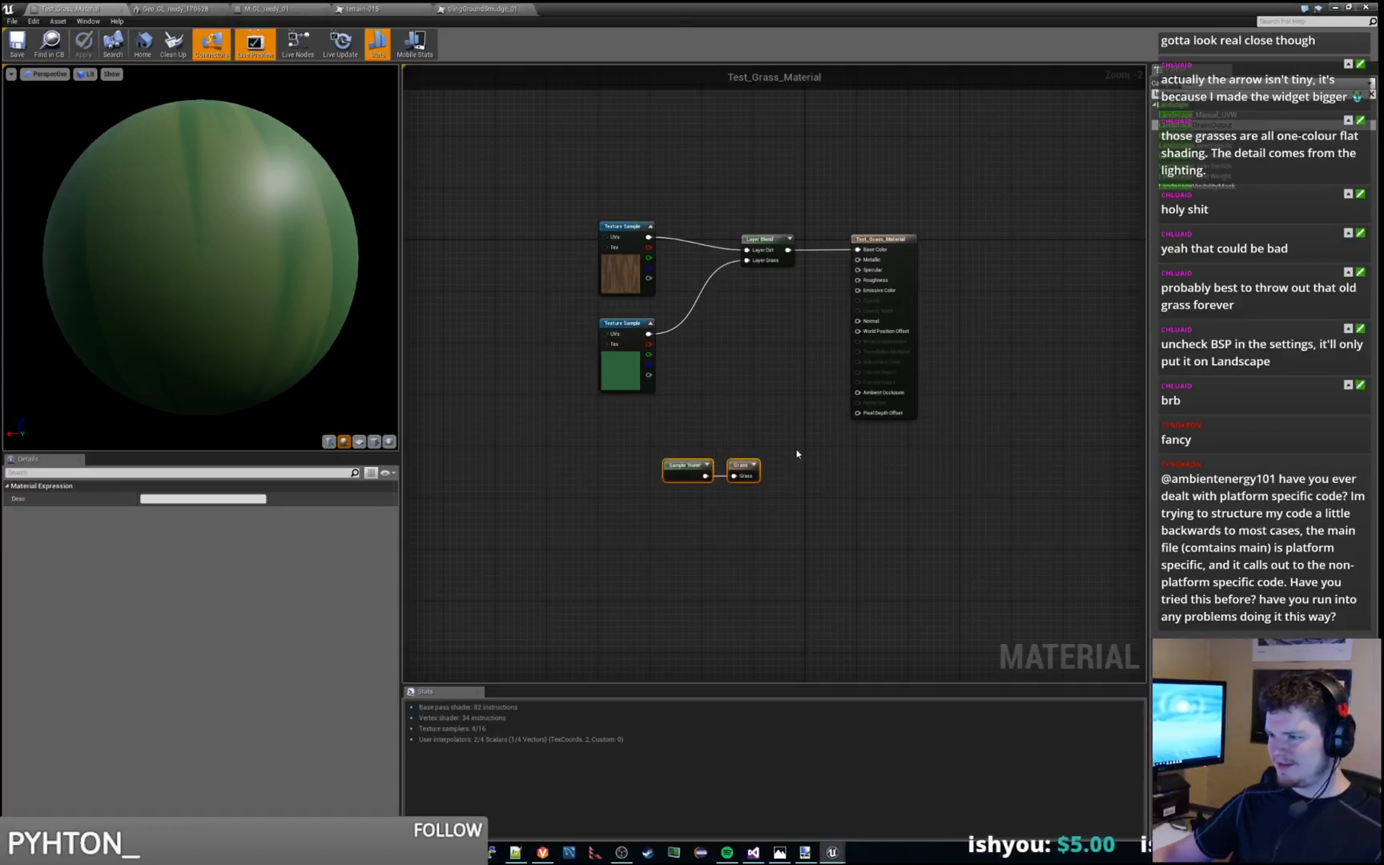
left_click(798, 454)
left_click_drag(655, 442, 774, 387)
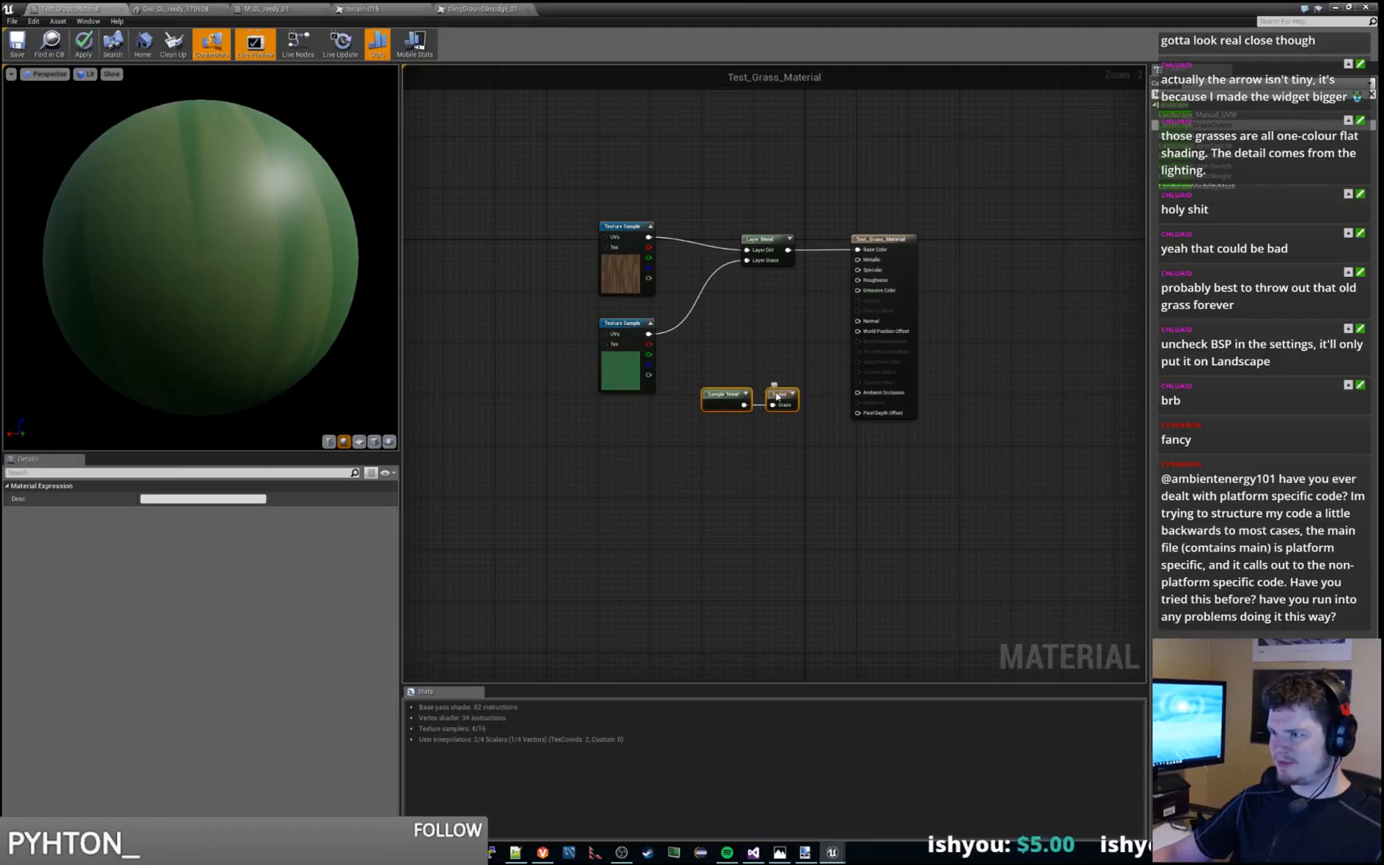
left_click(710, 365)
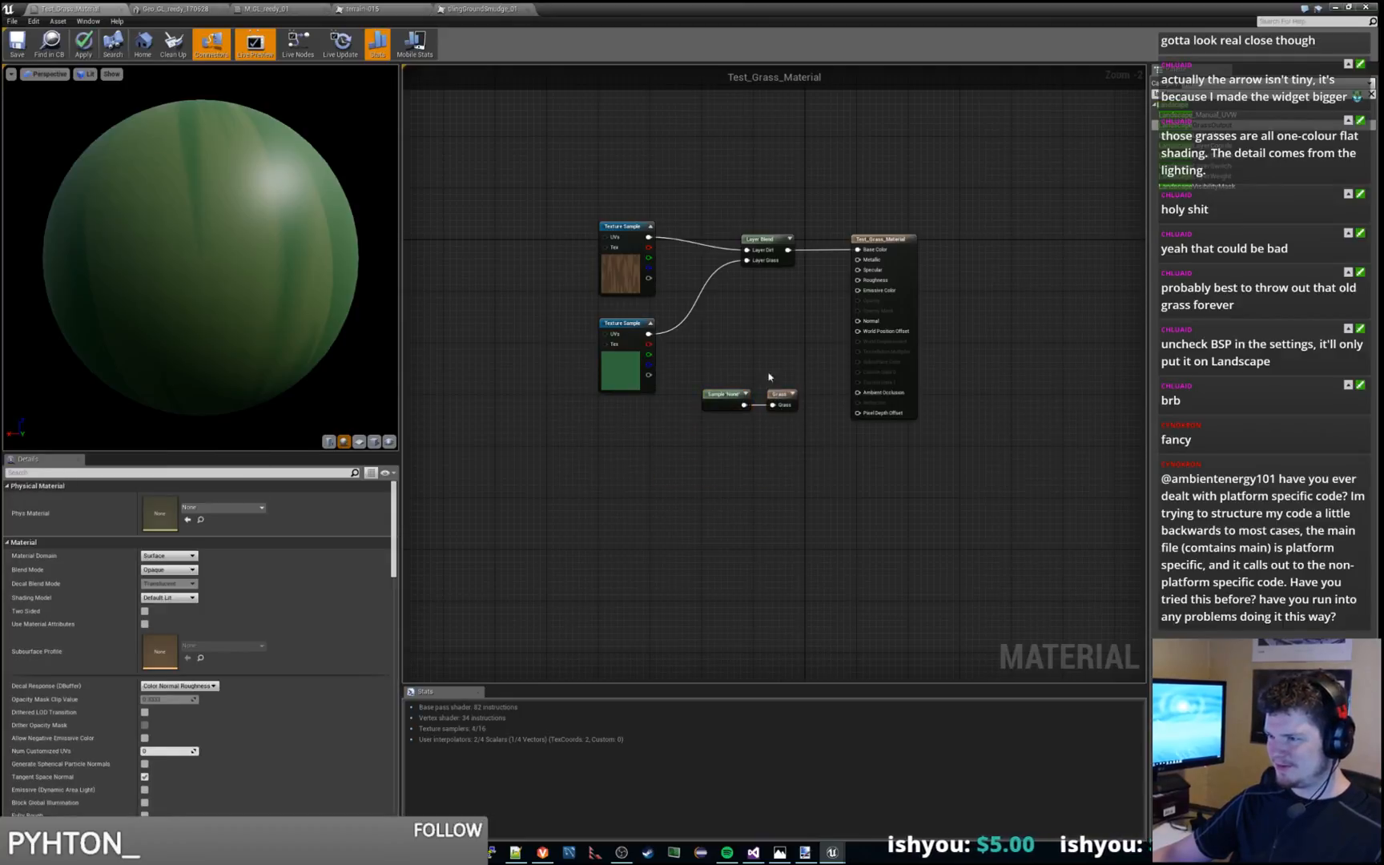
key("ctrl+s")
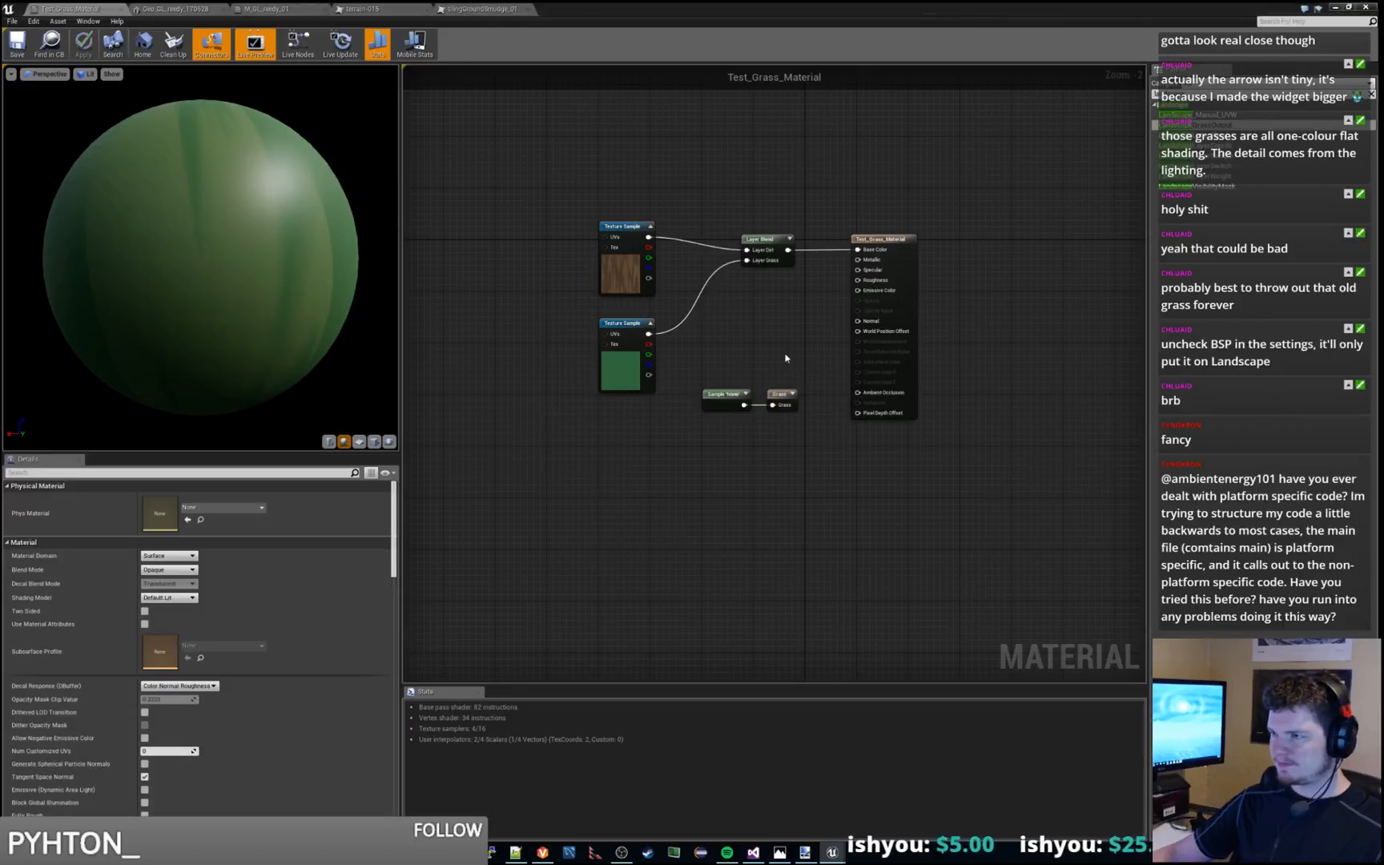
left_click(767, 244)
left_click(781, 394)
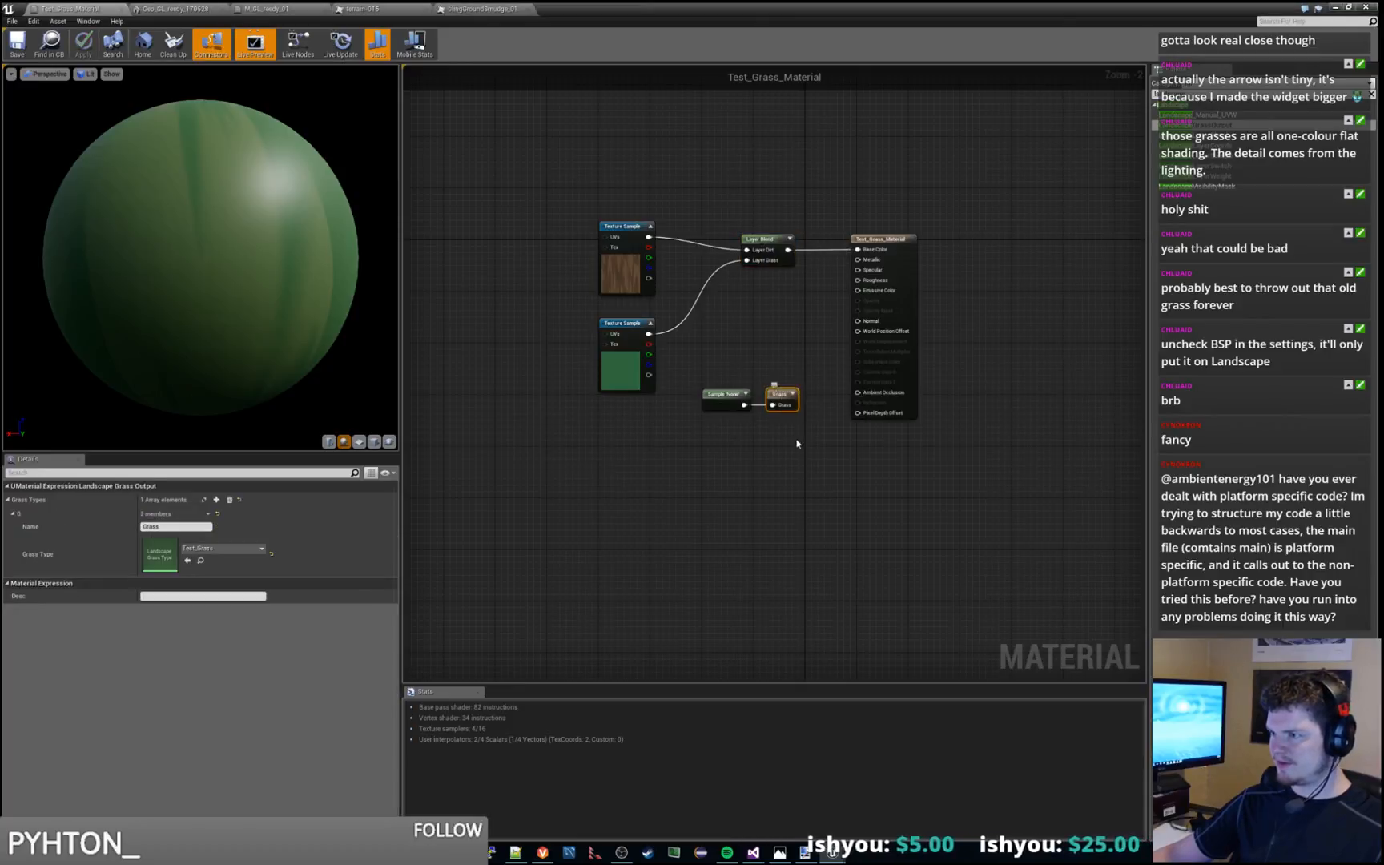
left_click(801, 444)
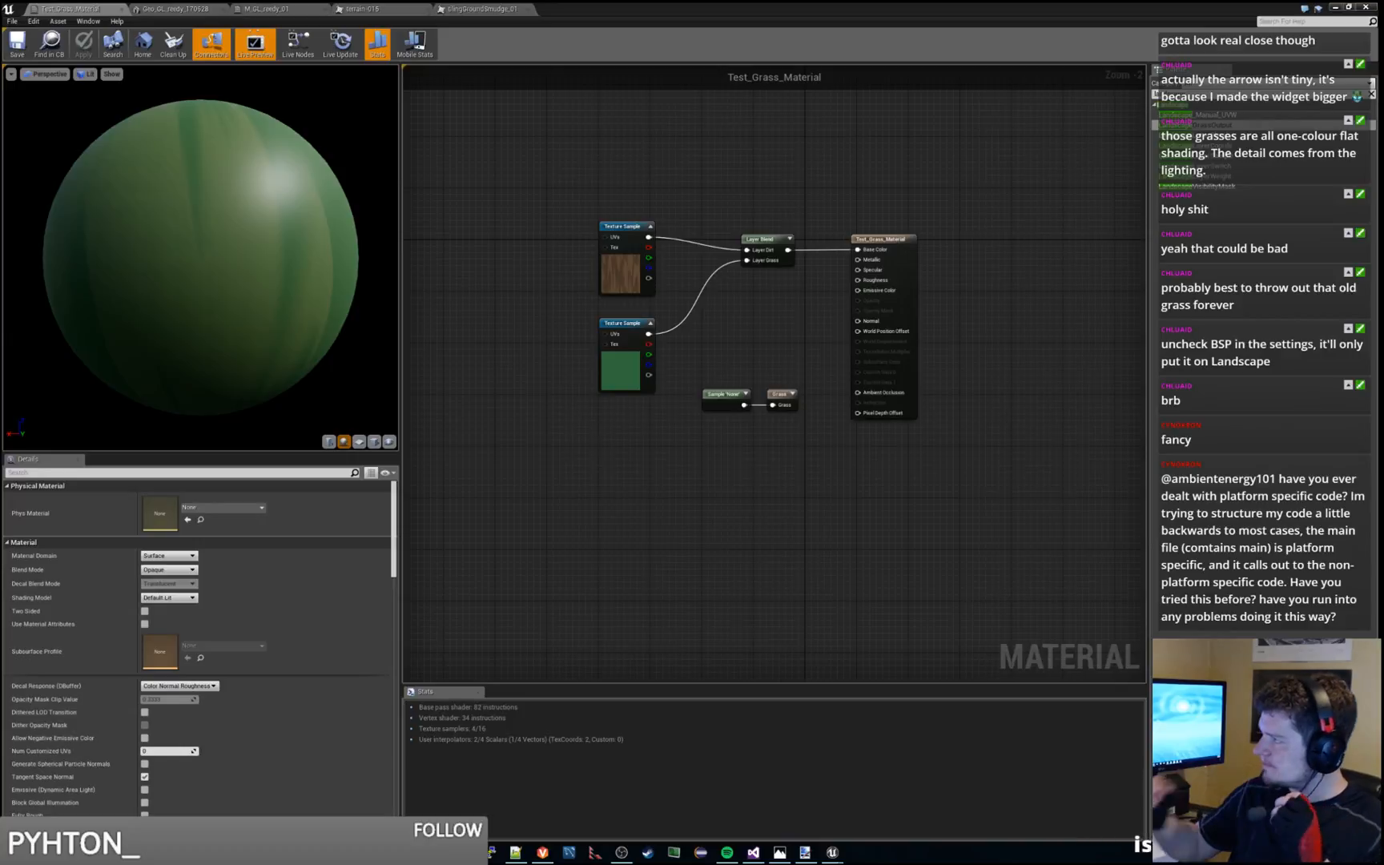
Close the material editor, switch the level editor from Foliage to Place mode, and select the white landscape in the viewport
left_click(958, 7)
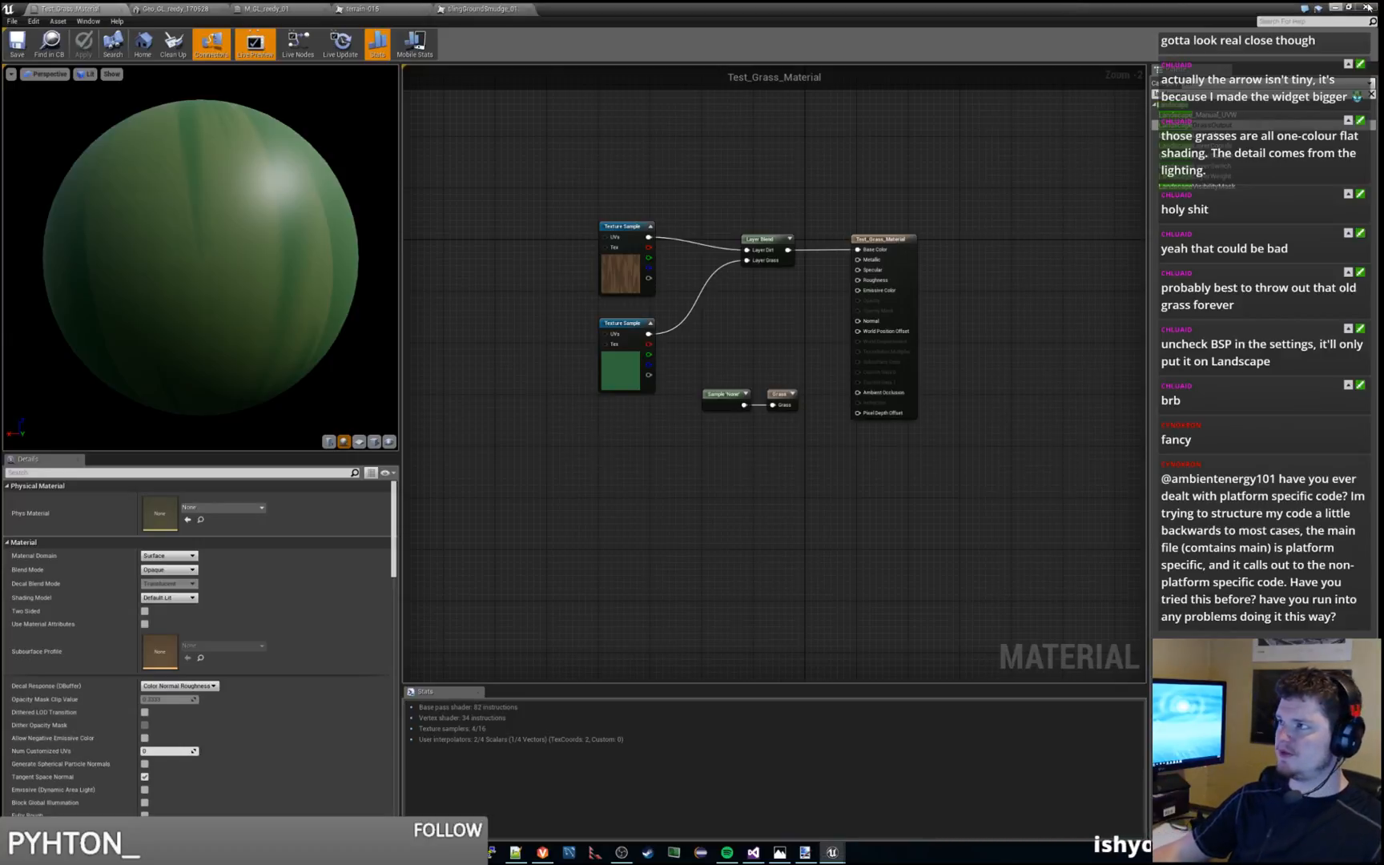
left_click(1366, 7)
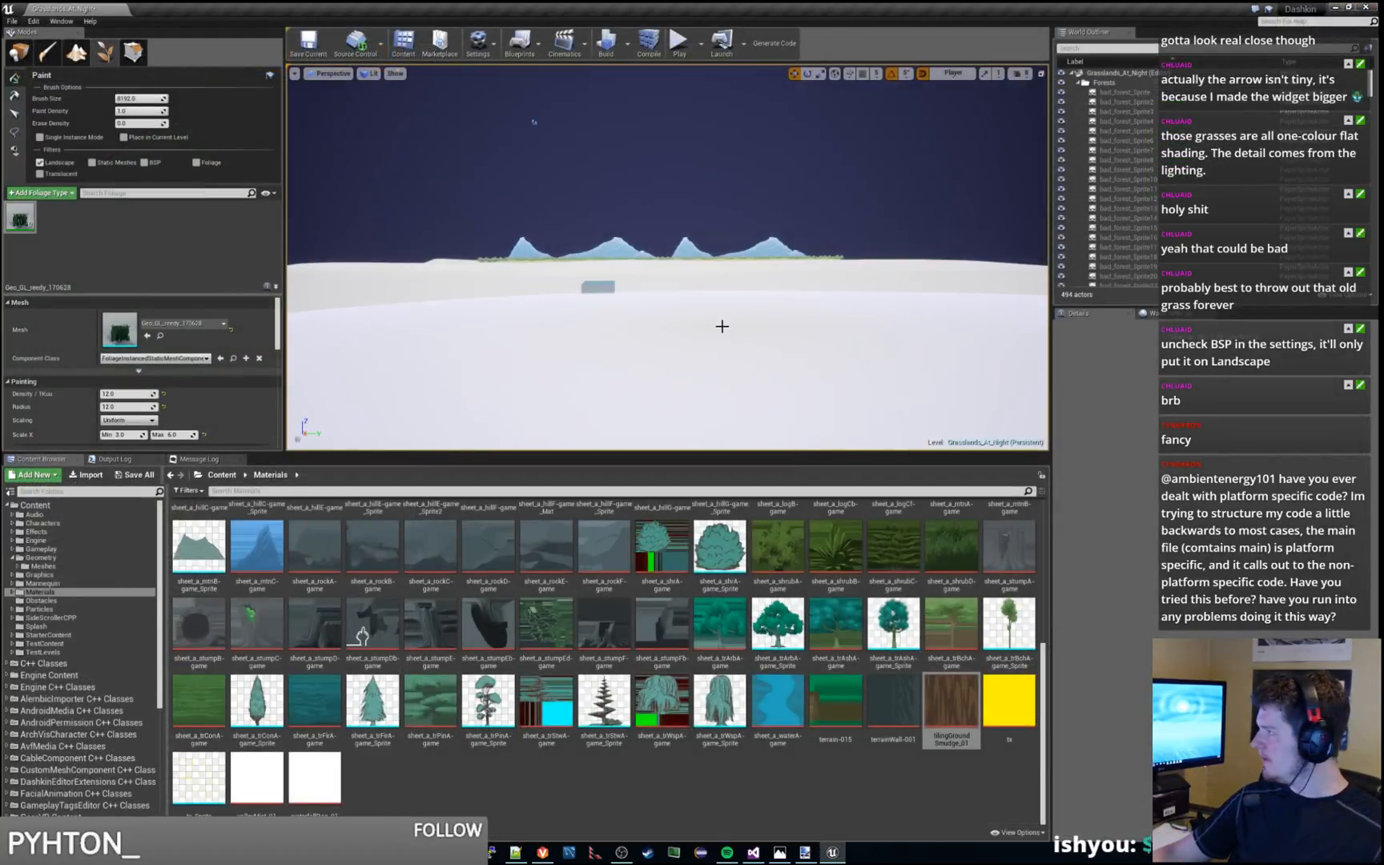
key("s")
mouse_move(735, 313)
right_mouse_down()
mouse_move(730, 371)
mouse_move(734, 281)
mouse_move(709, 341)
mouse_move(641, 329)
right_mouse_up()
key("w")
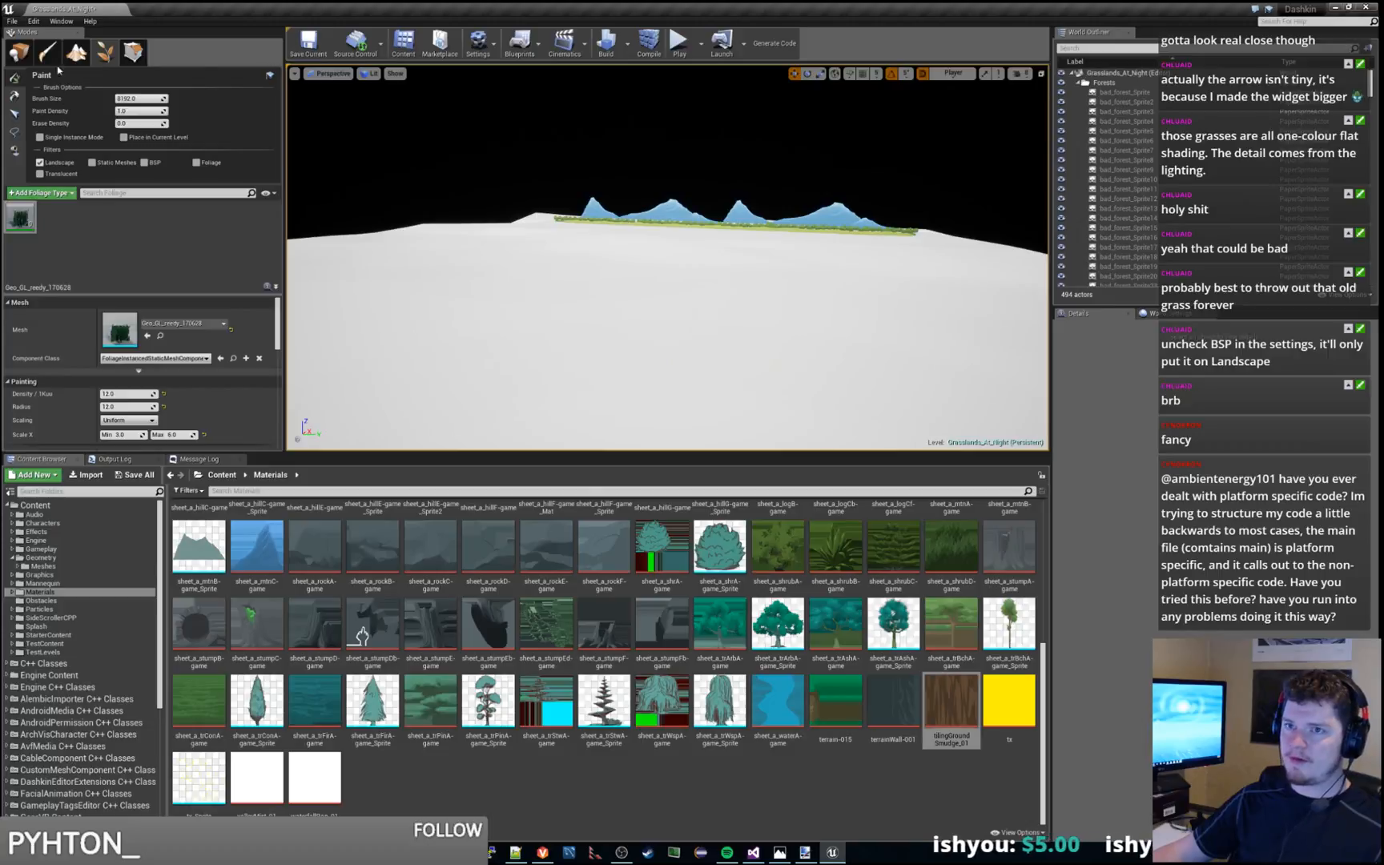
left_click(19, 52)
left_click(684, 330)
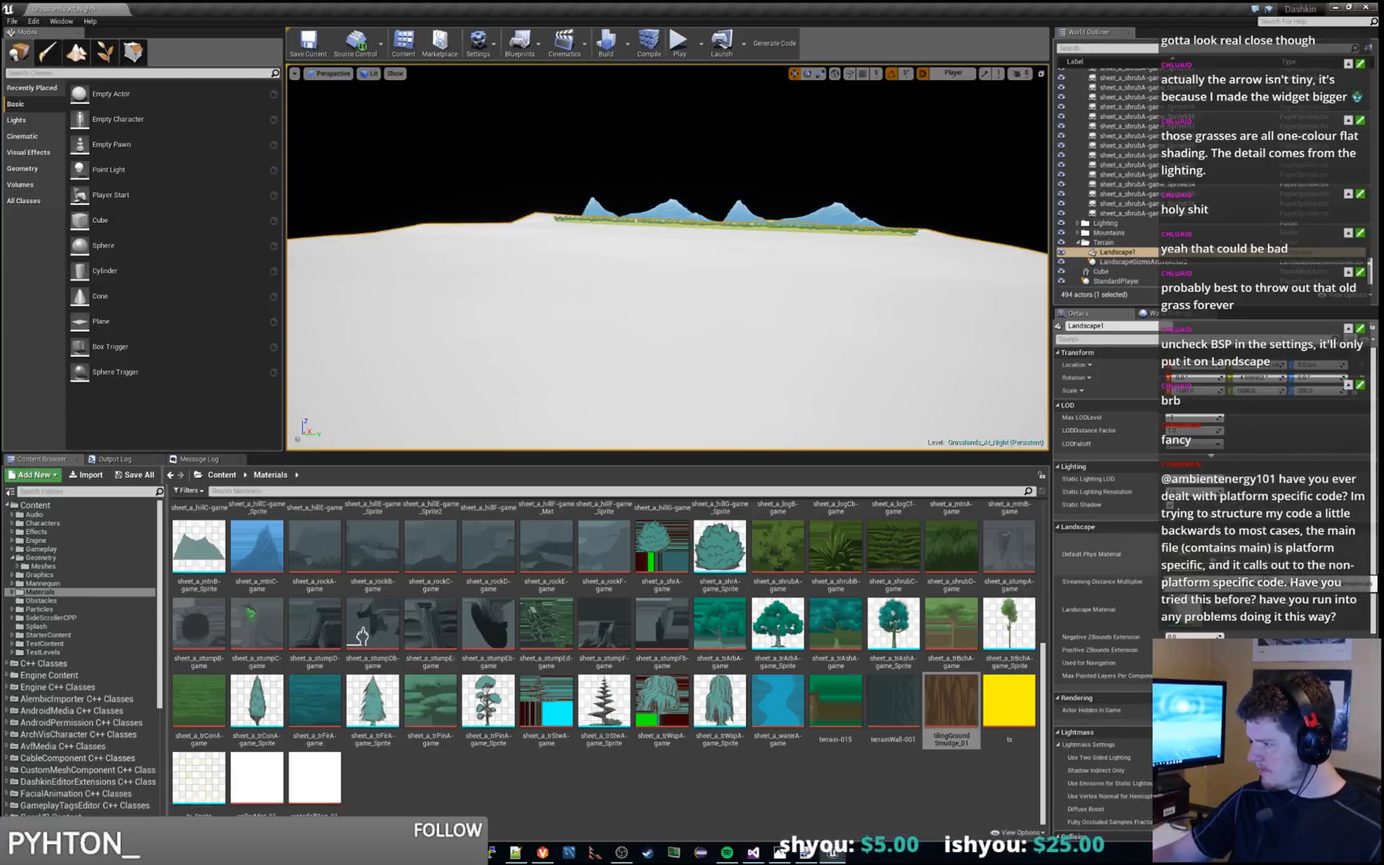
Assign Test_Grass_Material from the TestContent/Landscape folder as the landscape's Landscape Material and save the level
left_click(1186, 613)
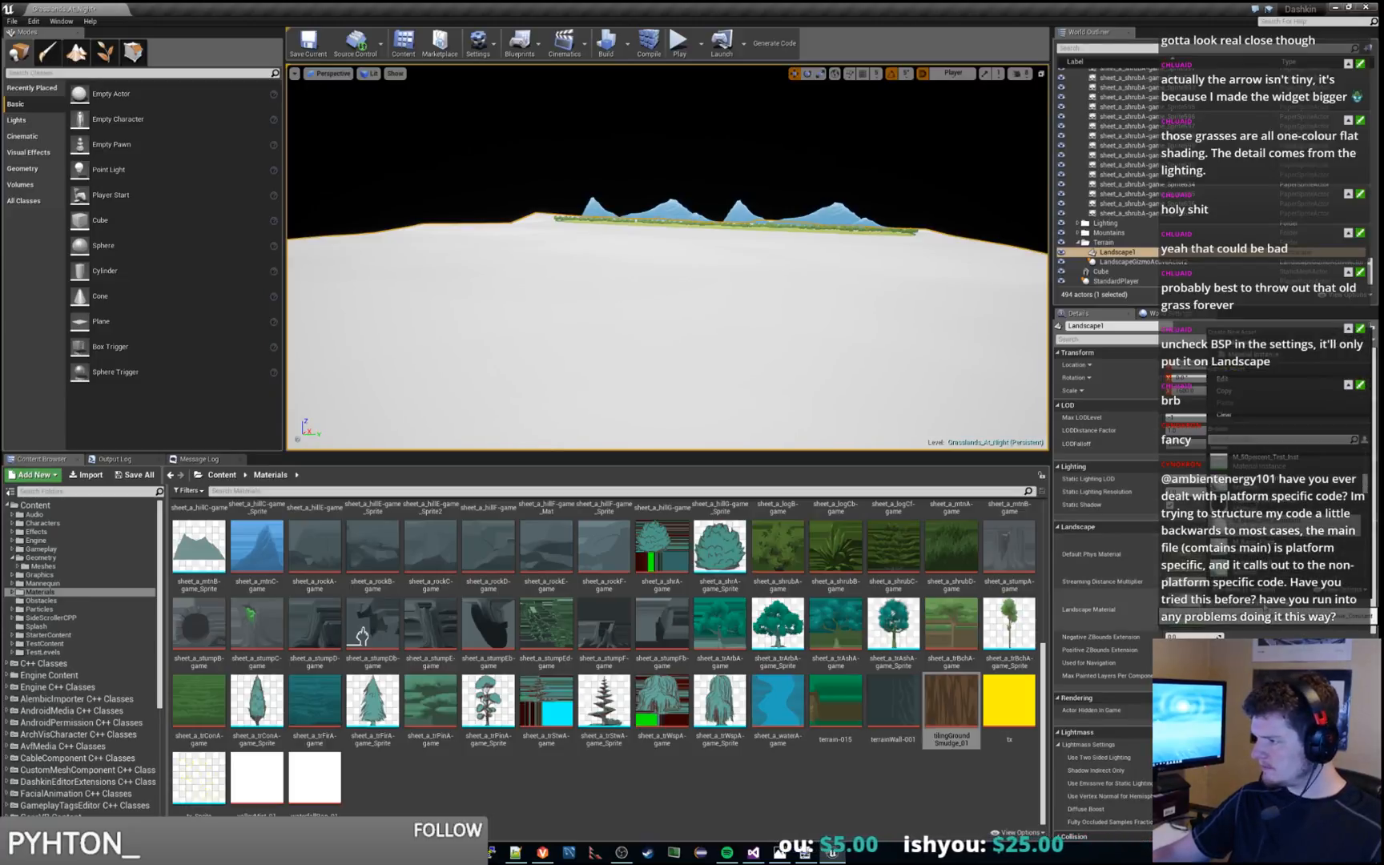
left_click(62, 643)
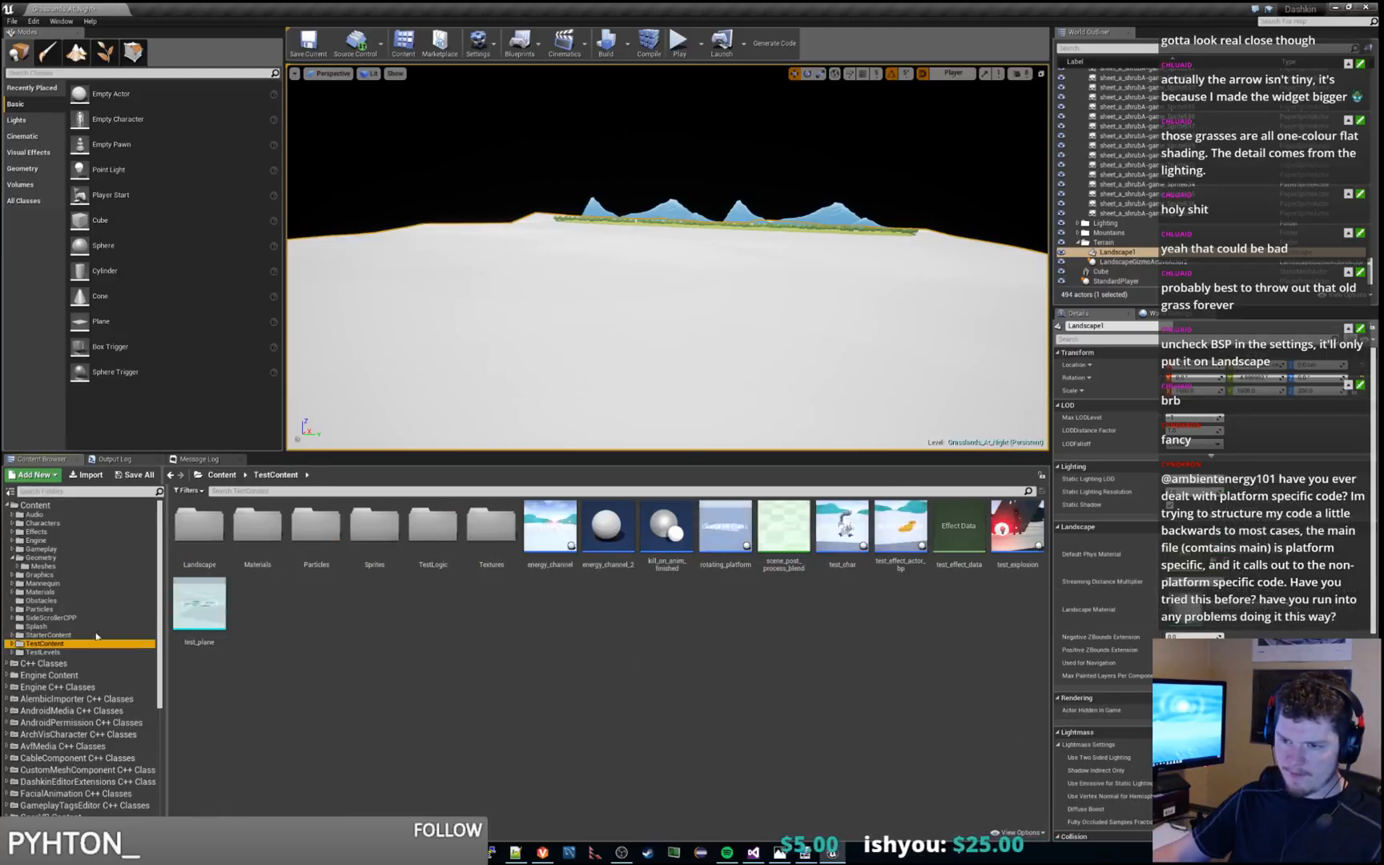
double_click(204, 545)
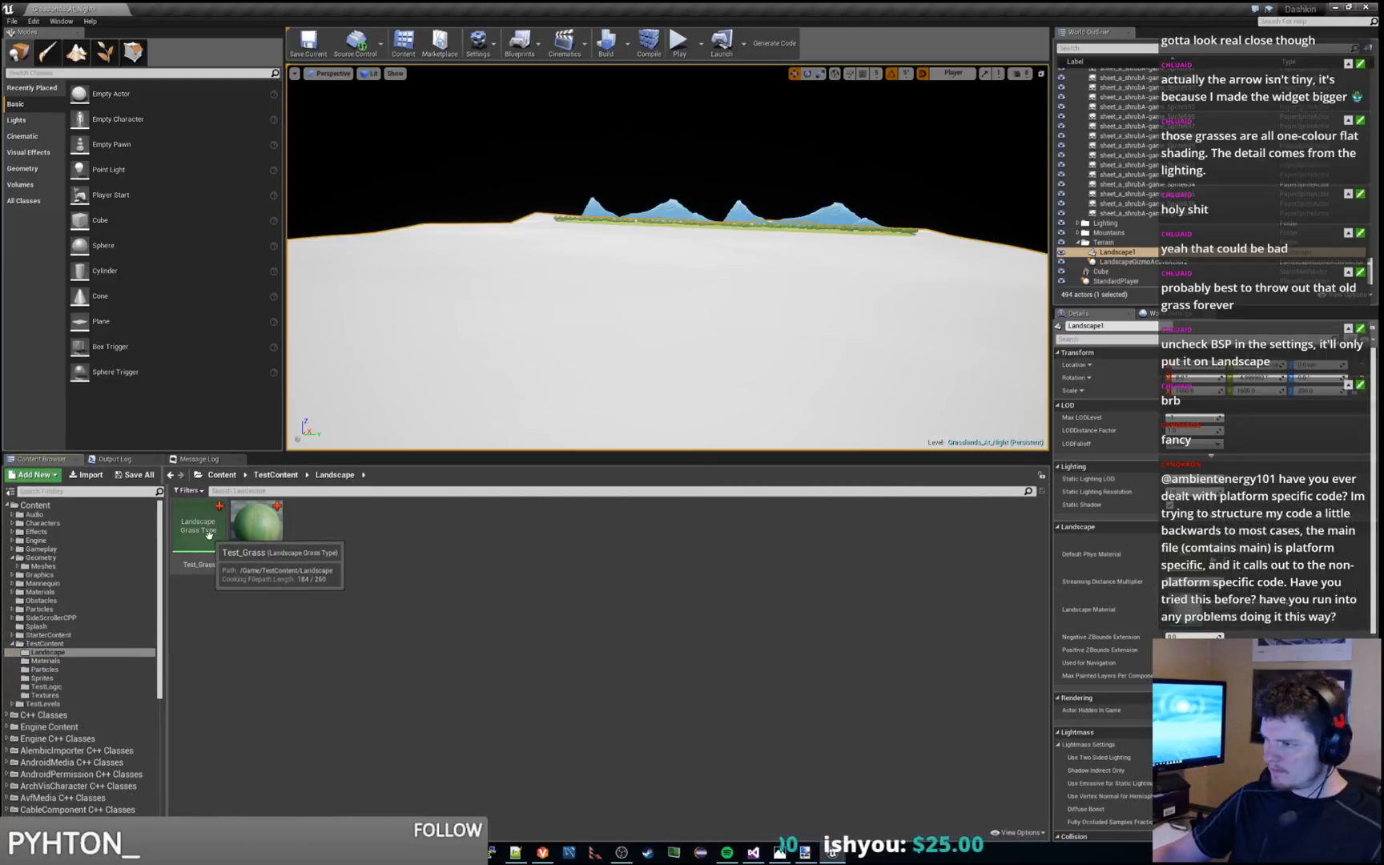
left_click(256, 529)
left_click_drag(1223, 620, 1221, 617)
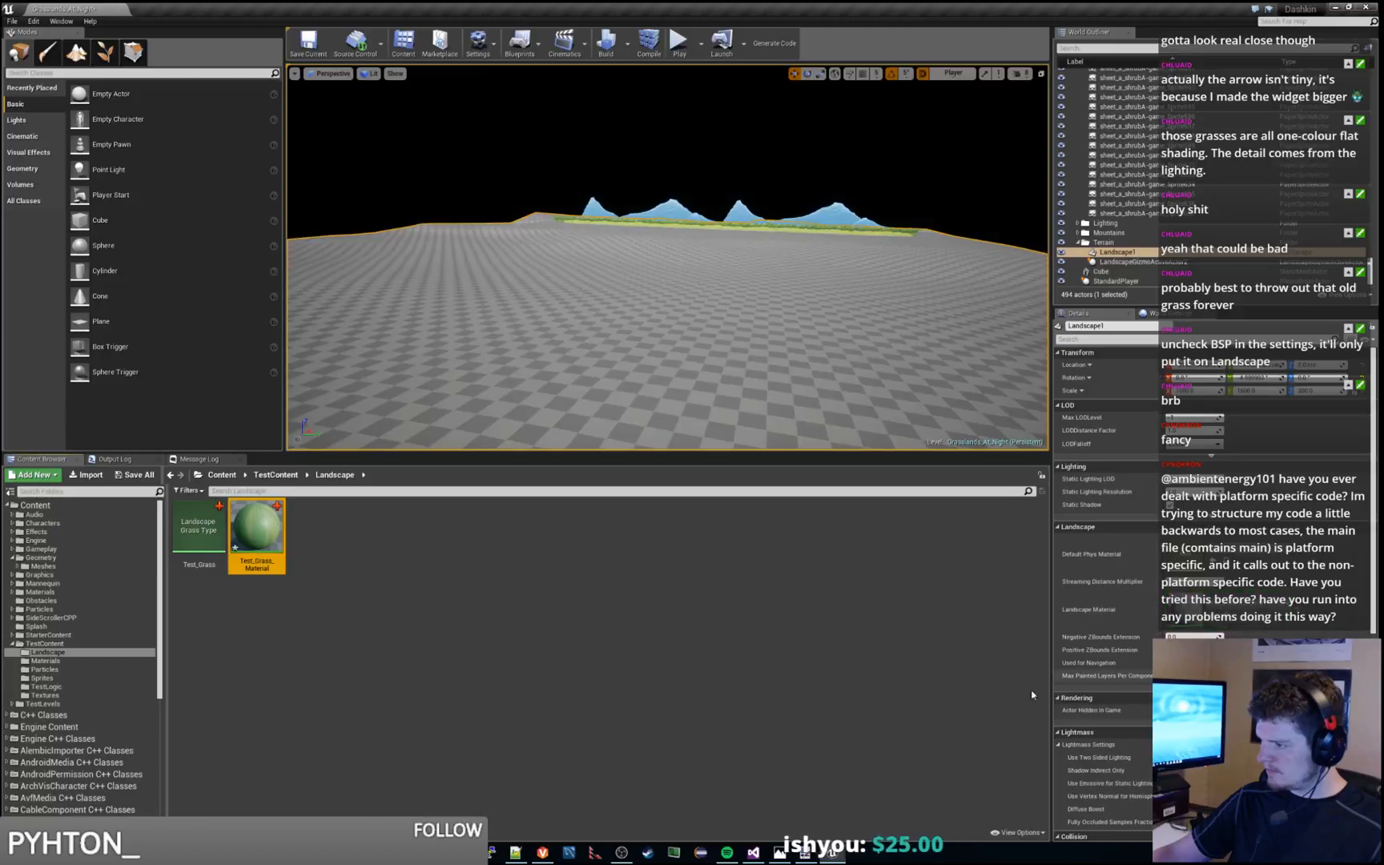
mouse_move(767, 275)
right_mouse_down()
mouse_move(752, 293)
mouse_move(763, 298)
mouse_move(745, 296)
mouse_move(765, 293)
right_mouse_up()
key("s")
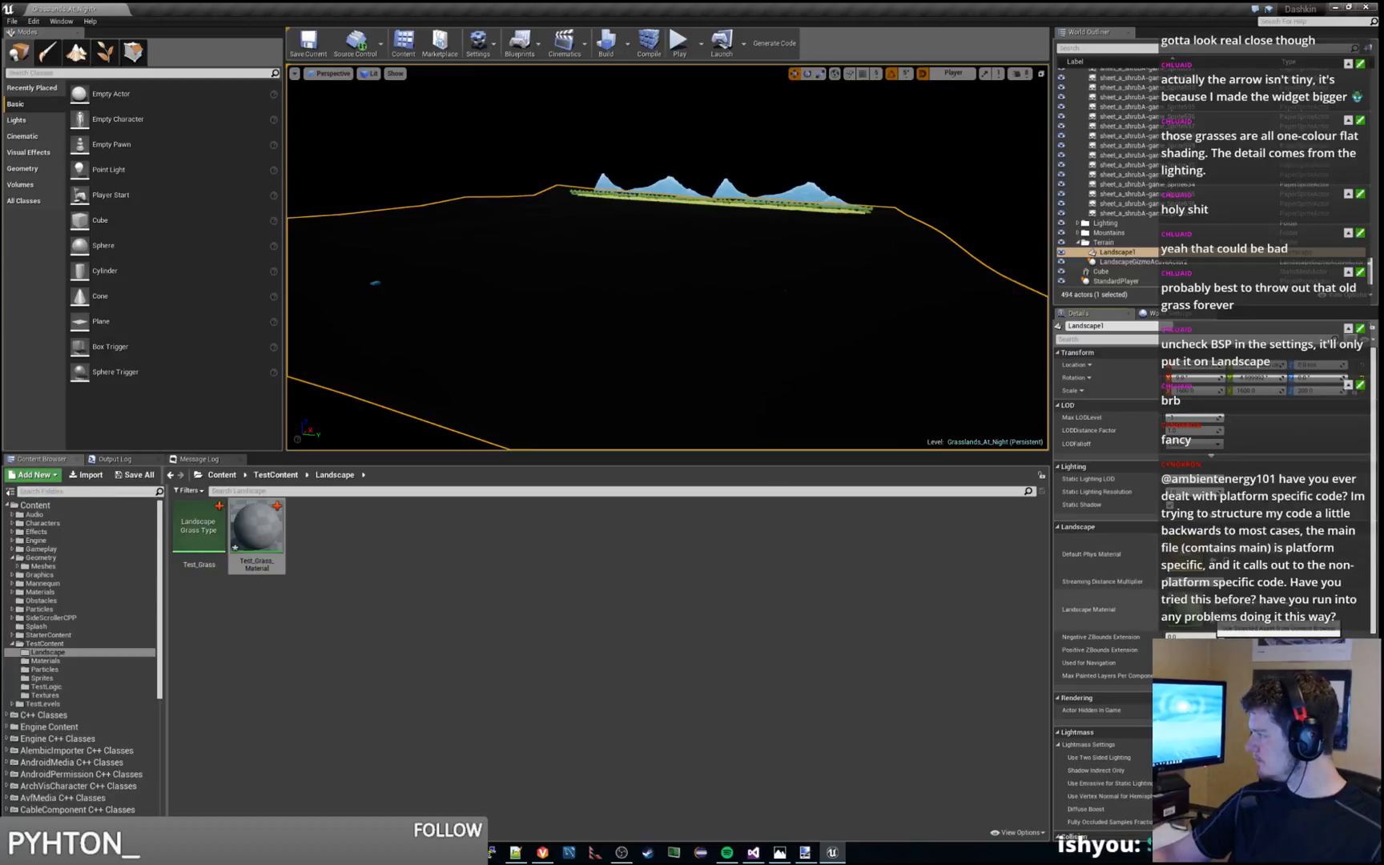
key("ctrl+s")
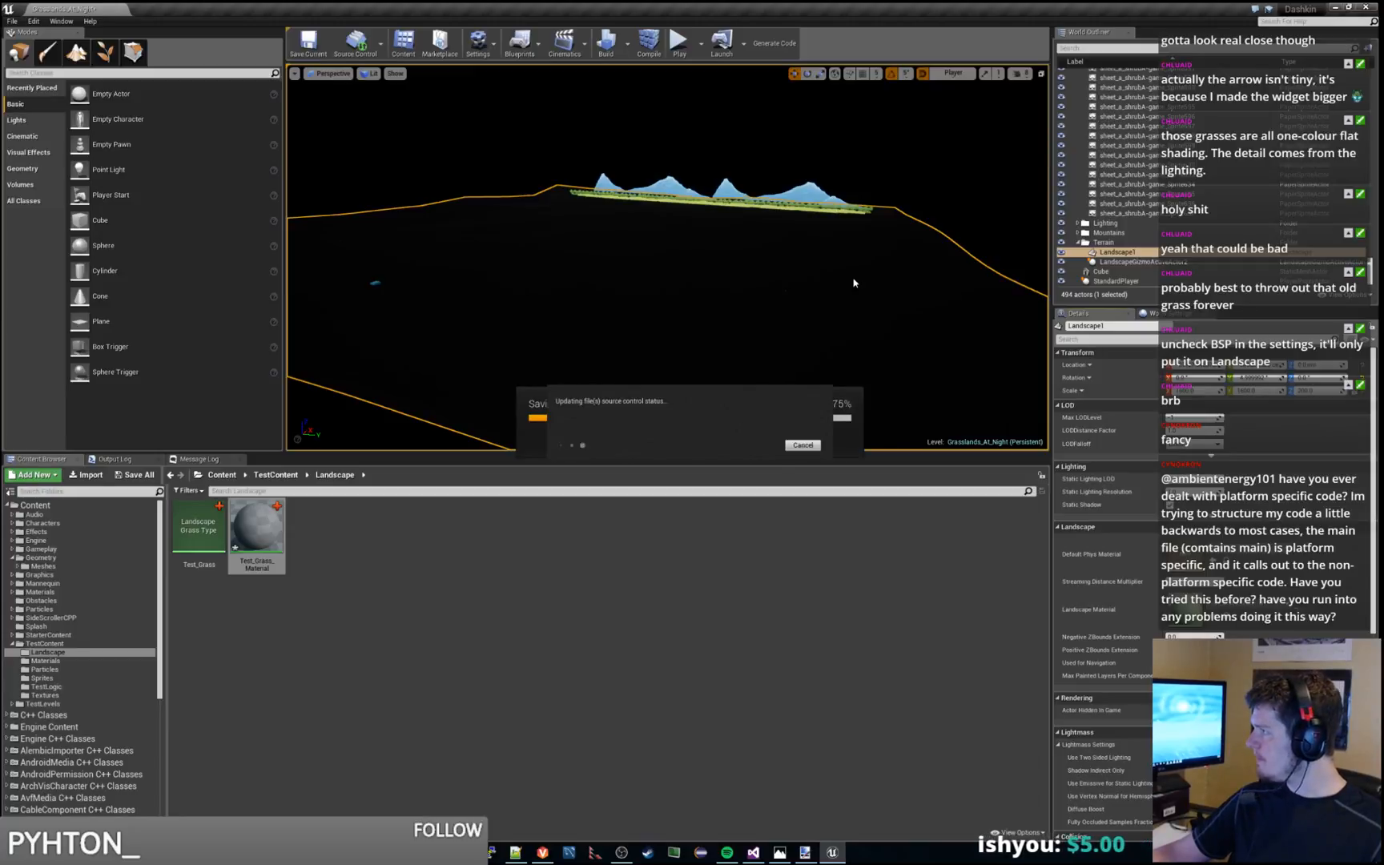
Play the level in the viewport to check how the landscape looks in game, and stop the play session
mouse_move(761, 241)
right_mouse_down()
mouse_move(849, 237)
mouse_move(781, 249)
right_mouse_up()
left_click(679, 49)
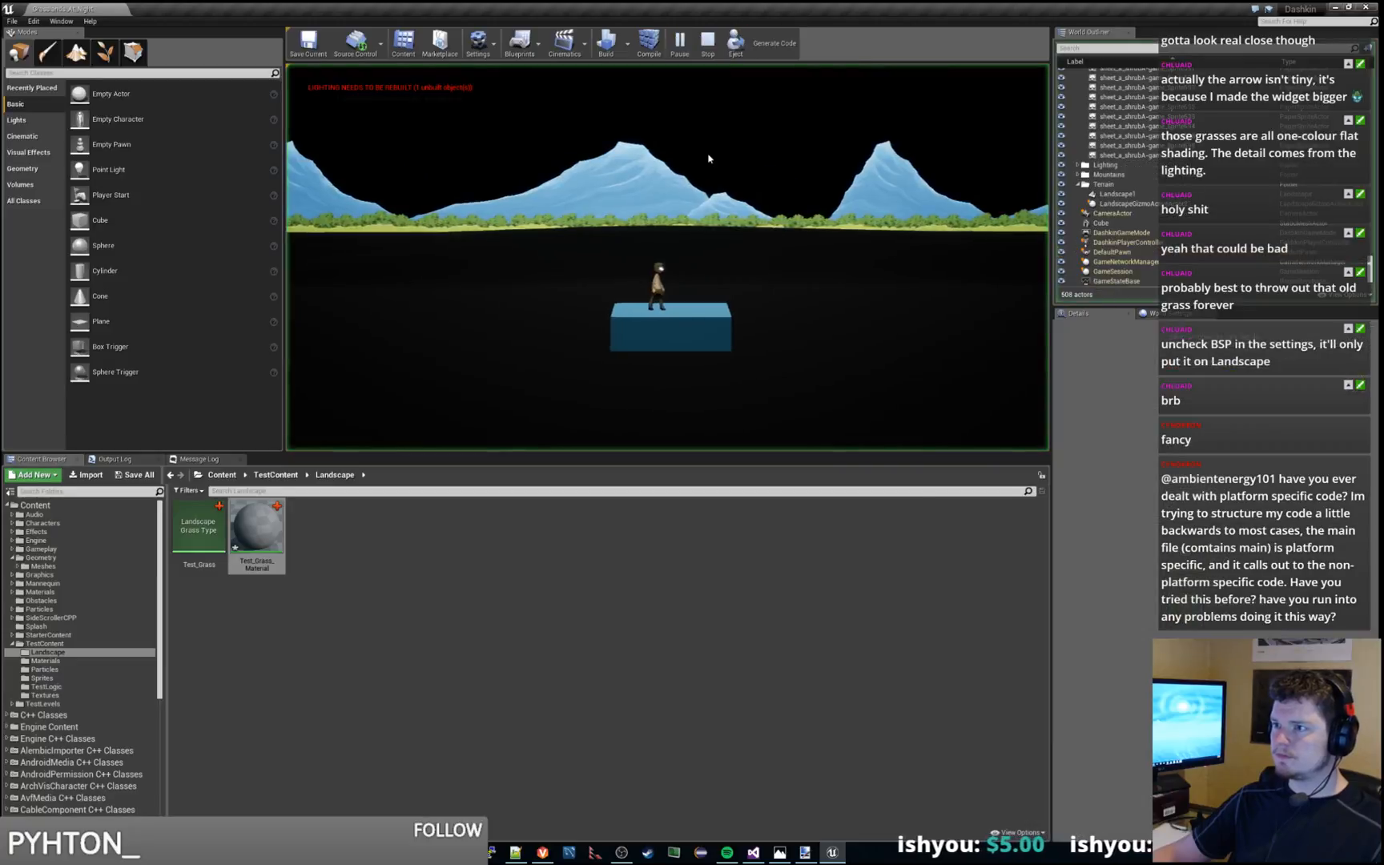
key("Escape")
right_click_drag(668, 257, 593, 268)
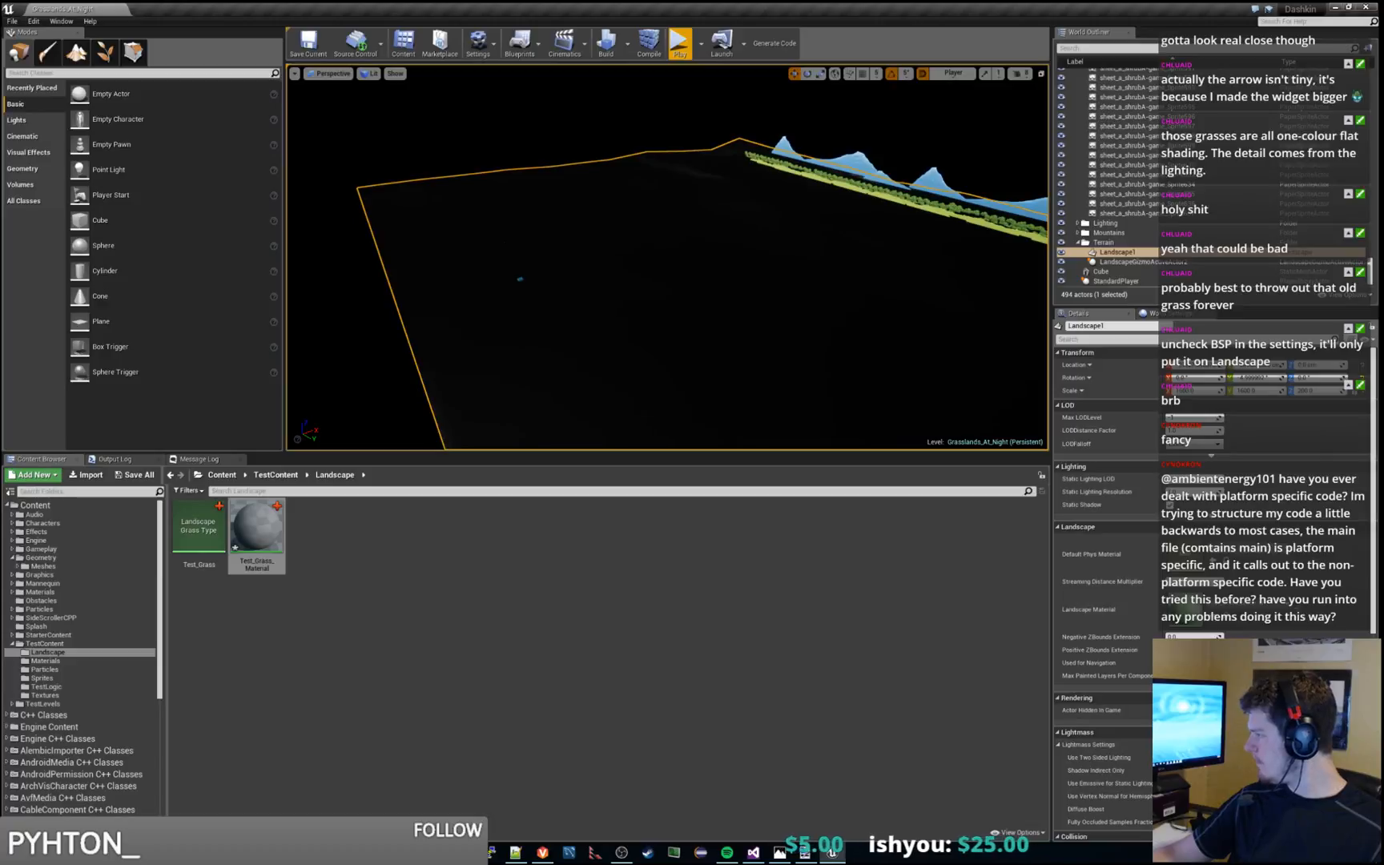
With the landscape selected, build the level, including its lighting
left_click(258, 527)
left_click(625, 297)
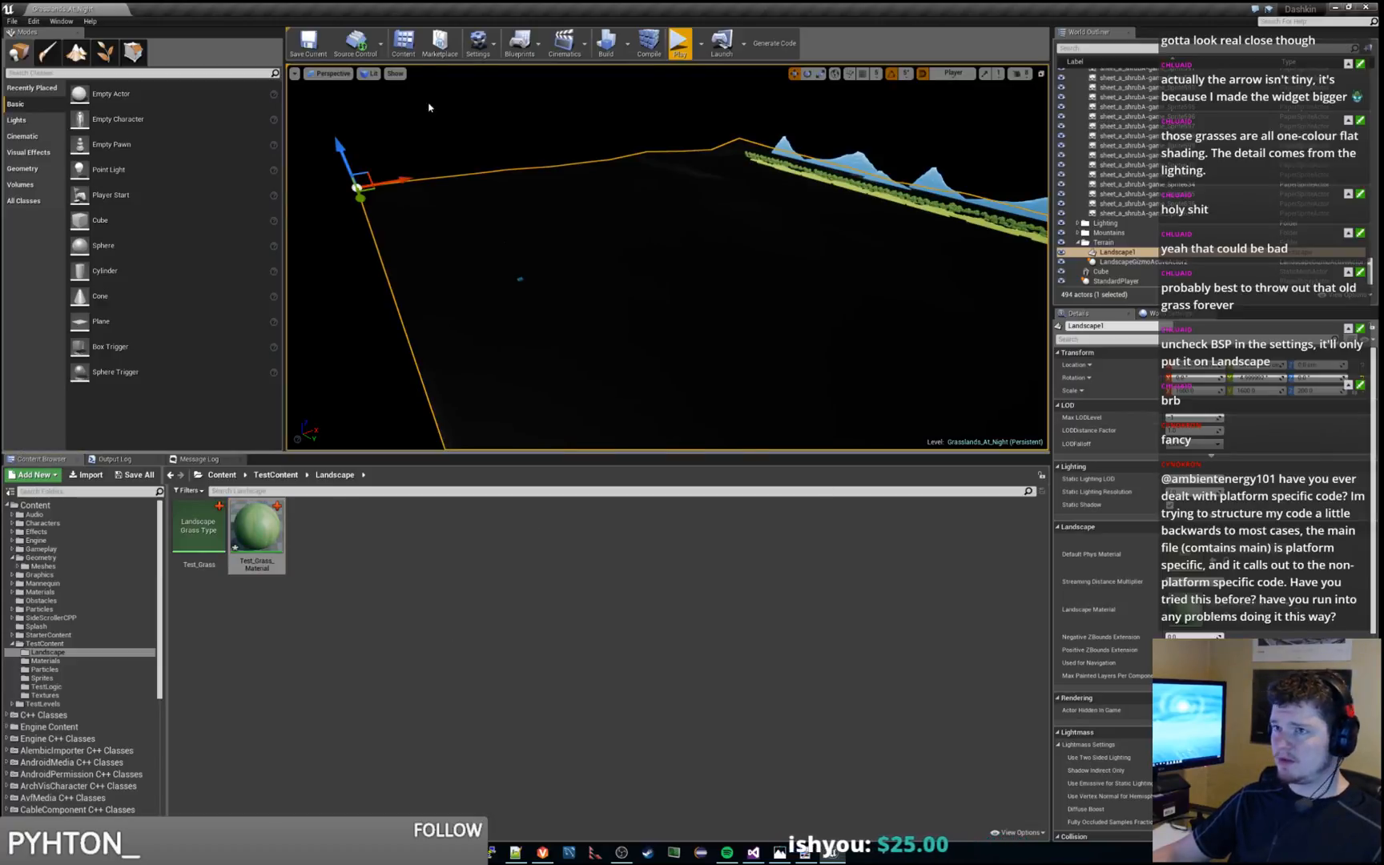
left_click(606, 44)
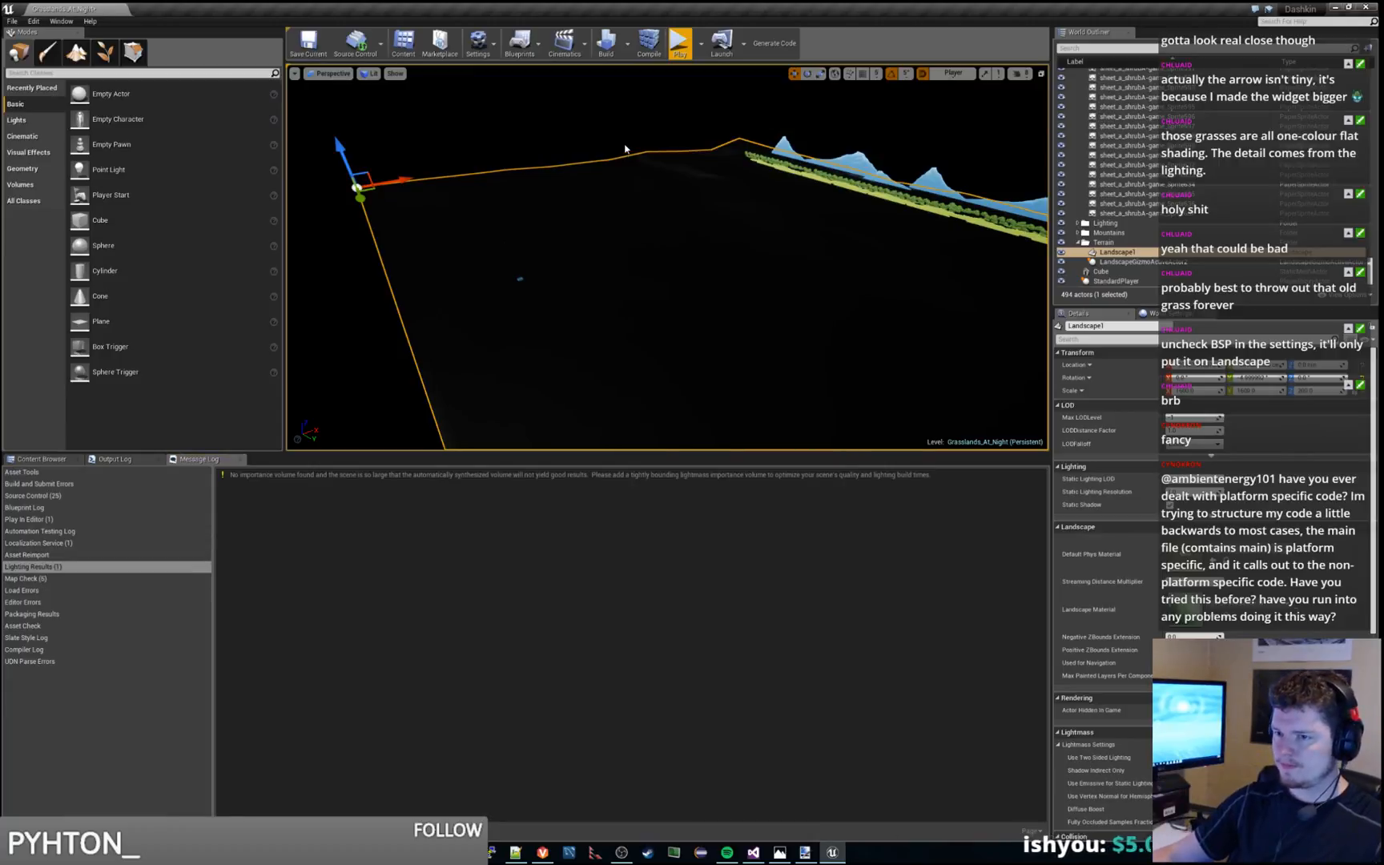
right_click_drag(625, 149, 669, 132)
right_click_drag(763, 183, 720, 210)
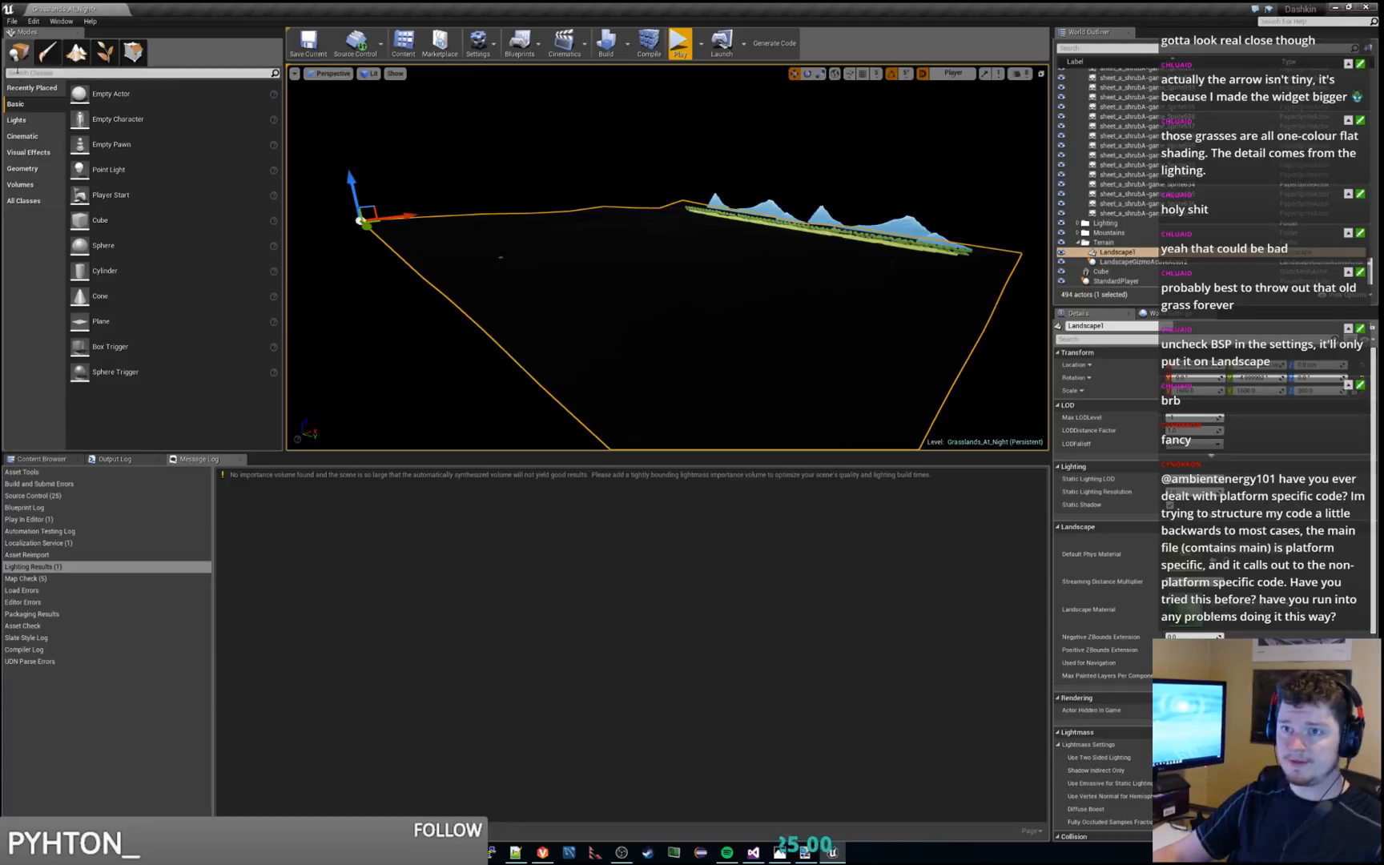
Switch to painting in Landscape mode and create a weight-blended Dirt_LayerInfo for the Dirt layer in the Grasslands_At_Night_sharedassets folder
left_click(76, 53)
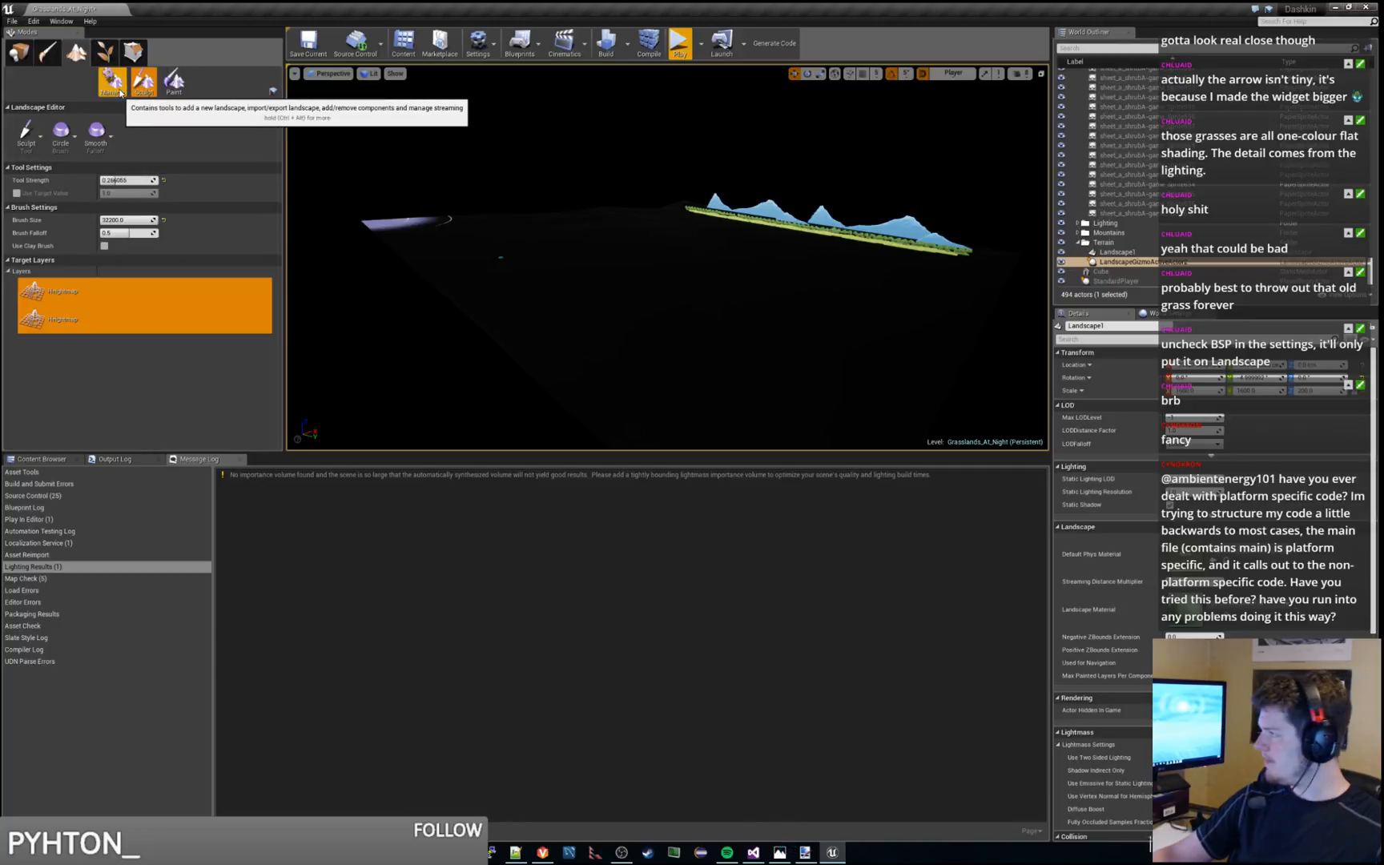
left_click(174, 80)
mouse_move(693, 301)
right_mouse_down()
mouse_move(705, 301)
mouse_move(649, 306)
right_mouse_up()
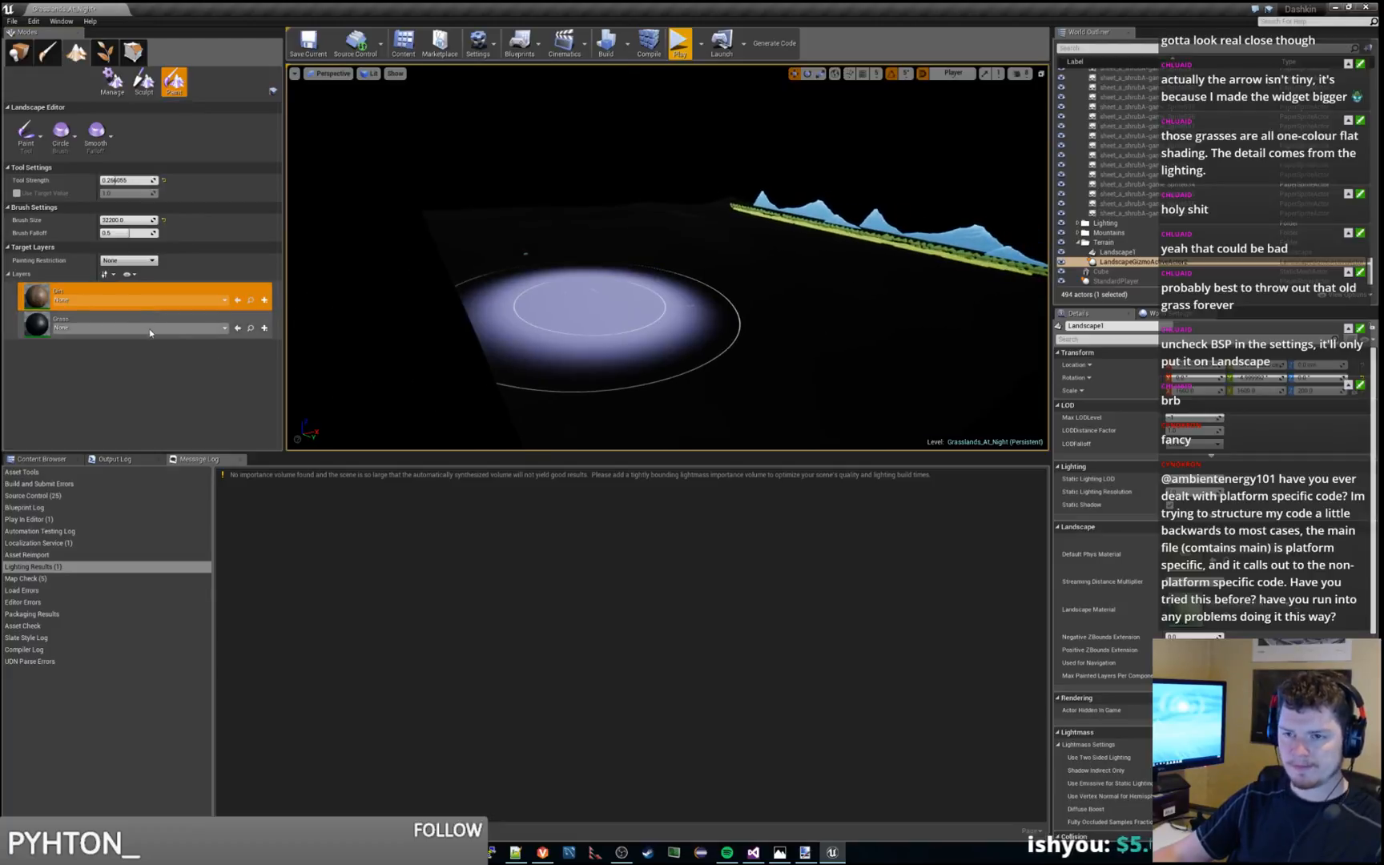
left_click(251, 328)
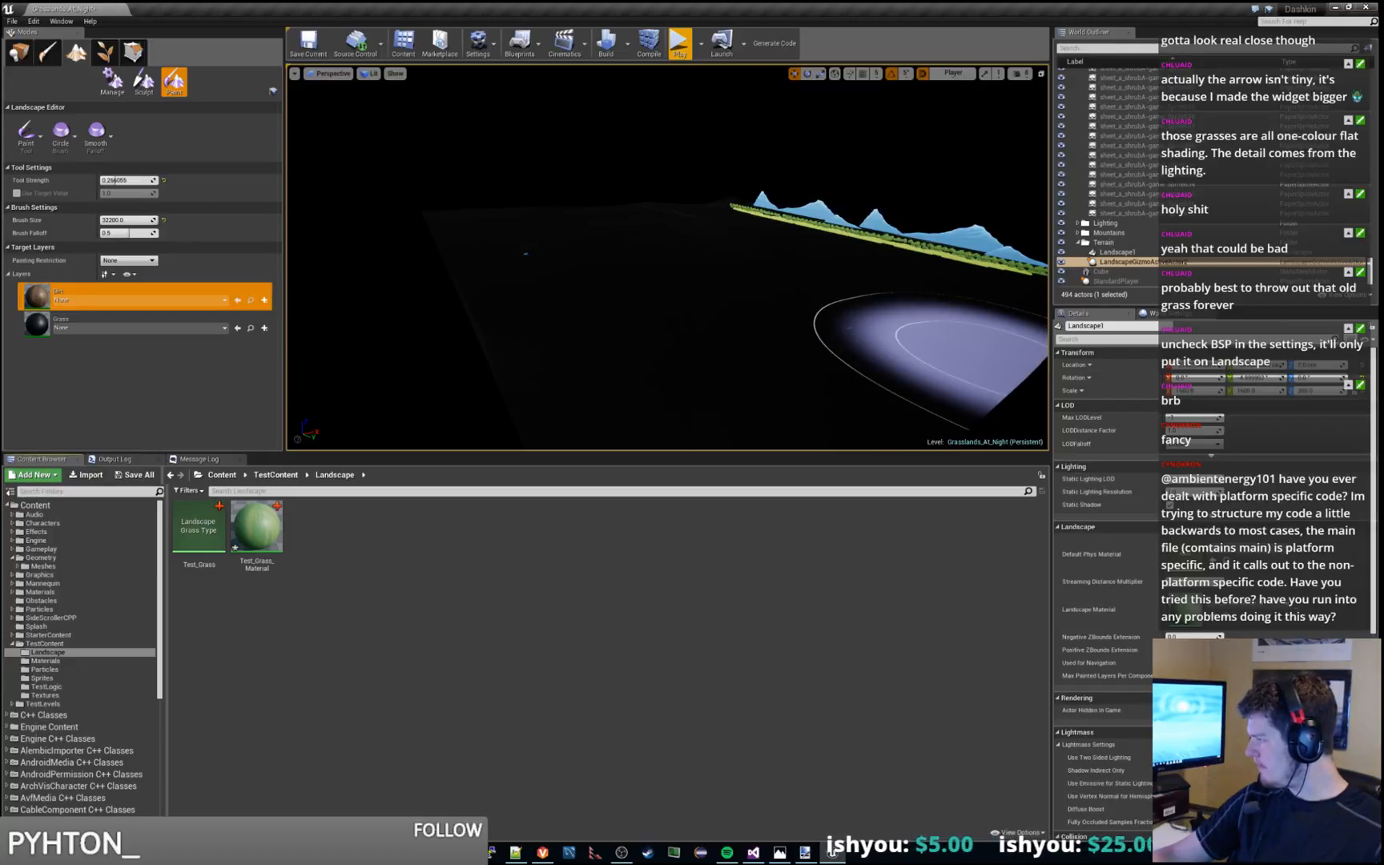
left_click(265, 300)
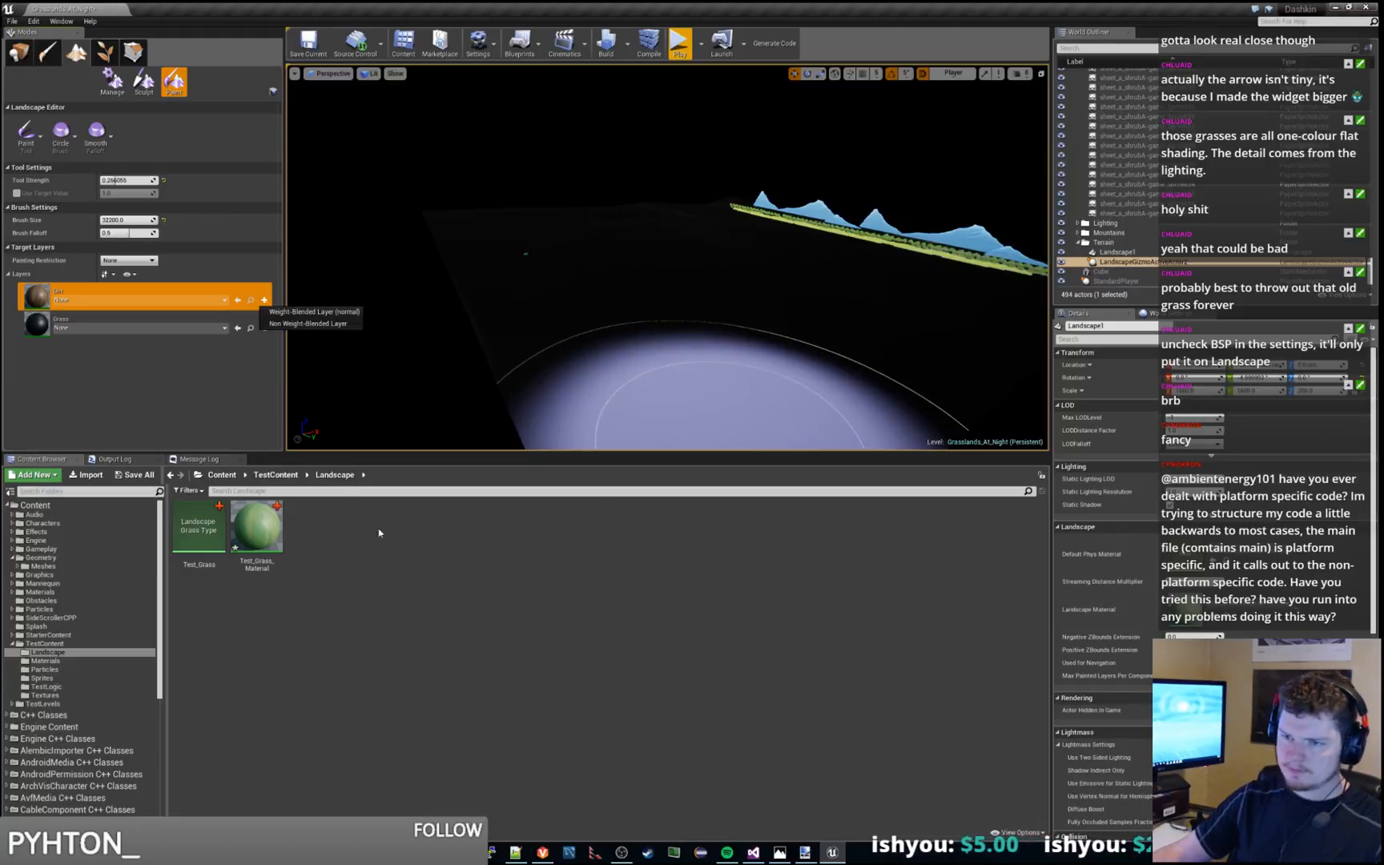
left_click(325, 316)
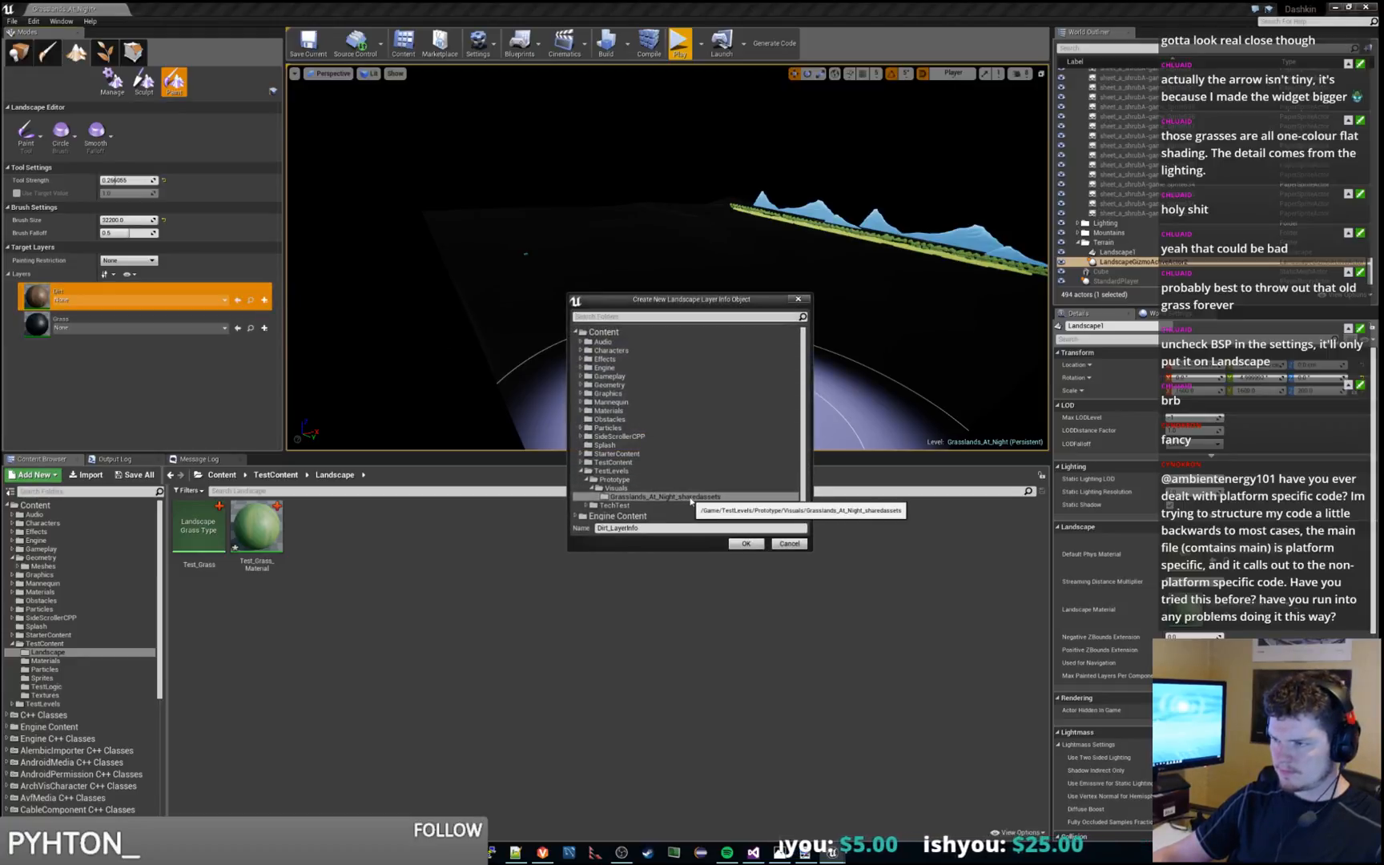
left_click(747, 545)
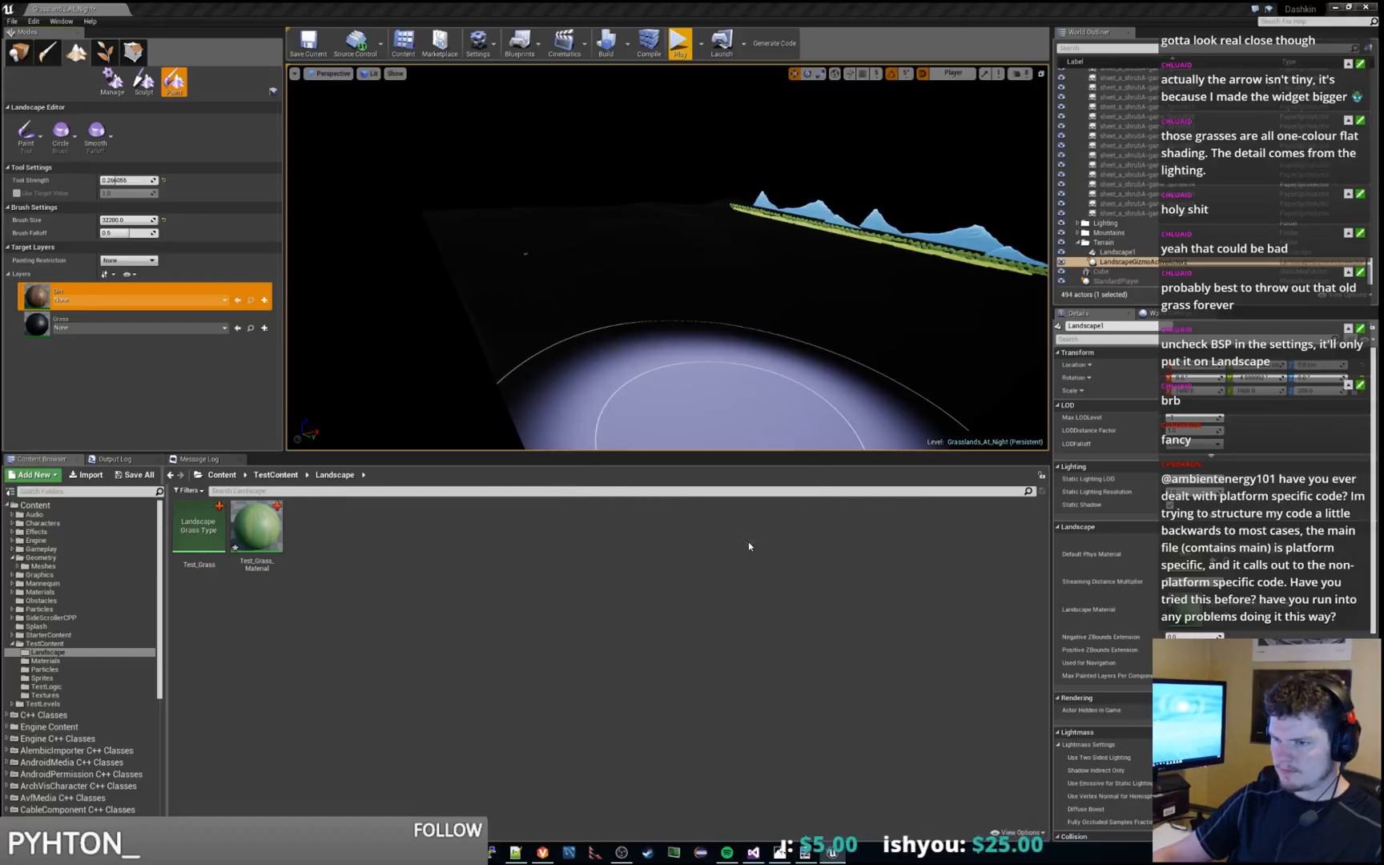
Create a weight-blended Grass_LayerInfo for the Grass layer in the Grasslands_At_Night_sharedassets folder and save the level
left_click(265, 327)
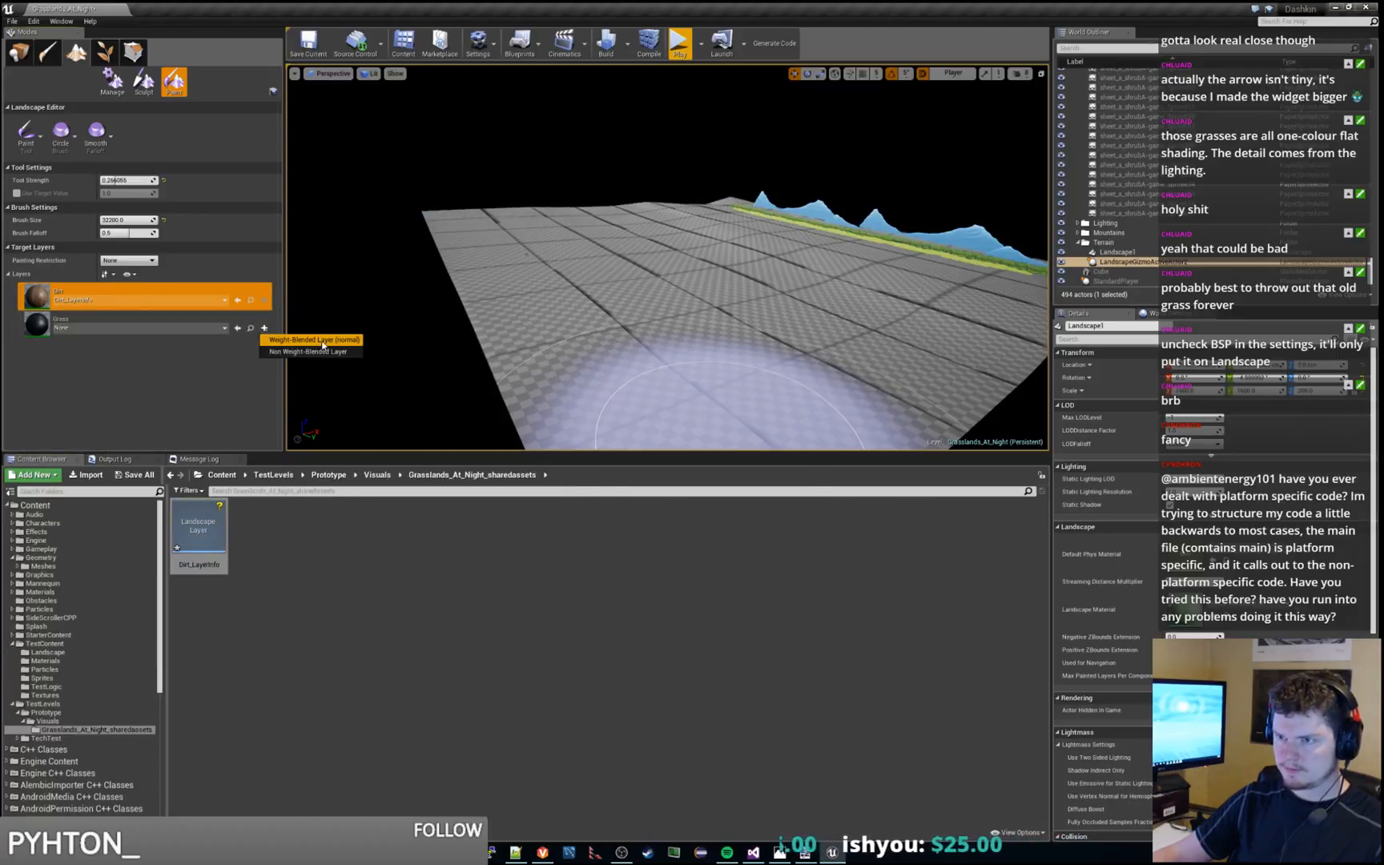
left_click(319, 340)
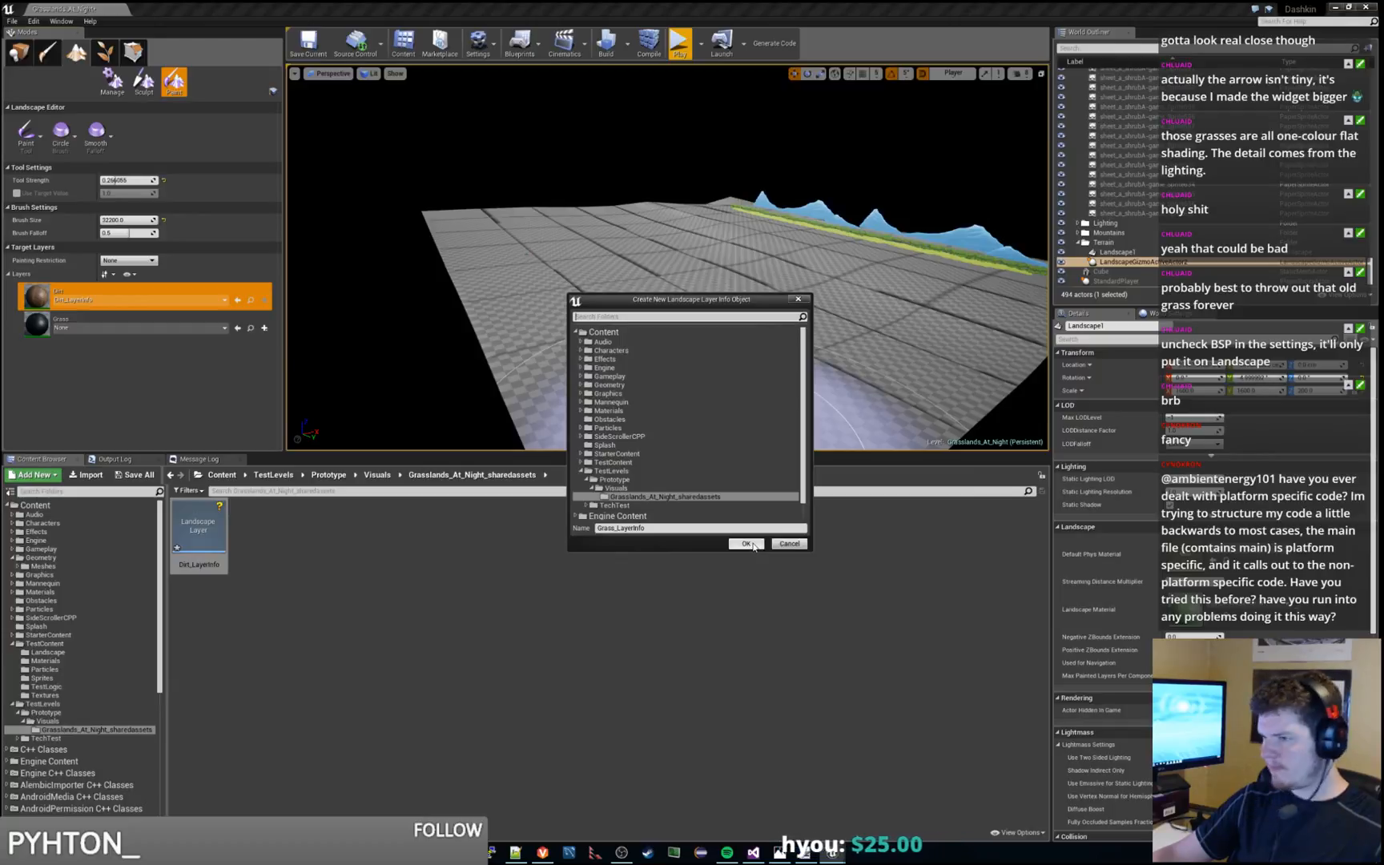
left_click(746, 544)
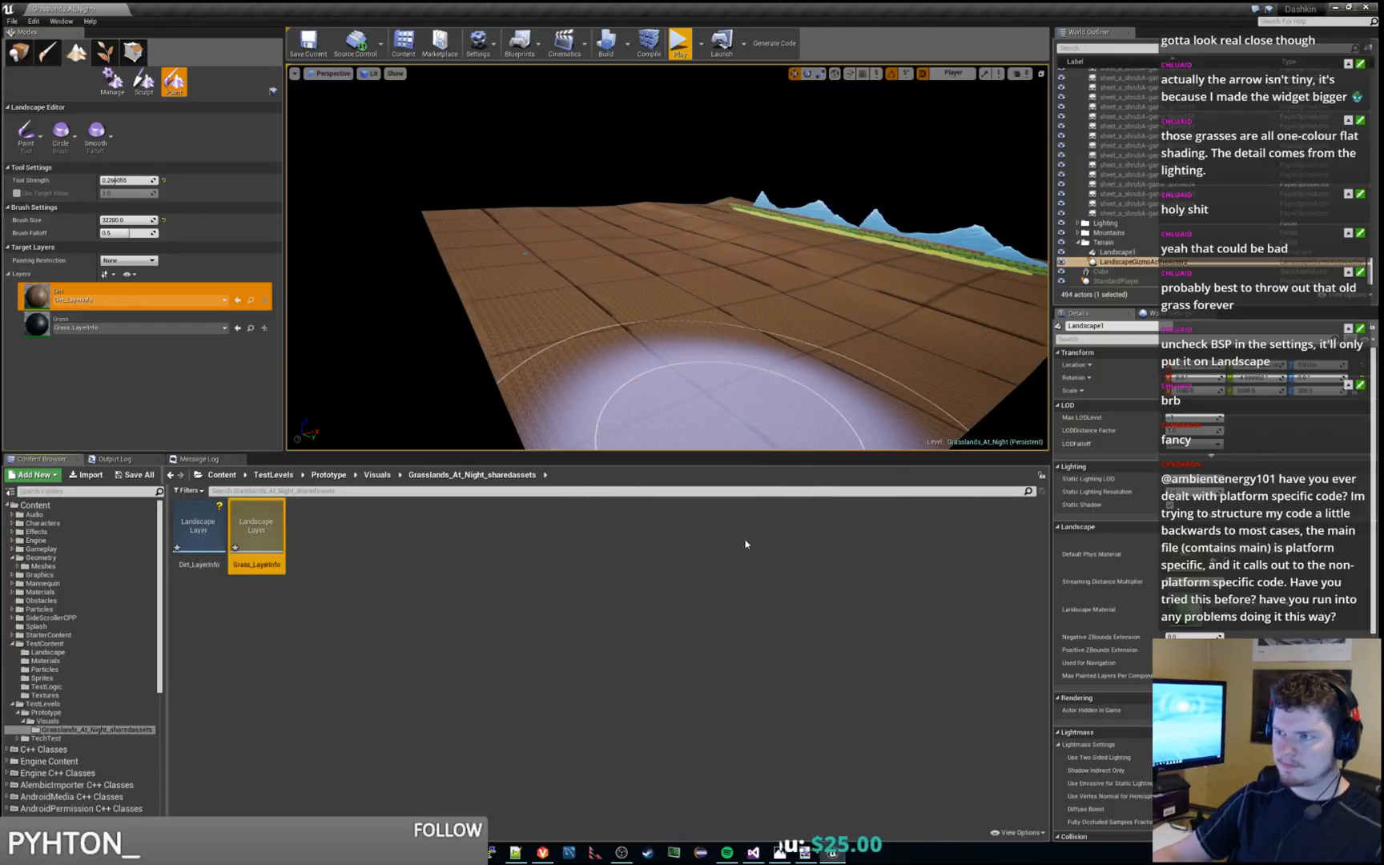
mouse_move(679, 342)
right_mouse_down()
mouse_move(749, 392)
mouse_move(681, 392)
right_mouse_up()
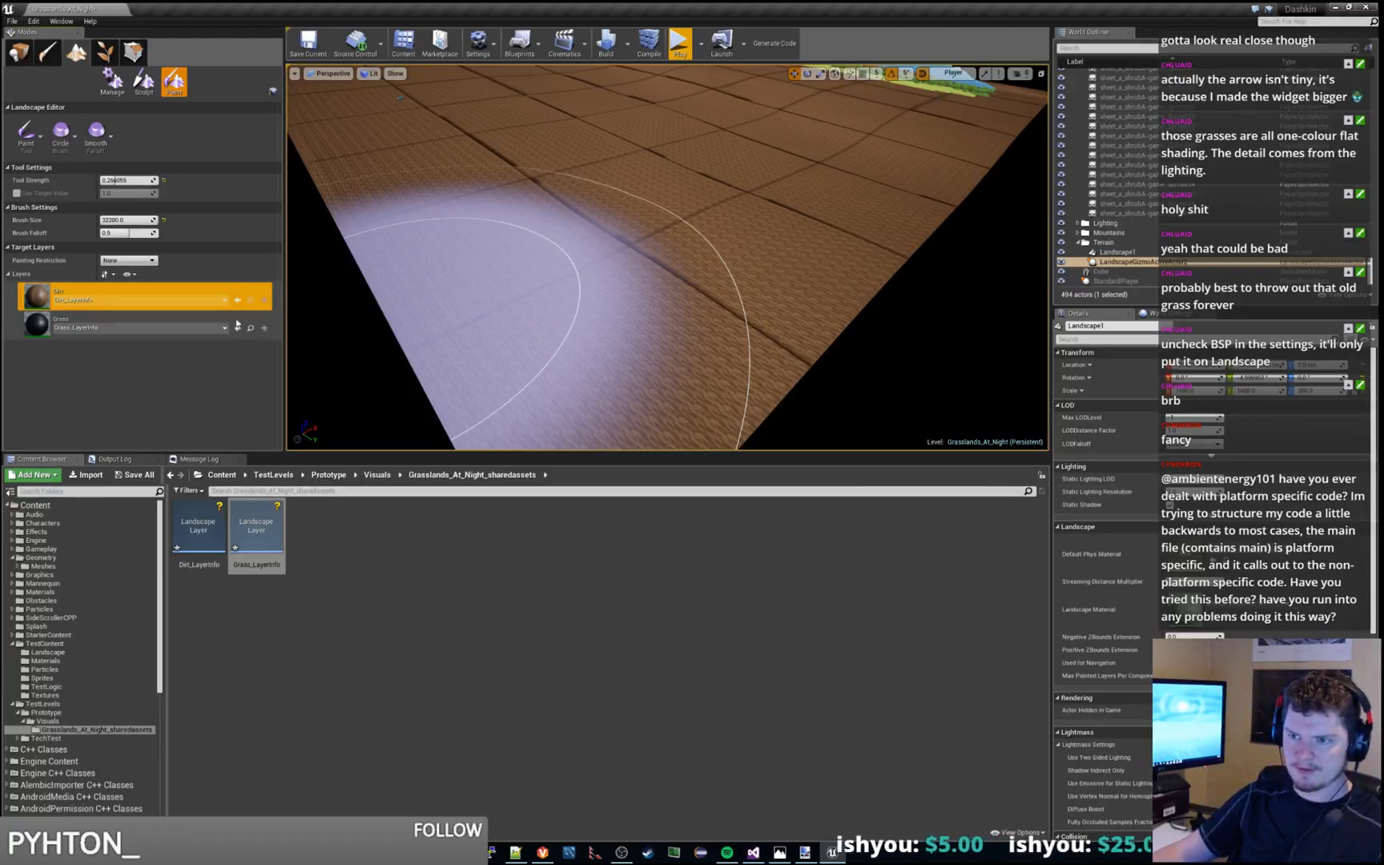
key("ctrl+s")
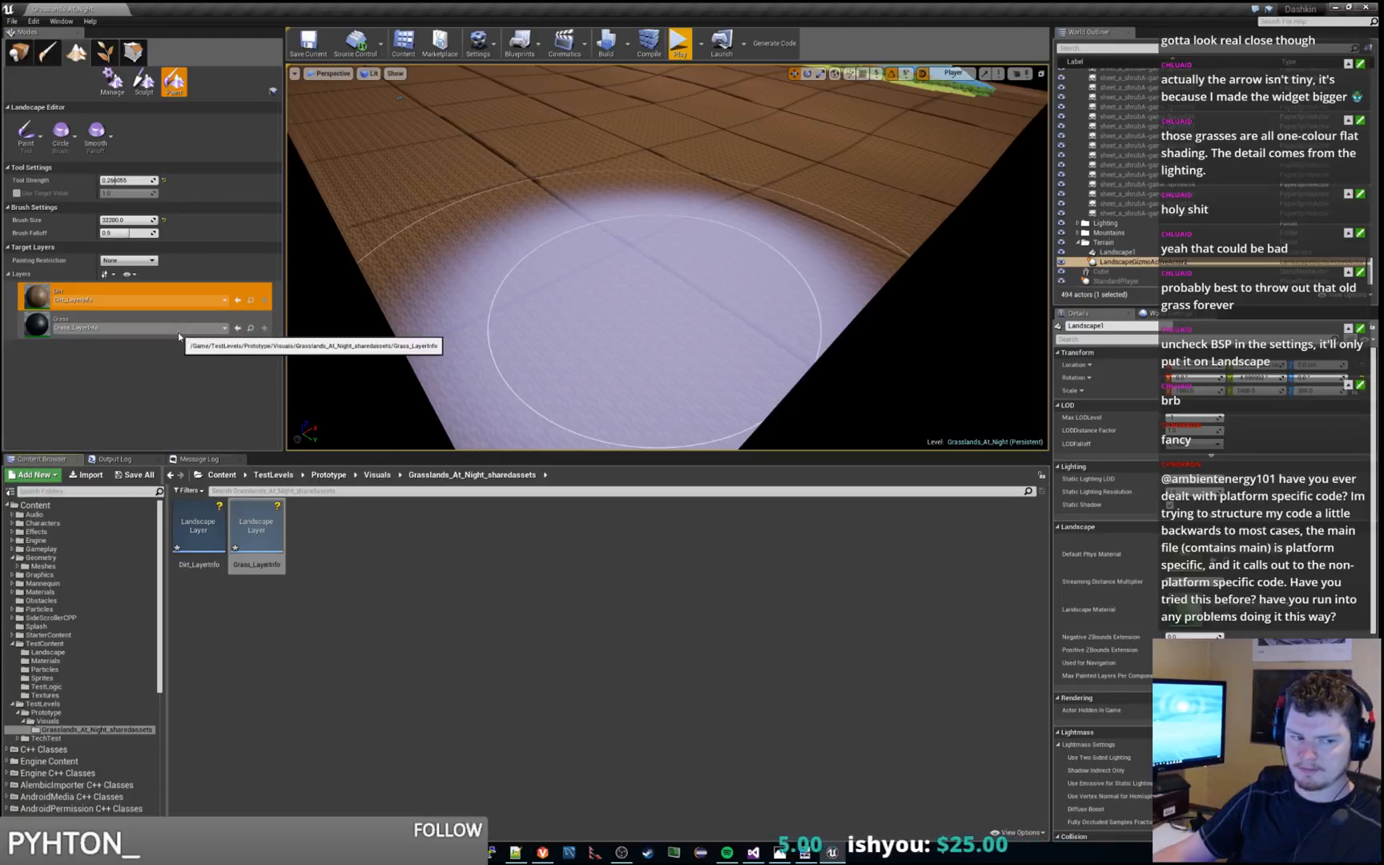
Paint the Grass layer across the dirt landscape, from the near edge and both sides up to the row of shrubs by the mountains
key("w")
mouse_move(653, 302)
right_mouse_down()
mouse_move(593, 261)
mouse_move(569, 320)
mouse_move(773, 316)
right_mouse_up()
key("s")
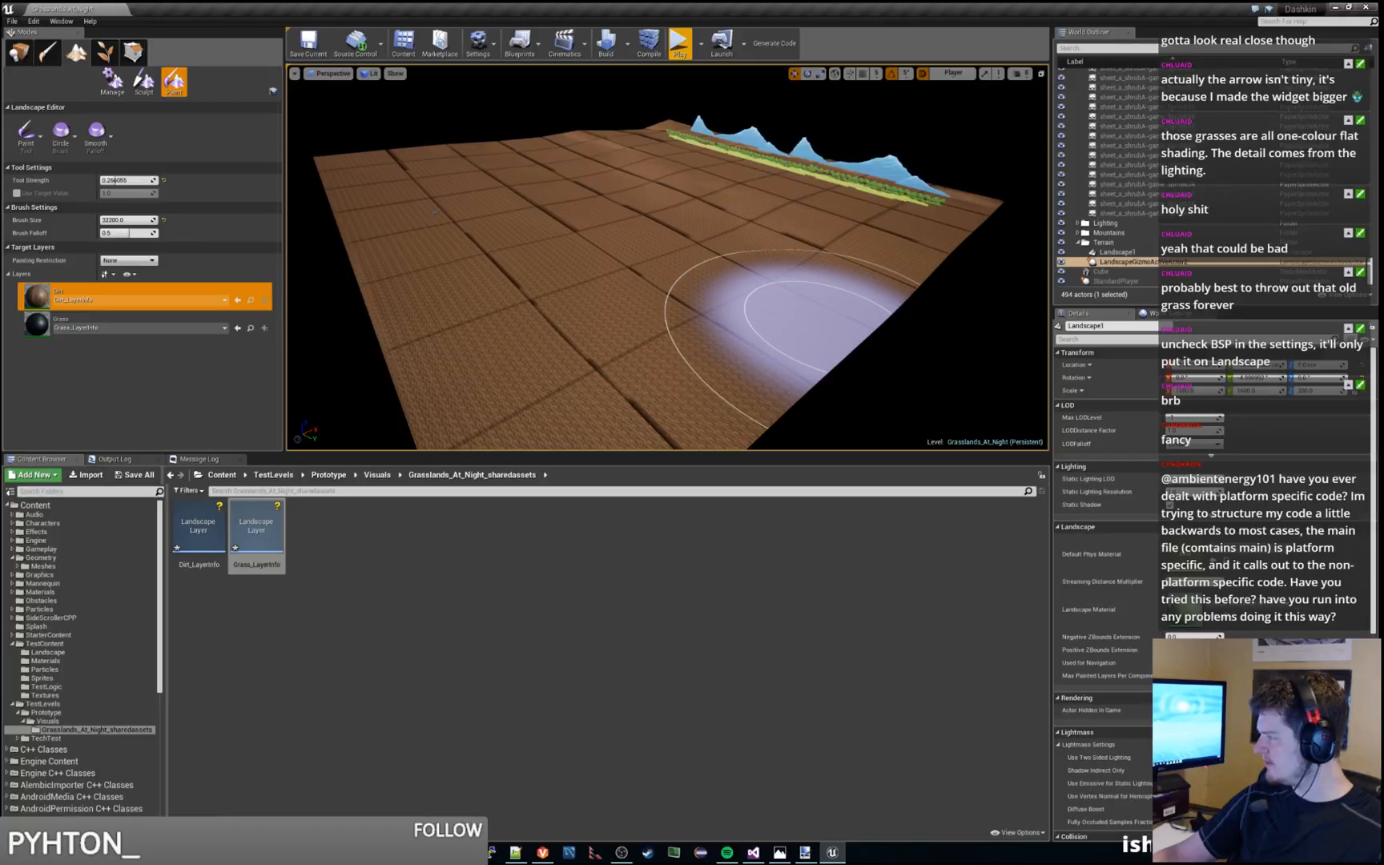
right_click_drag(506, 231, 553, 272)
right_click_drag(408, 185, 250, 131)
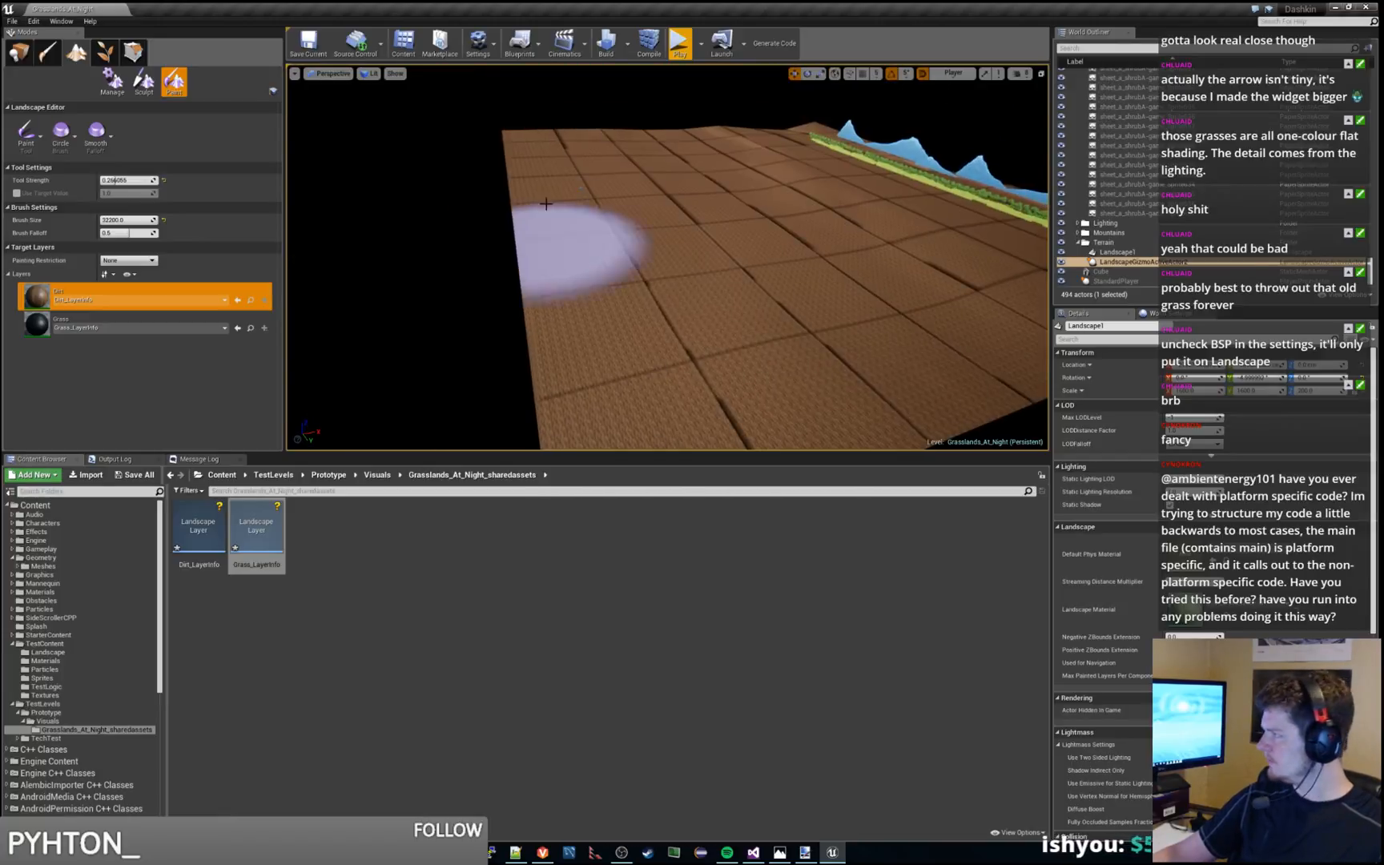
left_click(160, 324)
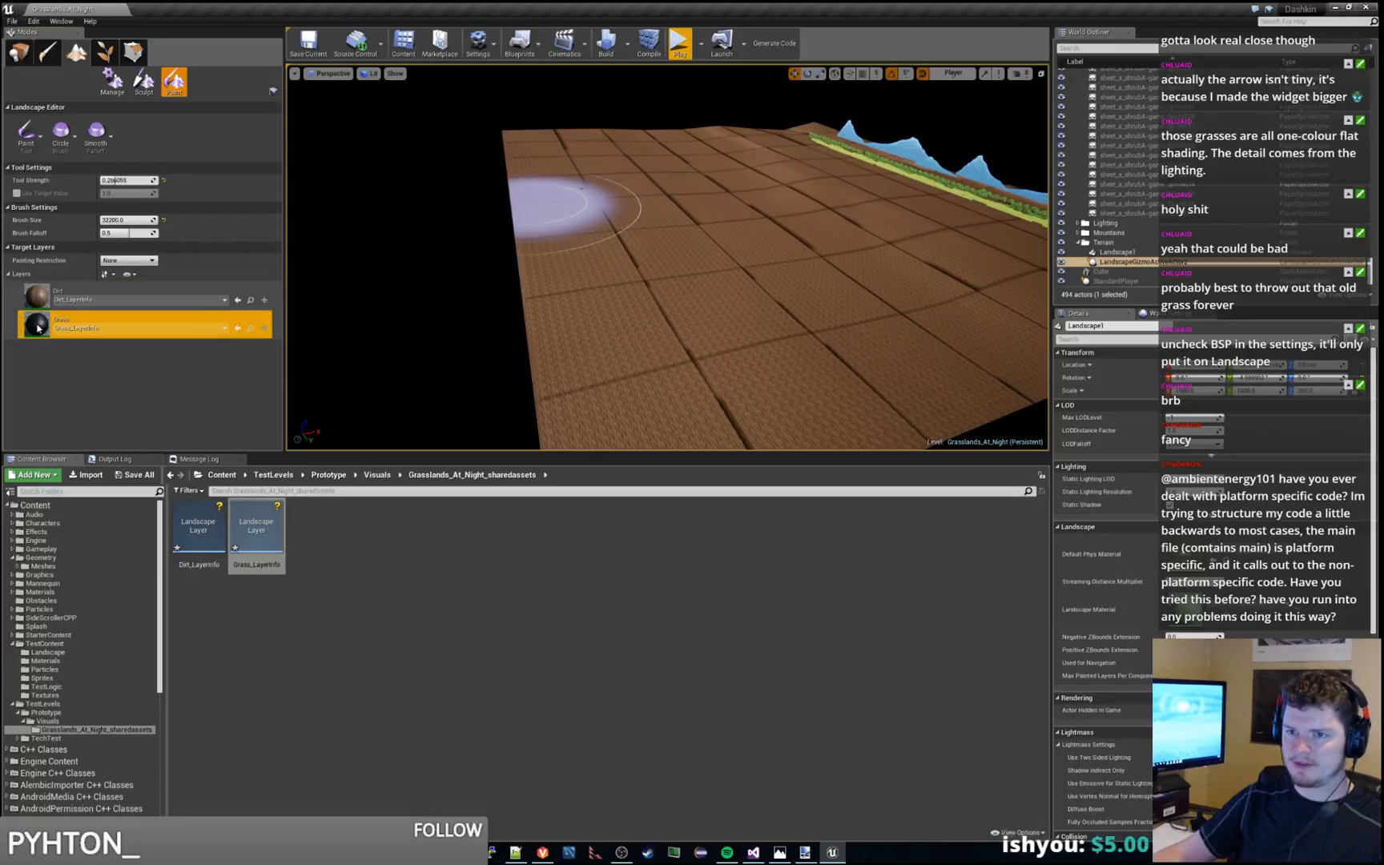
mouse_move(634, 263)
left_mouse_down()
mouse_move(641, 368)
mouse_move(850, 278)
mouse_move(634, 309)
mouse_move(730, 228)
mouse_move(587, 210)
mouse_move(560, 145)
mouse_move(704, 148)
mouse_move(719, 248)
mouse_move(639, 319)
left_mouse_up()
right_click_drag(813, 341, 809, 421)
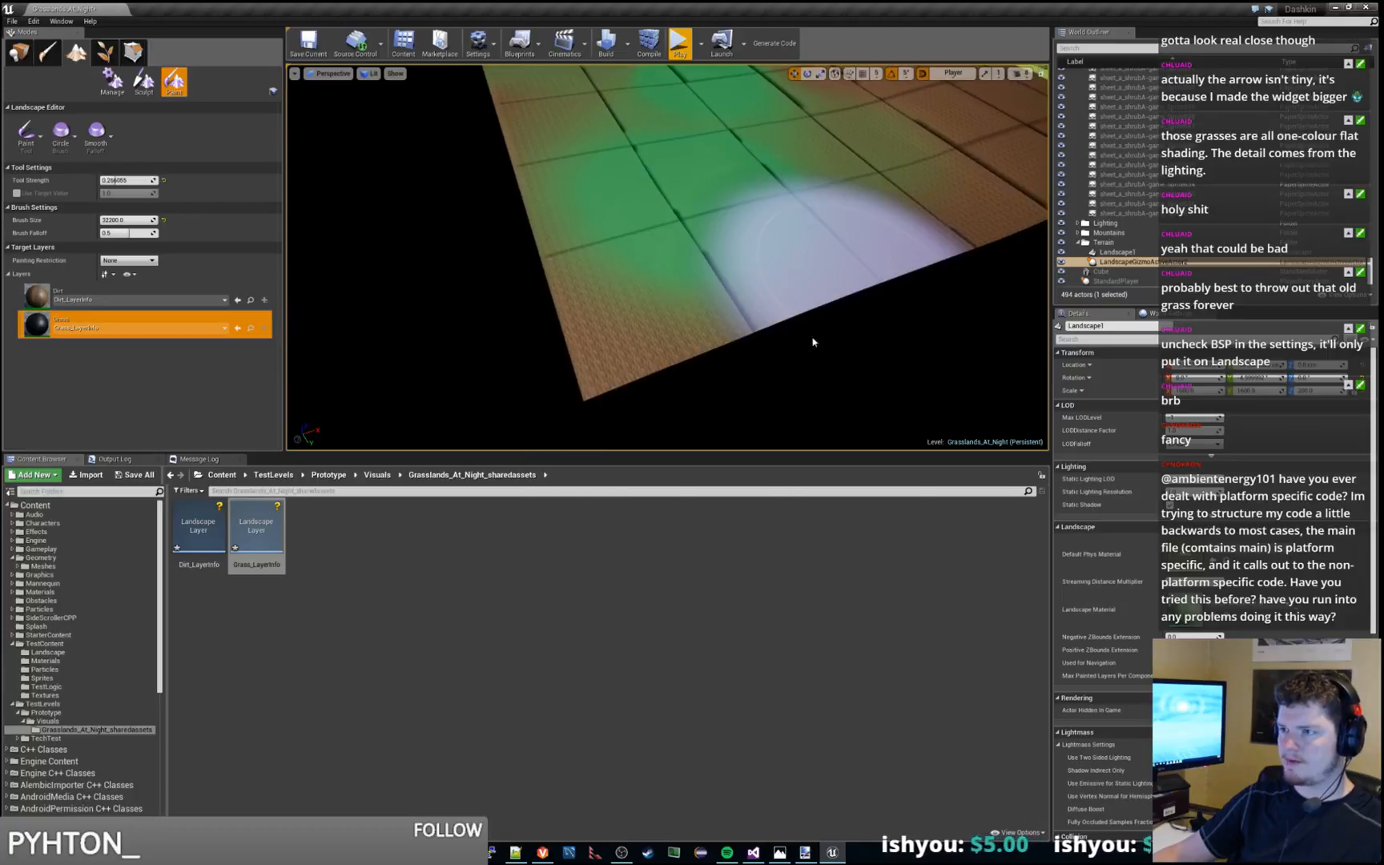
mouse_move(638, 333)
left_mouse_down()
mouse_move(837, 235)
mouse_move(659, 331)
mouse_move(865, 272)
mouse_move(745, 181)
mouse_move(563, 147)
mouse_move(825, 155)
mouse_move(648, 180)
left_mouse_up()
mouse_move(648, 180)
right_mouse_down()
mouse_move(641, 88)
mouse_move(705, 177)
right_mouse_up()
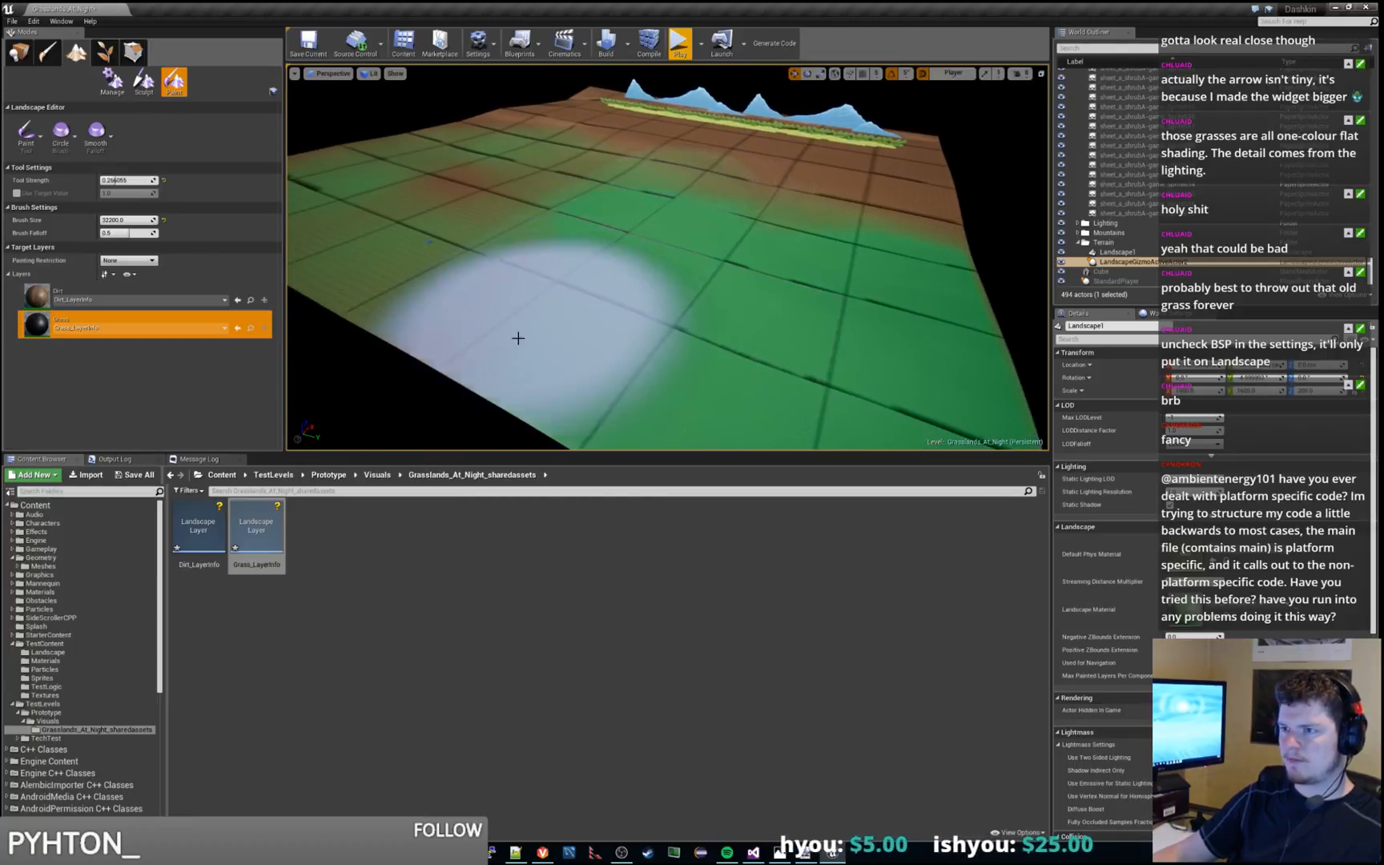
mouse_move(450, 303)
left_mouse_down()
mouse_move(600, 182)
mouse_move(396, 214)
mouse_move(634, 233)
left_mouse_up()
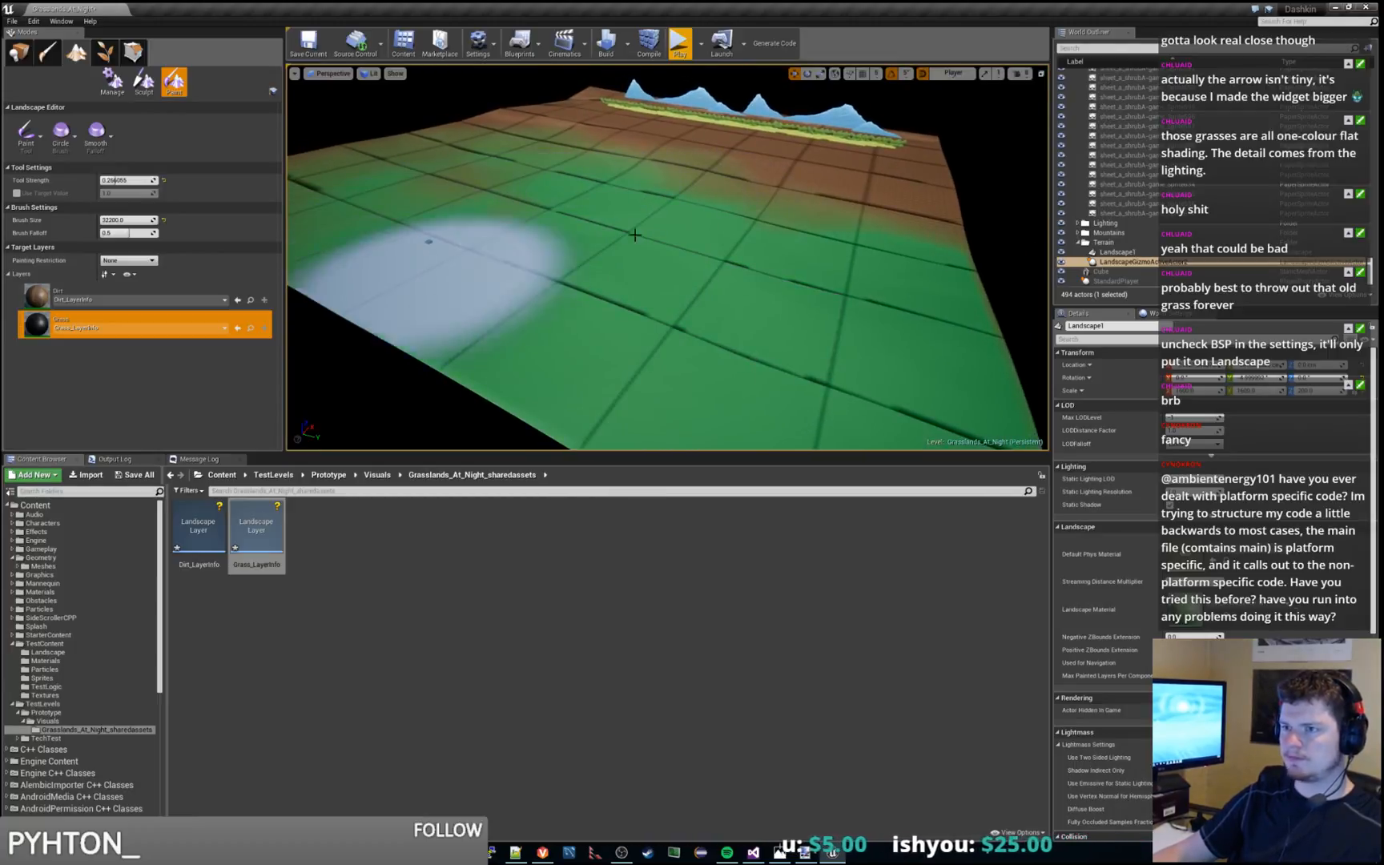
right_click_drag(634, 233, 541, 228)
mouse_move(696, 205)
left_mouse_down()
mouse_move(687, 187)
mouse_move(624, 195)
mouse_move(493, 146)
mouse_move(488, 164)
mouse_move(551, 141)
mouse_move(561, 120)
left_mouse_up()
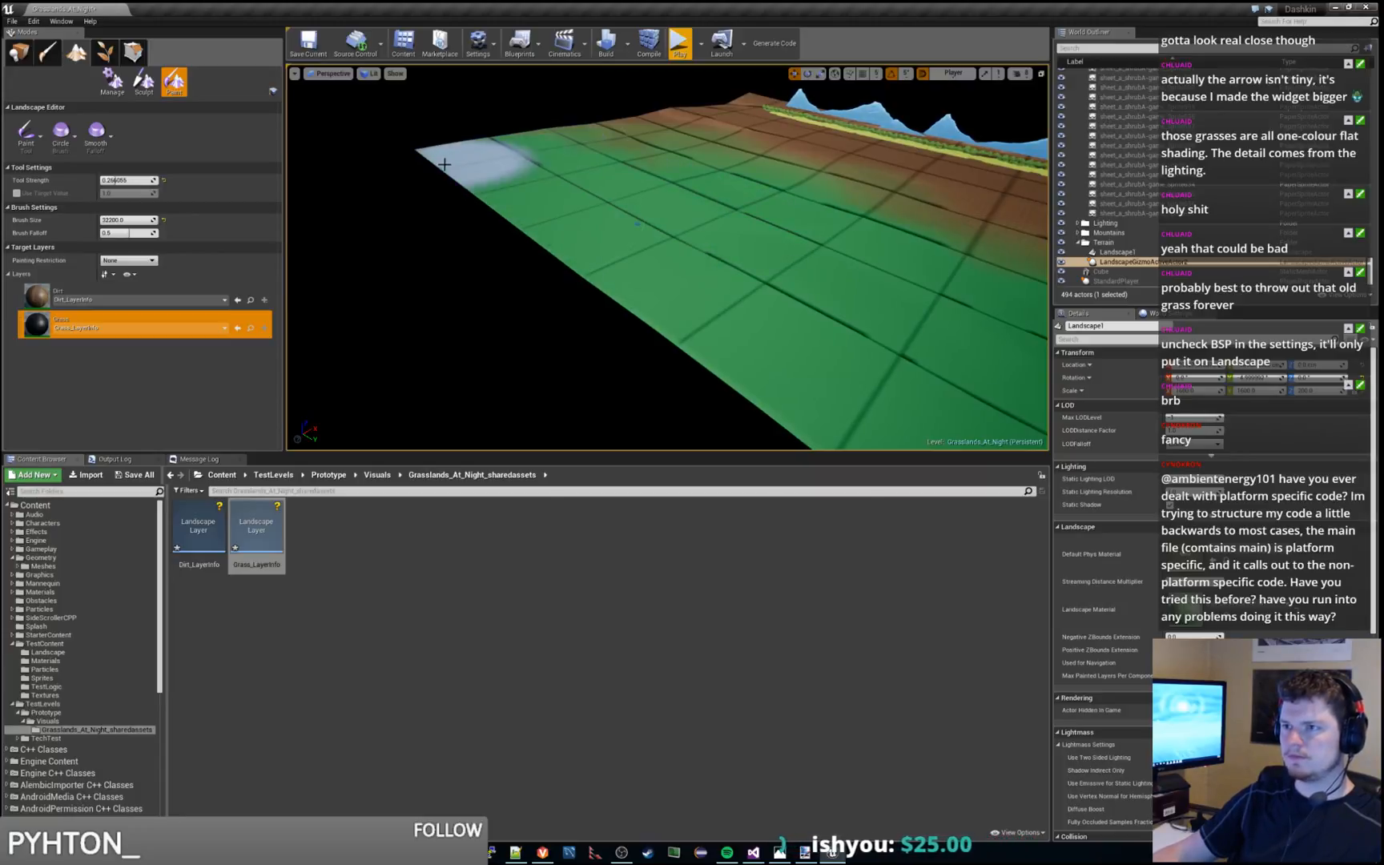
mouse_move(640, 167)
right_mouse_down()
mouse_move(677, 132)
mouse_move(773, 132)
mouse_move(801, 172)
right_mouse_up()
mouse_move(588, 217)
left_mouse_down()
mouse_move(674, 214)
mouse_move(735, 178)
mouse_move(555, 206)
mouse_move(513, 191)
mouse_move(688, 170)
left_mouse_up()
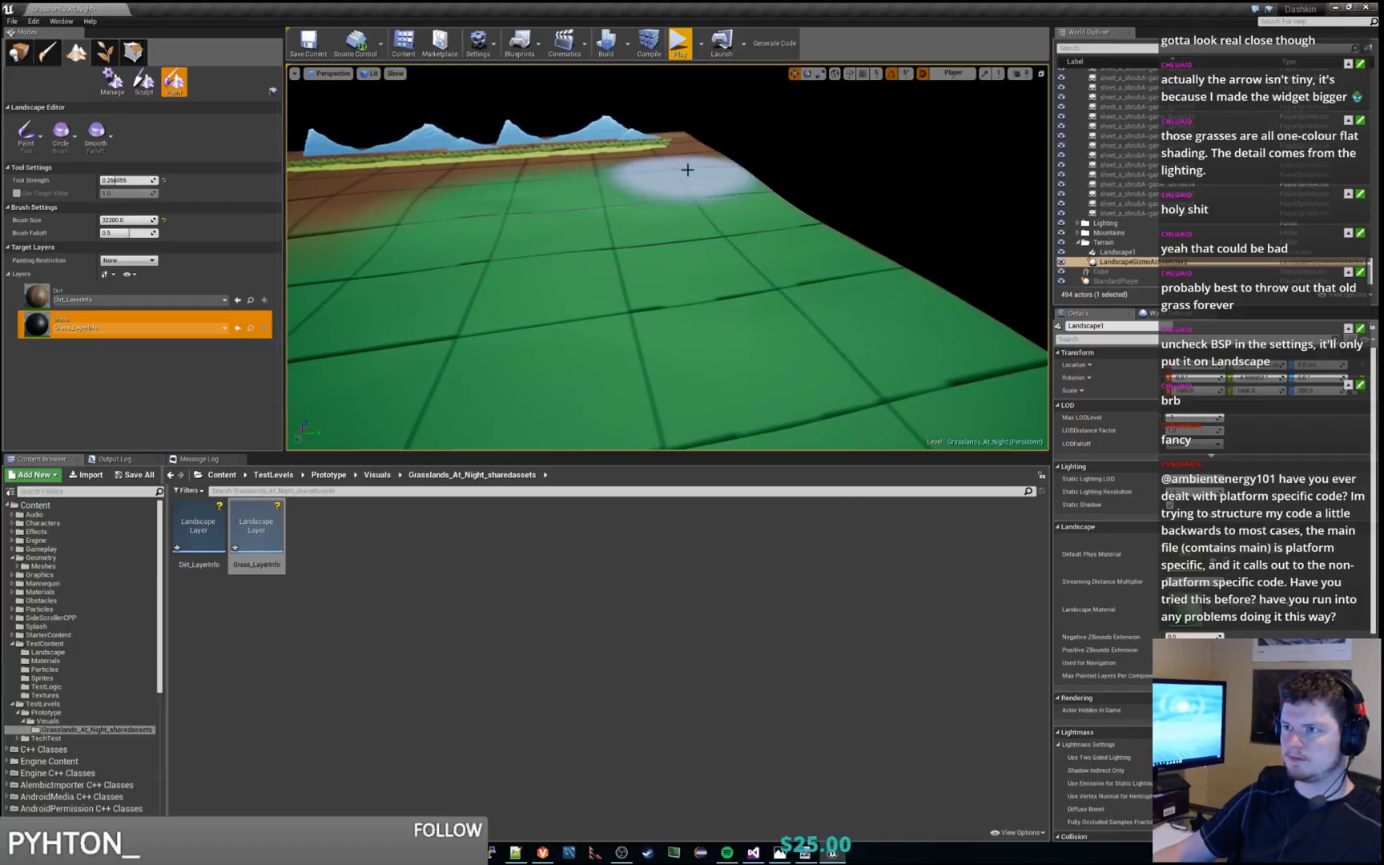
mouse_move(551, 169)
left_mouse_down()
mouse_move(430, 198)
mouse_move(526, 207)
left_mouse_up()
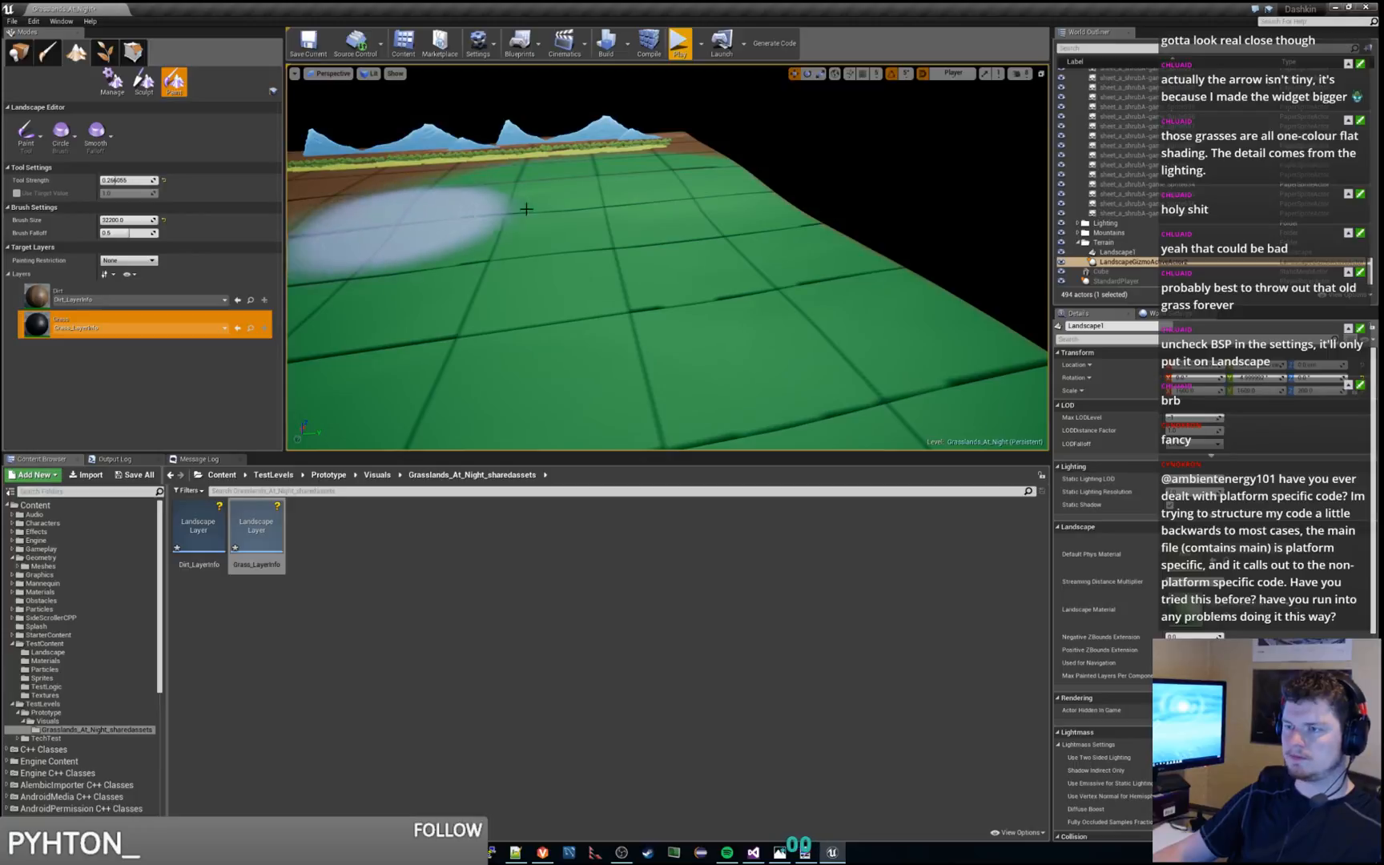
right_click_drag(591, 208, 473, 201)
mouse_move(591, 207)
left_mouse_down()
mouse_move(522, 240)
mouse_move(439, 247)
mouse_move(587, 229)
mouse_move(492, 203)
left_mouse_up()
mouse_move(491, 203)
right_mouse_down()
mouse_move(495, 297)
mouse_move(472, 229)
mouse_move(492, 203)
right_mouse_up()
mouse_move(492, 203)
left_mouse_down()
mouse_move(420, 306)
mouse_move(548, 158)
left_mouse_up()
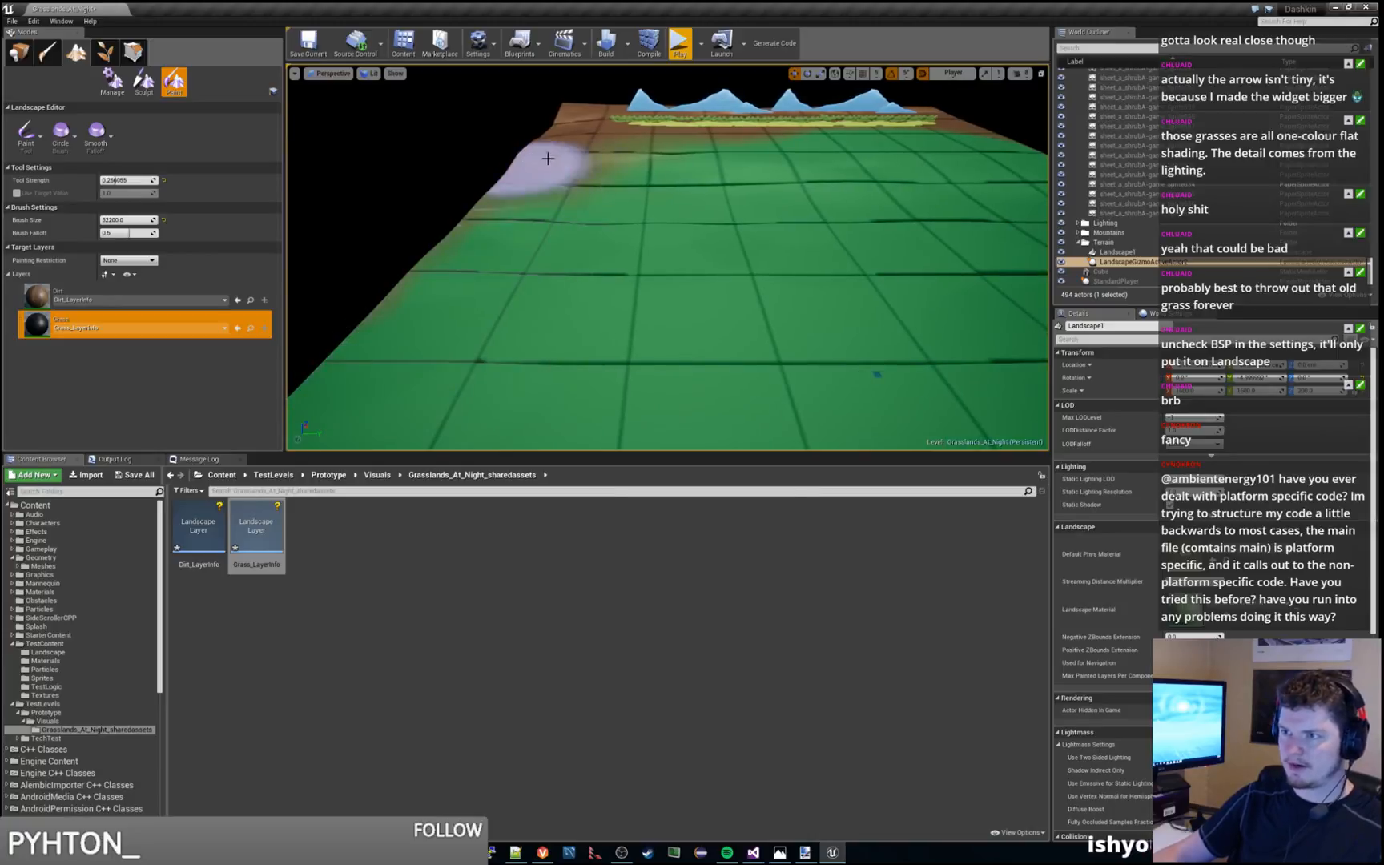
mouse_move(488, 209)
left_mouse_down()
mouse_move(386, 346)
mouse_move(433, 355)
mouse_move(614, 144)
left_mouse_up()
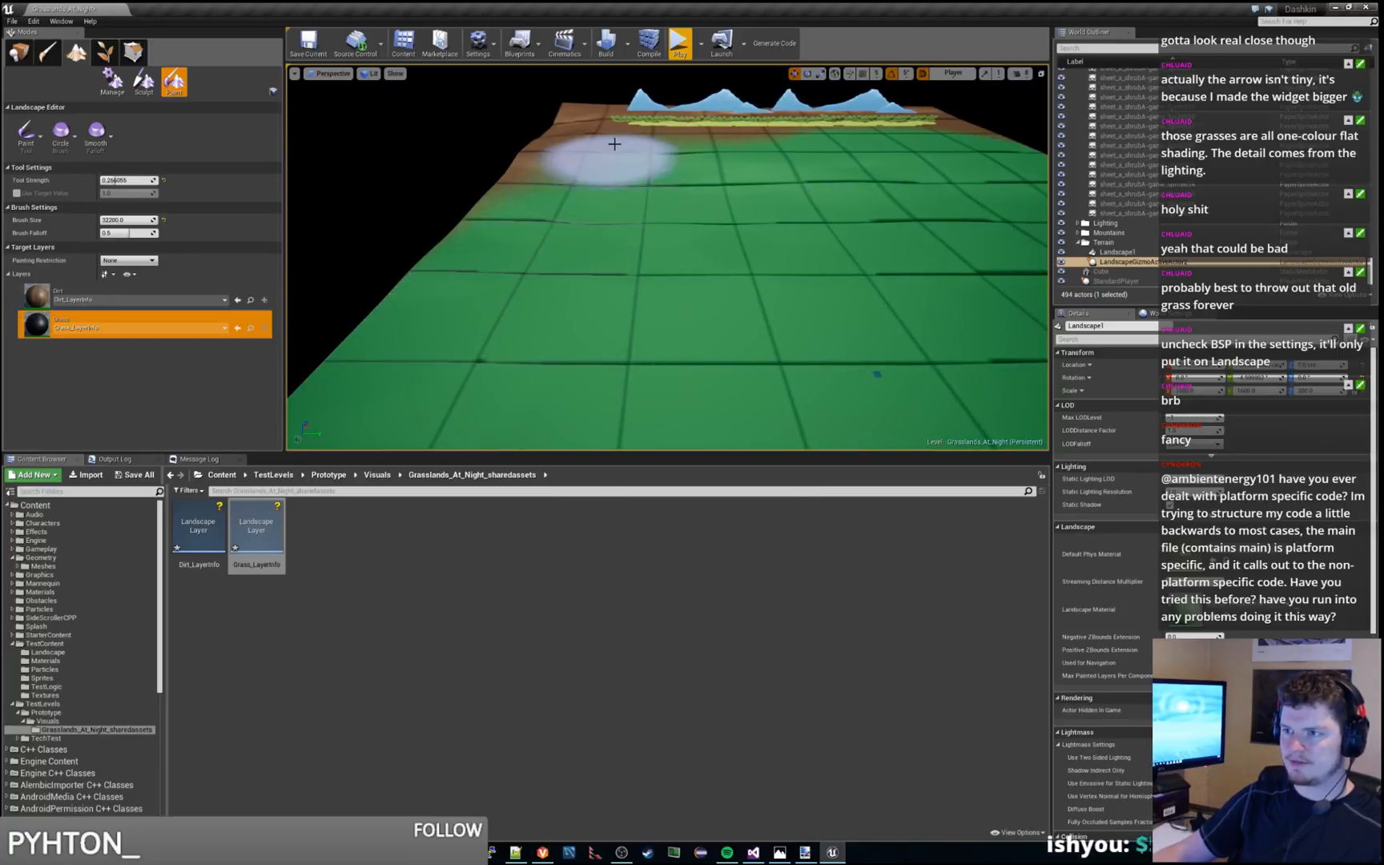
mouse_move(506, 210)
left_mouse_down()
mouse_move(488, 236)
mouse_move(537, 179)
left_mouse_up()
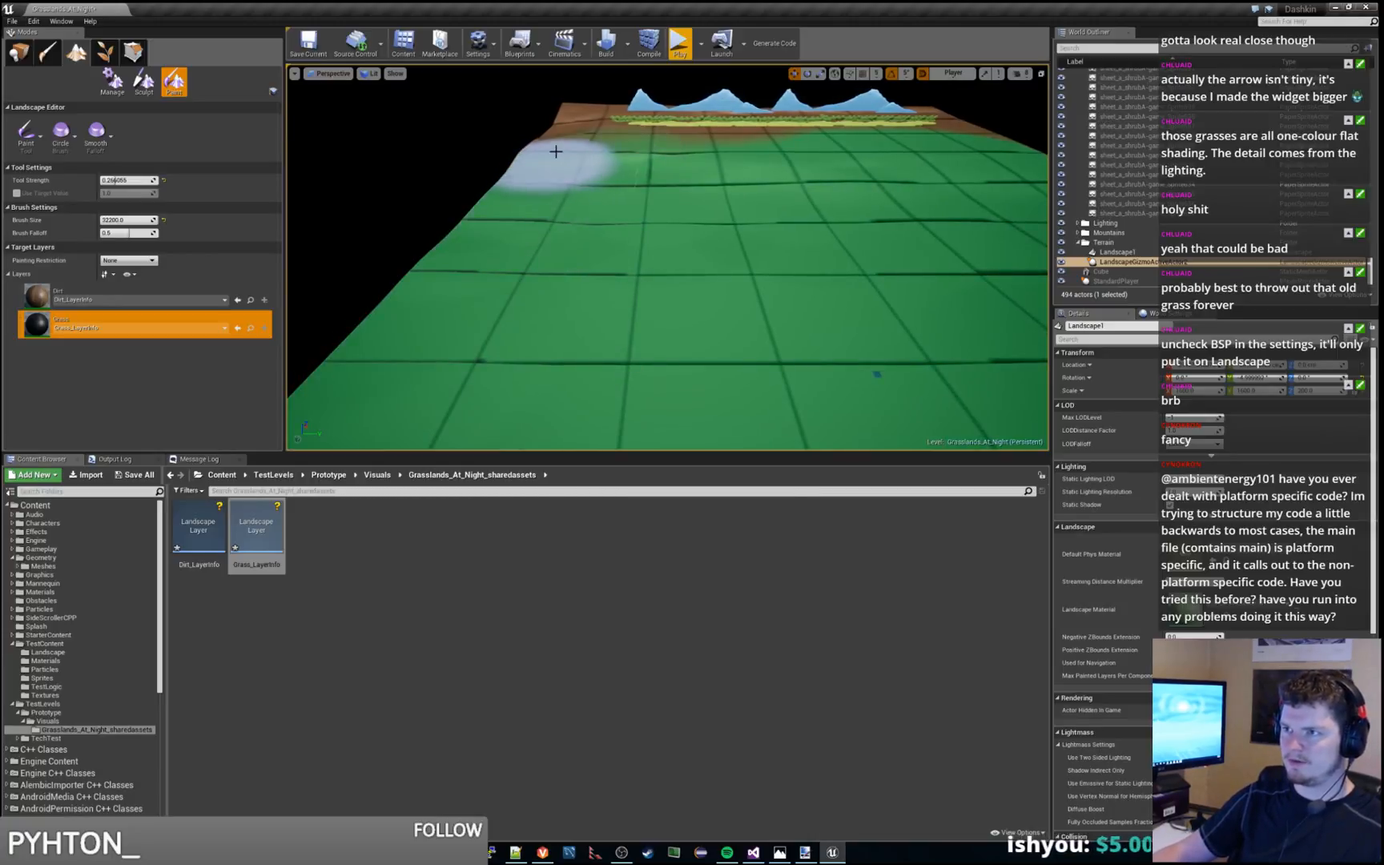
mouse_move(622, 136)
left_mouse_down()
mouse_move(807, 138)
mouse_move(599, 132)
mouse_move(968, 130)
mouse_move(952, 132)
left_mouse_up()
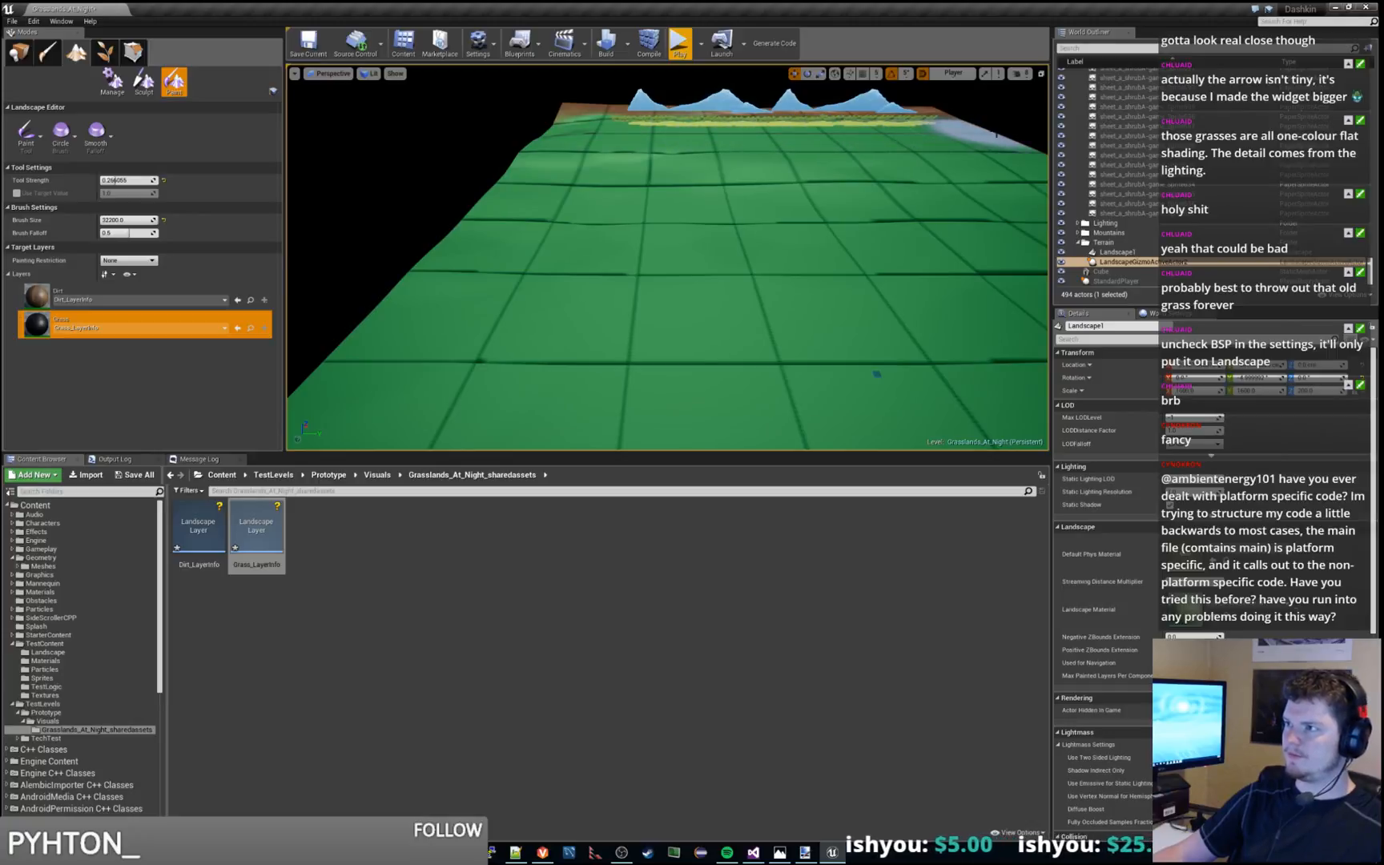
Fill the remaining spots along the landscape's side edges and near corners with the Grass layer and save the level
mouse_move(952, 132)
right_mouse_down()
mouse_move(989, 200)
mouse_move(1011, 148)
mouse_move(1041, 143)
right_mouse_up()
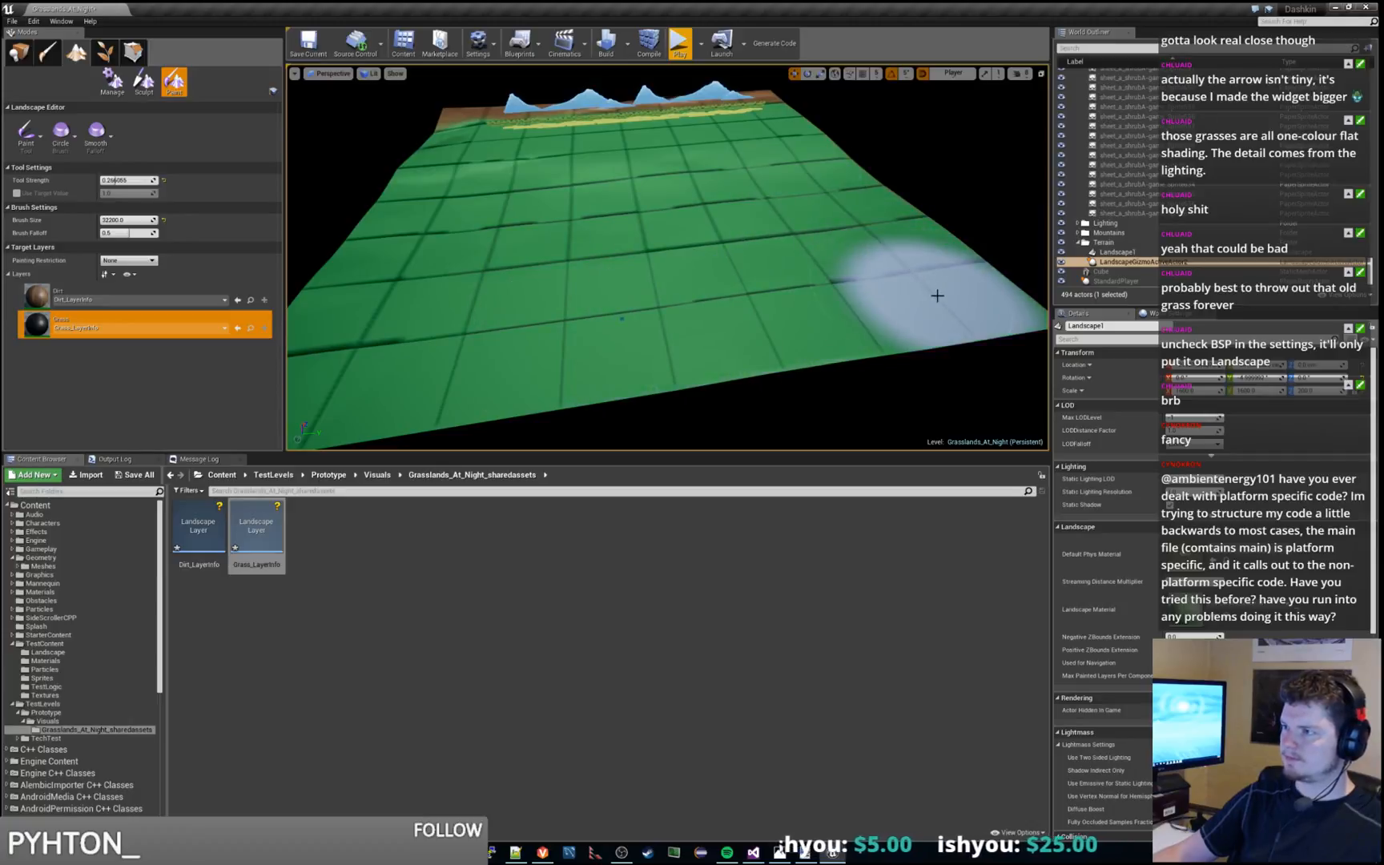
right_click_drag(890, 234, 926, 209)
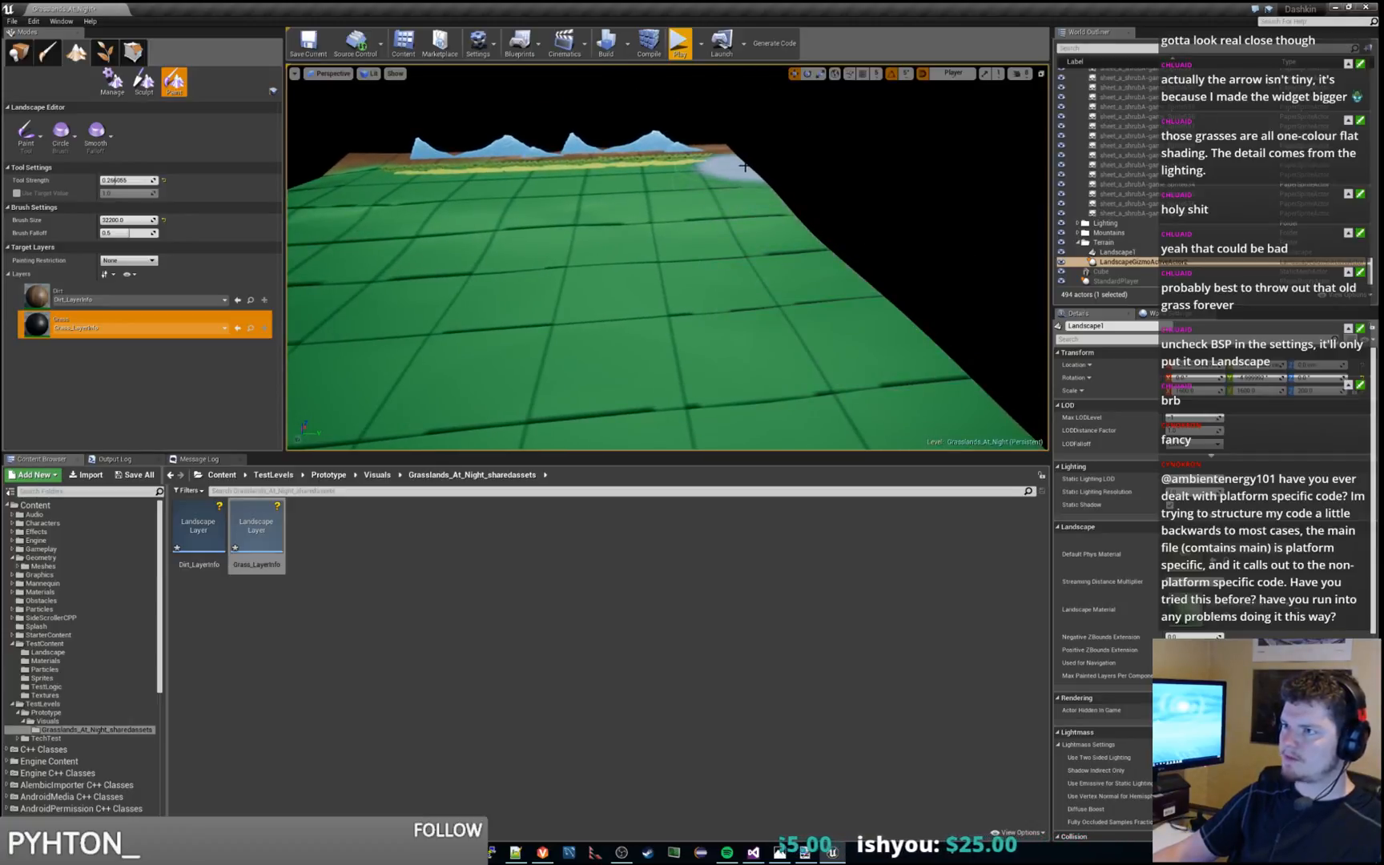
mouse_move(829, 273)
right_mouse_down()
mouse_move(841, 353)
mouse_move(829, 372)
mouse_move(769, 297)
mouse_move(713, 298)
mouse_move(593, 265)
right_mouse_up()
key("w")
key("s")
key("s")
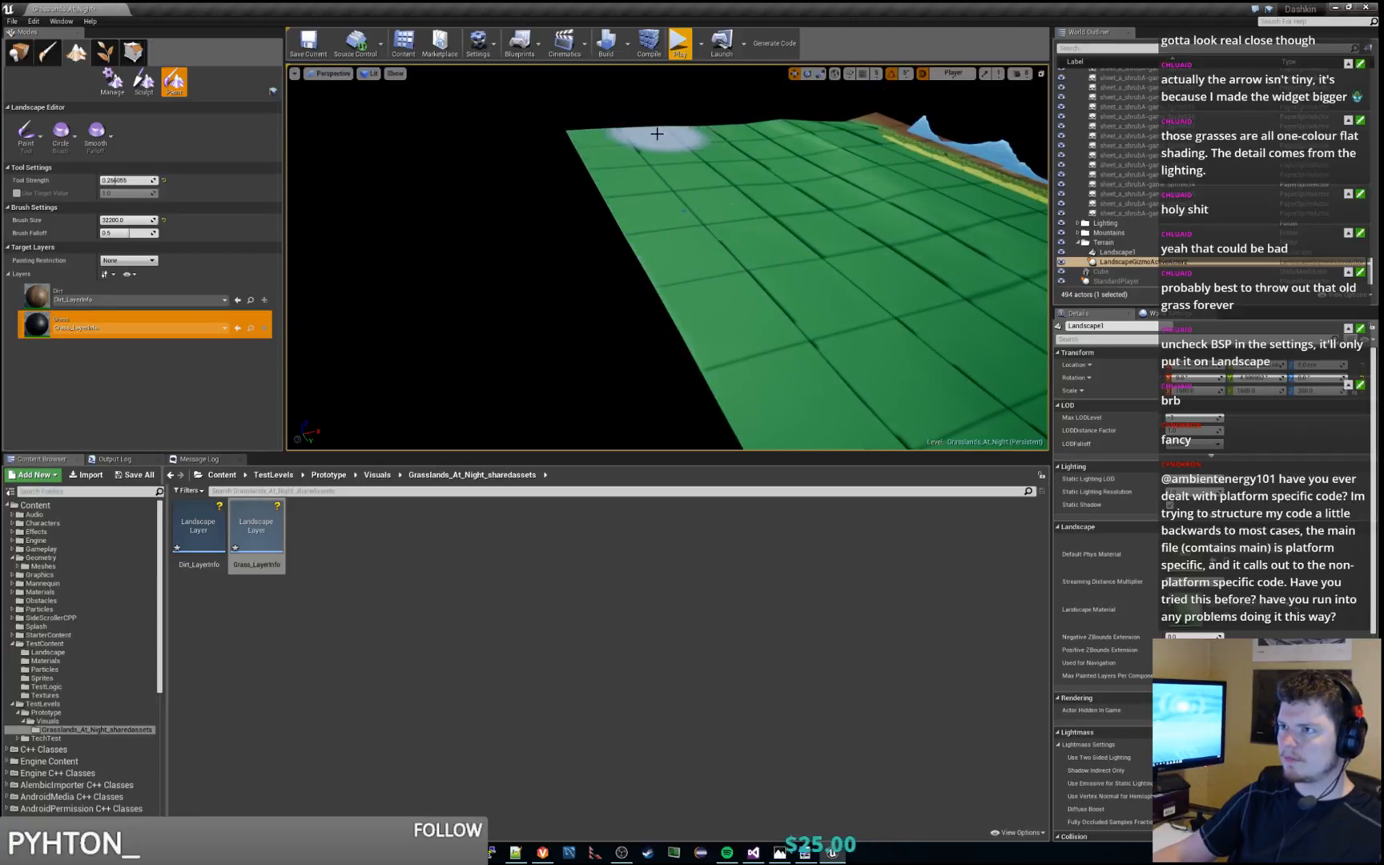
mouse_move(803, 137)
right_mouse_down()
mouse_move(833, 141)
mouse_move(768, 292)
right_mouse_up()
key("w")
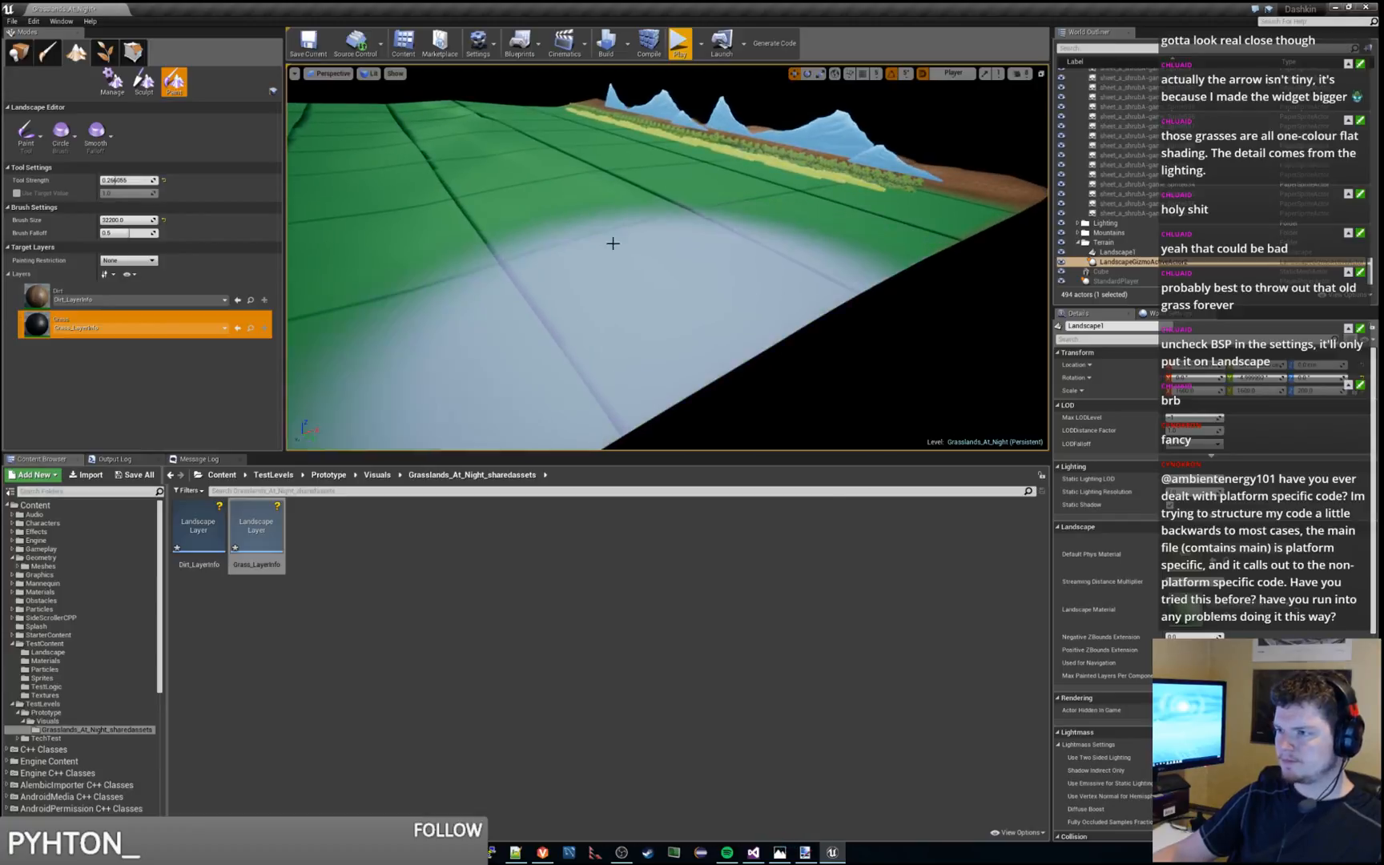
mouse_move(593, 235)
right_mouse_down()
mouse_move(601, 226)
mouse_move(645, 303)
right_mouse_up()
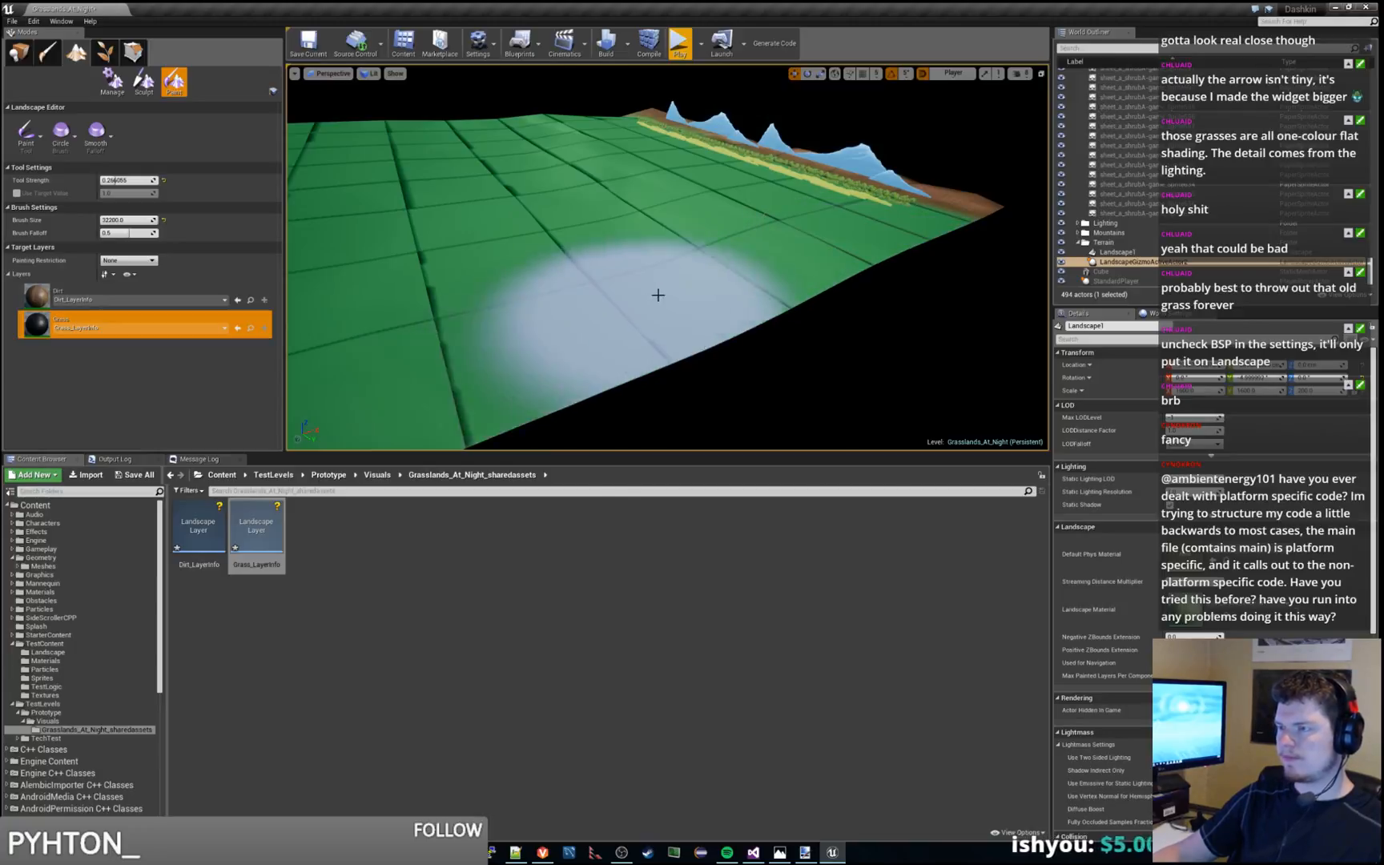
mouse_move(659, 299)
right_mouse_down()
mouse_move(653, 264)
mouse_move(640, 308)
mouse_move(609, 319)
mouse_move(769, 252)
mouse_move(790, 344)
mouse_move(670, 278)
right_mouse_up()
key("d")
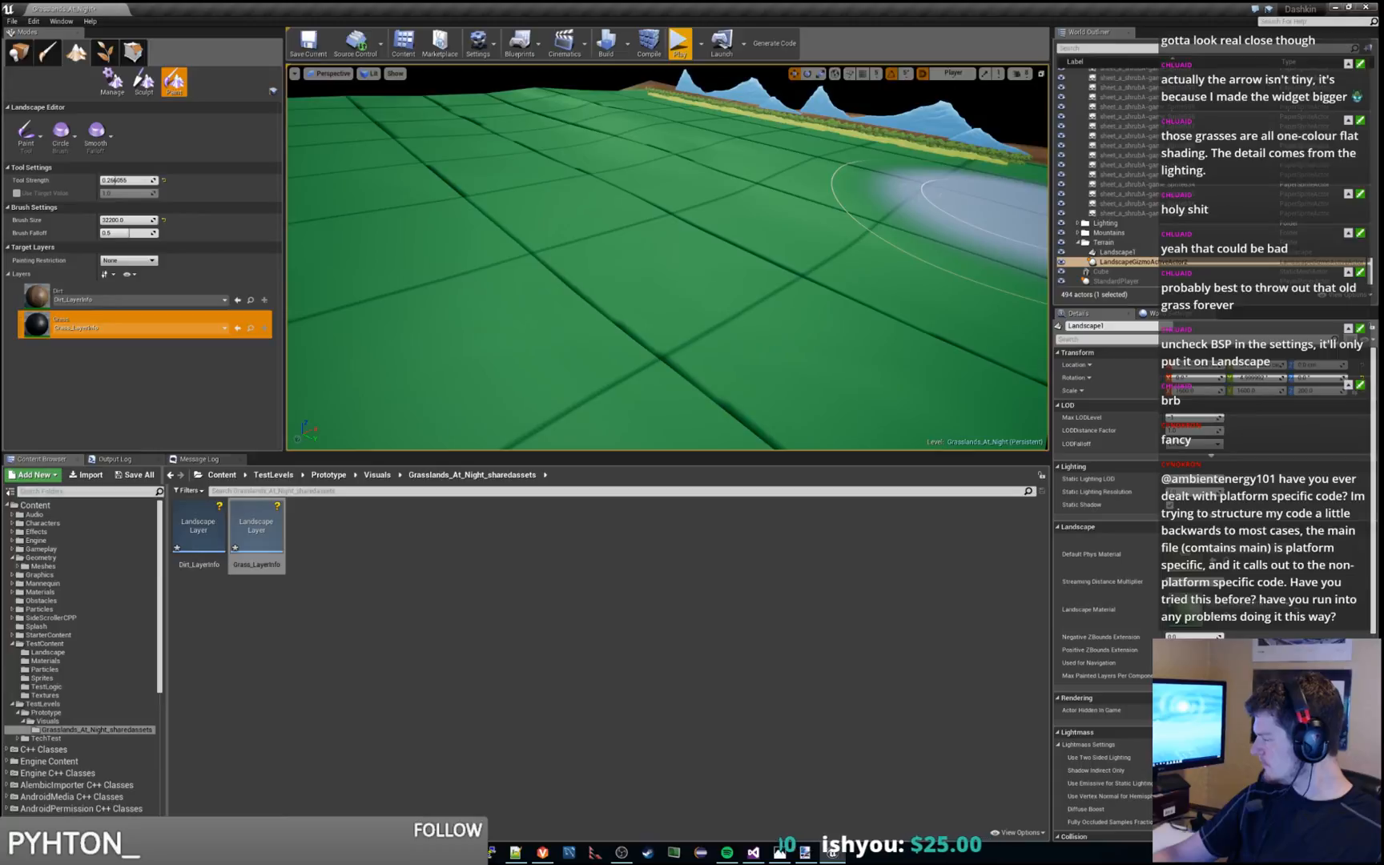
key("s")
right_click_drag(618, 210, 617, 210)
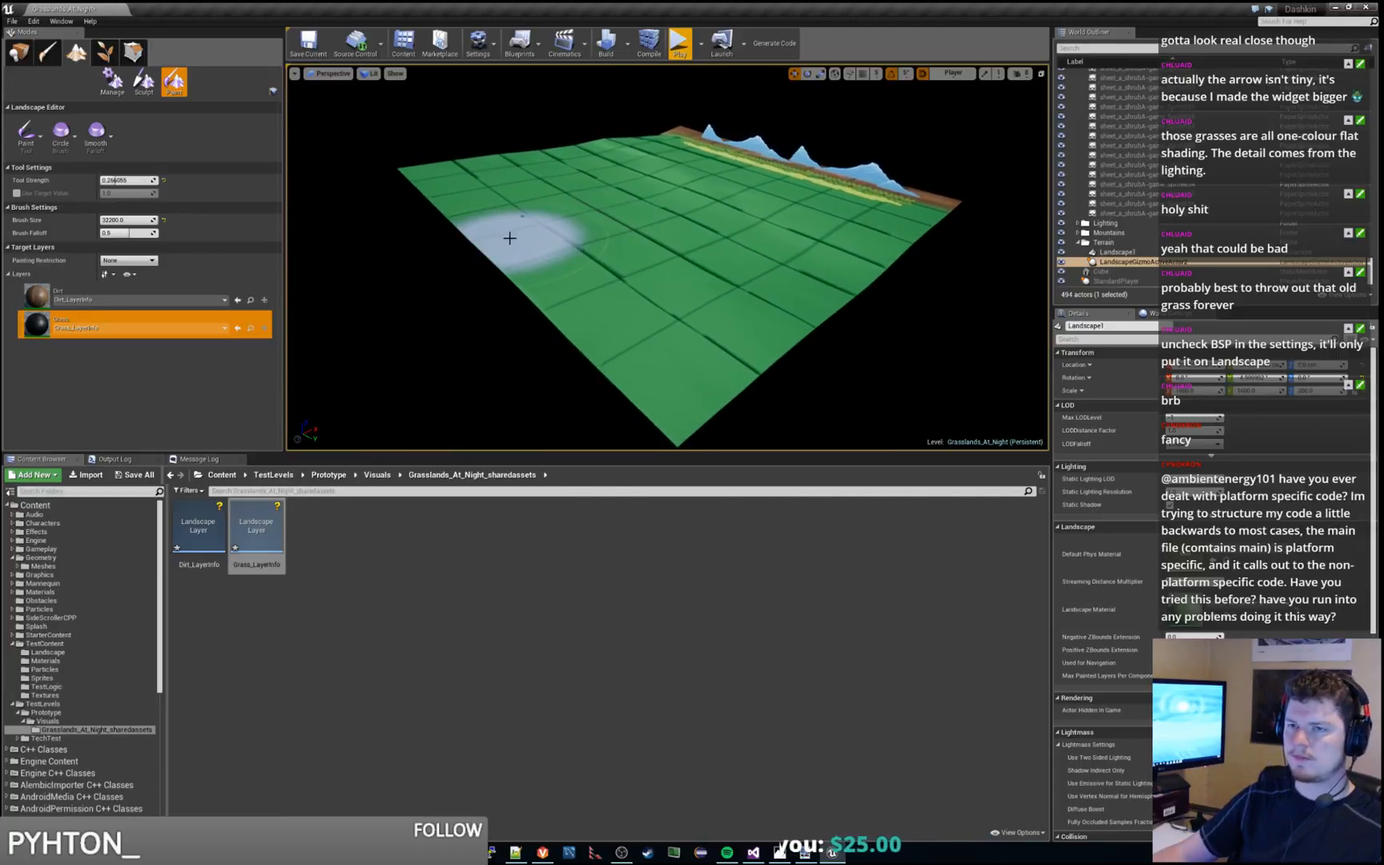
key("ctrl+s")
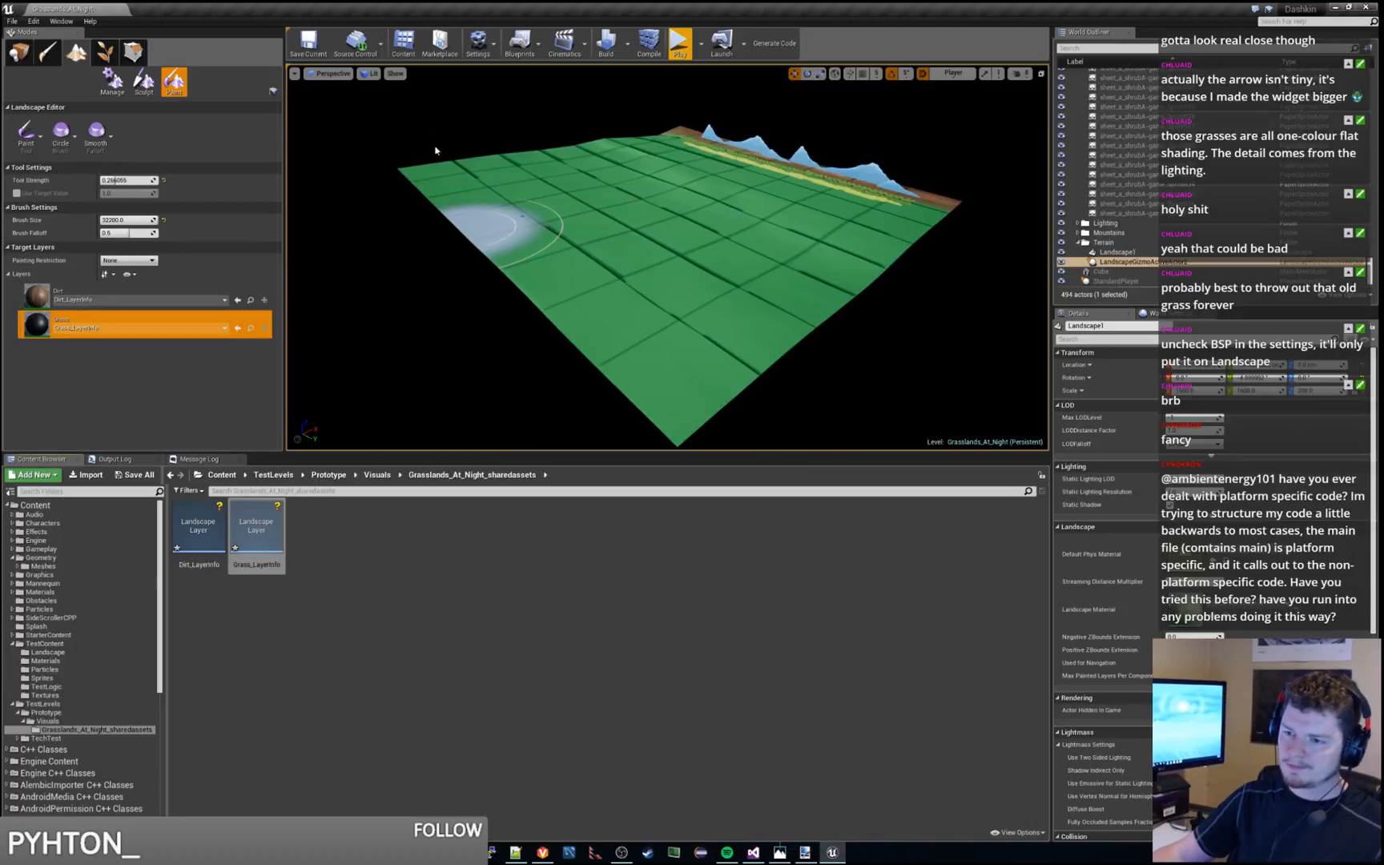
Build the level with its lighting, giving it a brief play run in the viewport
left_click(613, 52)
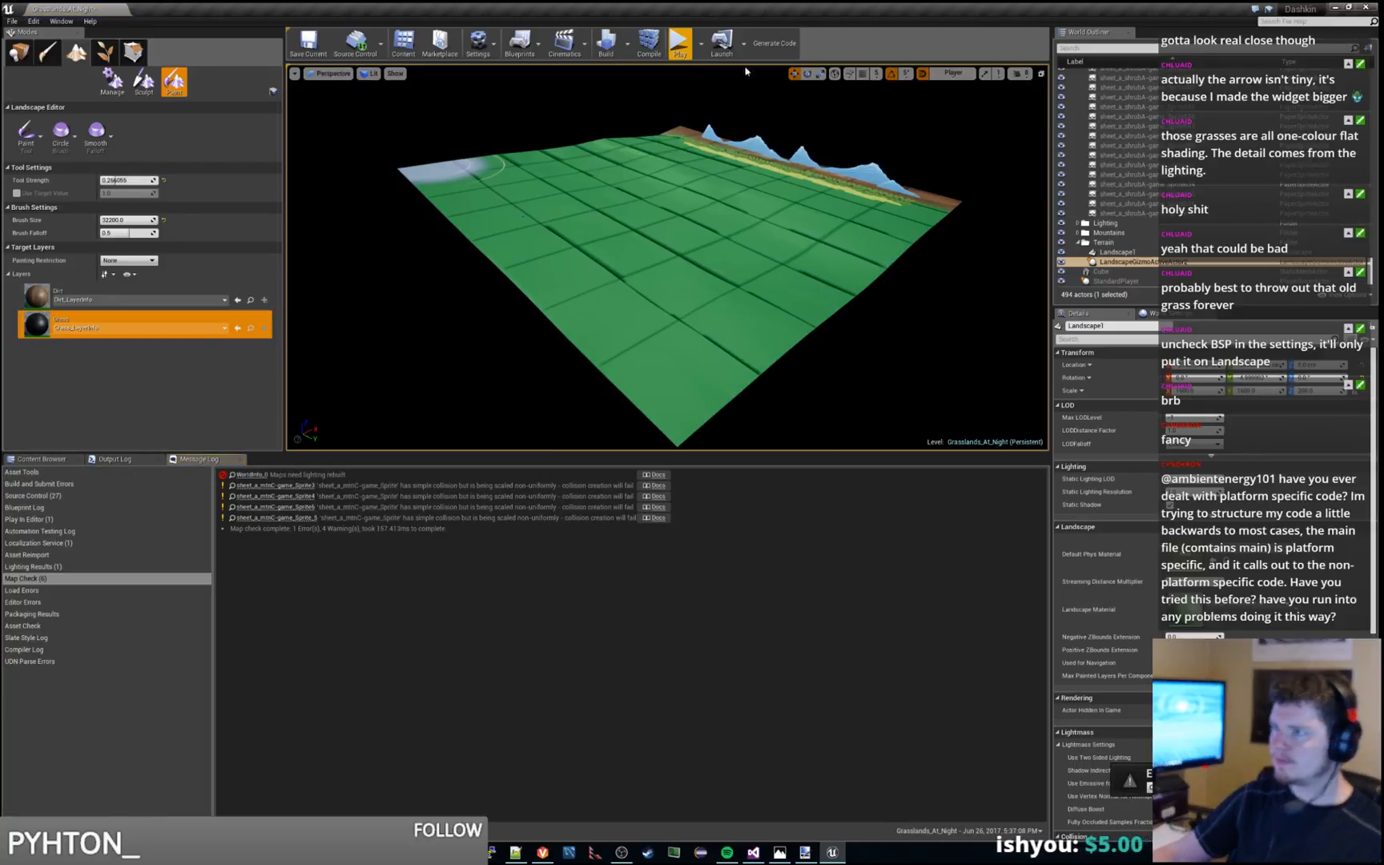
left_click(680, 44)
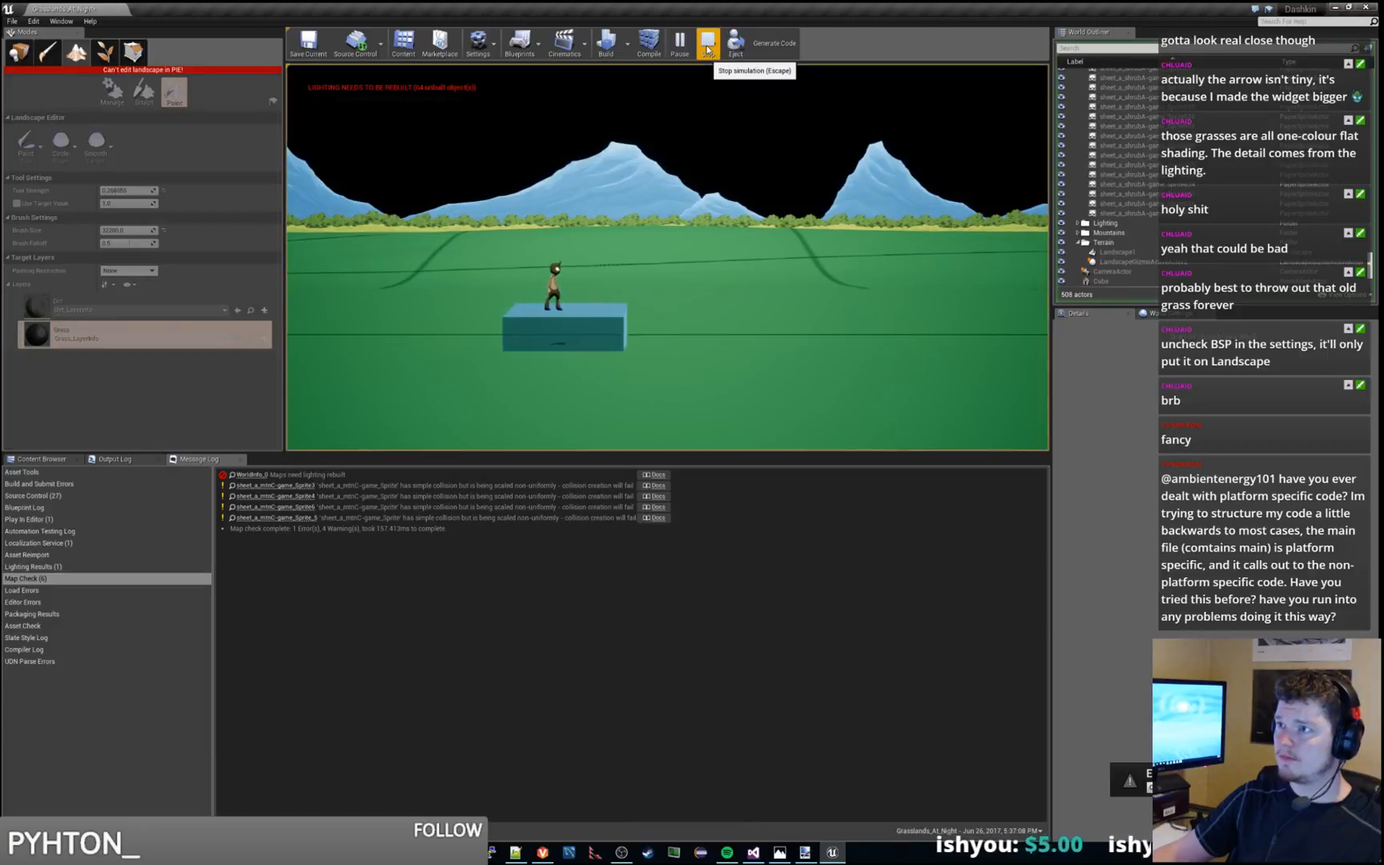
left_click(708, 47)
key("w")
right_click_drag(689, 208, 706, 294)
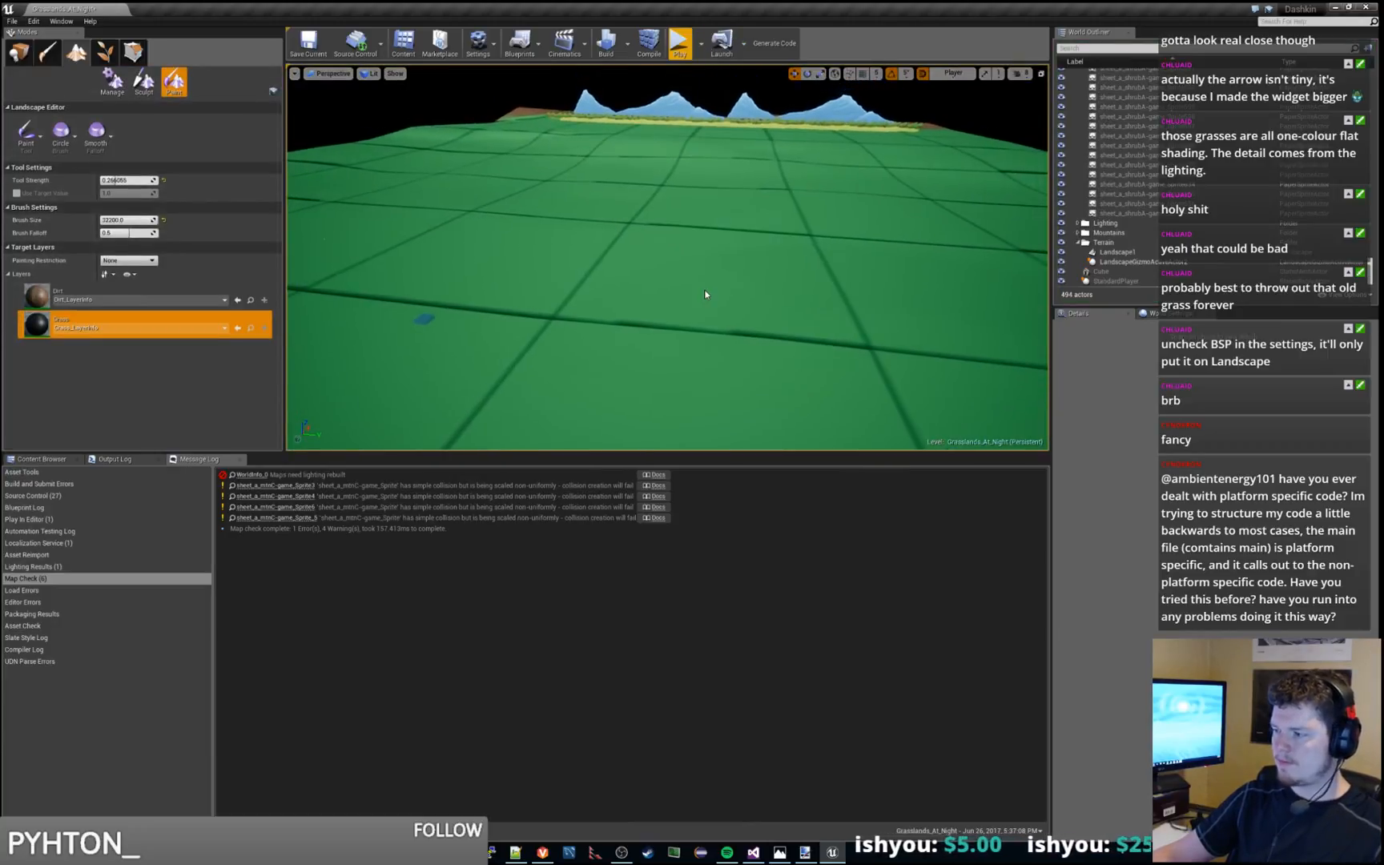
scroll(705, 294, "down", 2)
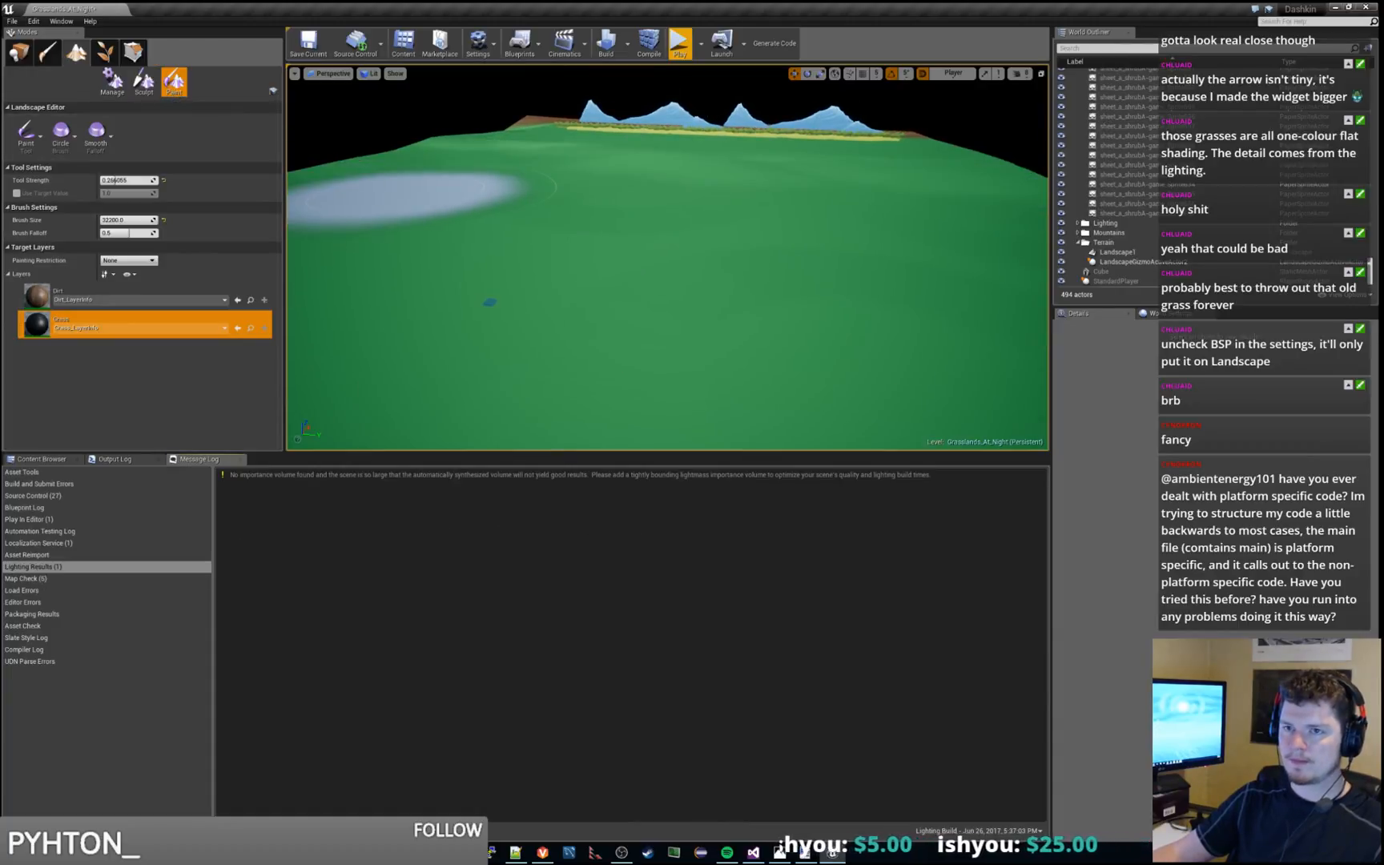
Play-test the level, moving the character sideways and jumping across the grass landscape, and stop the simulation
left_click(680, 44)
key("d")
key("space")
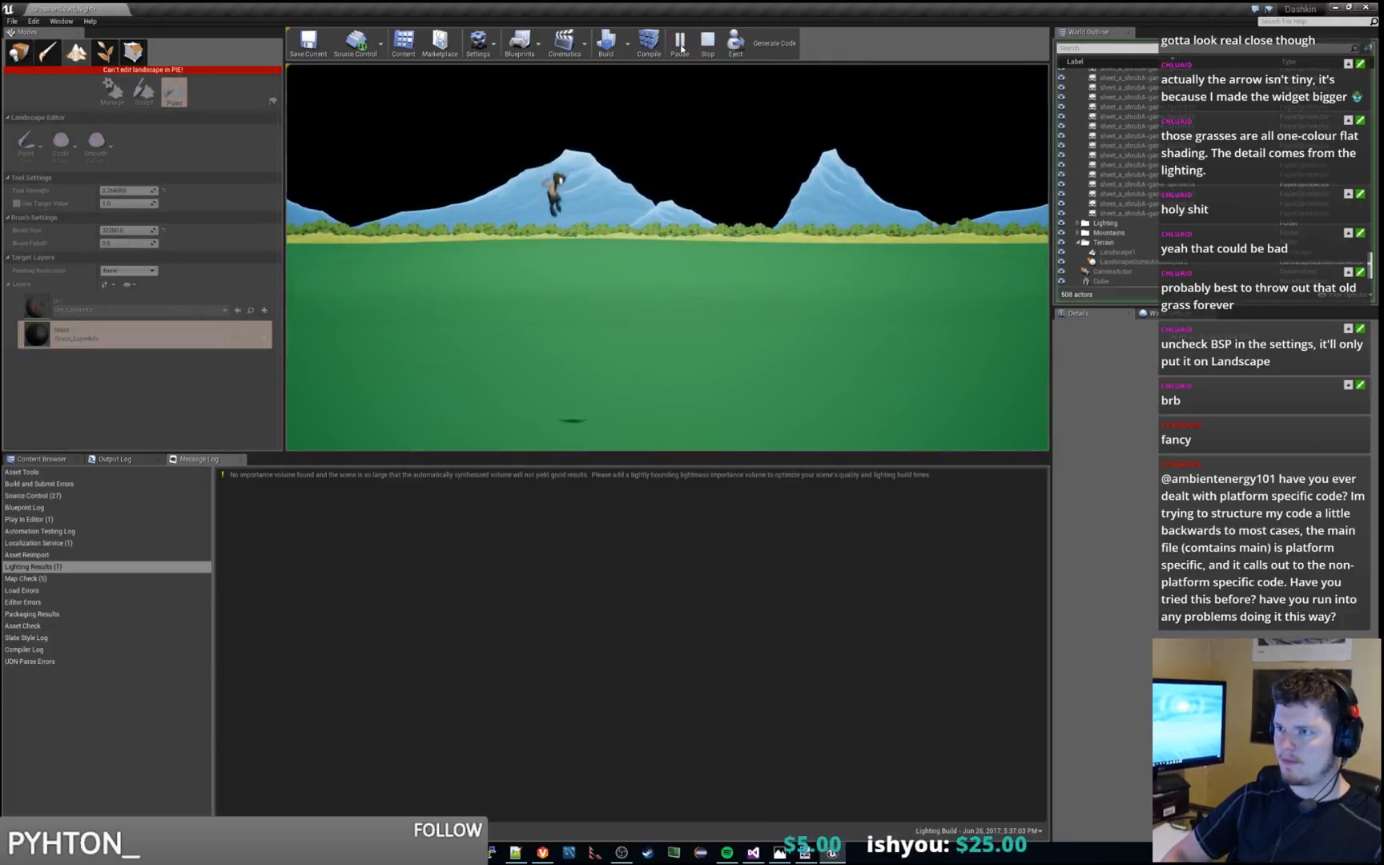
key("d")
key("space")
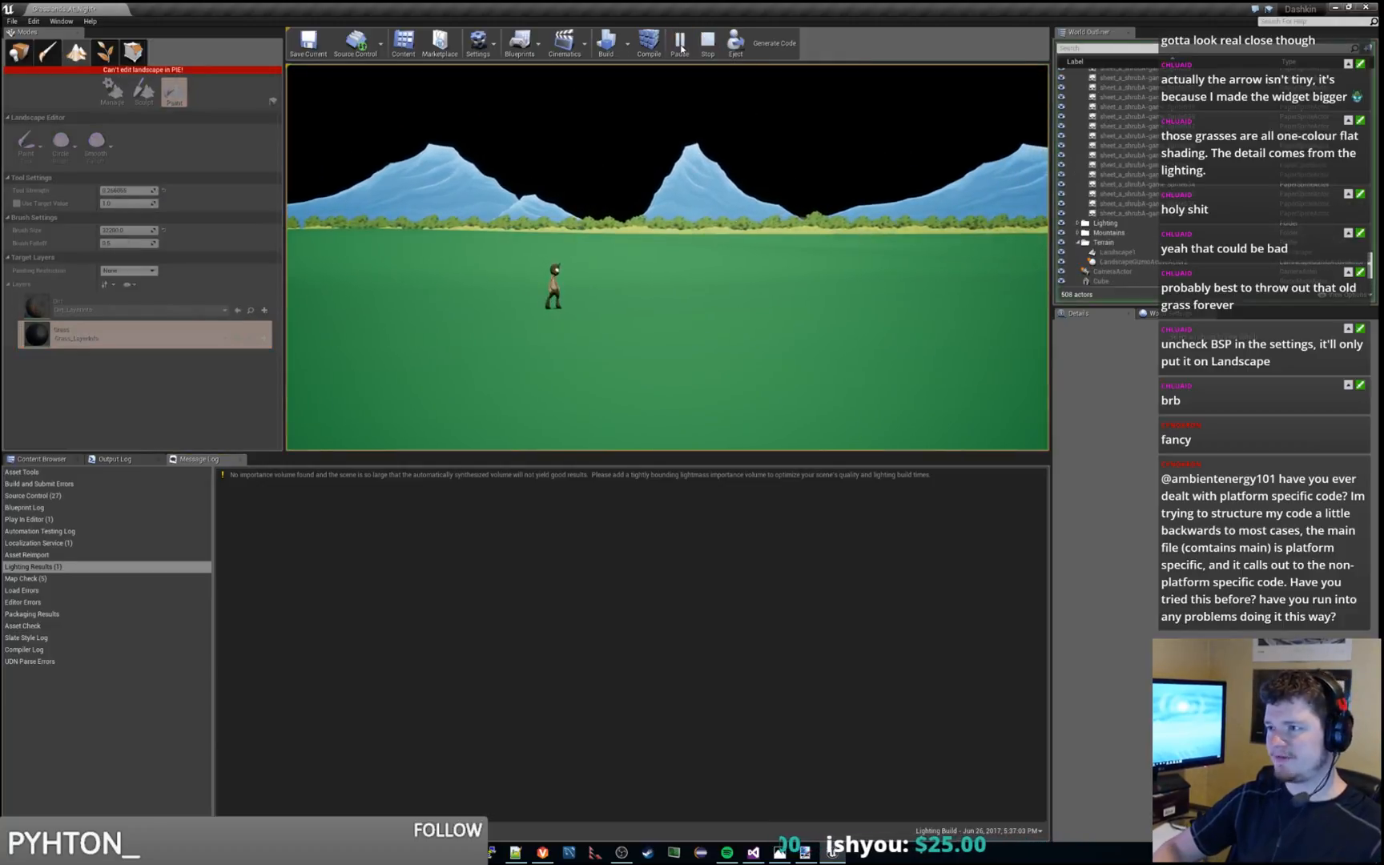
key("d")
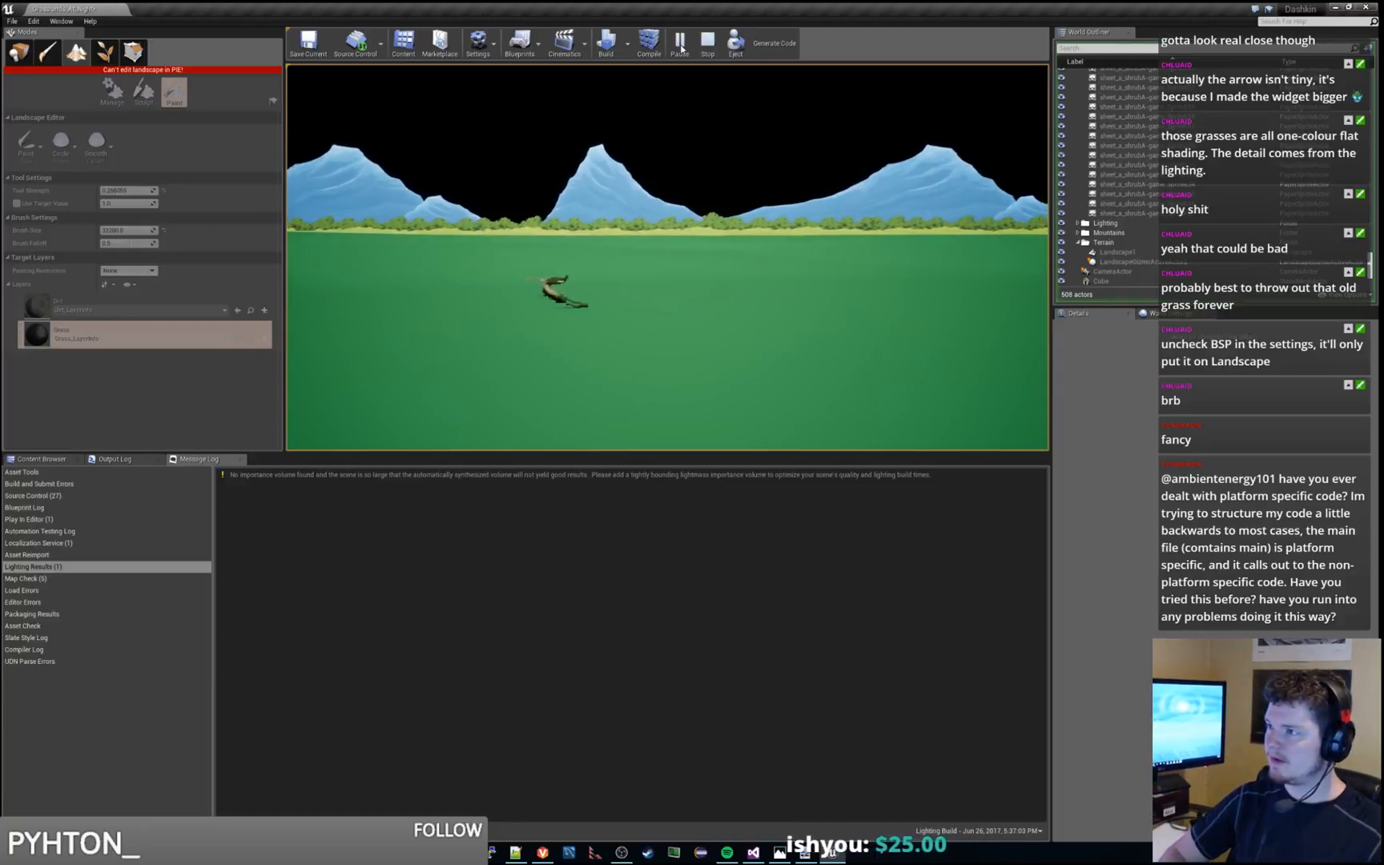
key("d")
key("Escape")
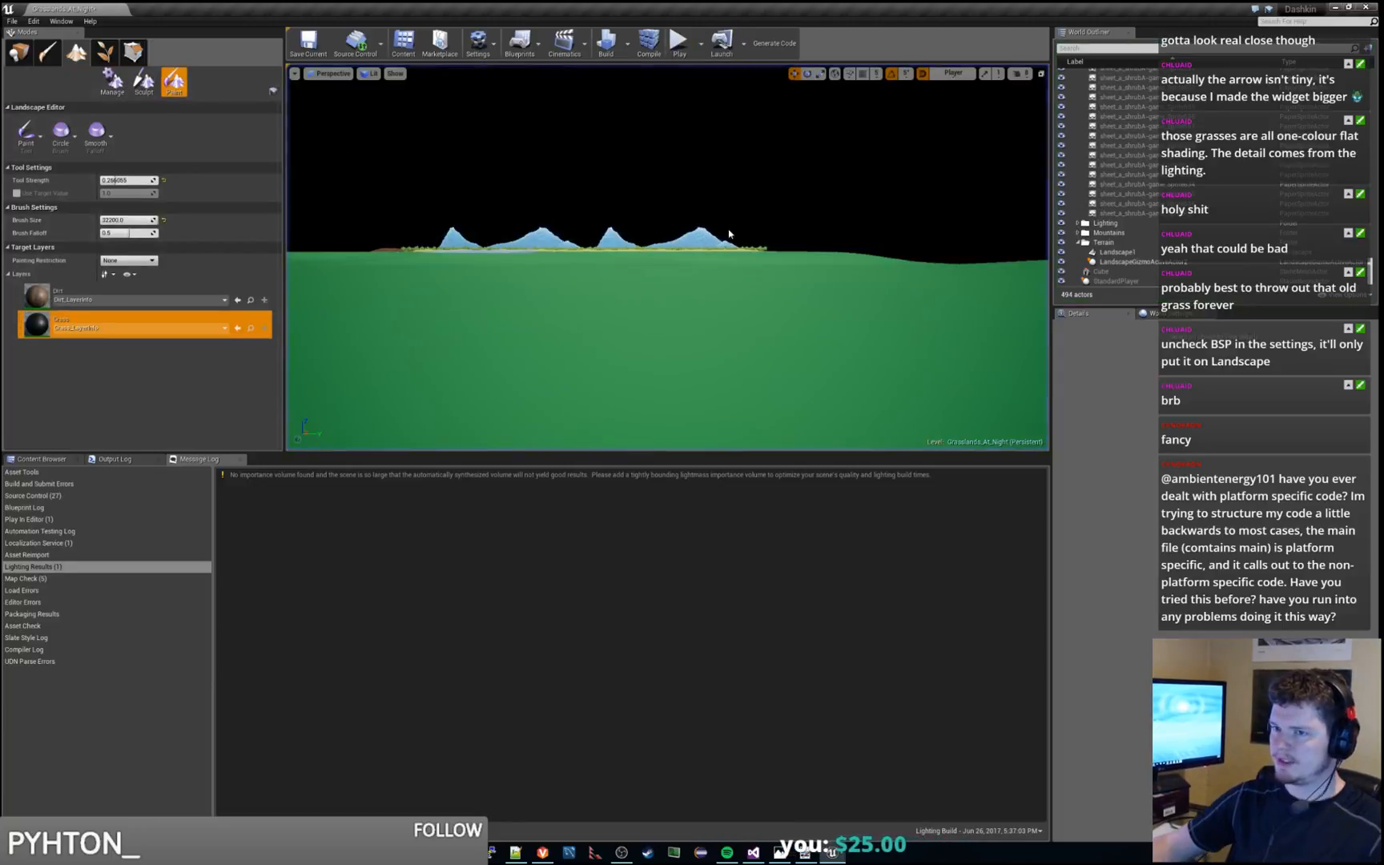
Select Landscape1 and open its landscape material, Test_Grass_Material, for editing
key("s")
right_click_drag(668, 257, 693, 318)
key("s")
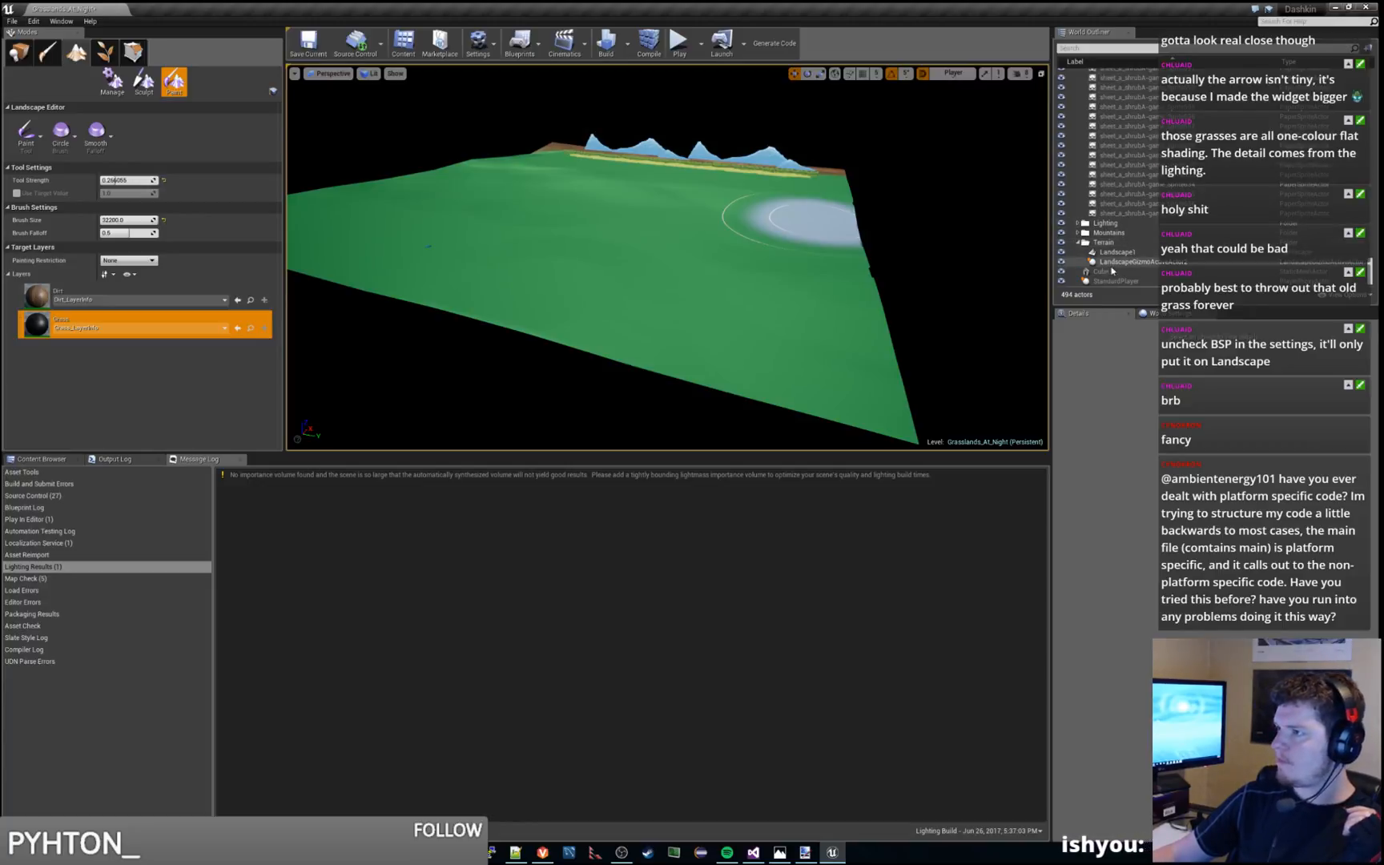
left_click(1117, 251)
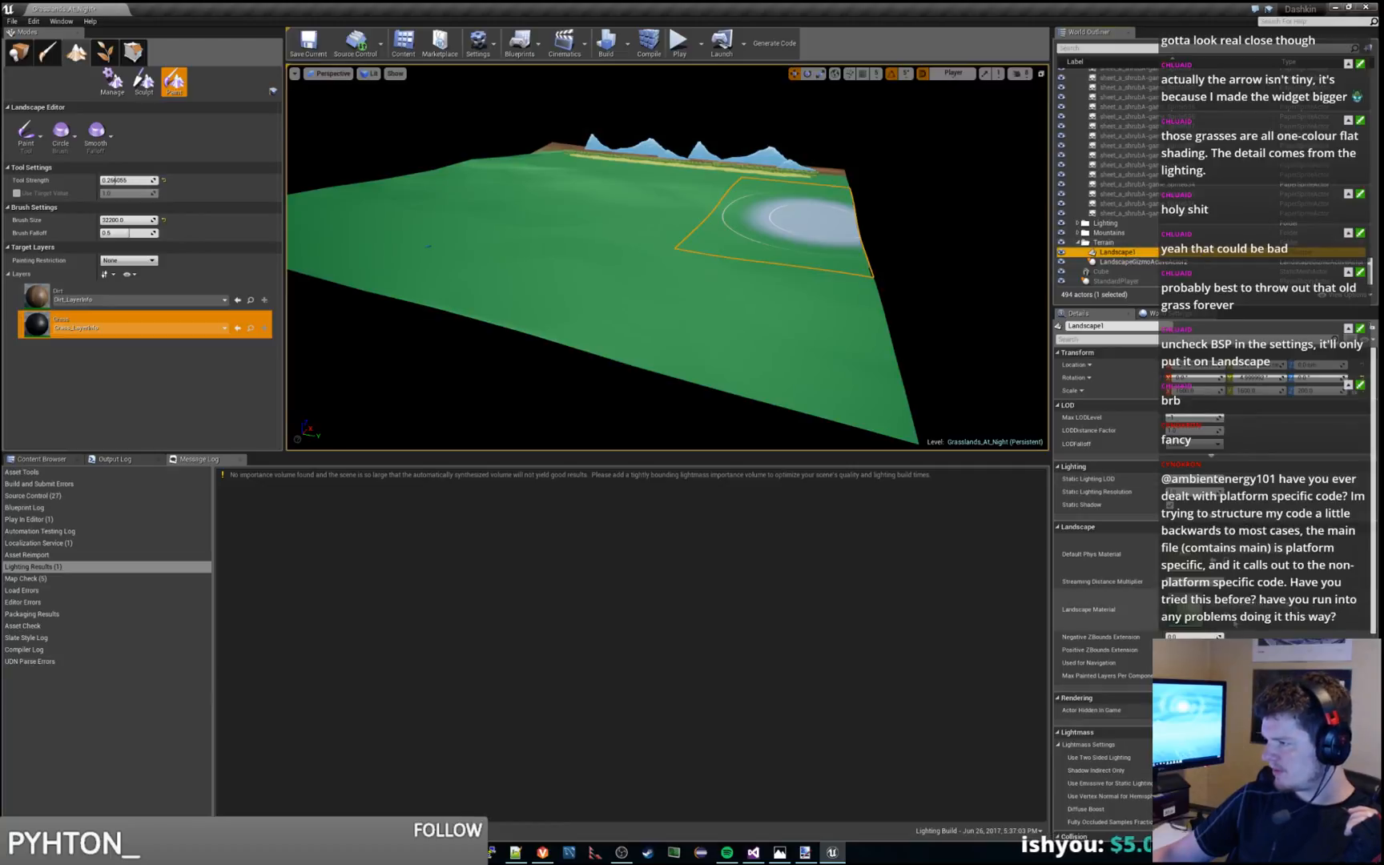
left_click(1227, 619)
double_click(257, 530)
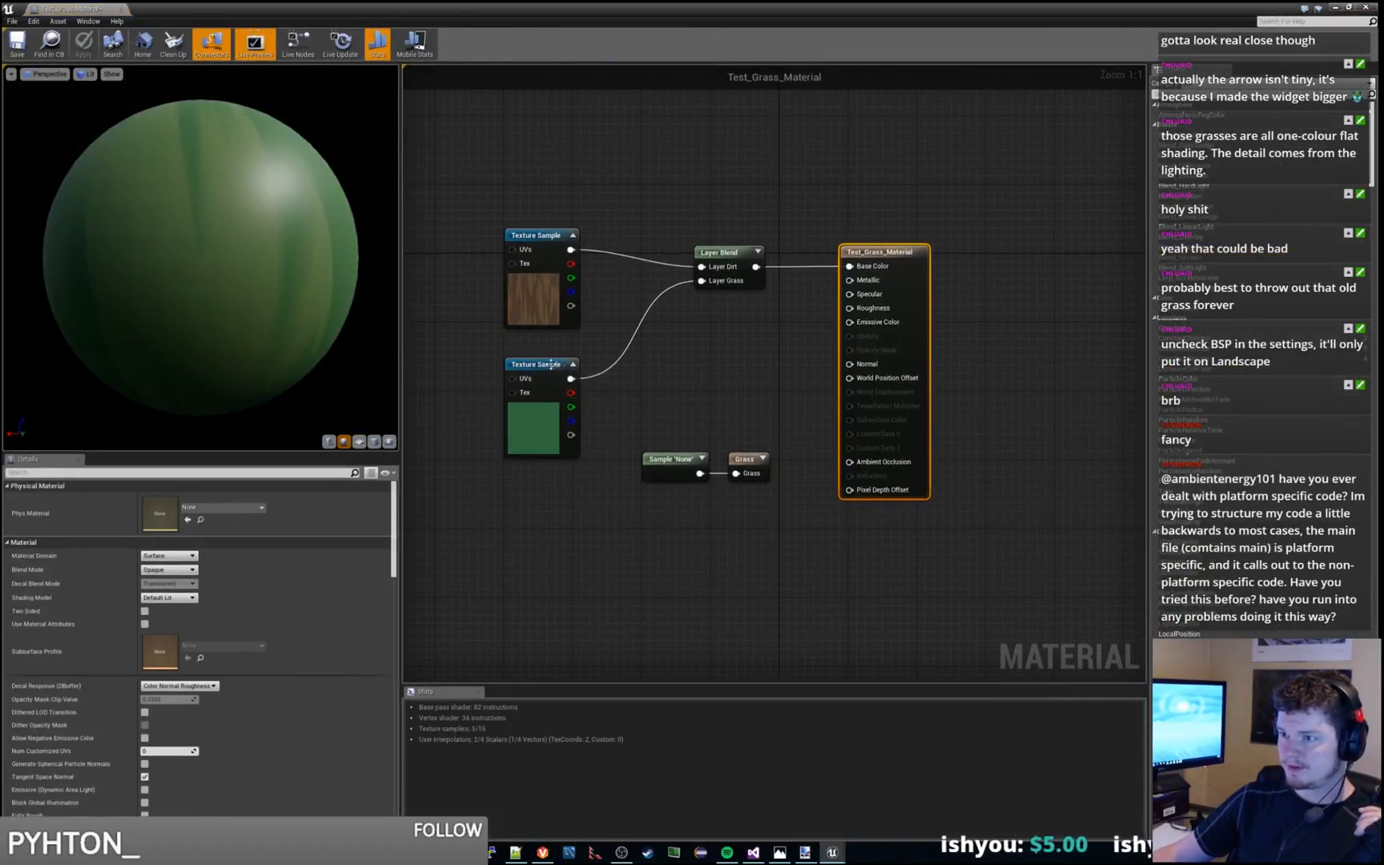
Set the parameter name of the landscape layer sample feeding the grass output to Grass and check the output node's settings
left_click(550, 364)
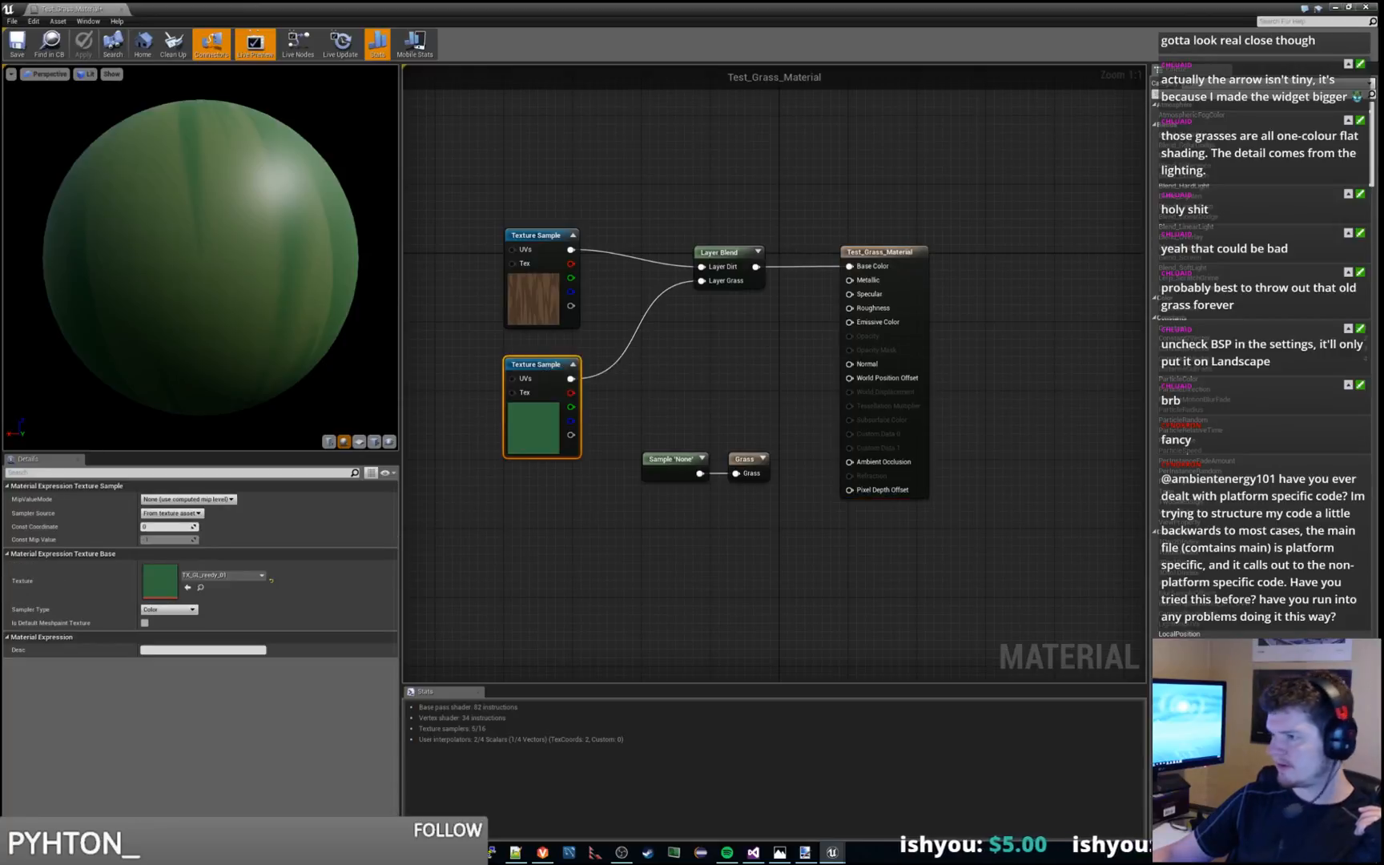
left_click(667, 461)
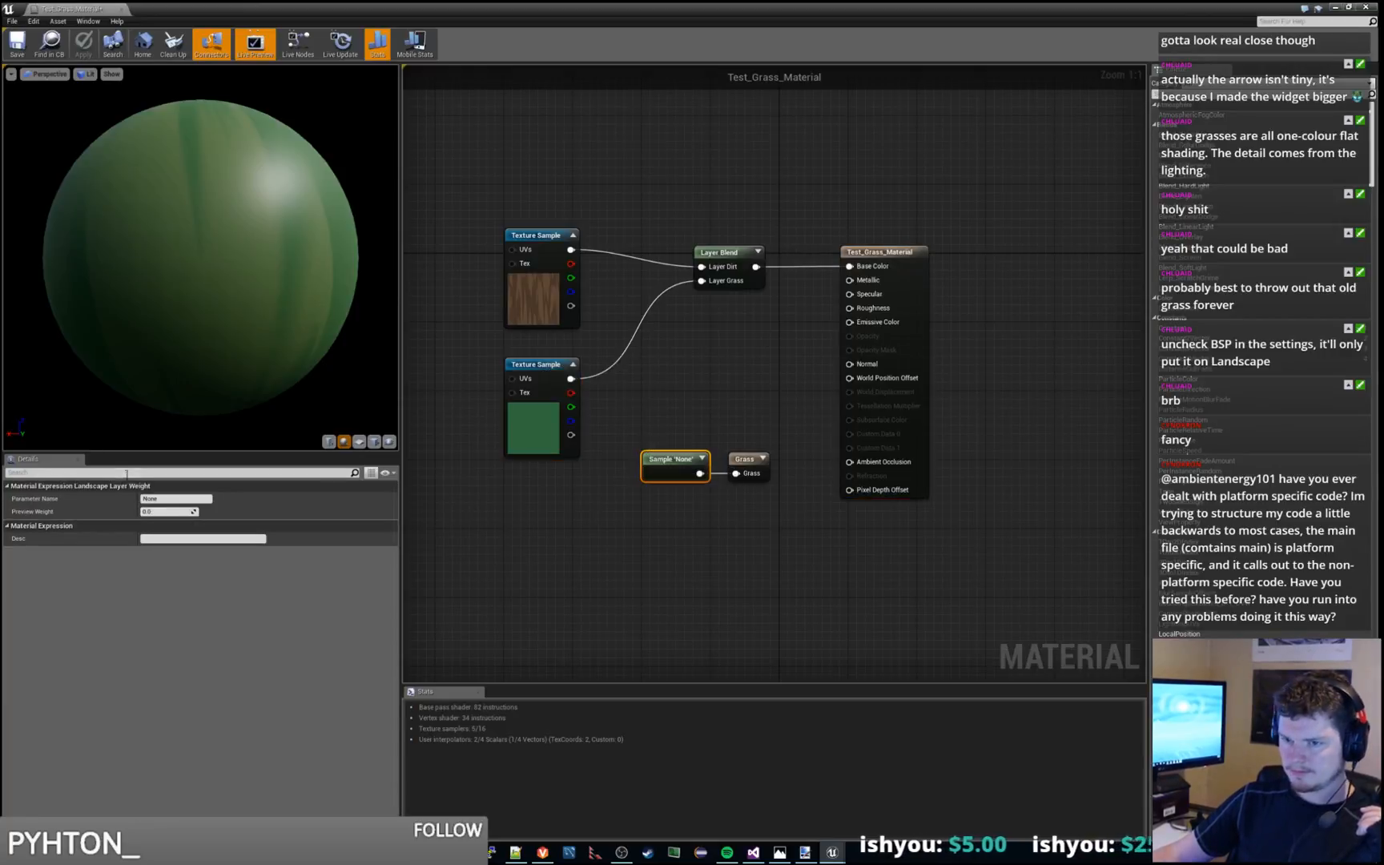
left_click(167, 499)
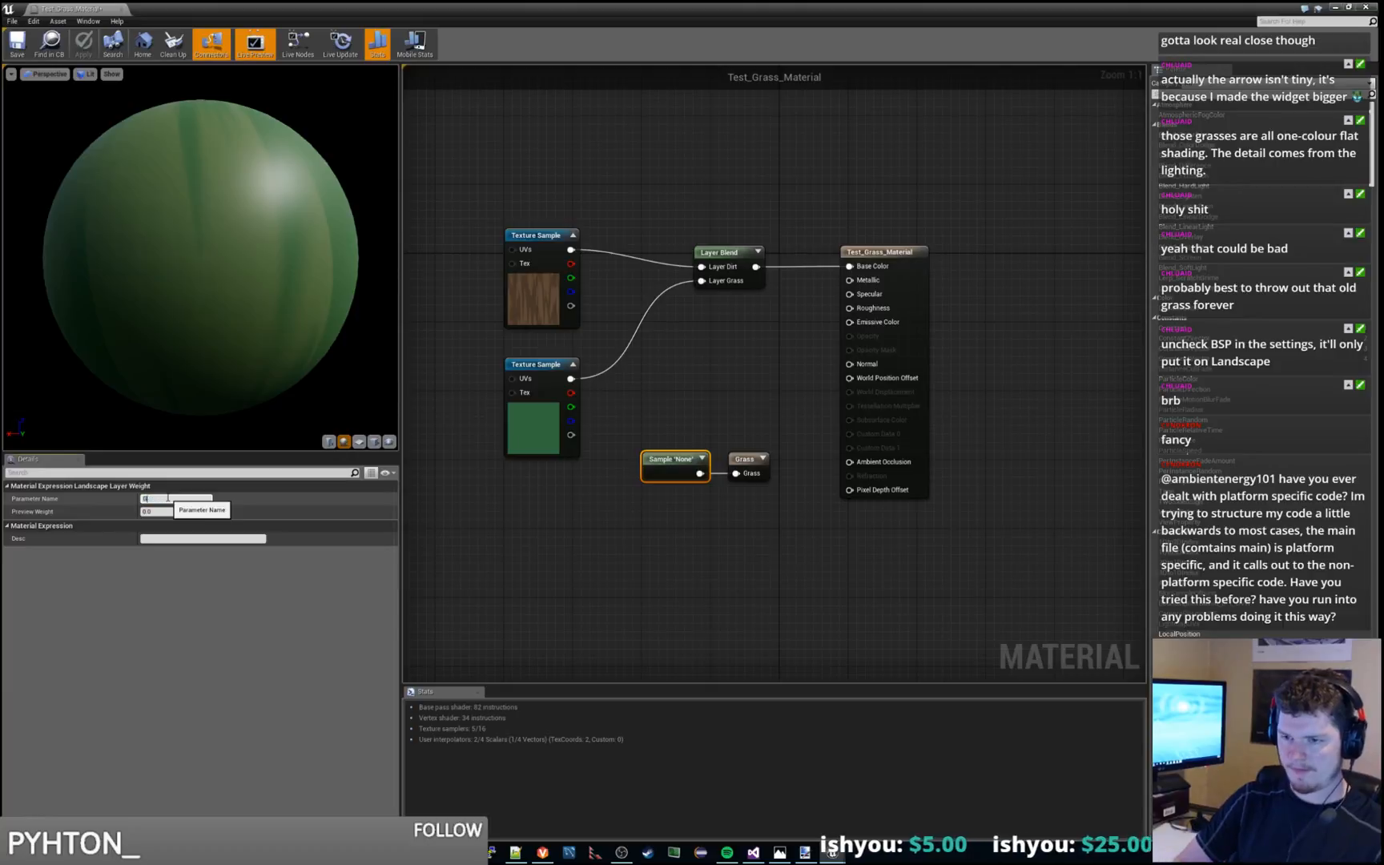
type("Grass")
key("Return")
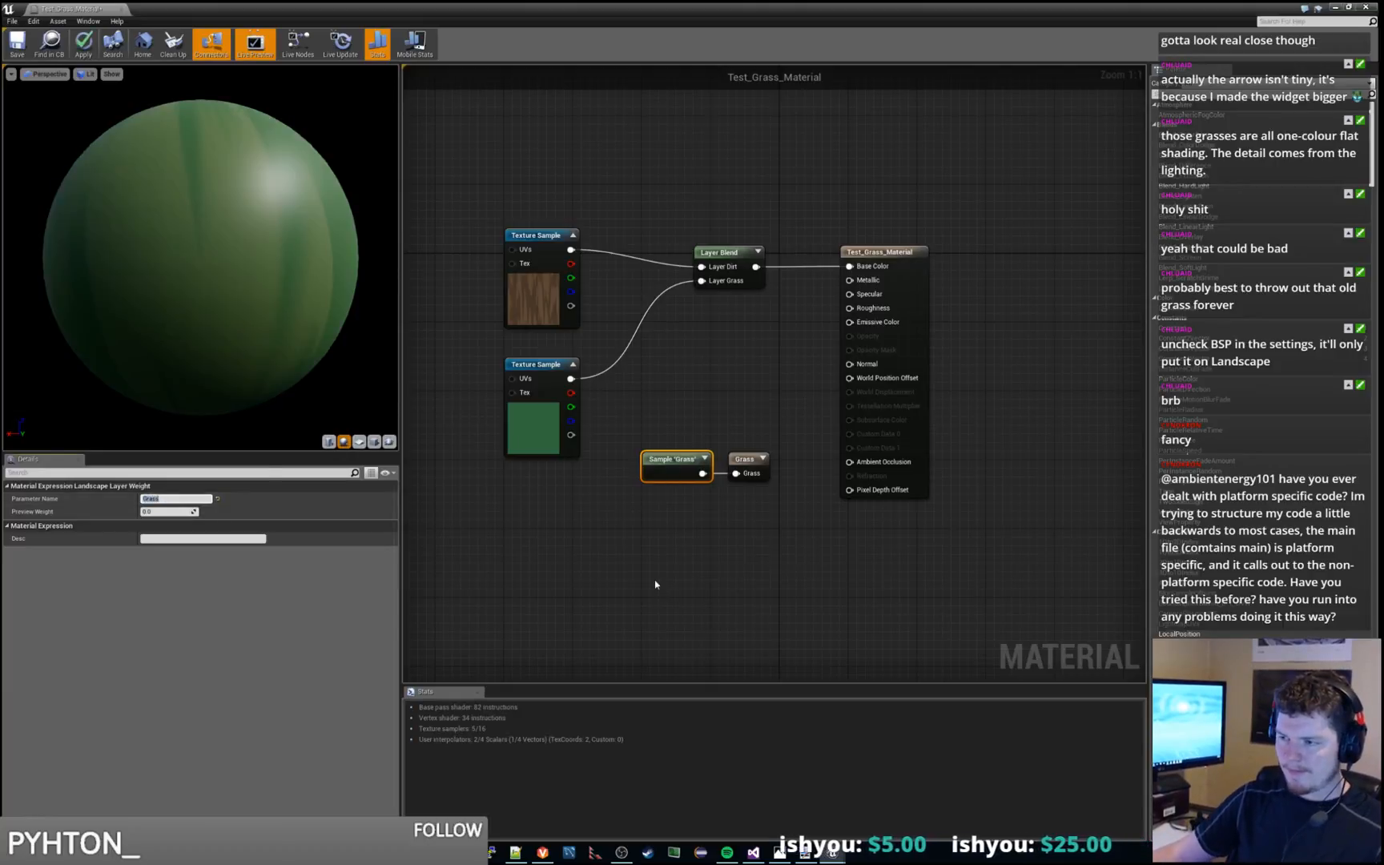
left_click(655, 583)
left_click(753, 459)
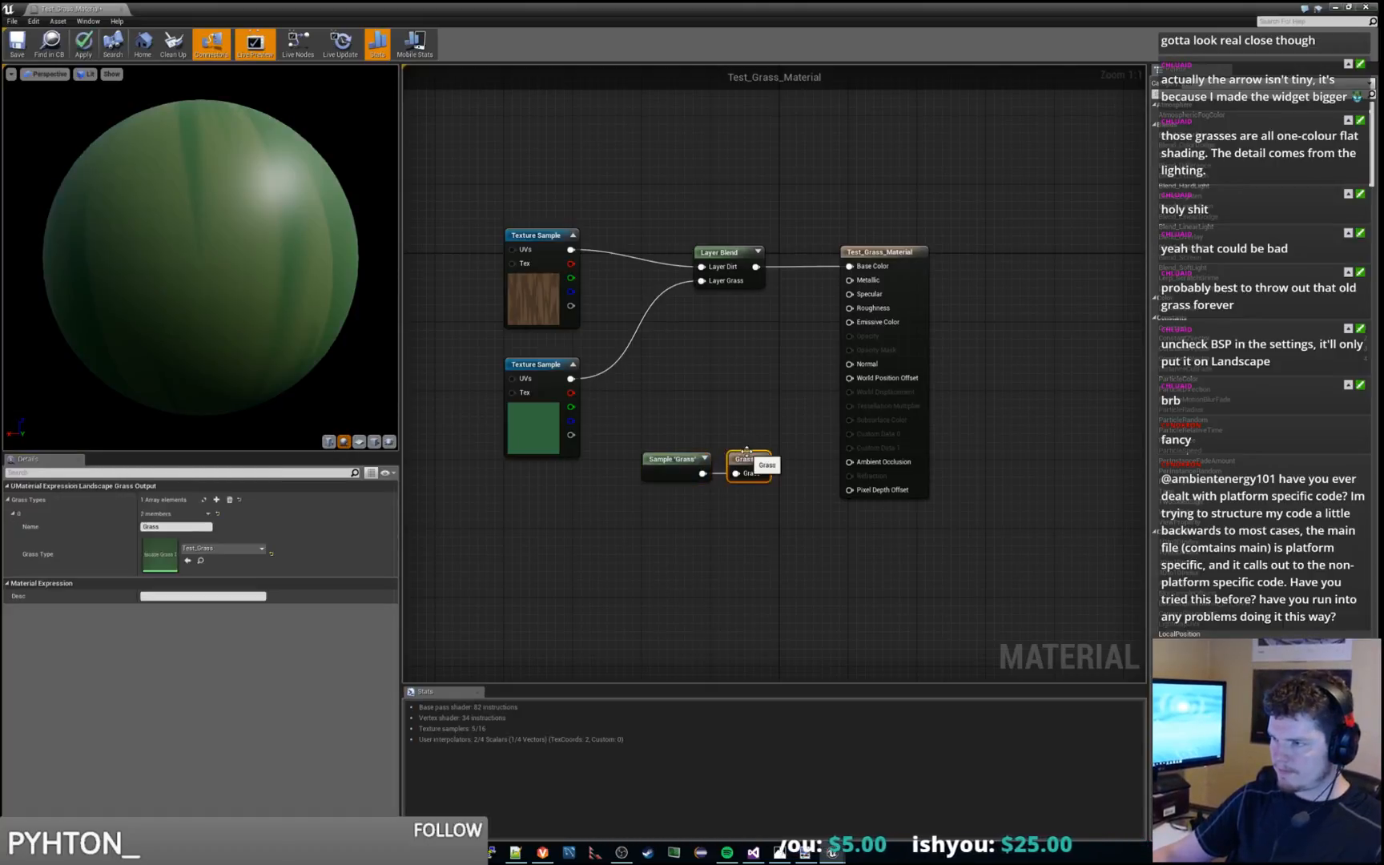
left_click(653, 458)
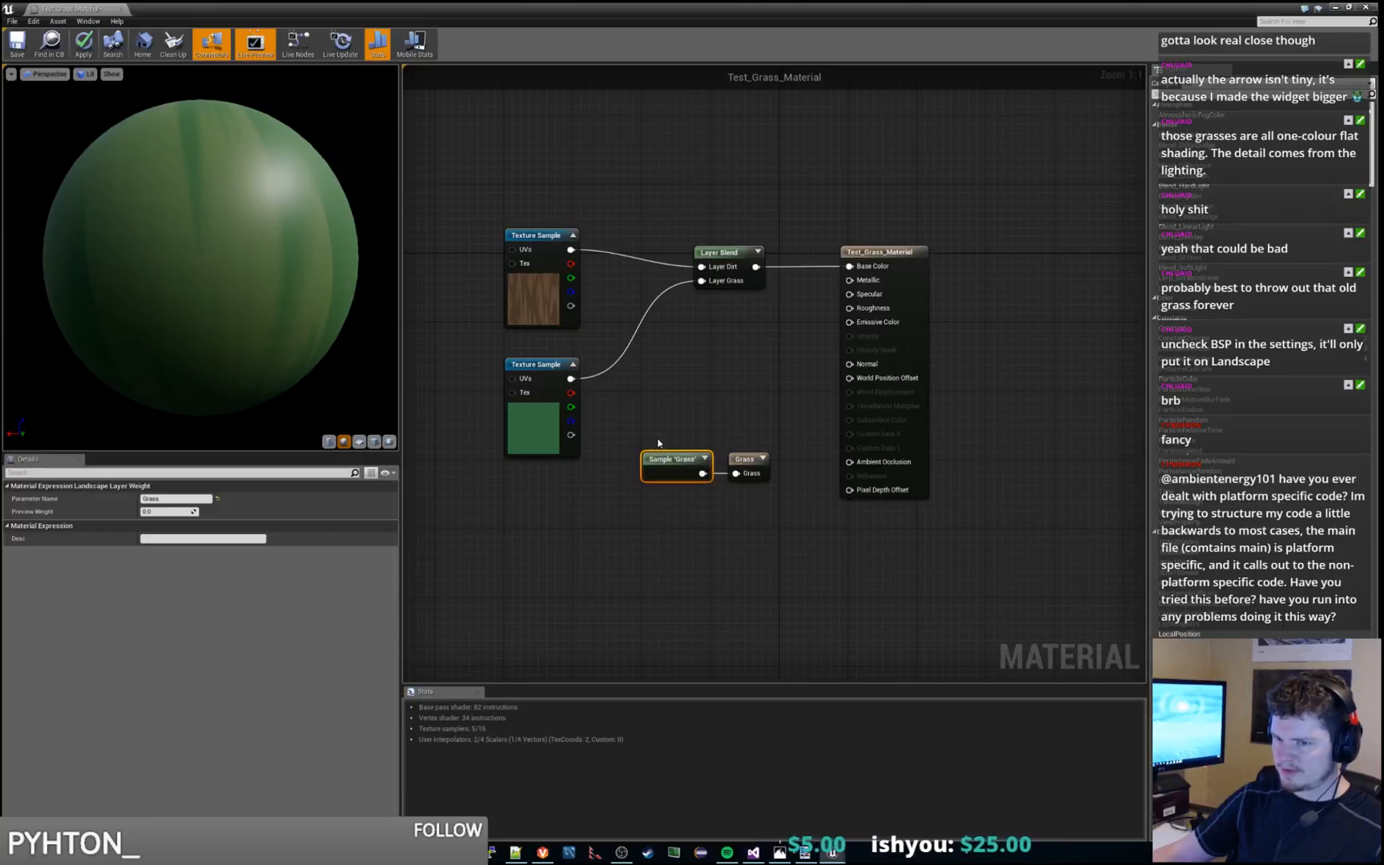
left_click(661, 438)
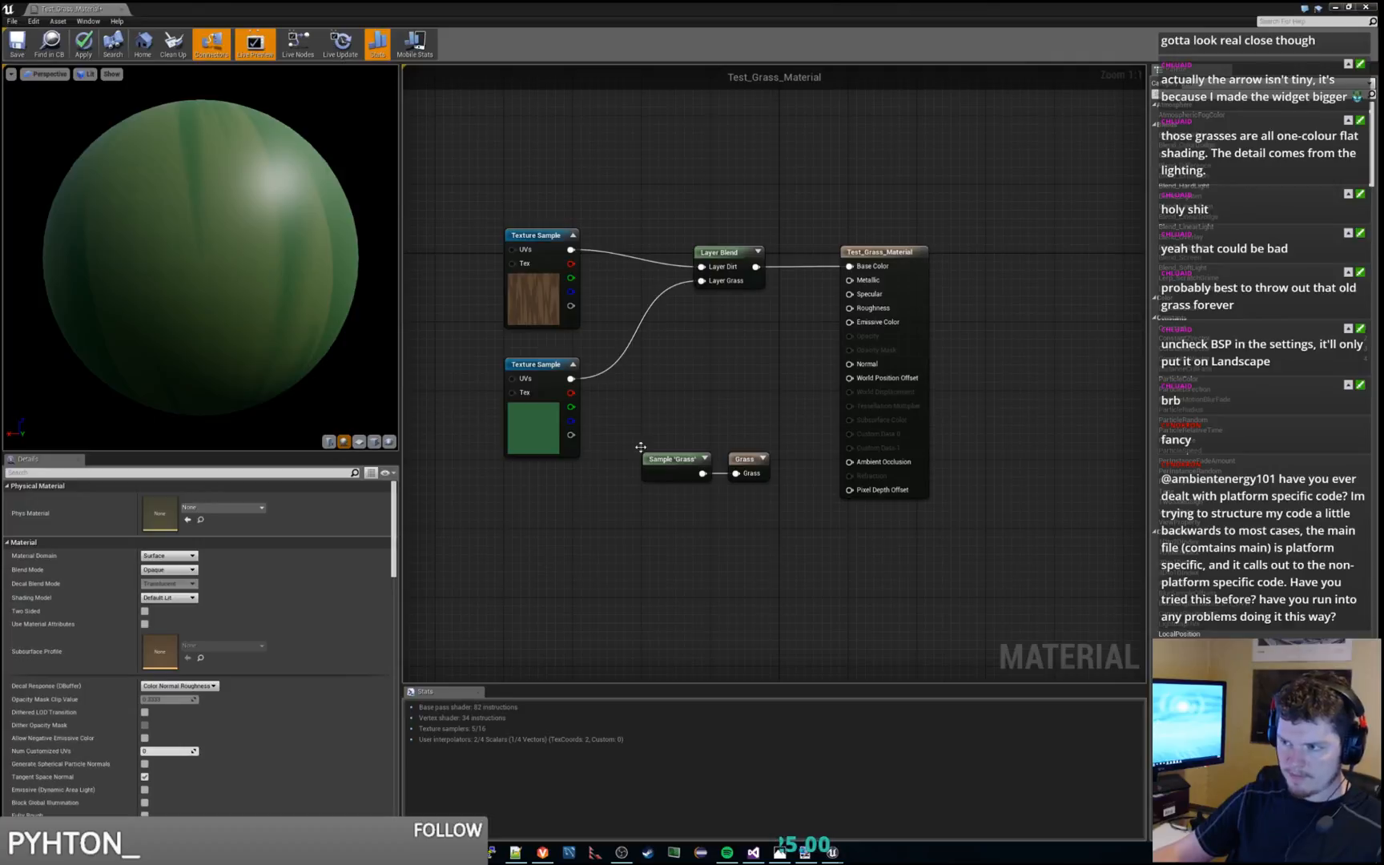
Try a preview weight of 1 on the Grass layer sample and set it back to 0
left_click(680, 460)
left_click(175, 511)
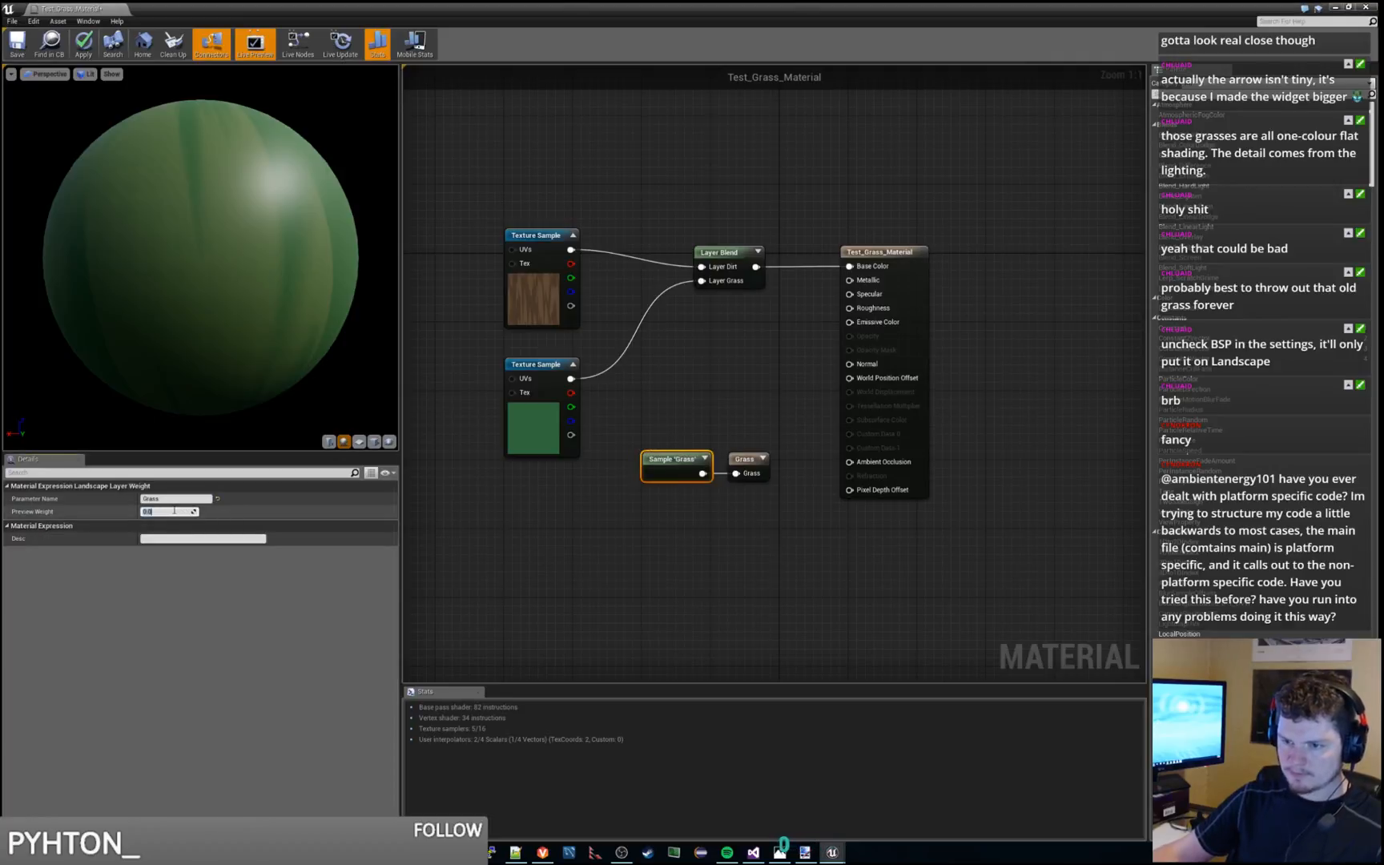
type("1")
key("Return")
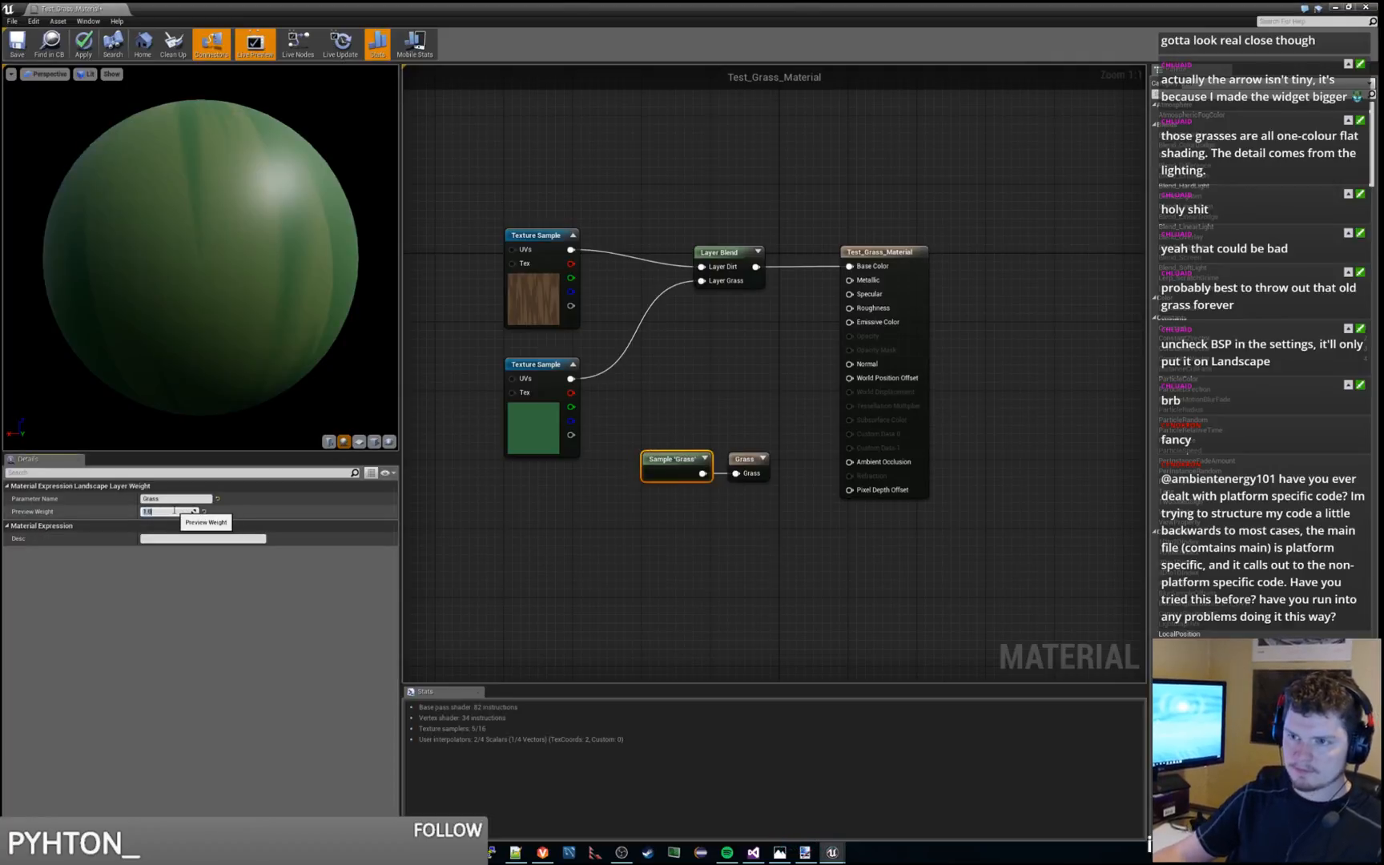
type("0")
key("Return")
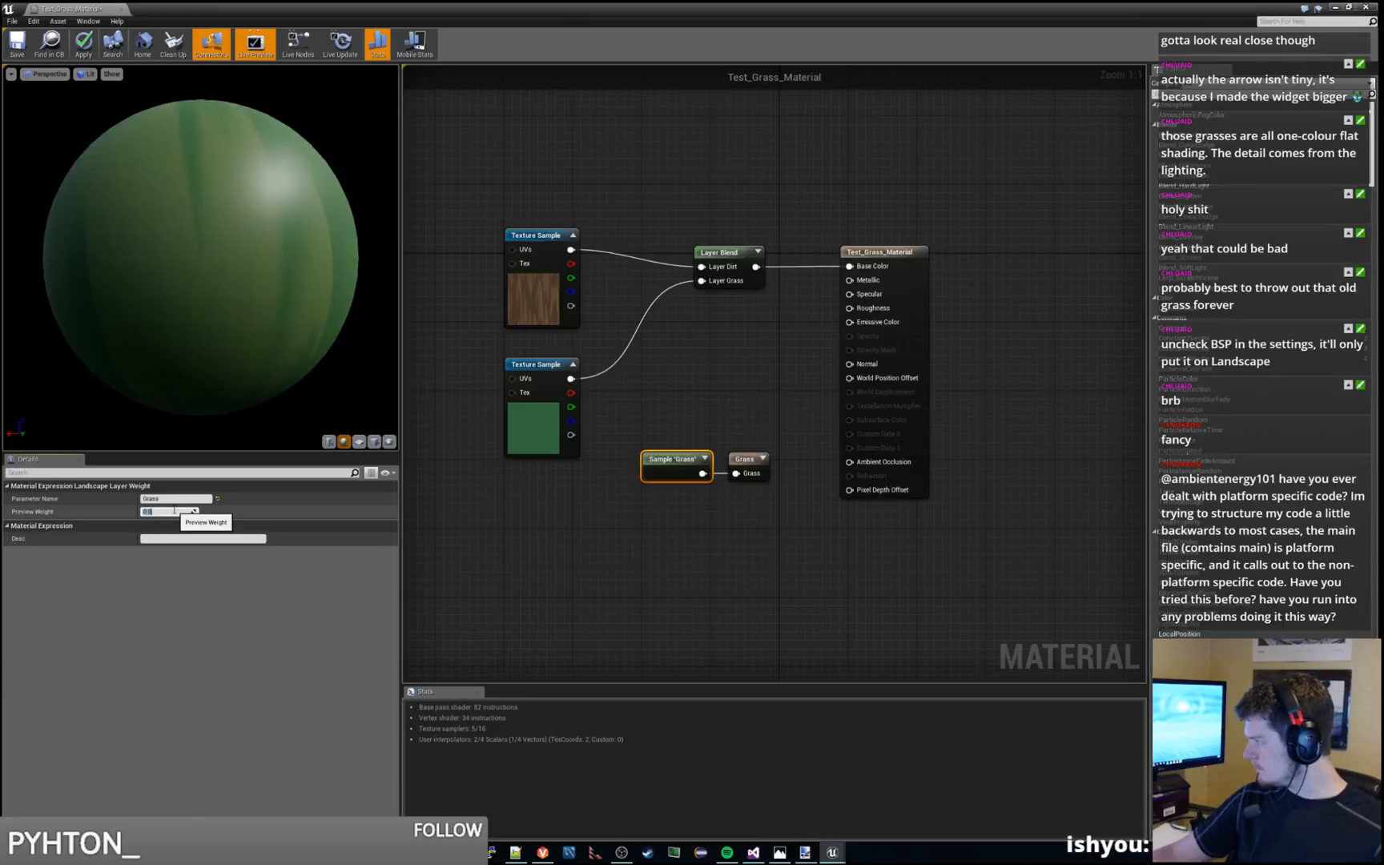
Apply and save Test_Grass_Material, checking out the M_GL_reedy_01 material from source control
left_click(559, 521)
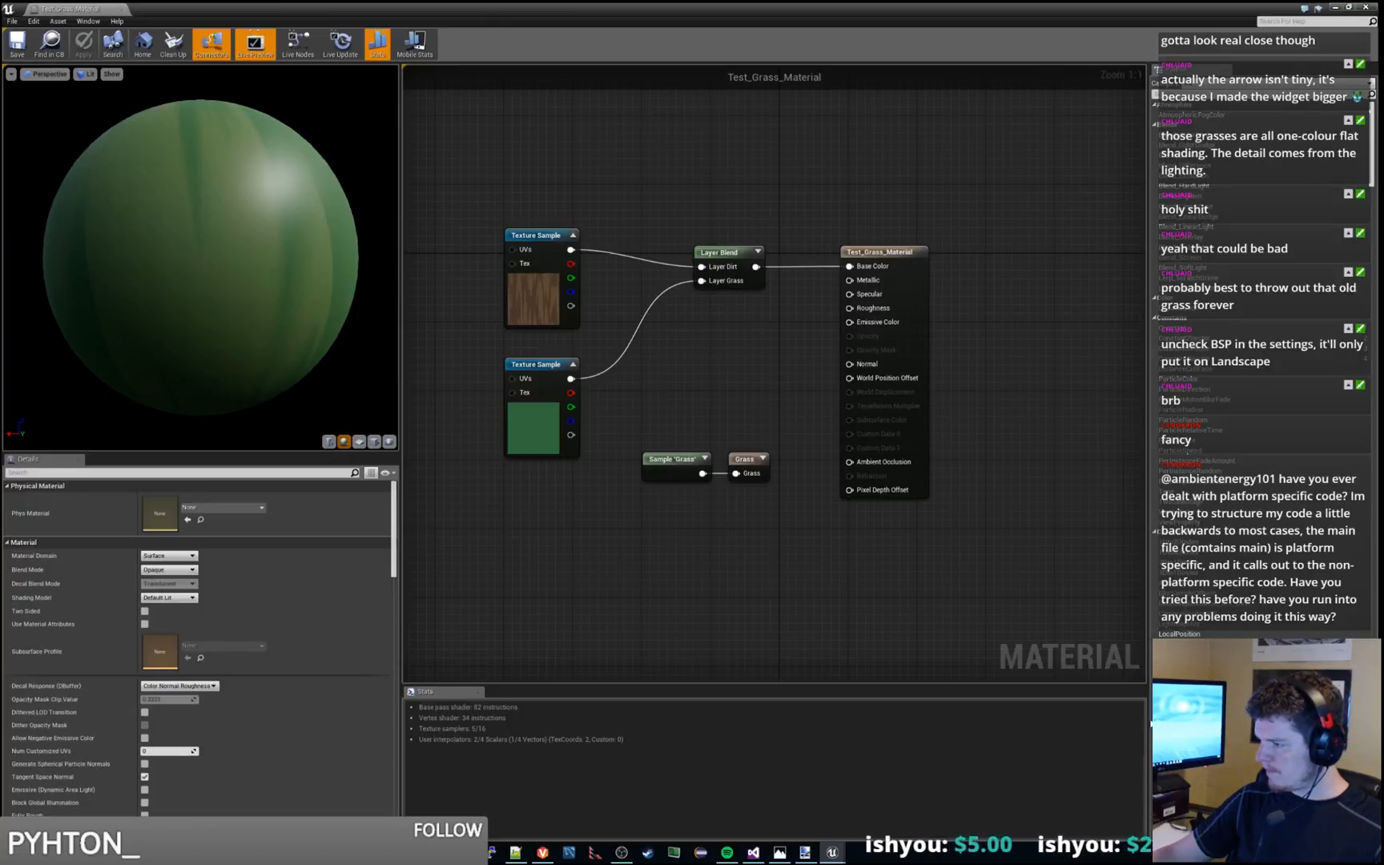
key("ctrl+s")
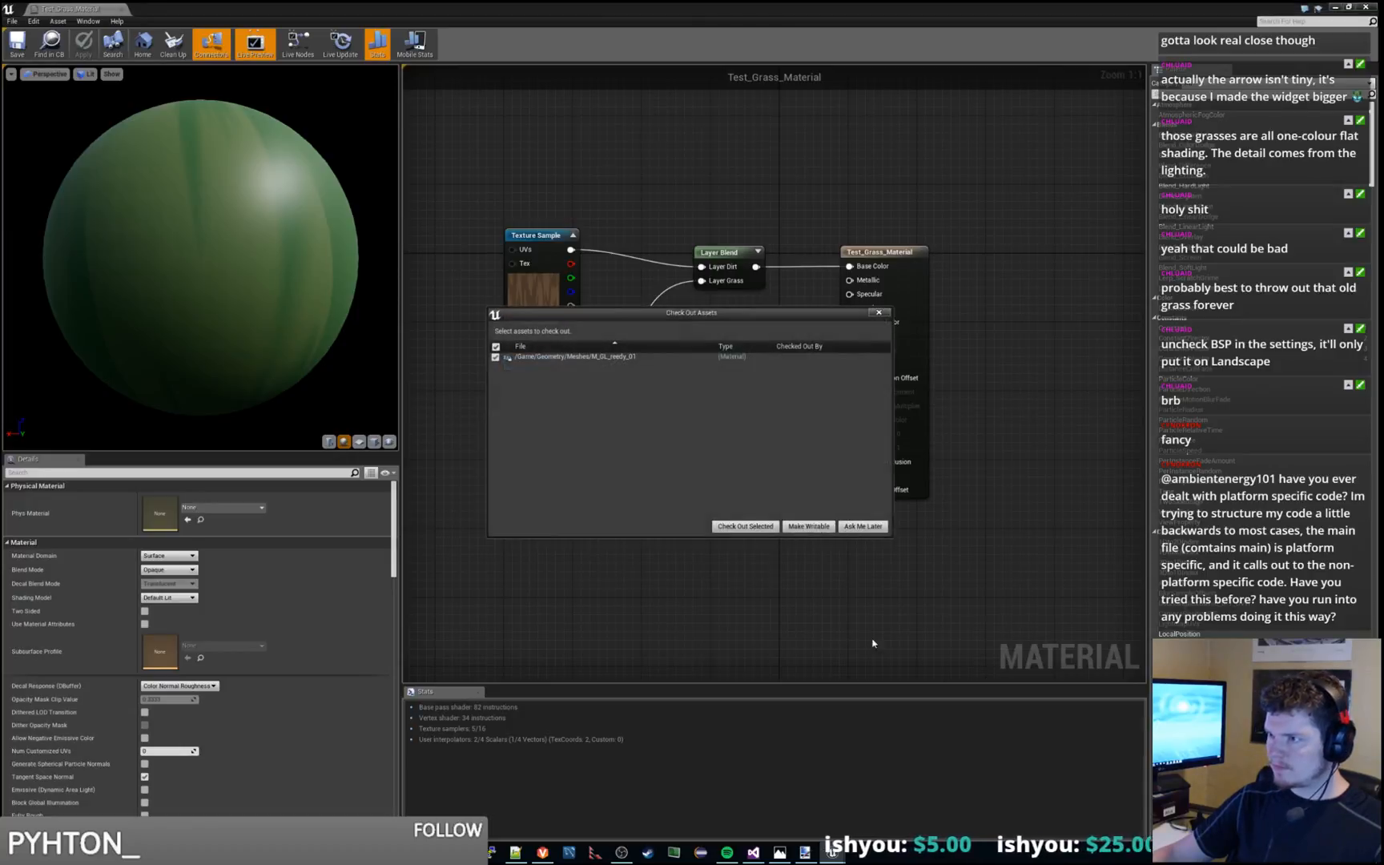
left_click(745, 526)
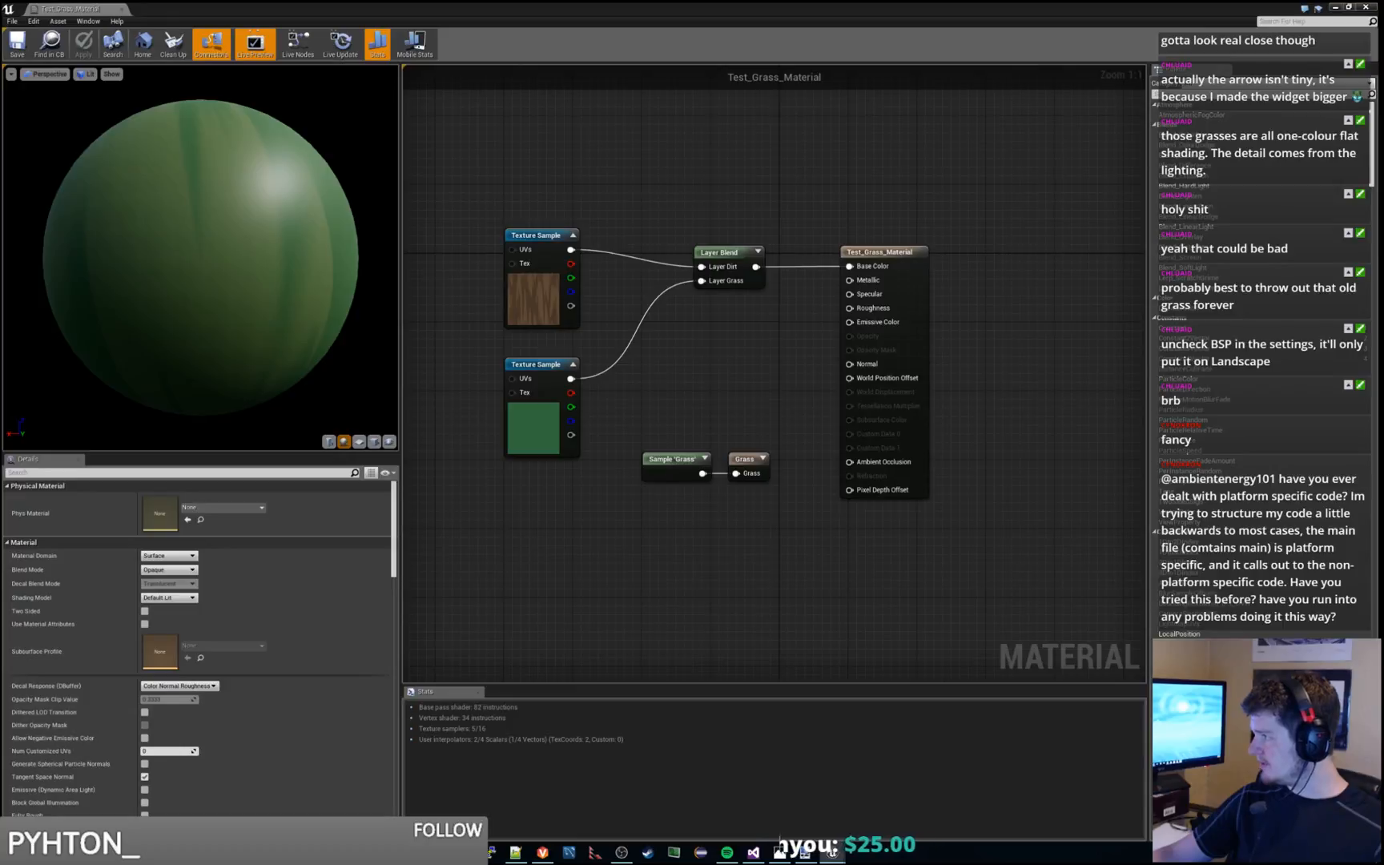
Locate the Test_Grass grass type assigned to the material's grass output and open it for editing
left_click(747, 460)
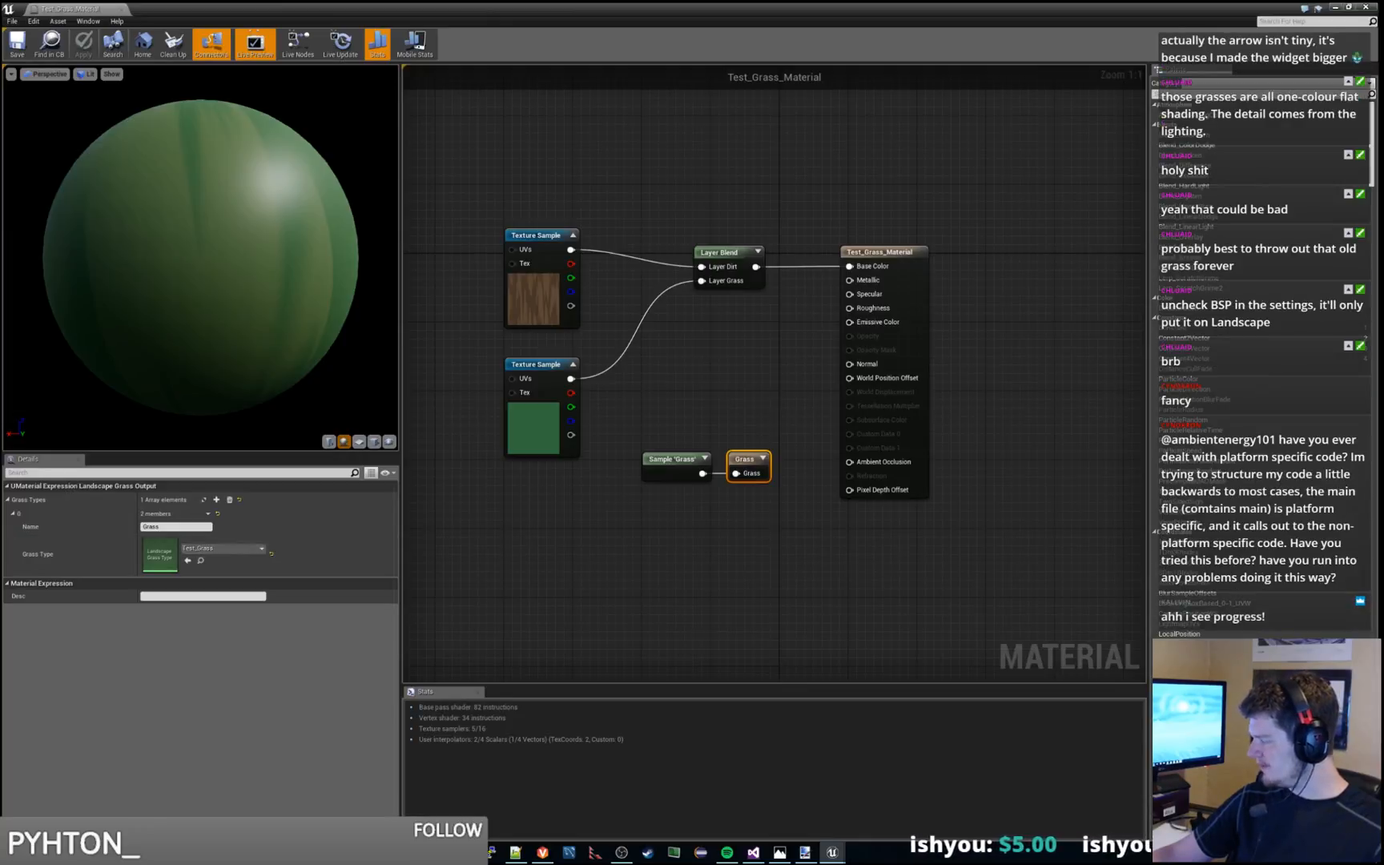
left_click(200, 561)
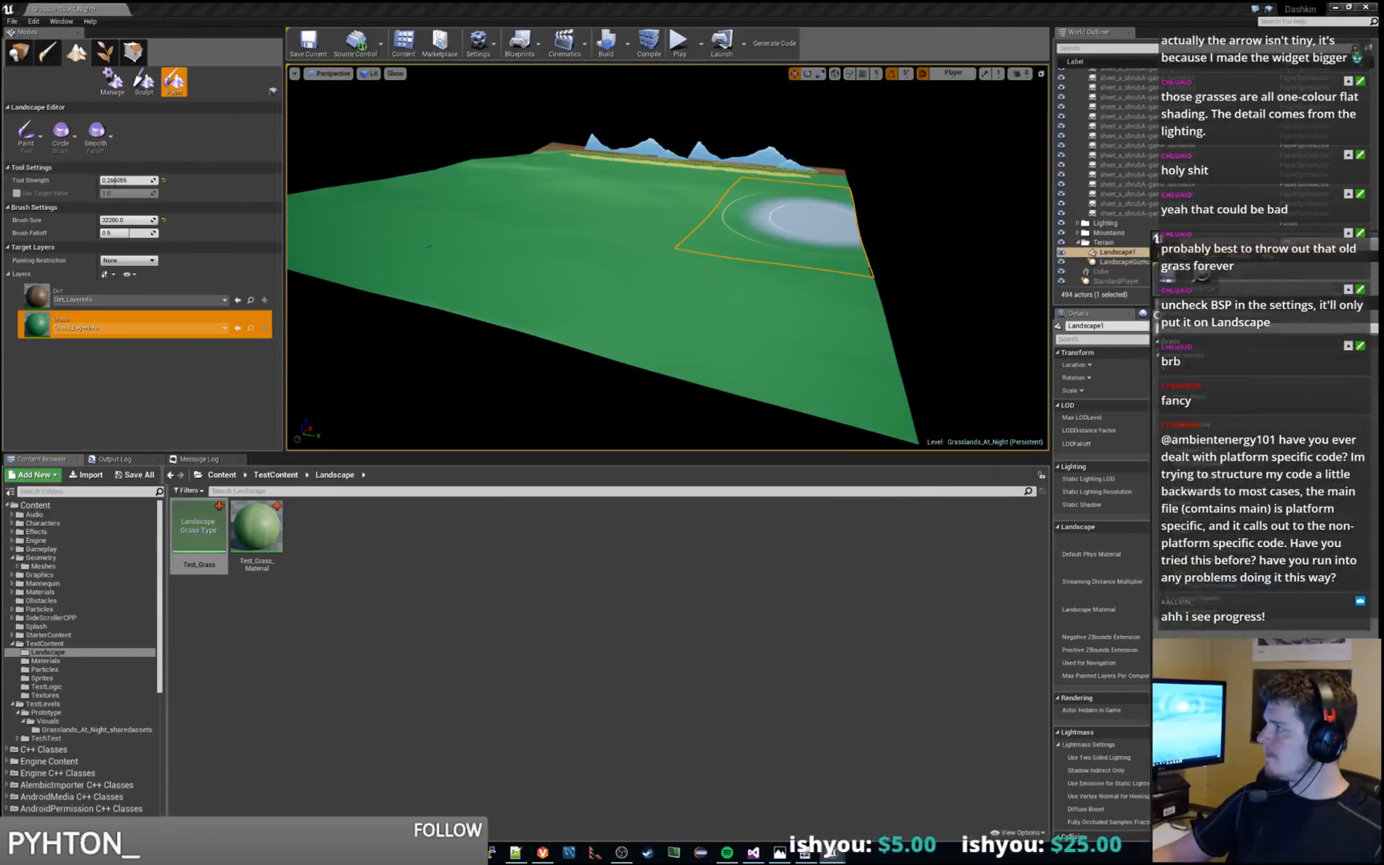
double_click(199, 531)
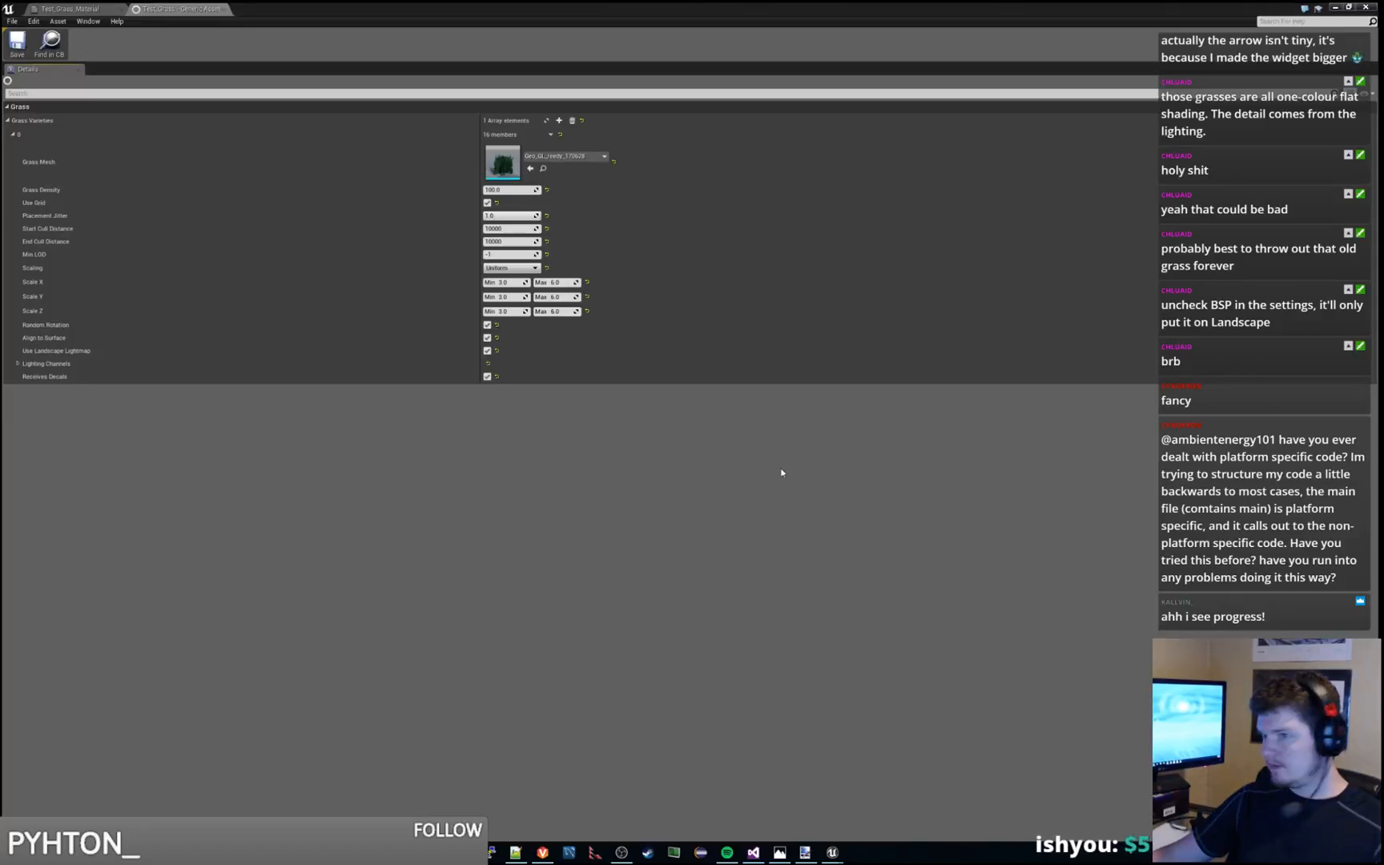
Set the Grass Density of the Test_Grass type's grass variety to 400 and return to the level
left_click(513, 189)
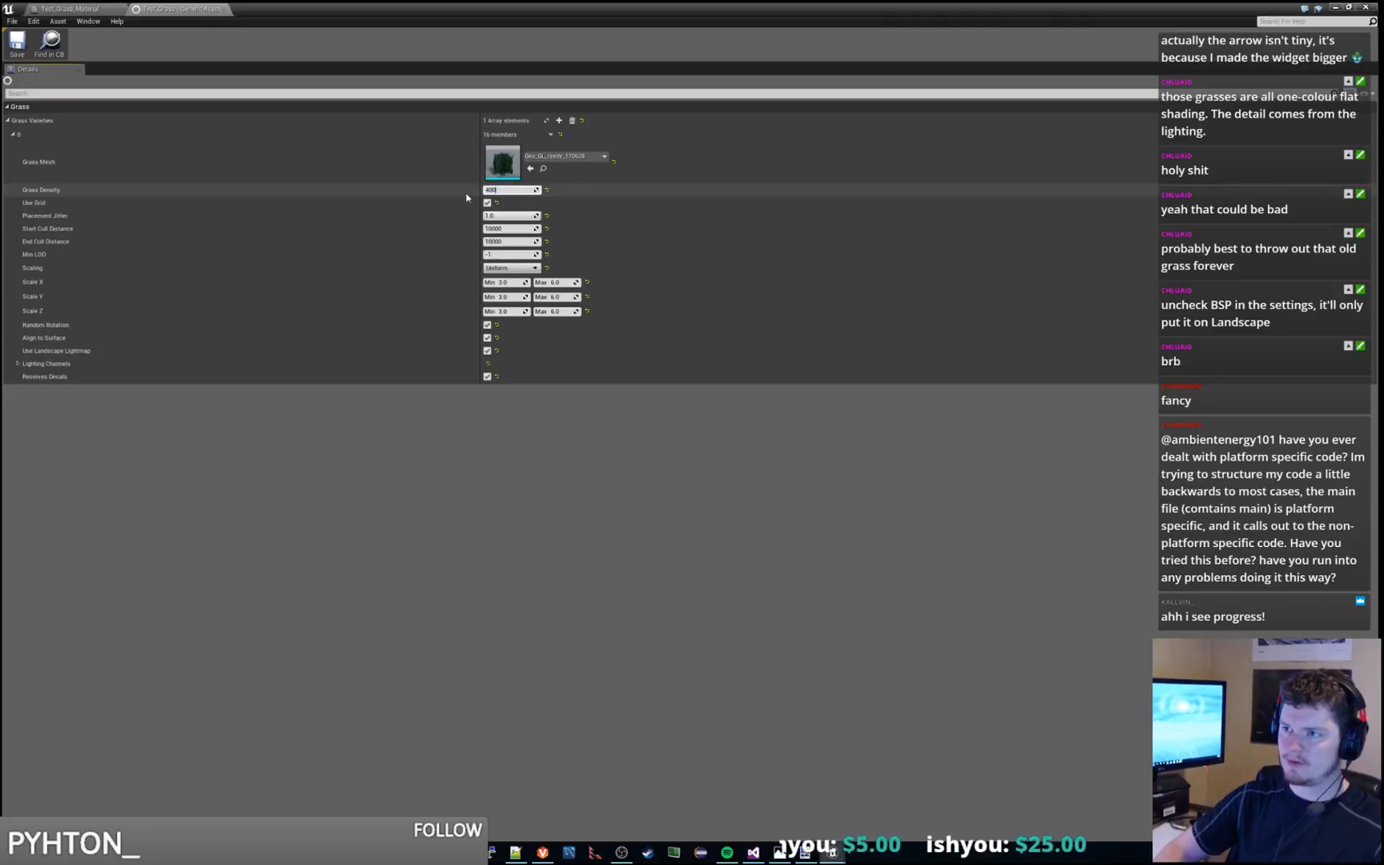
key("Return")
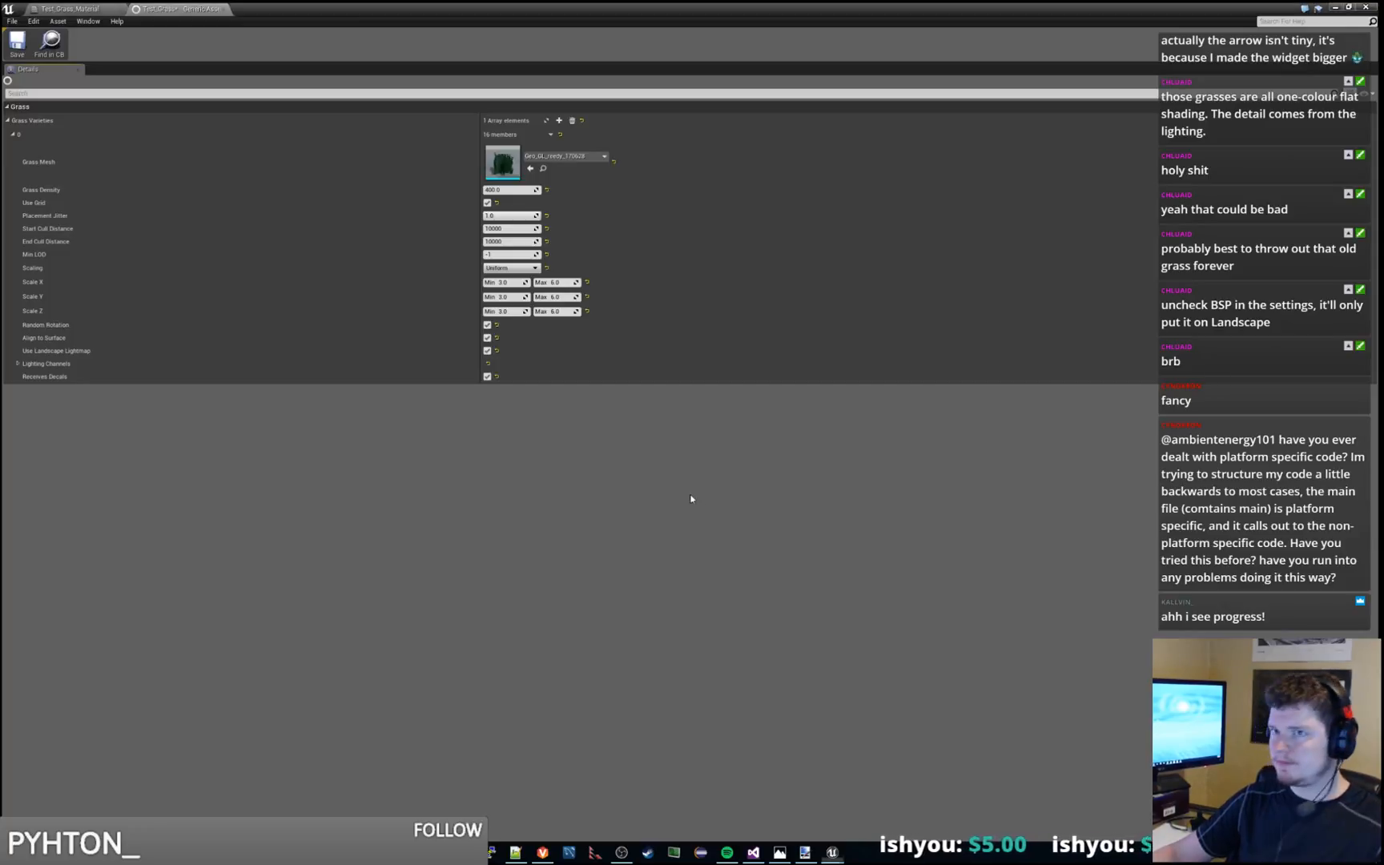
double_click(431, 7)
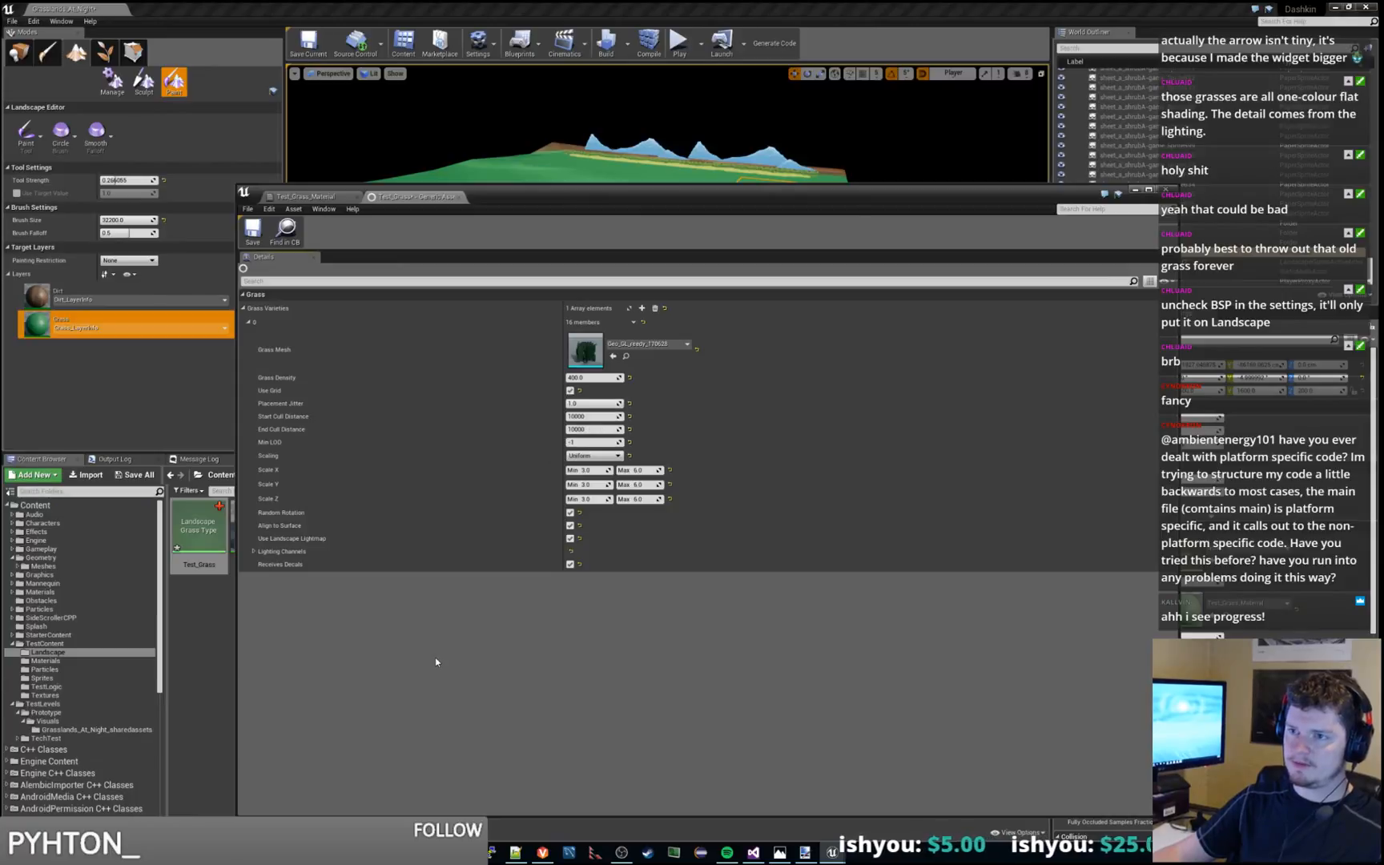
left_click(1136, 190)
left_click(522, 318)
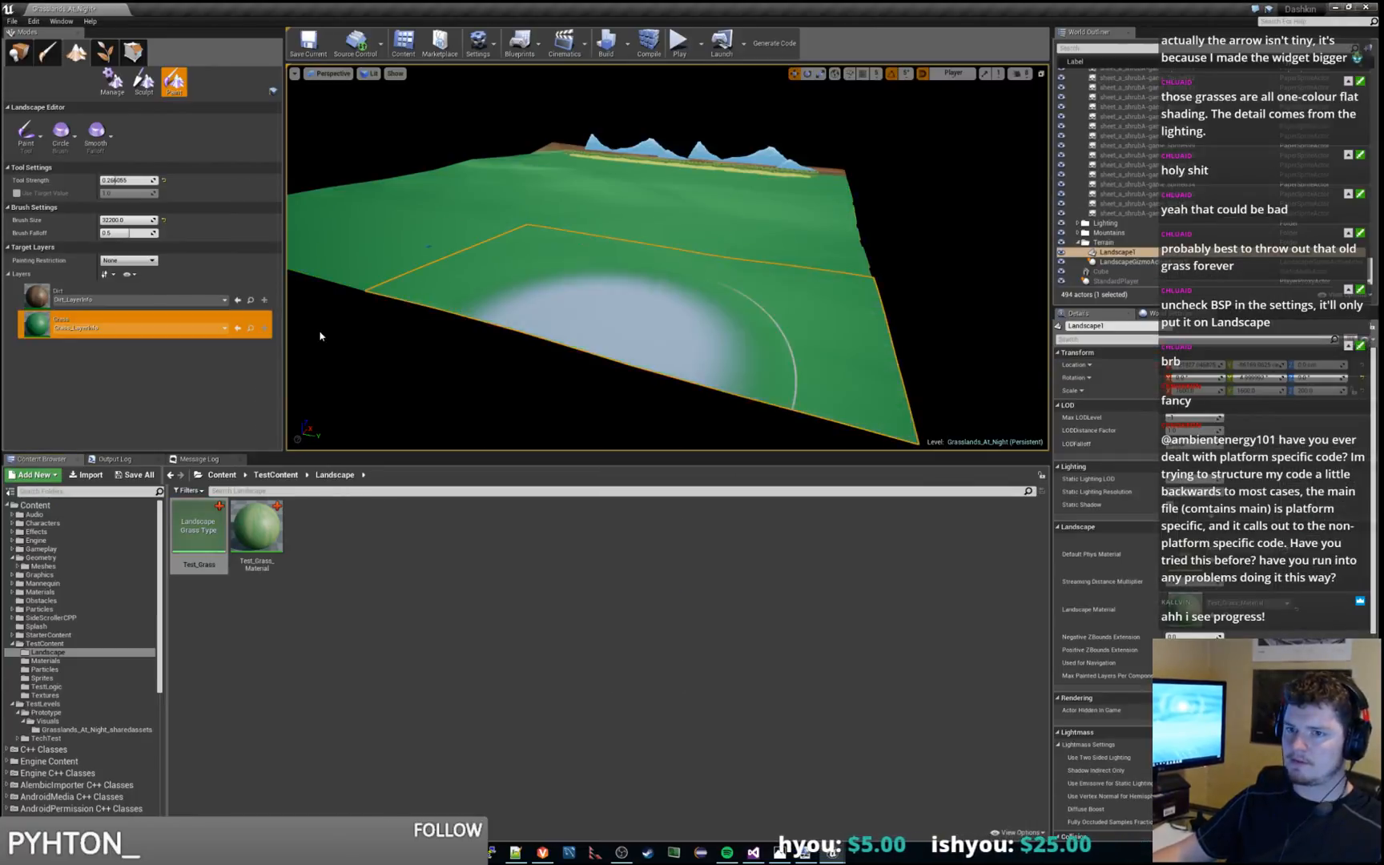
Locate the Grass layer's info asset, check it beside Dirt_LayerInfo, and keep Grass as the target paint layer
left_click(250, 328)
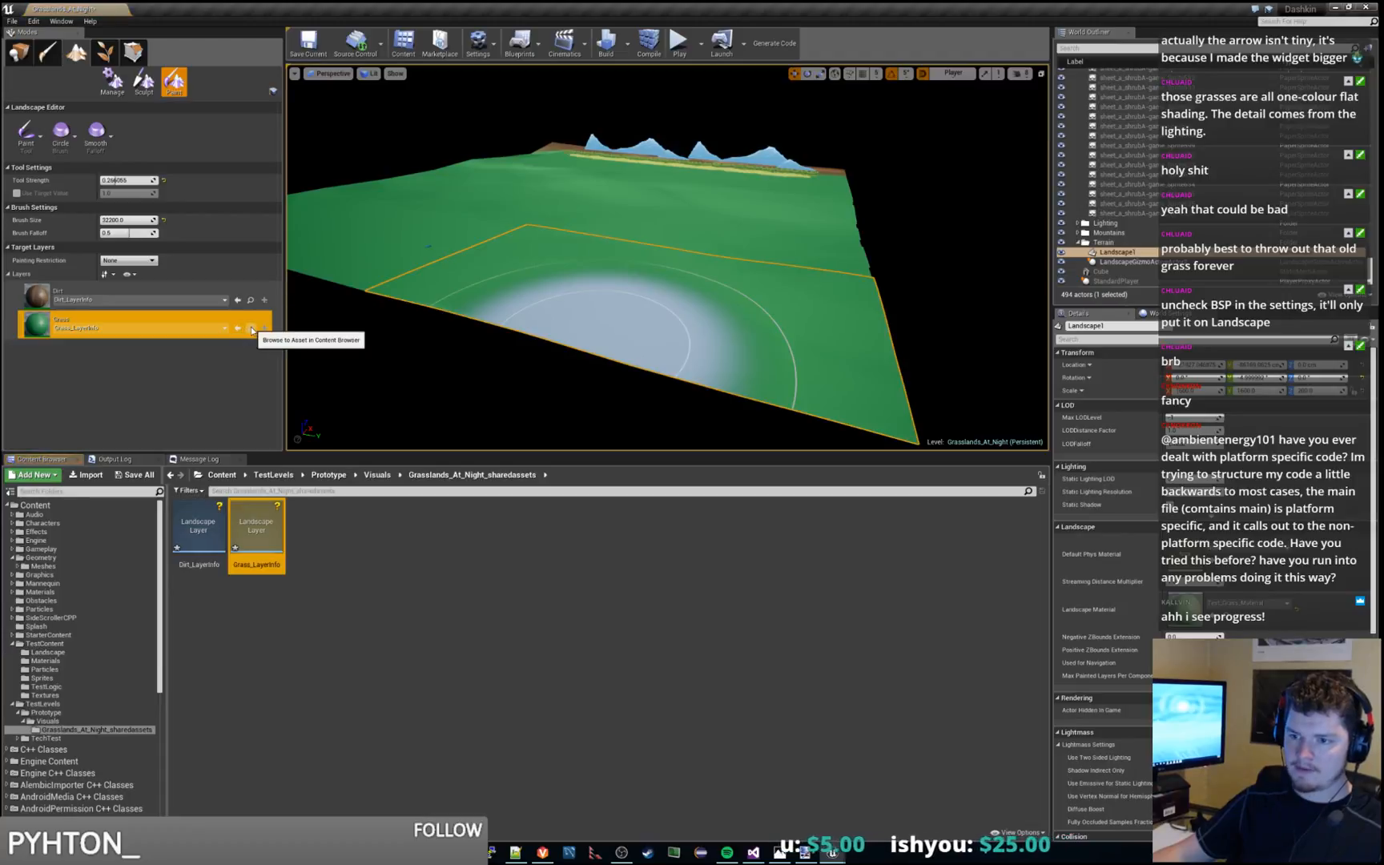
left_click(265, 332)
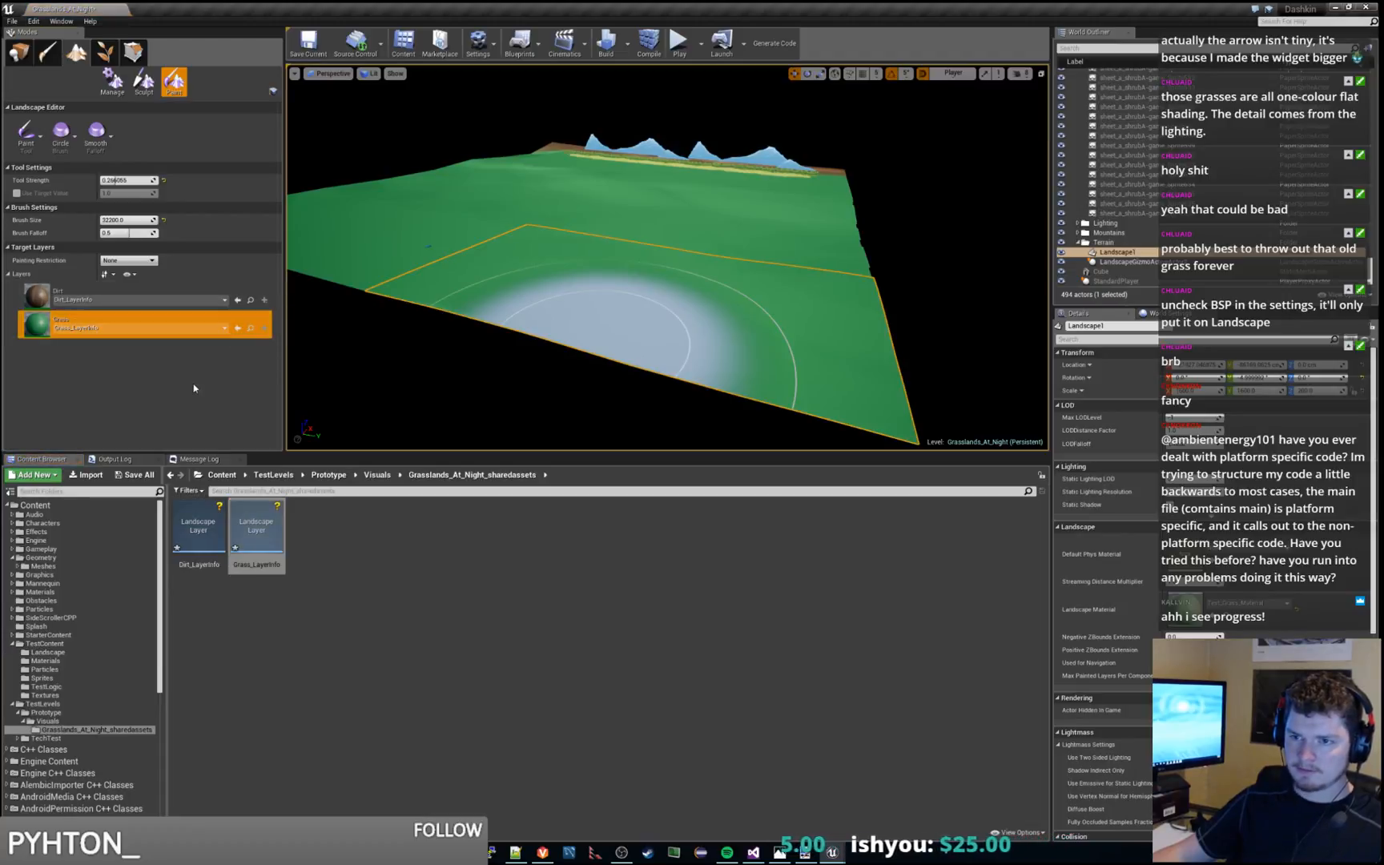
left_click(266, 533)
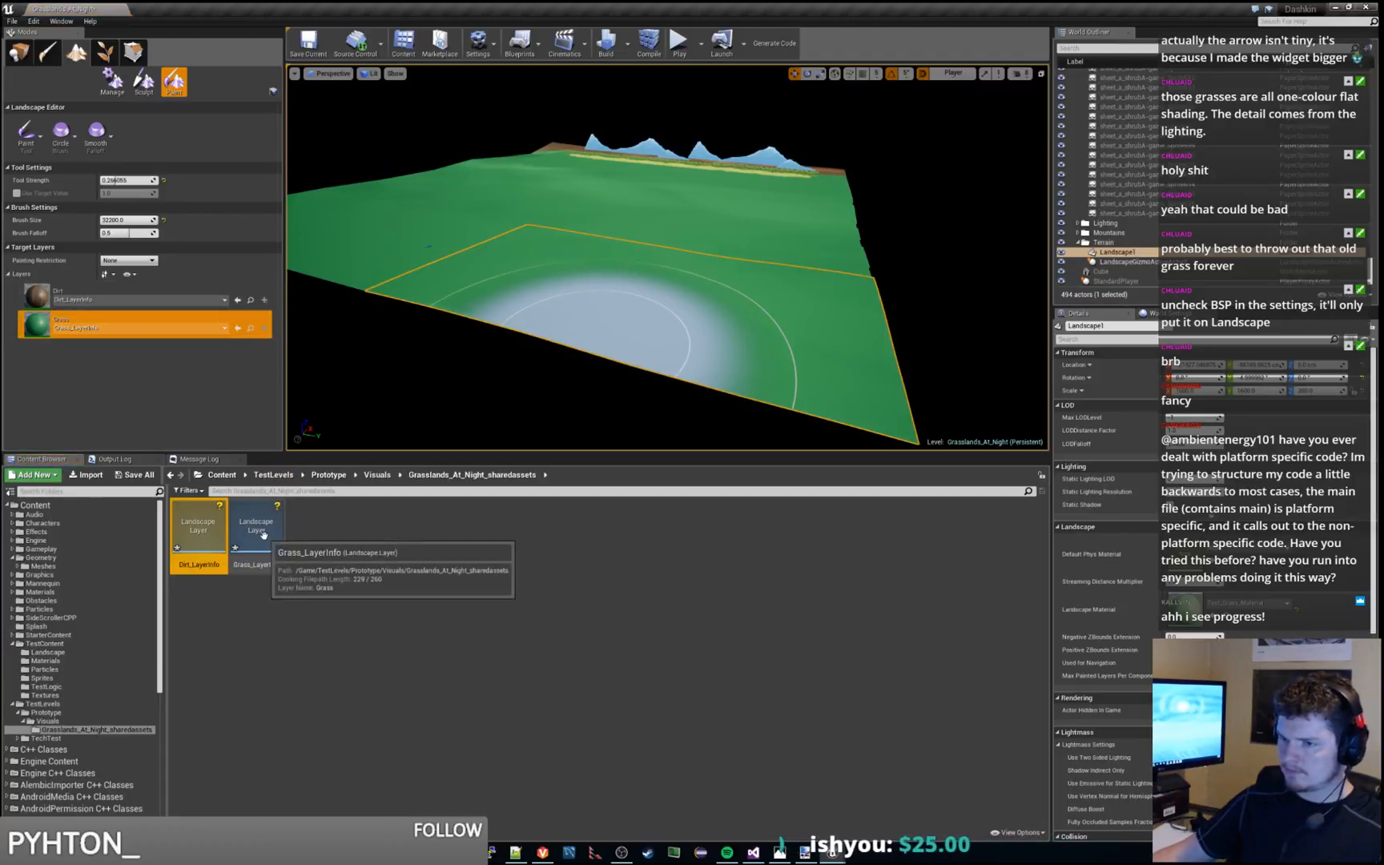
left_click(110, 295)
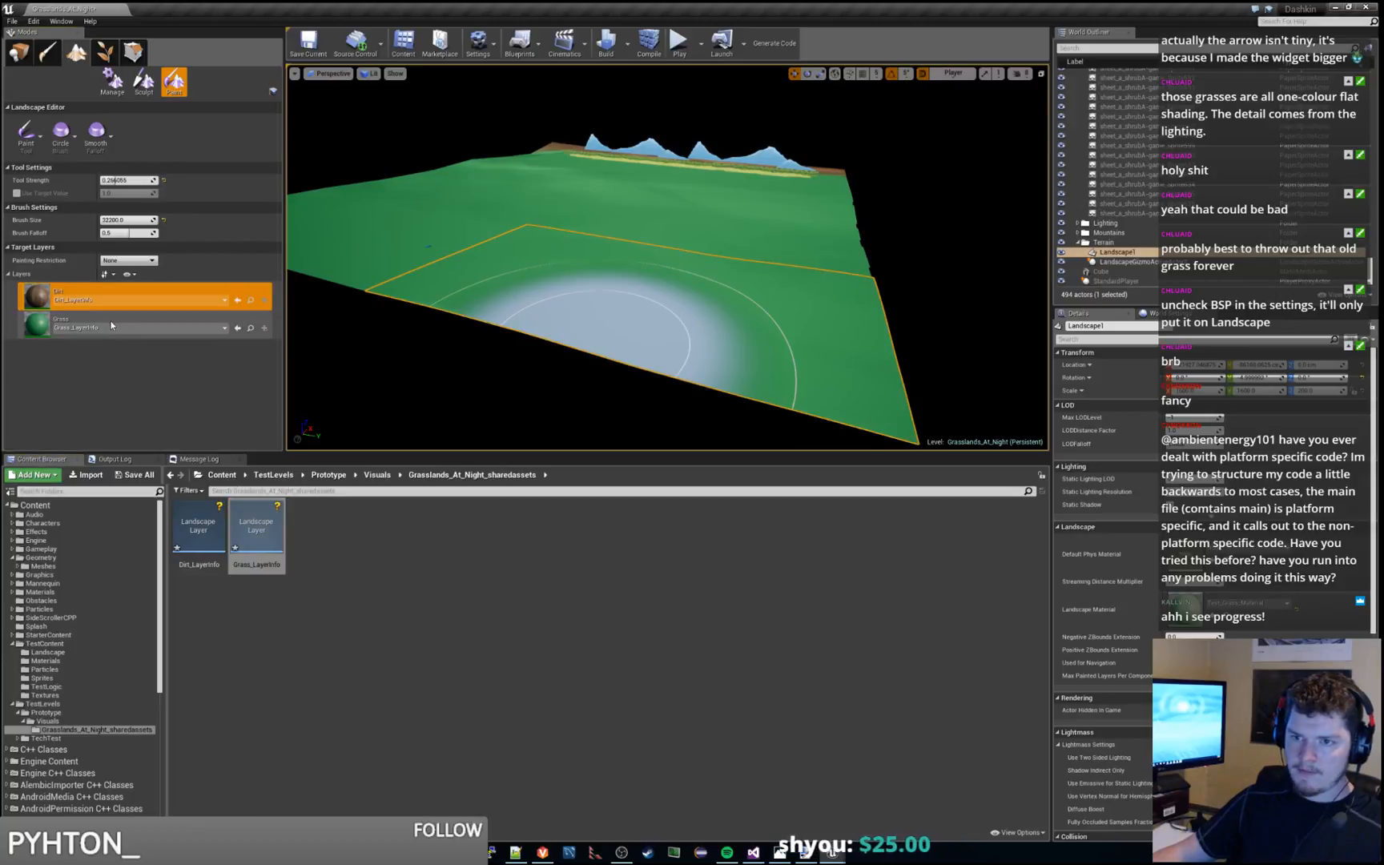
left_click(112, 326)
Playtest the level, running the character both ways across the landscape to examine the spawned grass, and end the session
left_click(679, 44)
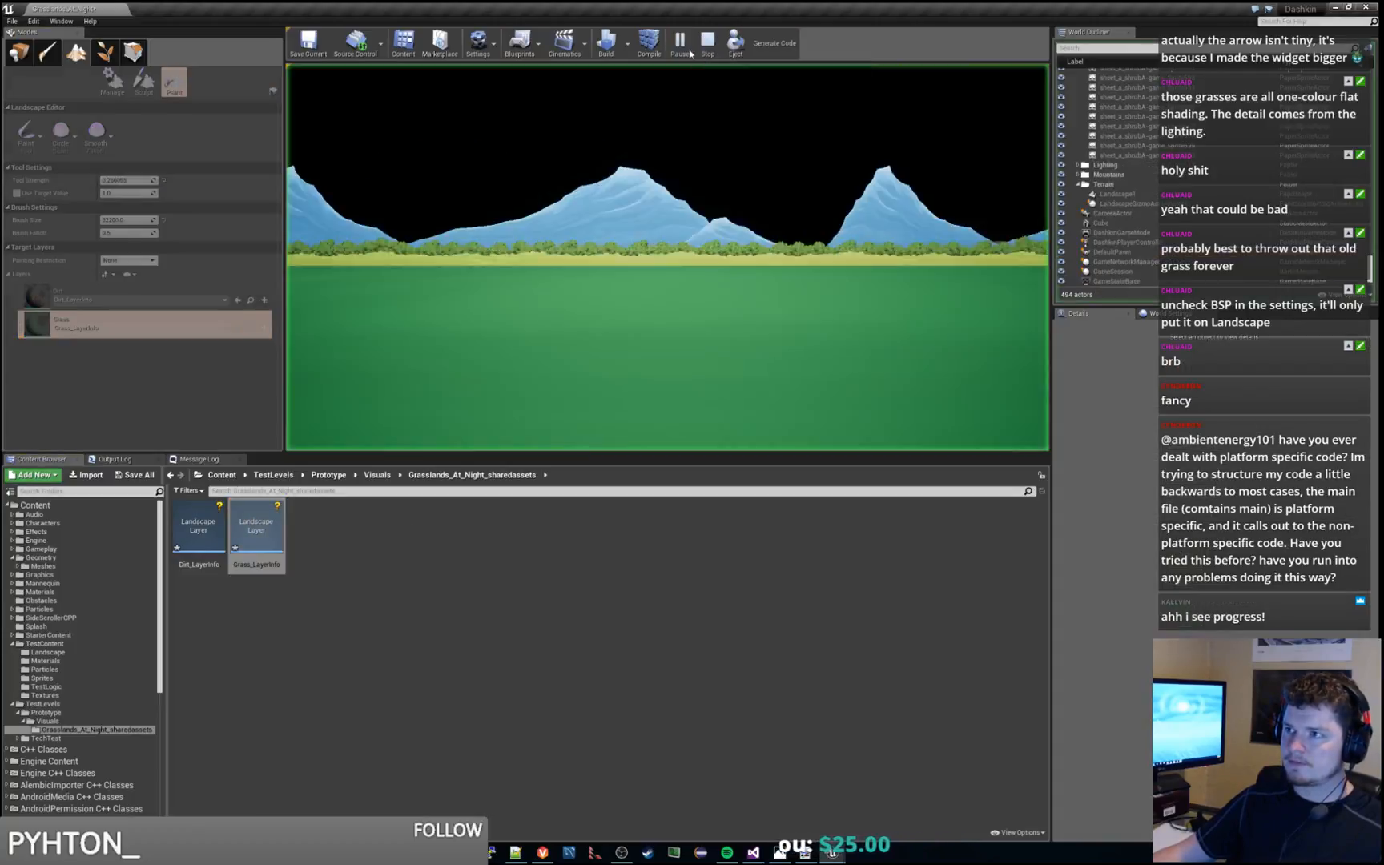
left_click(662, 266)
key("d")
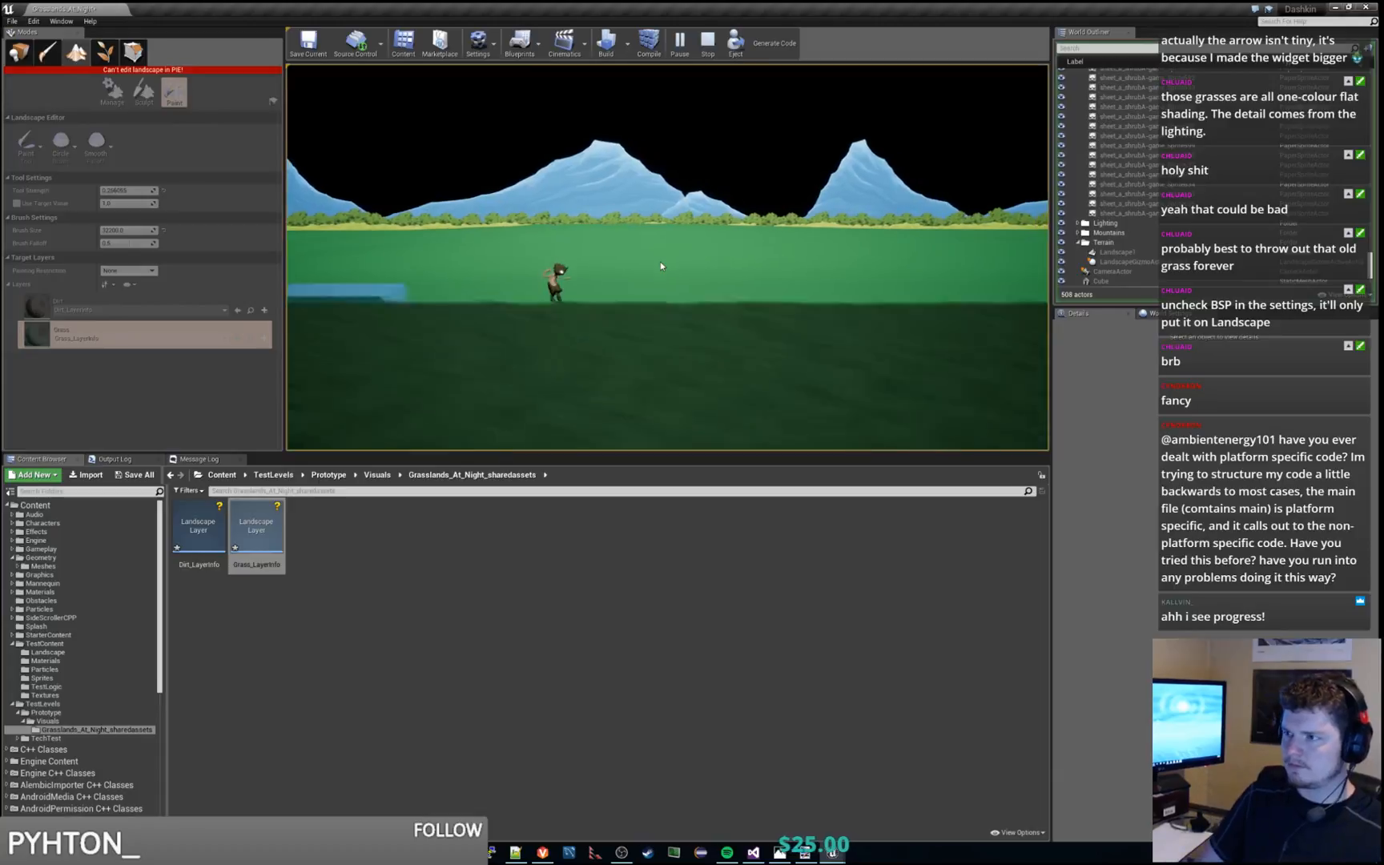
key("d")
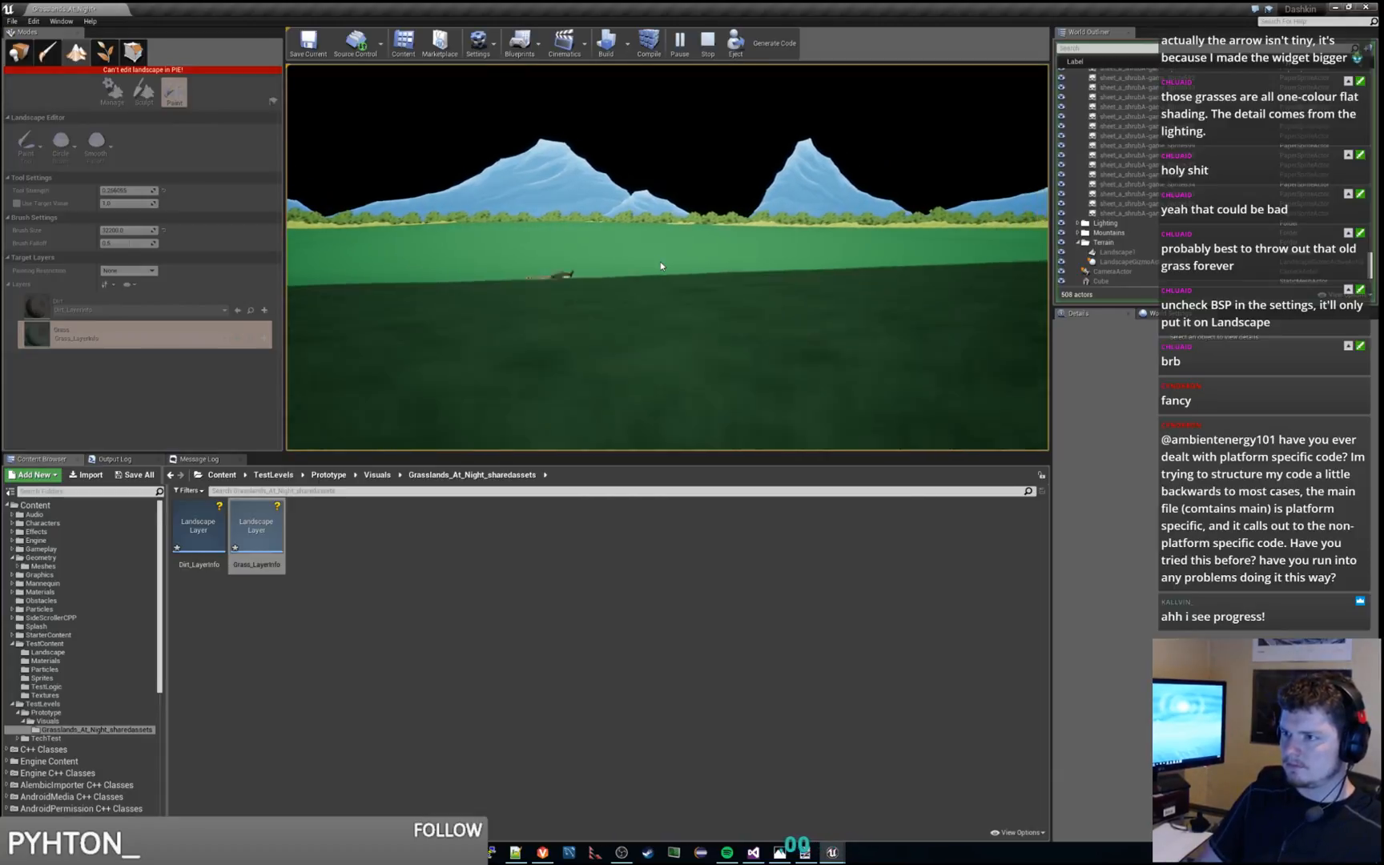
key("d")
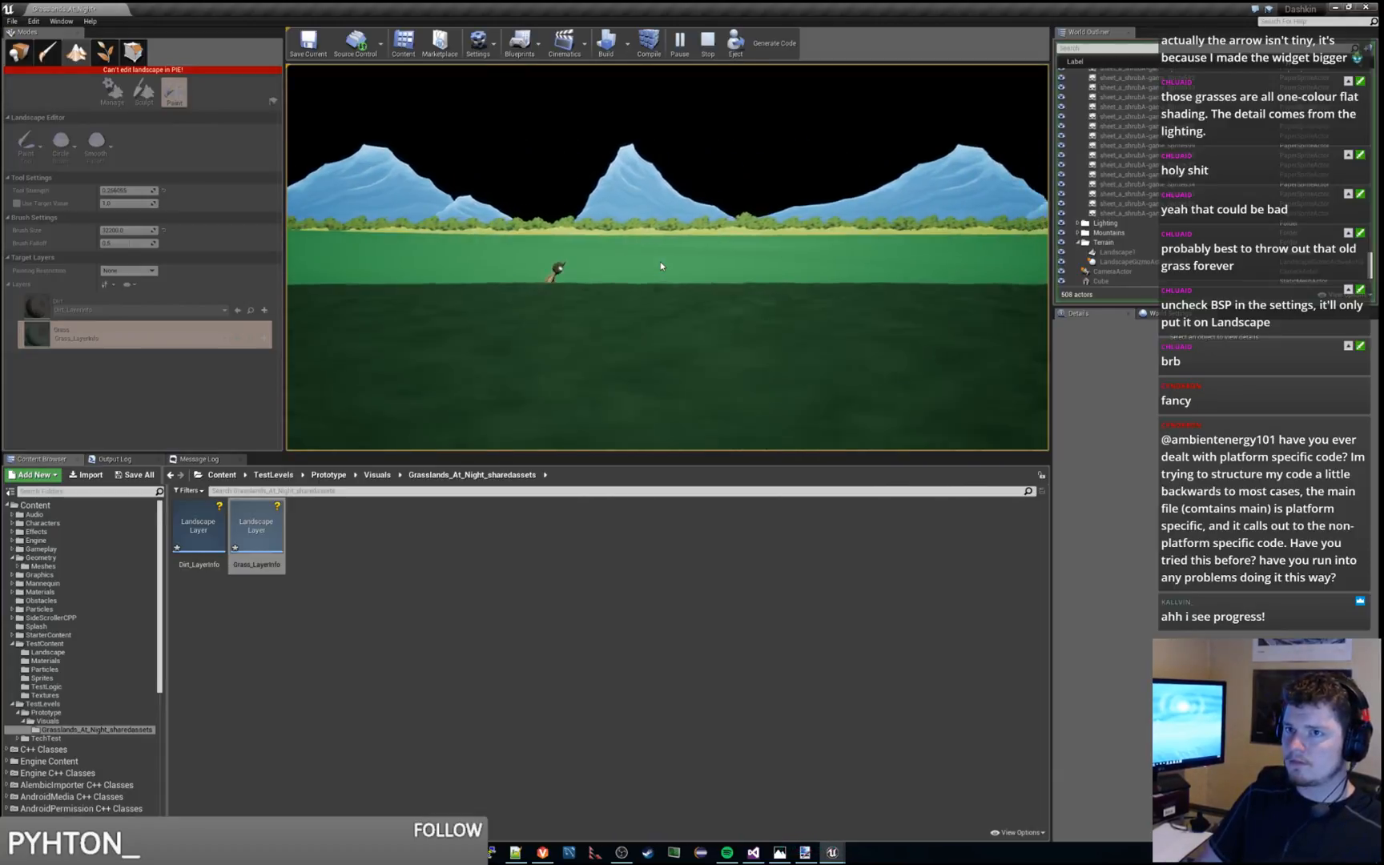
key("d")
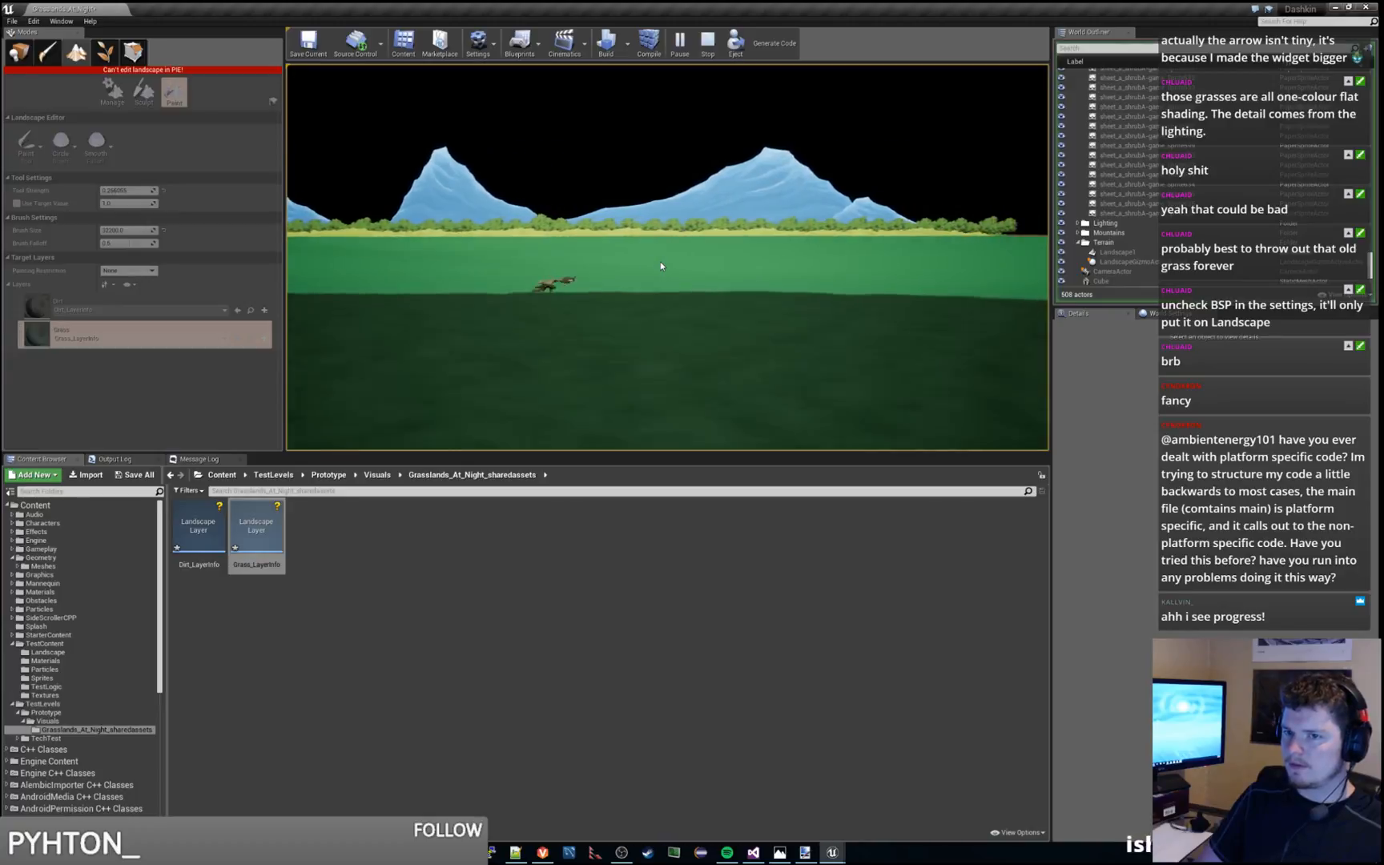
key("d")
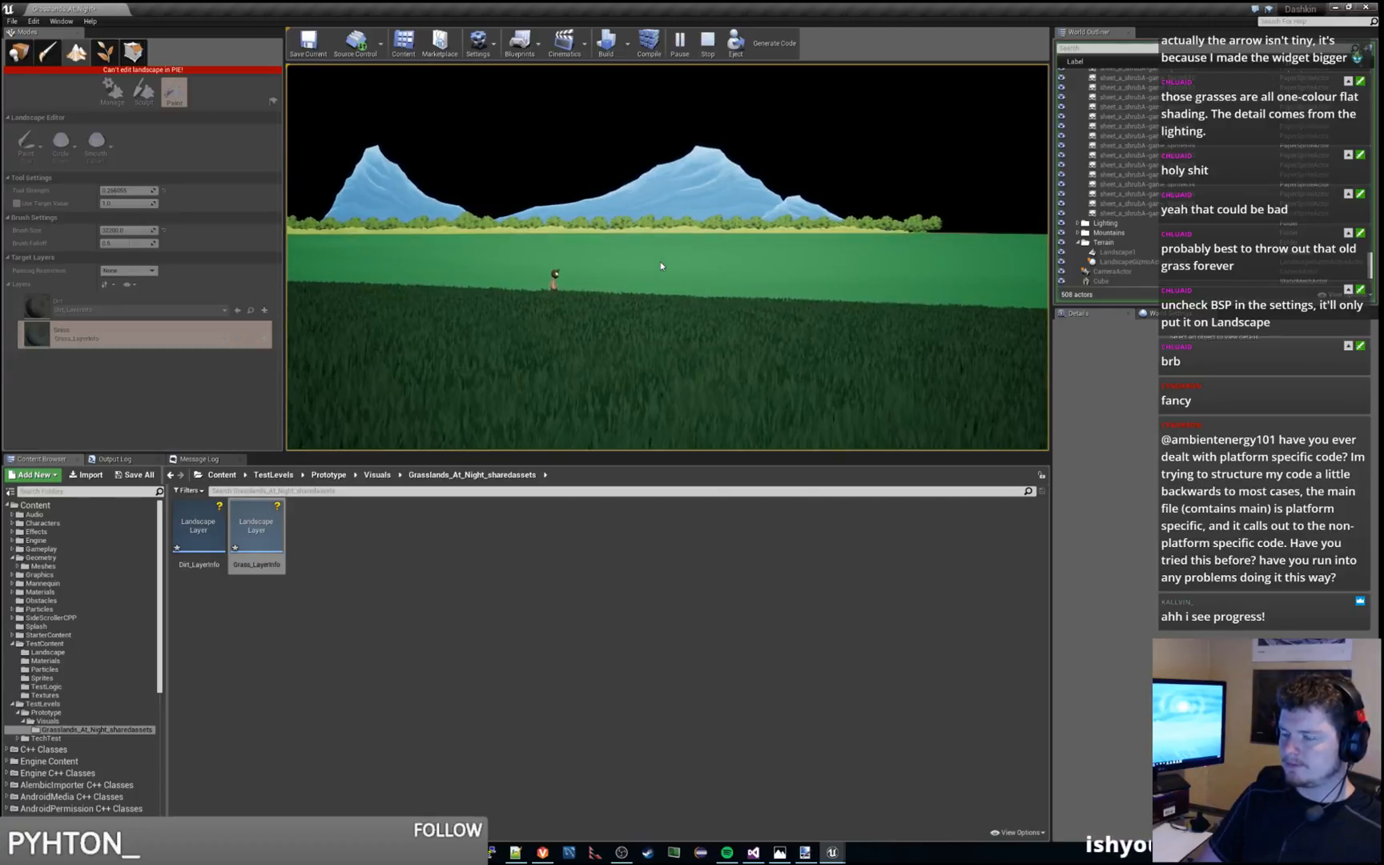
key("d")
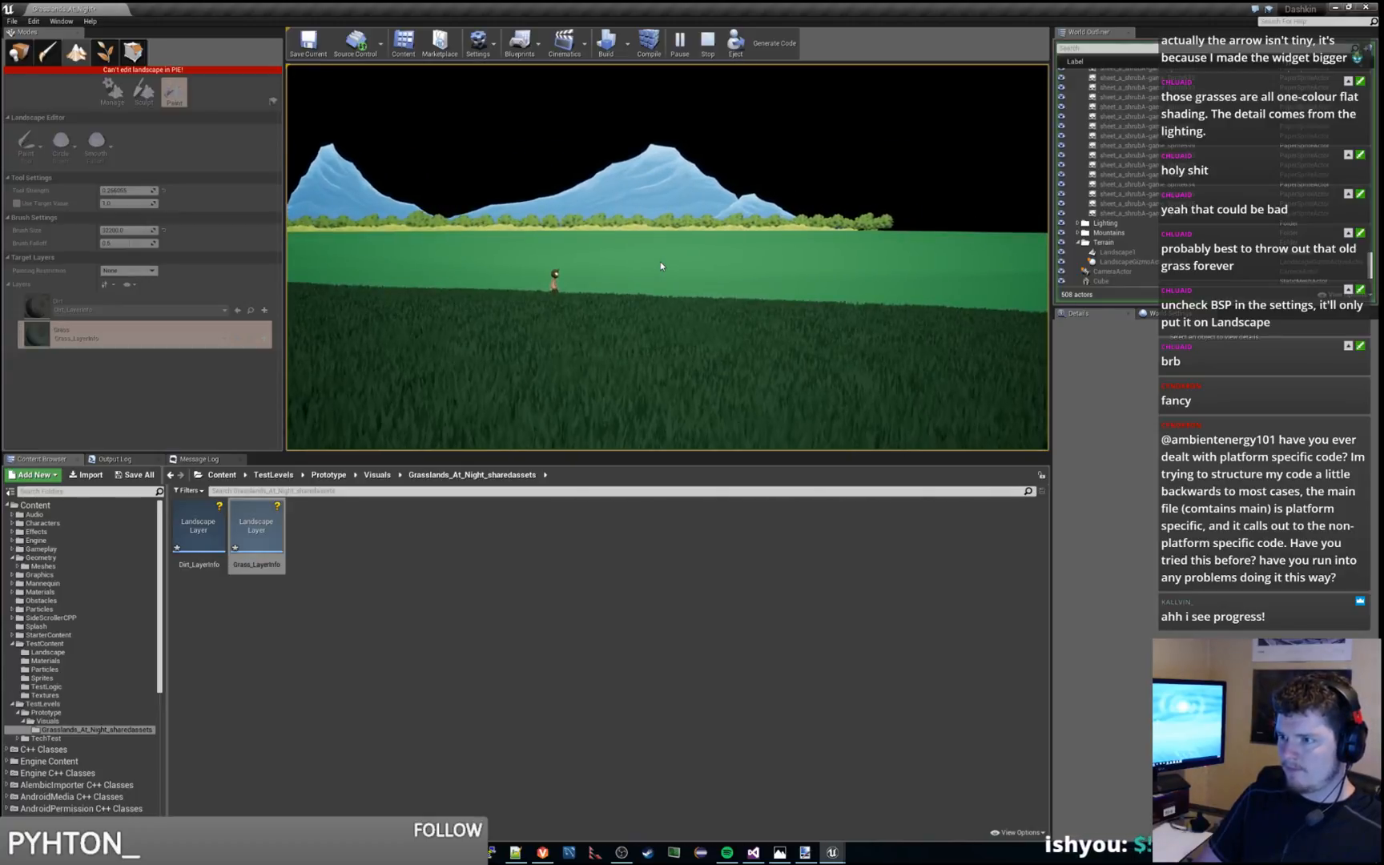
key("d")
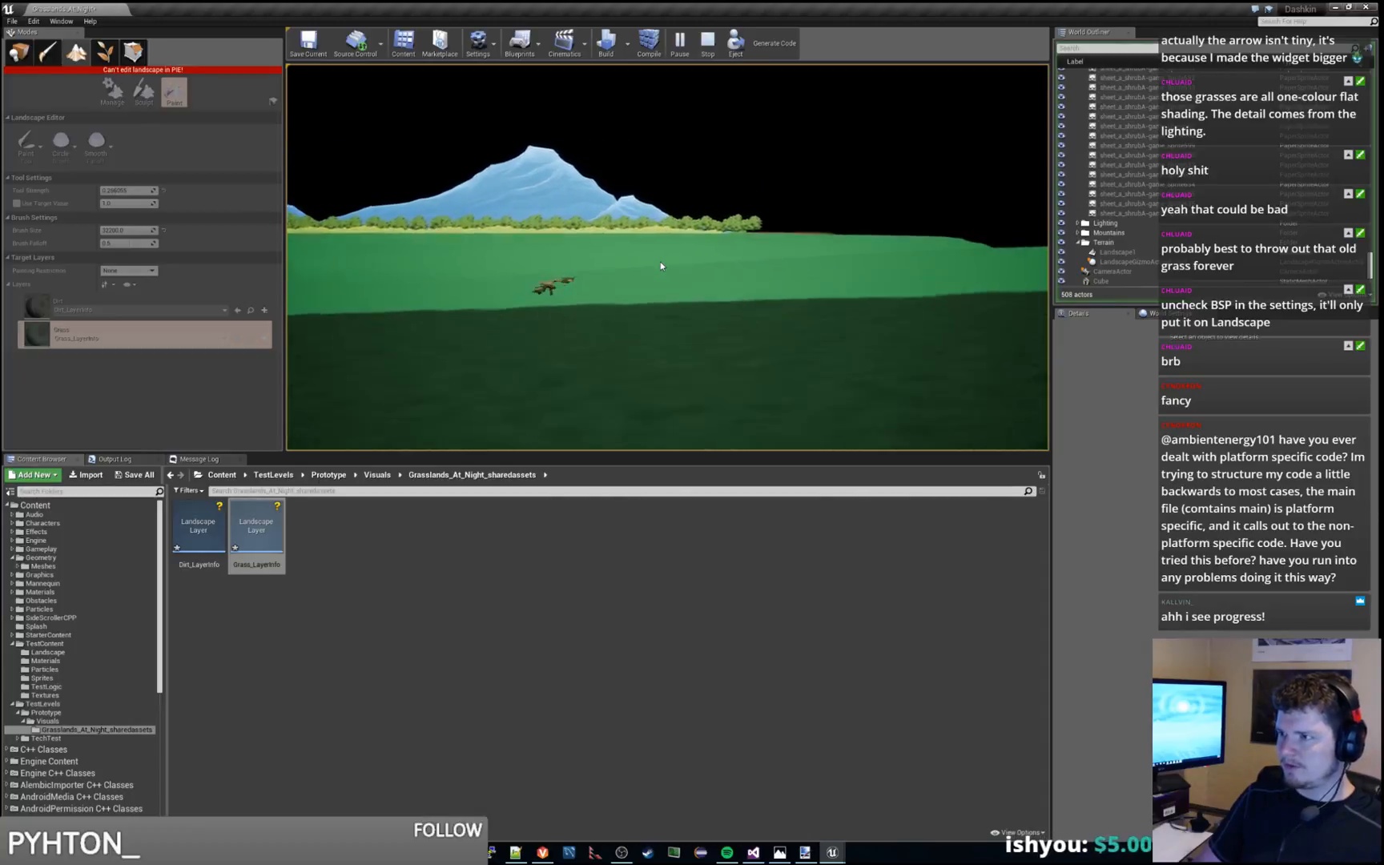
key("d")
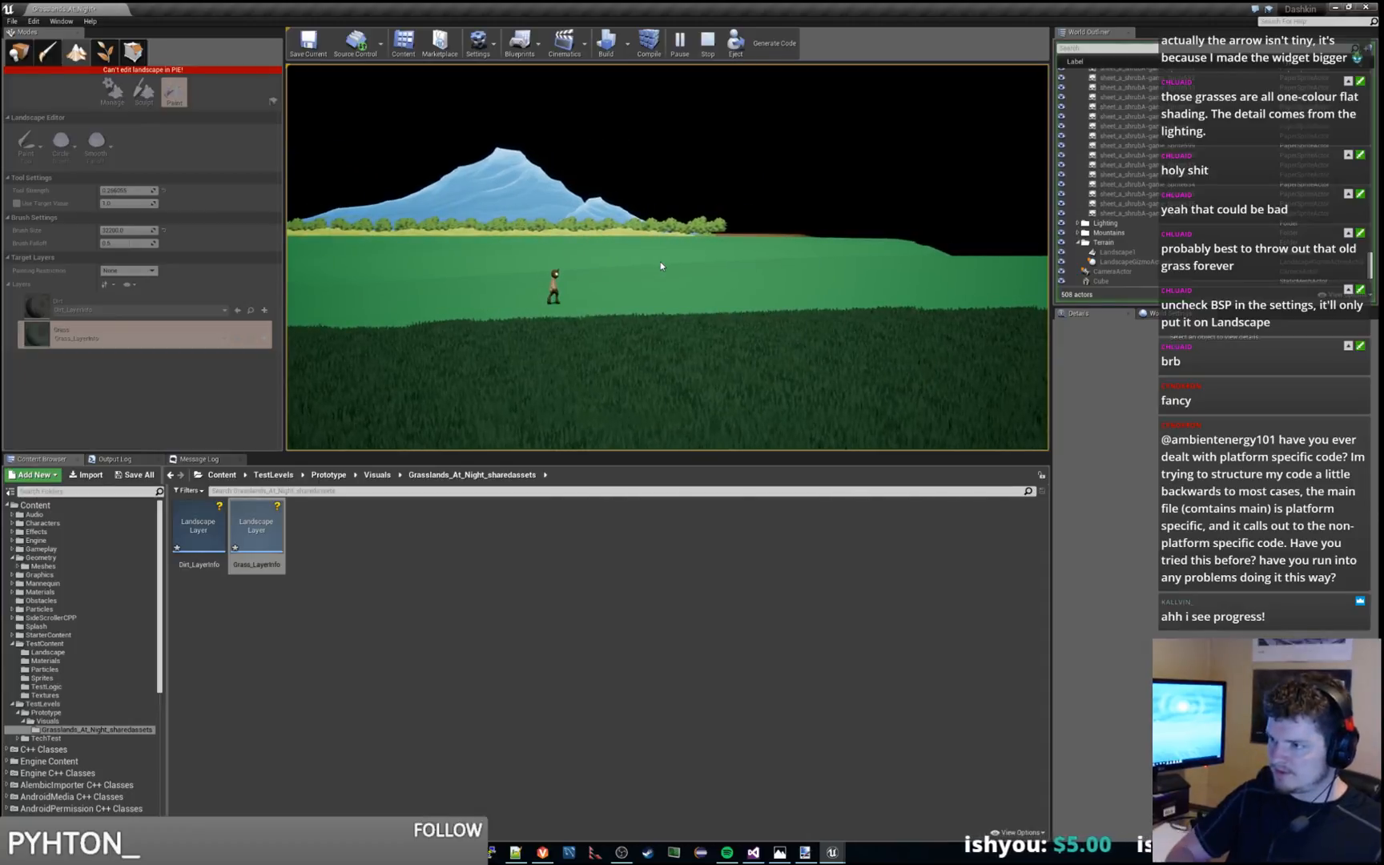
key("d")
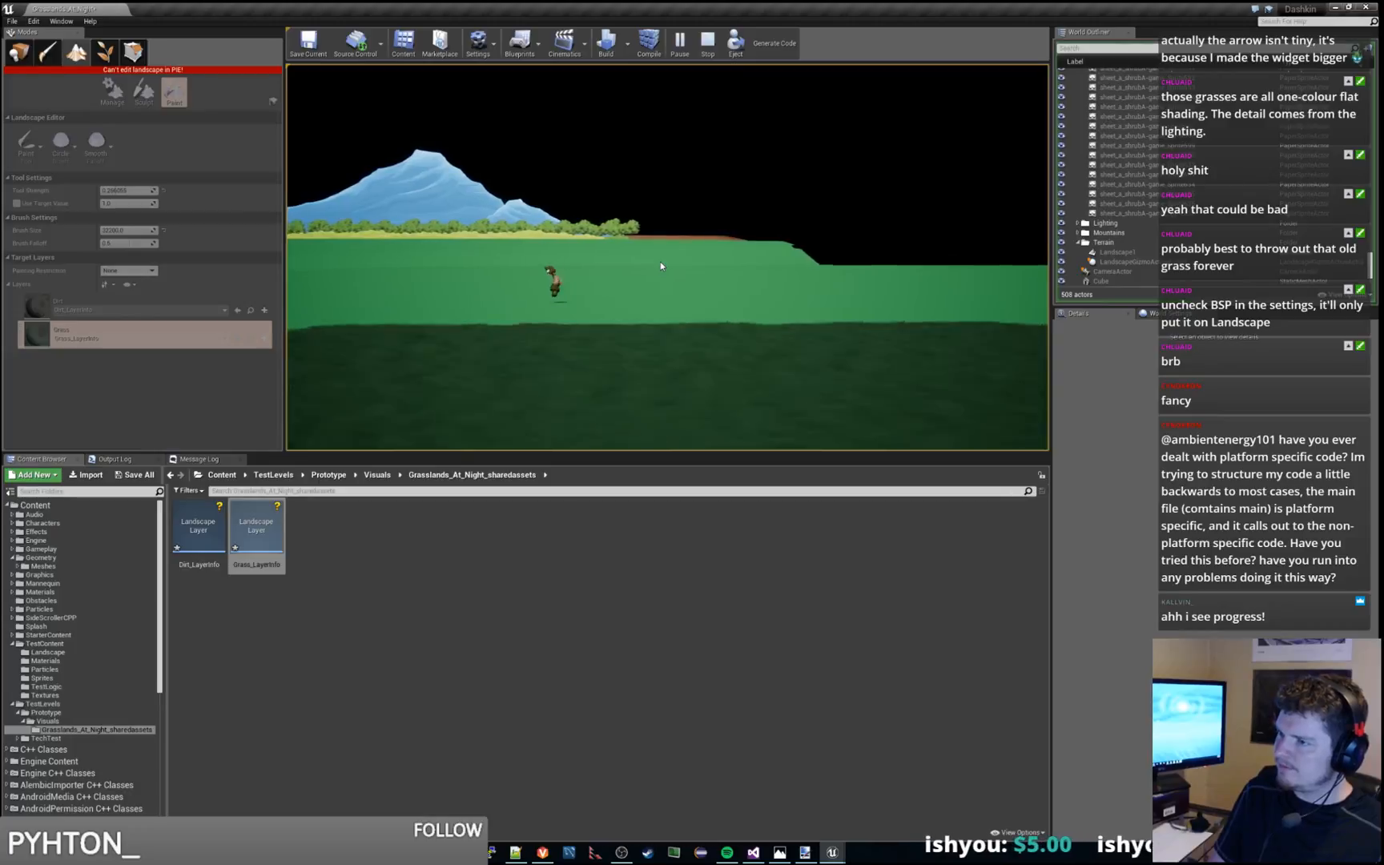
key("a")
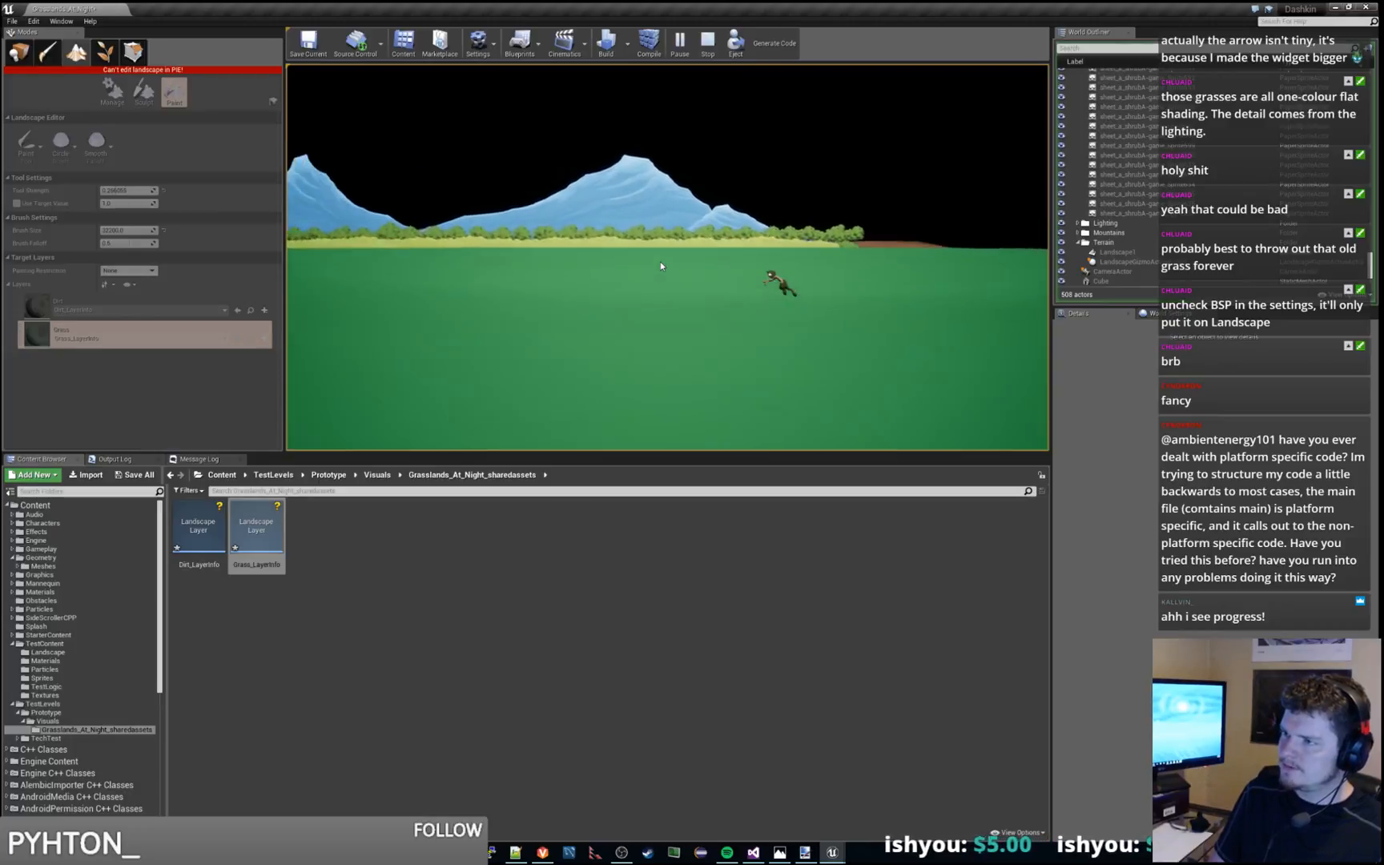
key("a")
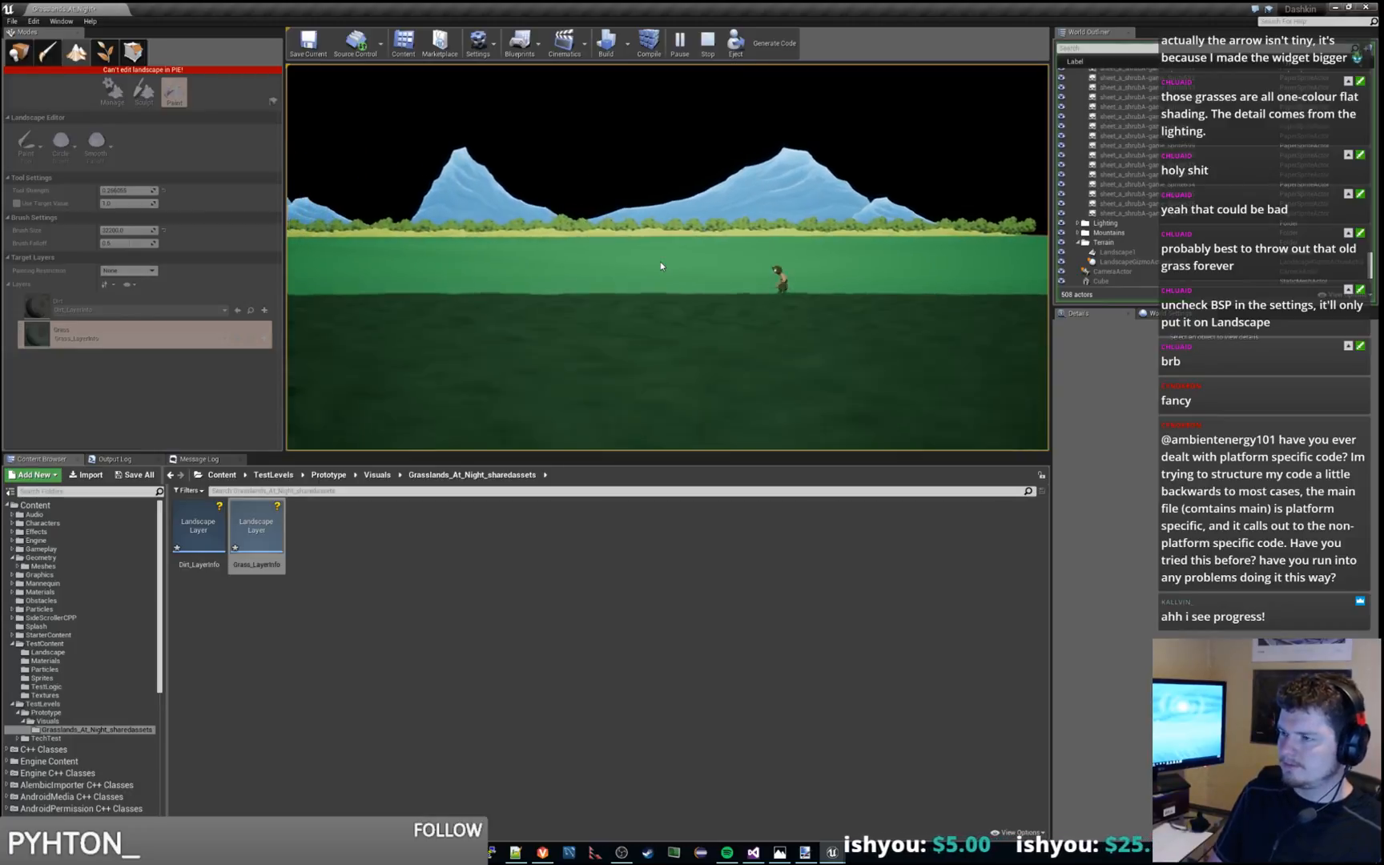
key("Escape")
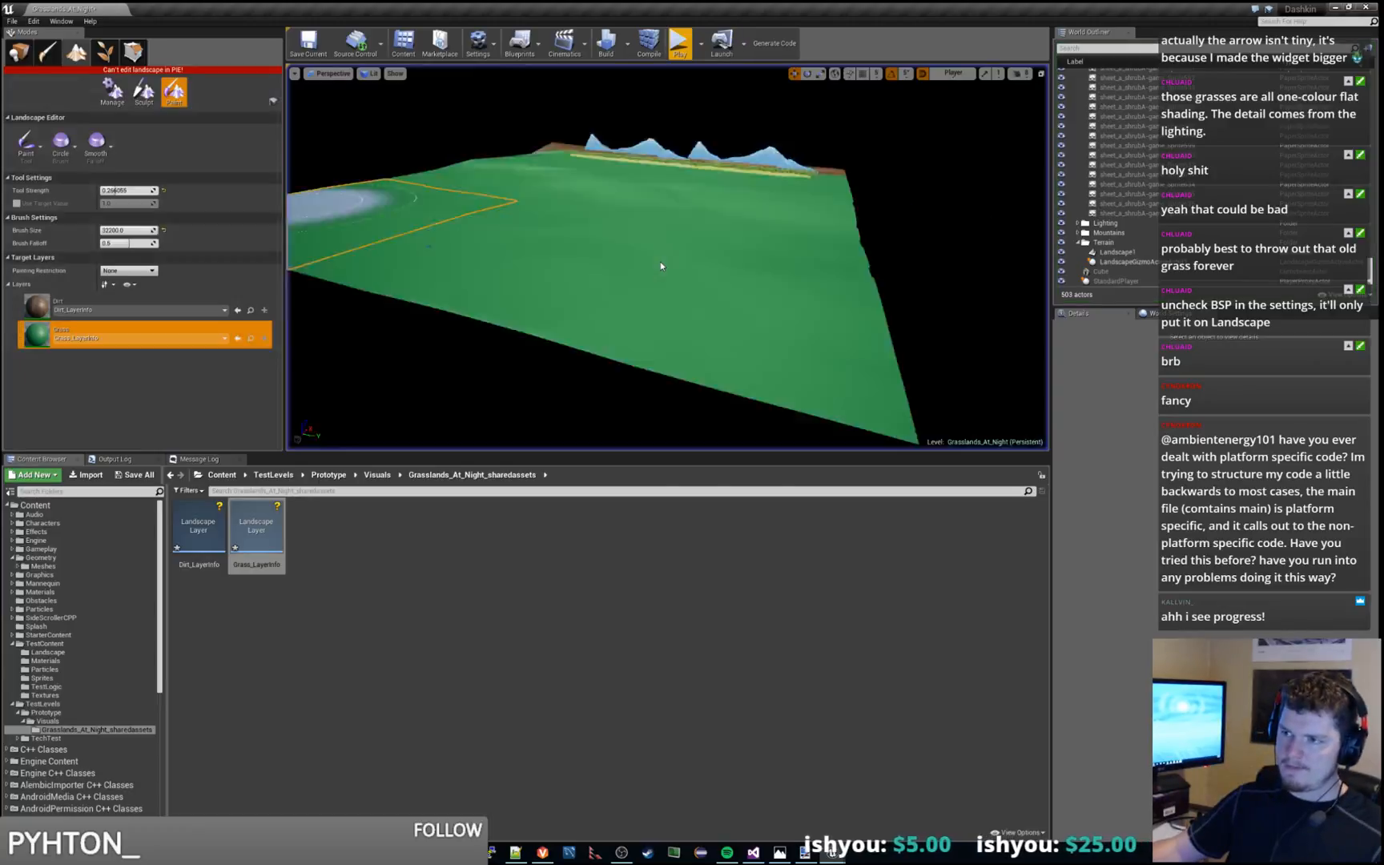
View the grassy area up close and switch from landscape painting to Place mode to remove the brush overlay
mouse_move(676, 286)
right_mouse_down()
mouse_move(561, 320)
mouse_move(644, 311)
mouse_move(643, 372)
mouse_move(737, 237)
mouse_move(709, 276)
mouse_move(577, 301)
mouse_move(497, 284)
mouse_move(484, 269)
mouse_move(504, 232)
mouse_move(541, 231)
mouse_move(553, 256)
mouse_move(600, 258)
mouse_move(605, 240)
mouse_move(849, 270)
mouse_move(765, 218)
mouse_move(761, 181)
mouse_move(733, 258)
mouse_move(749, 197)
mouse_move(735, 362)
mouse_move(725, 223)
right_mouse_up()
key("w")
key("w")
key("s")
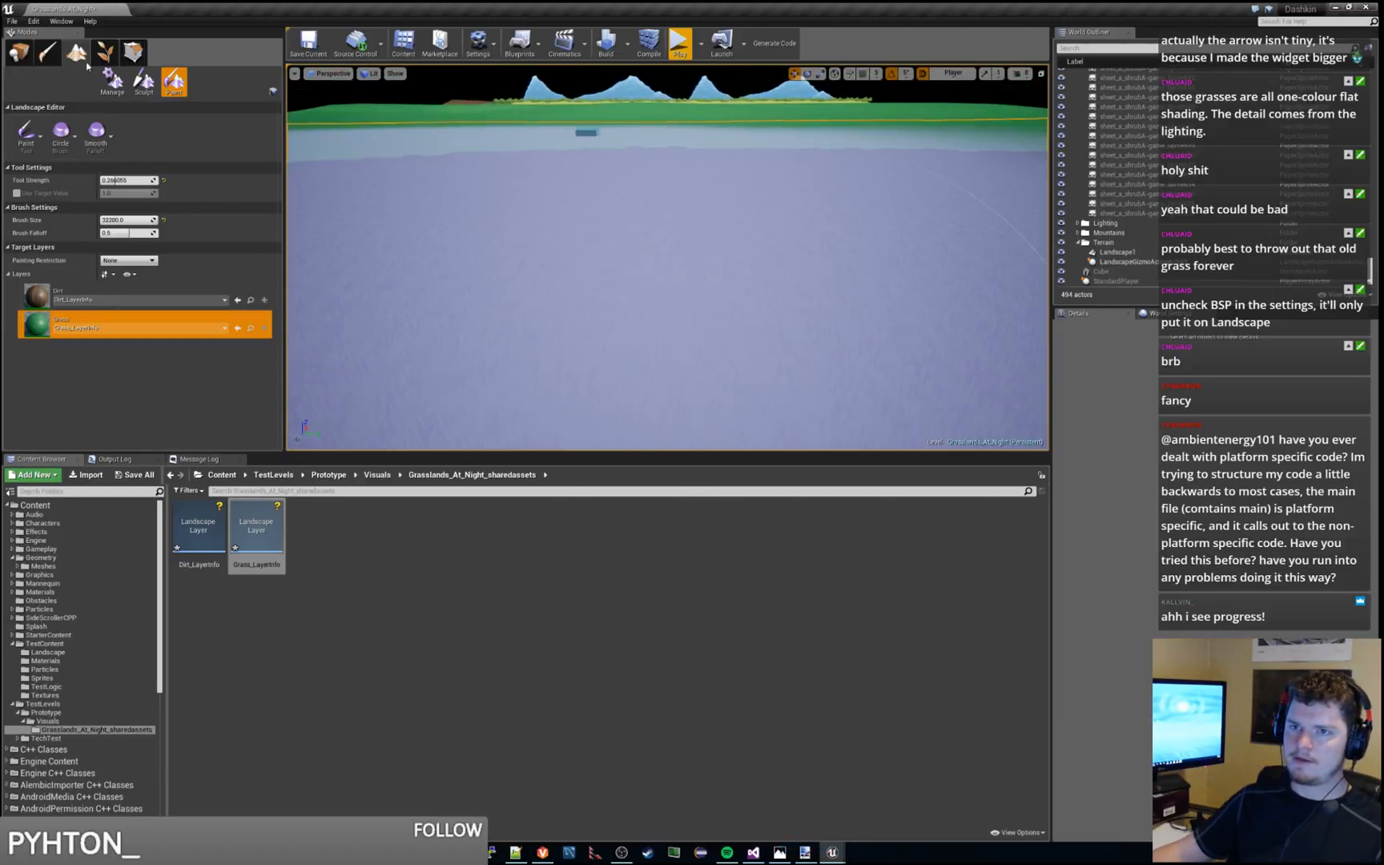
left_click(19, 53)
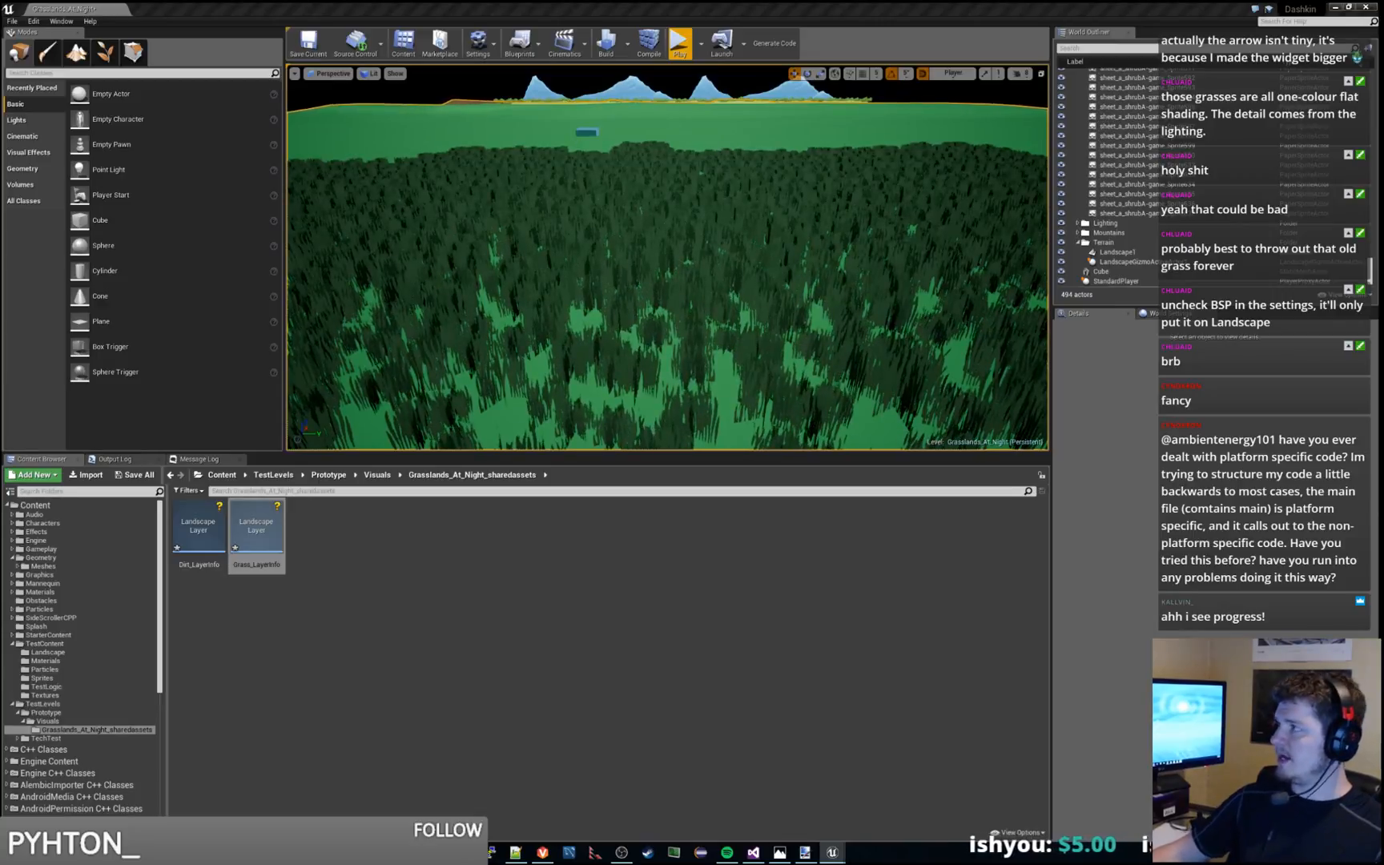
Set the Test_Grass type's Grass Density to 40 and return to the level viewport
left_click_drag(0, 250, 876, 149)
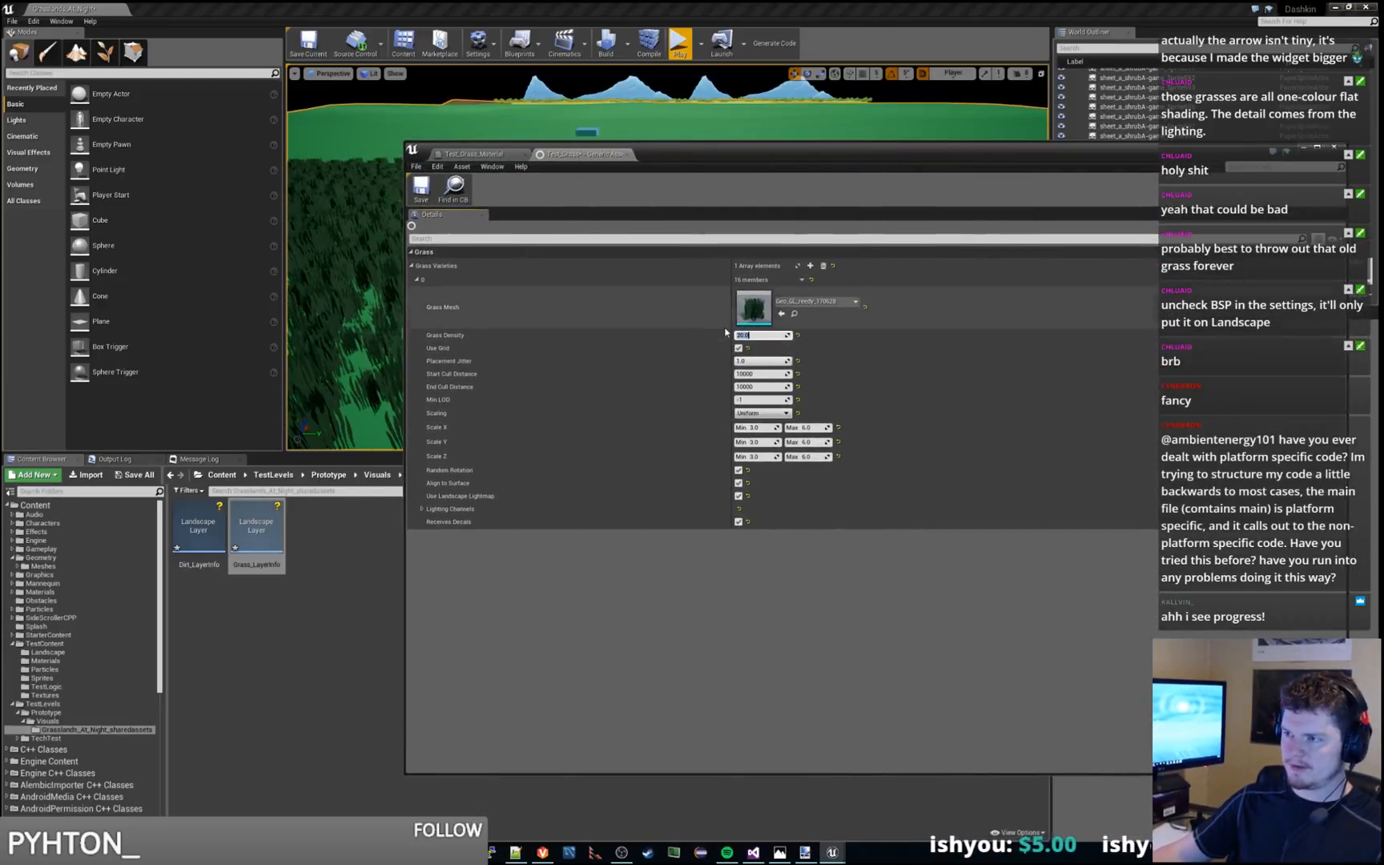
type("40")
key("Return")
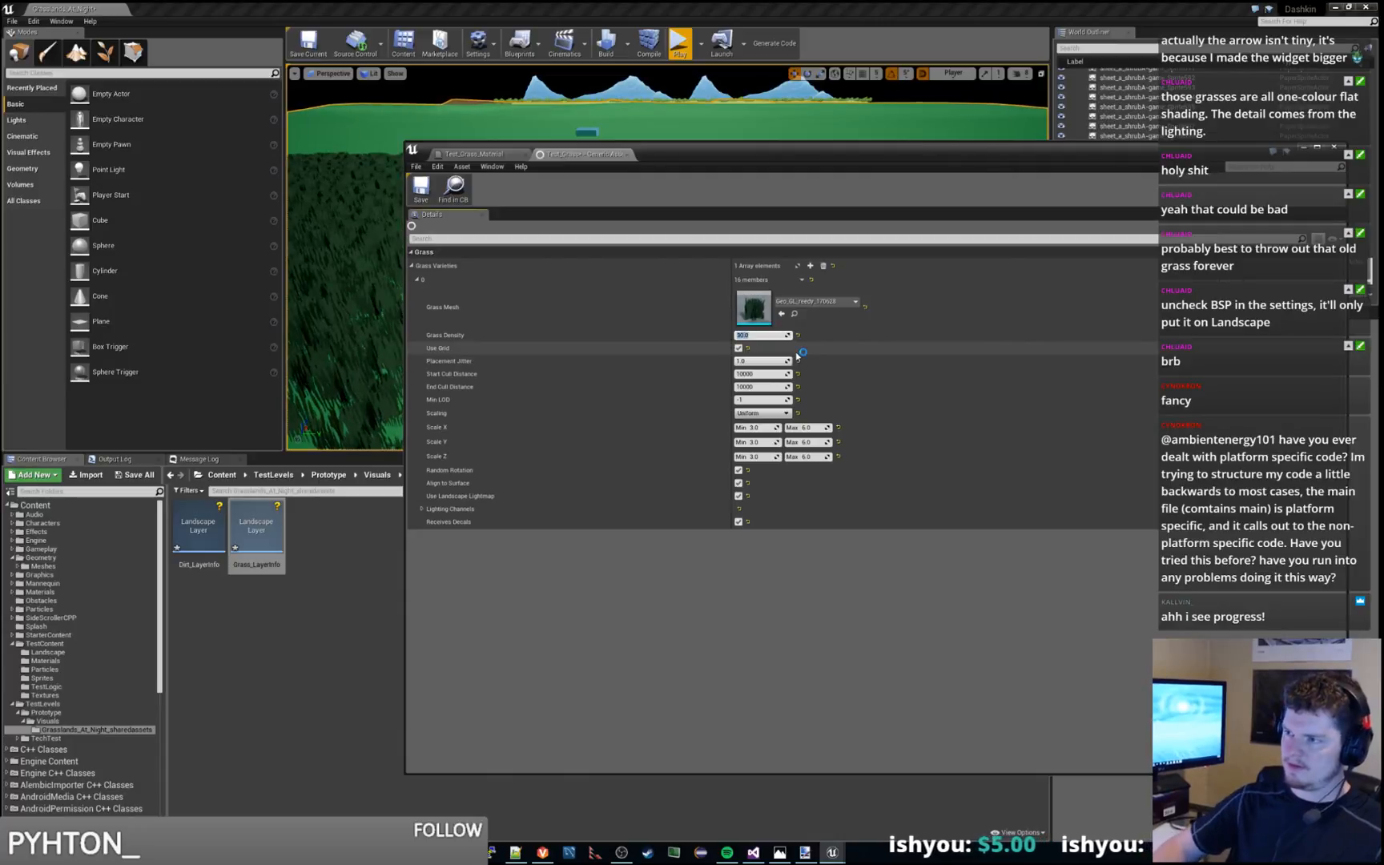
left_click_drag(711, 157, 0, 201)
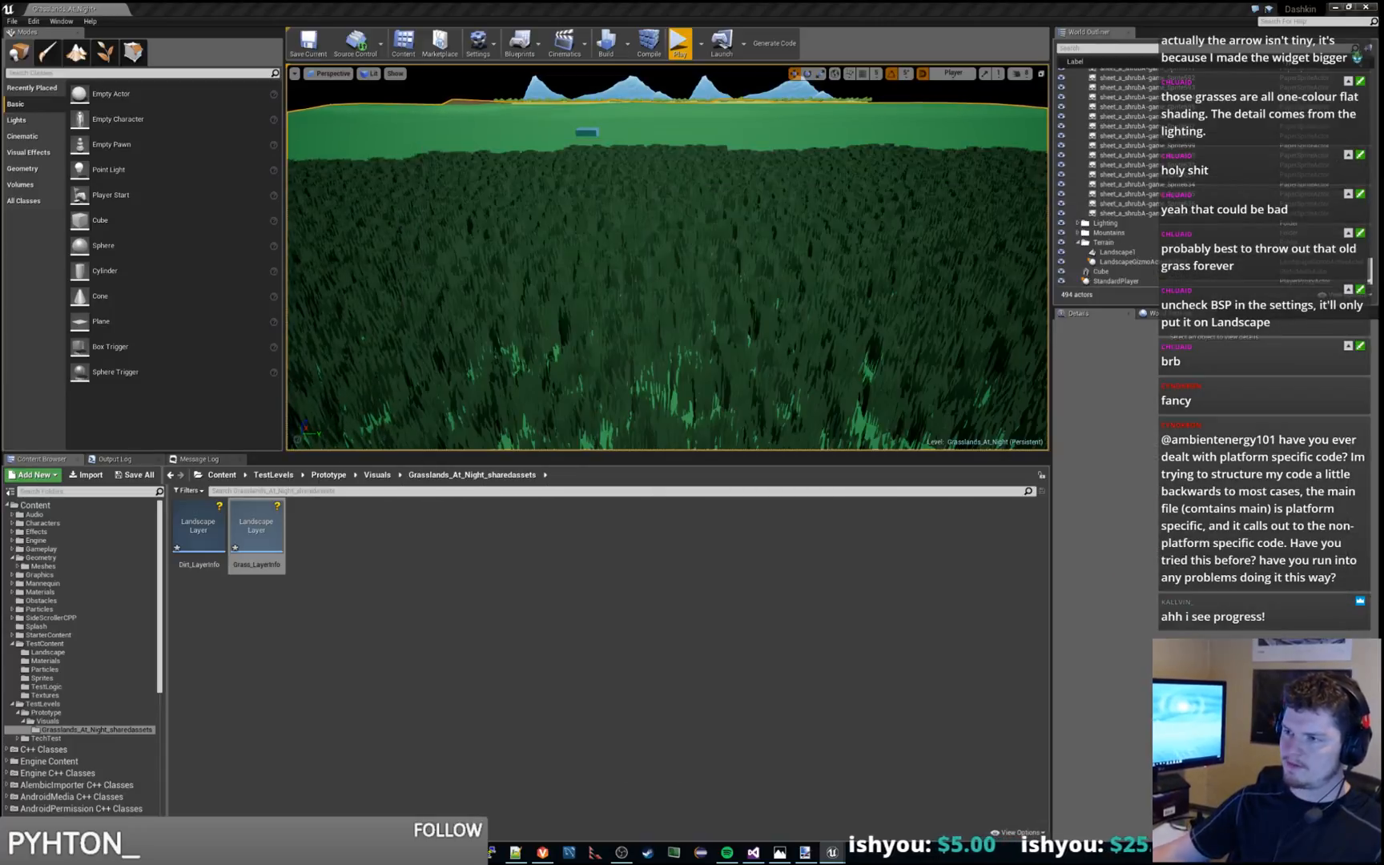
Examine the grass coverage across the landscape from near and far viewpoints in the level viewport
right_click_drag(701, 318, 737, 315)
key("s")
key("w")
key("a")
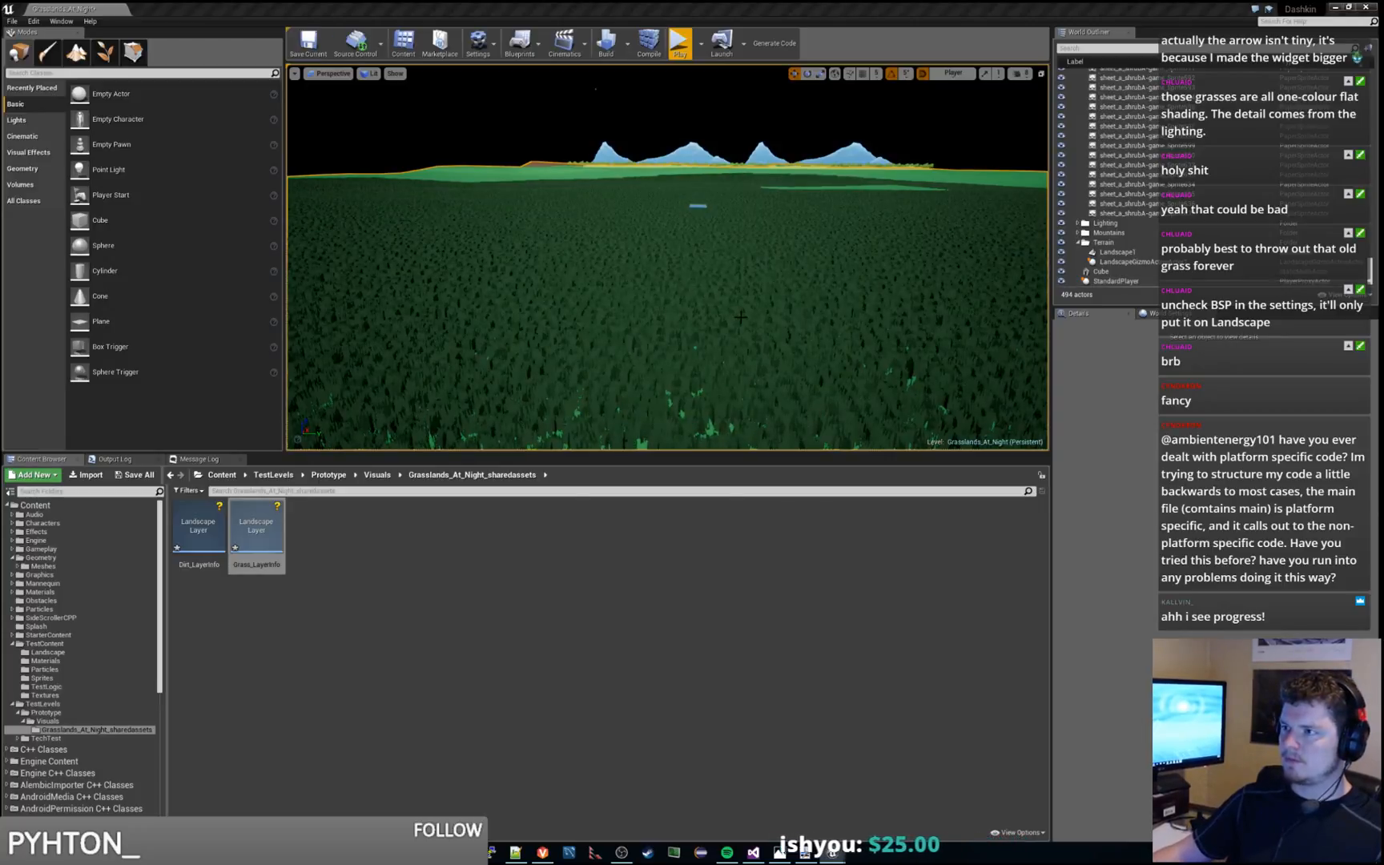
right_click_drag(741, 317, 762, 267)
key("w")
Playtest the level again, running the character back and forth to check grass density and where it stops, and end the session
left_click(680, 44)
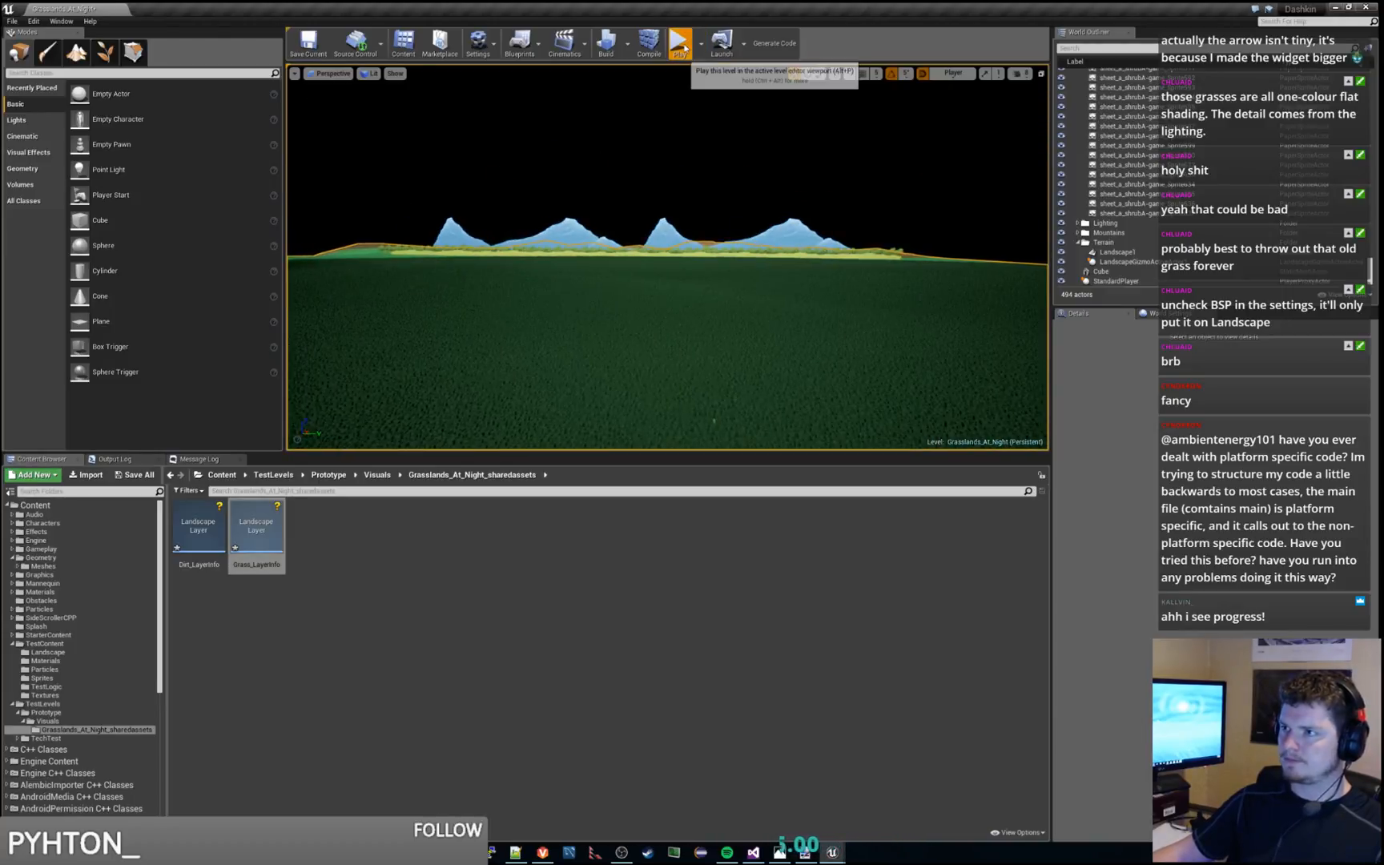
key("d")
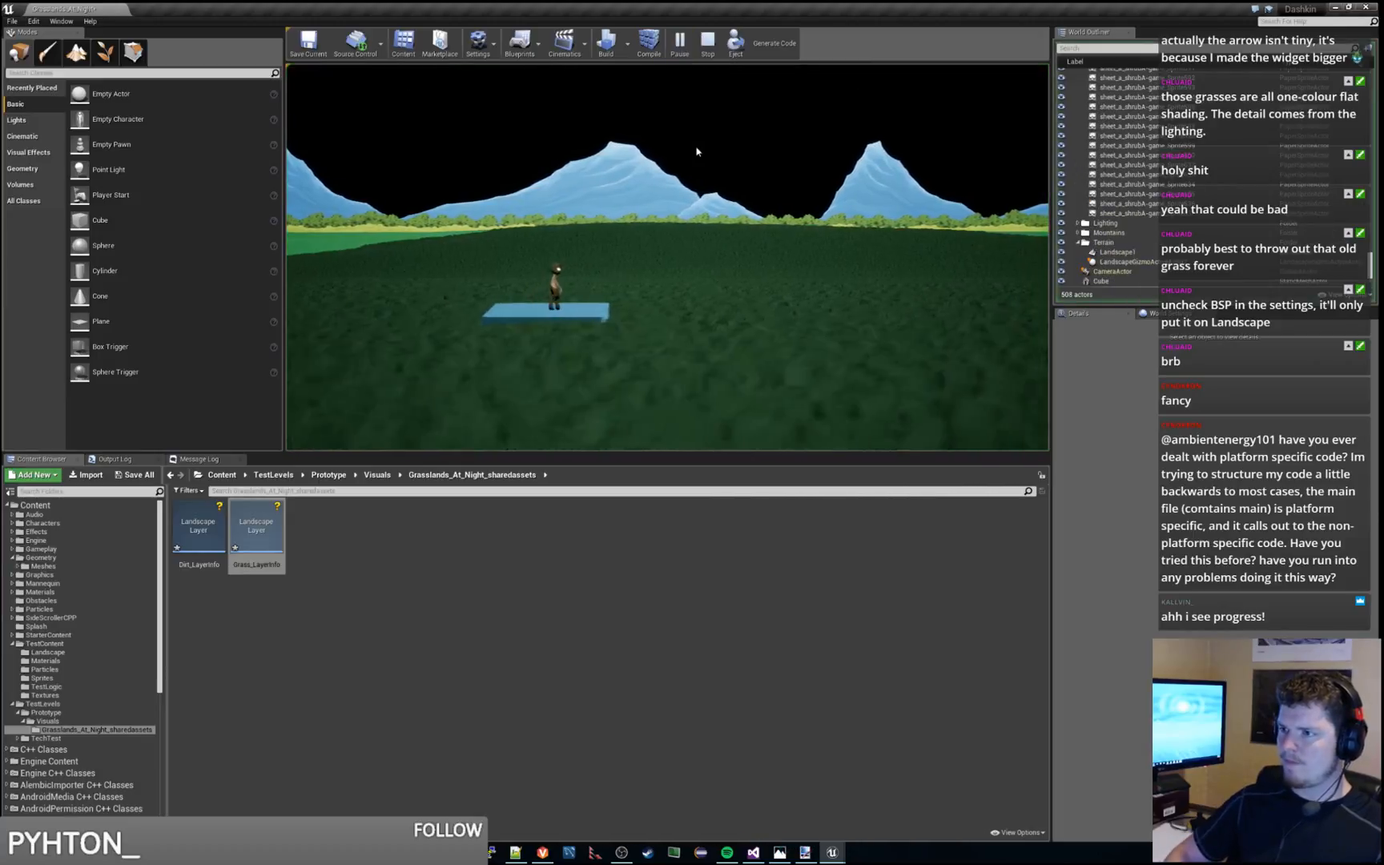
key("d")
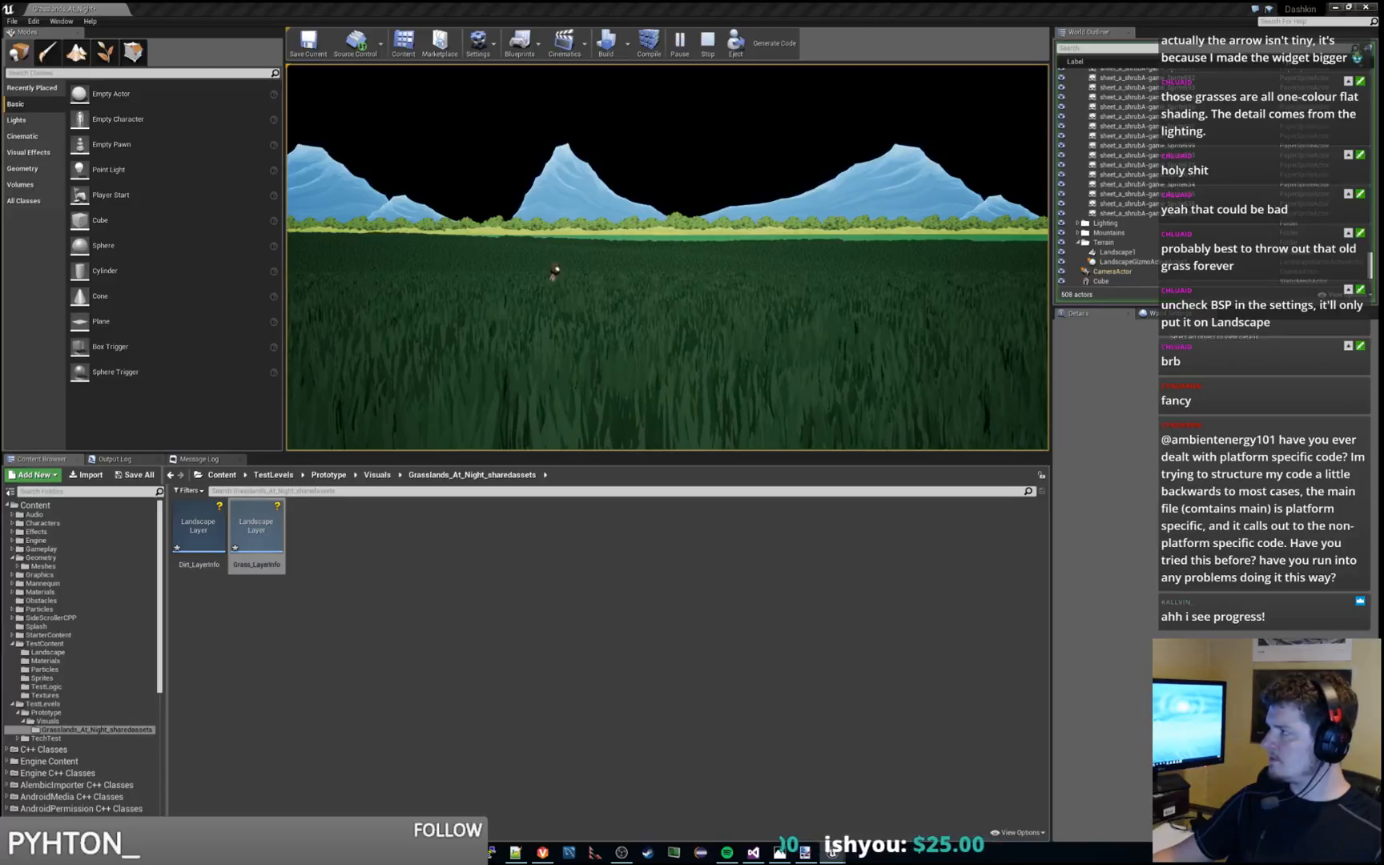
left_click(794, 235)
key("d")
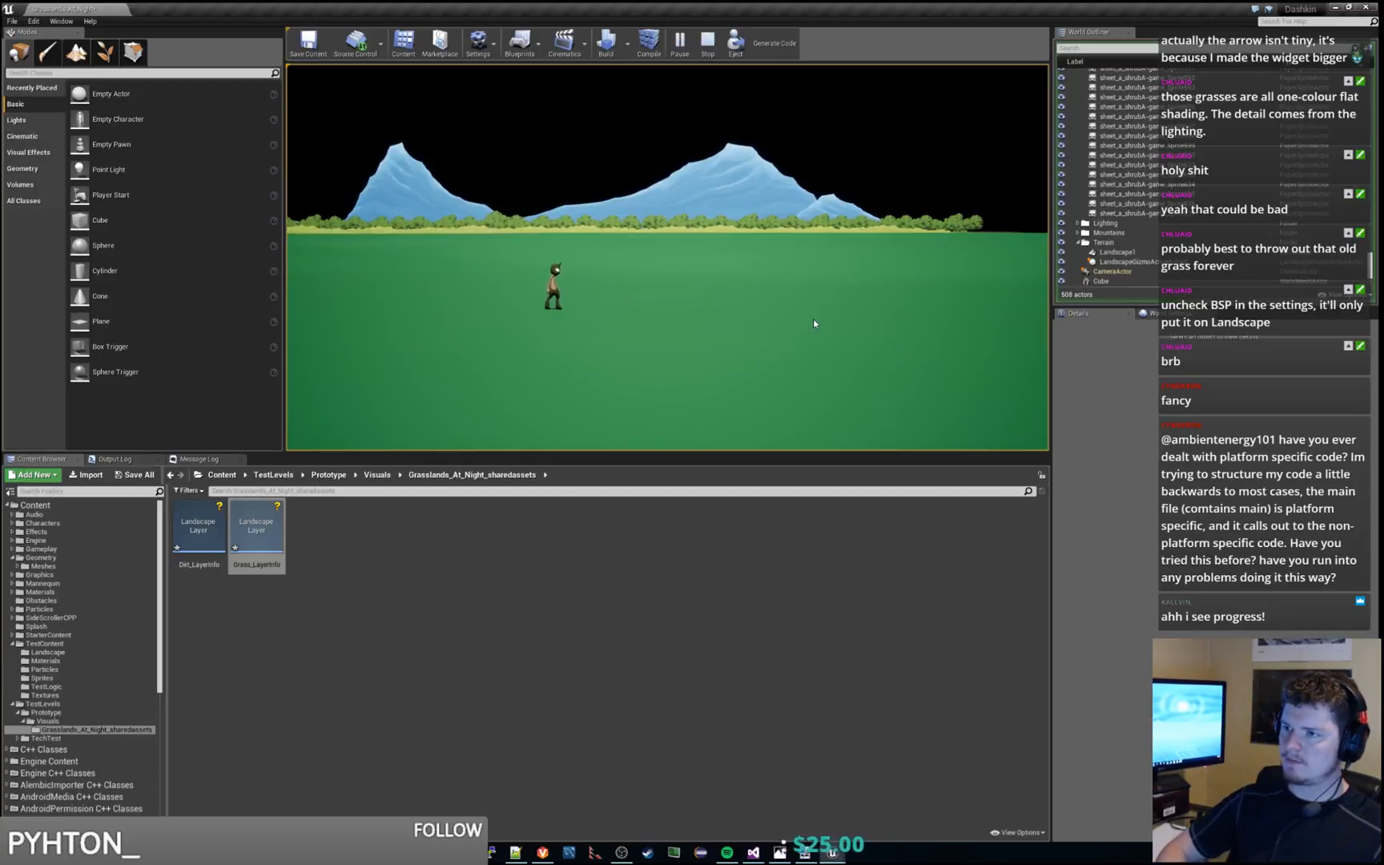
key("a")
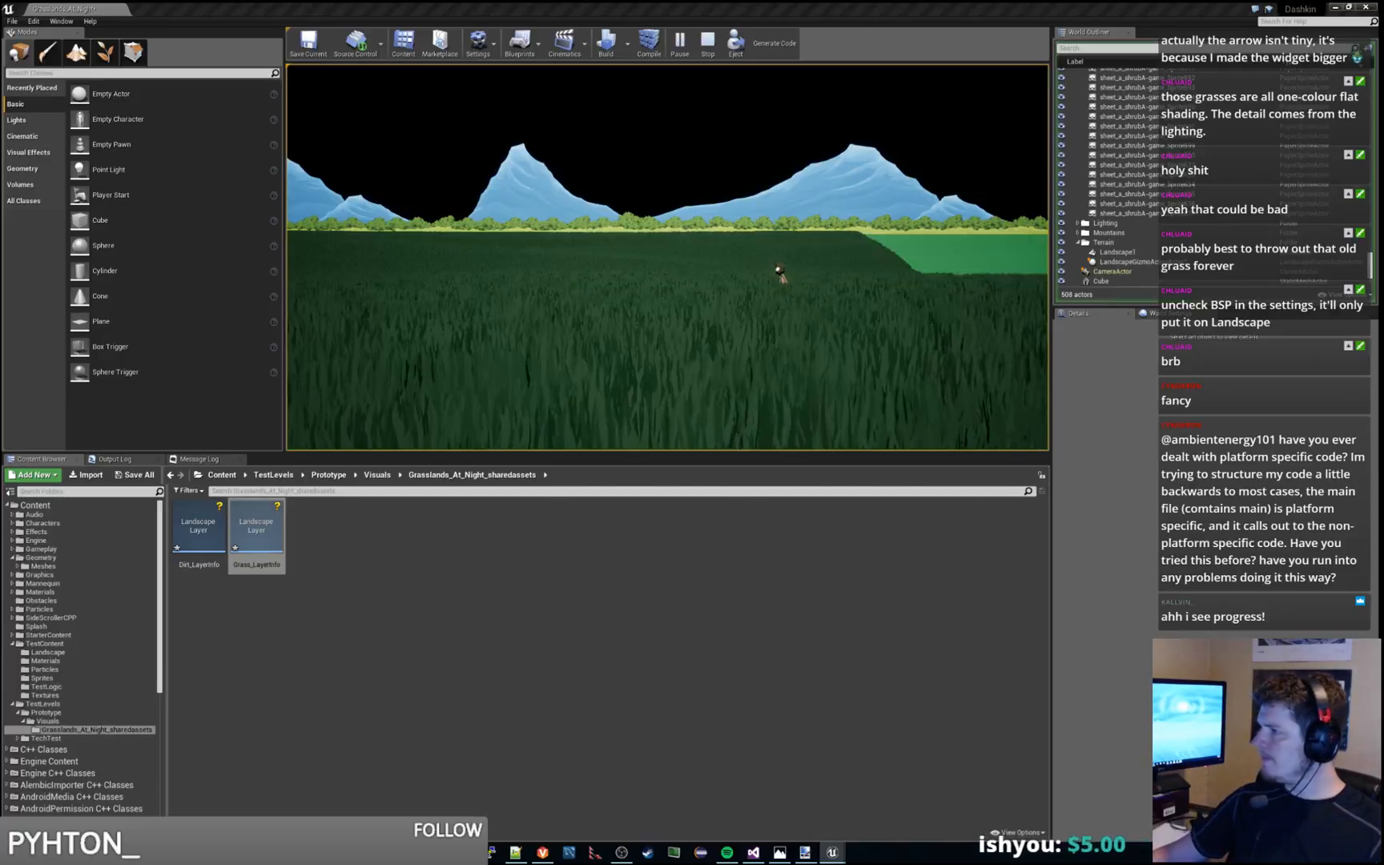
key("a")
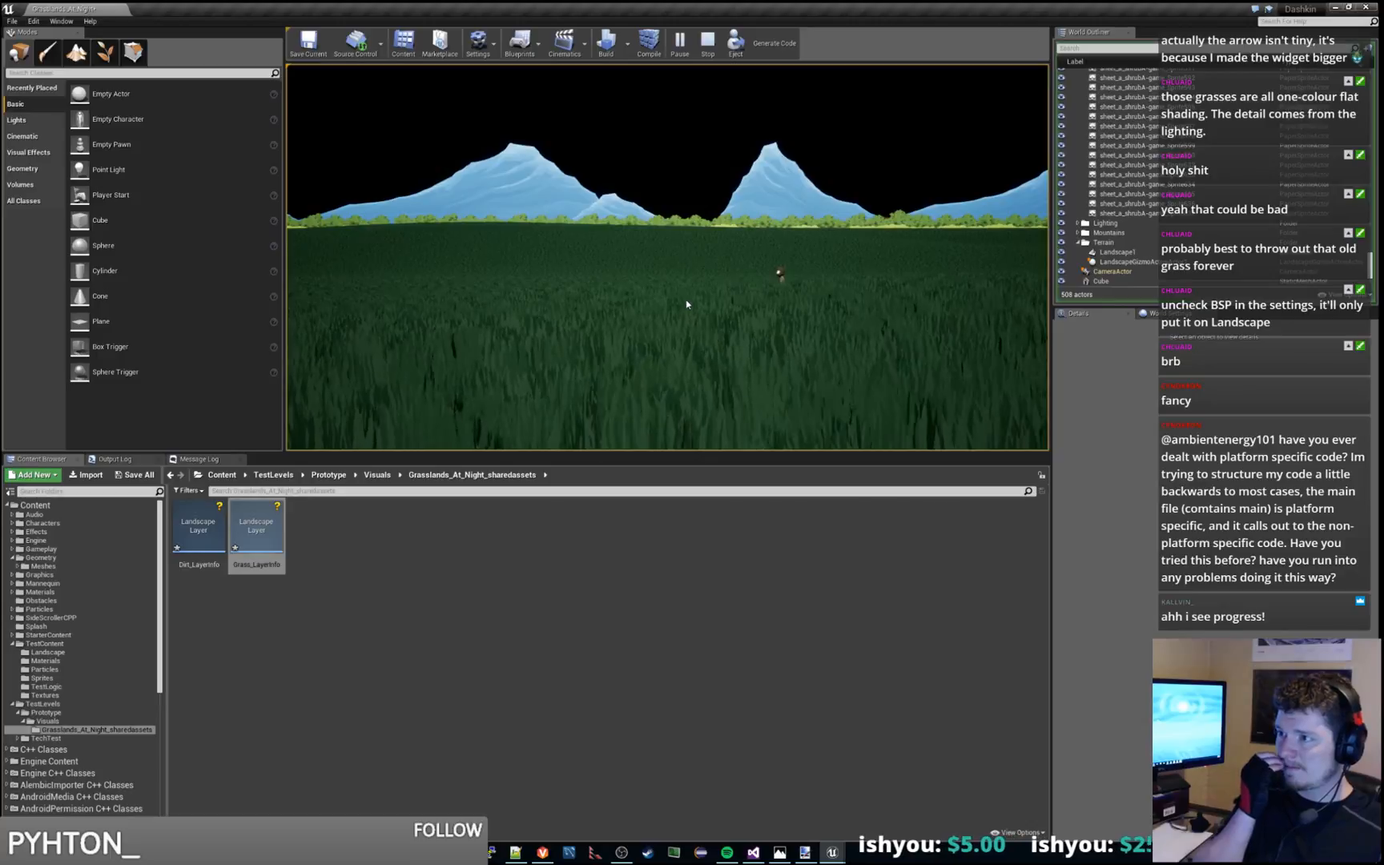
key("d")
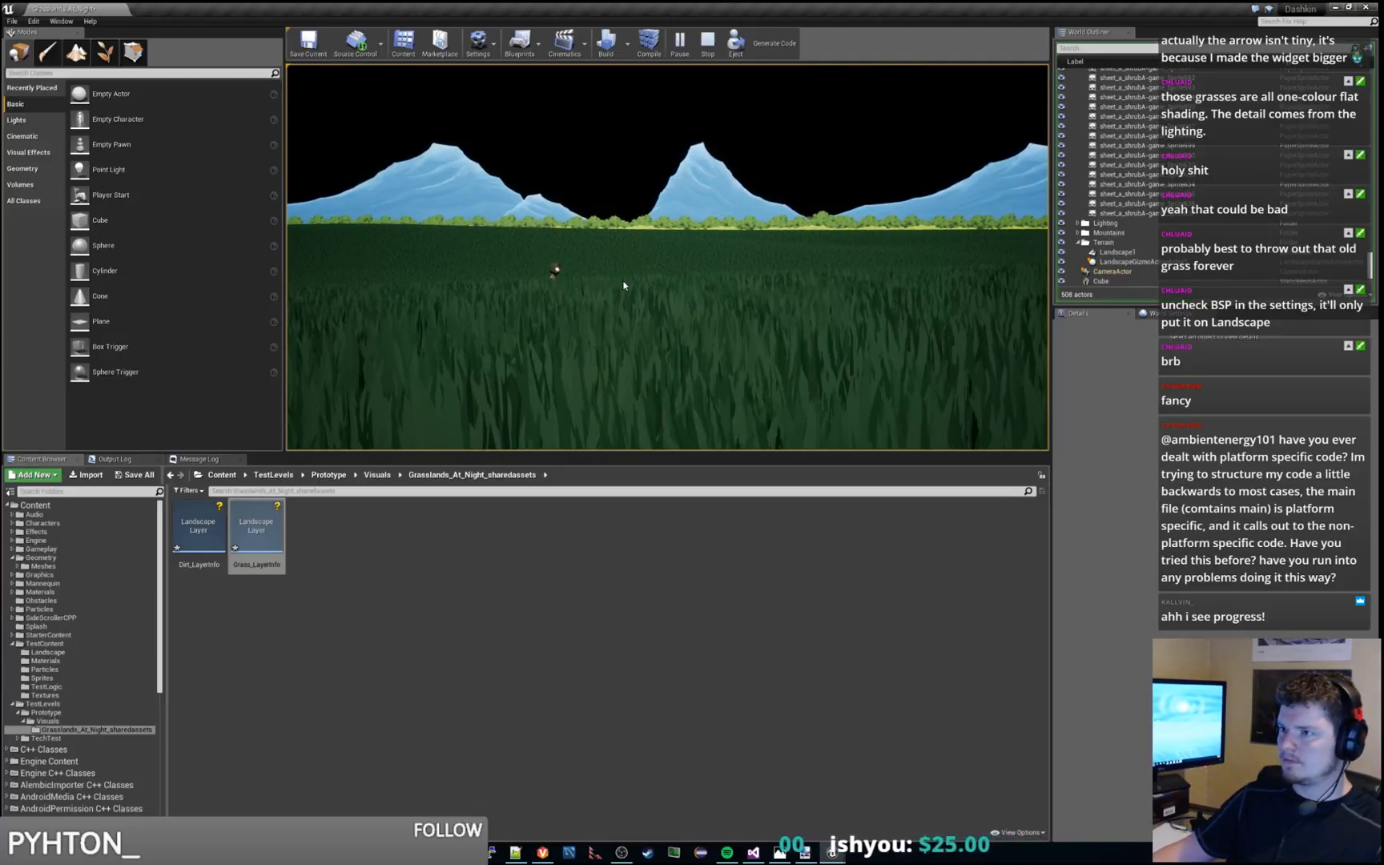
key("Escape")
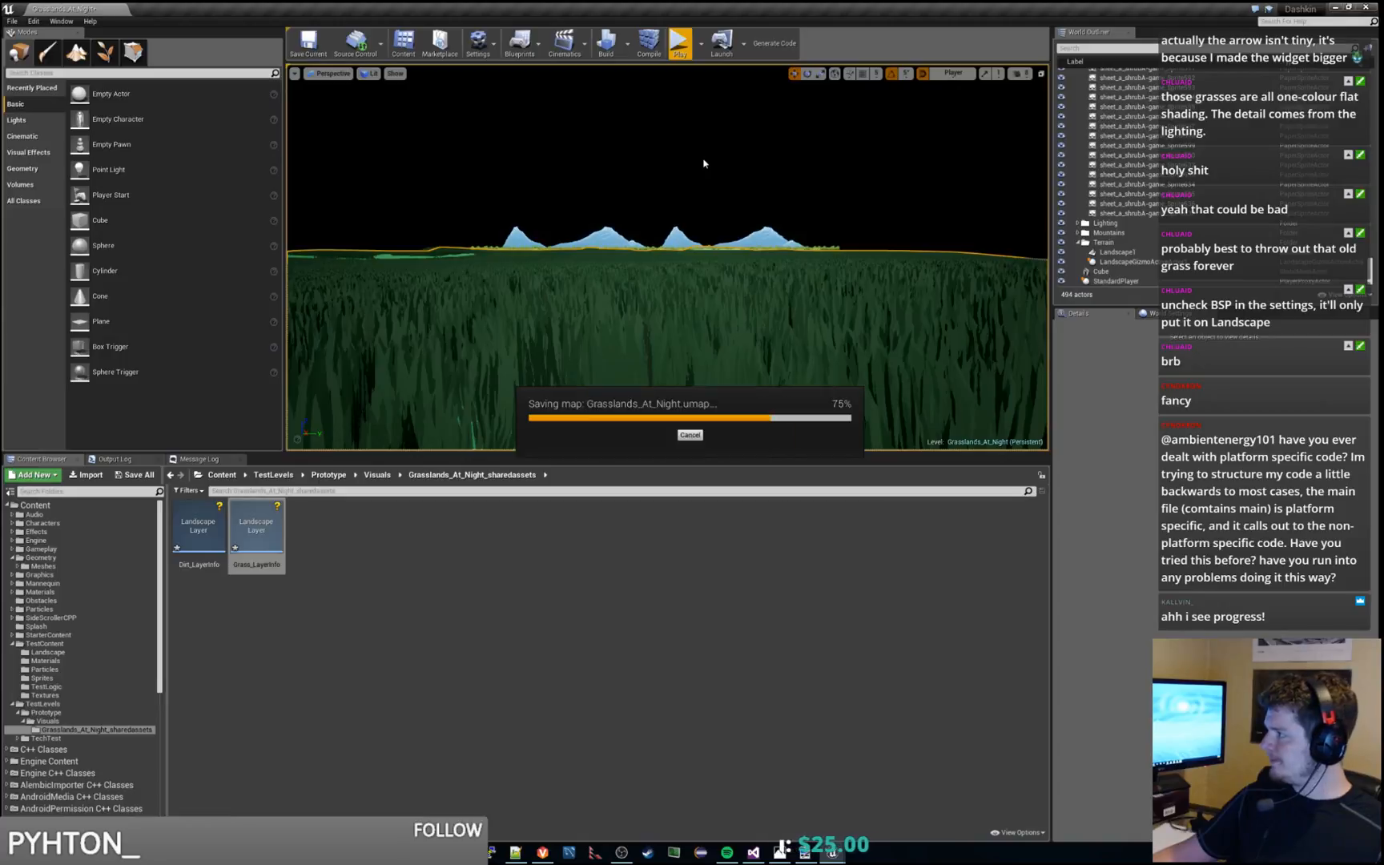
Fly low over the grassy landscape toward the mountains to examine the grass coverage near and far
right_click_drag(755, 278, 755, 256)
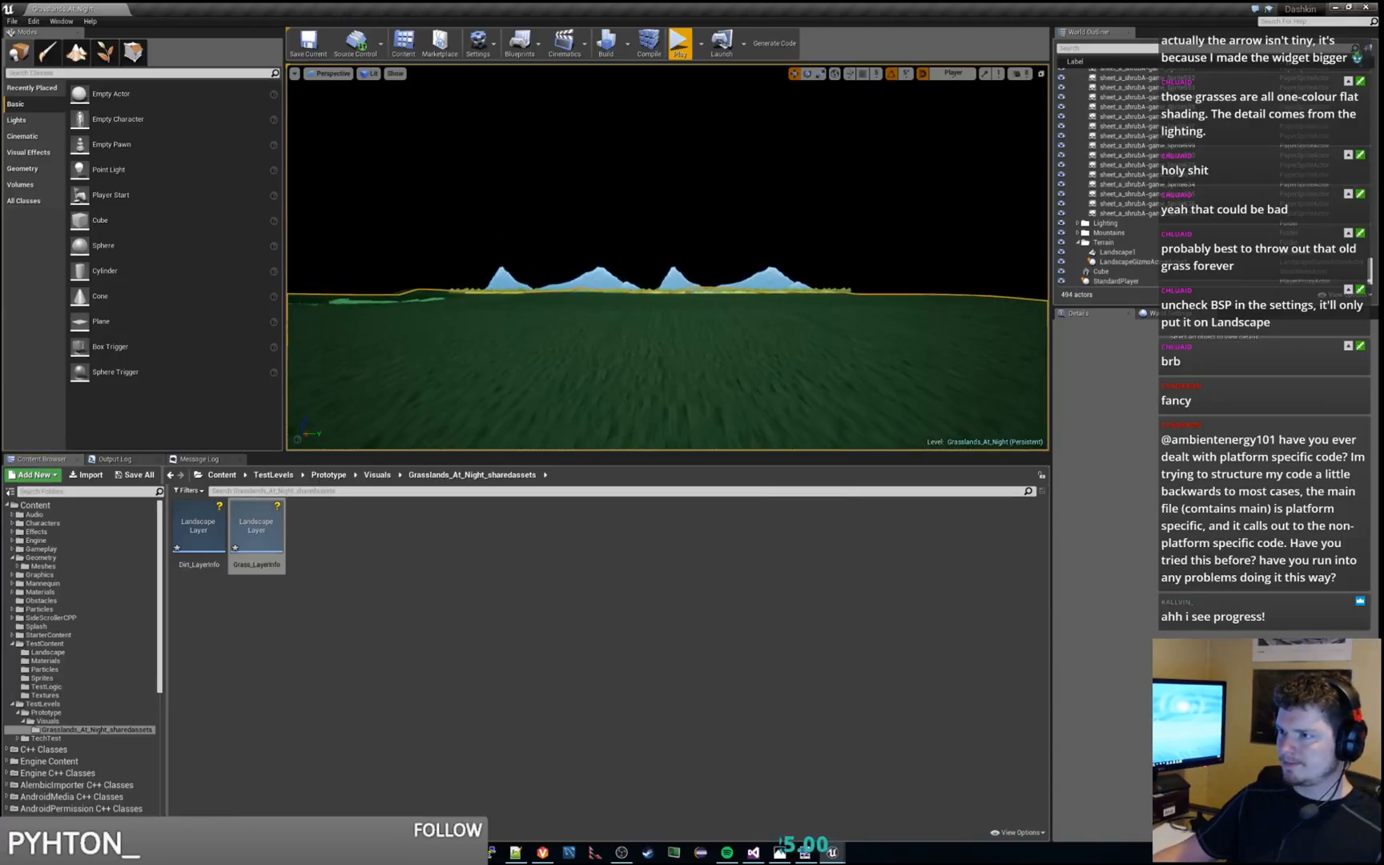
key("w")
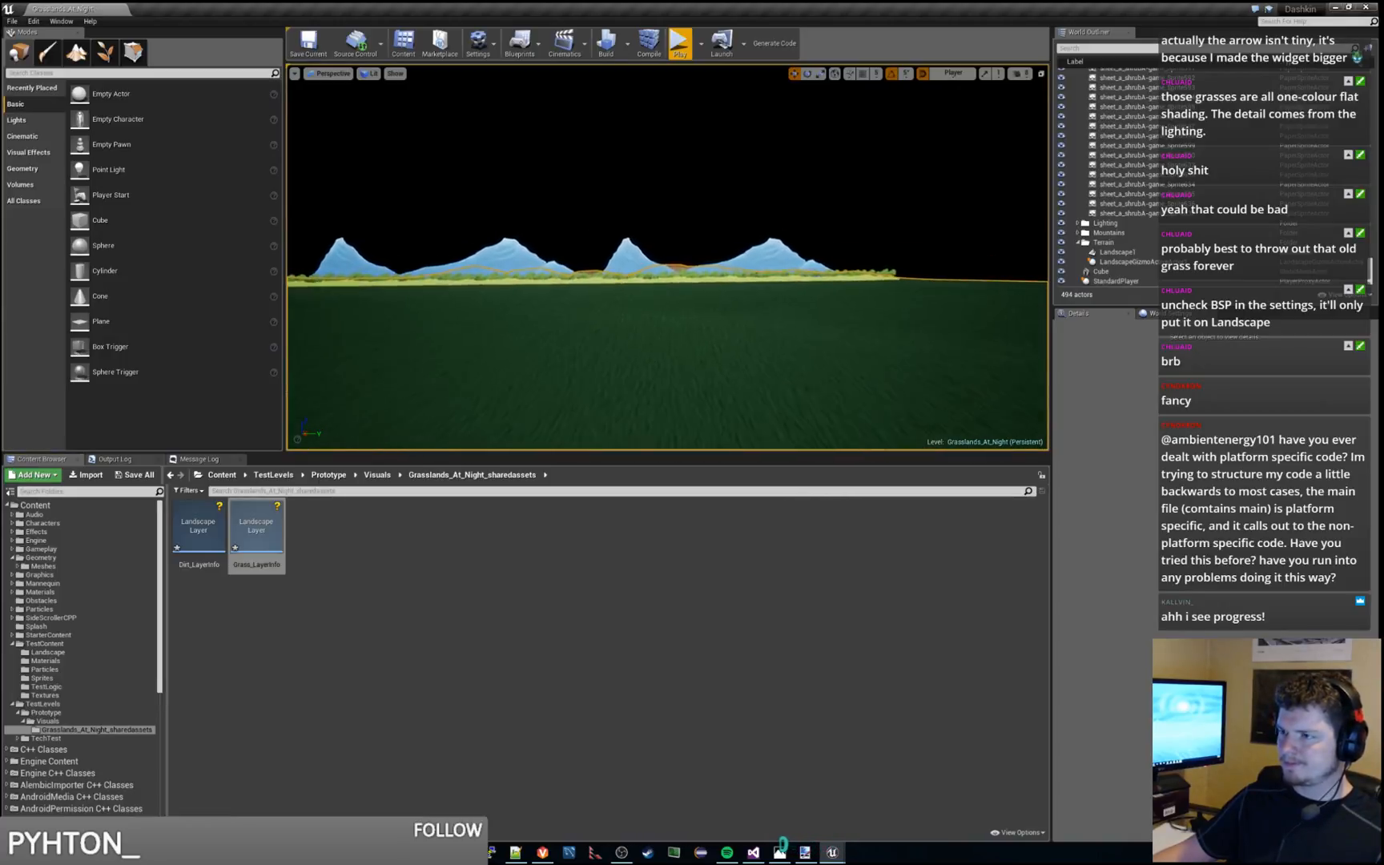
key("w")
right_click_drag(756, 256, 508, 310)
key("w")
key("w")
Playtest the level, running the character off the blue platform and rightward through the grass, and end the session
left_click(679, 46)
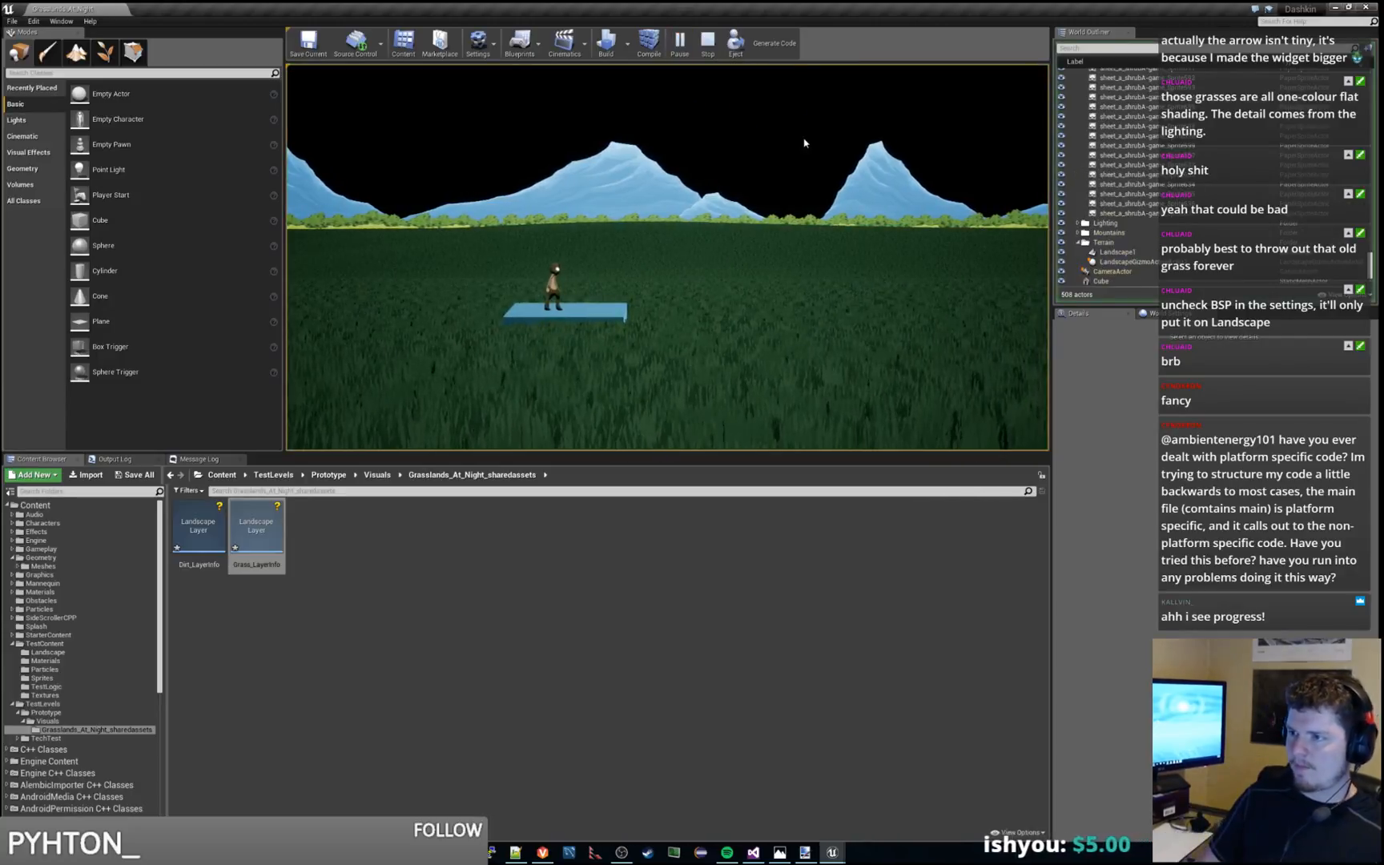
key("d")
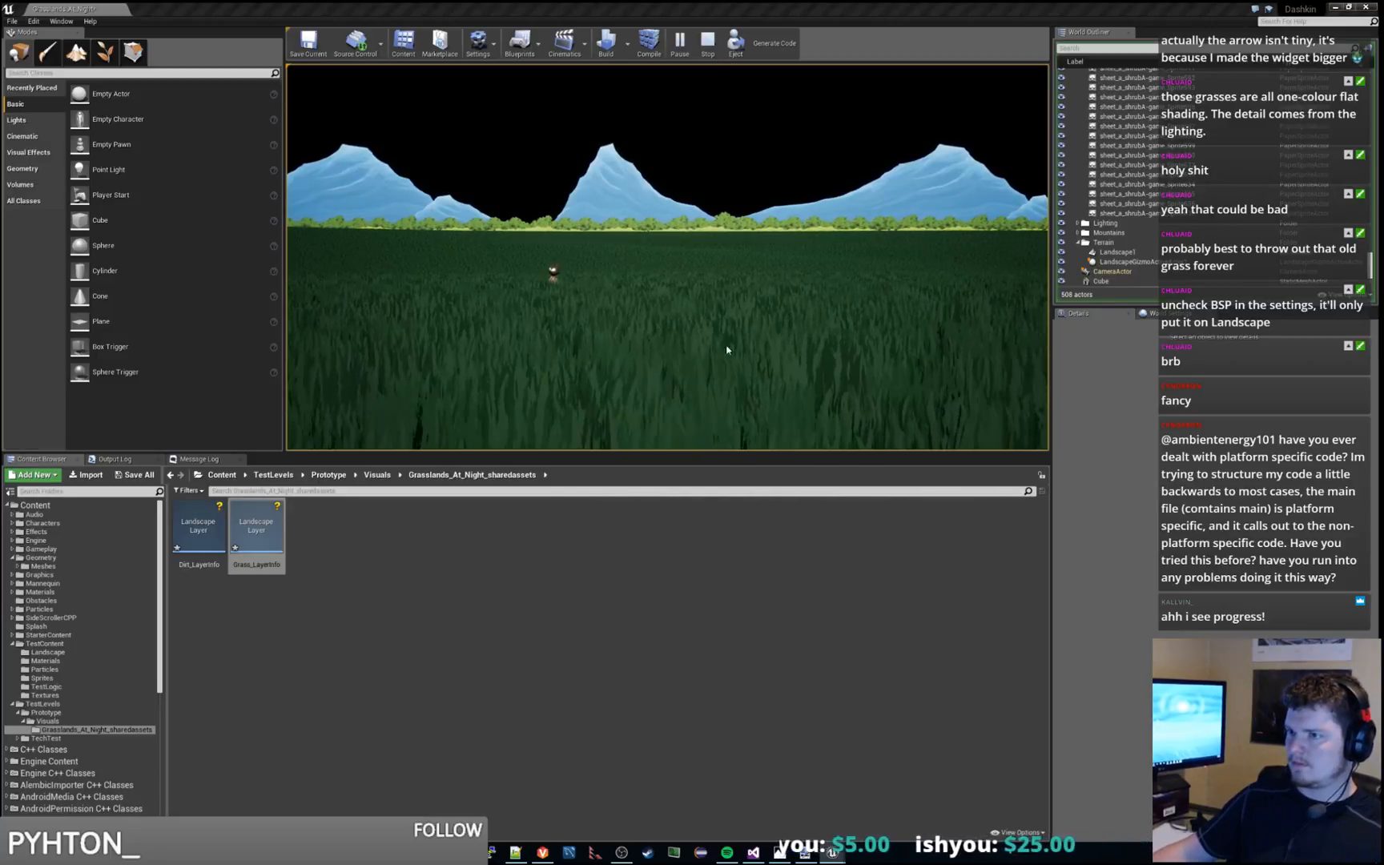
key("Escape")
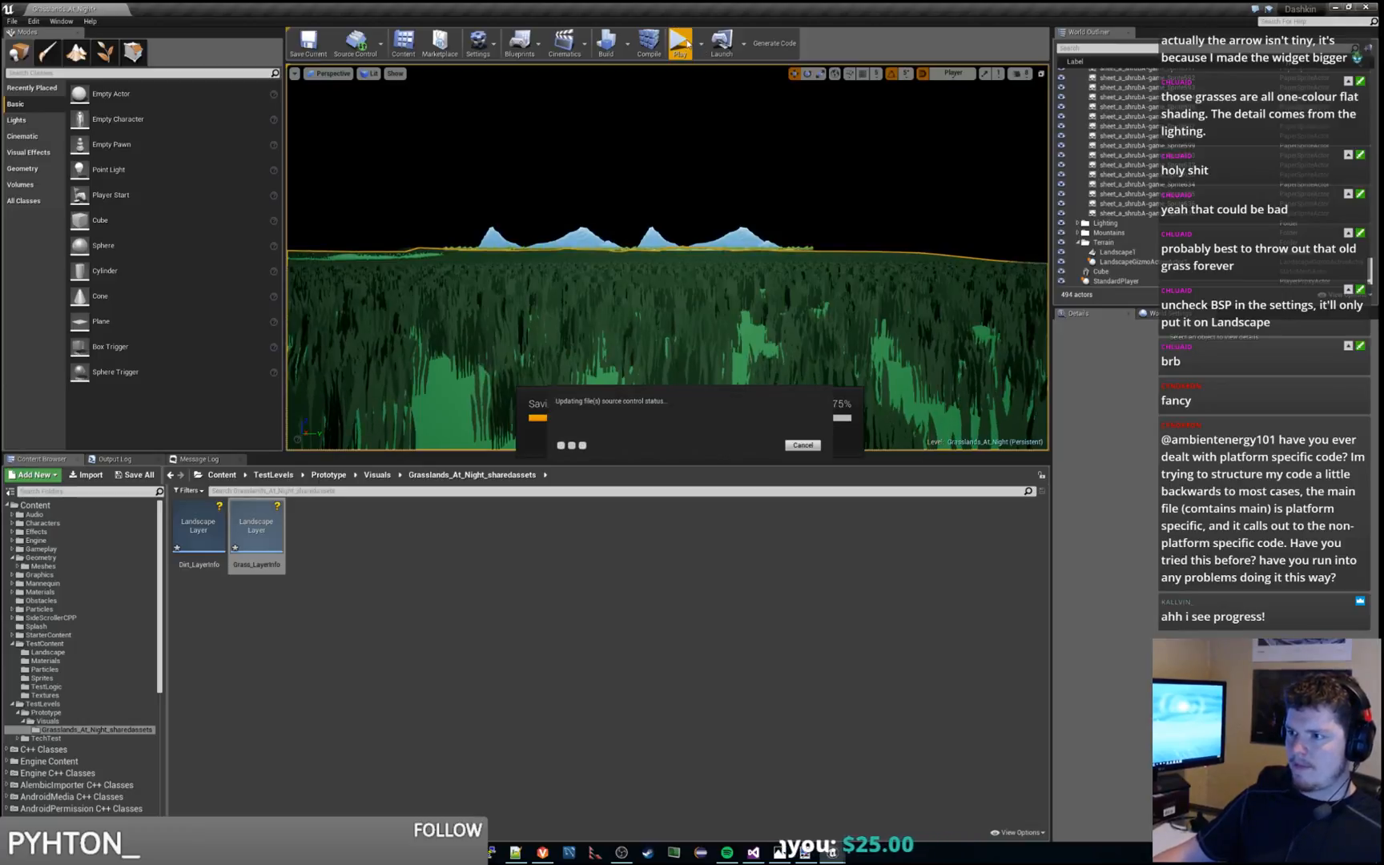
Playtest the level again, running the character through the grass out to the landscape's edge, and end the session
left_click(682, 44)
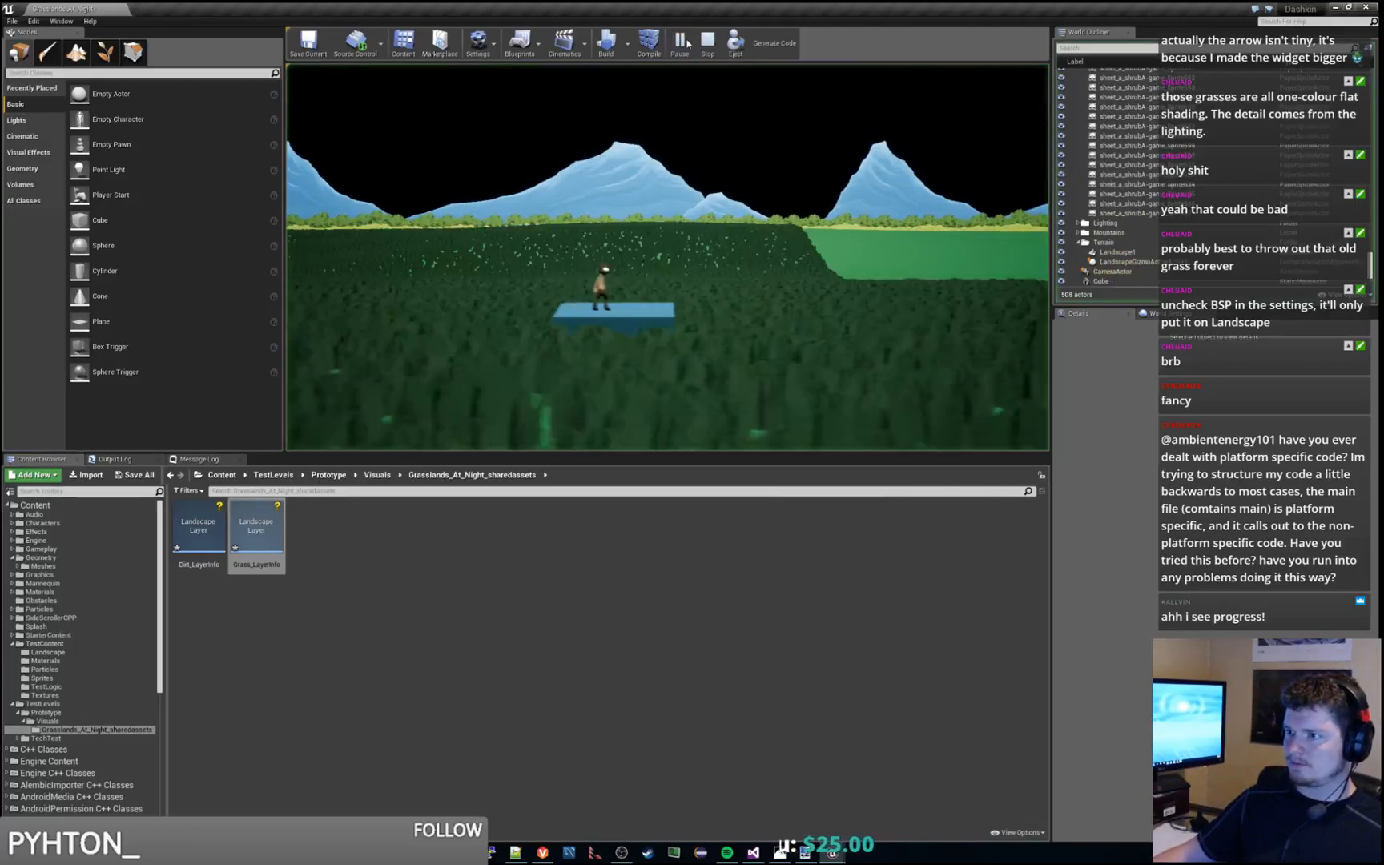
key("d")
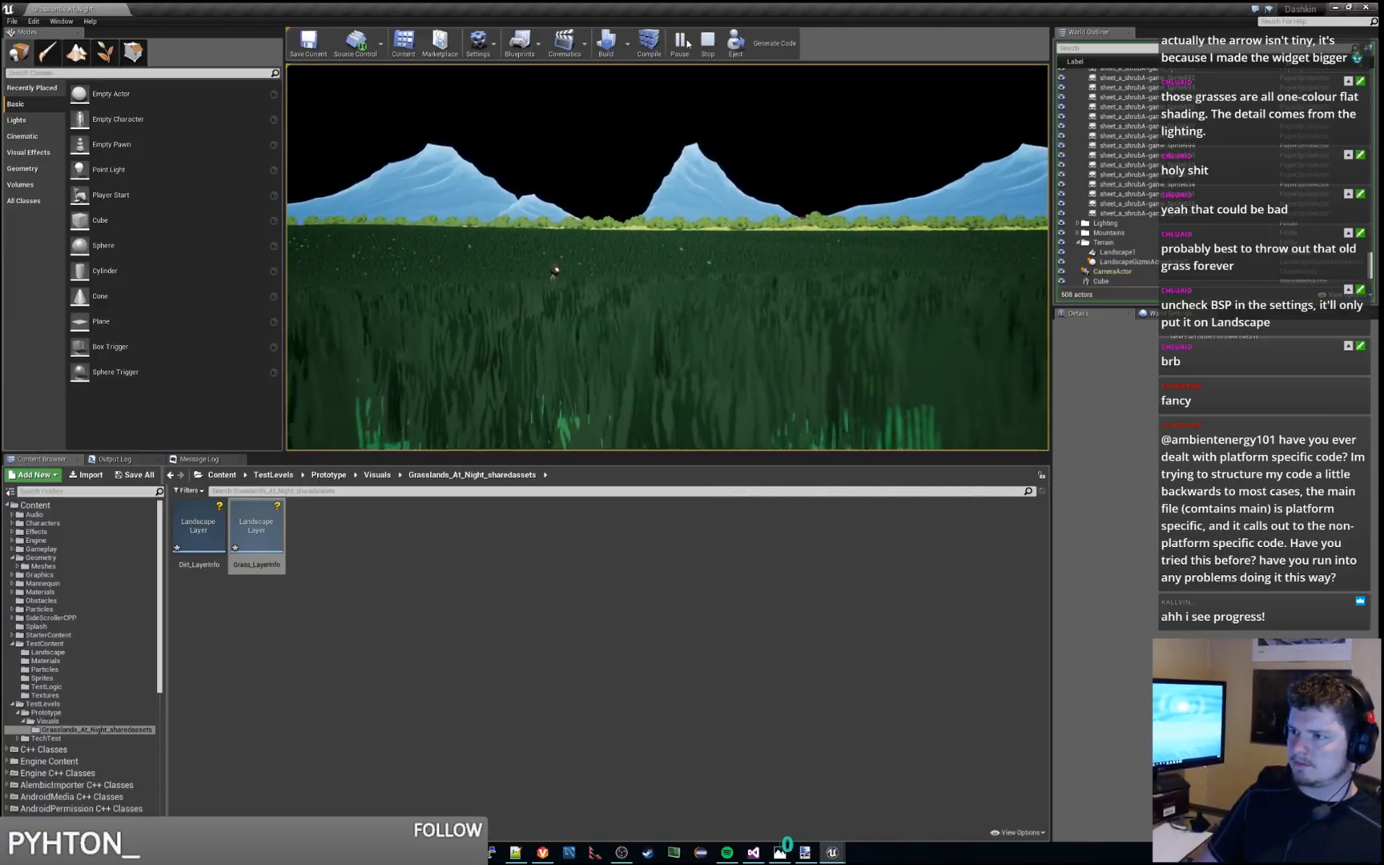
key("d")
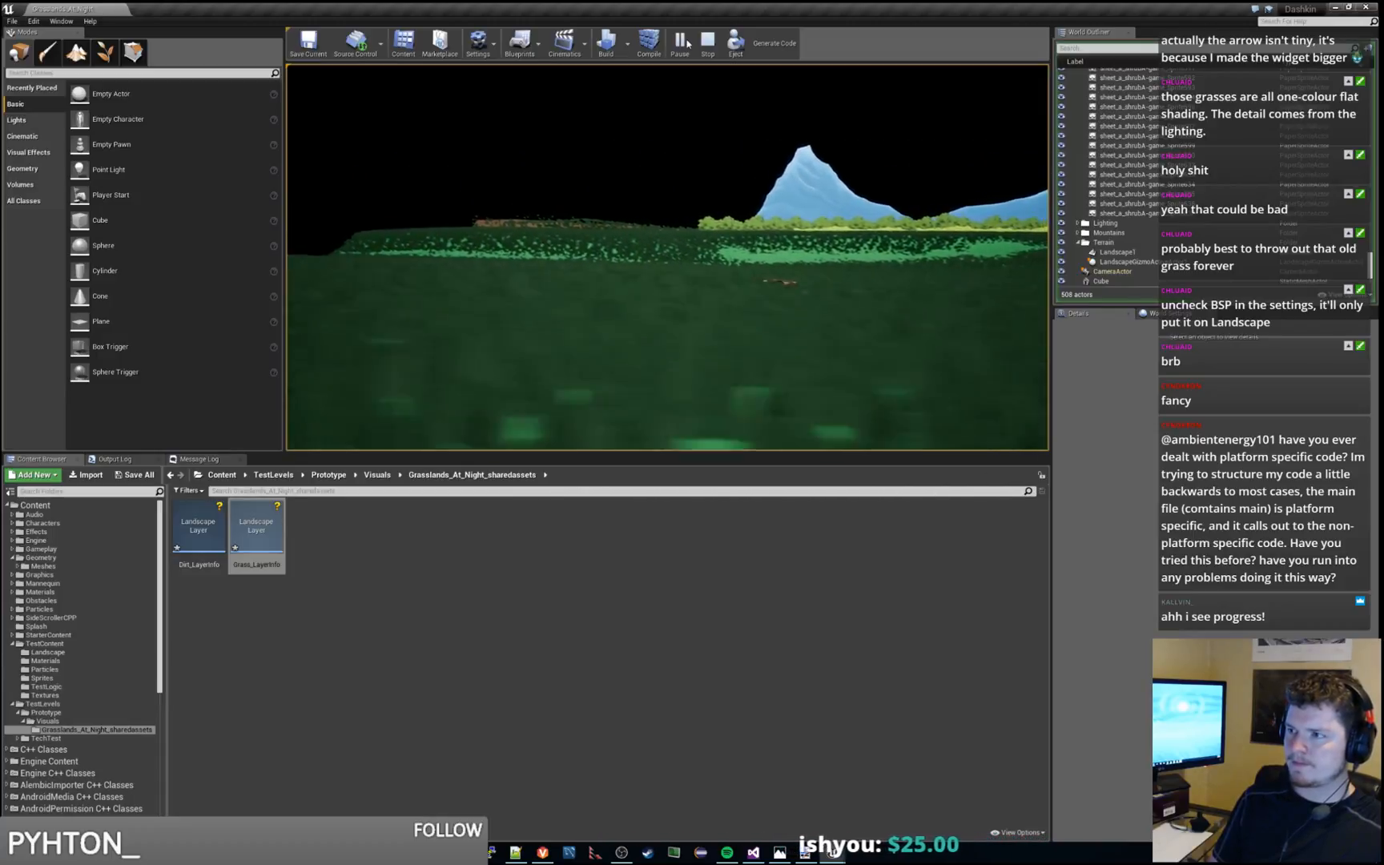
key("Escape")
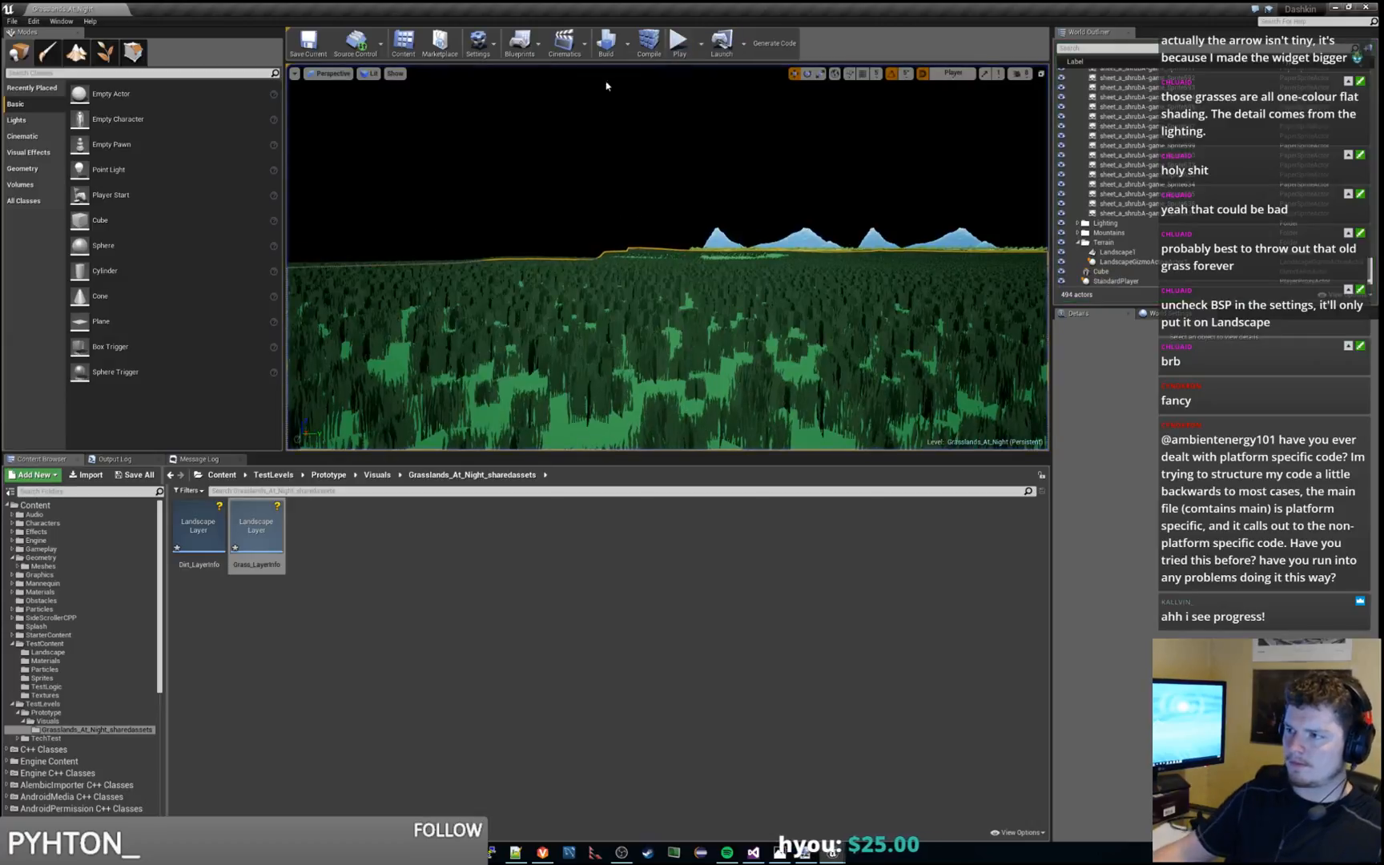
Run another playtest, moving the character leftward to check the grass near the bare patch, and end the session
key("w")
right_click_drag(668, 256, 812, 311)
key("w")
key("w")
left_click(679, 44)
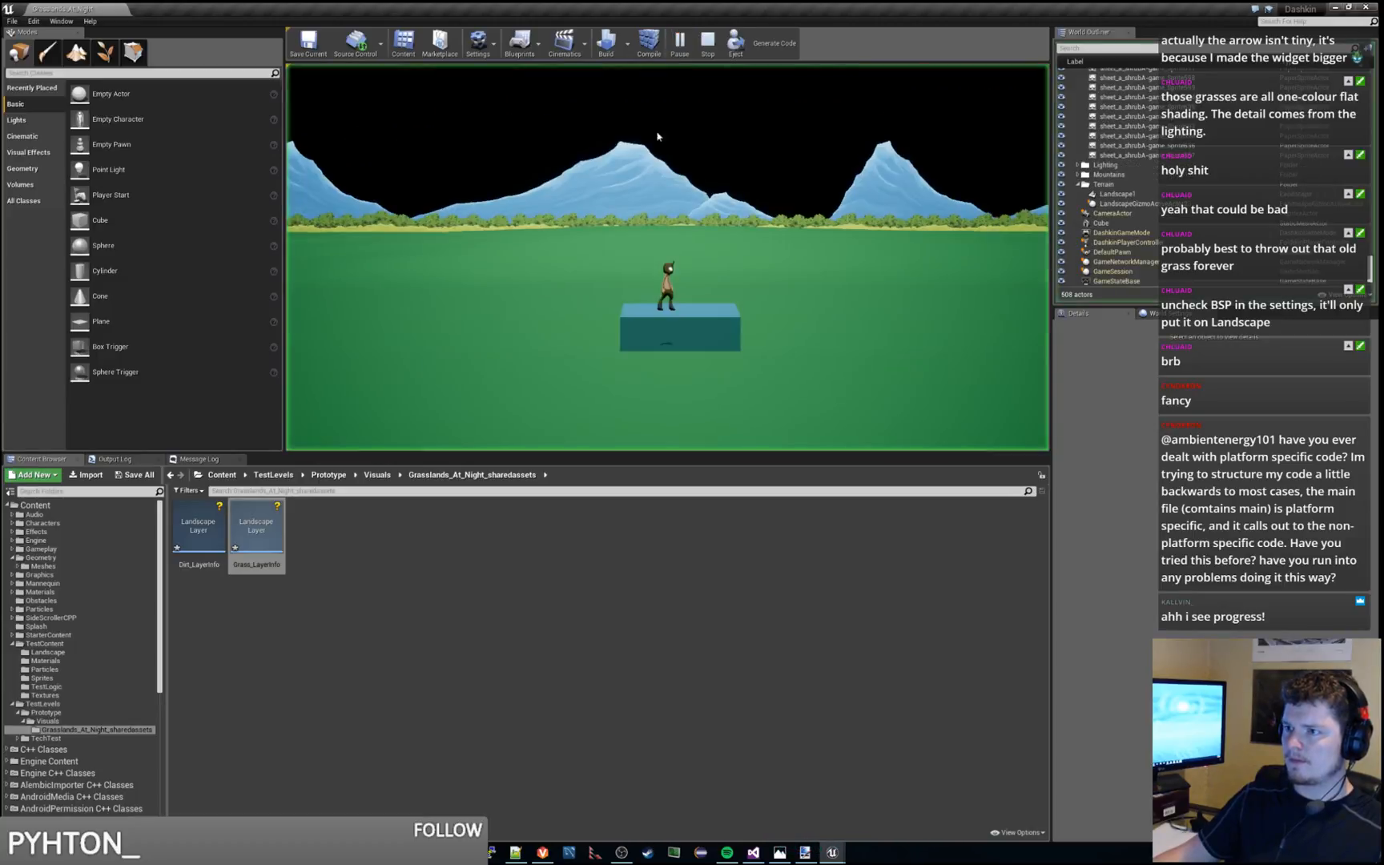
key("a")
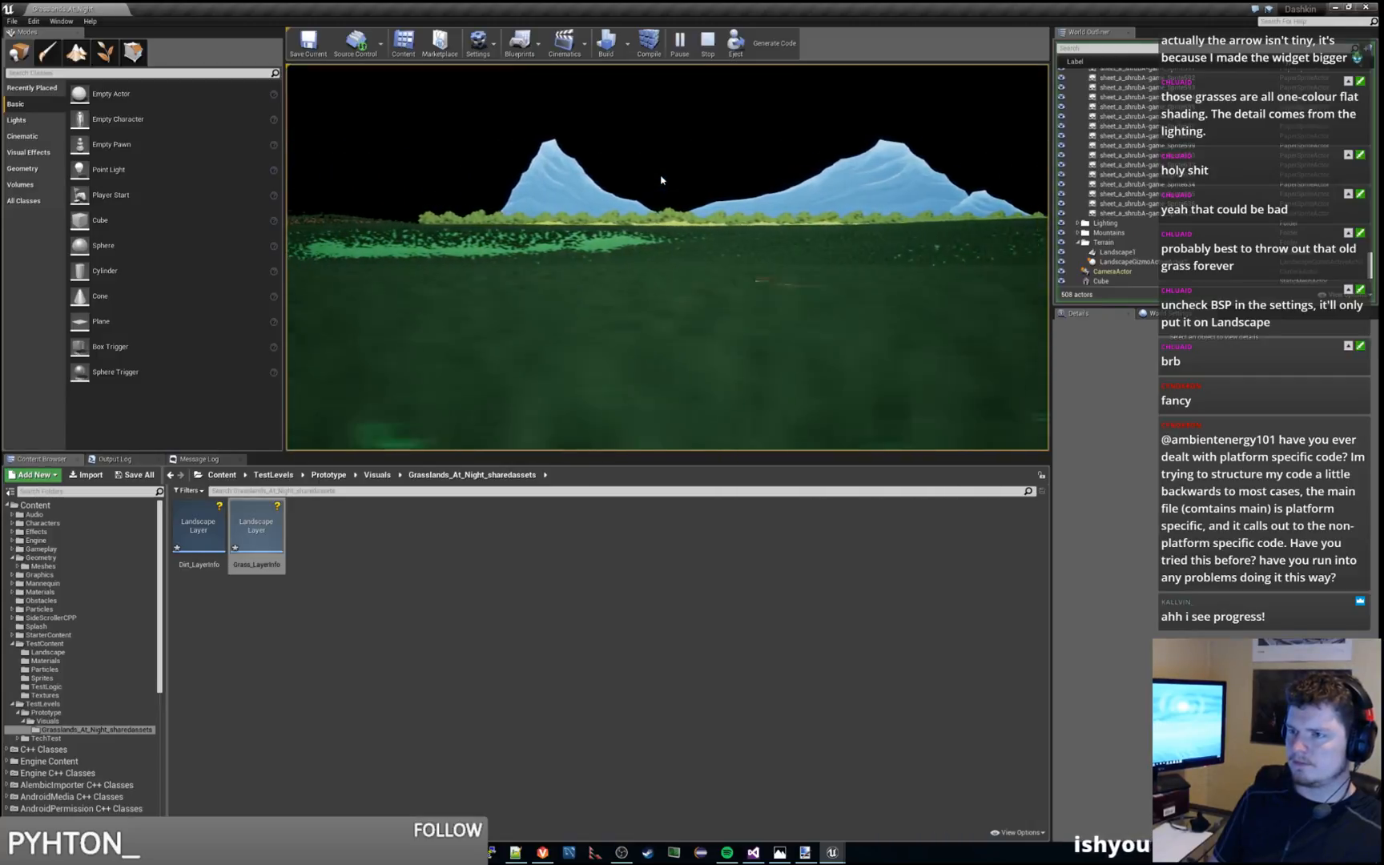
key("Escape")
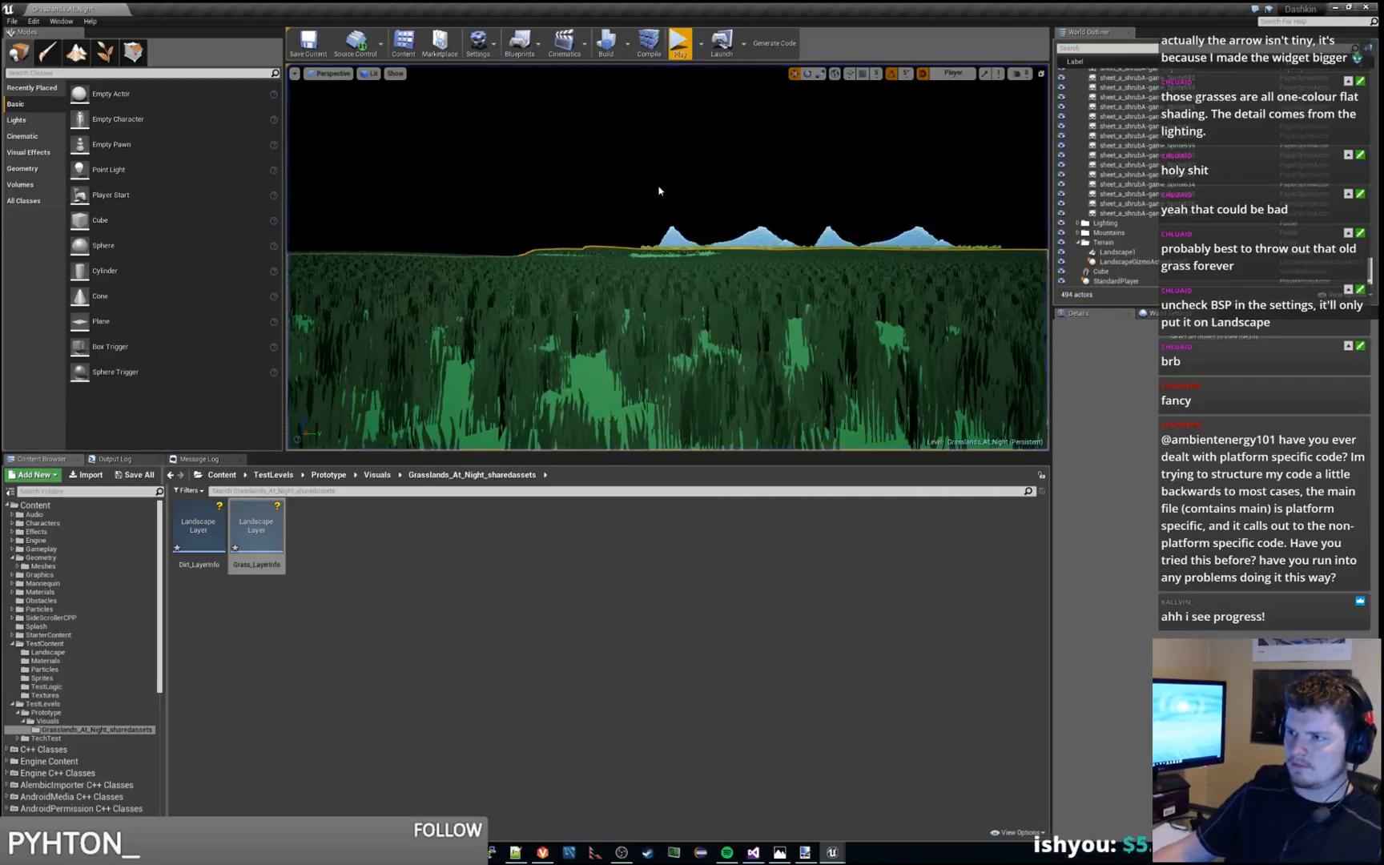
Examine the grass coverage from high above the landscape and check it in a short playtest with a leftward run
key("w")
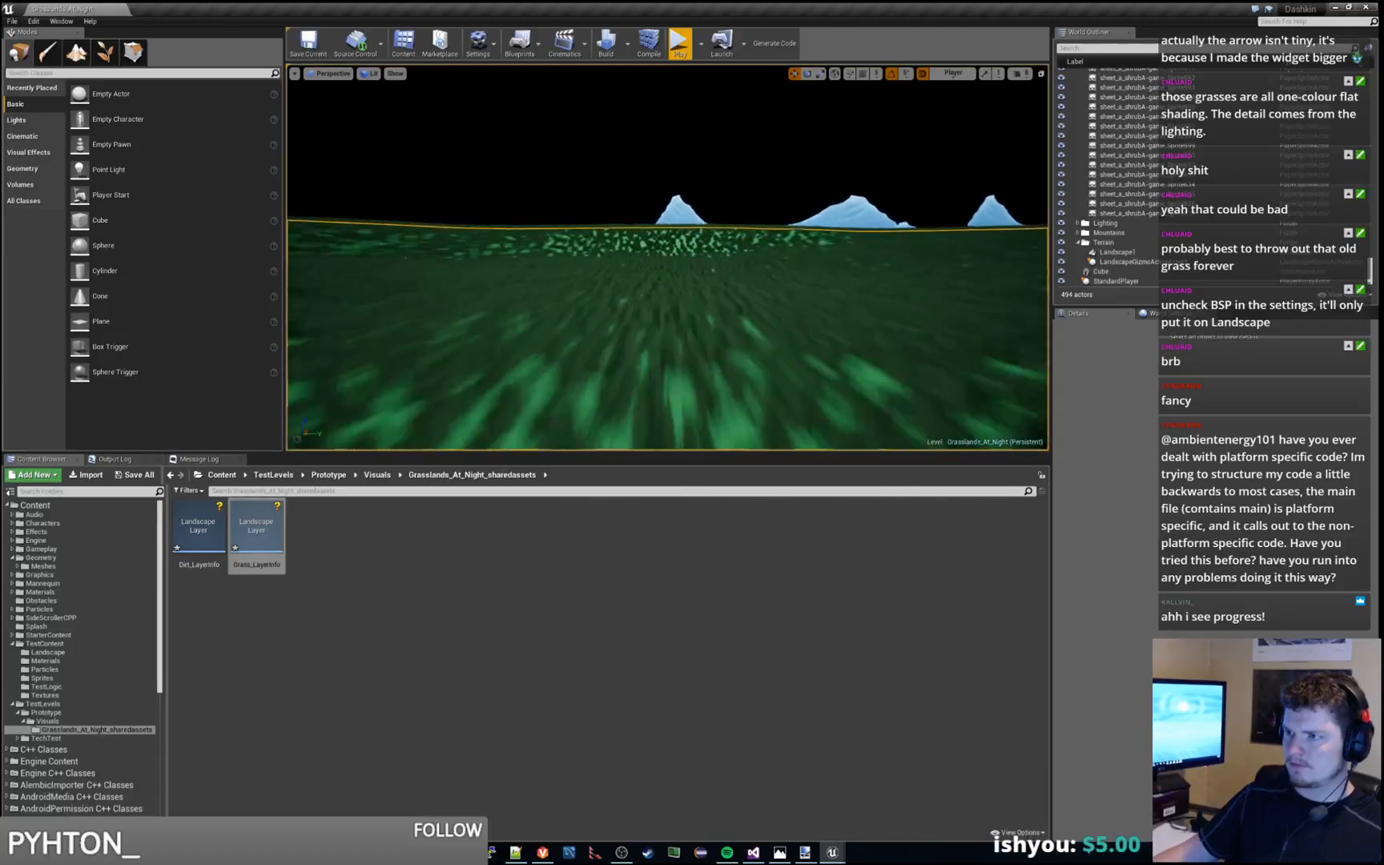
key("w")
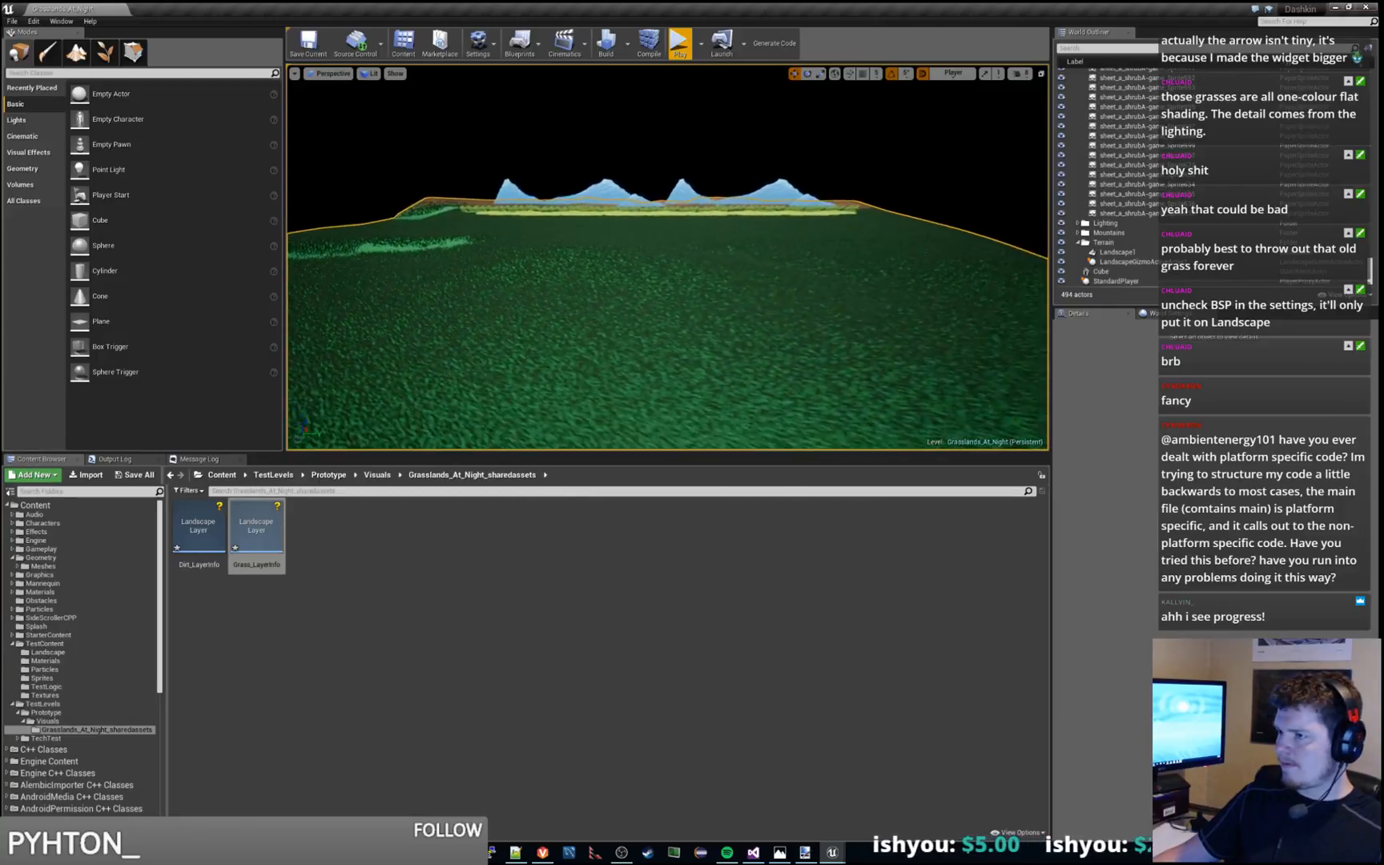
key("s")
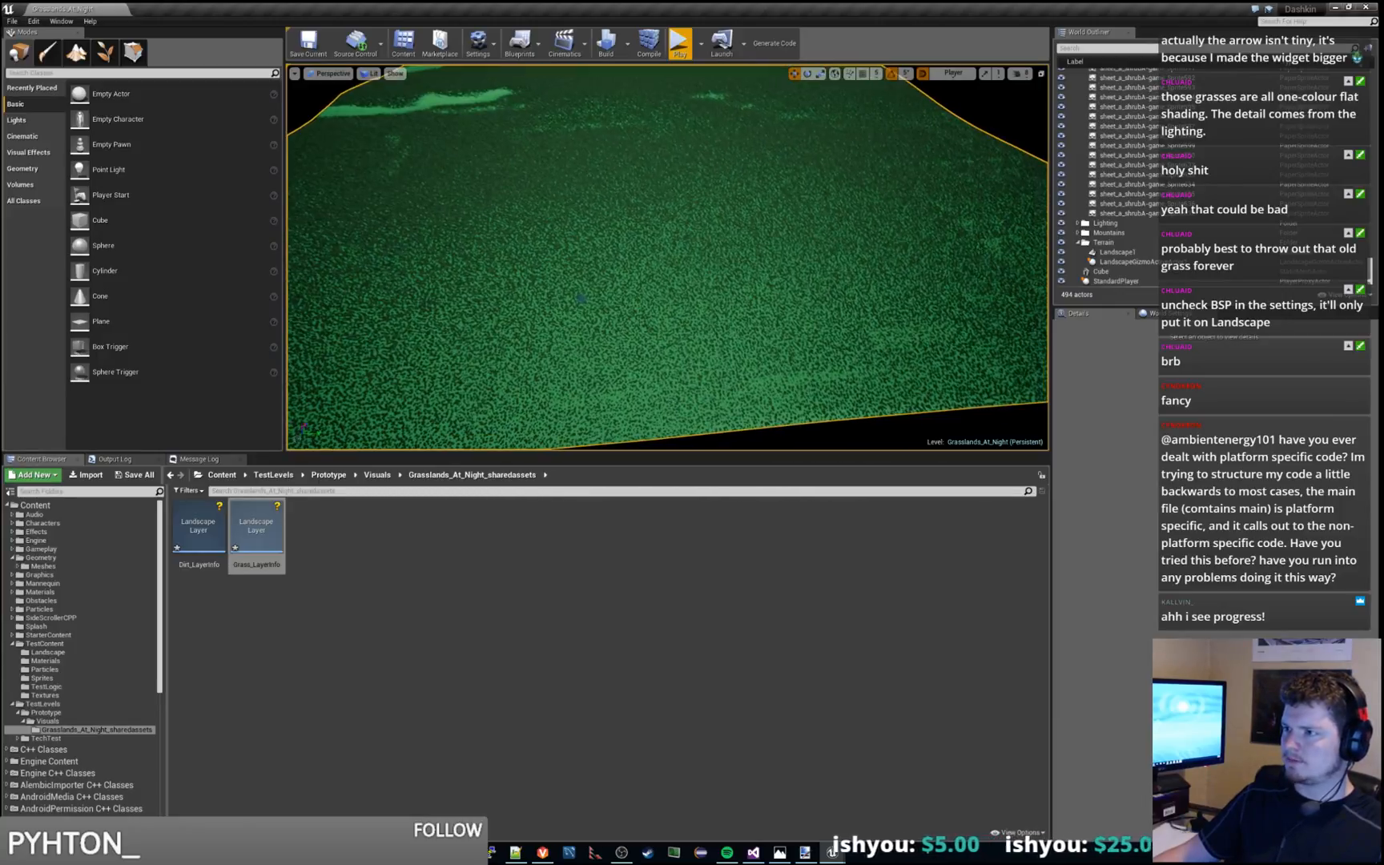
right_click_drag(1027, 237, 985, 216)
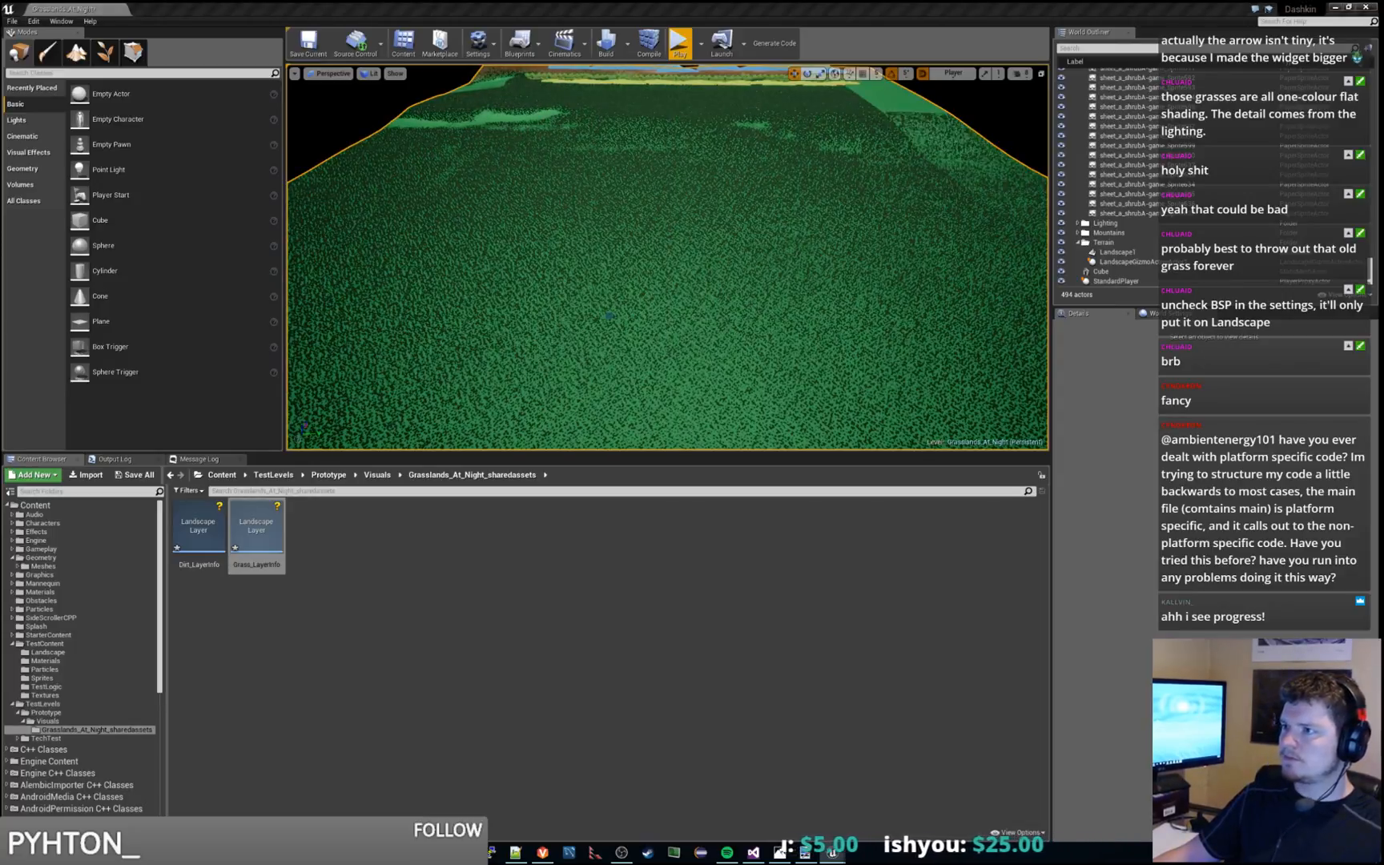
left_click(679, 42)
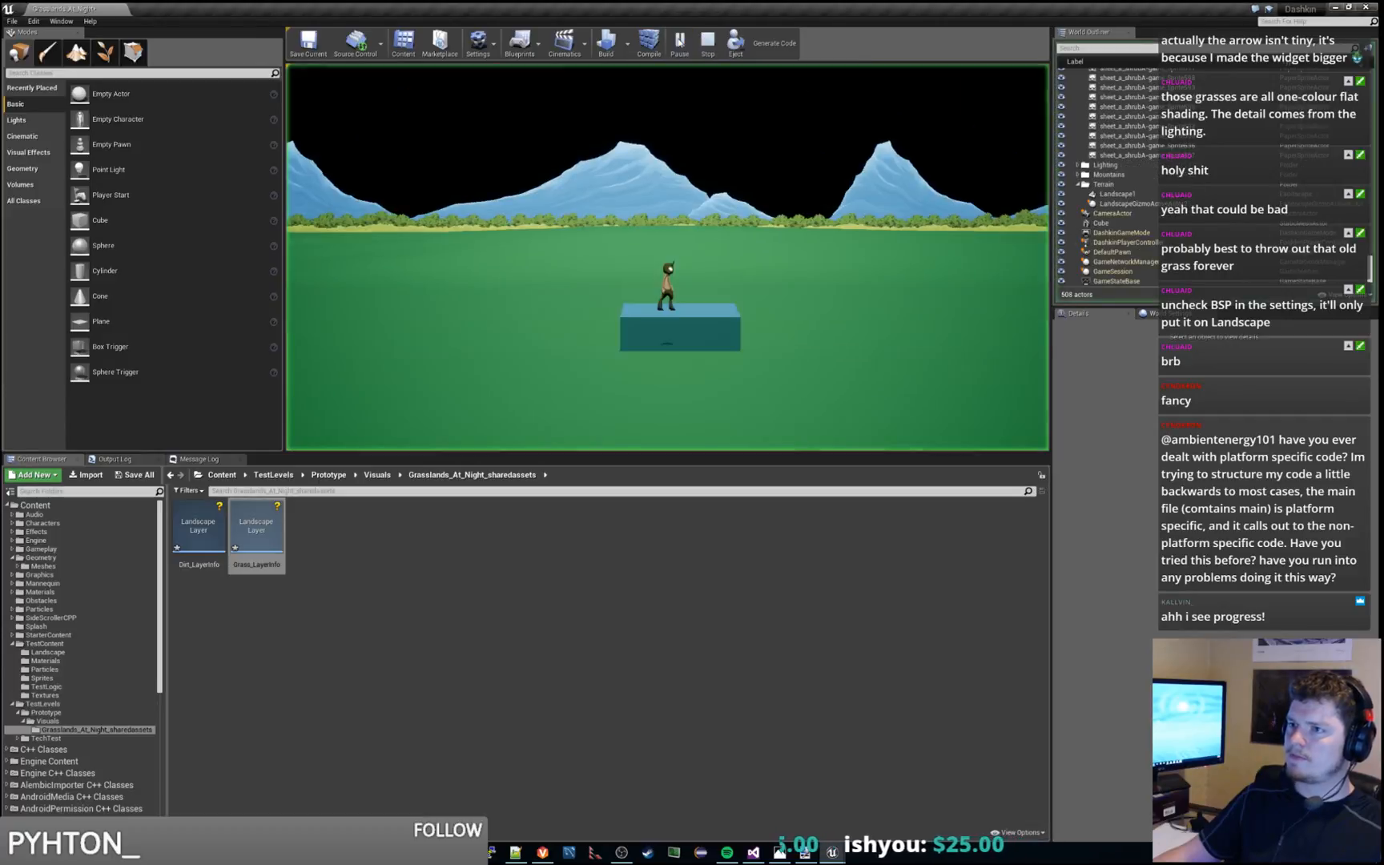
key("a")
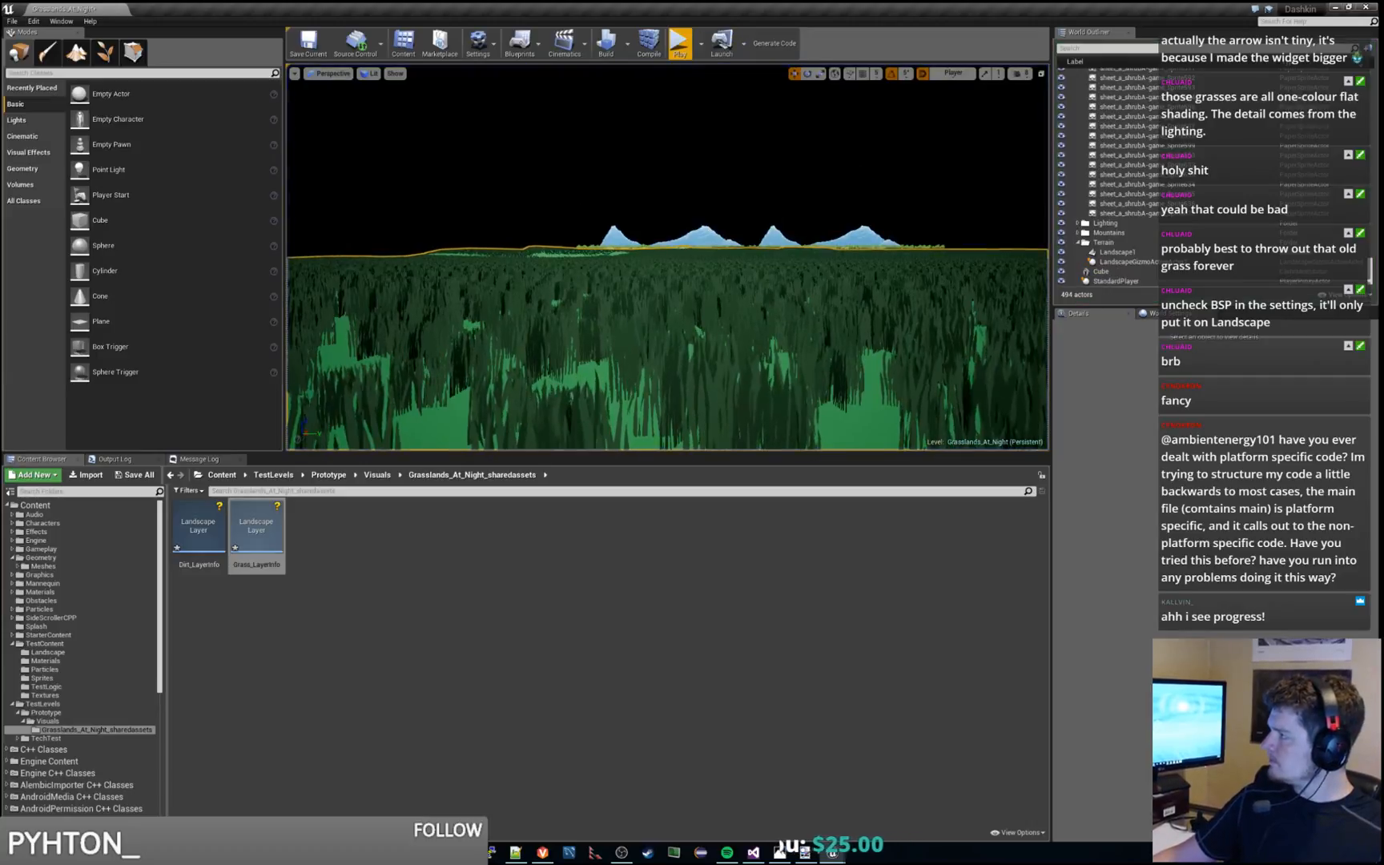
left_click(711, 44)
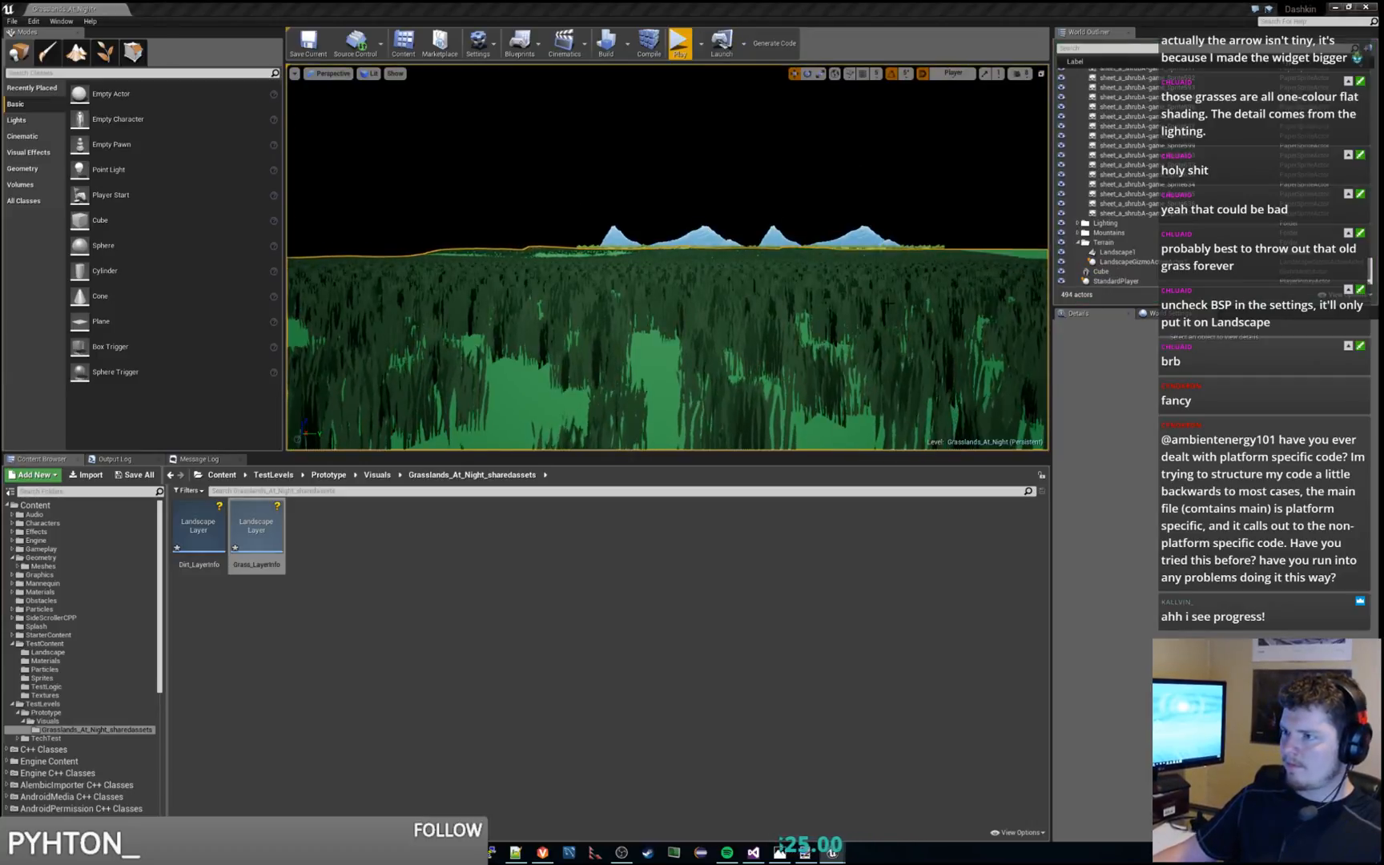
View the whole landscape from a distance, and playtest a long rightward run to check the grass coverage and density
mouse_move(667, 256)
right_mouse_down()
mouse_move(772, 314)
mouse_move(721, 344)
mouse_move(667, 258)
right_mouse_up()
key("s")
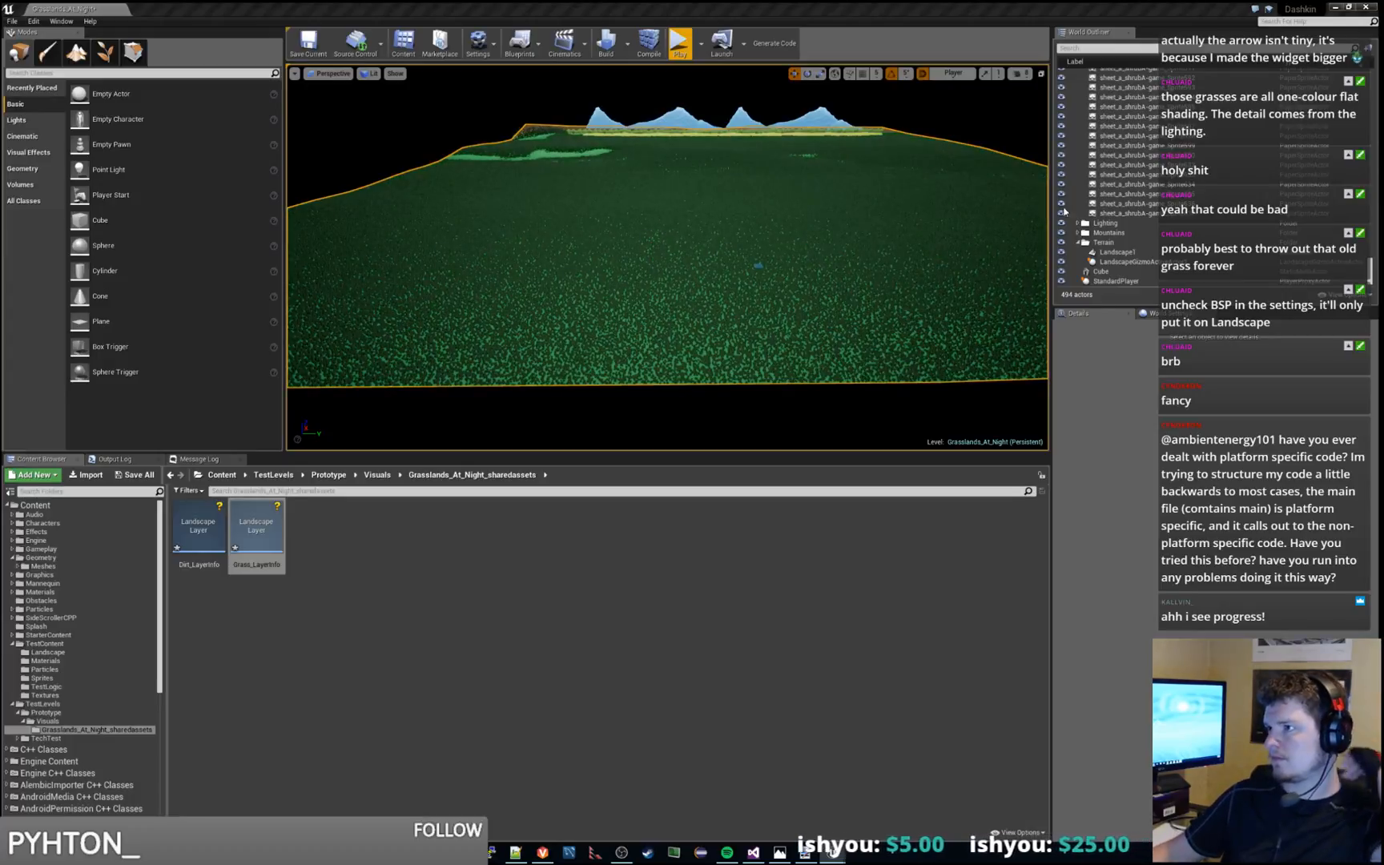
right_click_drag(803, 291, 673, 240)
key("w")
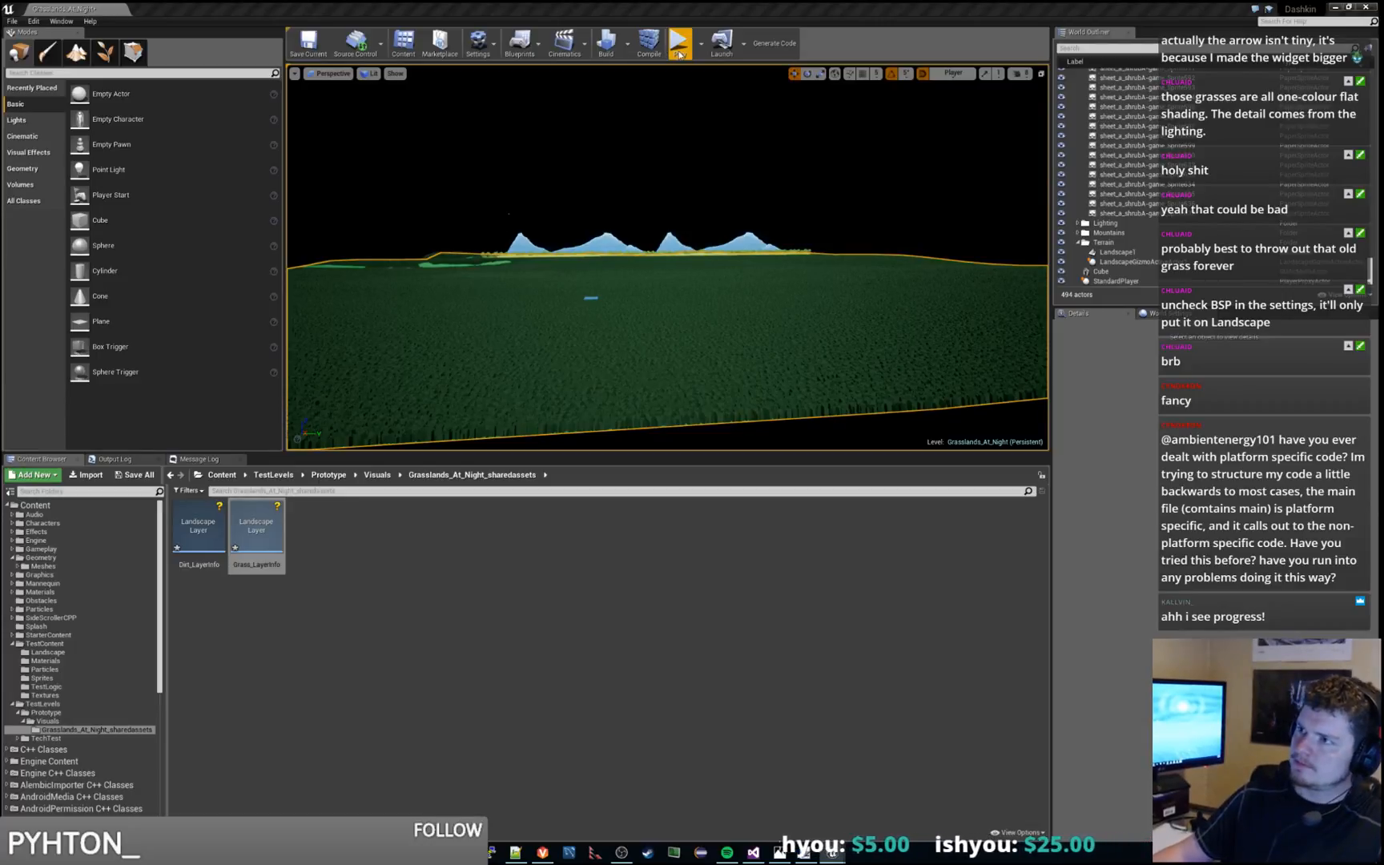
left_click(681, 48)
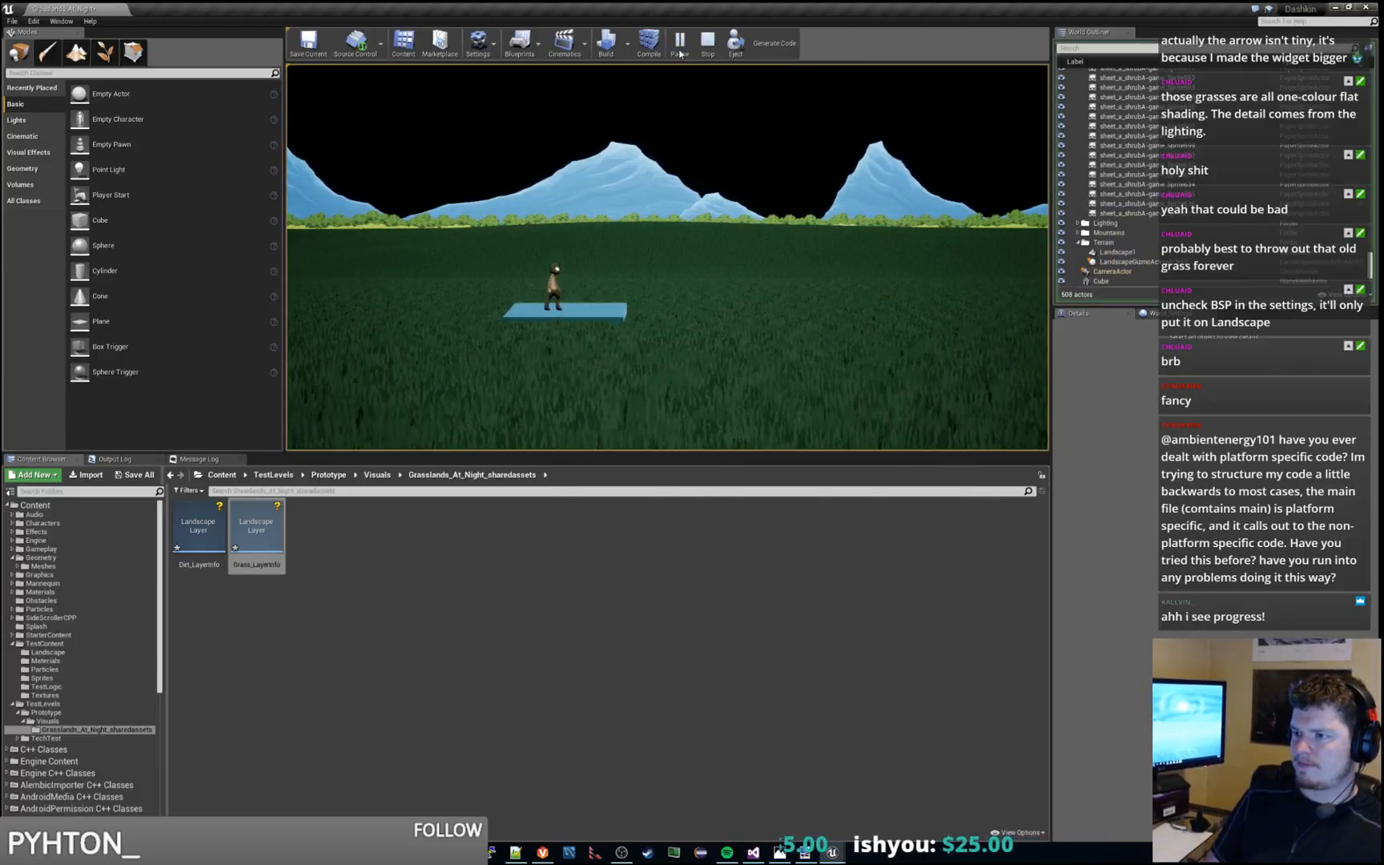
key("d")
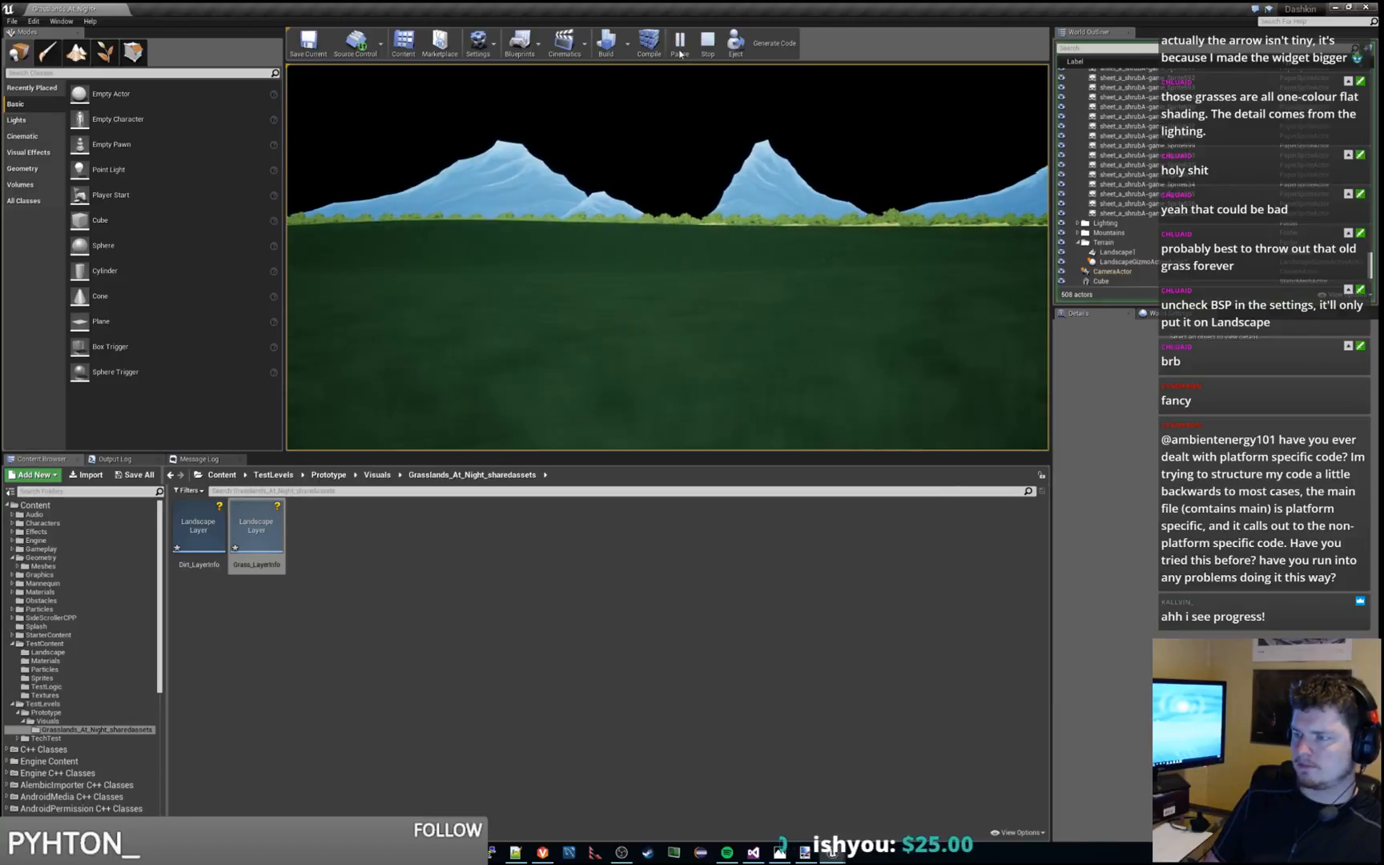
key("d")
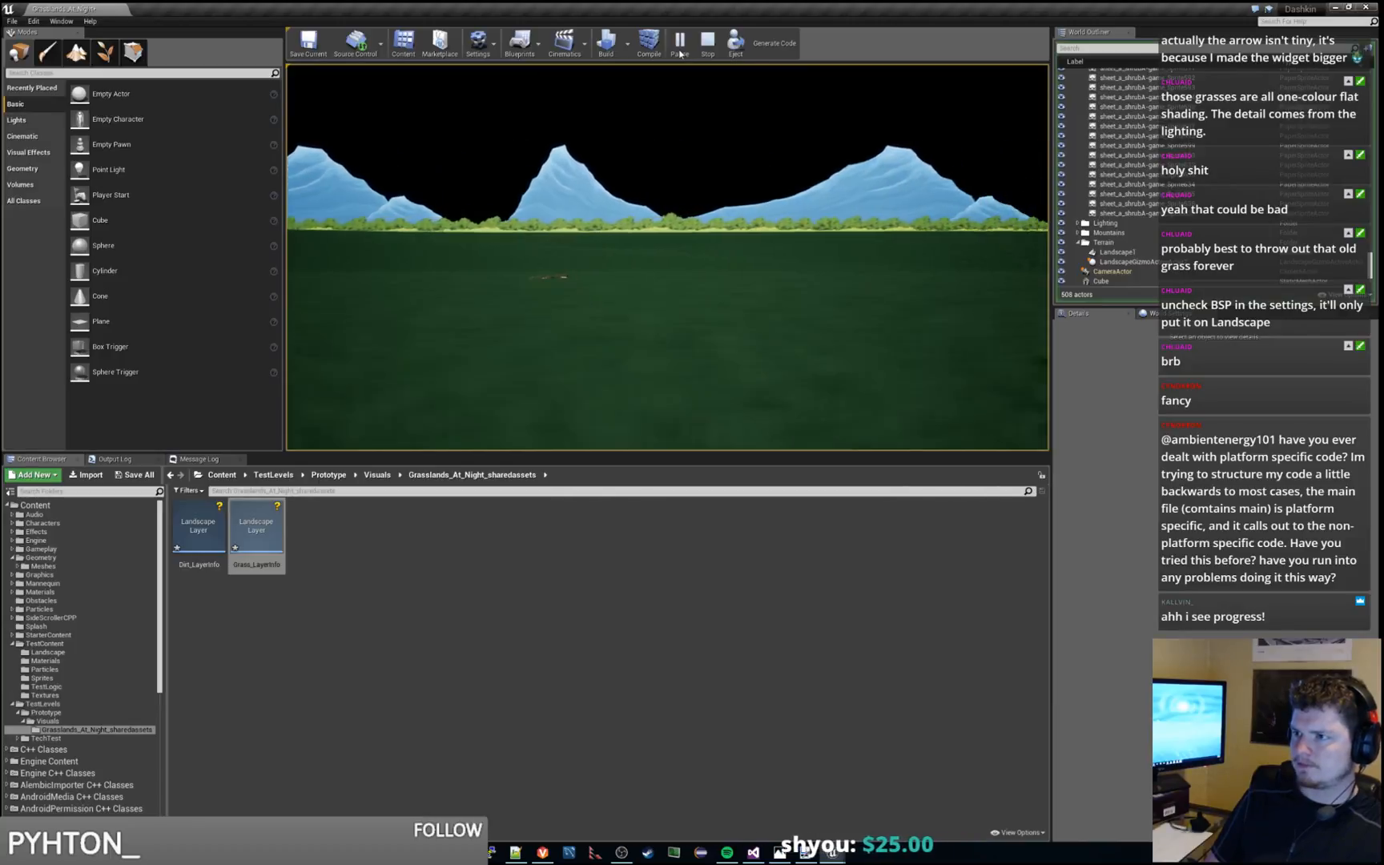
key("d")
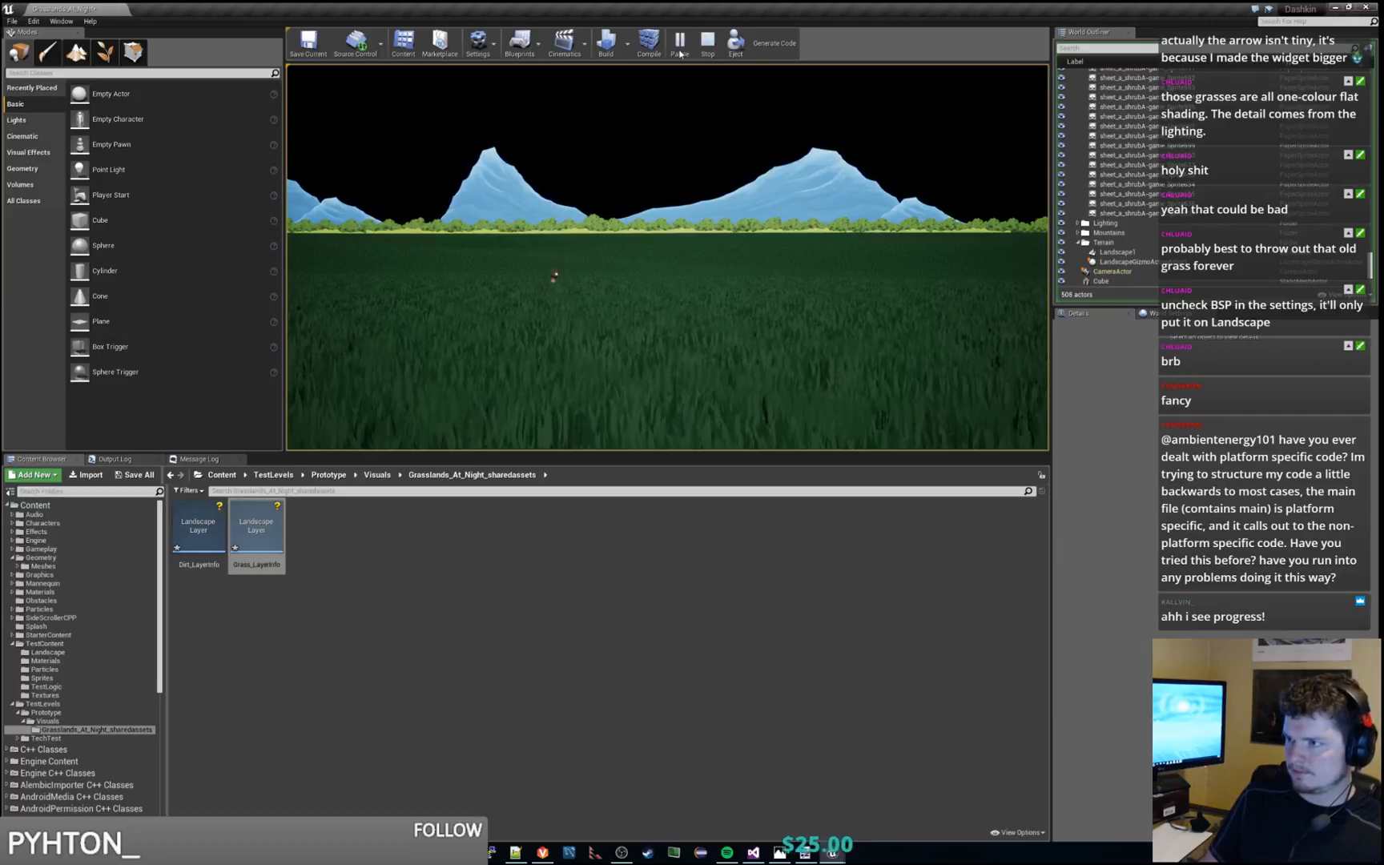
left_click(707, 44)
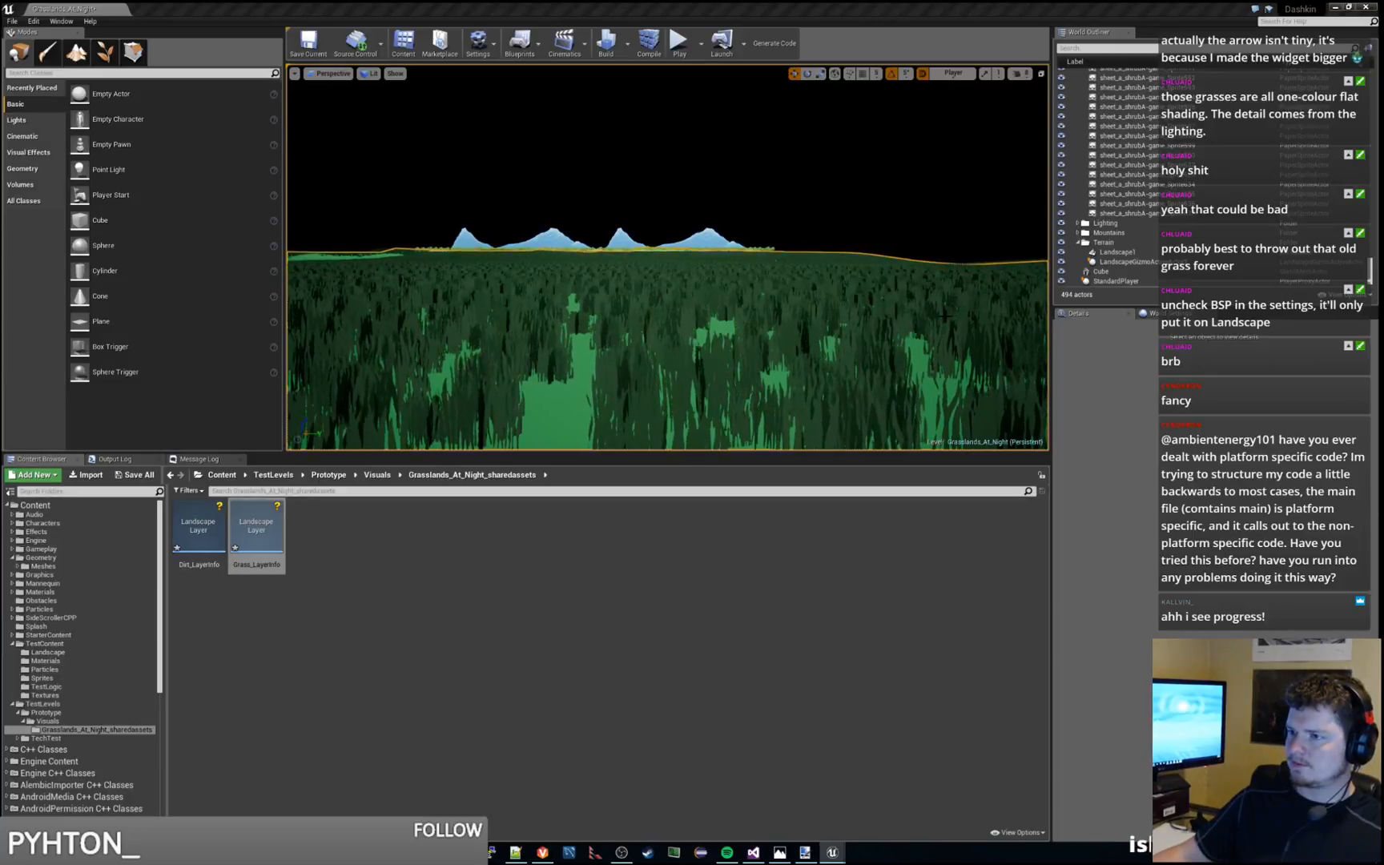
Playtest the level two more times, running the character rightward to the landscape's far edge, and end the session
left_click(679, 44)
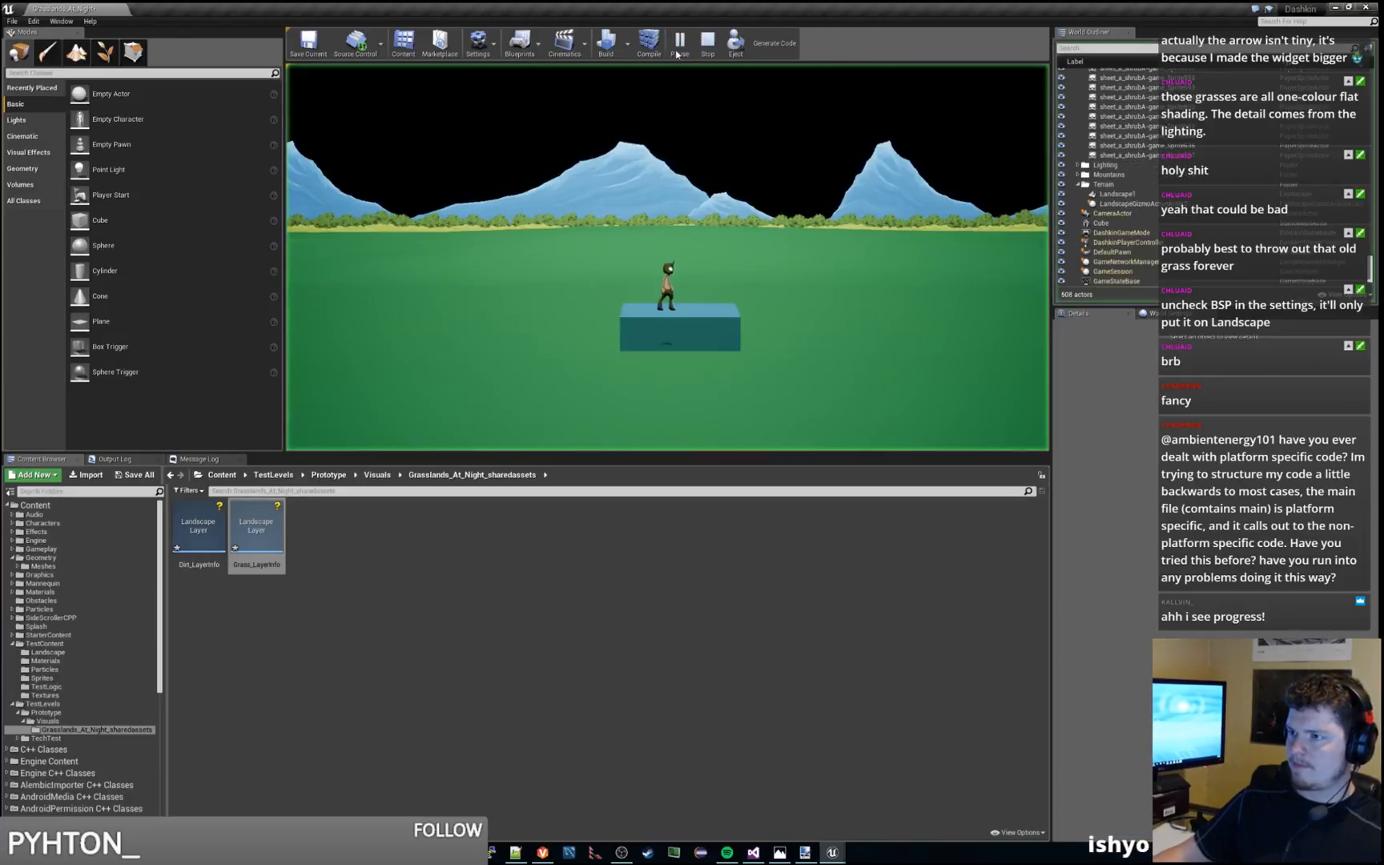
key("Escape")
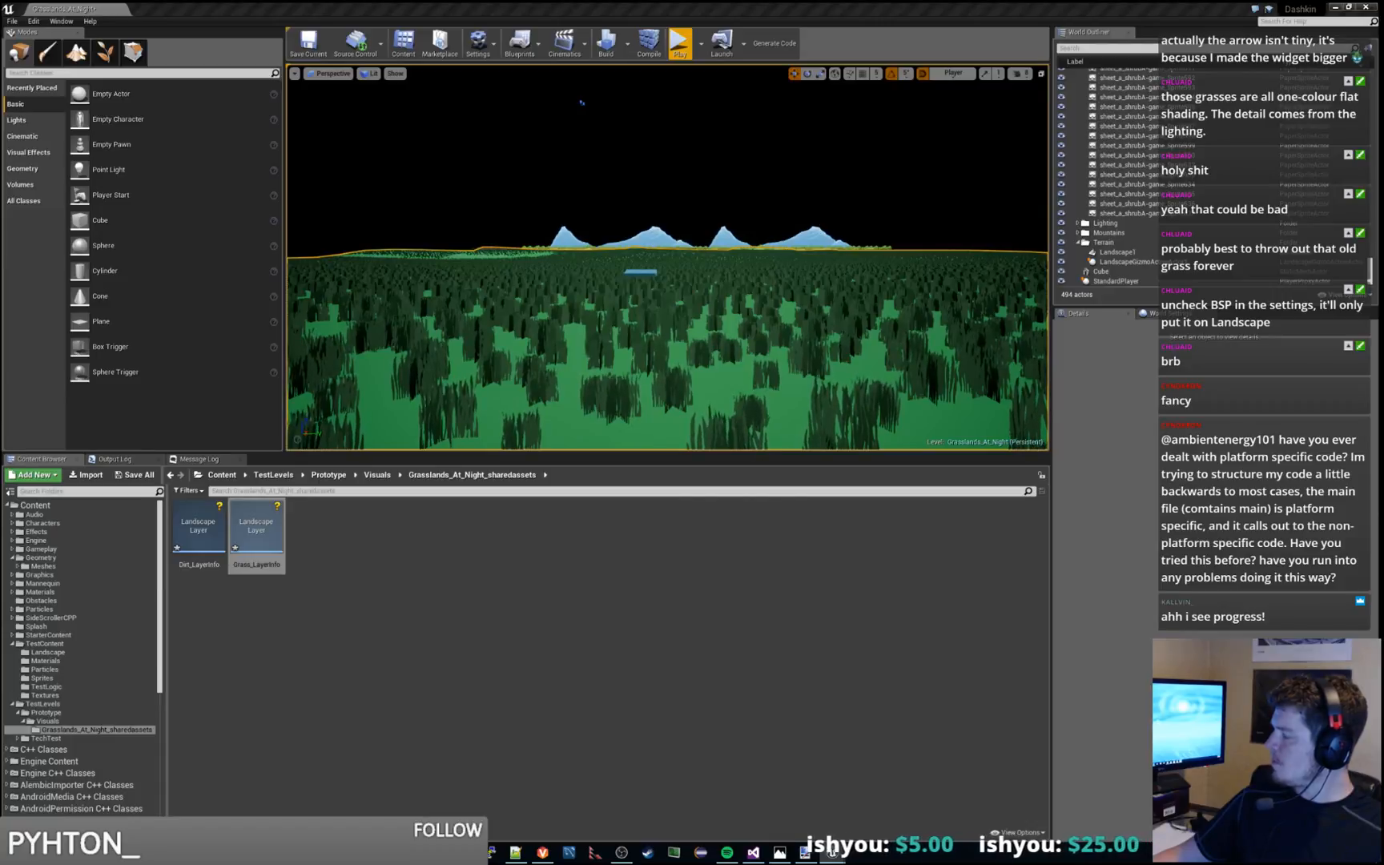
left_click(680, 44)
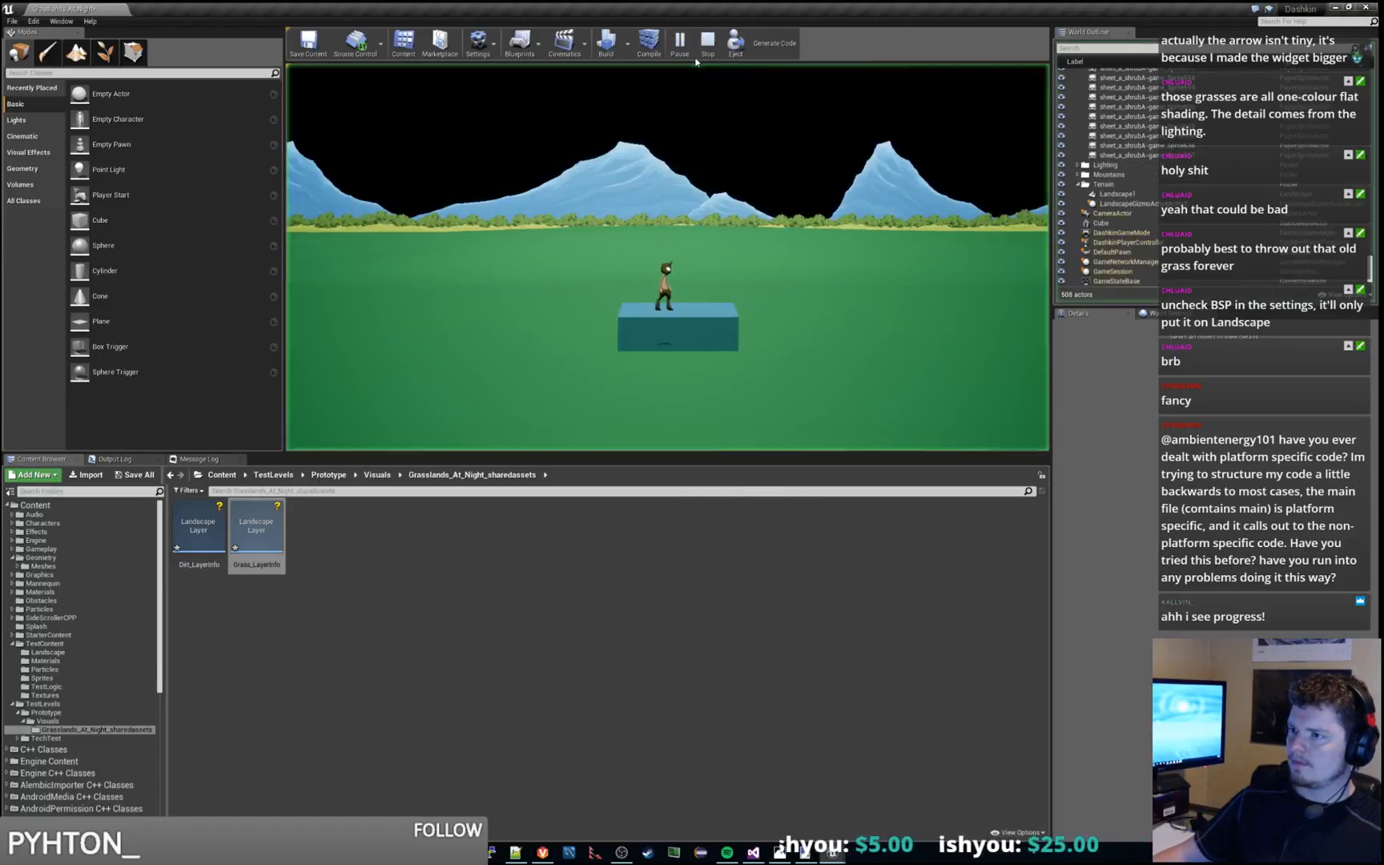
key("d")
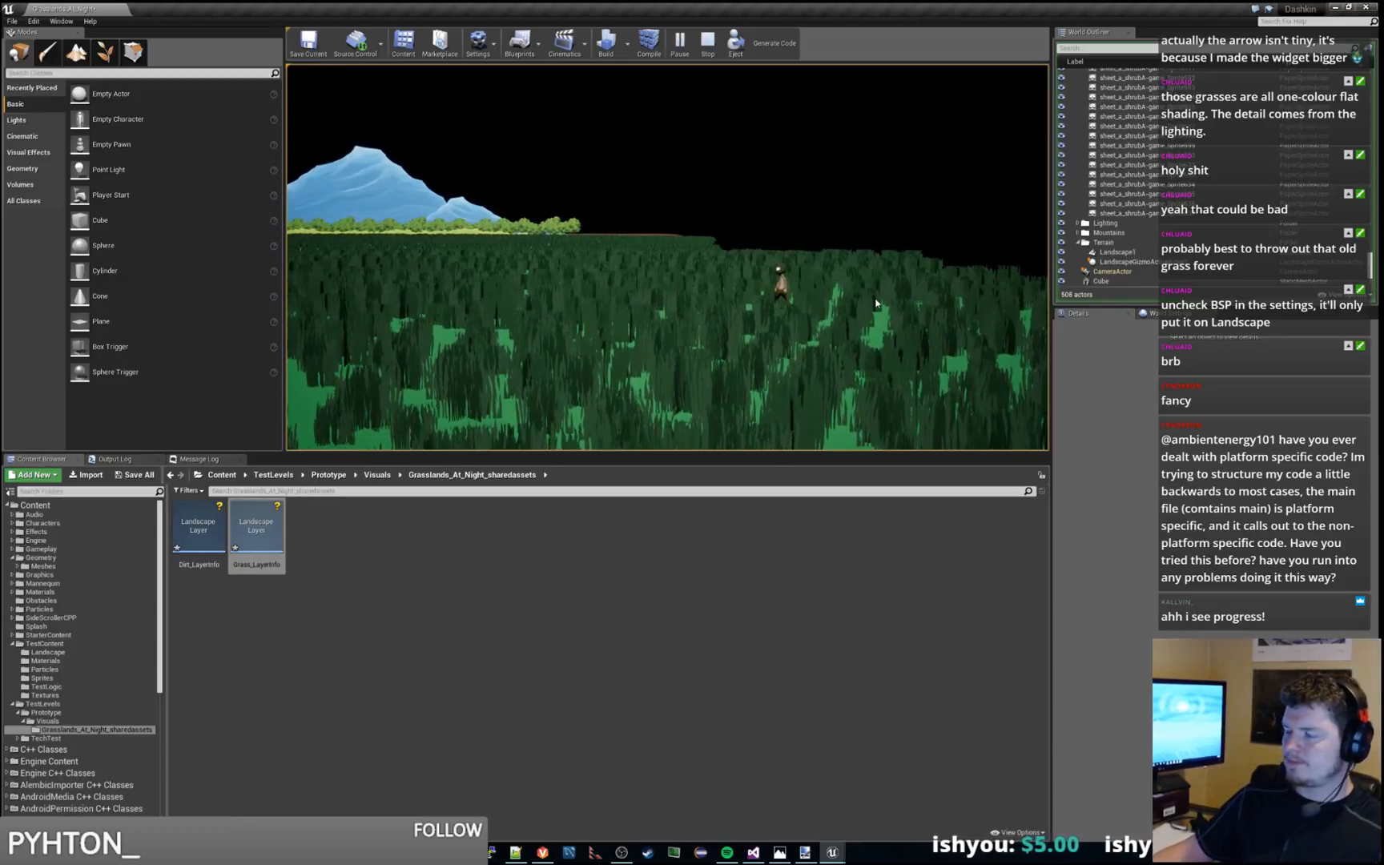
key("Escape")
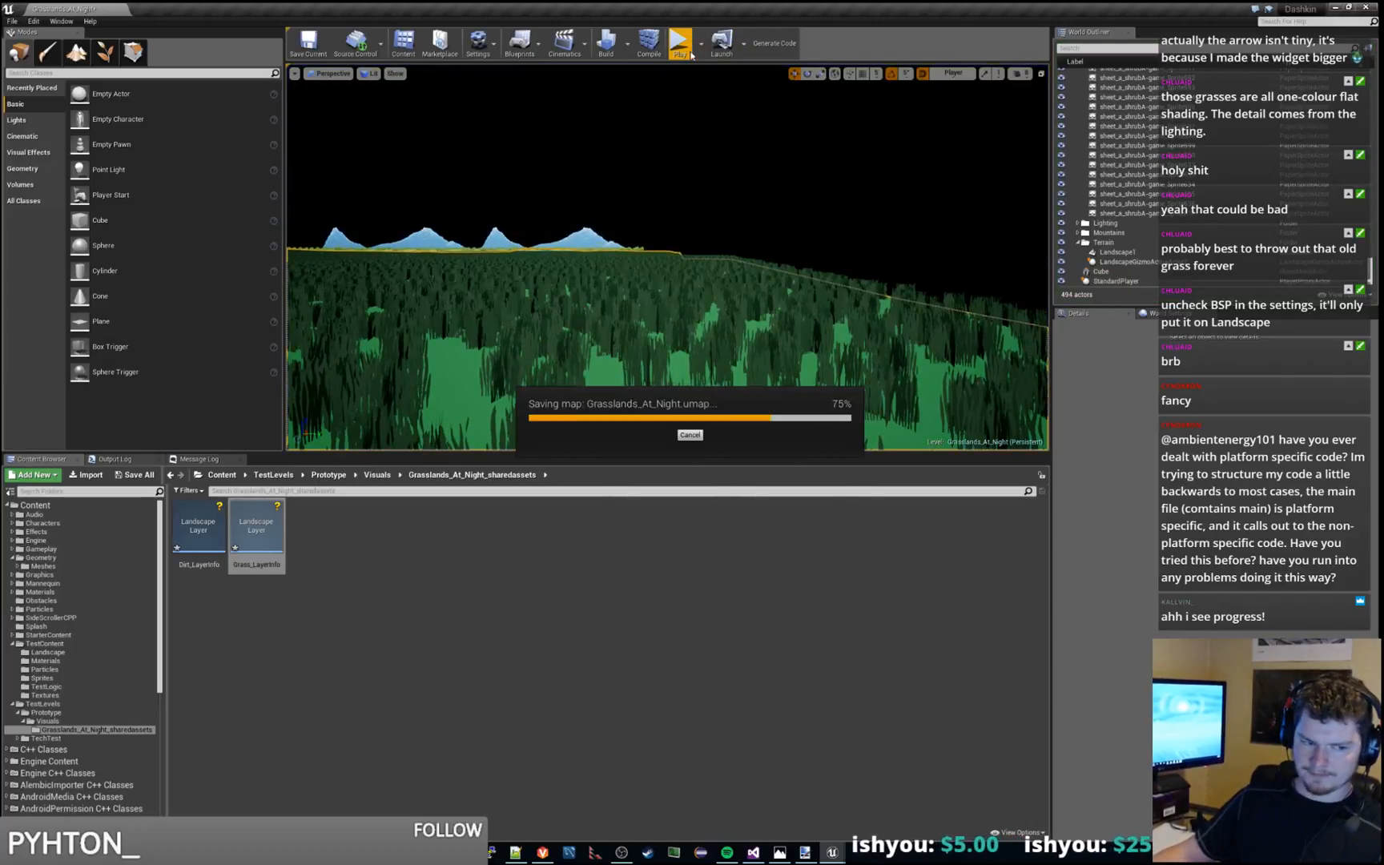
Start a playtest and run the character rightward with a jump to check the grass toward the far end of the tree line
left_click(691, 54)
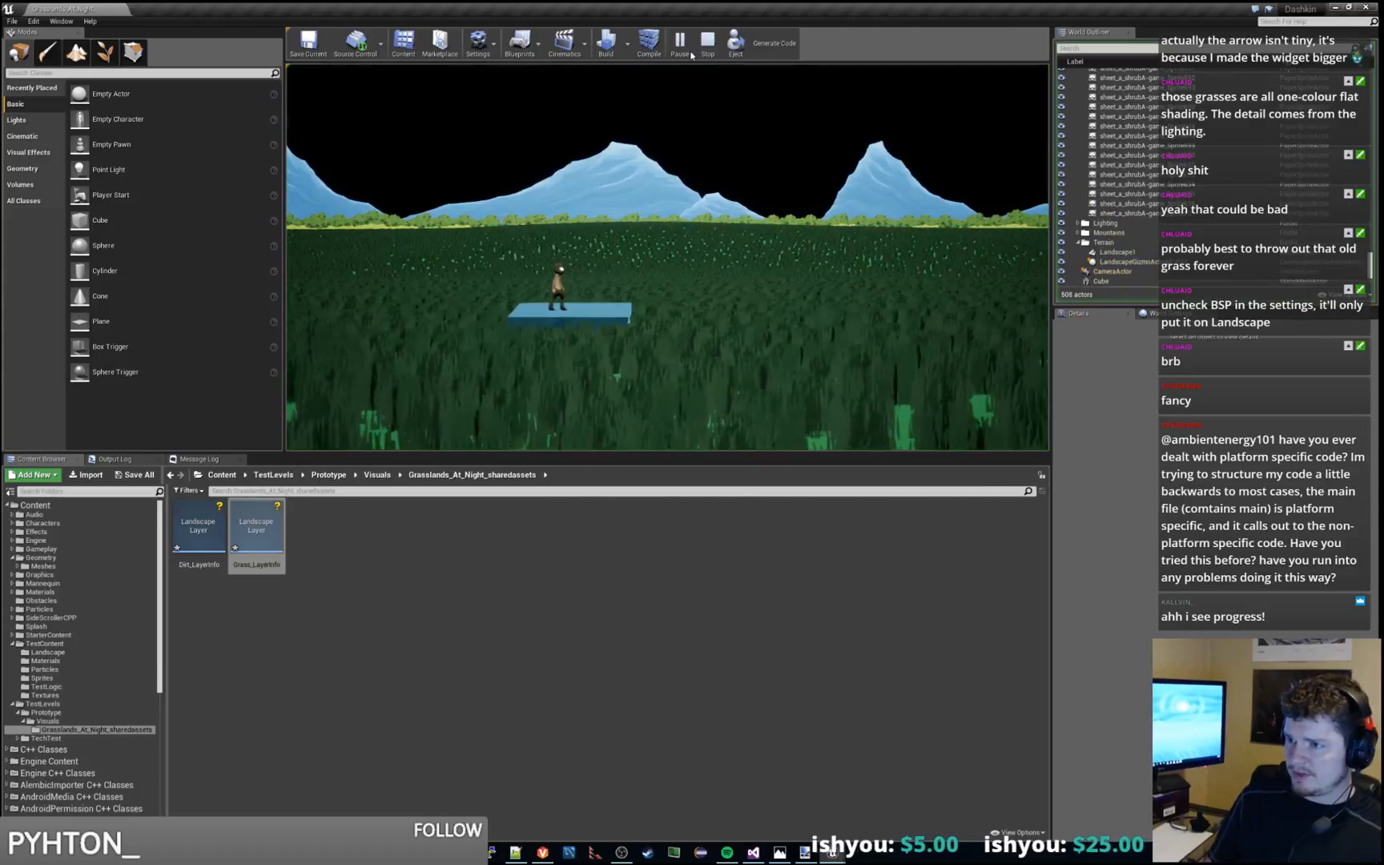
key("d")
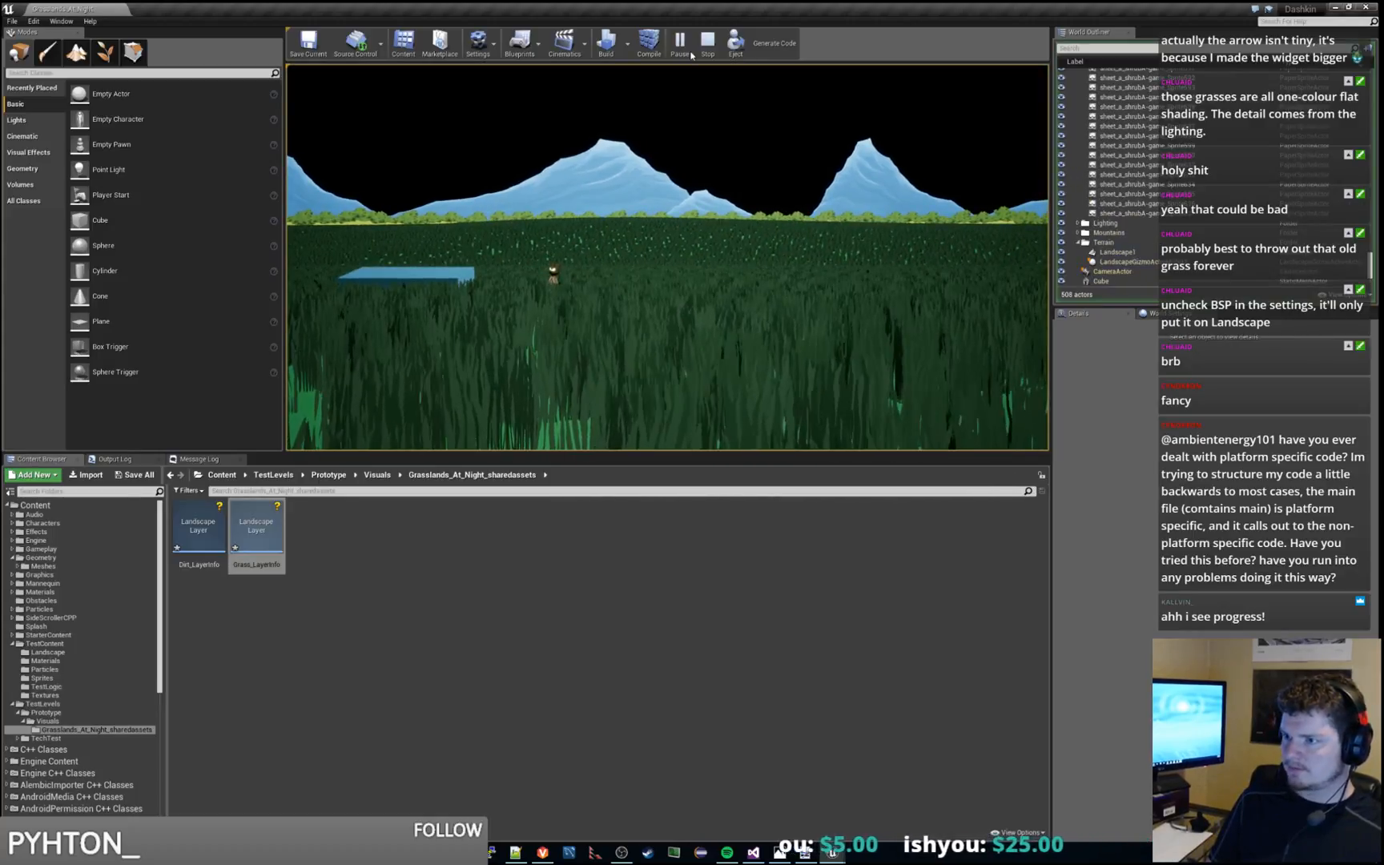
key("d")
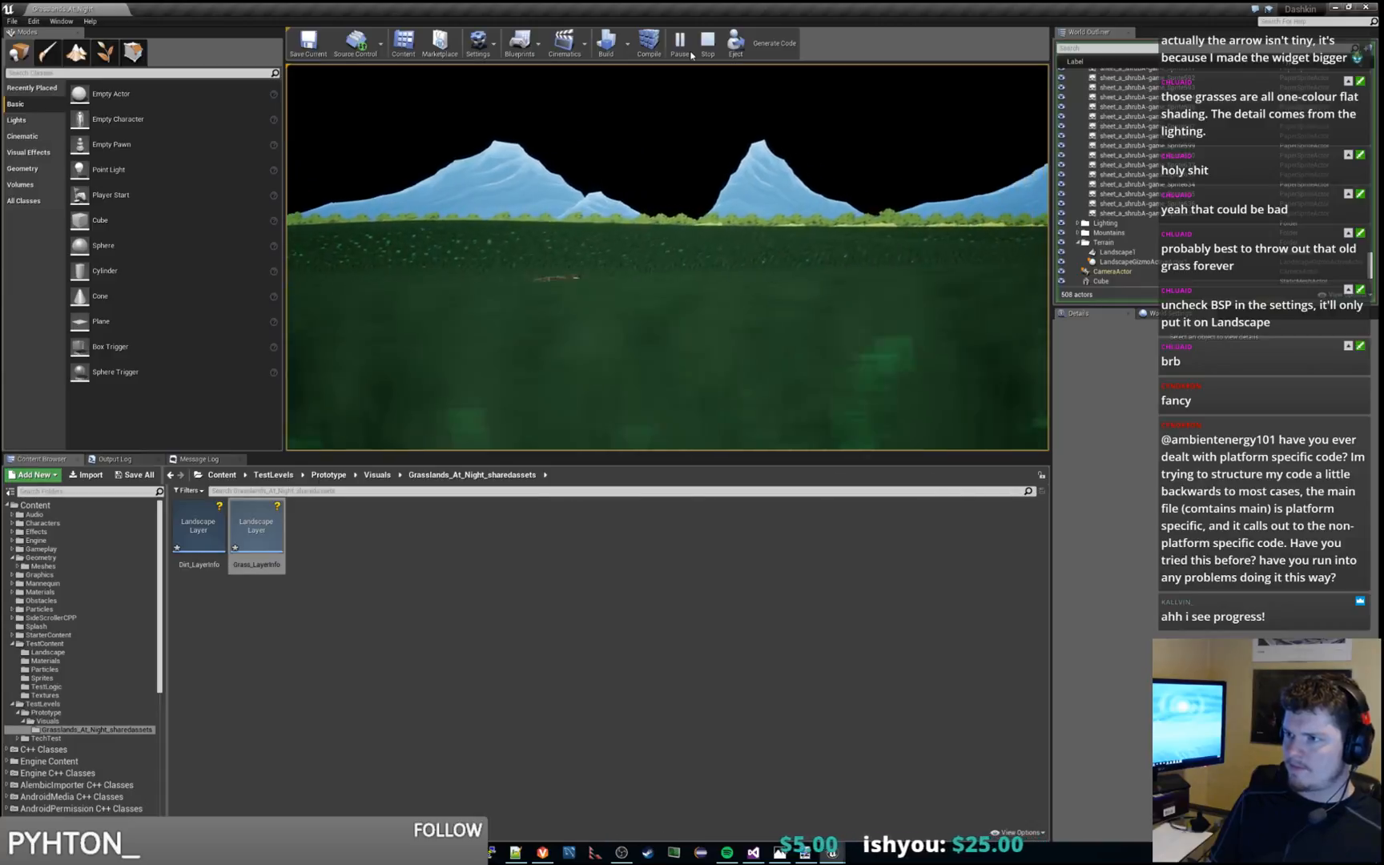
key("space")
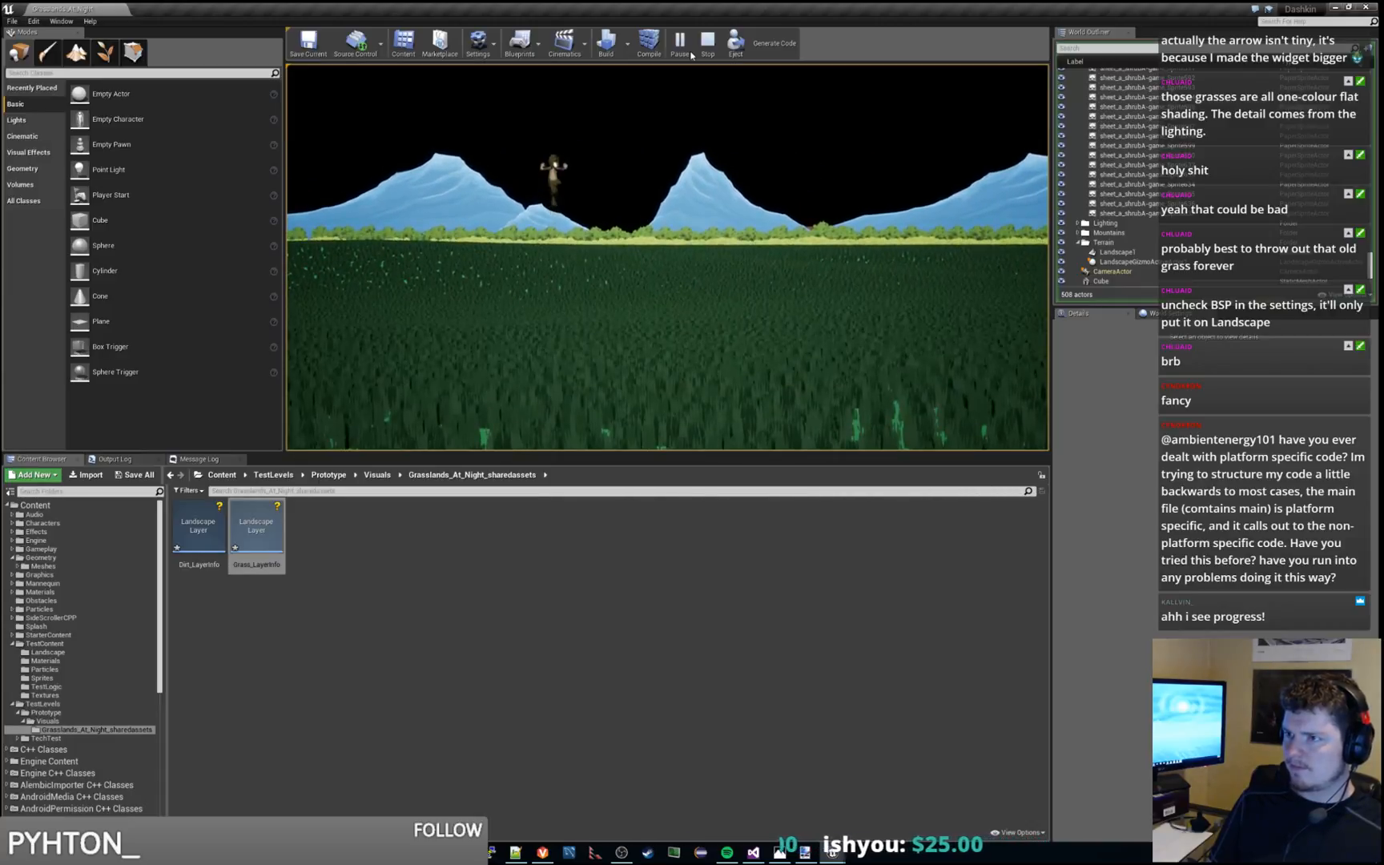
key("d")
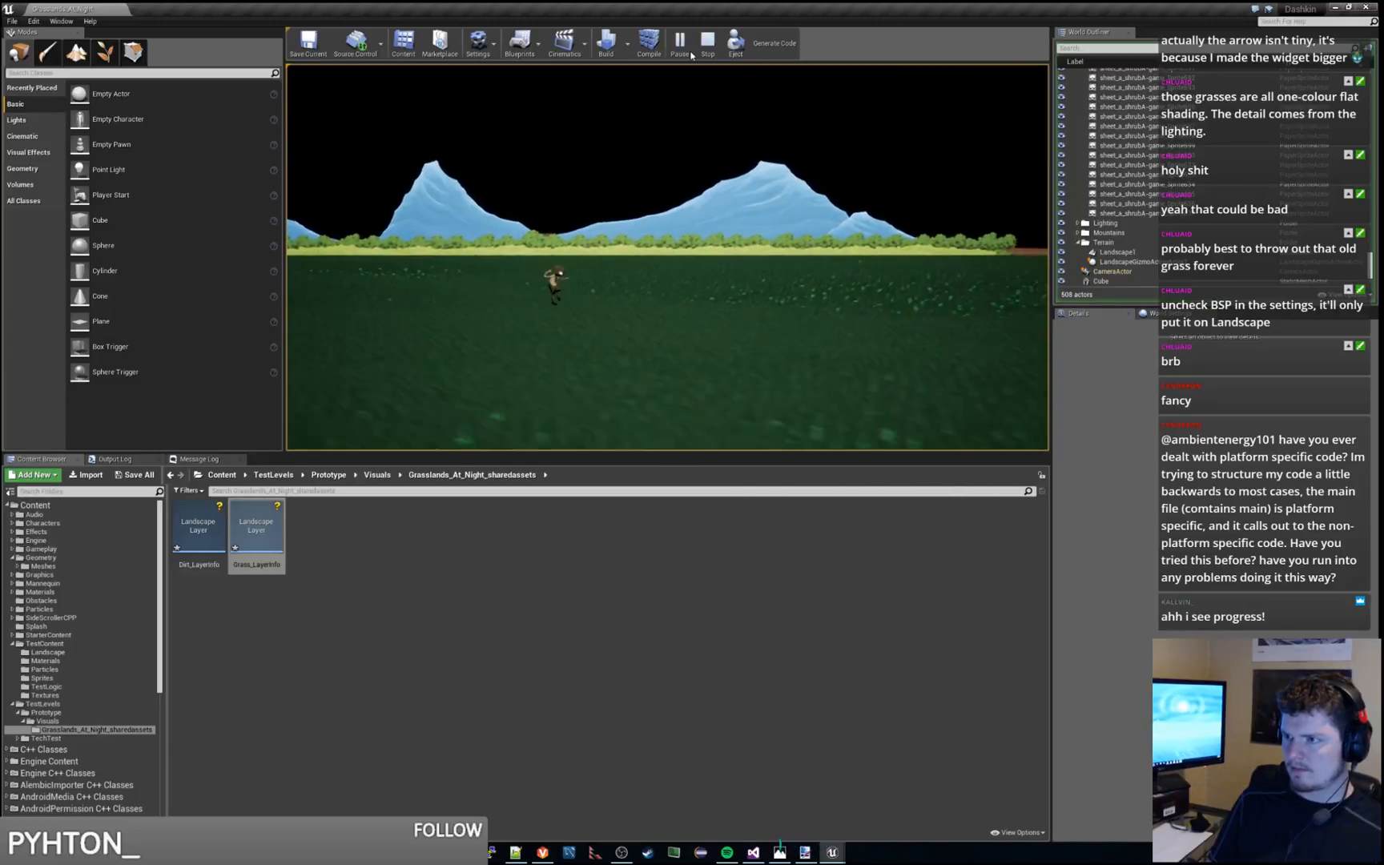
key("d")
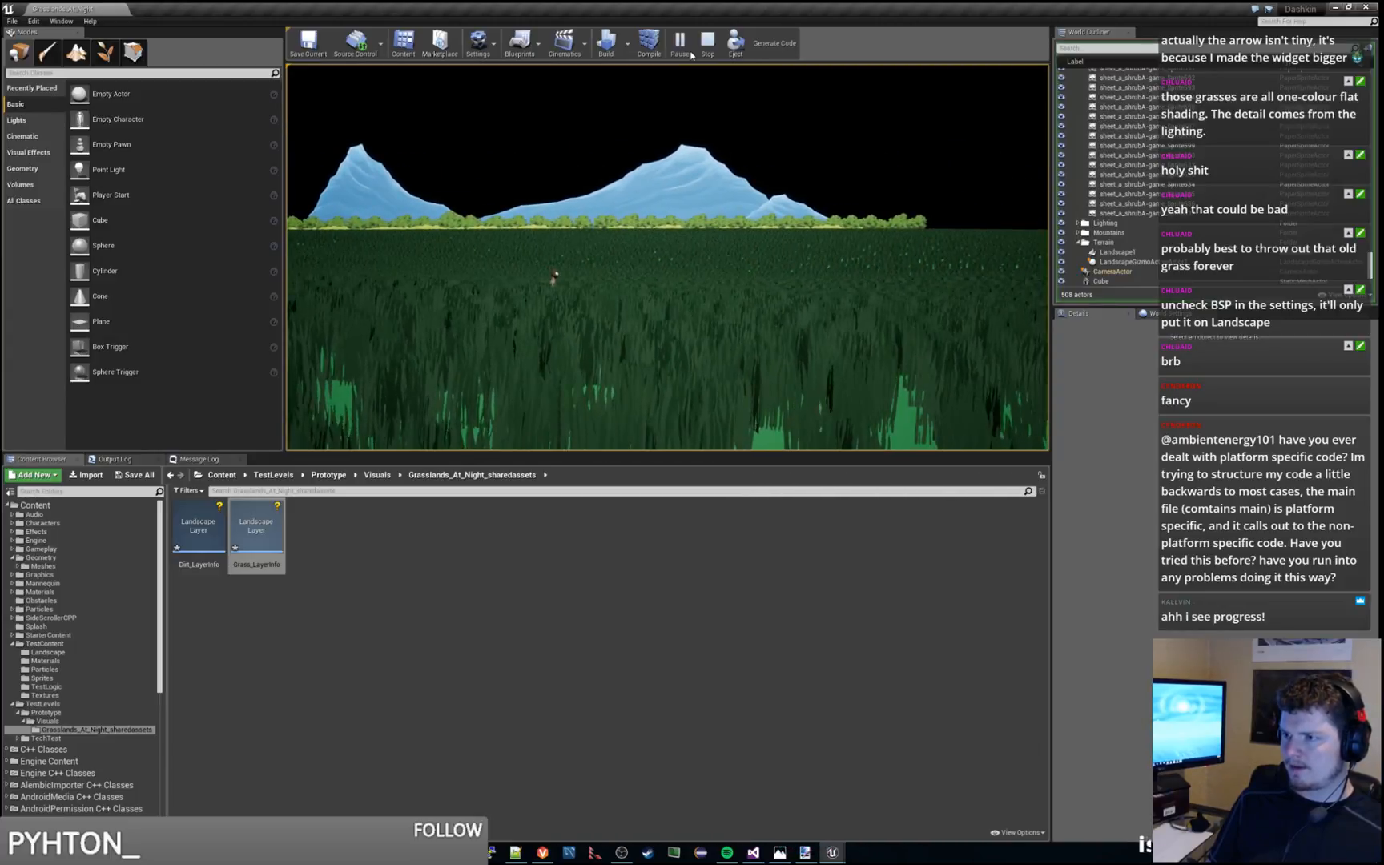
Run and jump the character back leftward past the starting platform to check the grass near the bare patch, and end the session
key("a")
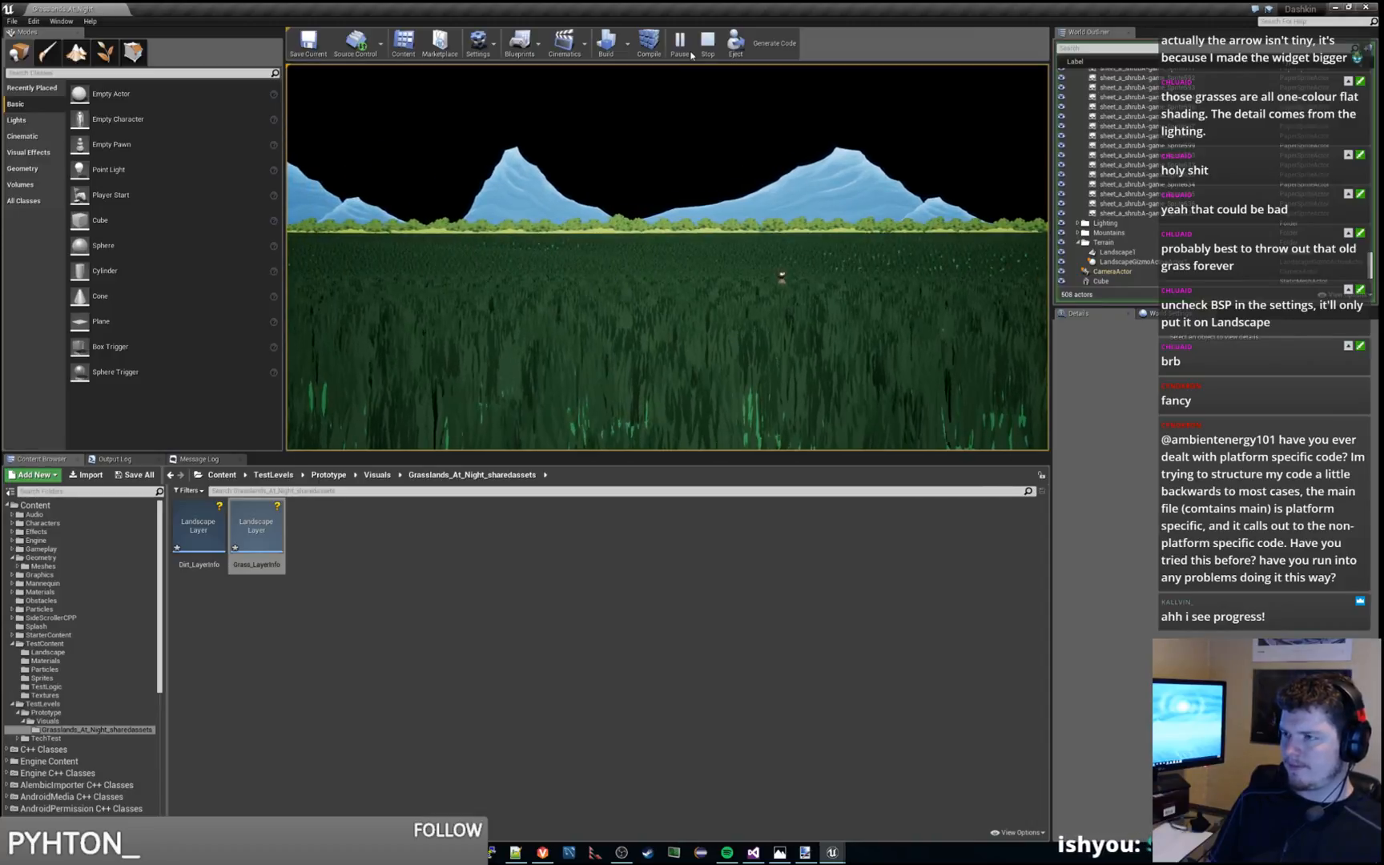
key("a")
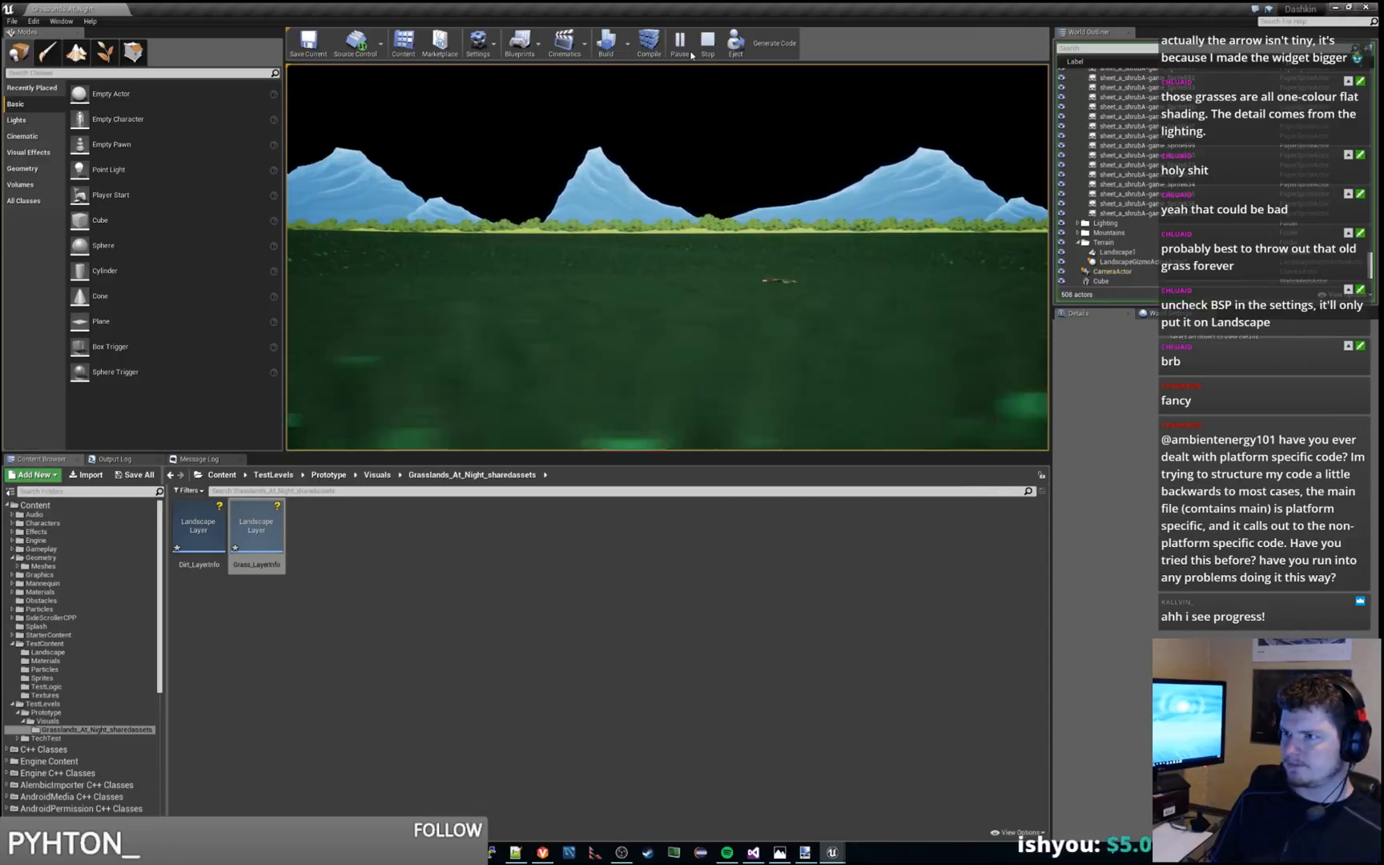
key("space")
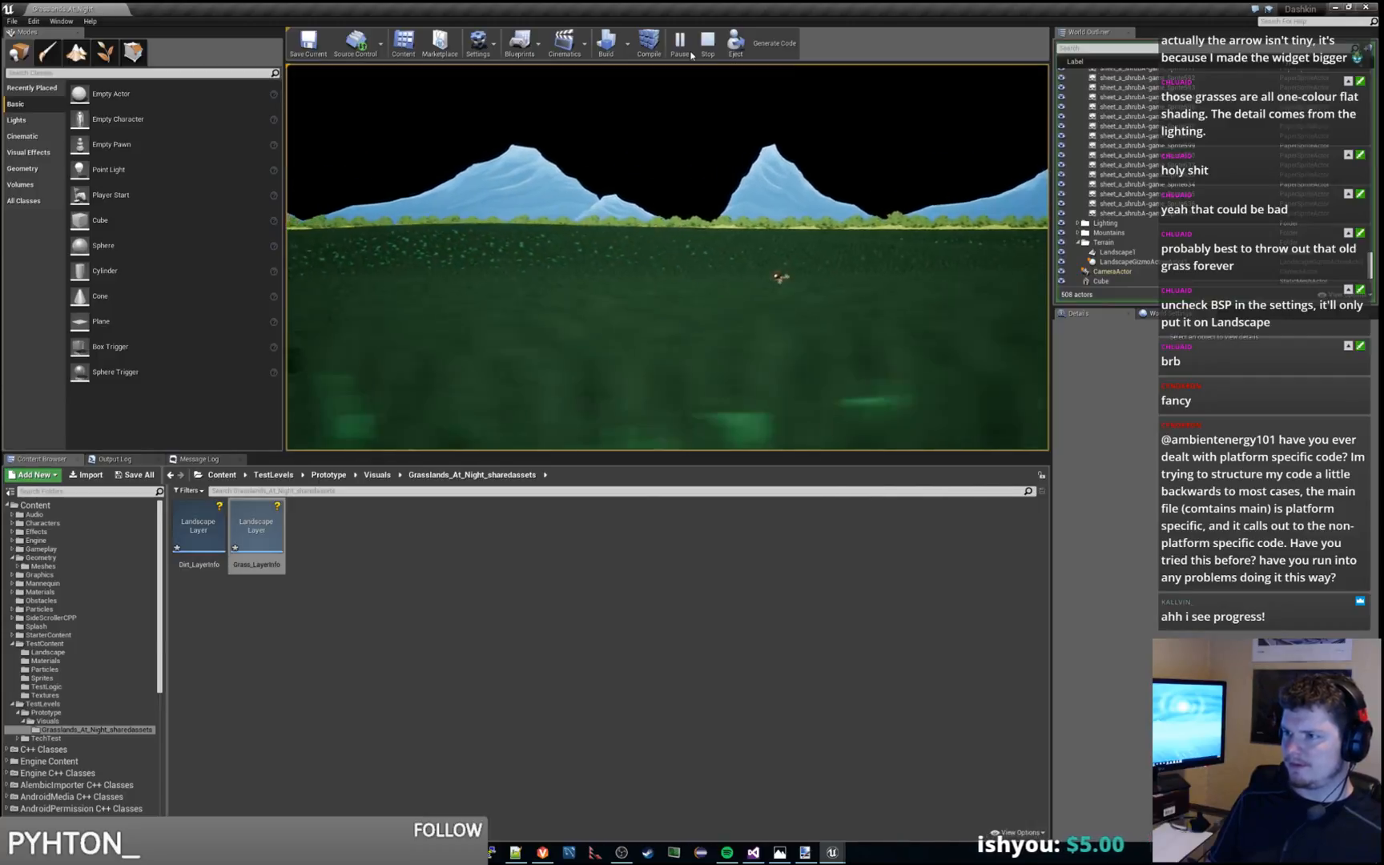
key("space")
key("a")
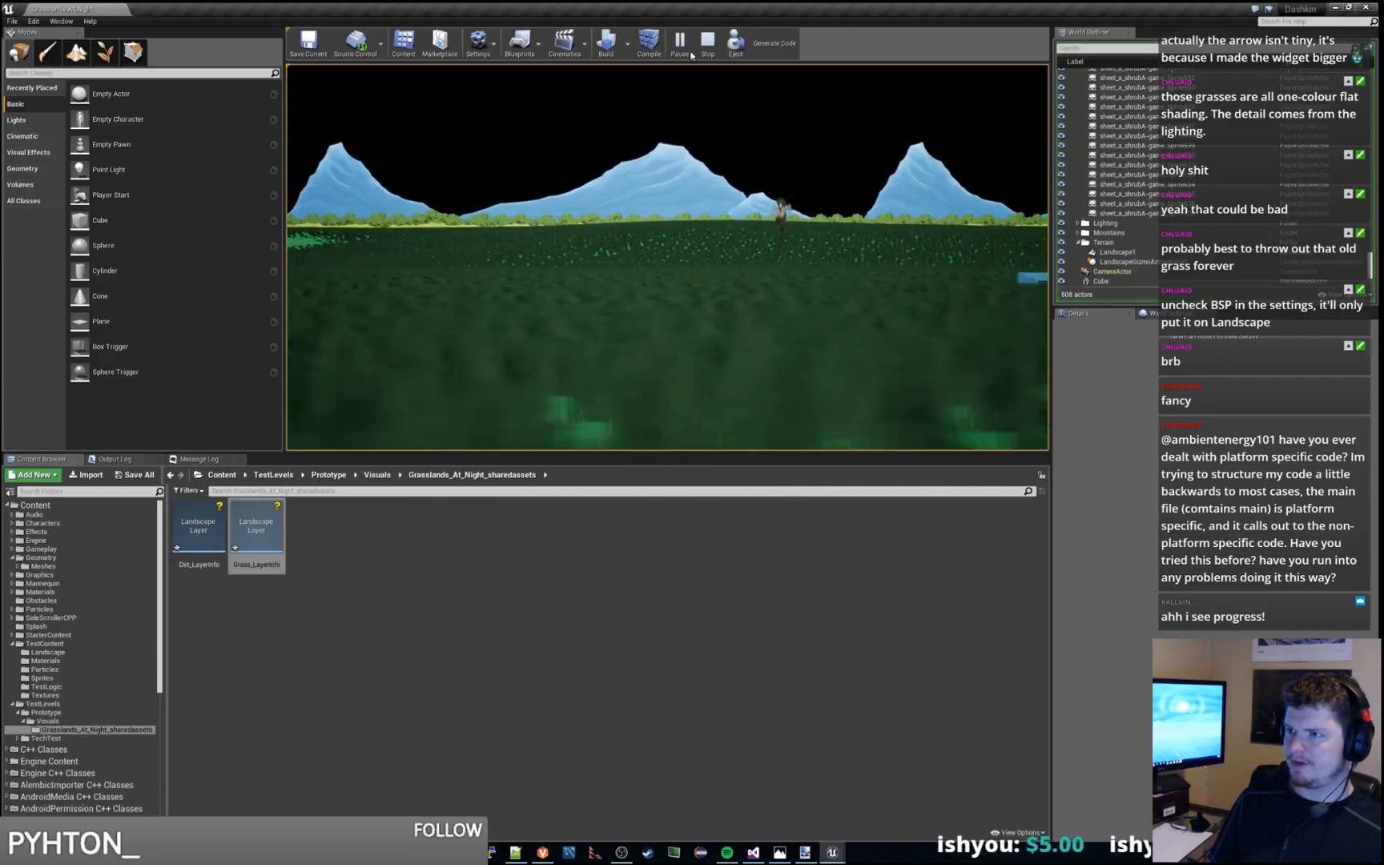
key("a")
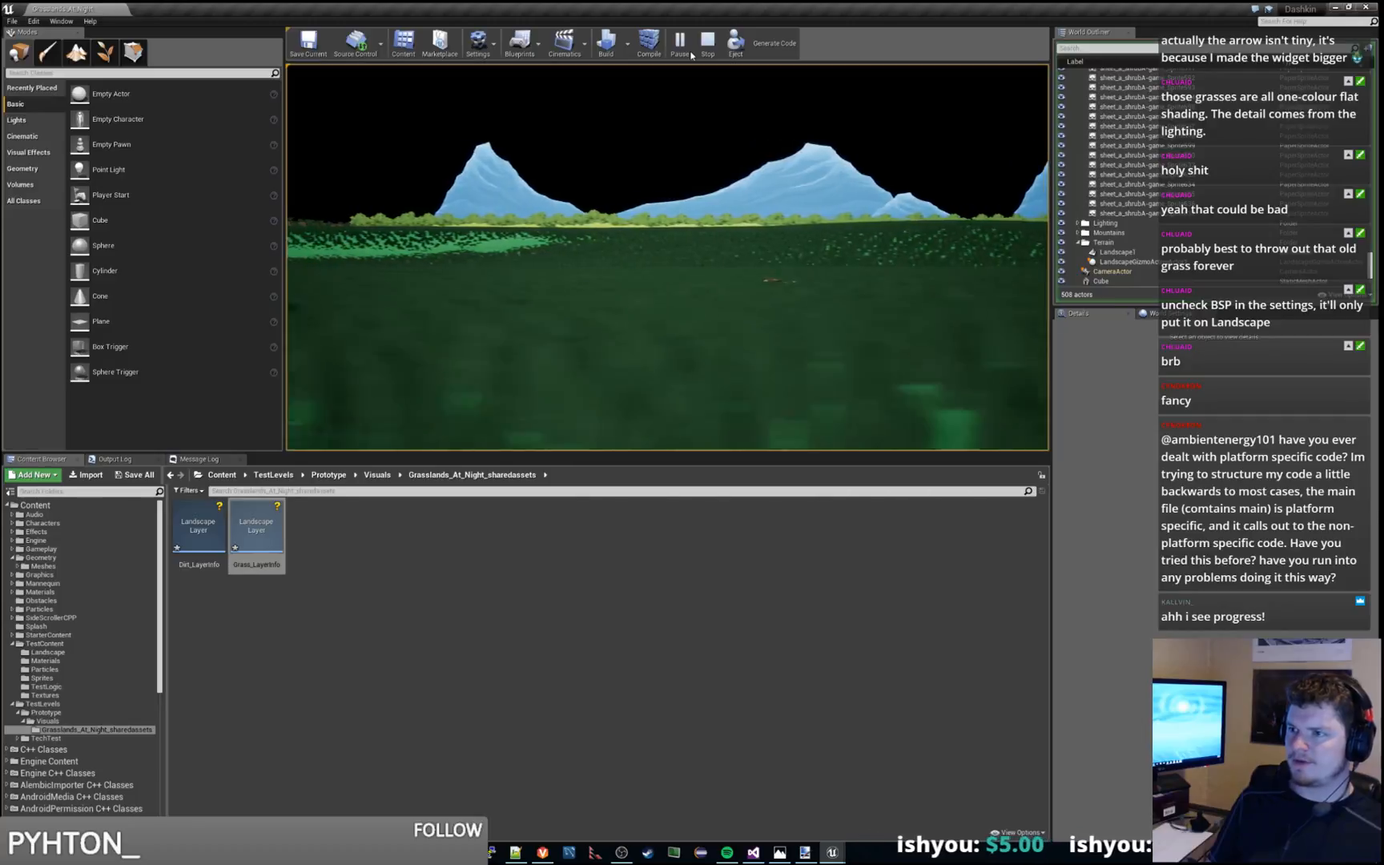
key("a")
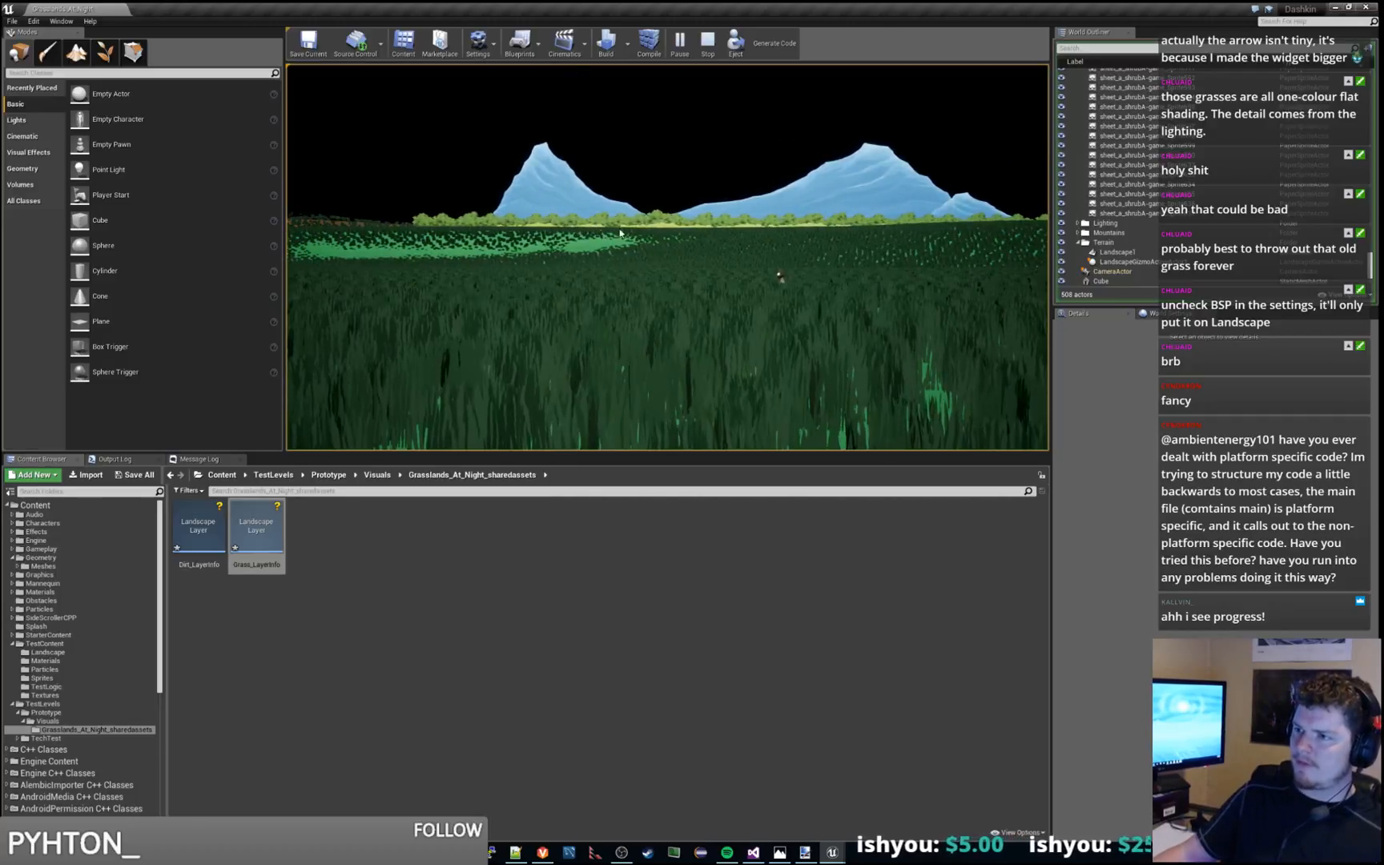
key("a")
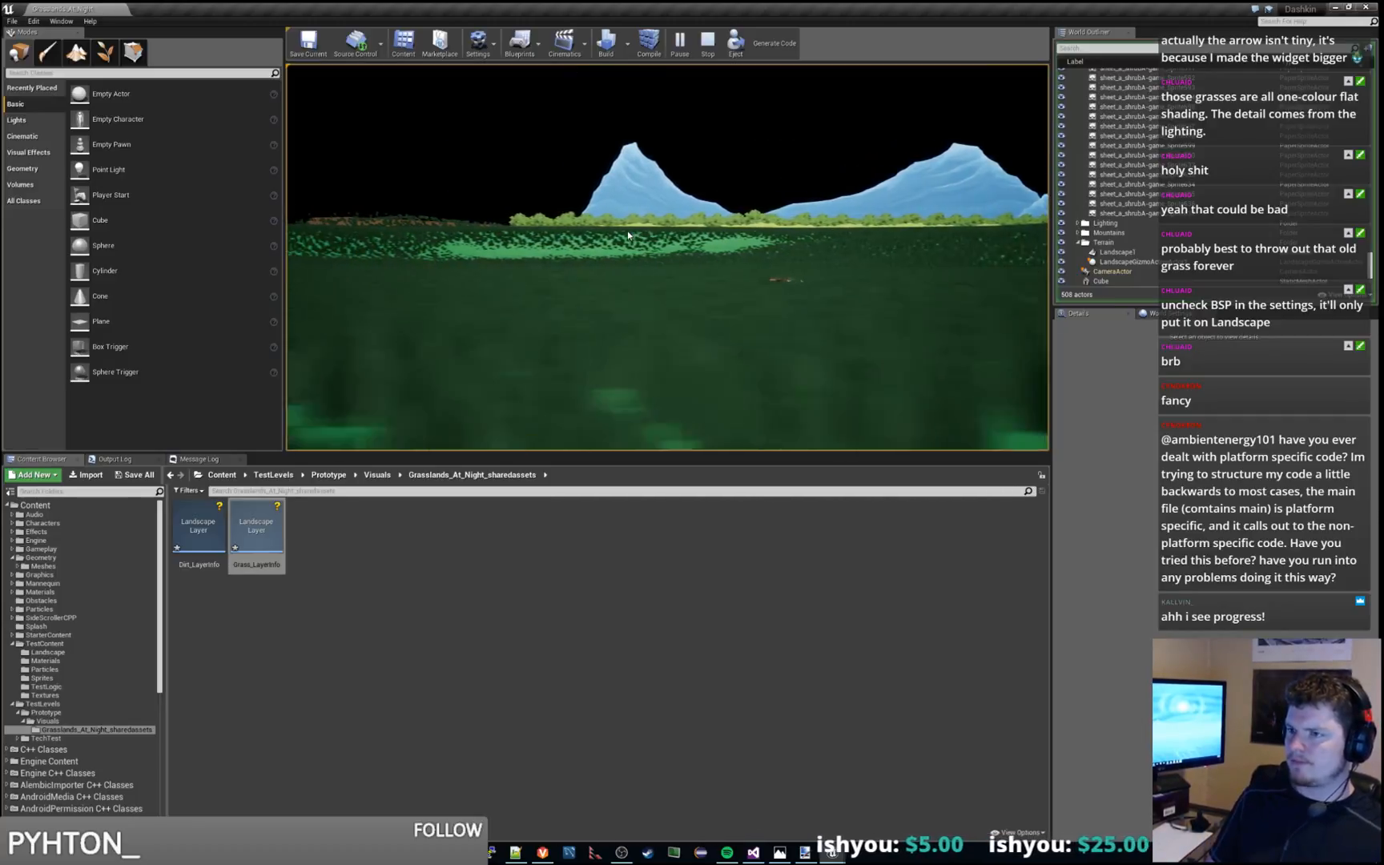
key("a")
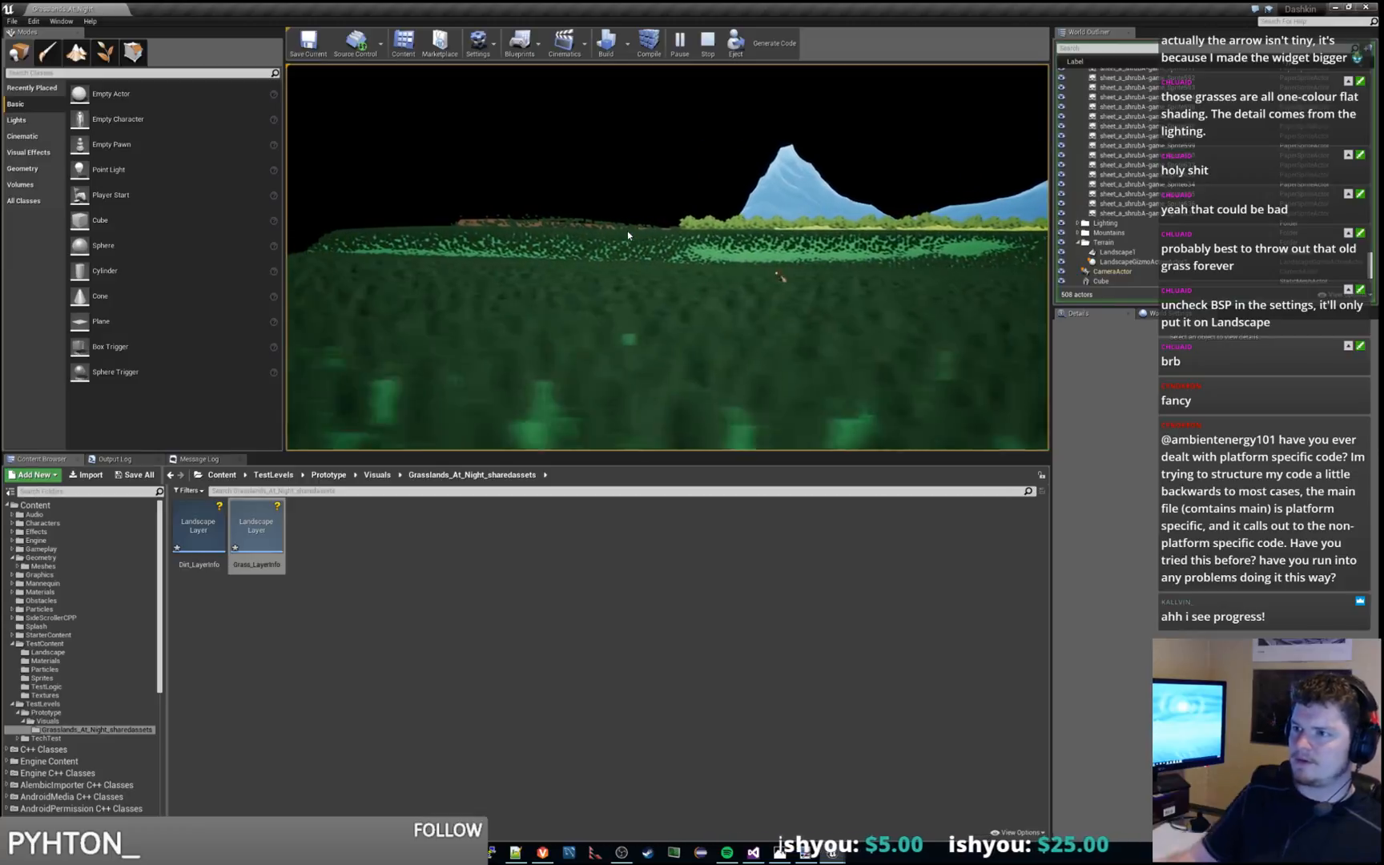
key("d")
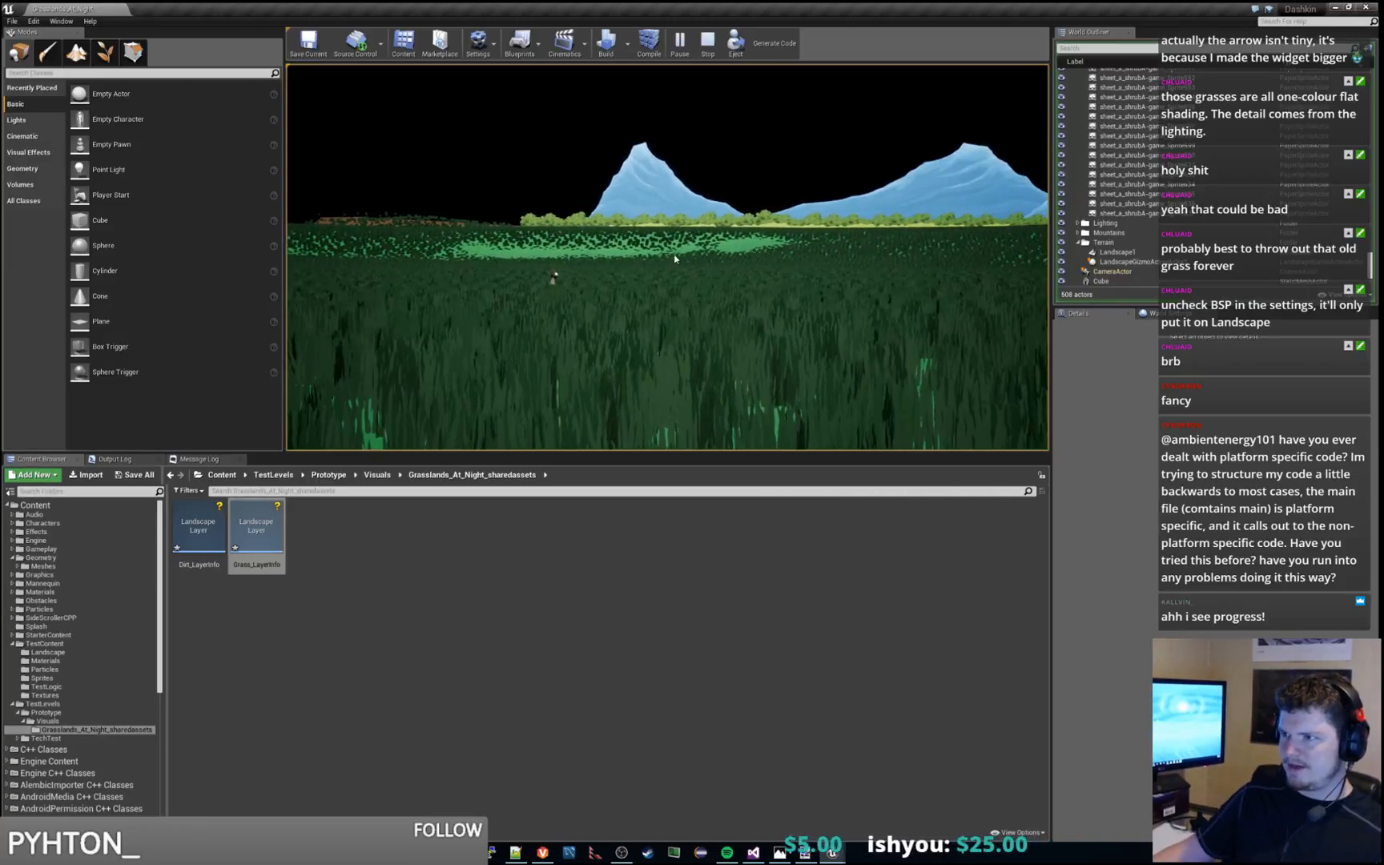
key("Escape")
Examine the grass density and spacing across the landscape from above, from several angles and distances
key("w")
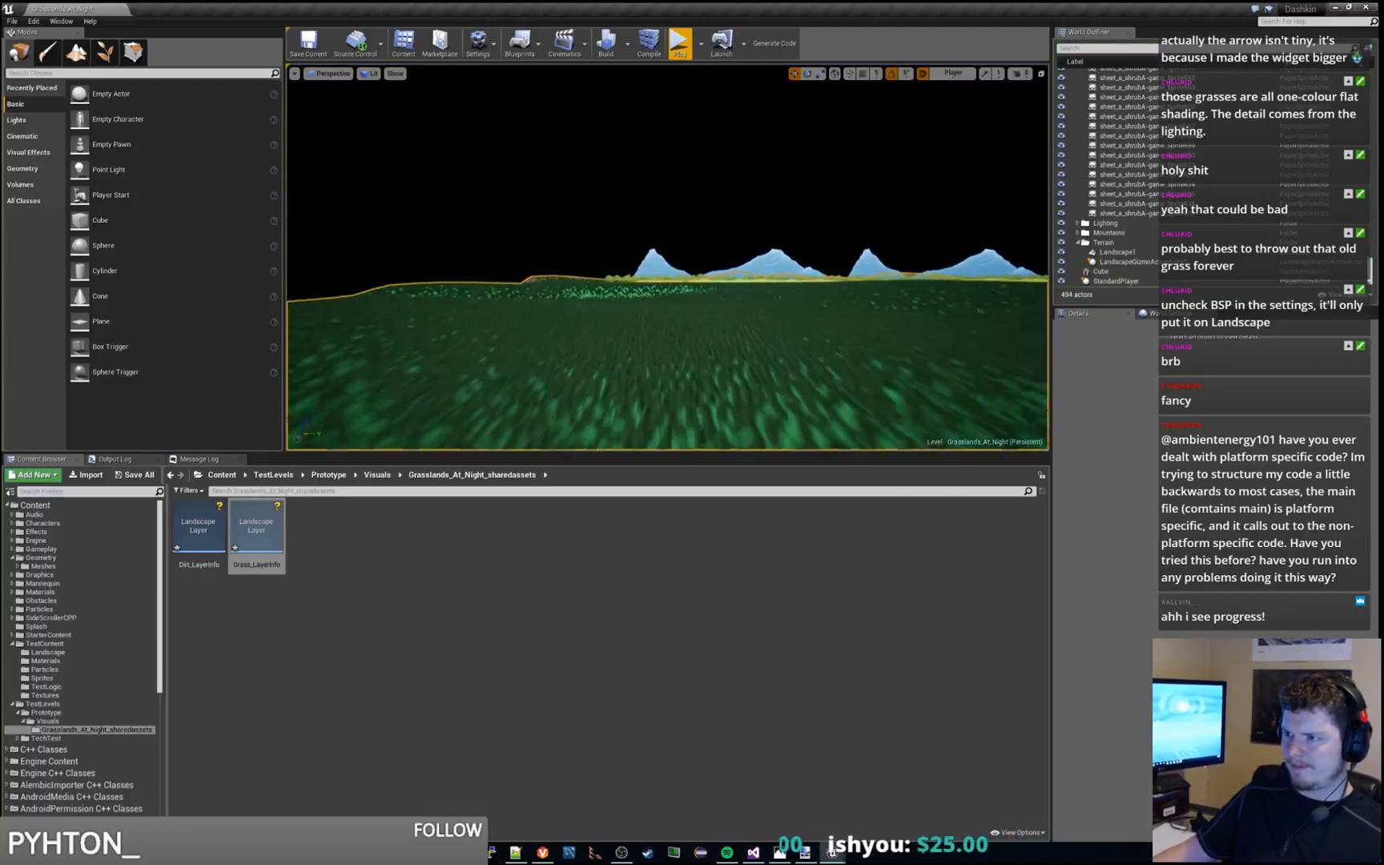
key("w")
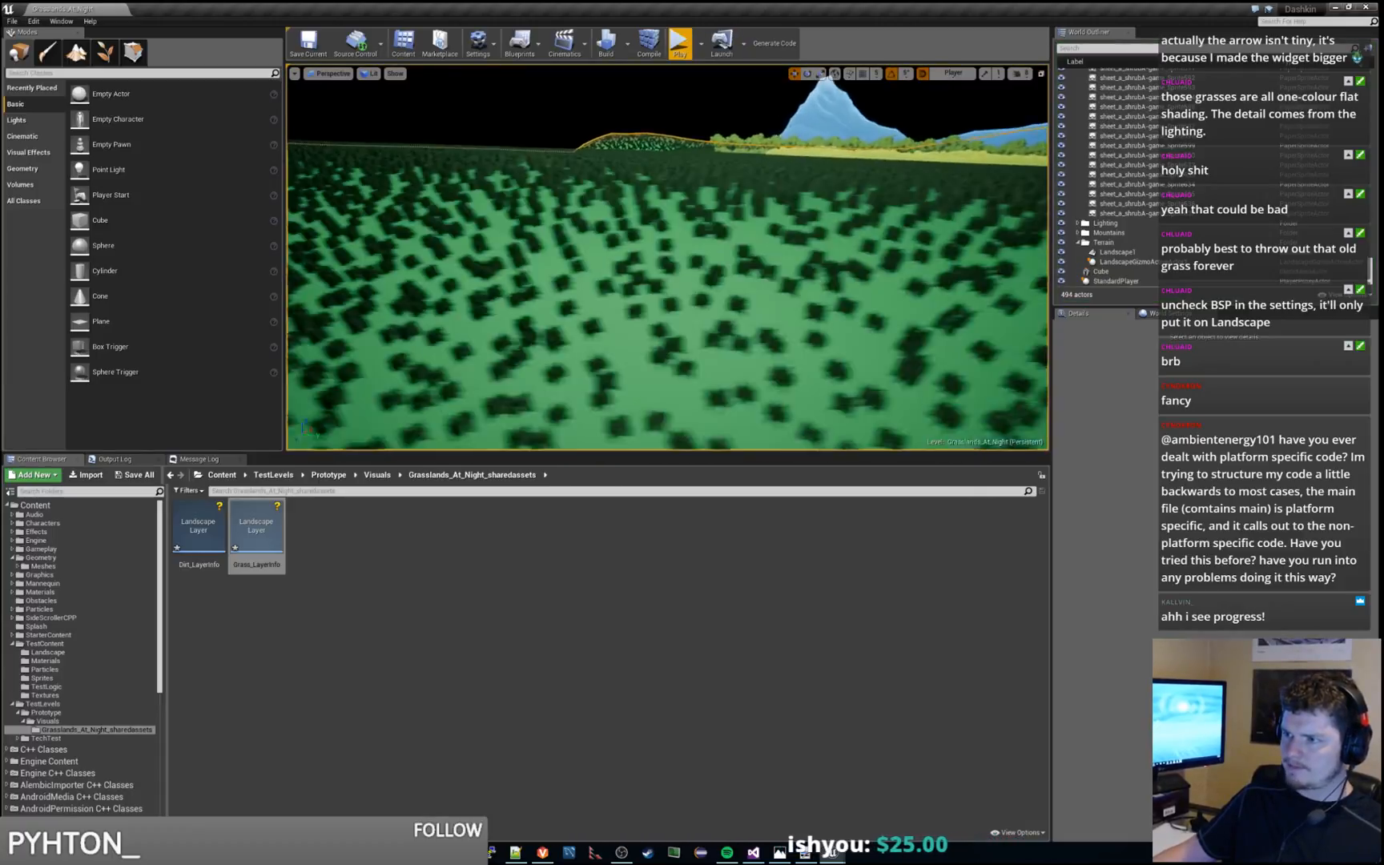
key("s")
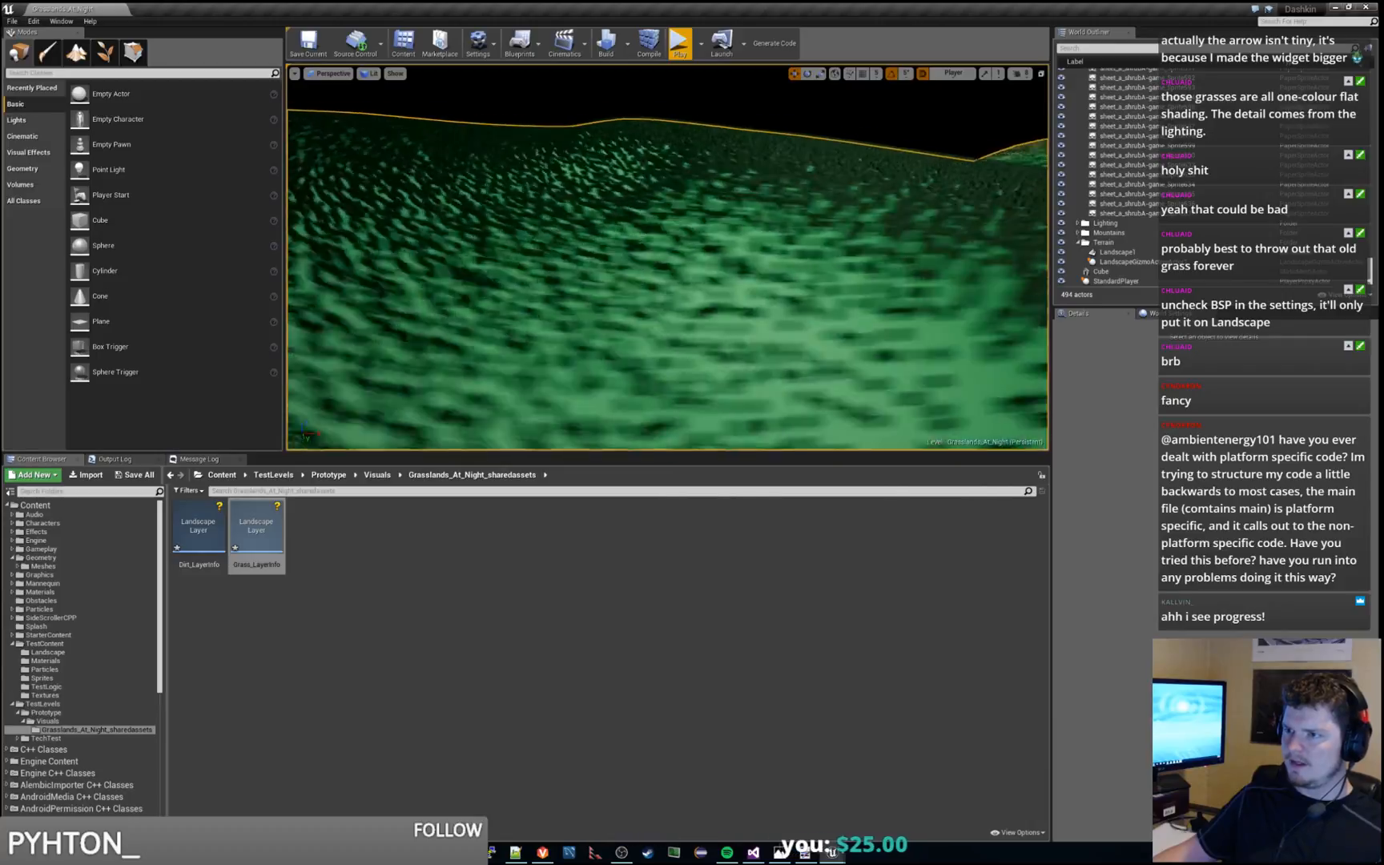
key("w")
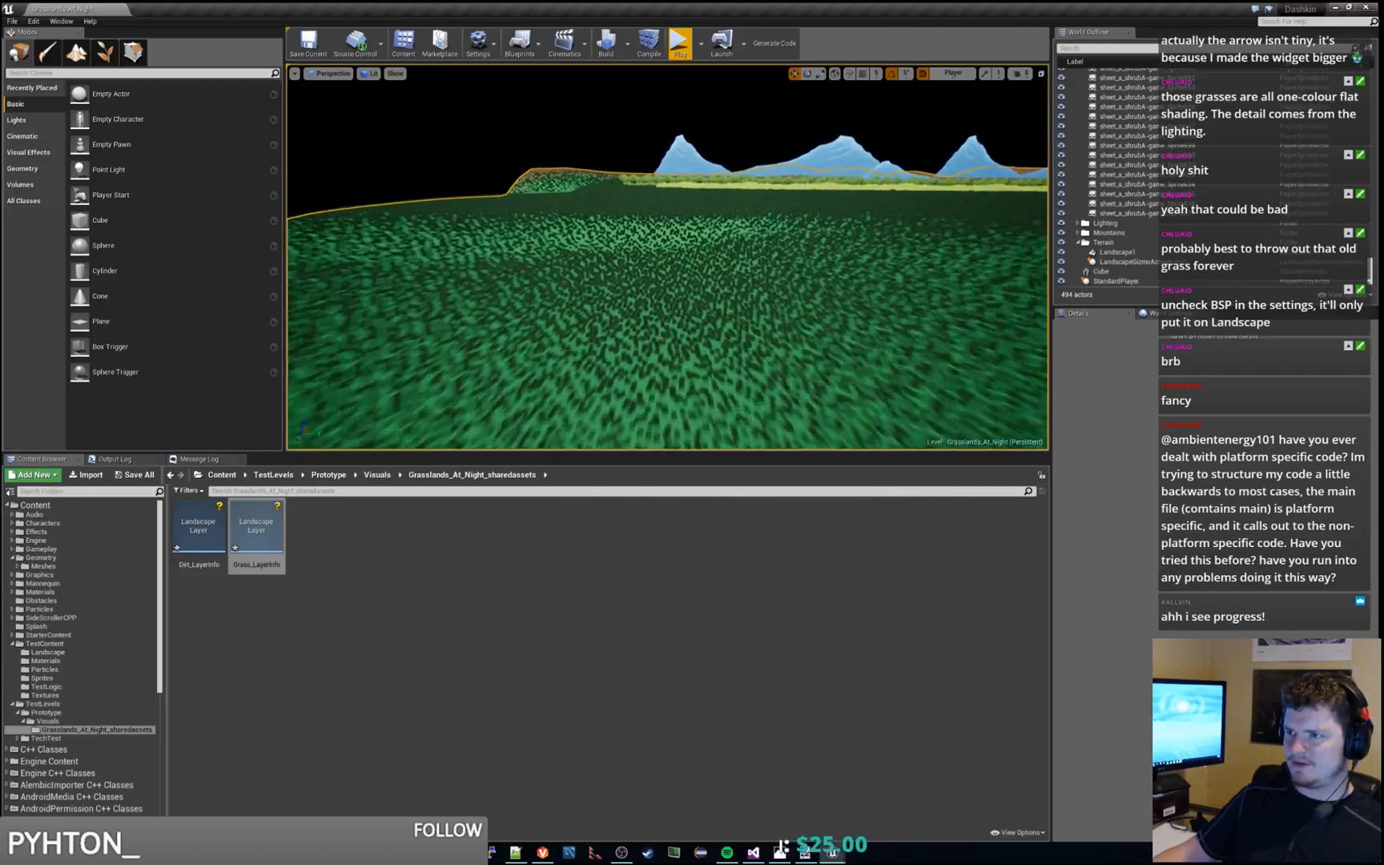
key("w")
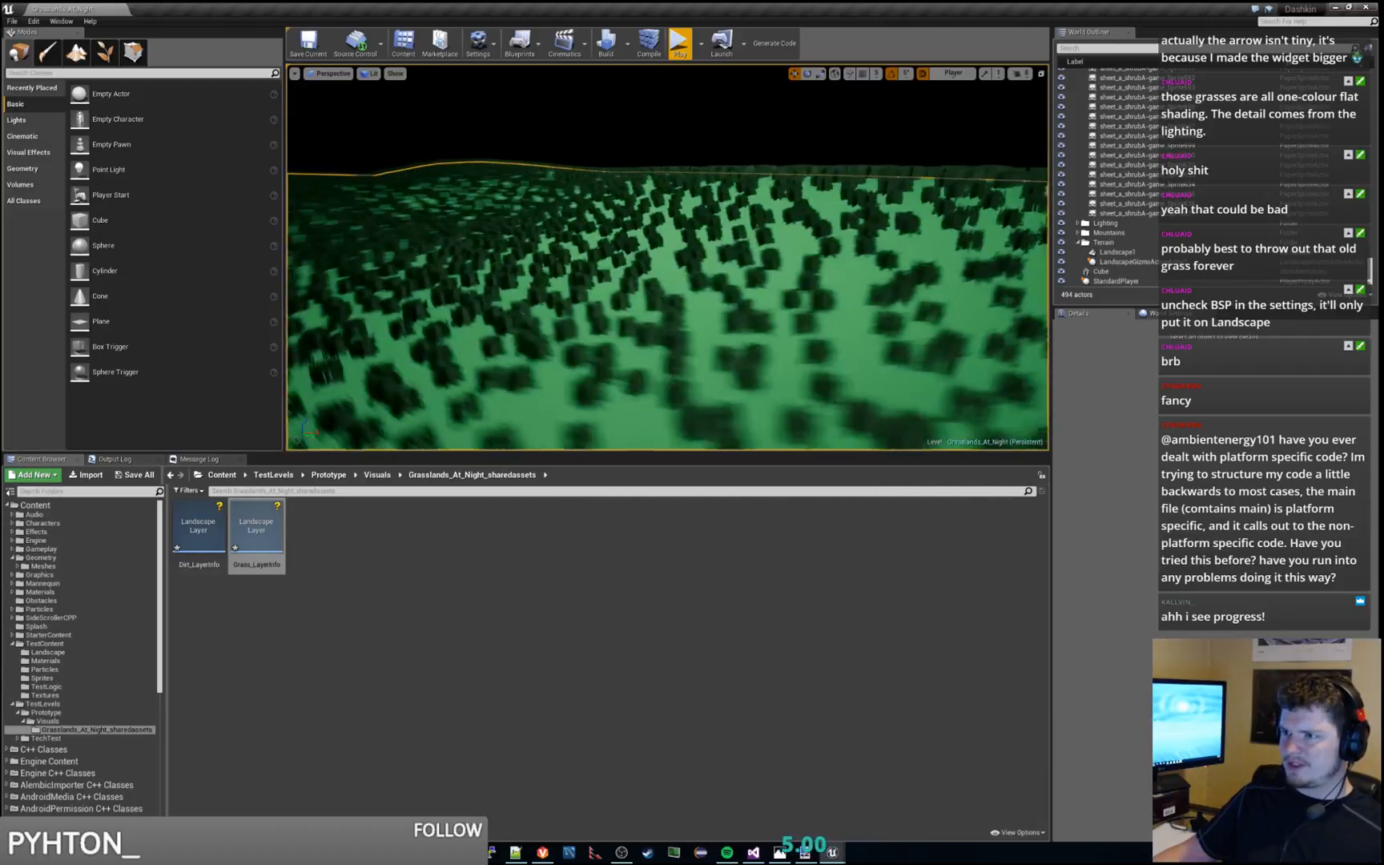
right_click_drag(668, 258, 873, 264)
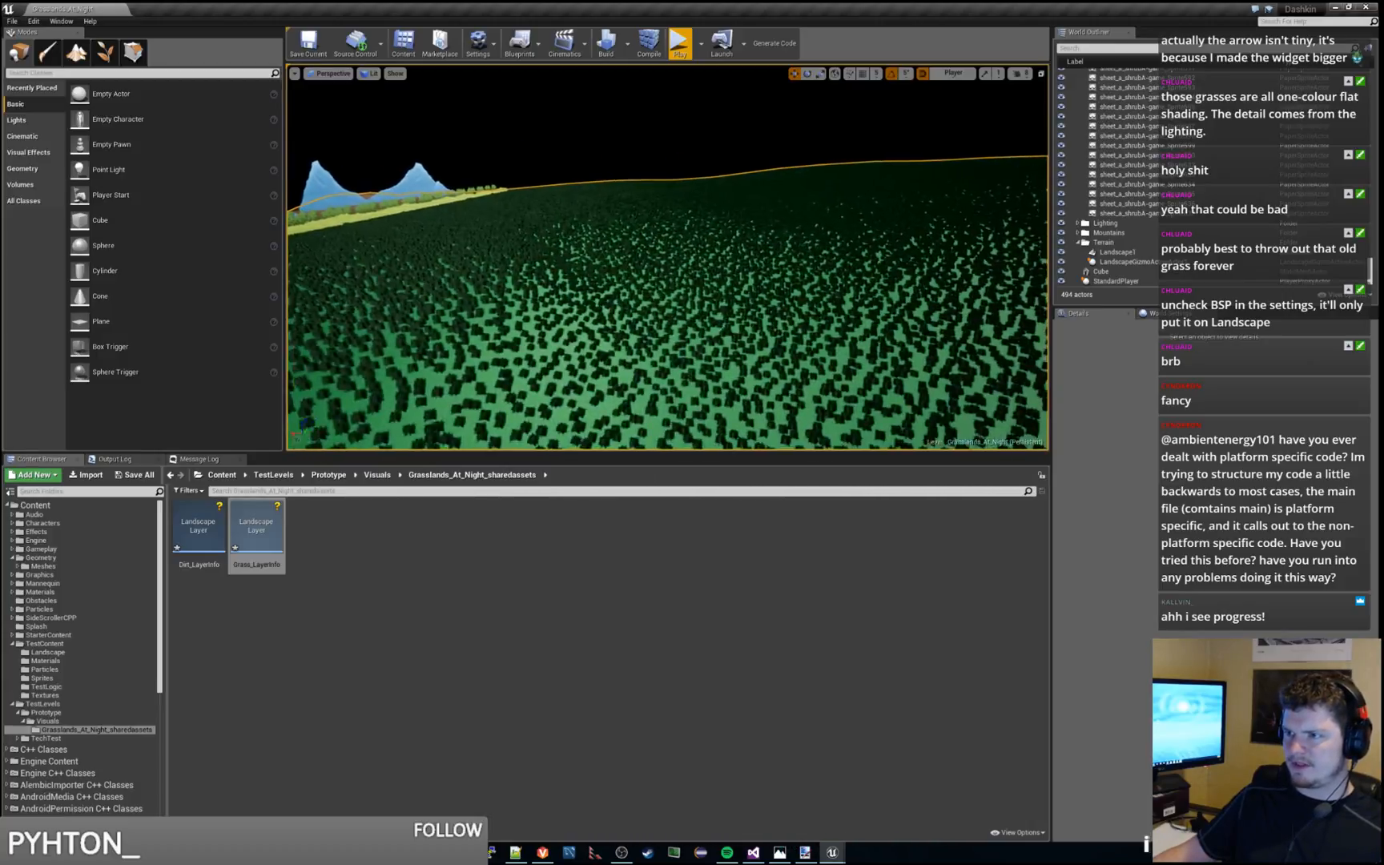
key("w")
right_click_drag(668, 258, 636, 268)
key("w")
key("s")
key("w")
key("s")
key("w")
key("s")
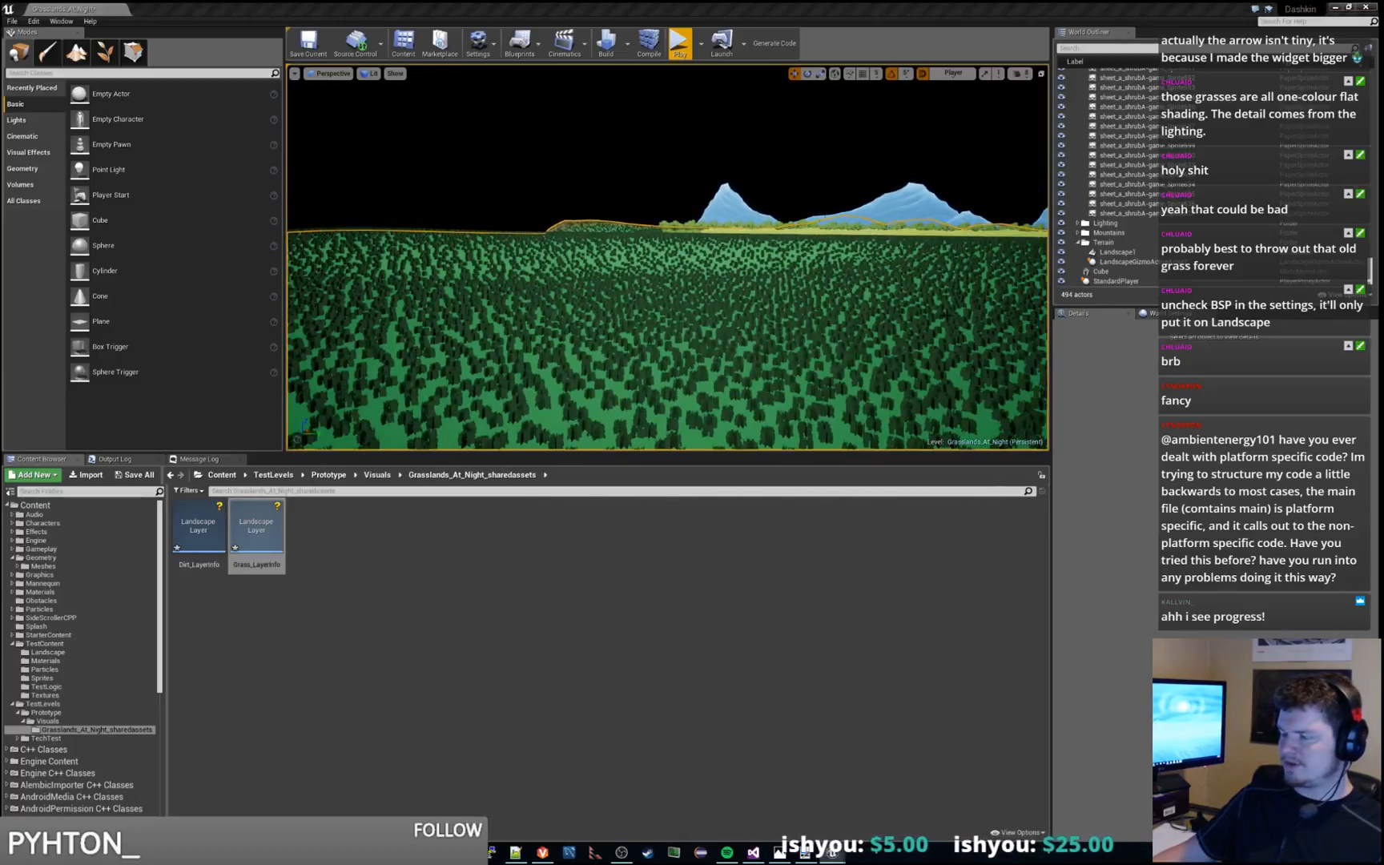
Run a short playtest, moving the character leftward from the platform toward the bare patch, and end the session
left_click(680, 44)
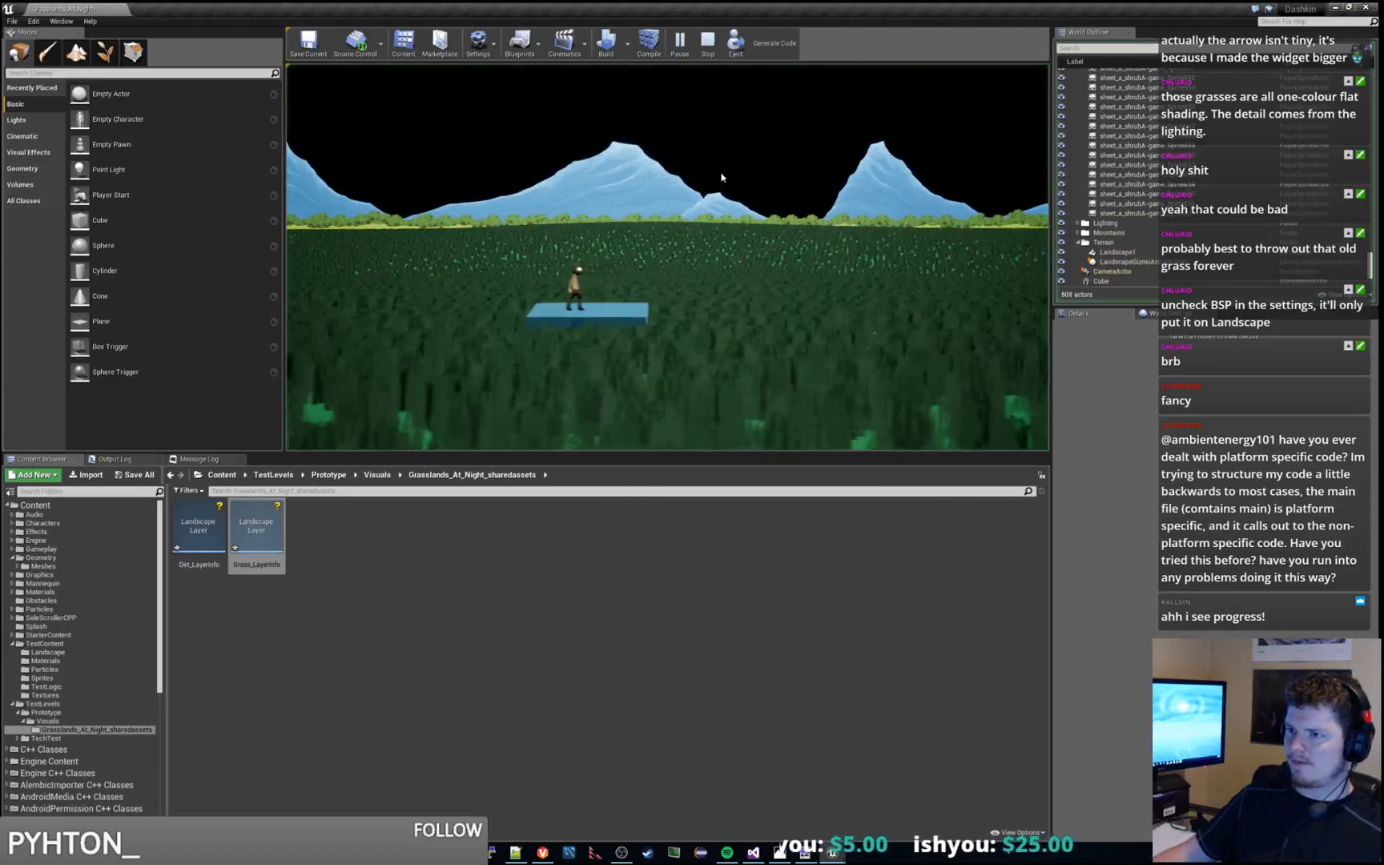
left_click(721, 178)
key("a")
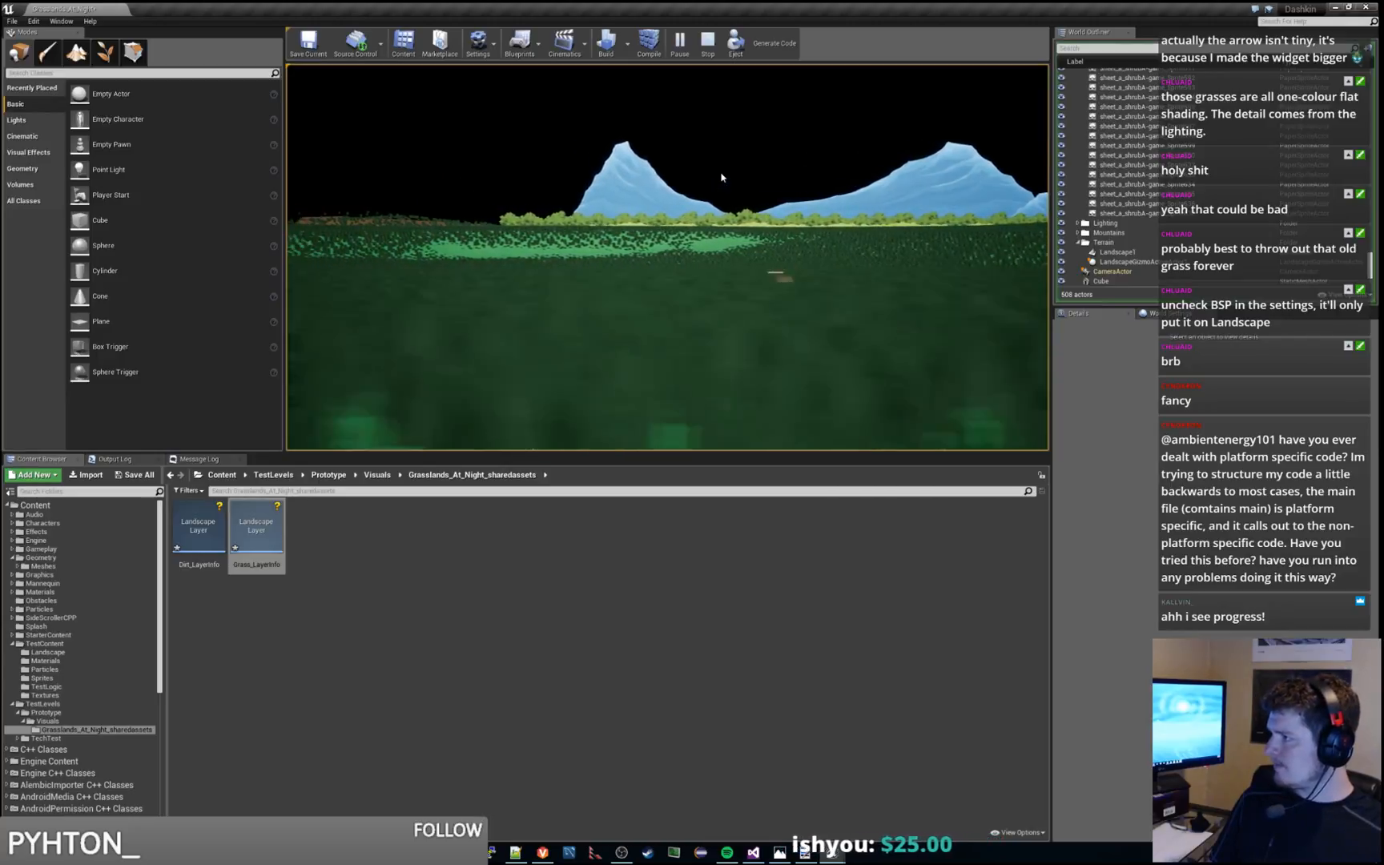
key("Escape")
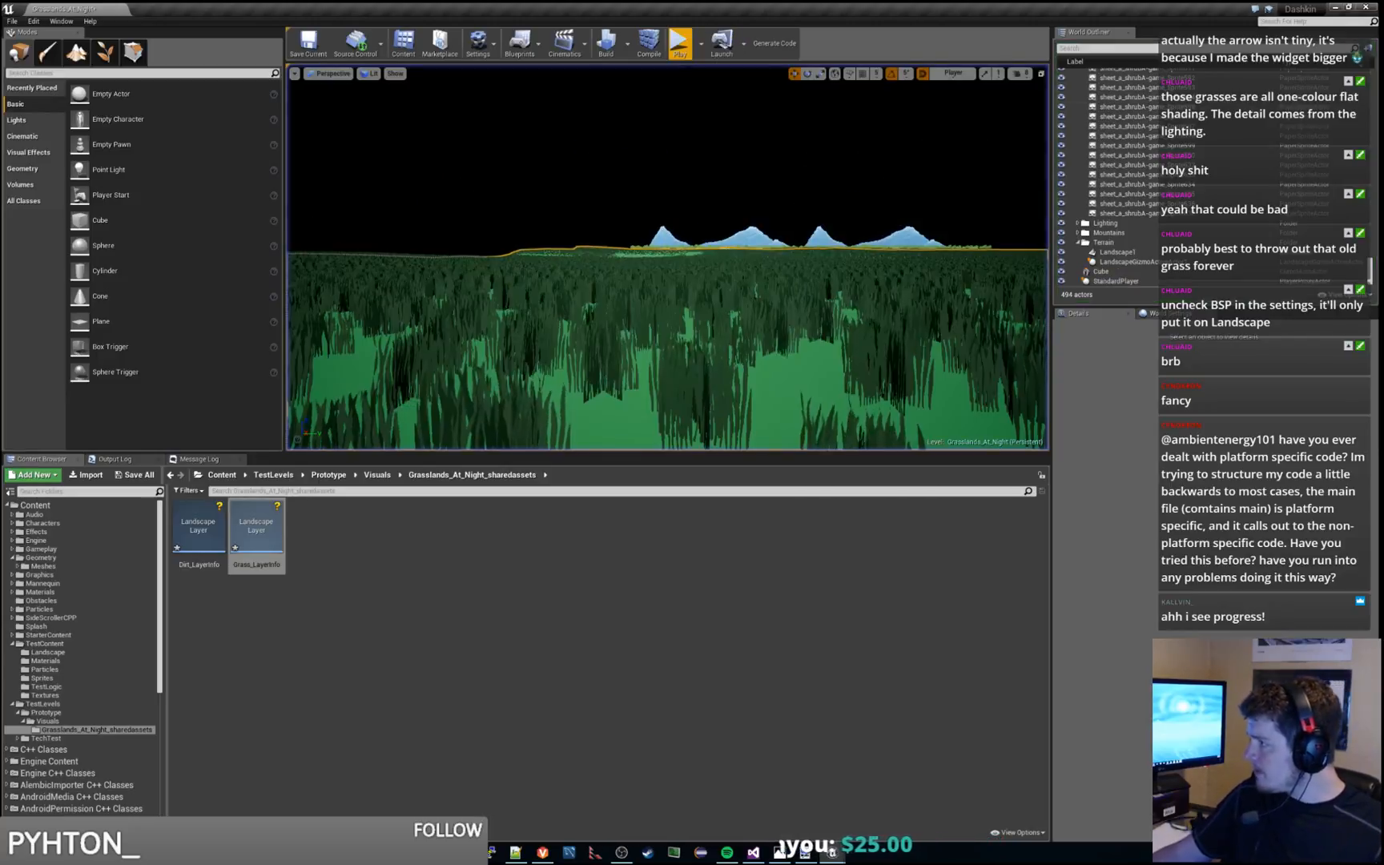
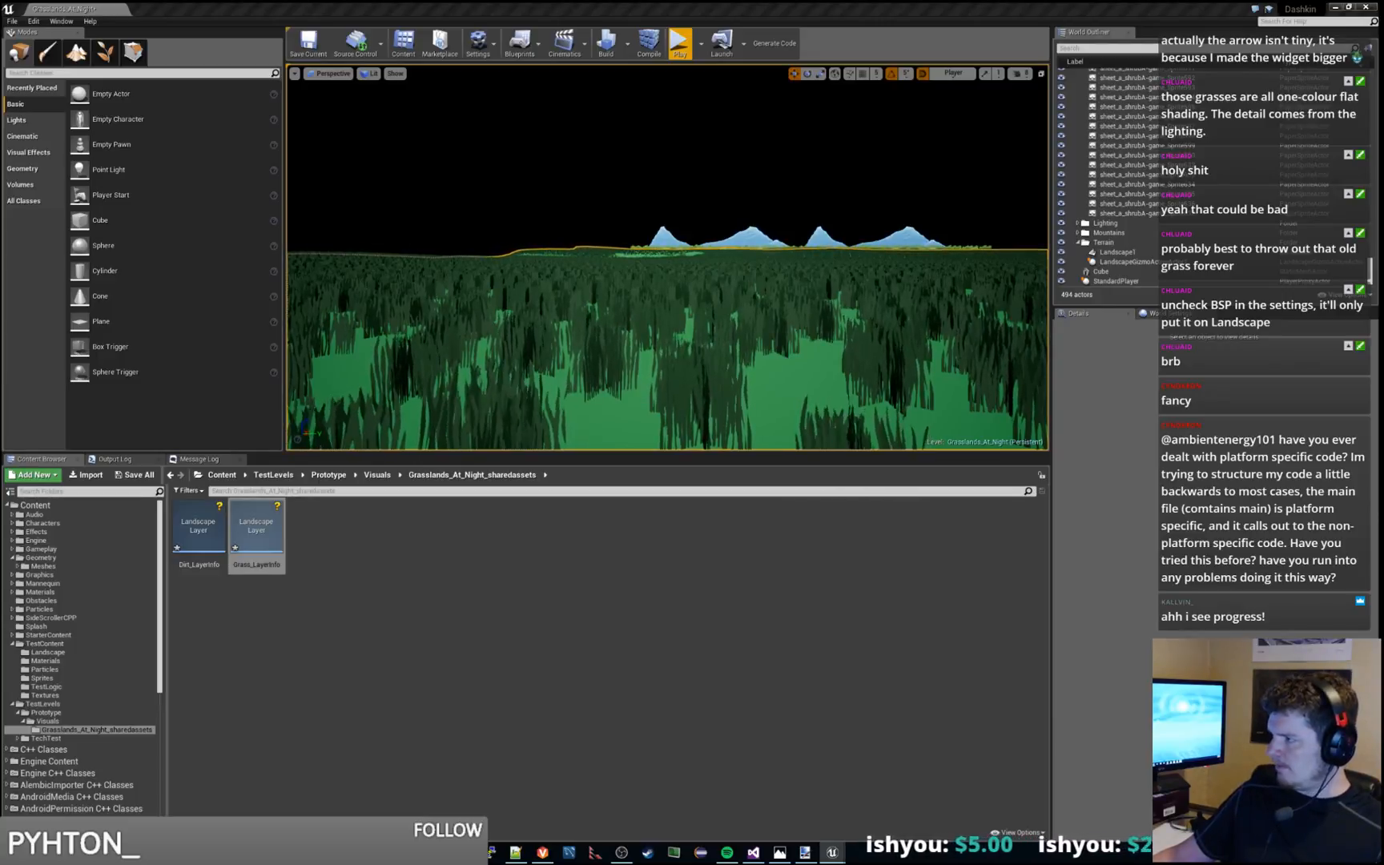
Playtest the level again, moving the character leftward to the bare patch to check the grass there, and end the session
left_click(257, 529)
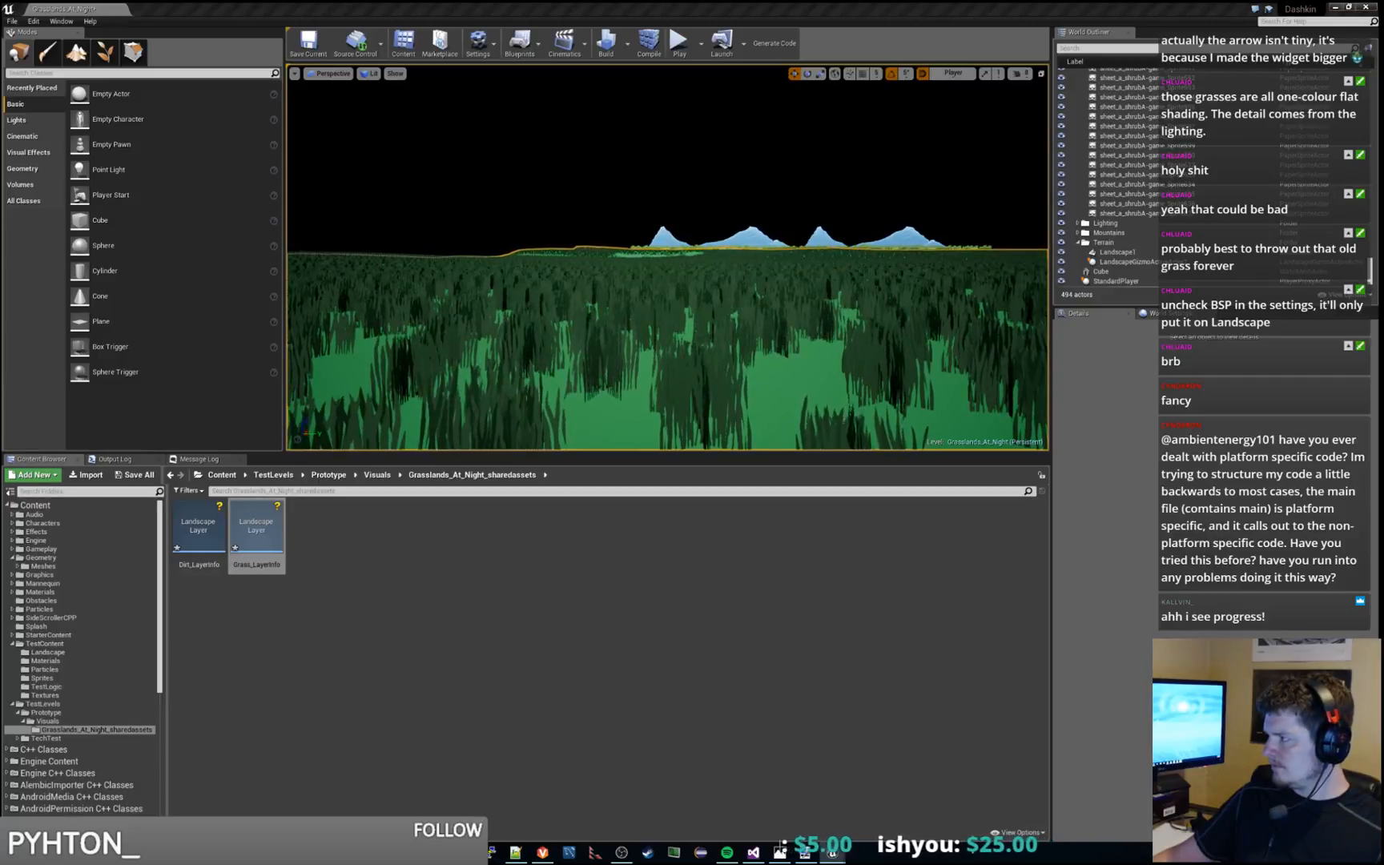
left_click(679, 45)
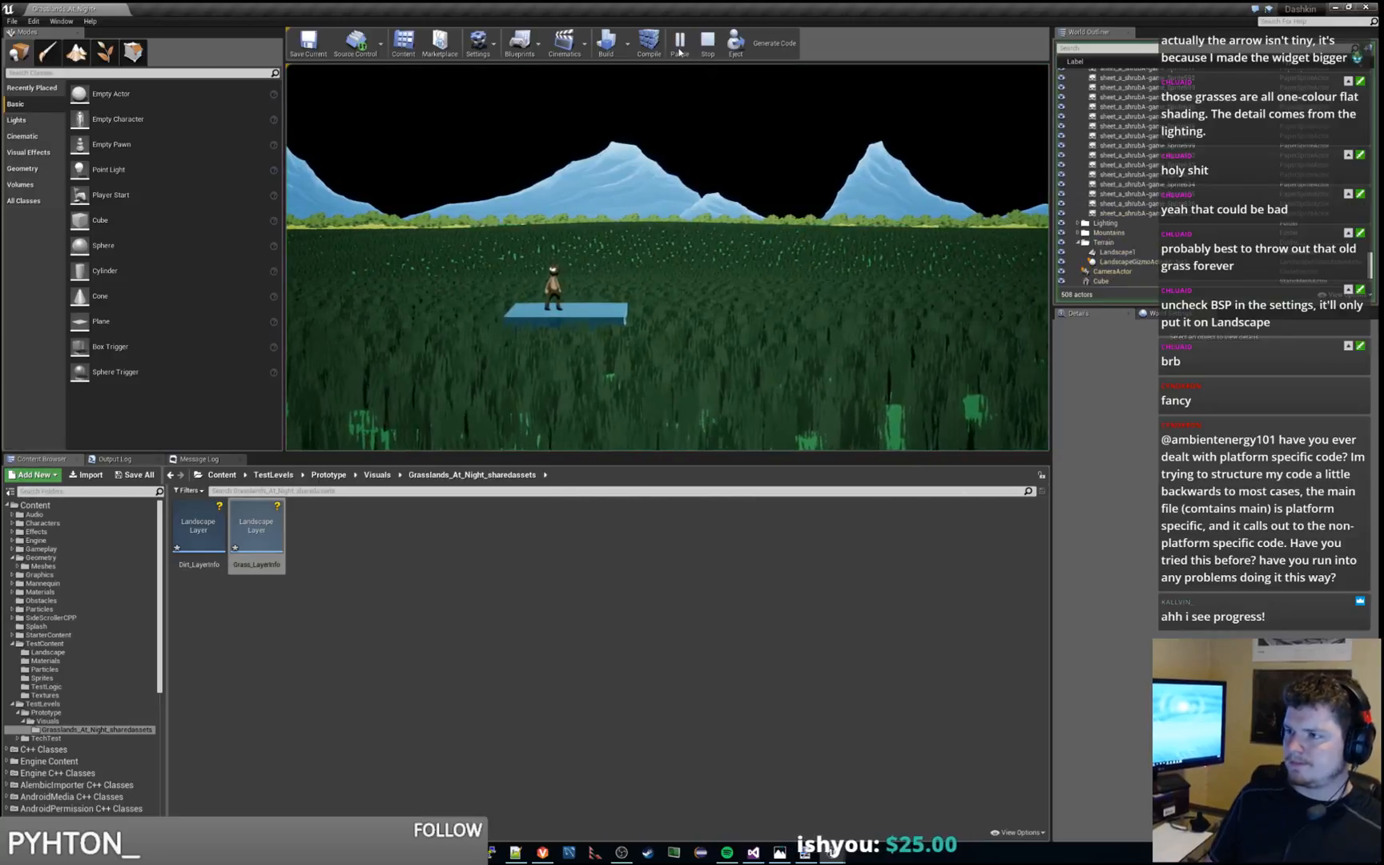
key("a")
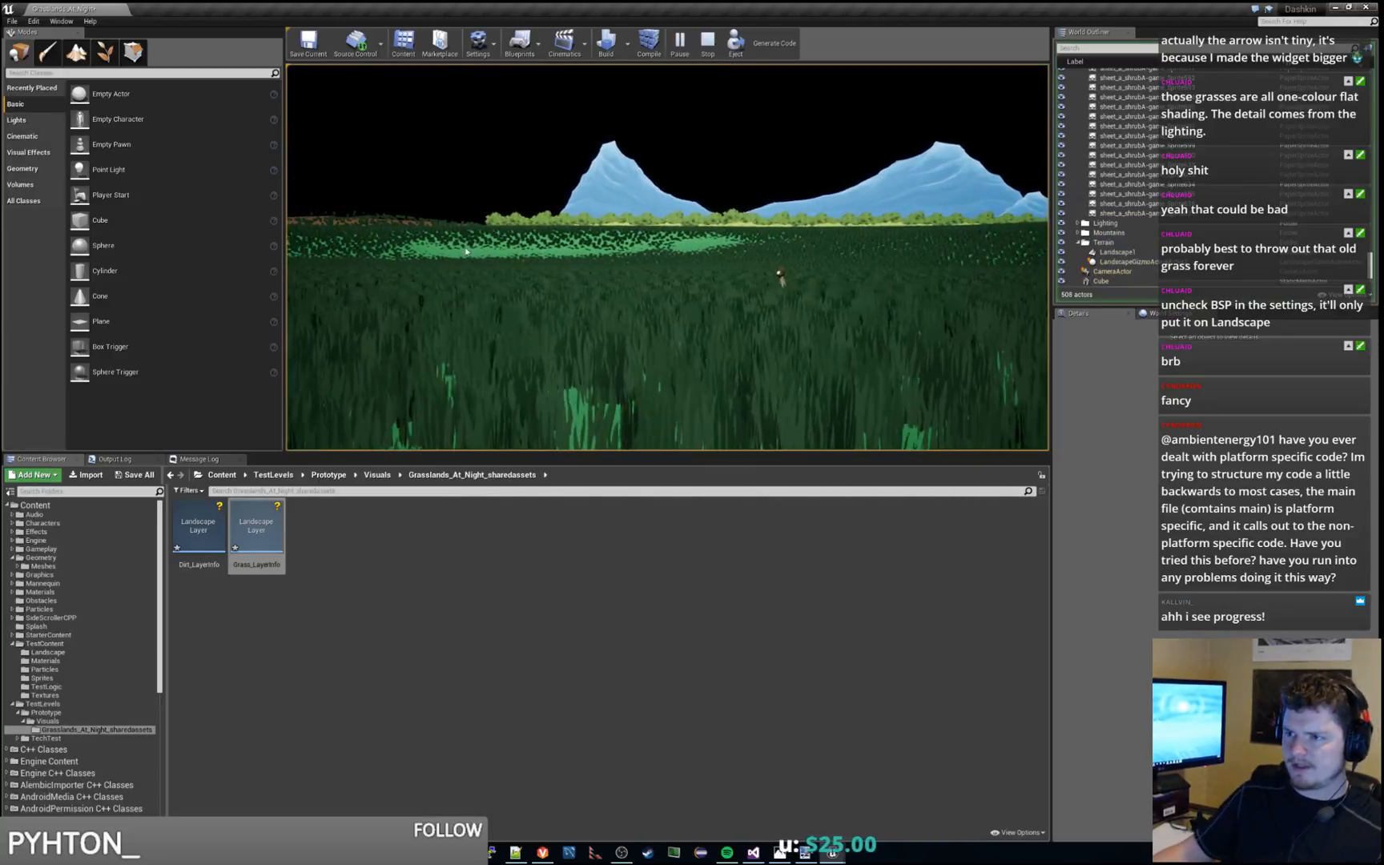
key("Escape")
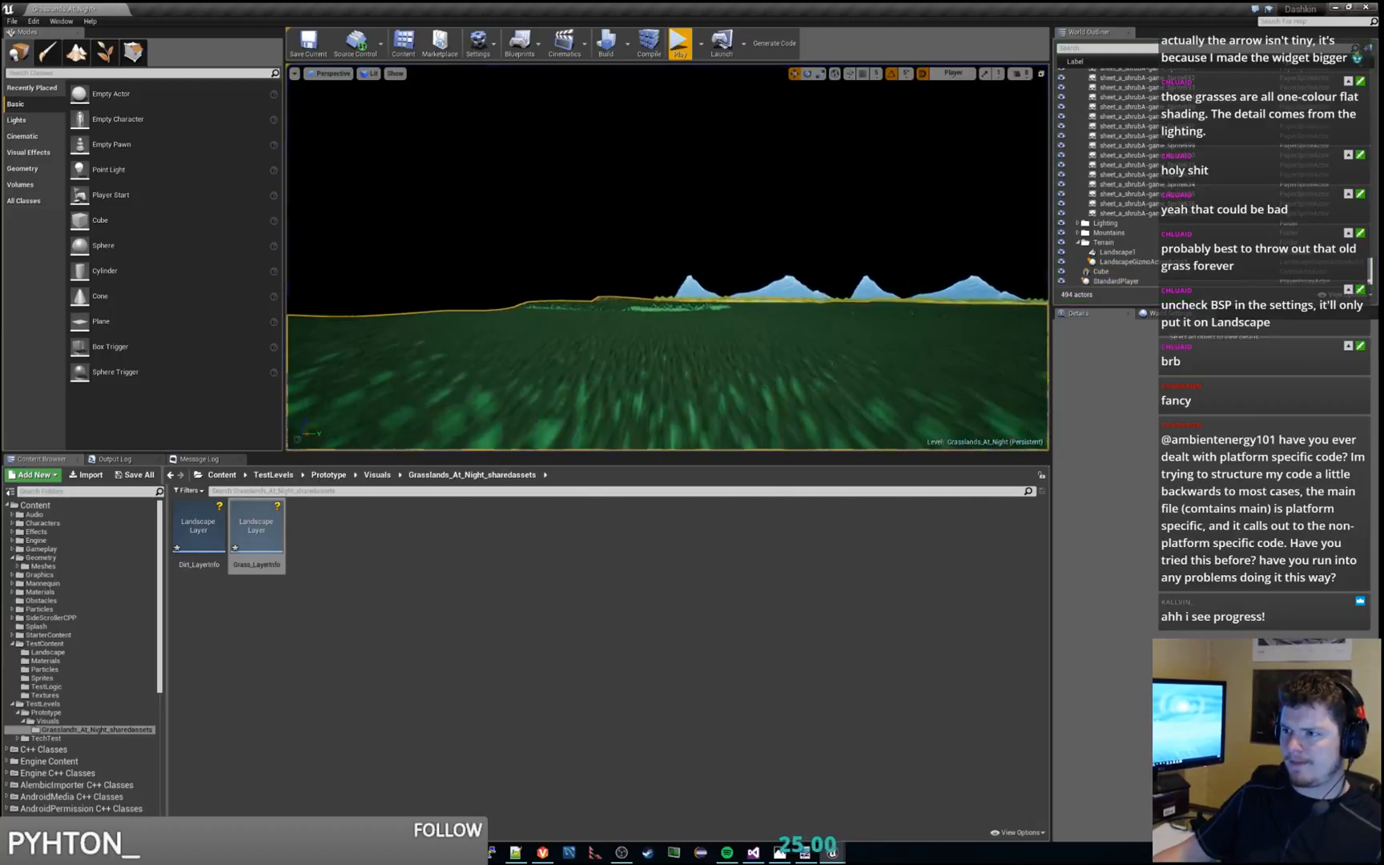
Smooth the Grass layer's painted weights across the landscape ridge with the paint-mode Smooth tool
right_click_drag(667, 256, 574, 283)
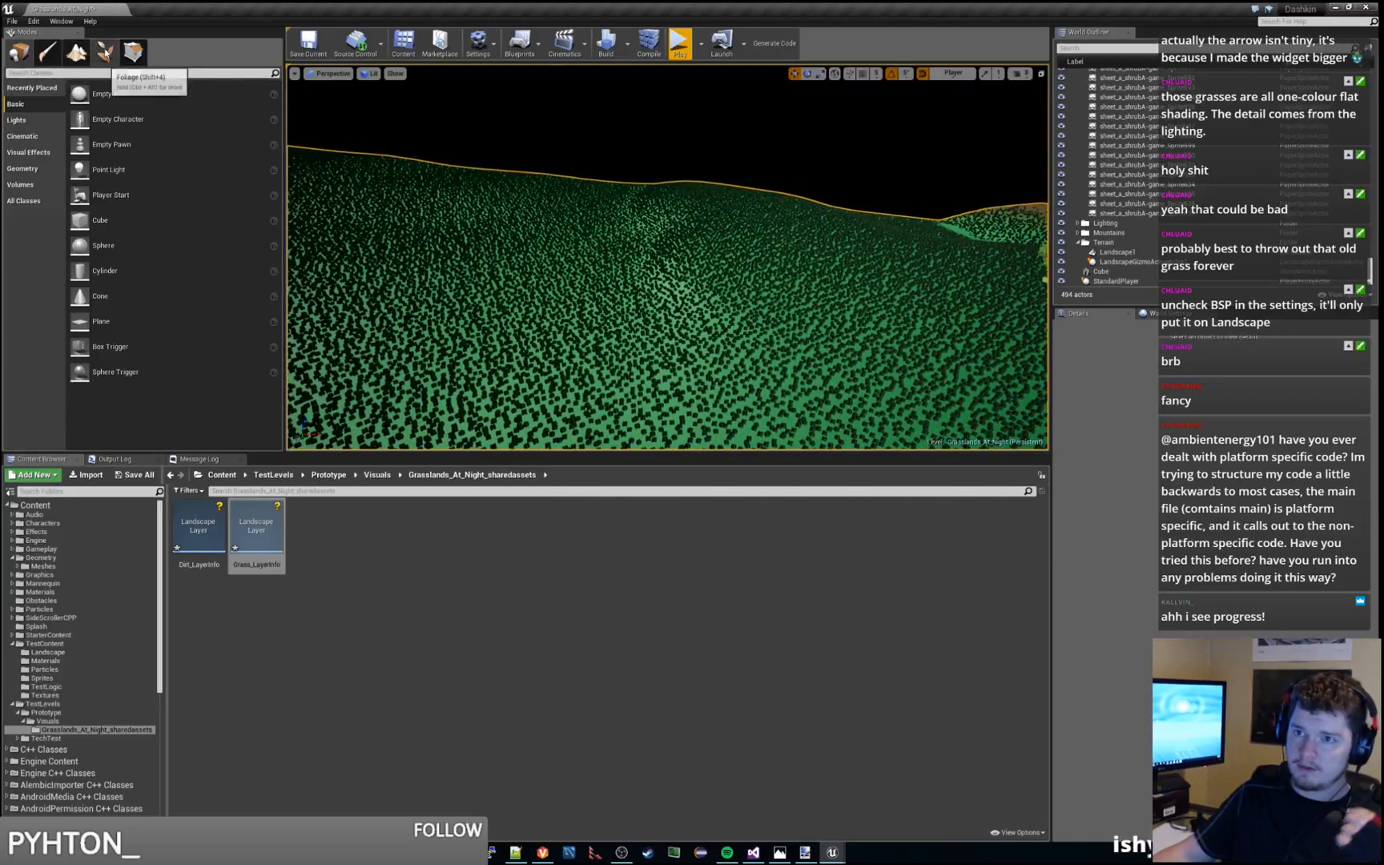
left_click(76, 52)
left_click(77, 139)
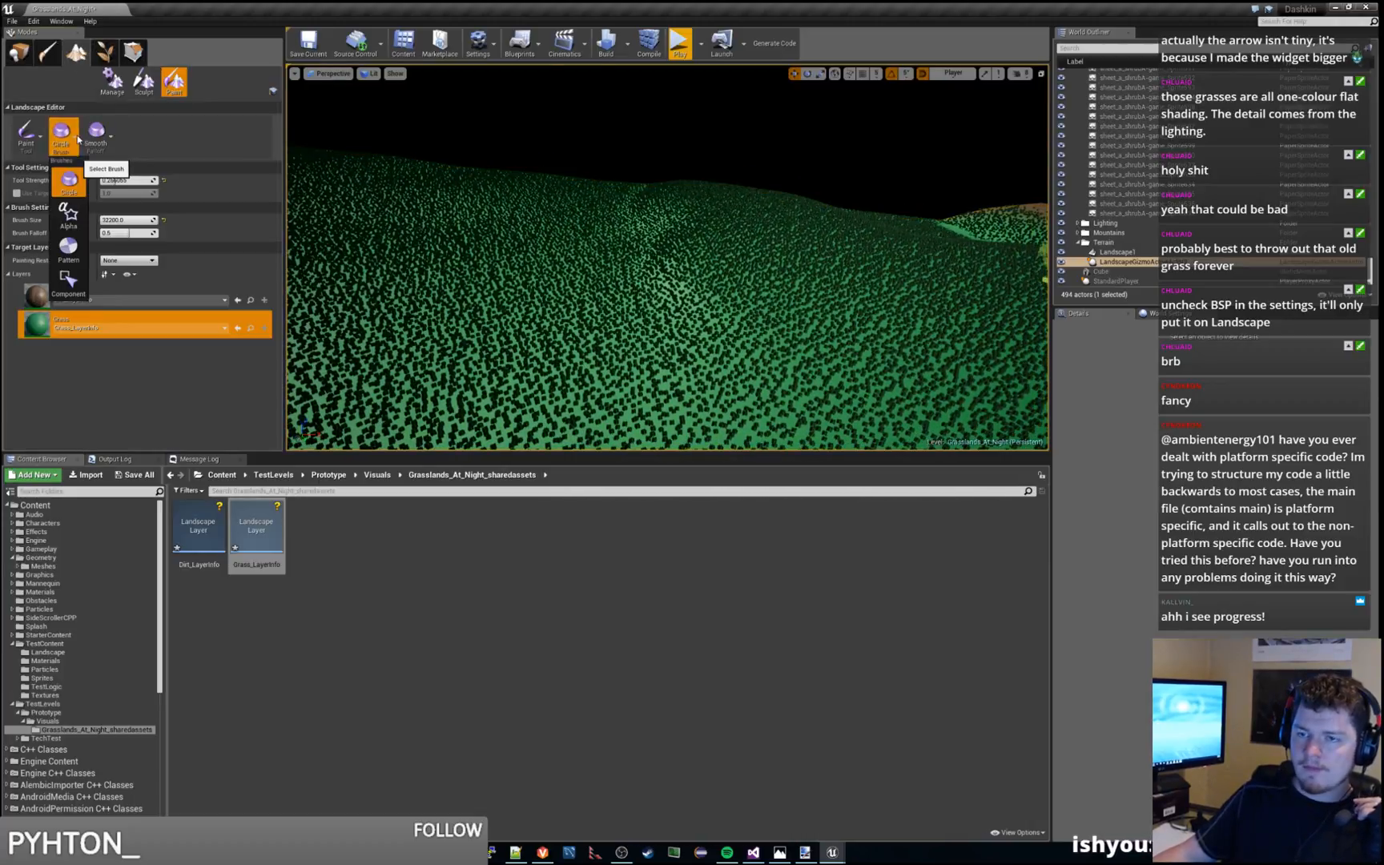
left_click(40, 142)
left_click(42, 145)
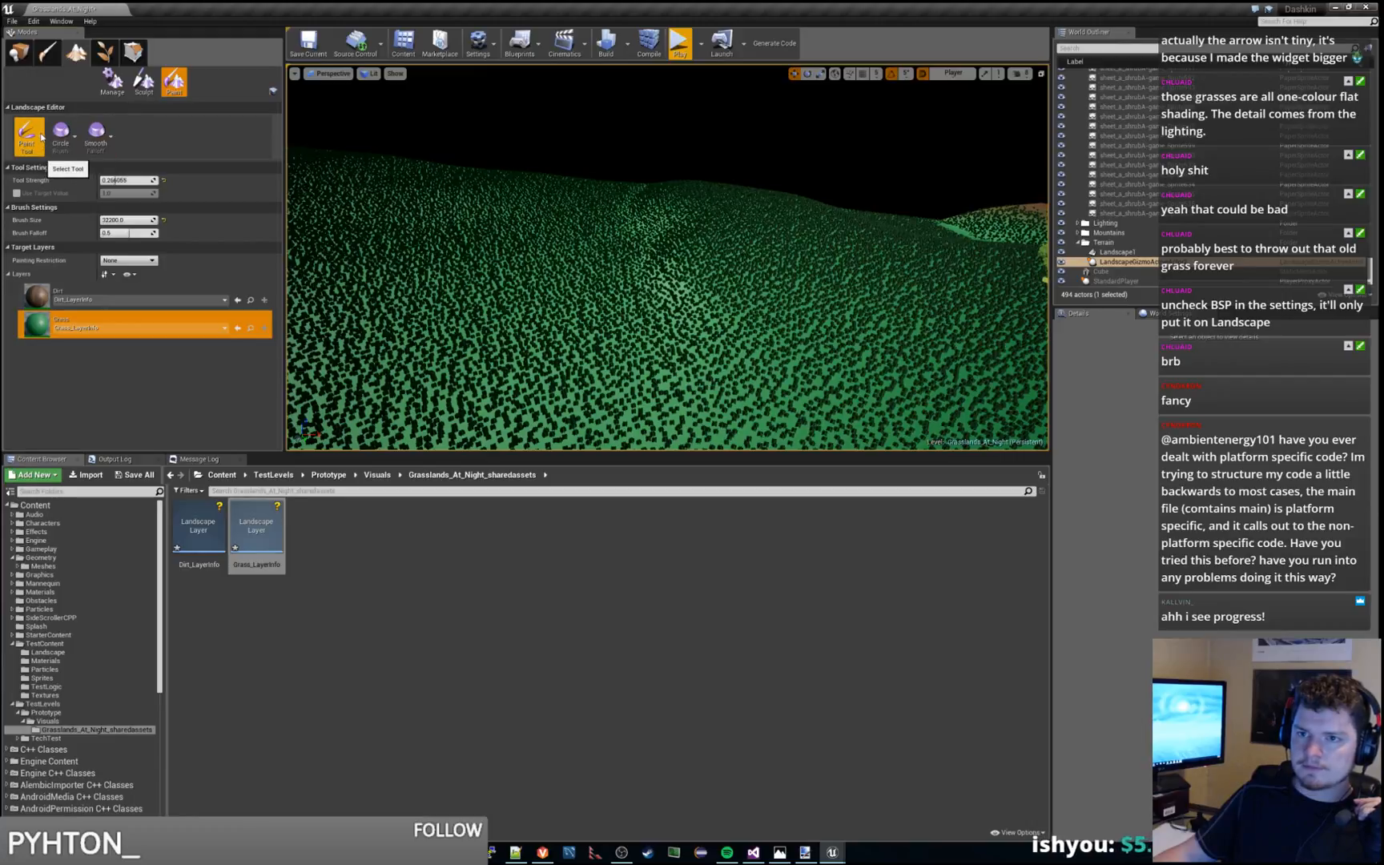
left_click(41, 136)
left_click(32, 216)
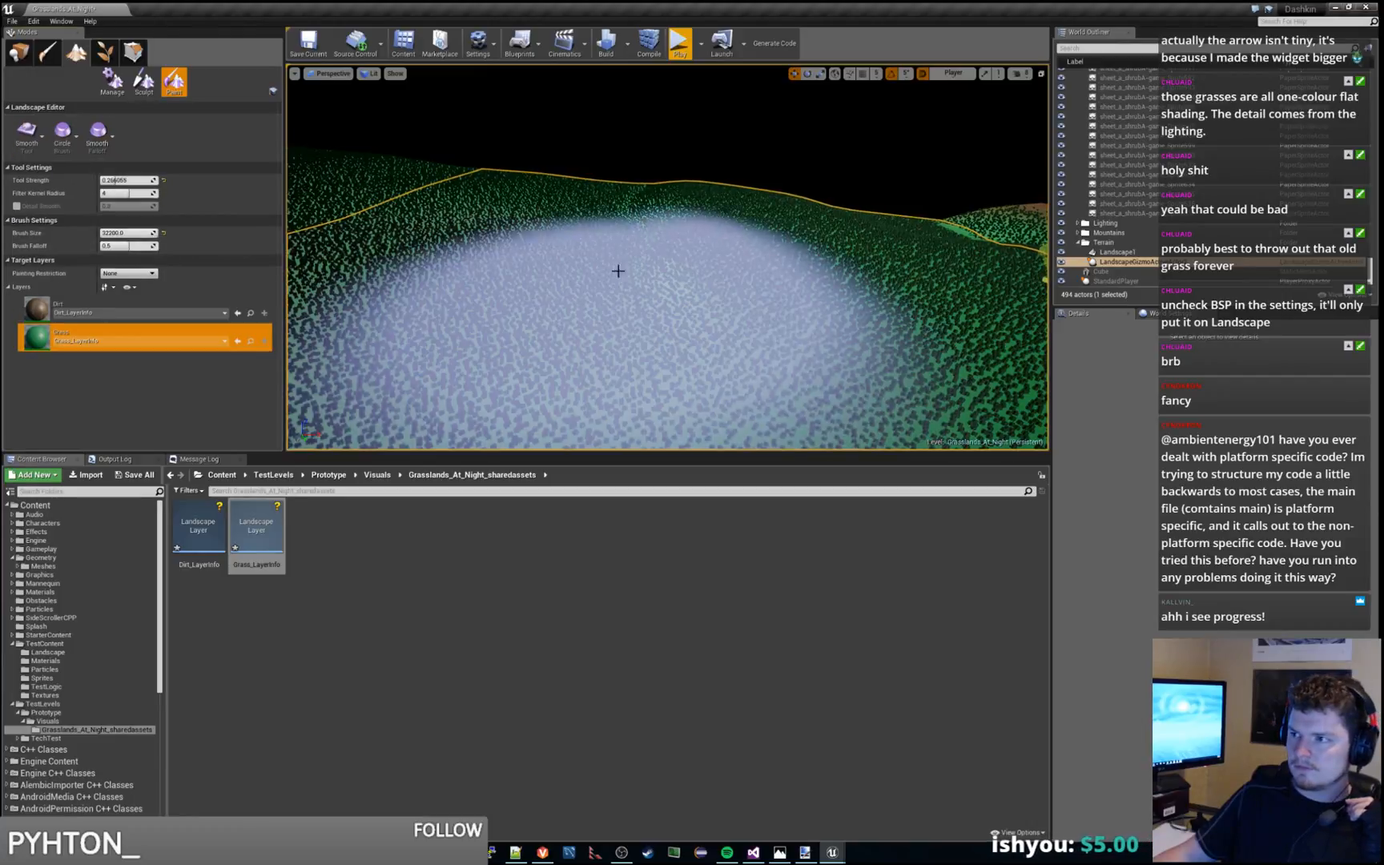
mouse_move(538, 173)
right_mouse_down()
mouse_move(601, 196)
mouse_move(639, 250)
right_mouse_up()
mouse_move(634, 247)
left_mouse_down()
mouse_move(776, 290)
mouse_move(513, 268)
left_mouse_up()
mouse_move(577, 233)
left_mouse_down()
mouse_move(479, 401)
mouse_move(479, 232)
mouse_move(639, 256)
mouse_move(768, 330)
mouse_move(572, 247)
left_mouse_up()
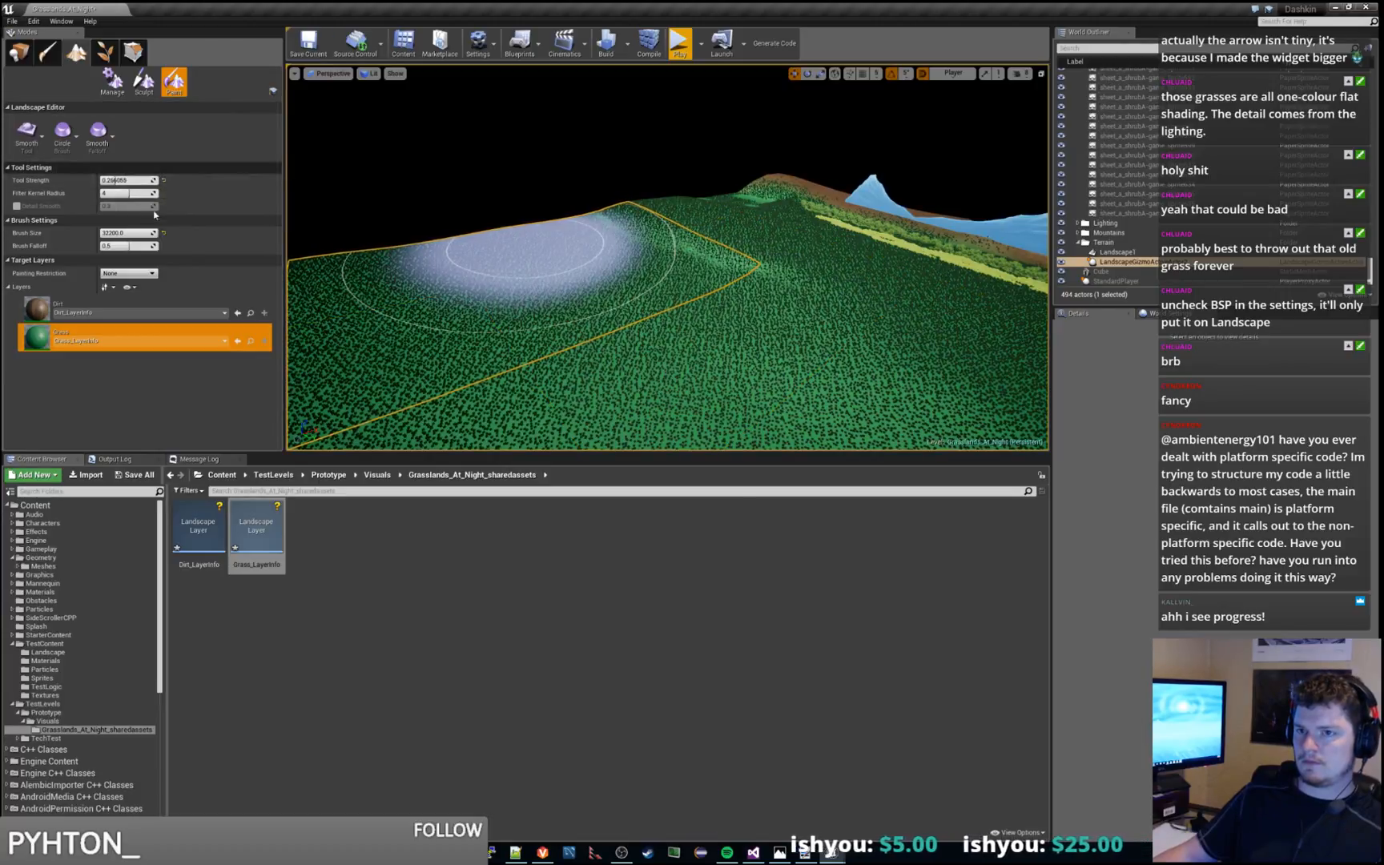
Reduce the brush size to about 5470 and smooth the Grass layer along the sparse strip below the ridge
mouse_move(128, 232)
left_mouse_down()
mouse_move(100, 232)
mouse_move(155, 233)
left_mouse_up()
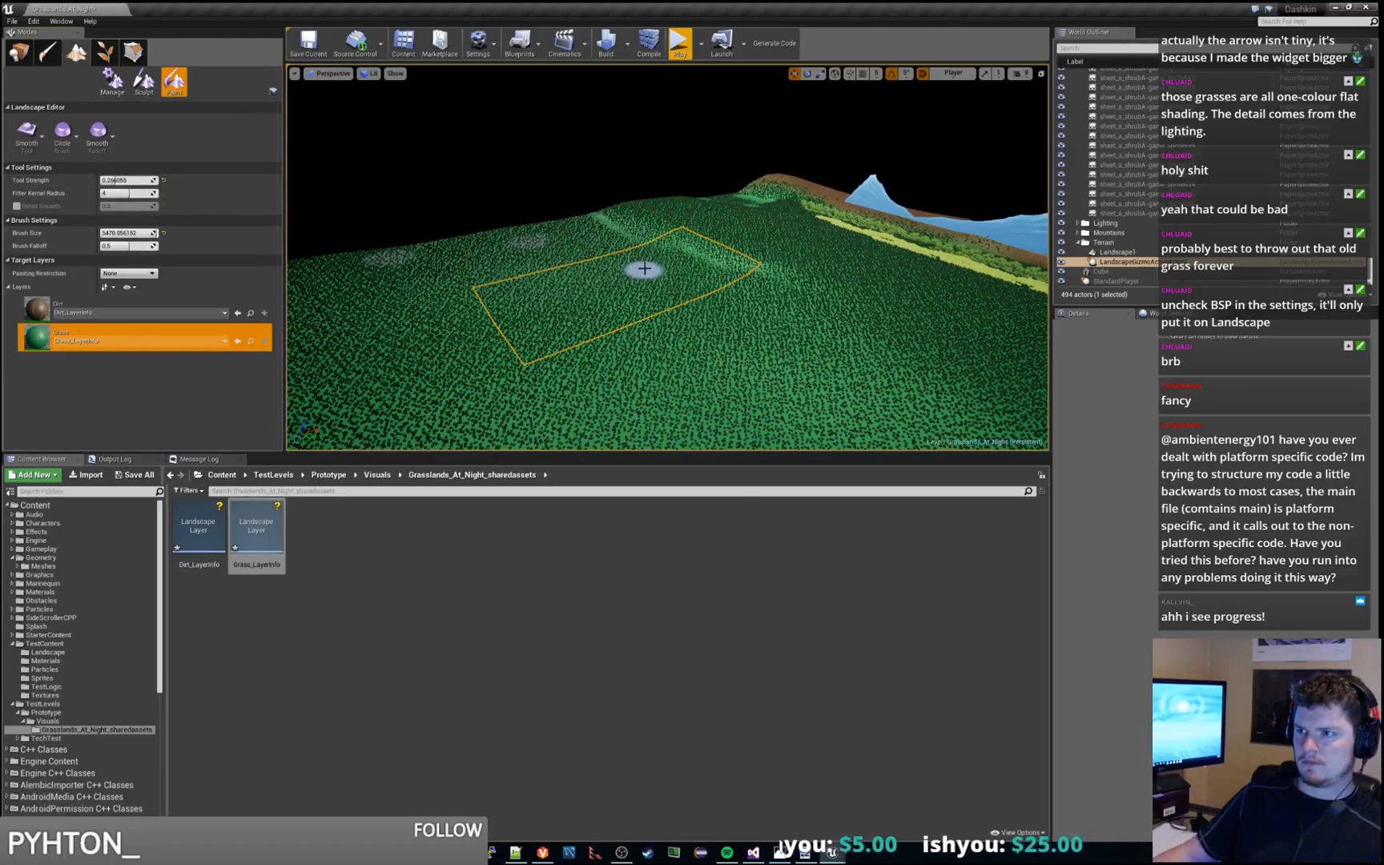
left_click_drag(732, 252, 810, 279)
mouse_move(703, 262)
left_mouse_down()
mouse_move(765, 278)
mouse_move(751, 279)
left_mouse_up()
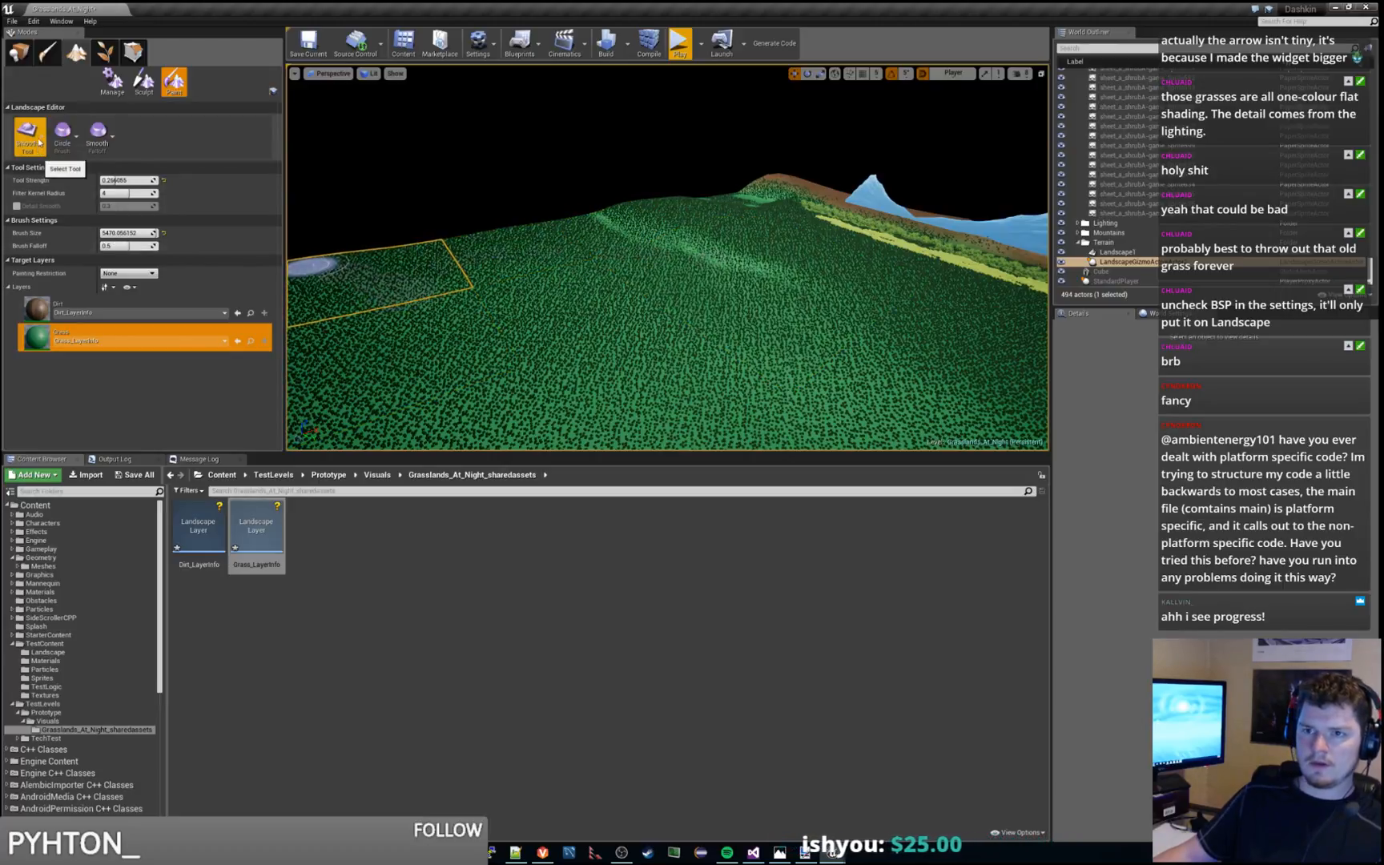
left_click(27, 132)
left_click(145, 90)
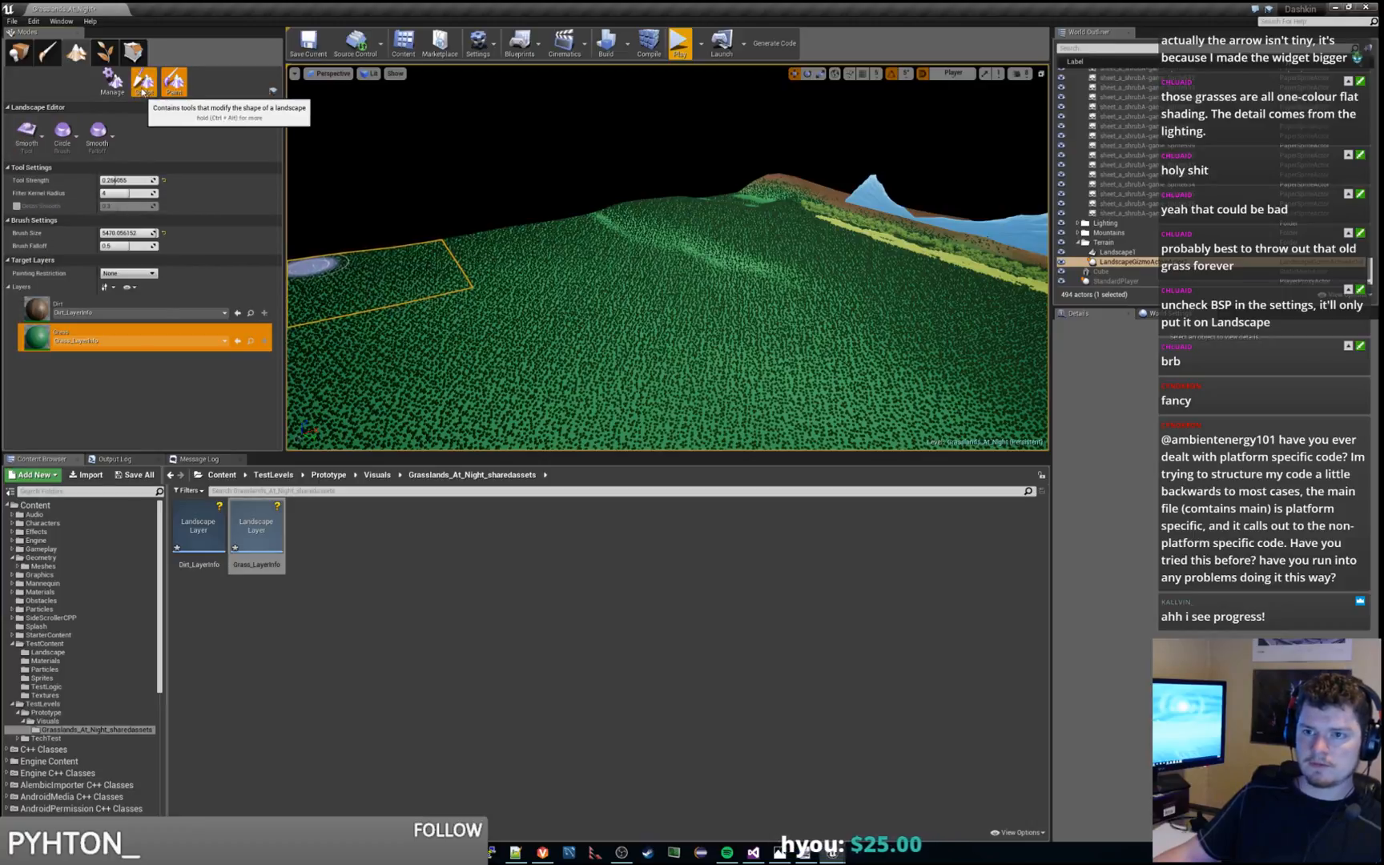
left_click(145, 90)
left_click(36, 142)
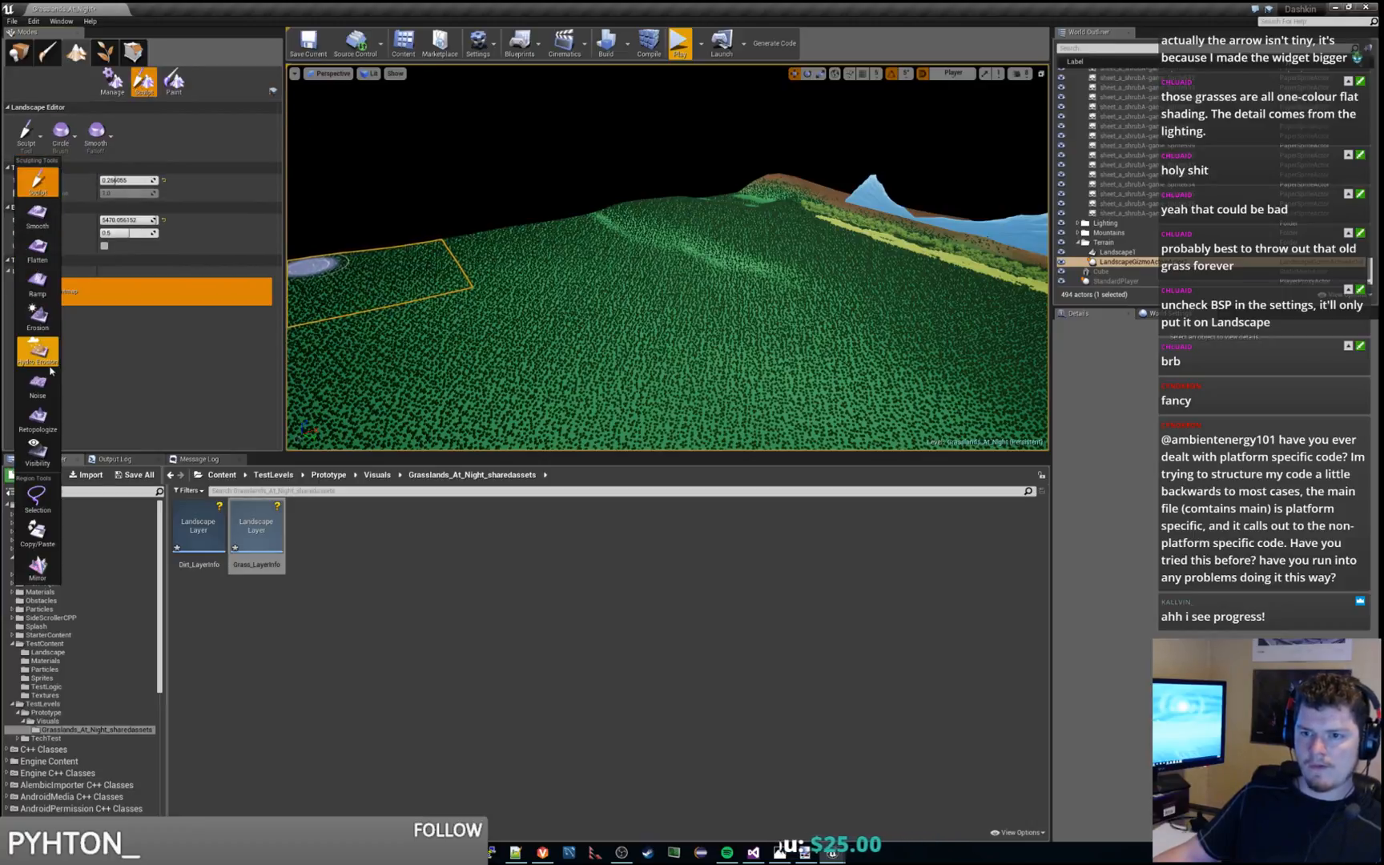
left_click(174, 80)
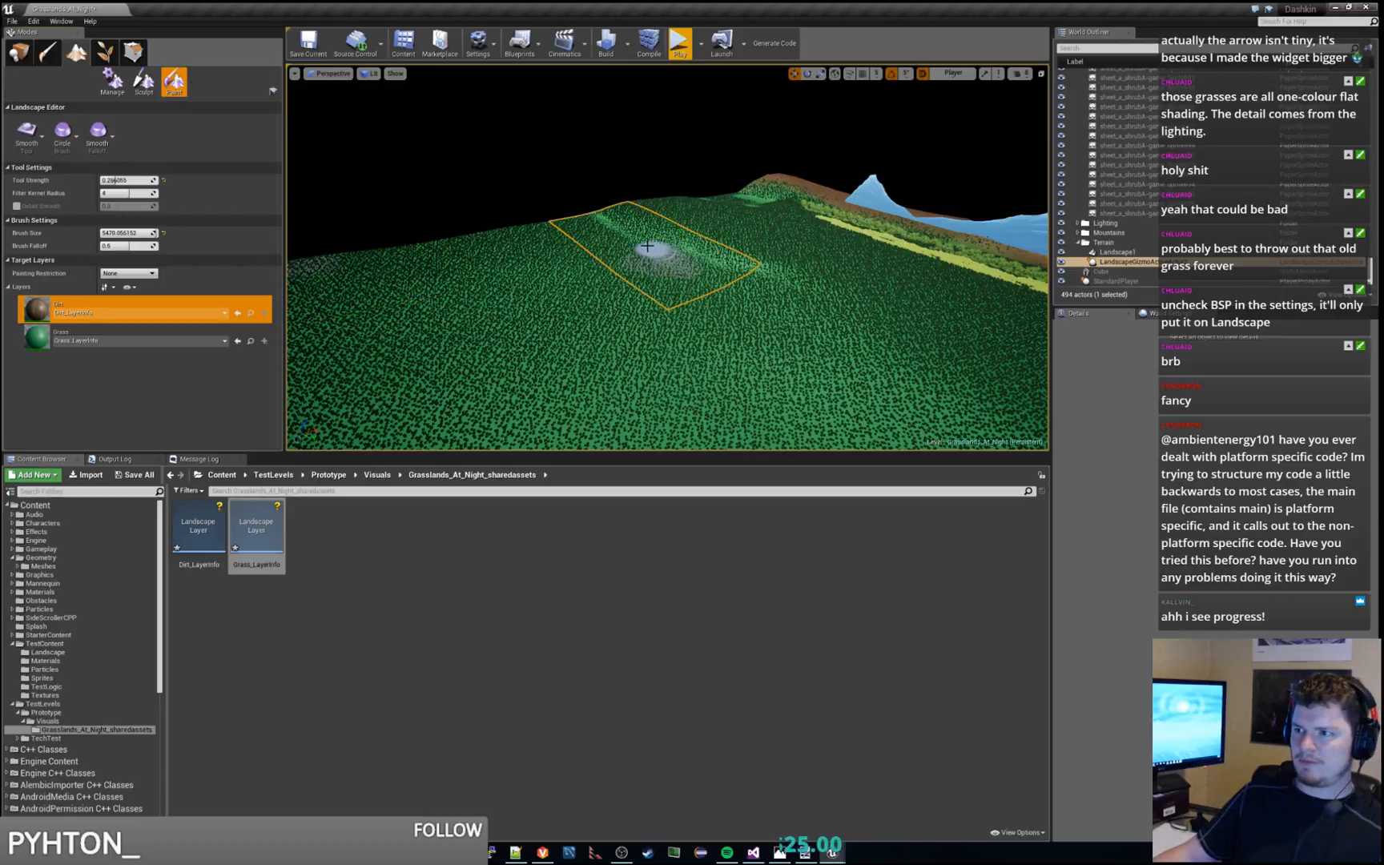
Paint the Grass layer over the sparse strip by the ridge with the Paint tool
left_click(46, 342)
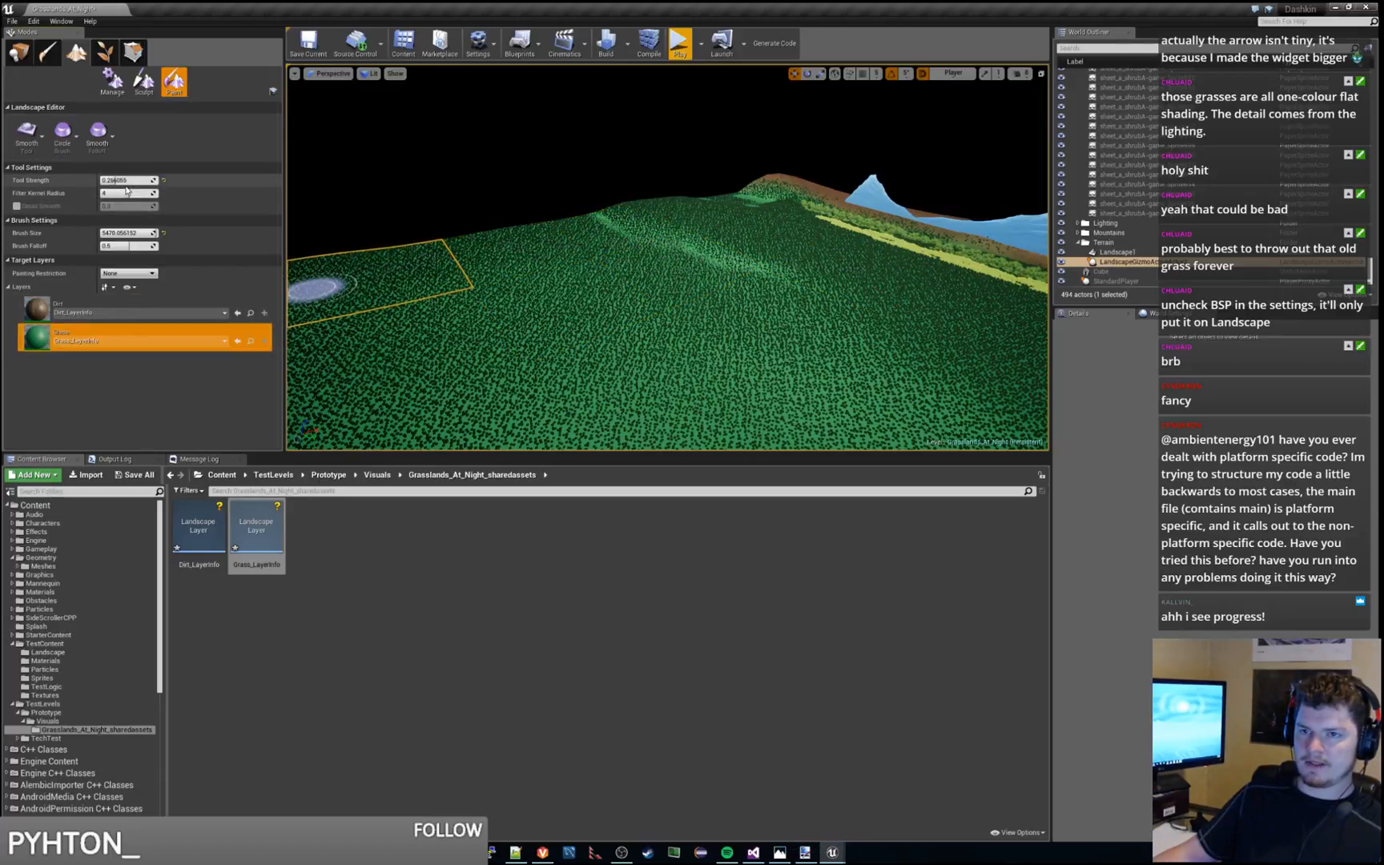
left_click(28, 132)
left_click(34, 184)
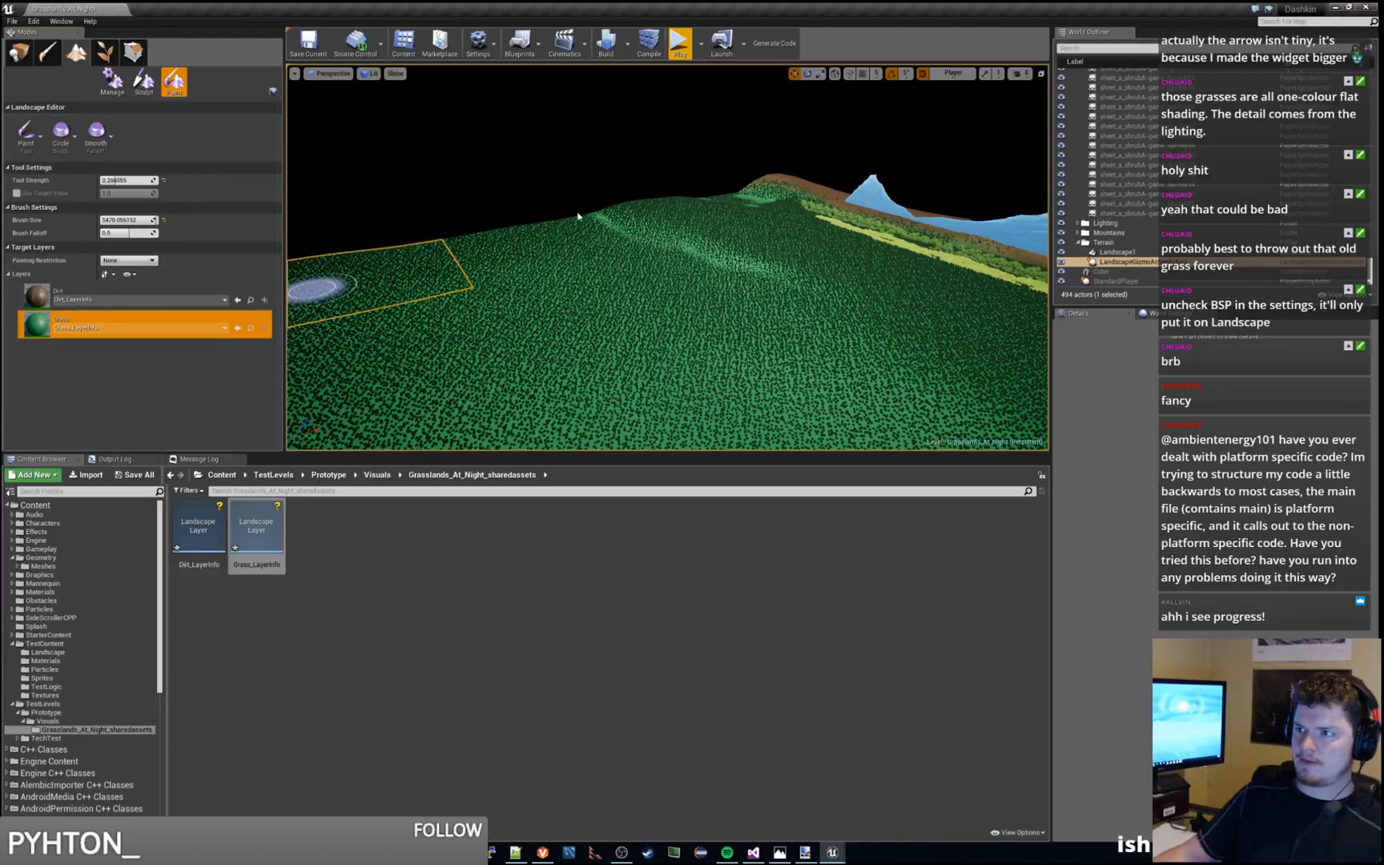
mouse_move(602, 222)
left_mouse_down()
mouse_move(714, 266)
mouse_move(760, 274)
mouse_move(612, 217)
mouse_move(789, 273)
mouse_move(618, 235)
mouse_move(586, 271)
left_mouse_up()
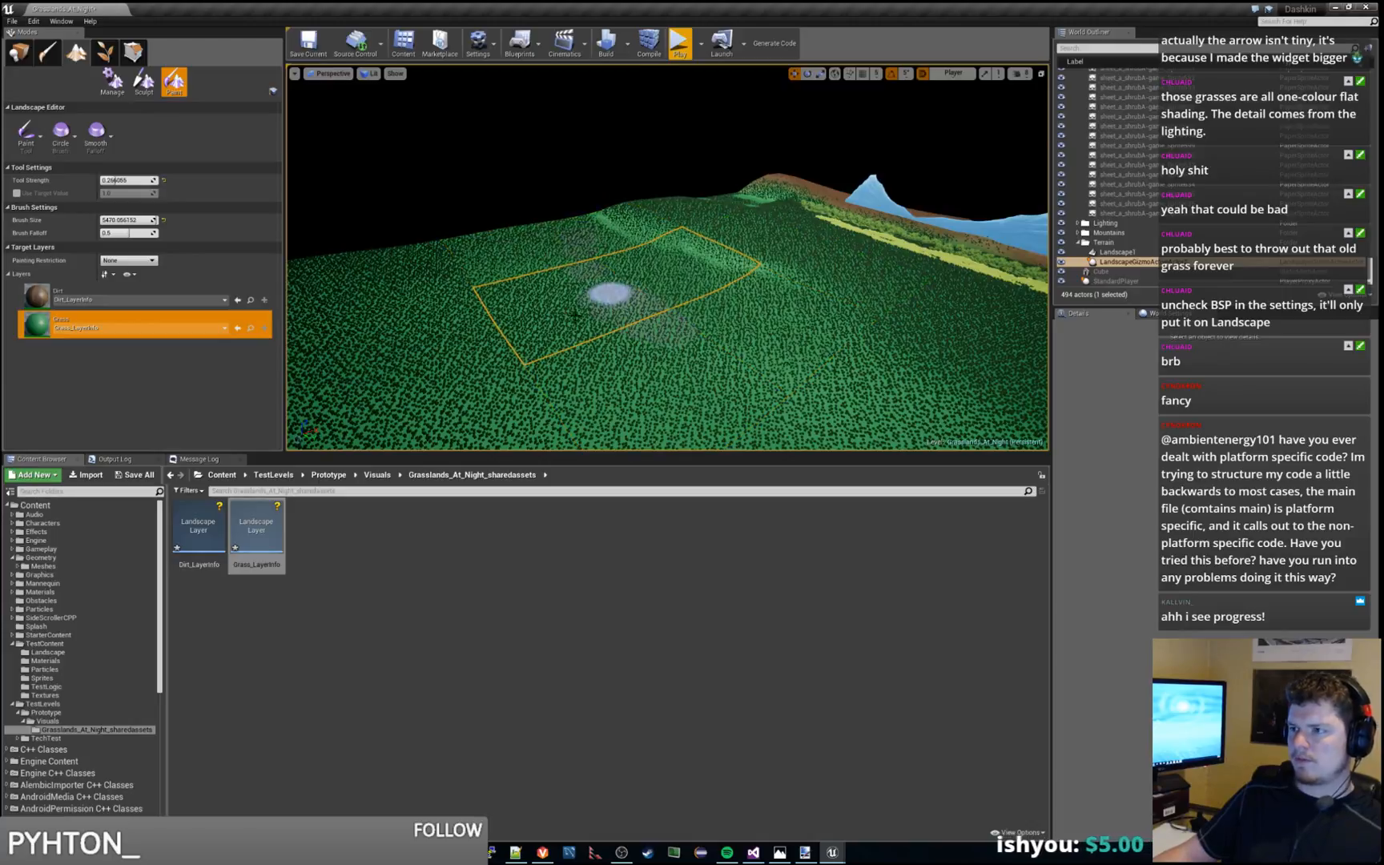
Smooth the terrain height across the ridge and its slope with the sculpting Smooth tool
left_click(143, 81)
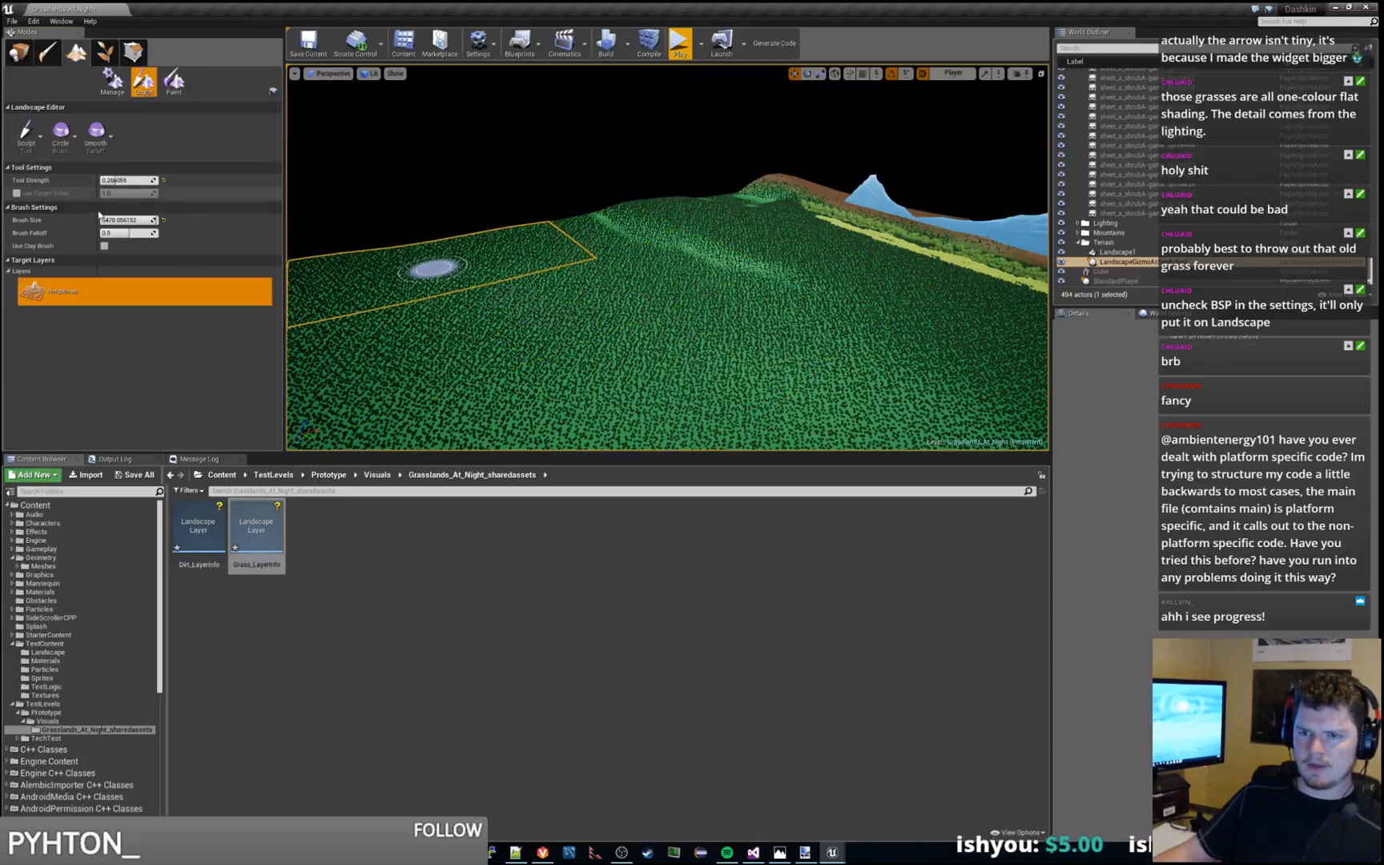
left_click(27, 131)
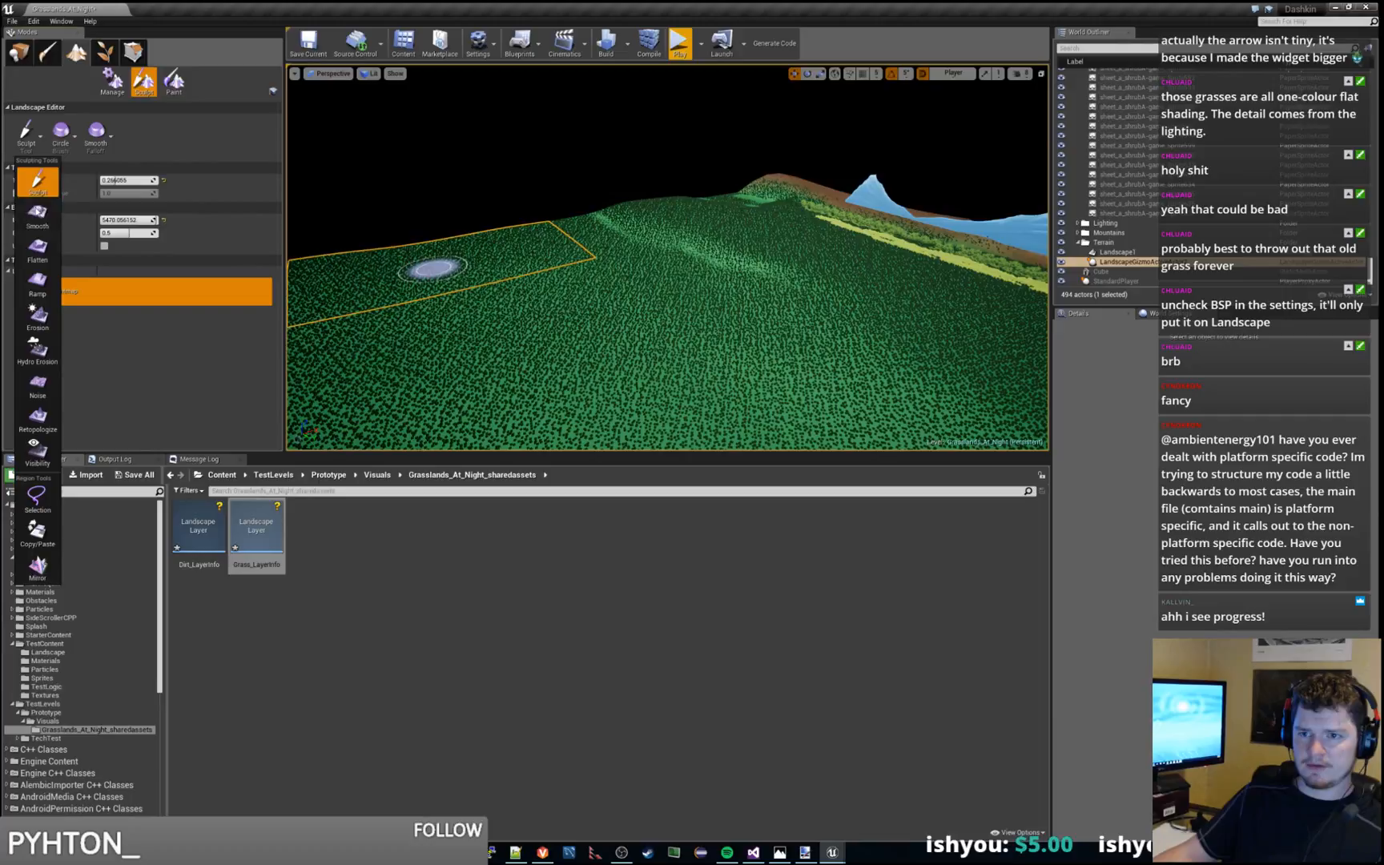
left_click(37, 215)
mouse_move(645, 239)
left_mouse_down()
mouse_move(780, 278)
mouse_move(741, 285)
left_mouse_up()
left_click_drag(607, 215, 721, 269)
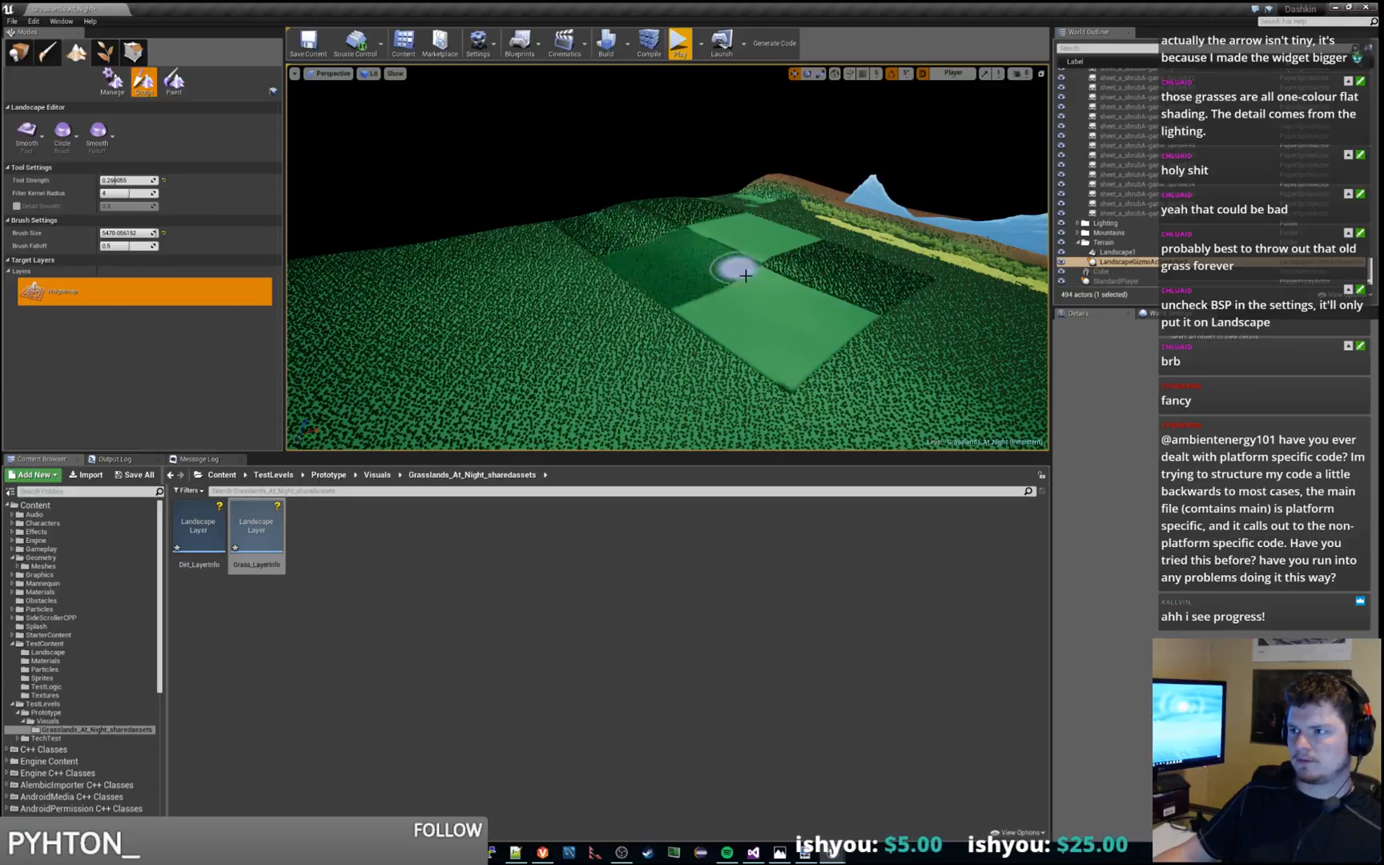
left_click_drag(595, 242, 587, 220)
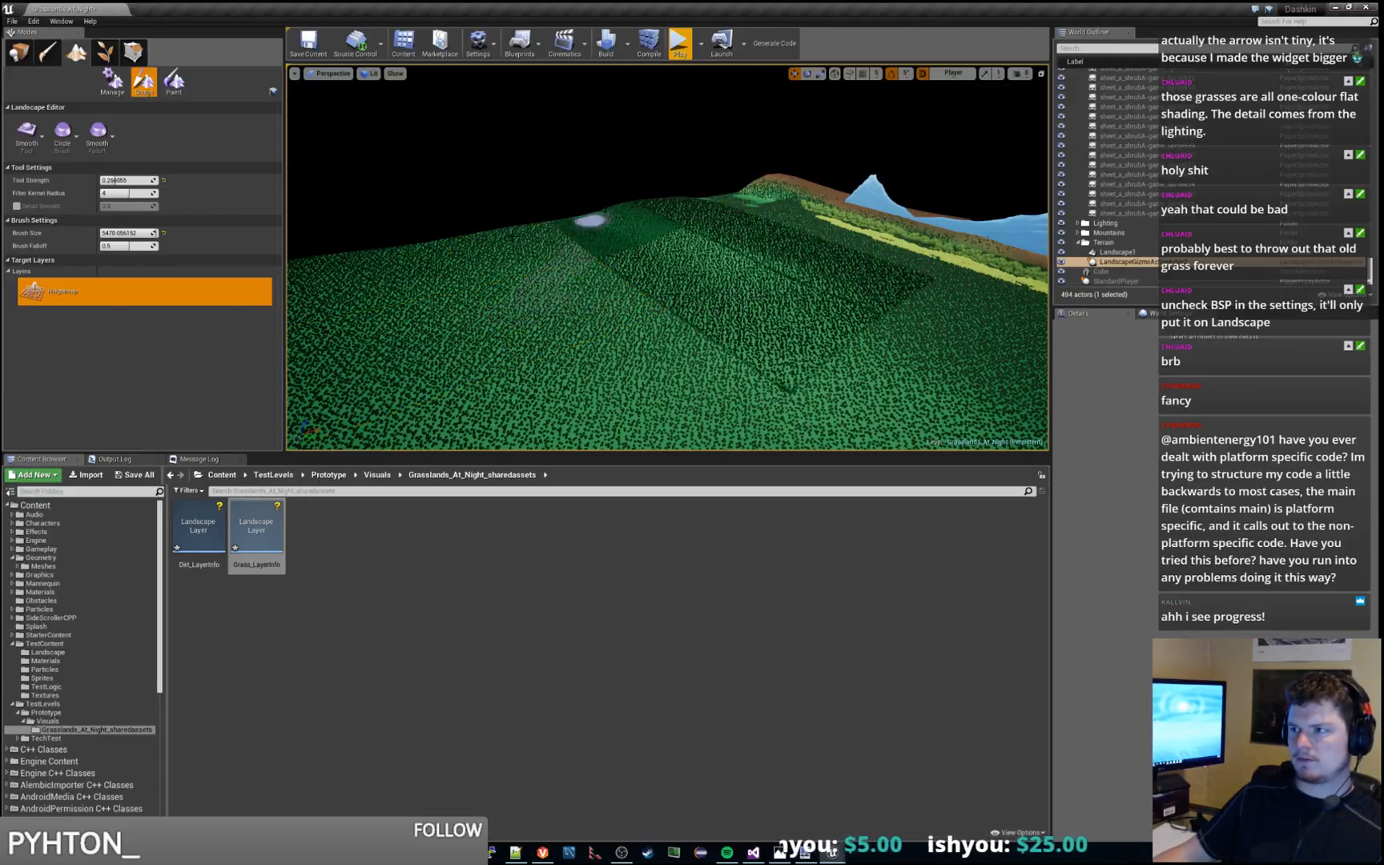
mouse_move(570, 244)
right_mouse_down()
mouse_move(627, 278)
mouse_move(654, 271)
mouse_move(639, 234)
right_mouse_up()
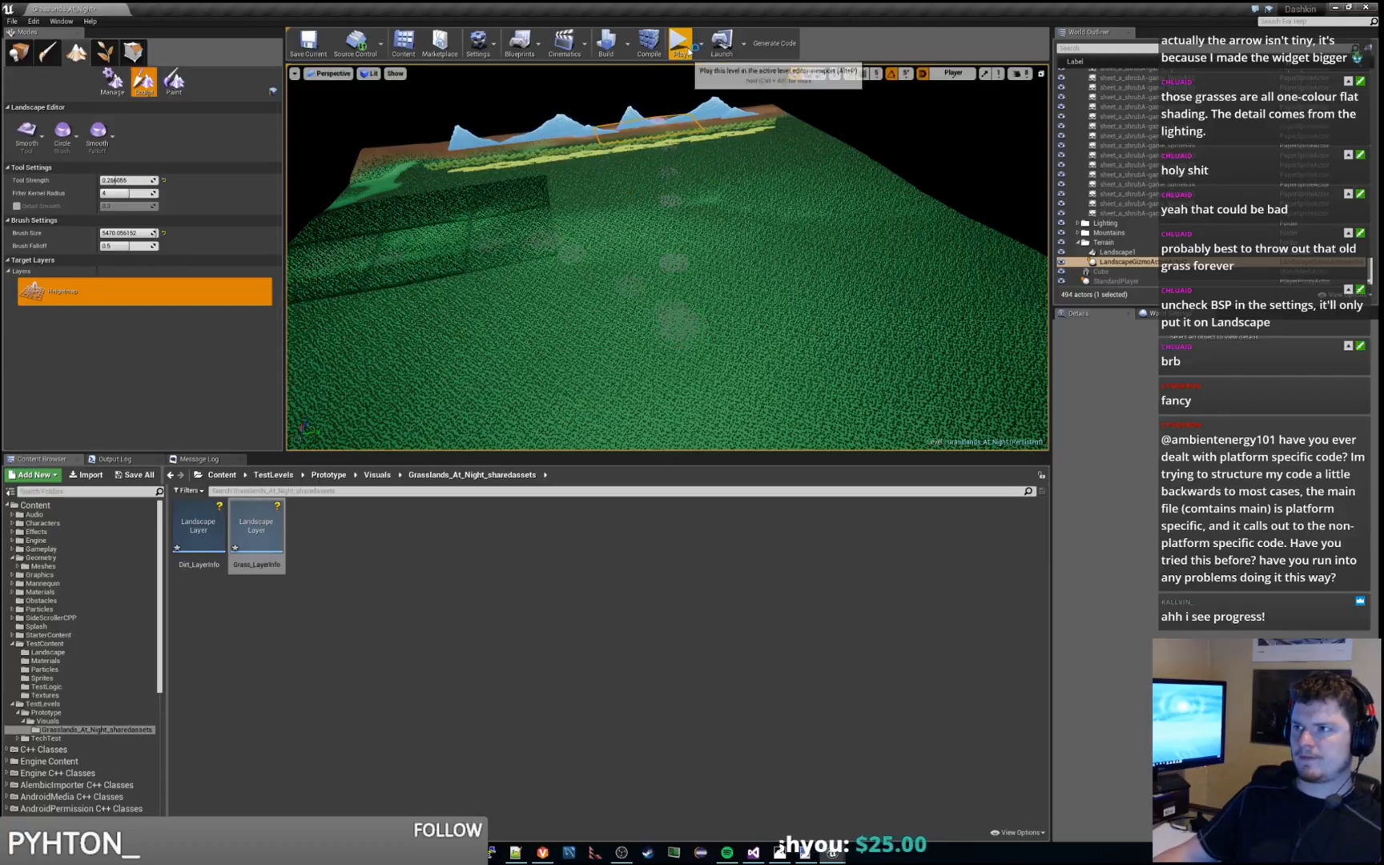
Run a playtest, moving the character leftward to check the grass on the smoothed terrain, and end the session
left_click(686, 48)
key("a")
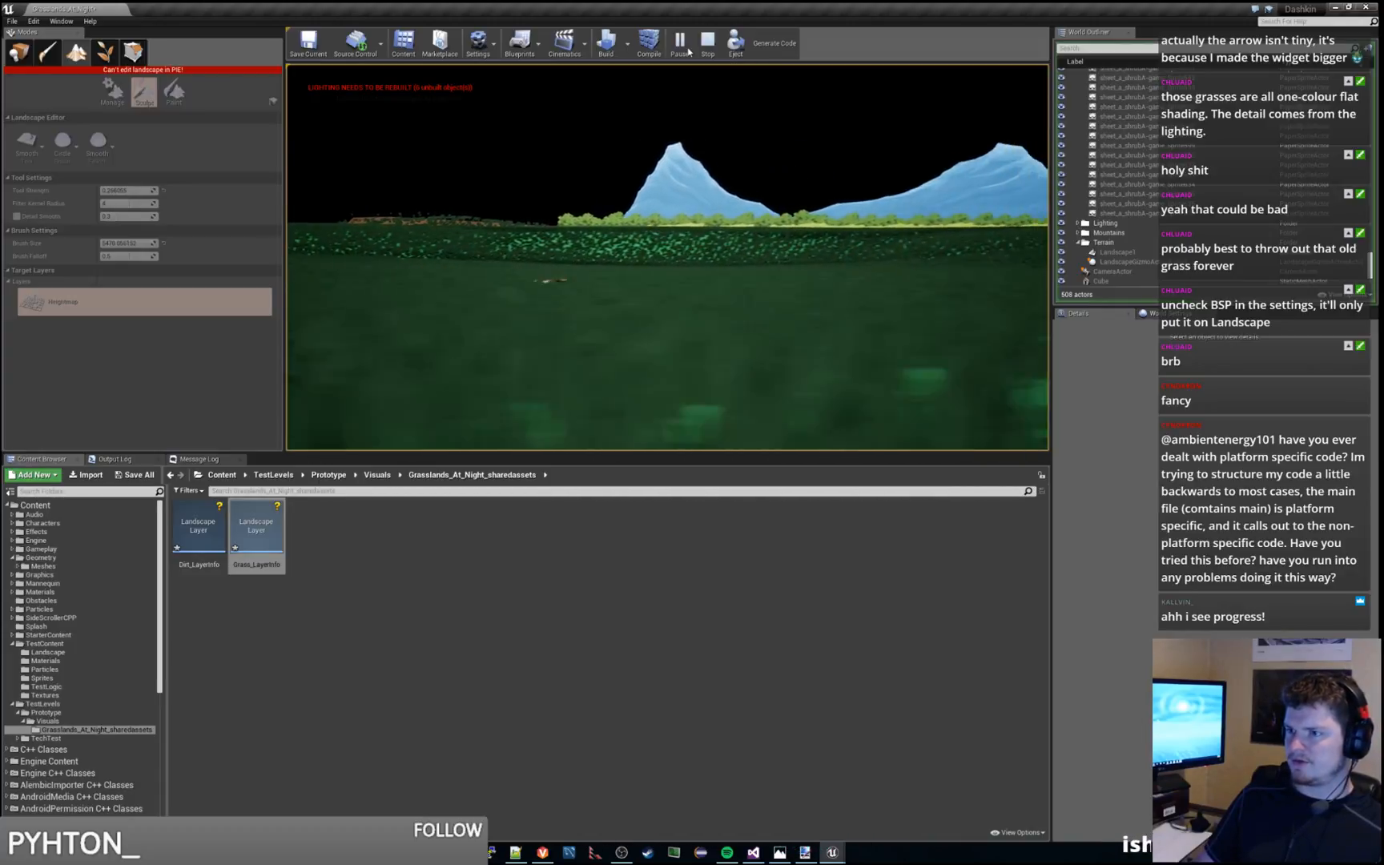
key("Escape")
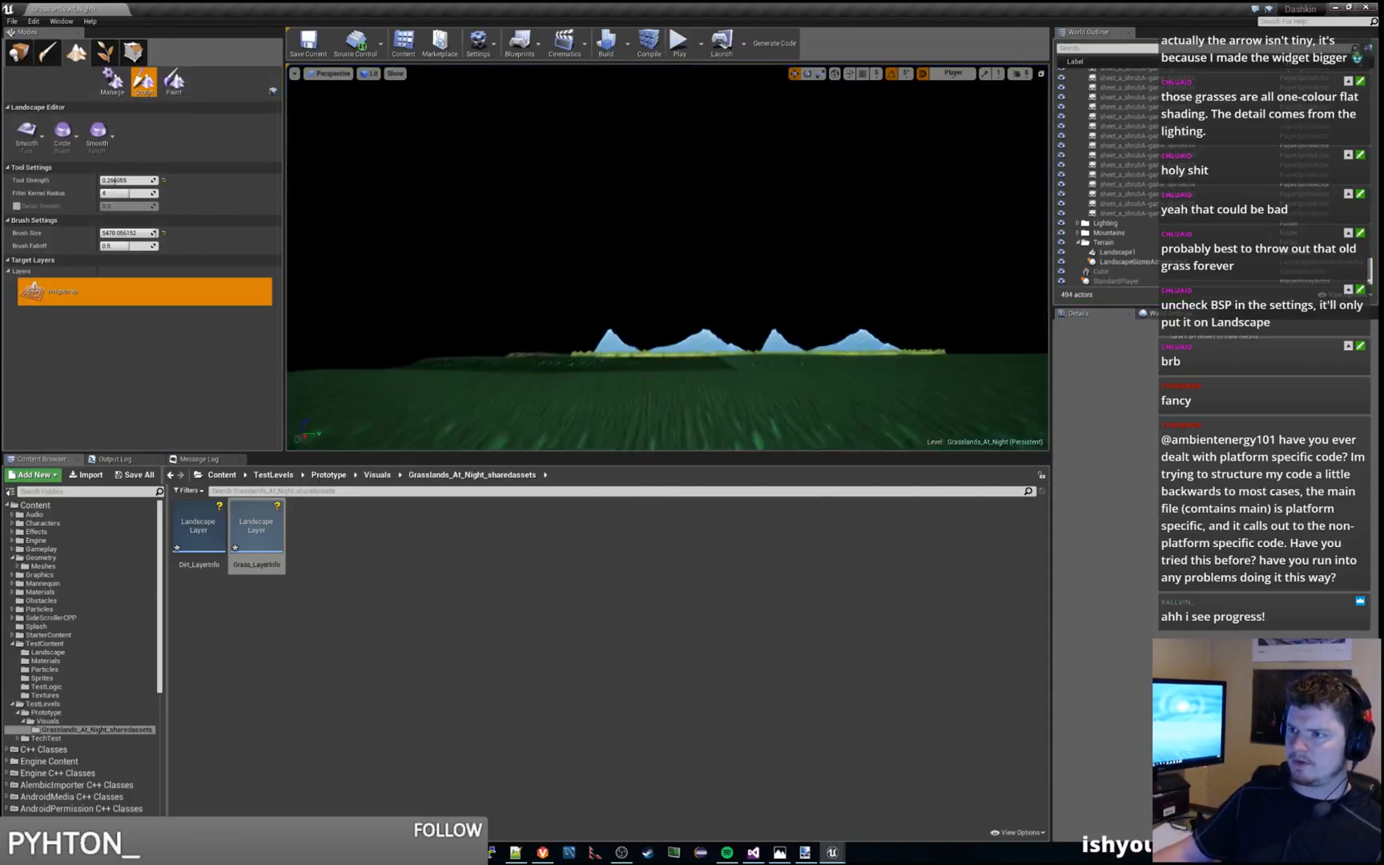
Enlarge the brush size to 8192 and smooth the terrain height around the remaining dip and bump
mouse_move(668, 258)
right_mouse_down()
mouse_move(528, 293)
mouse_move(607, 292)
right_mouse_up()
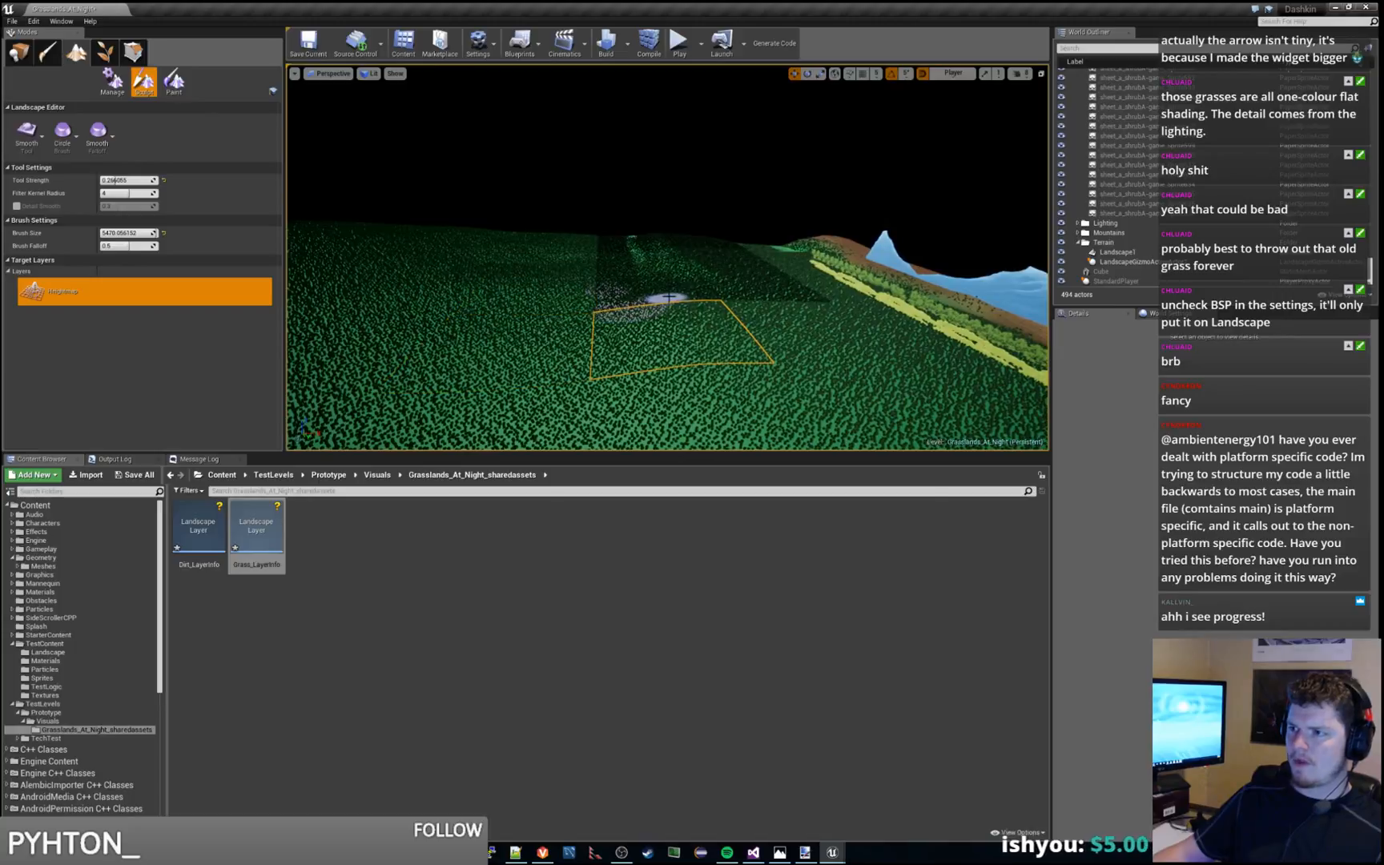
mouse_move(669, 297)
left_mouse_down()
mouse_move(689, 294)
mouse_move(651, 261)
left_mouse_up()
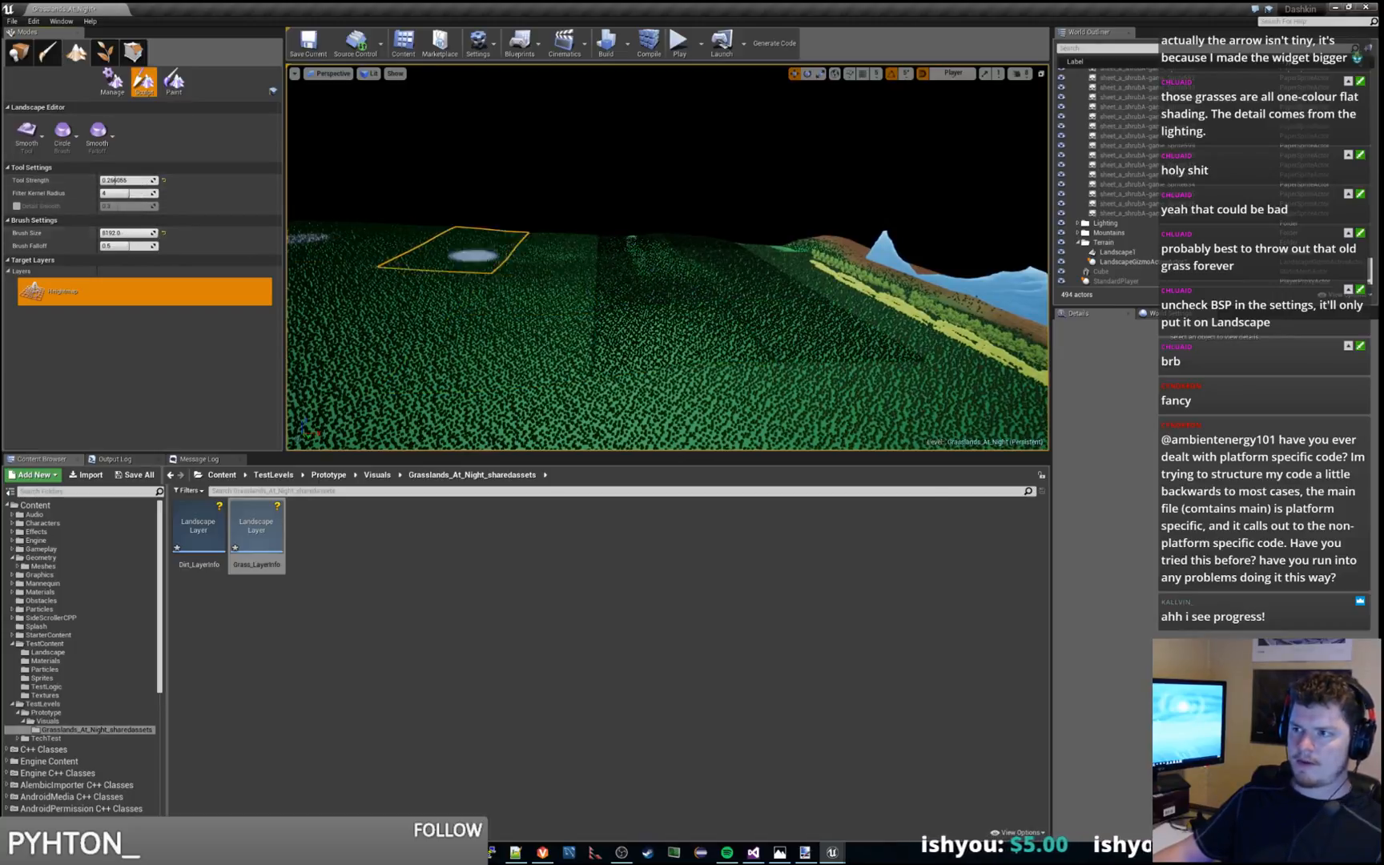
mouse_move(635, 243)
left_mouse_down()
mouse_move(658, 261)
mouse_move(624, 303)
mouse_move(561, 294)
mouse_move(556, 318)
left_mouse_up()
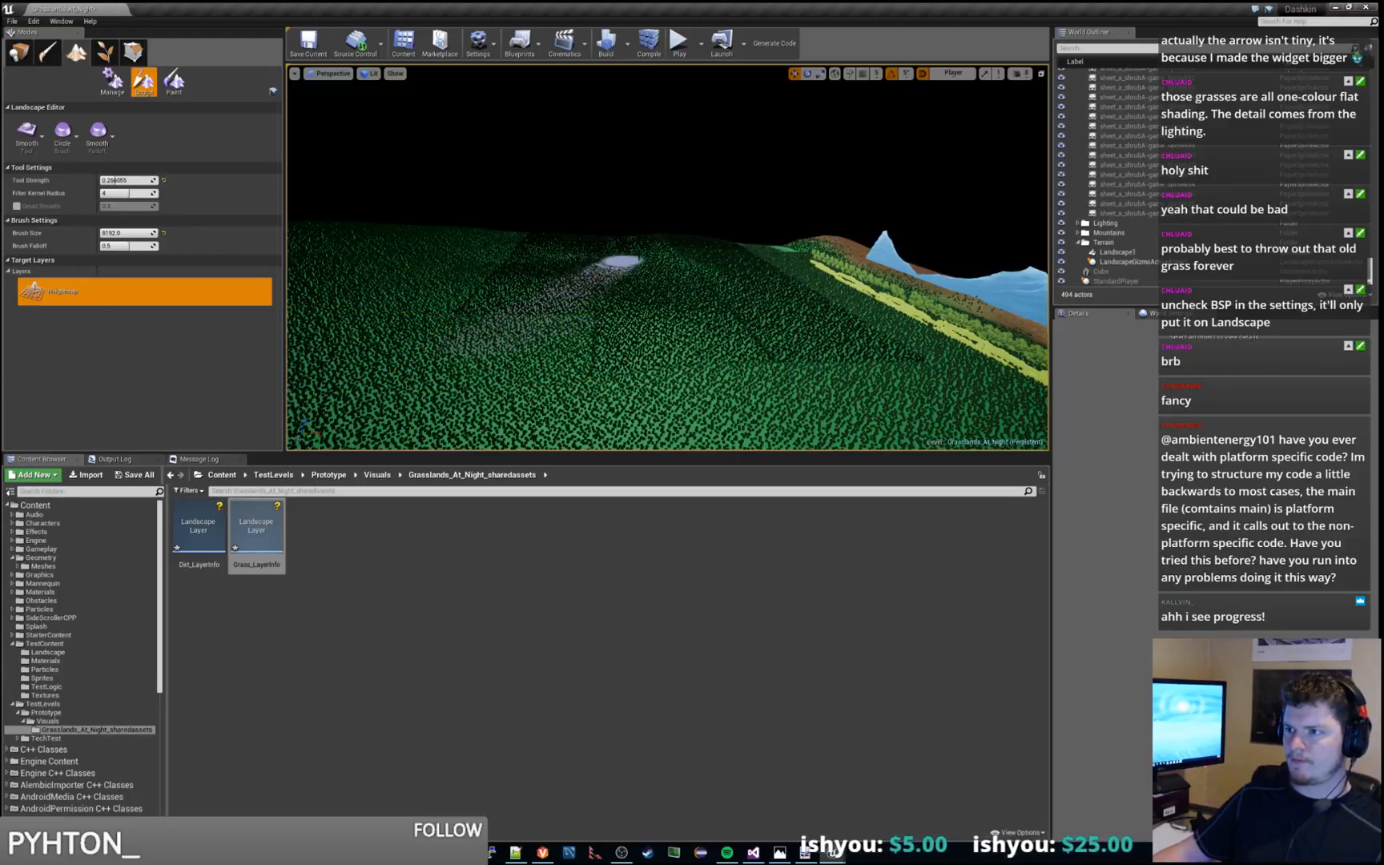
left_click_drag(647, 251, 650, 272)
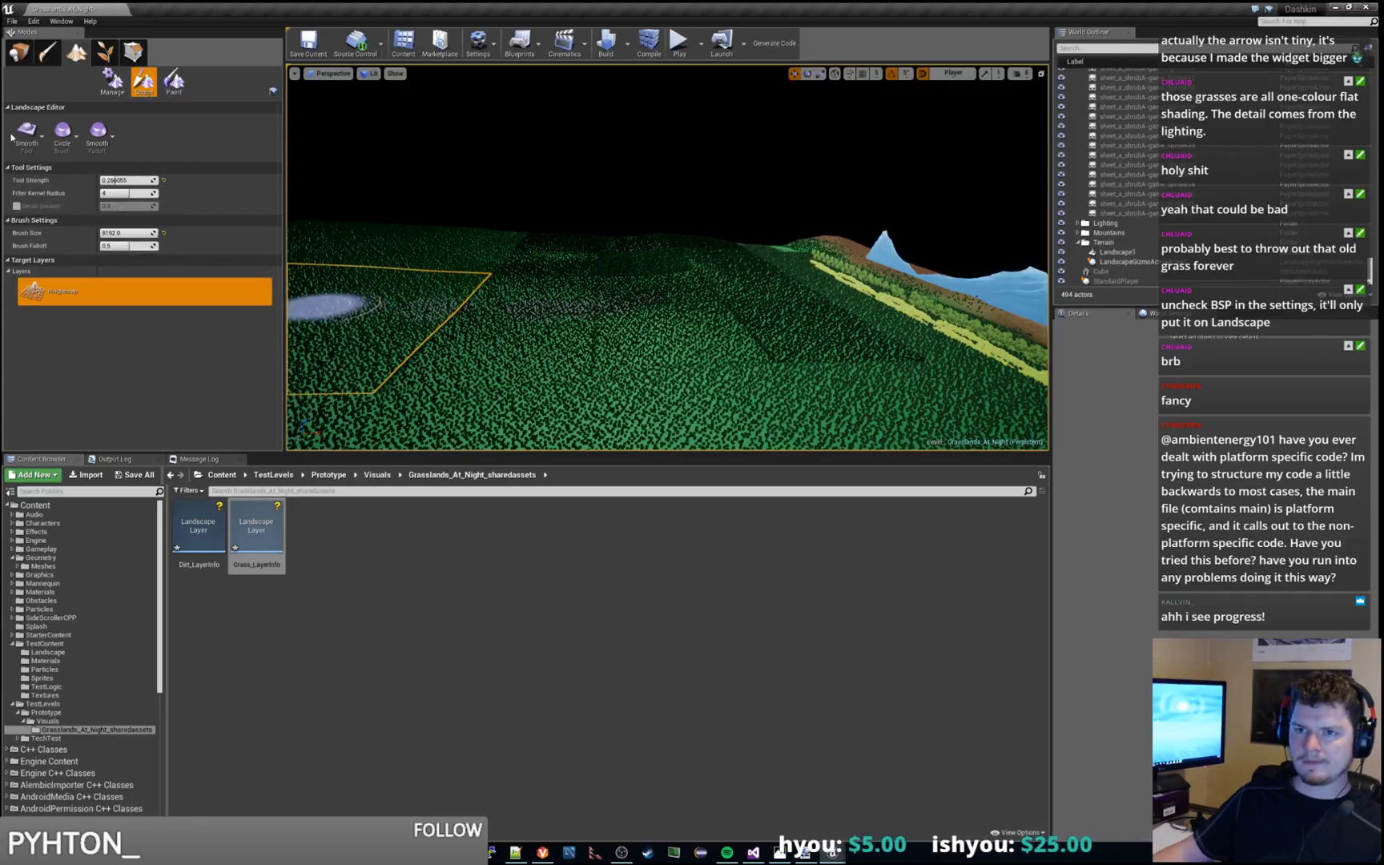
Switch the landscape sculpting tool to Retopologize and from there to Sculpt
left_click(43, 137)
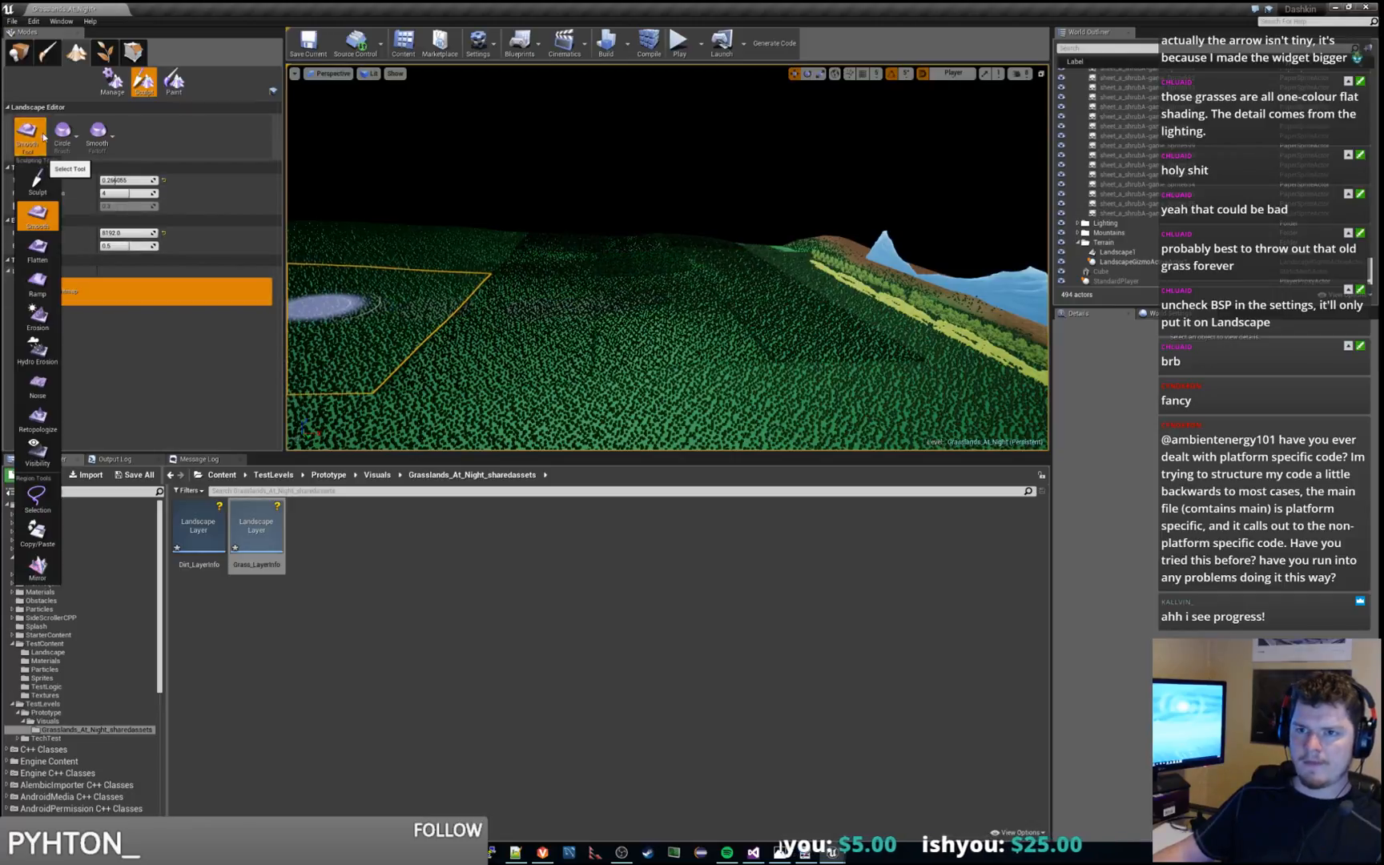
left_click(37, 419)
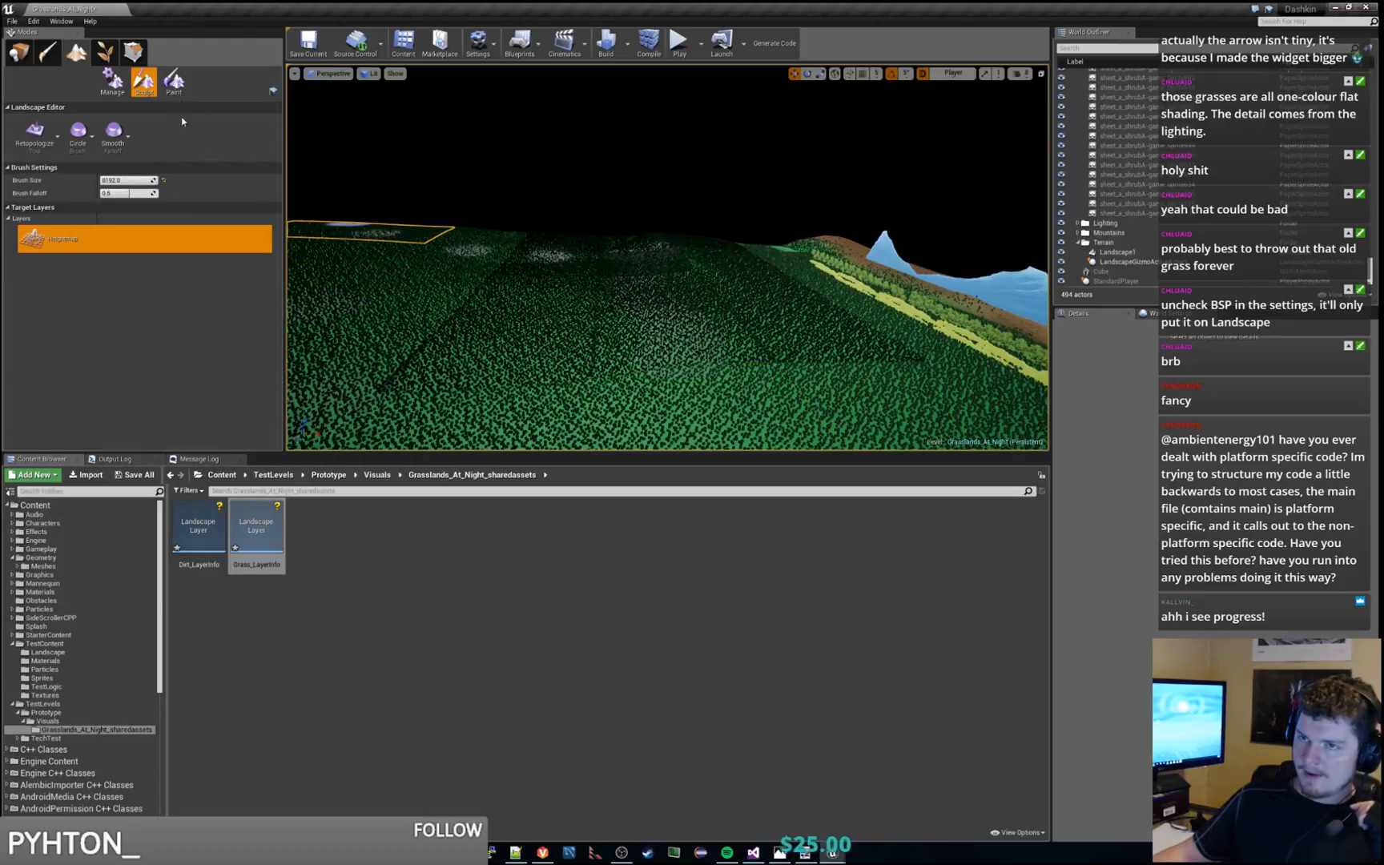
left_click(53, 138)
left_click(38, 181)
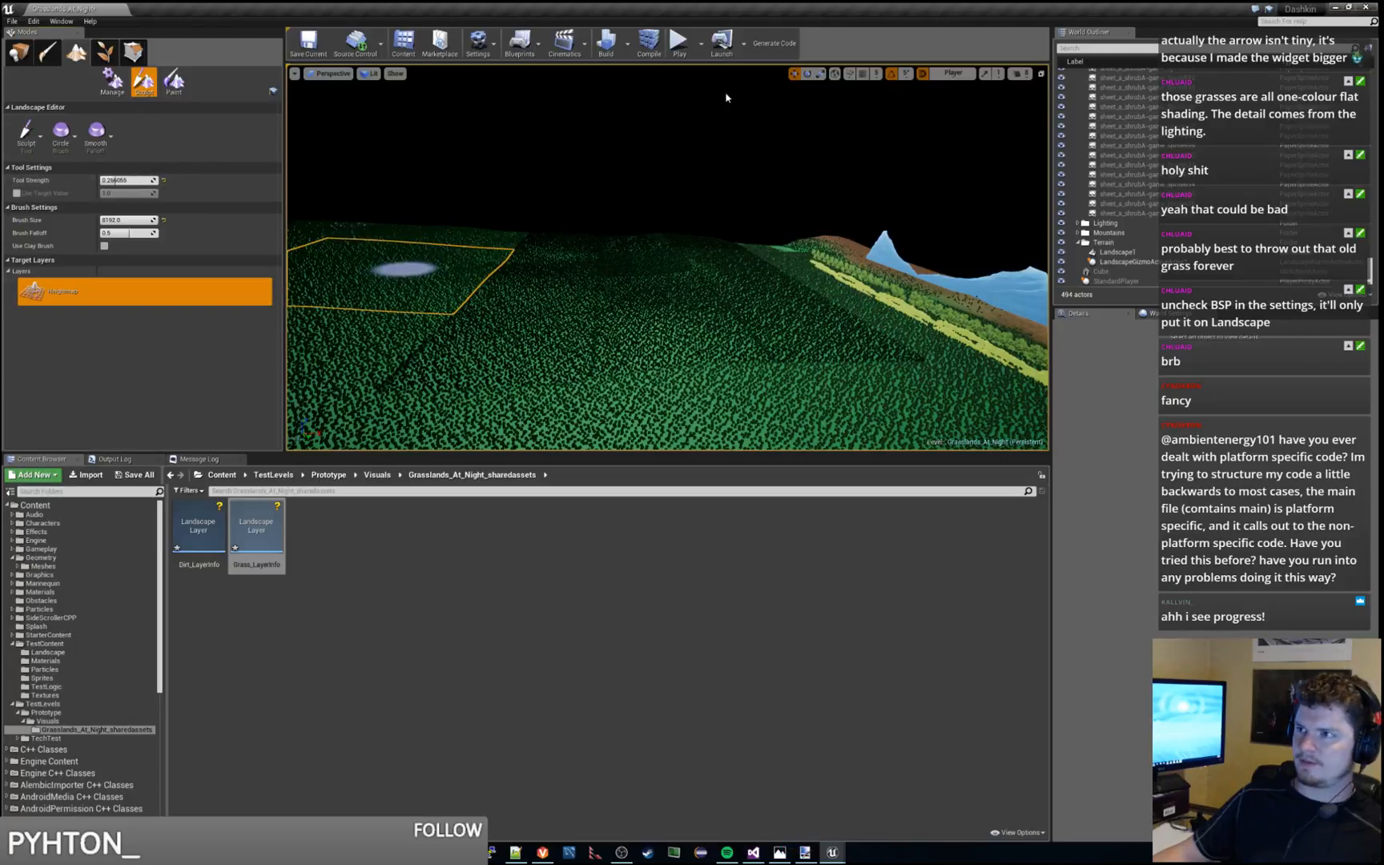
Run a playtest, moving the character leftward and back rightward to check the grass across the smoothed terrain, and end the session
left_click(678, 44)
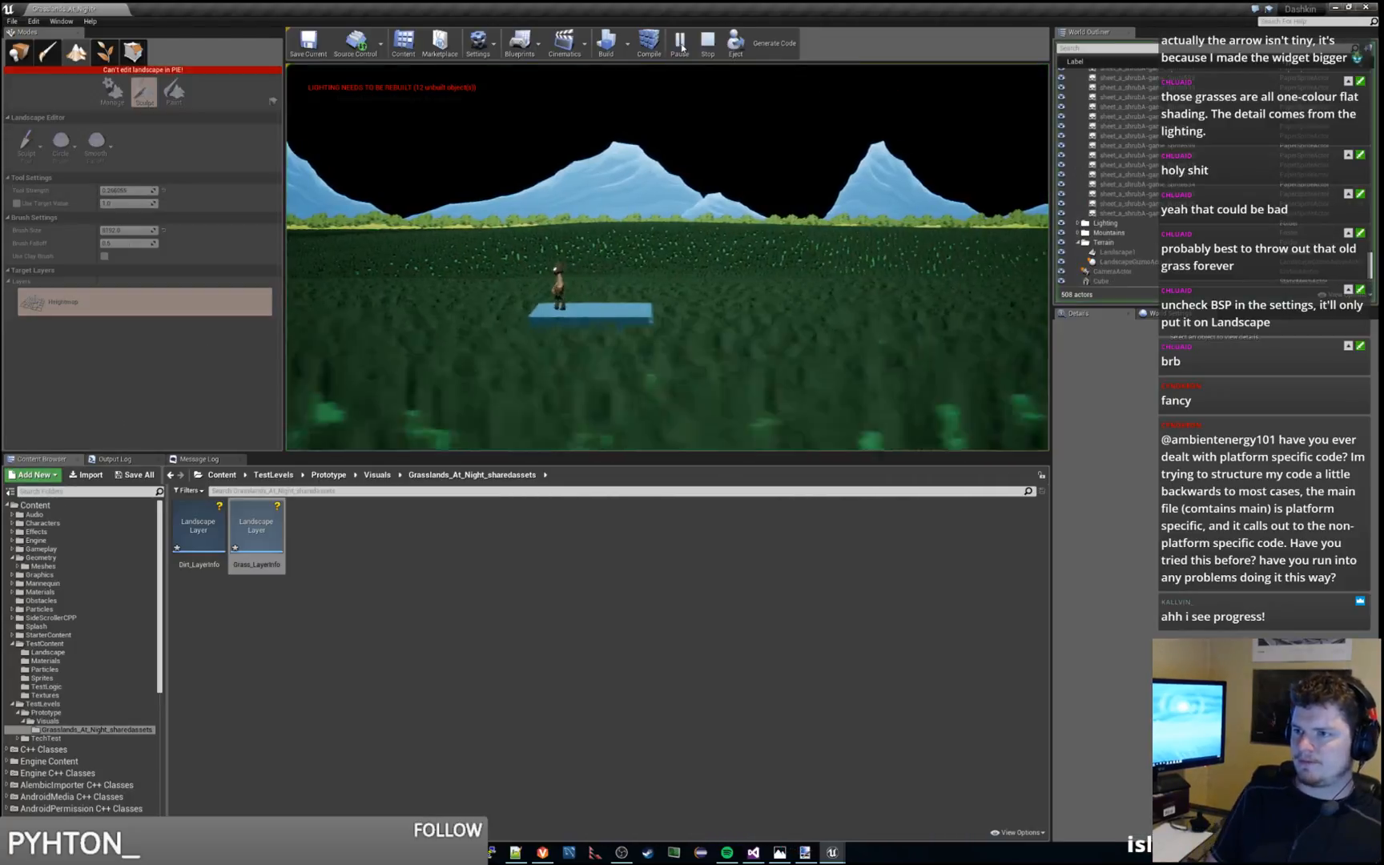
key("a")
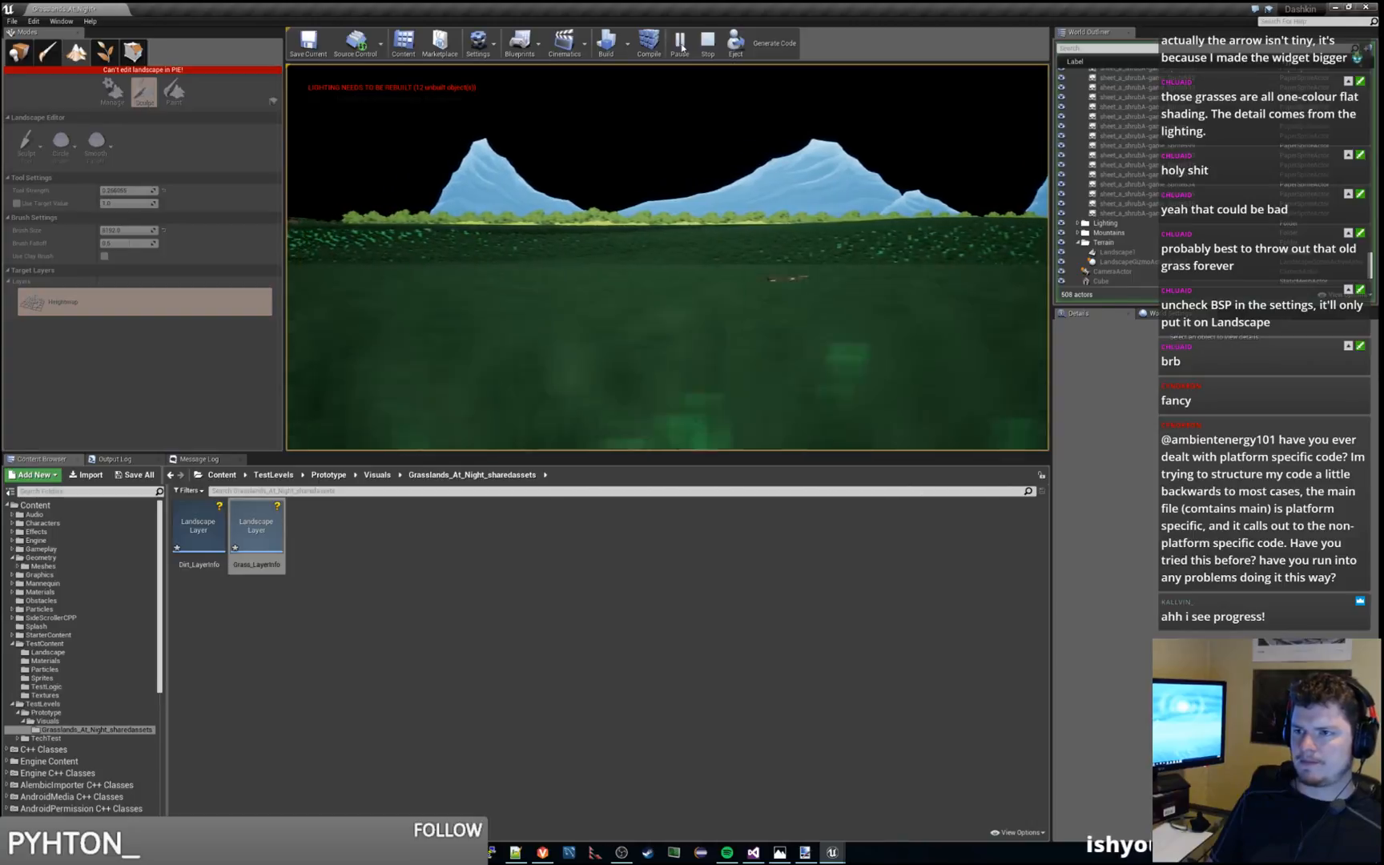
key("a")
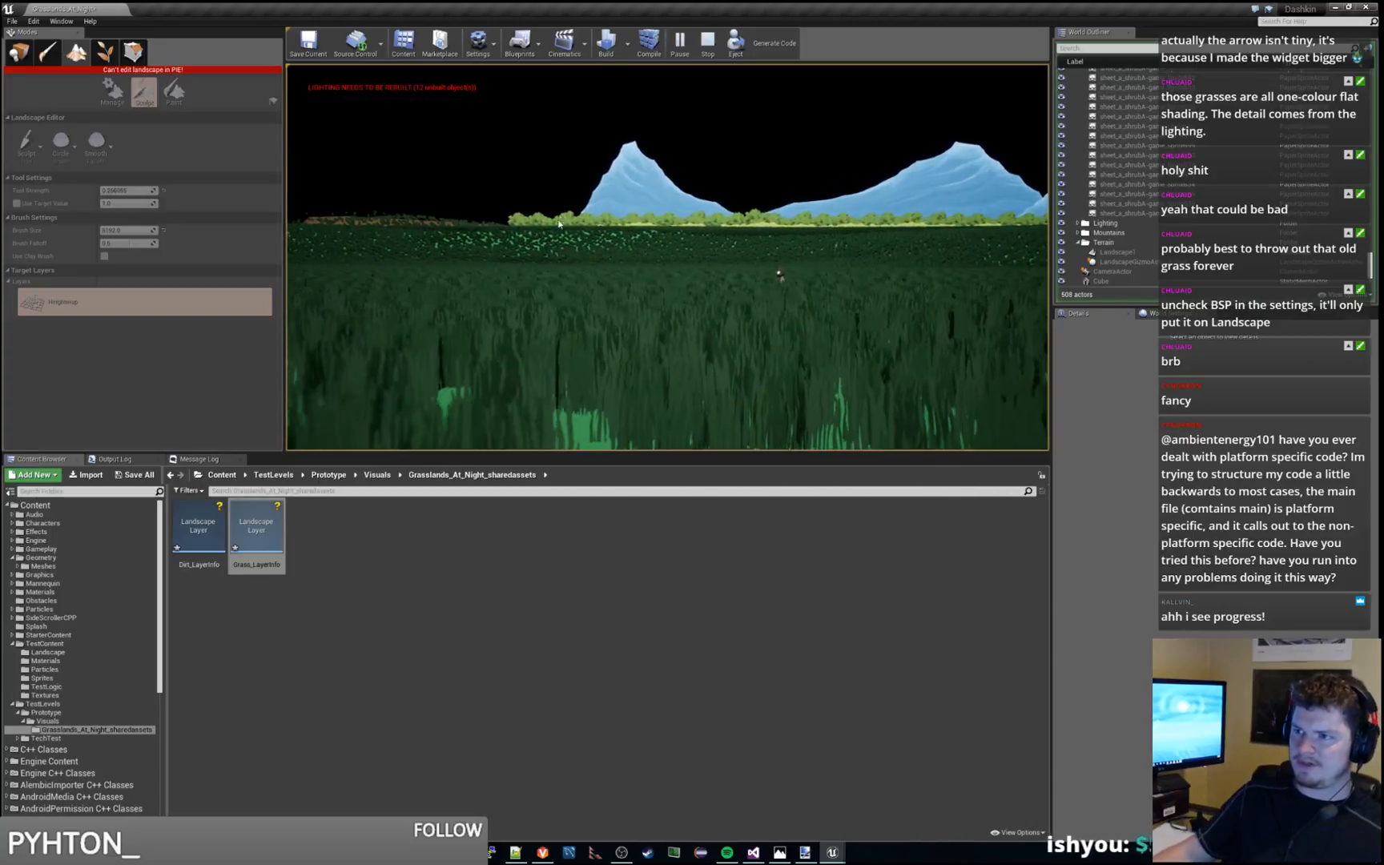
key("a")
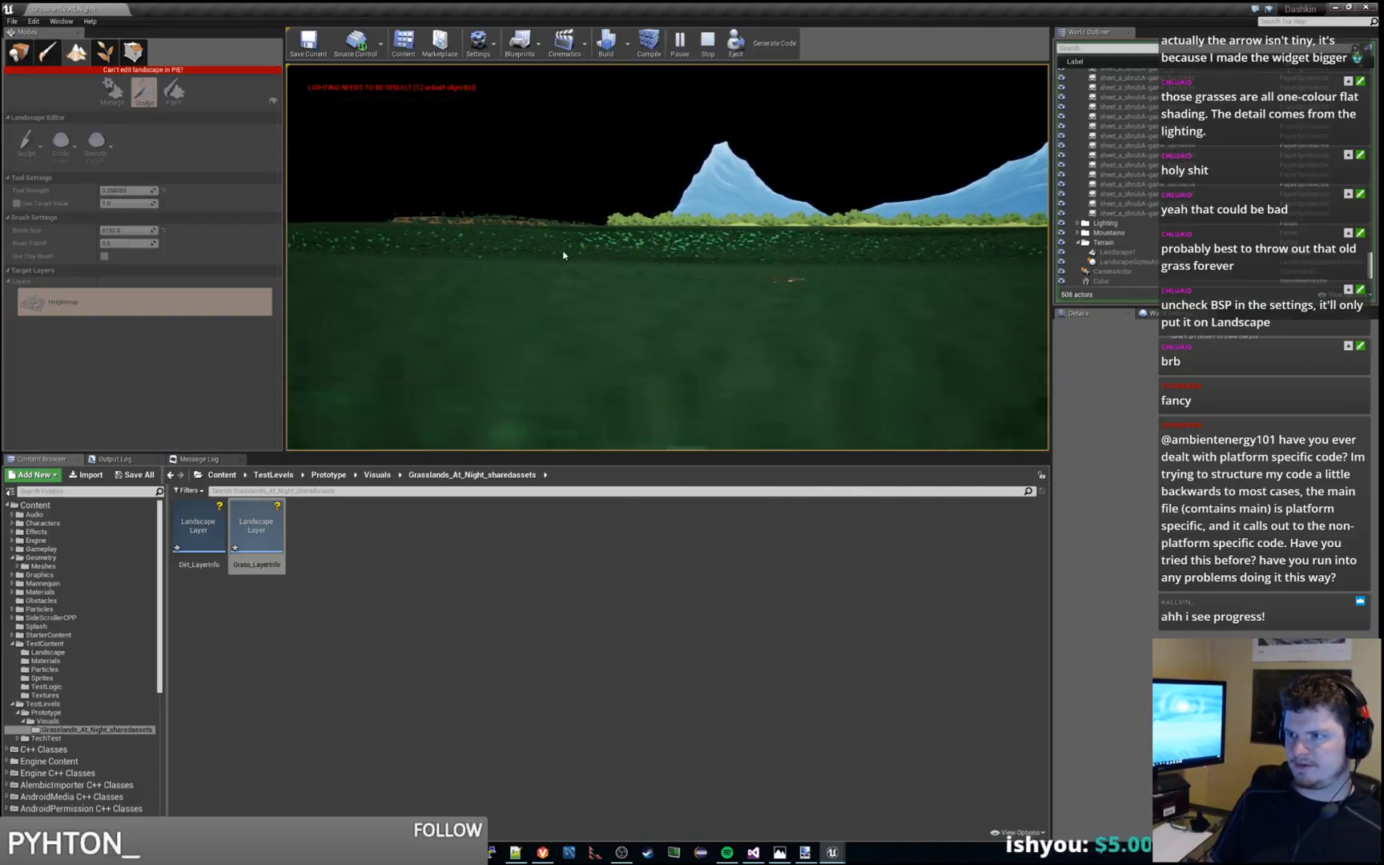
key("d")
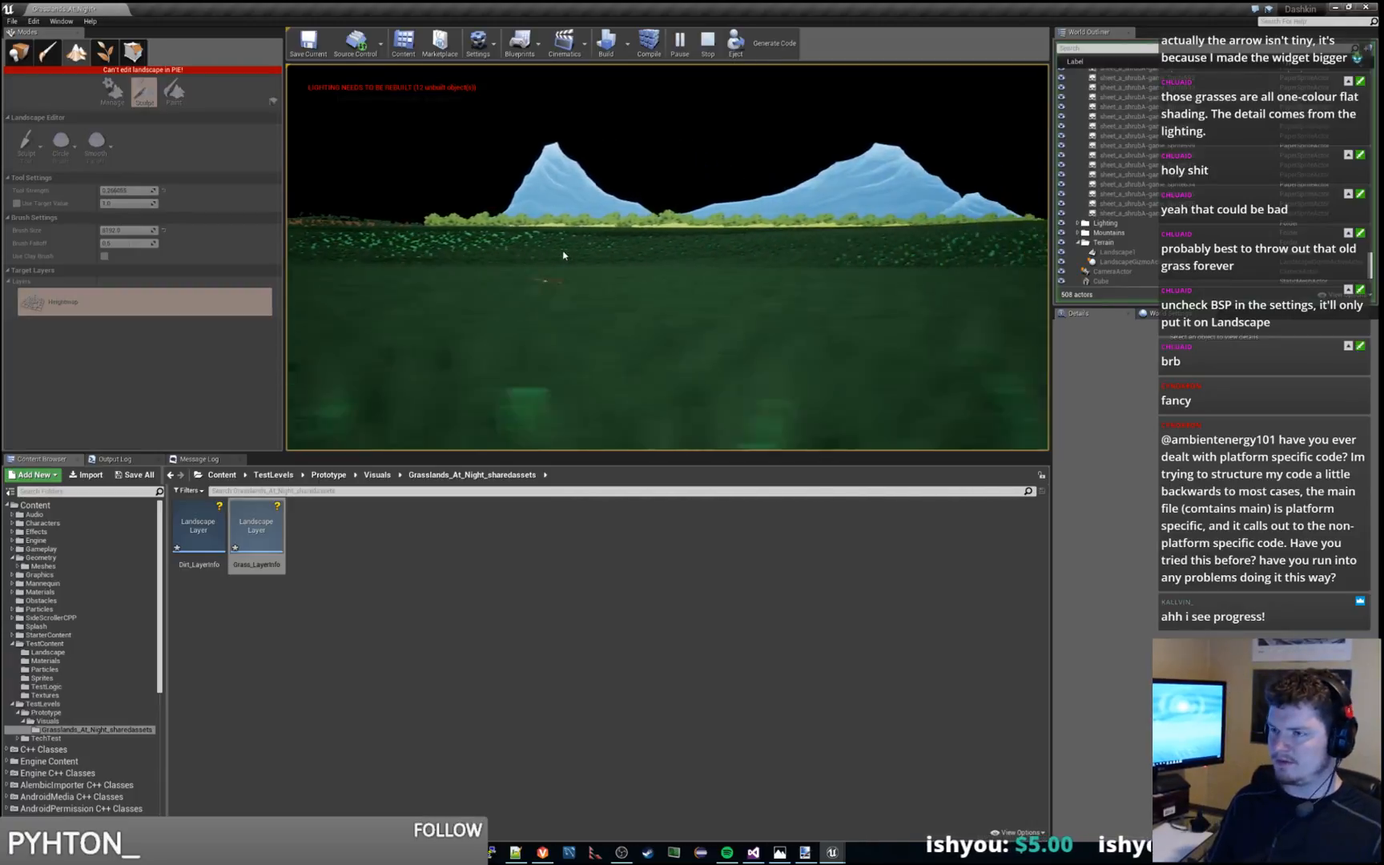
key("d")
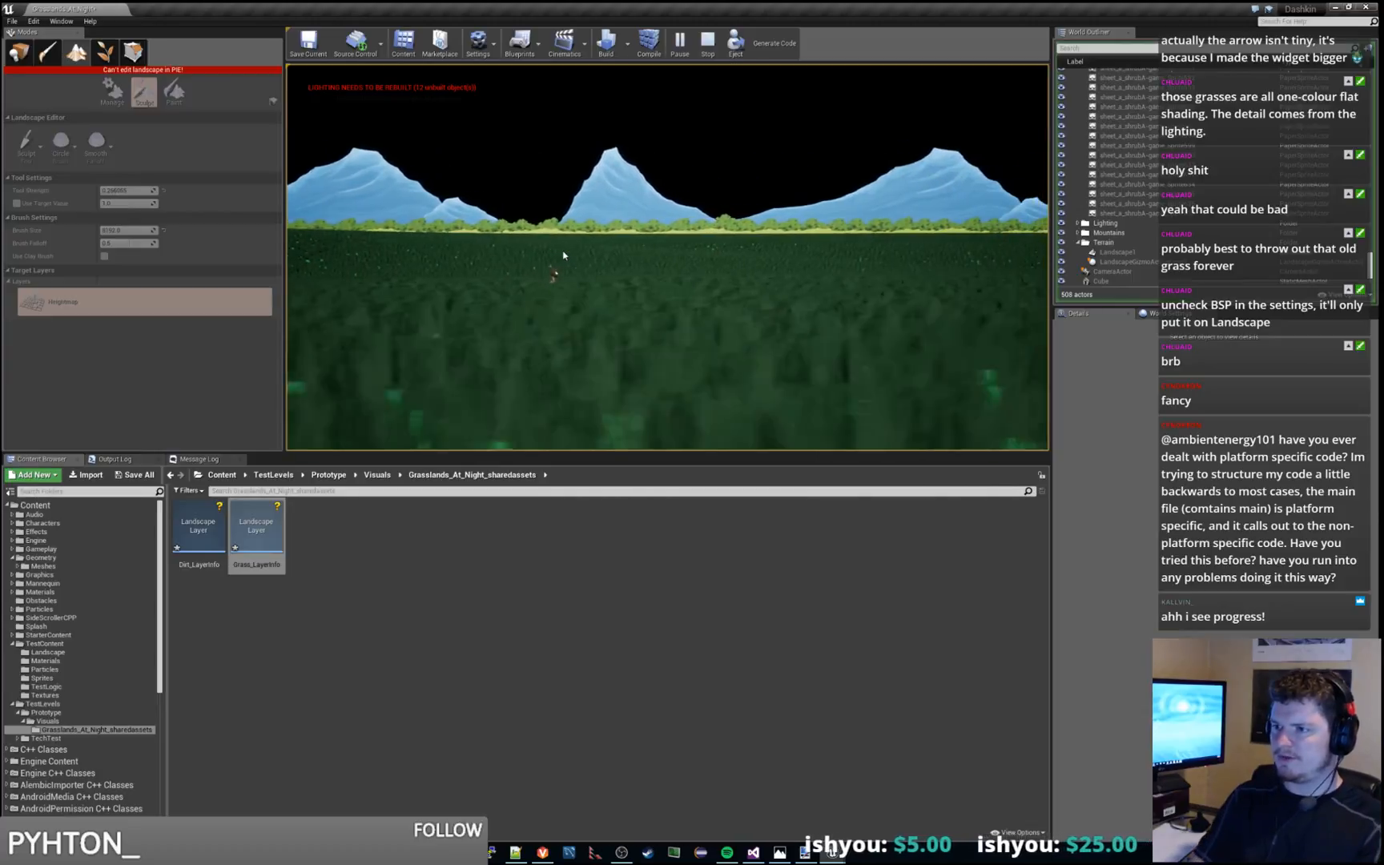
key("Escape")
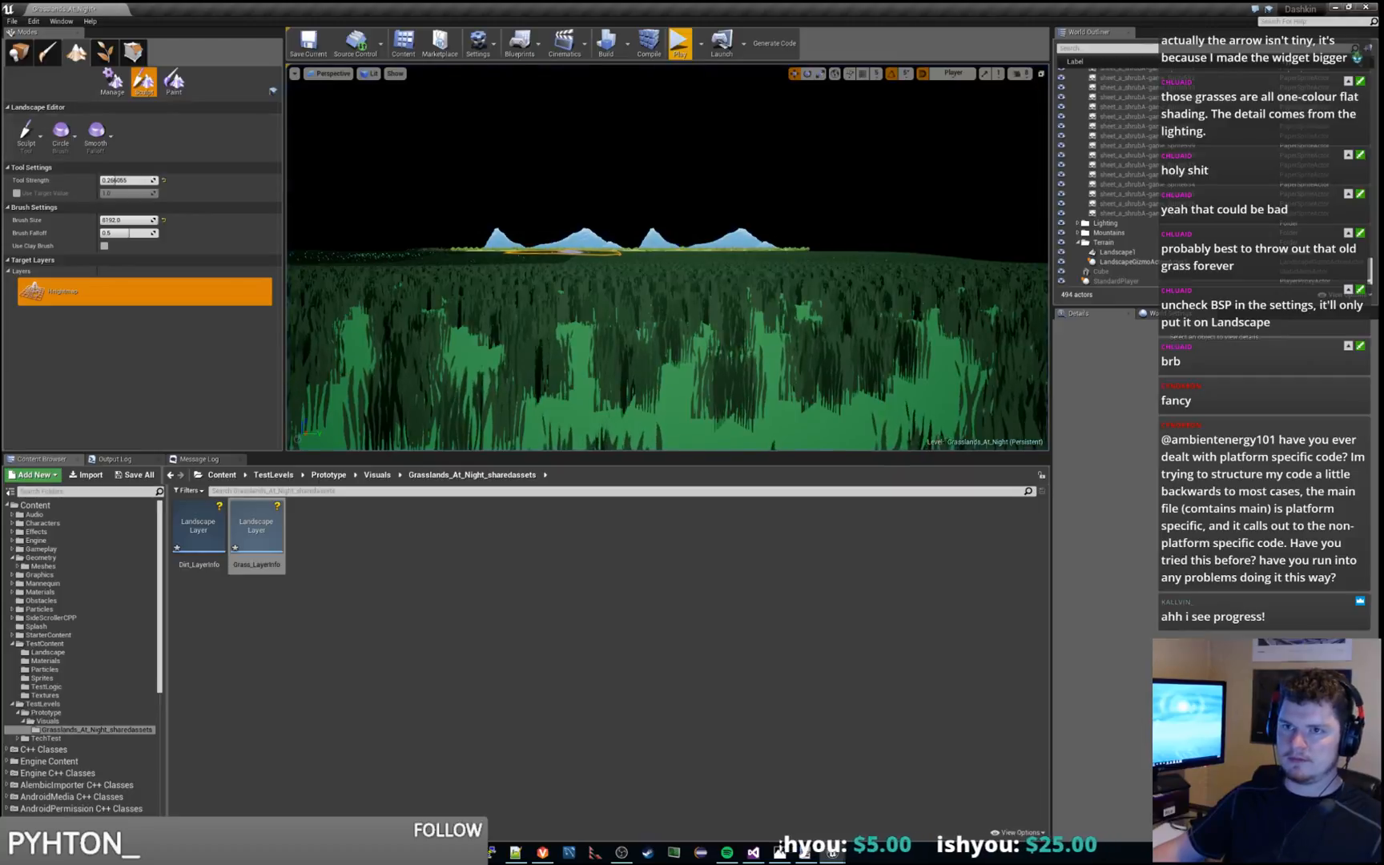
Switch the editor from Landscape mode to Place mode
left_click(22, 51)
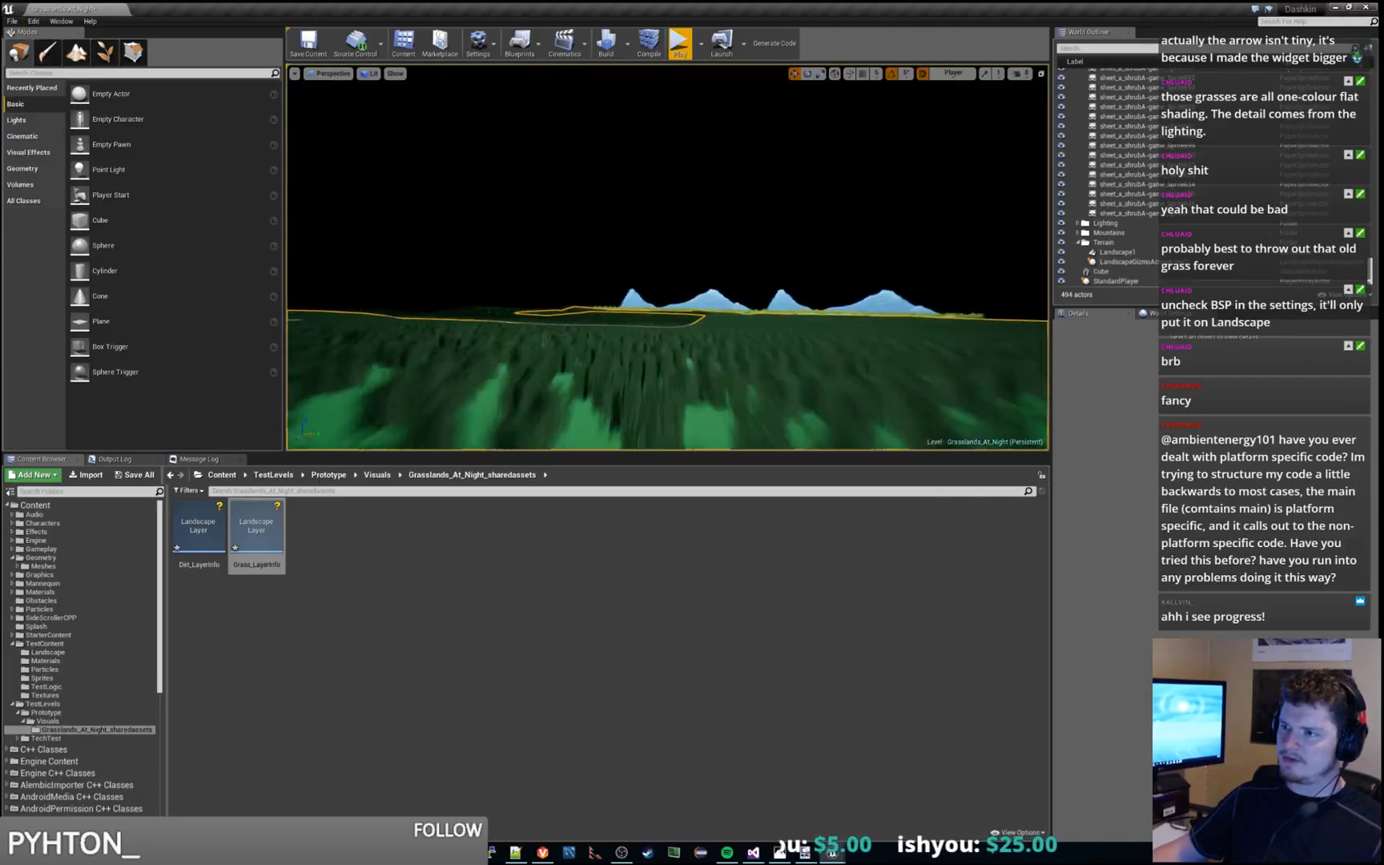
key("s")
mouse_move(667, 257)
right_mouse_down()
mouse_move(667, 309)
mouse_move(667, 268)
right_mouse_up()
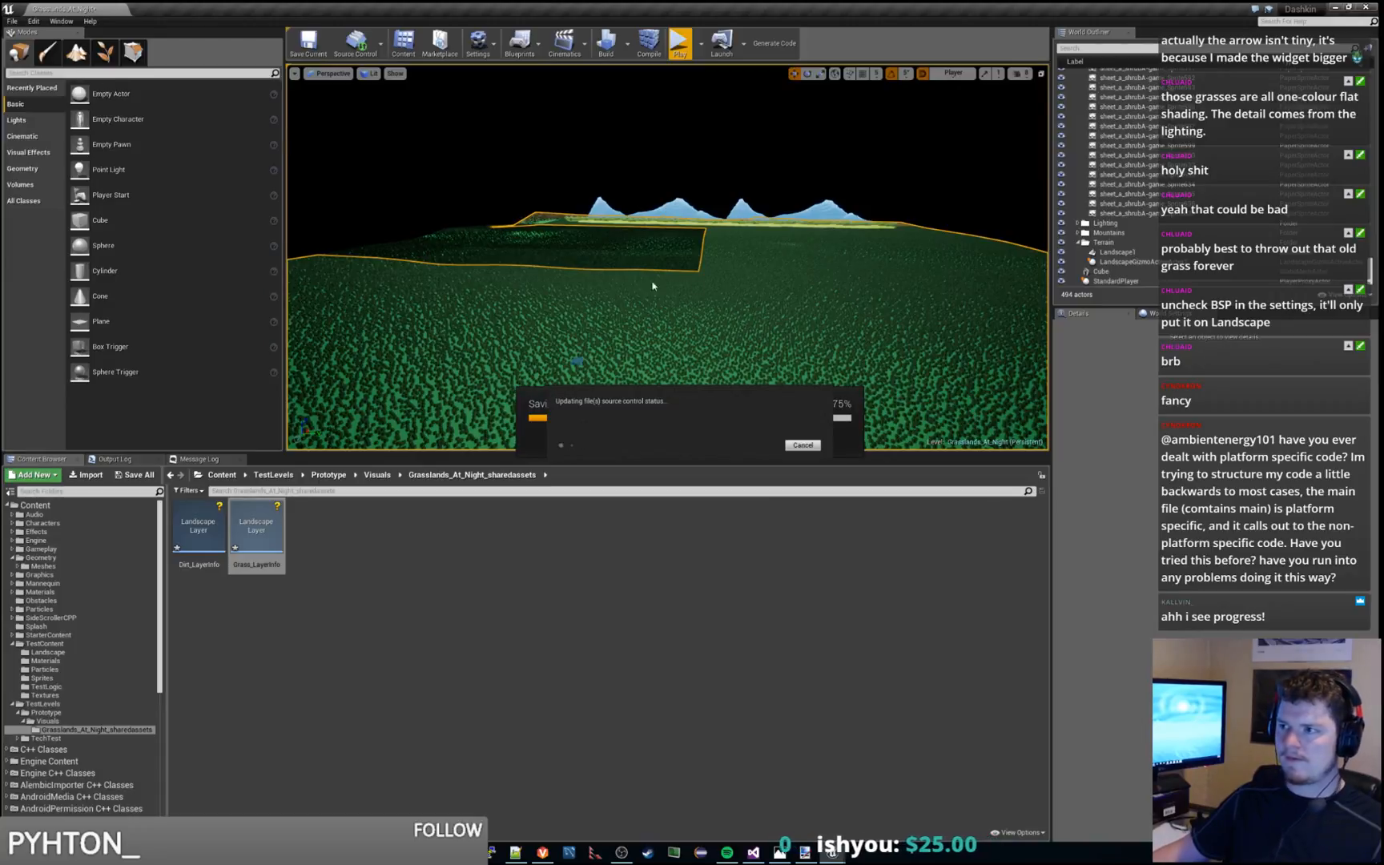
Try to lower the whole landscape along its vertical axis, and undo the move
left_click(660, 255)
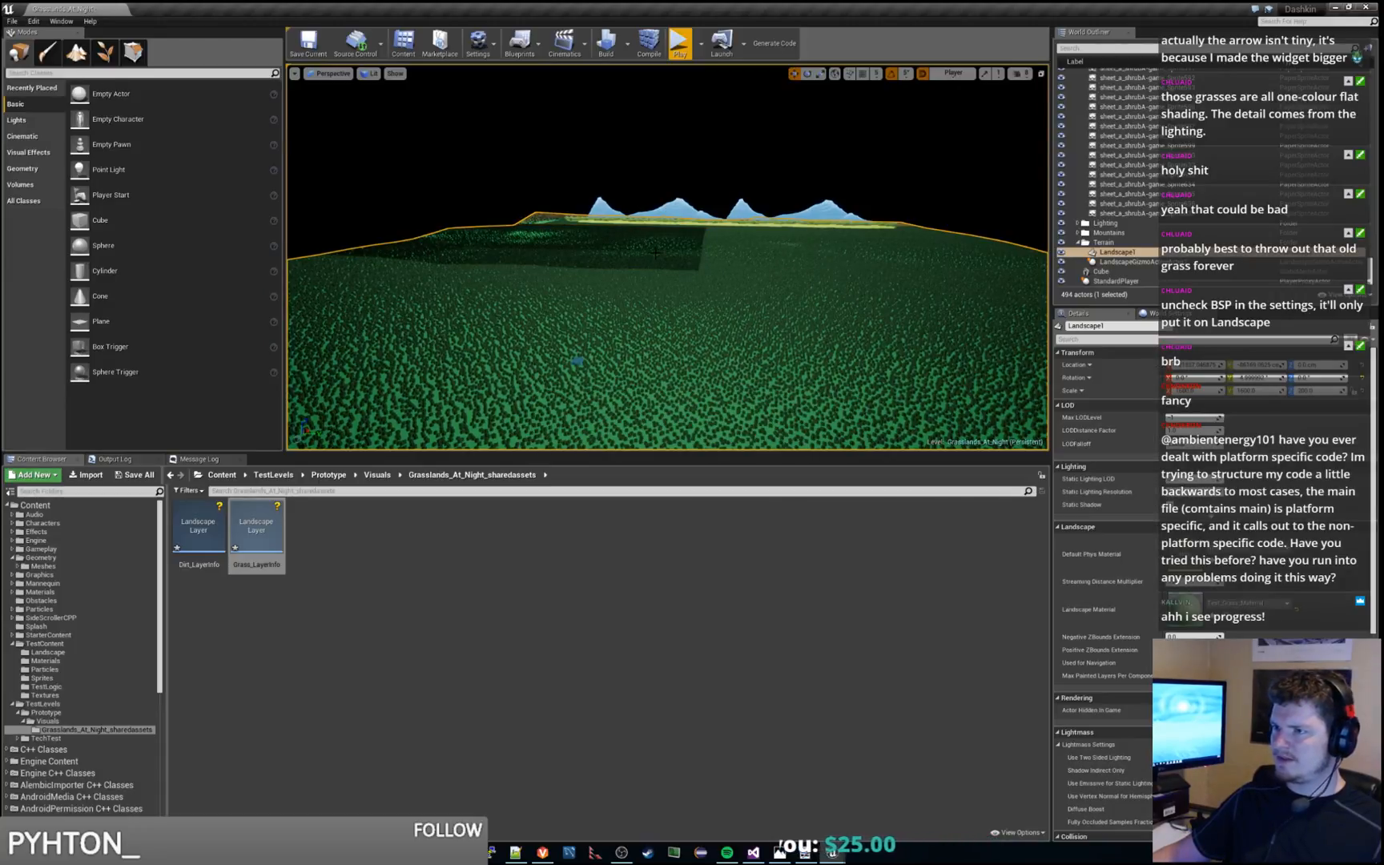
right_click_drag(660, 255, 596, 207)
key("w")
key("w")
right_click_drag(660, 255, 531, 294)
key("s")
key("a")
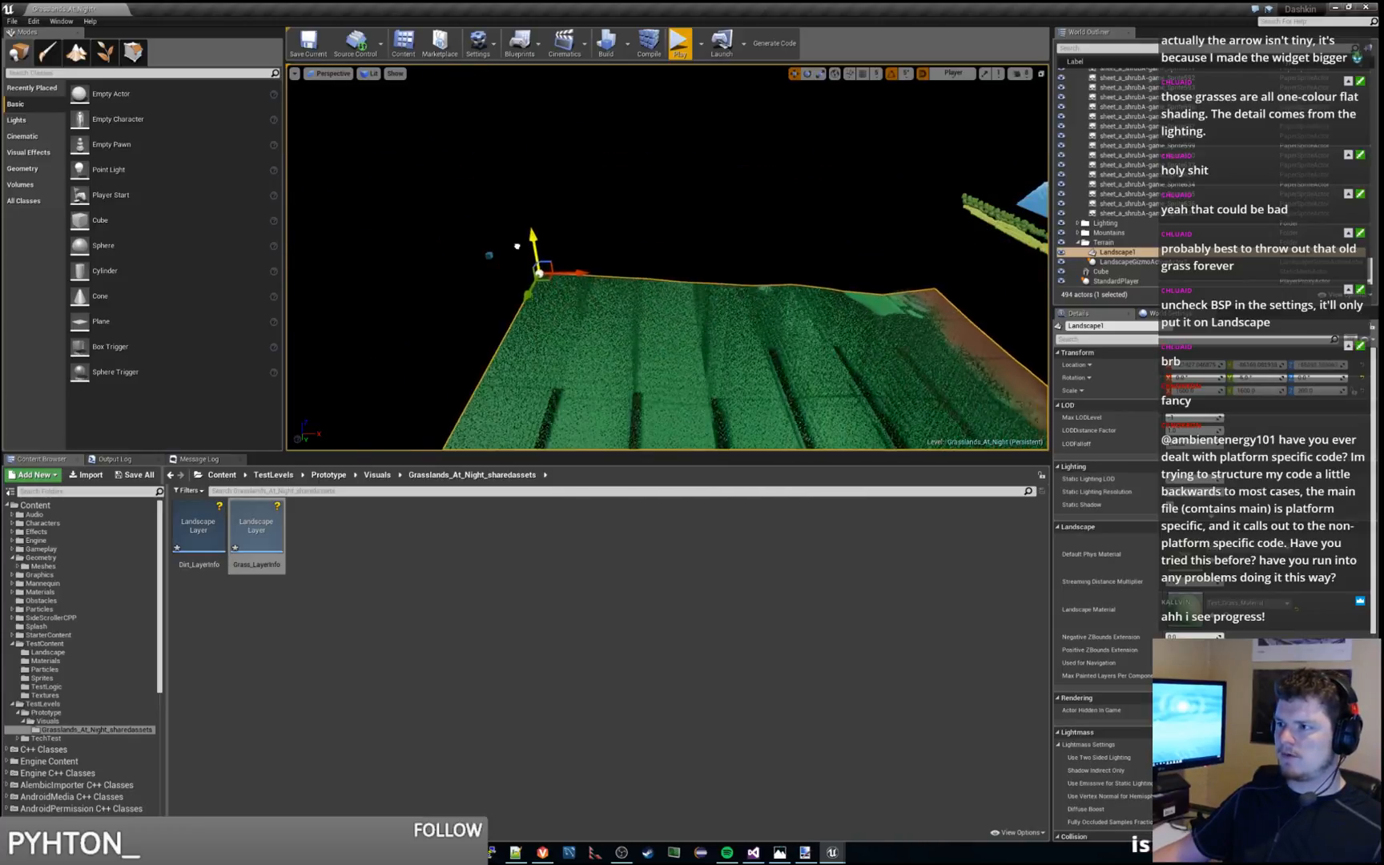
left_click(835, 252)
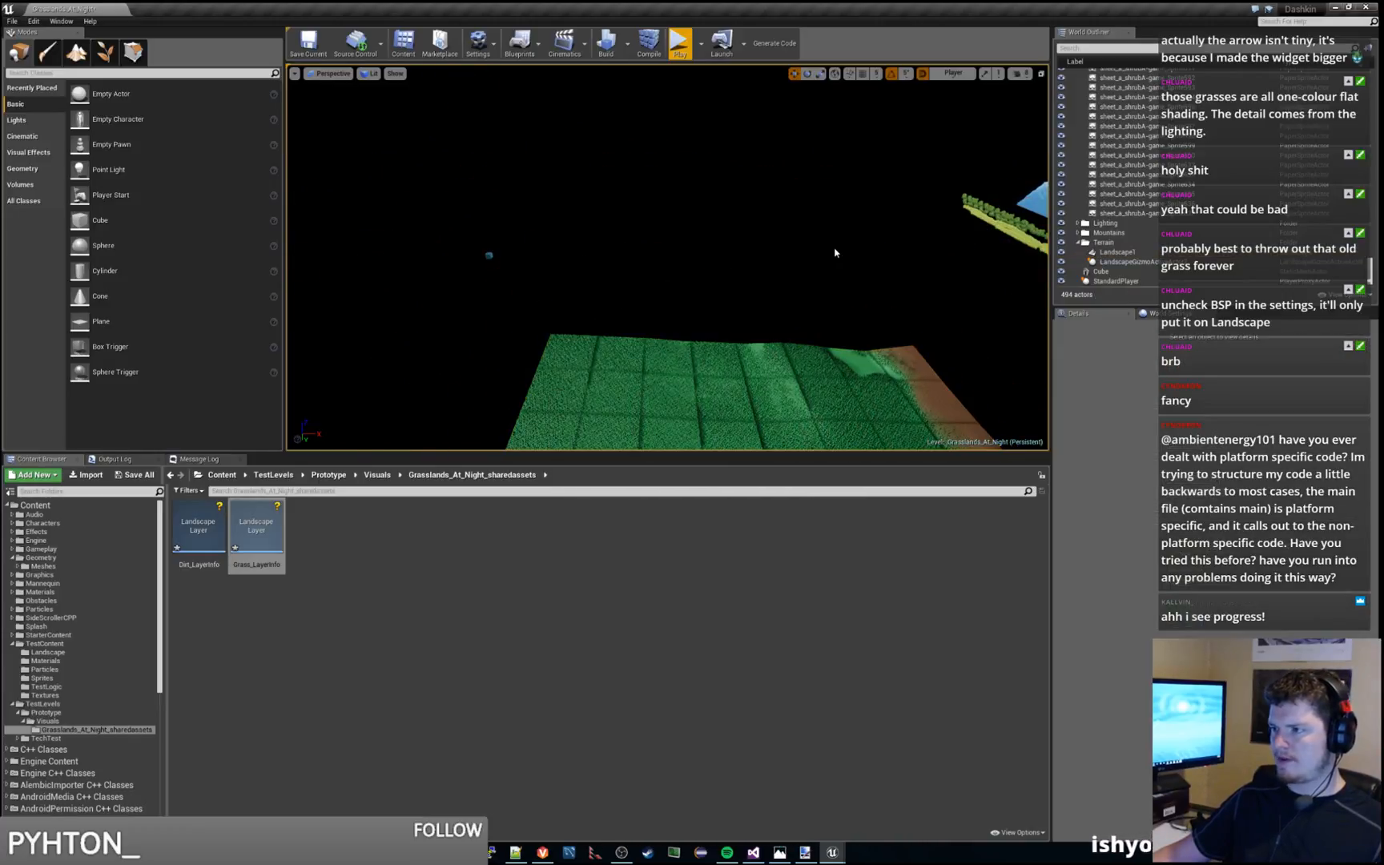
key("ctrl+z")
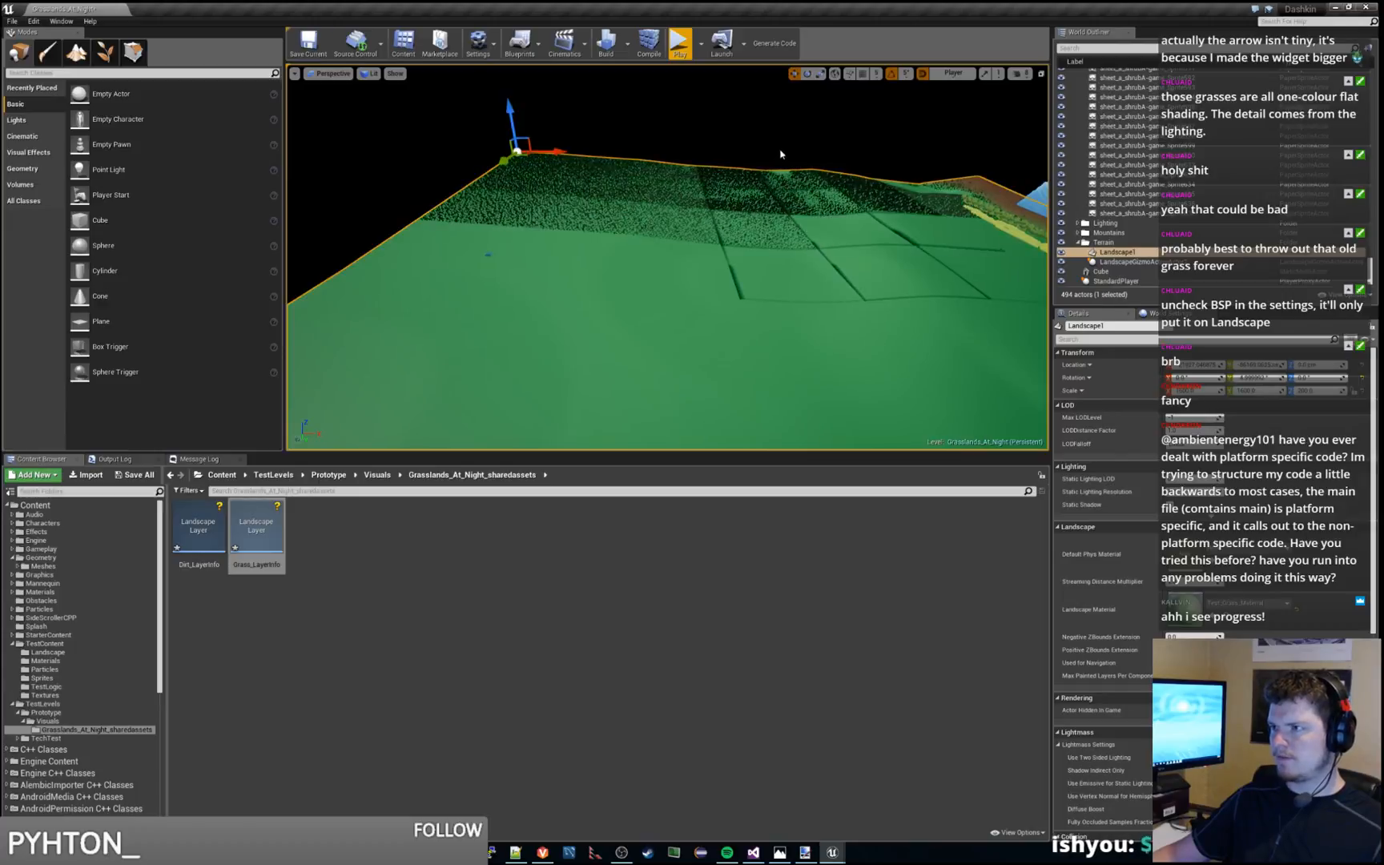
Deselect the landscape and run two short playtests around the starting platform, moving the character rightward in the second
left_click(693, 120)
right_click_drag(692, 120, 643, 121)
key("w")
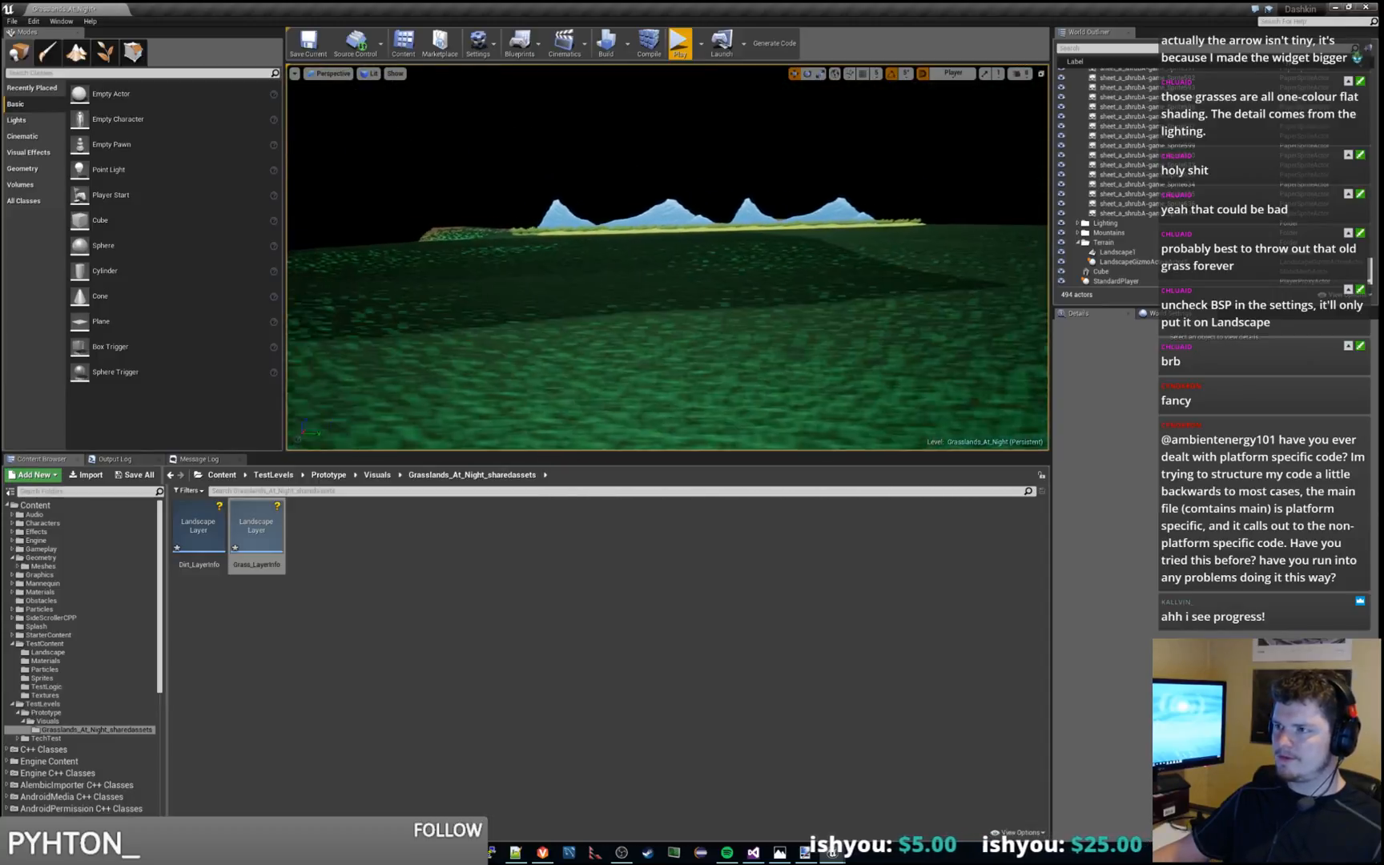
left_click(685, 42)
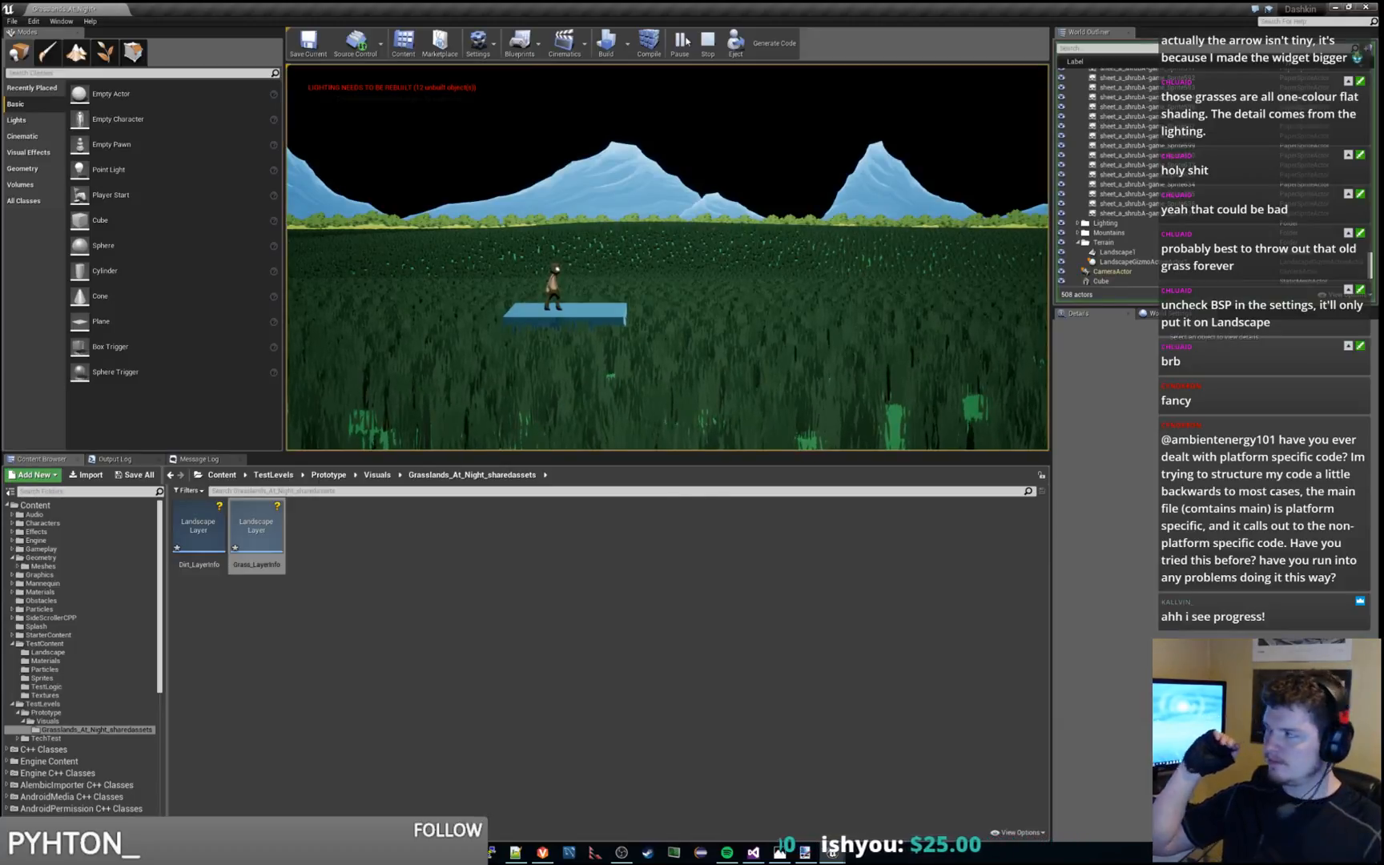
key("Escape")
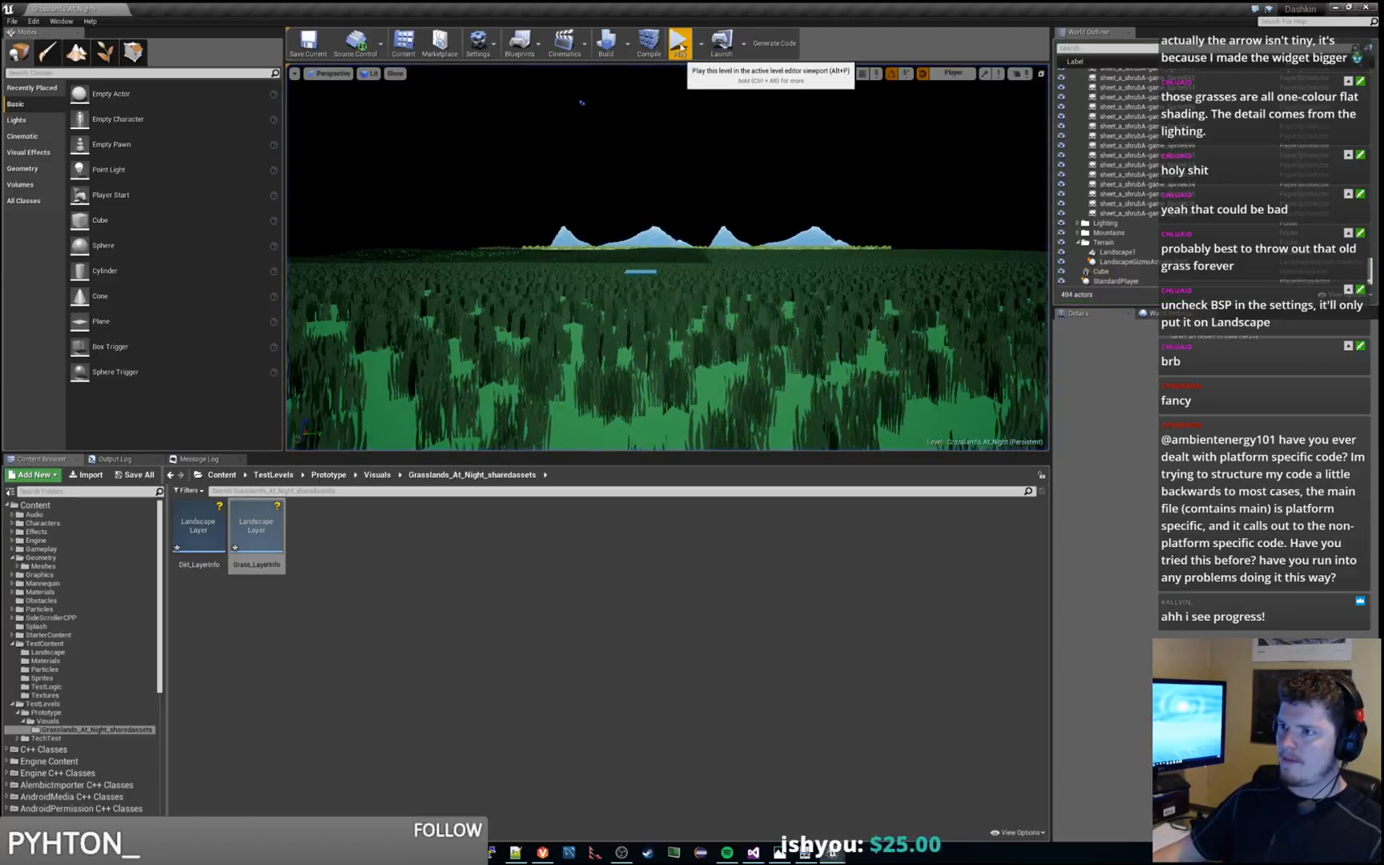
left_click(680, 44)
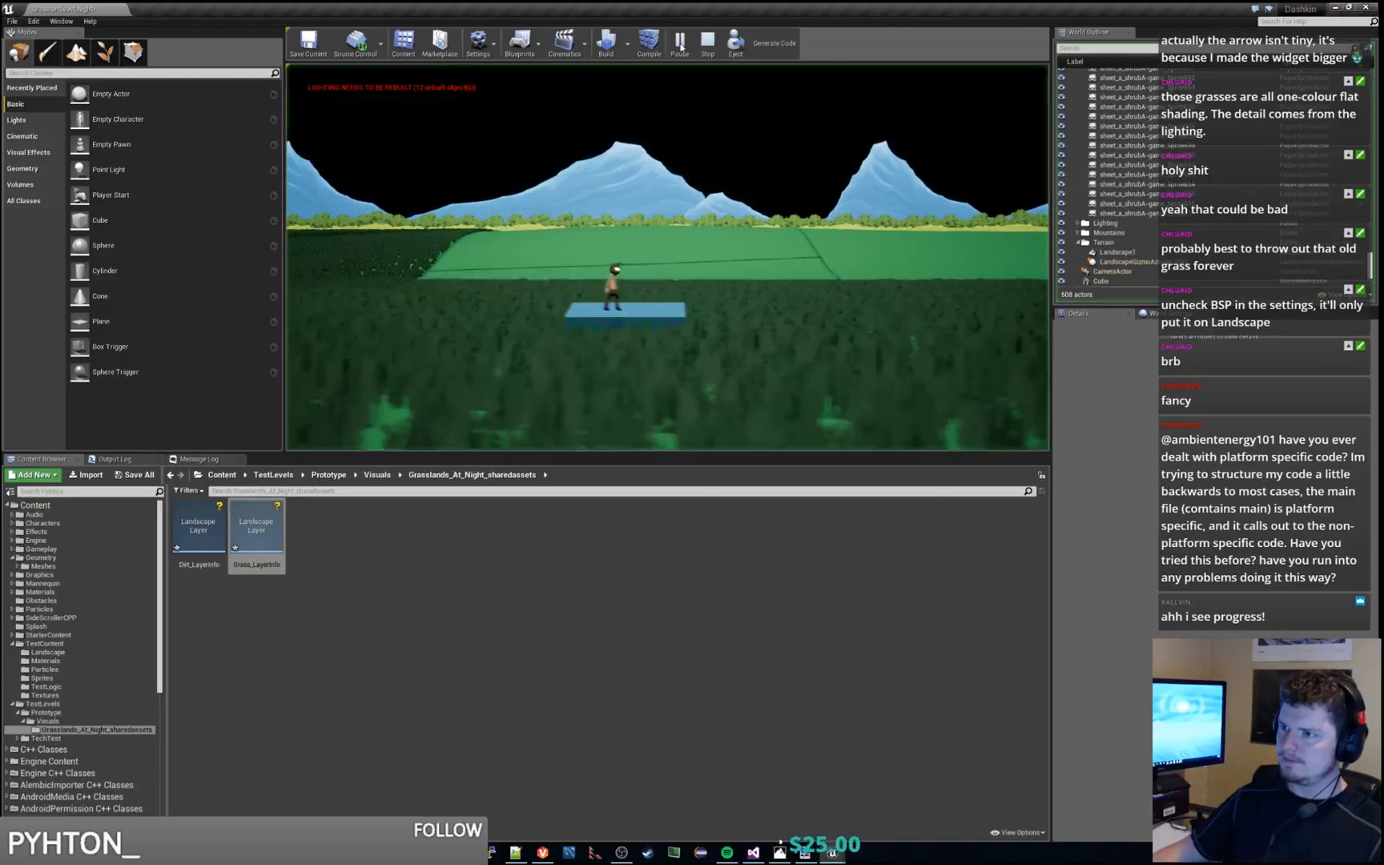
key("d")
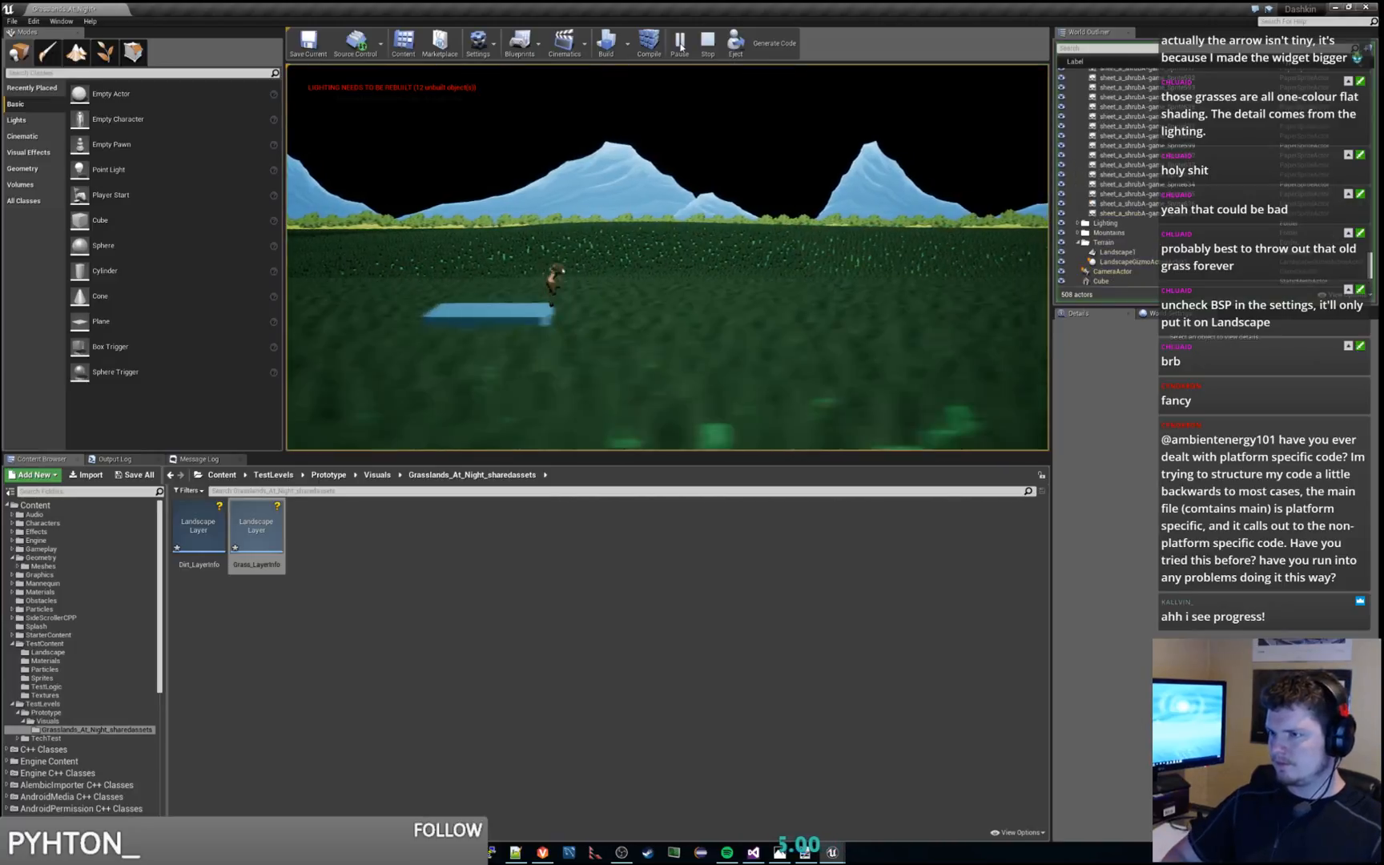
key("Escape")
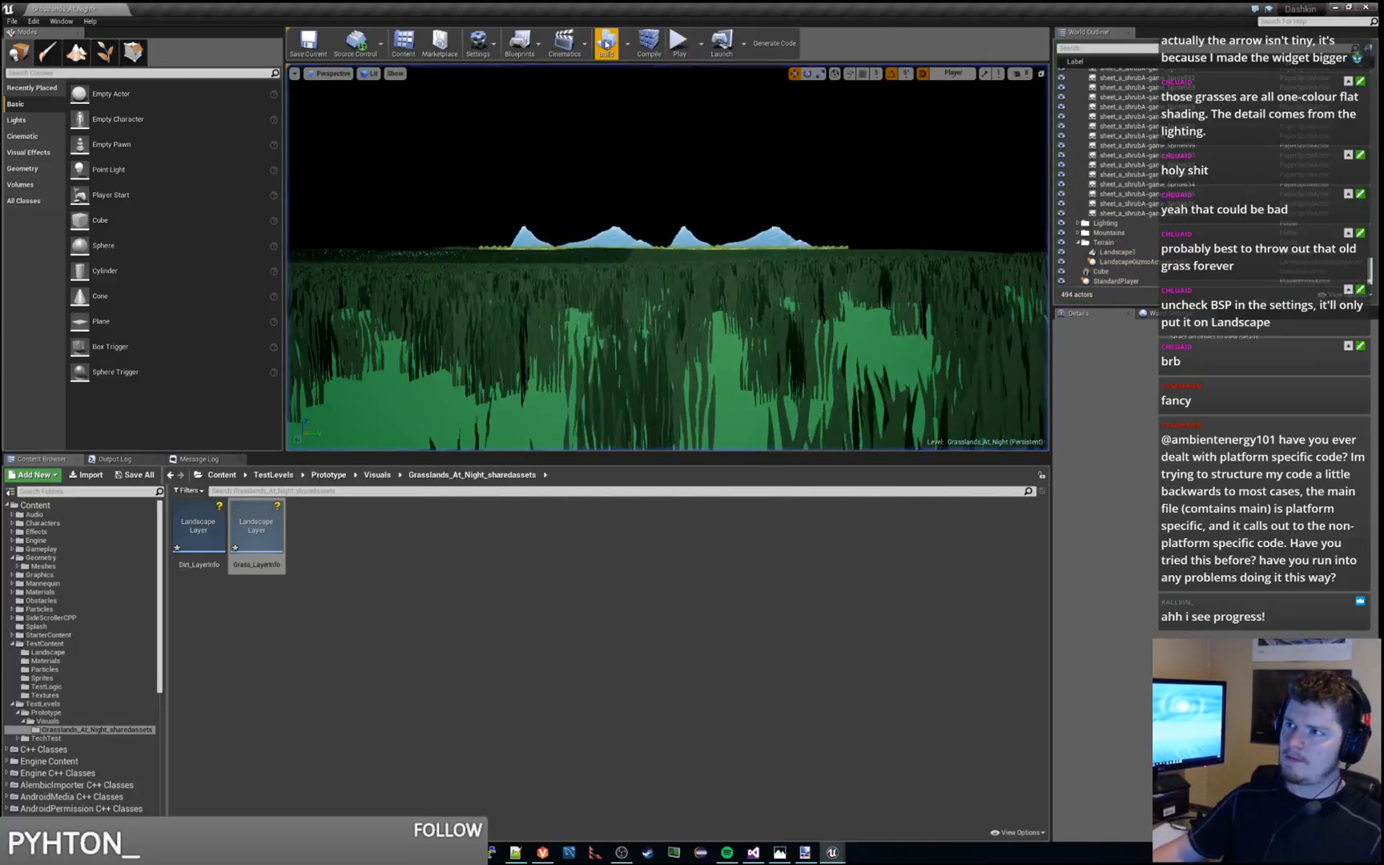
Build the level, including its lighting
left_click(606, 44)
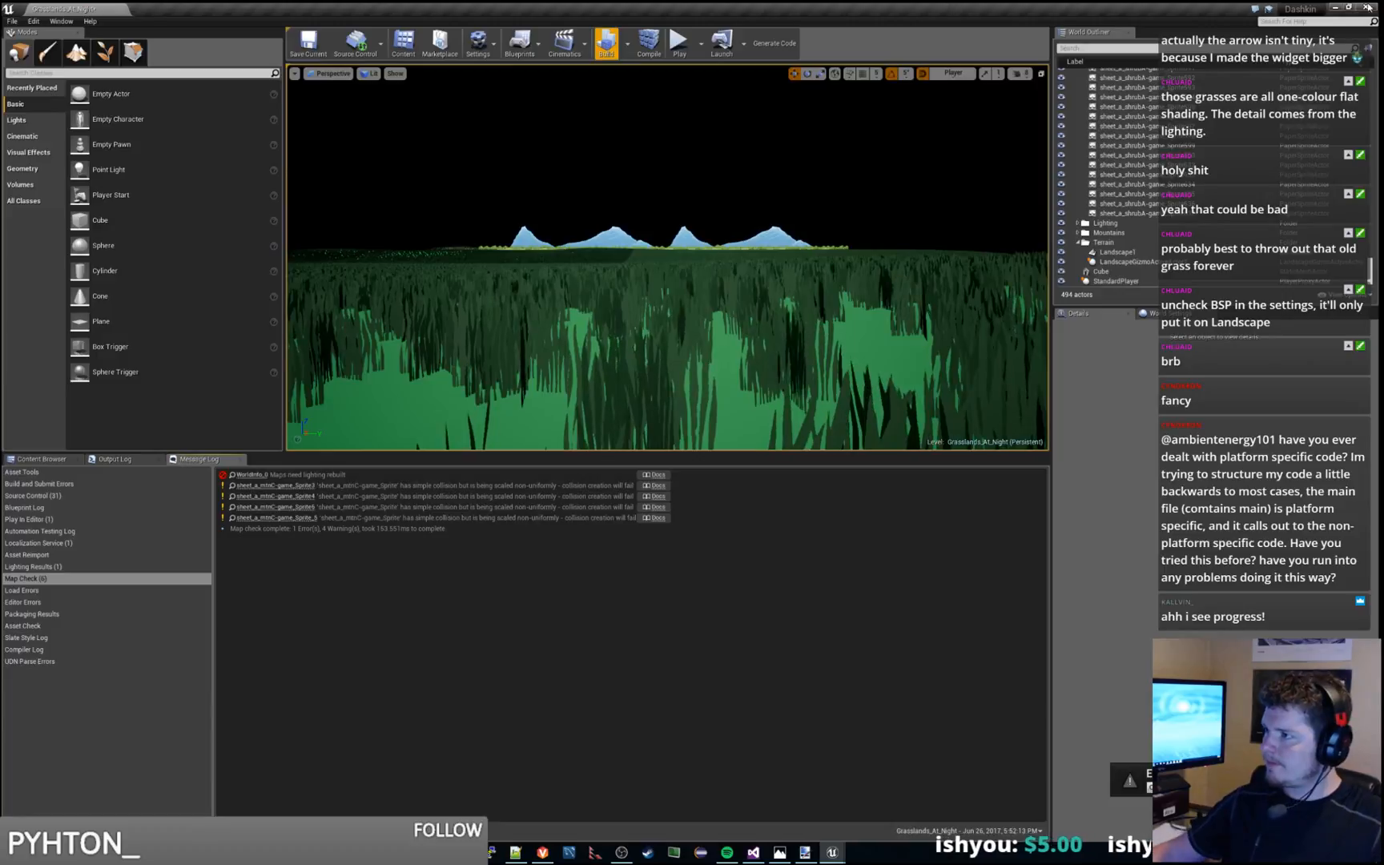
Select all the mountain sprites in the Mountains folder and change their collision preset
left_click(1079, 233)
left_click(1122, 242)
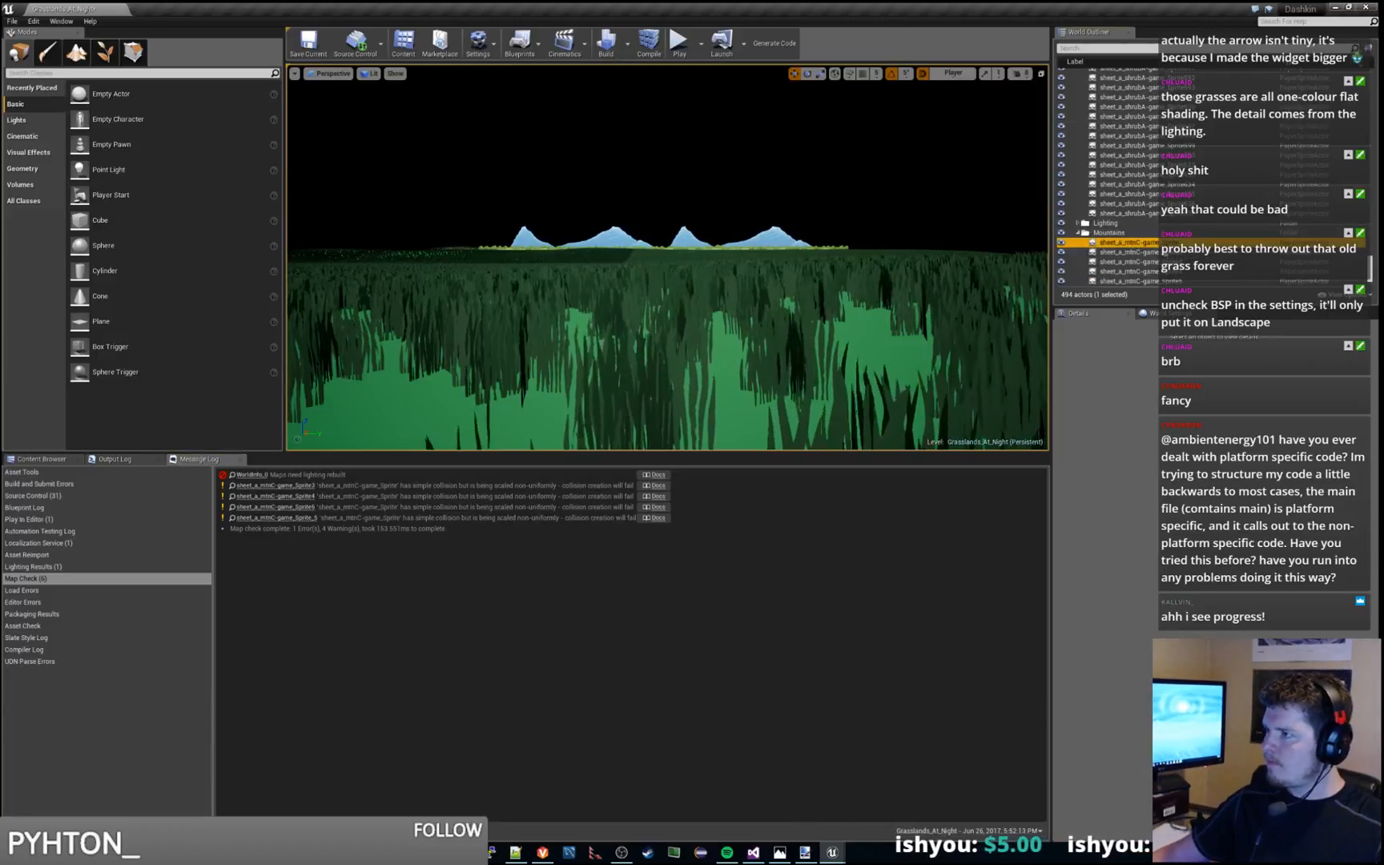
scroll(1121, 200, "down", 2)
left_click(1138, 239, "shift")
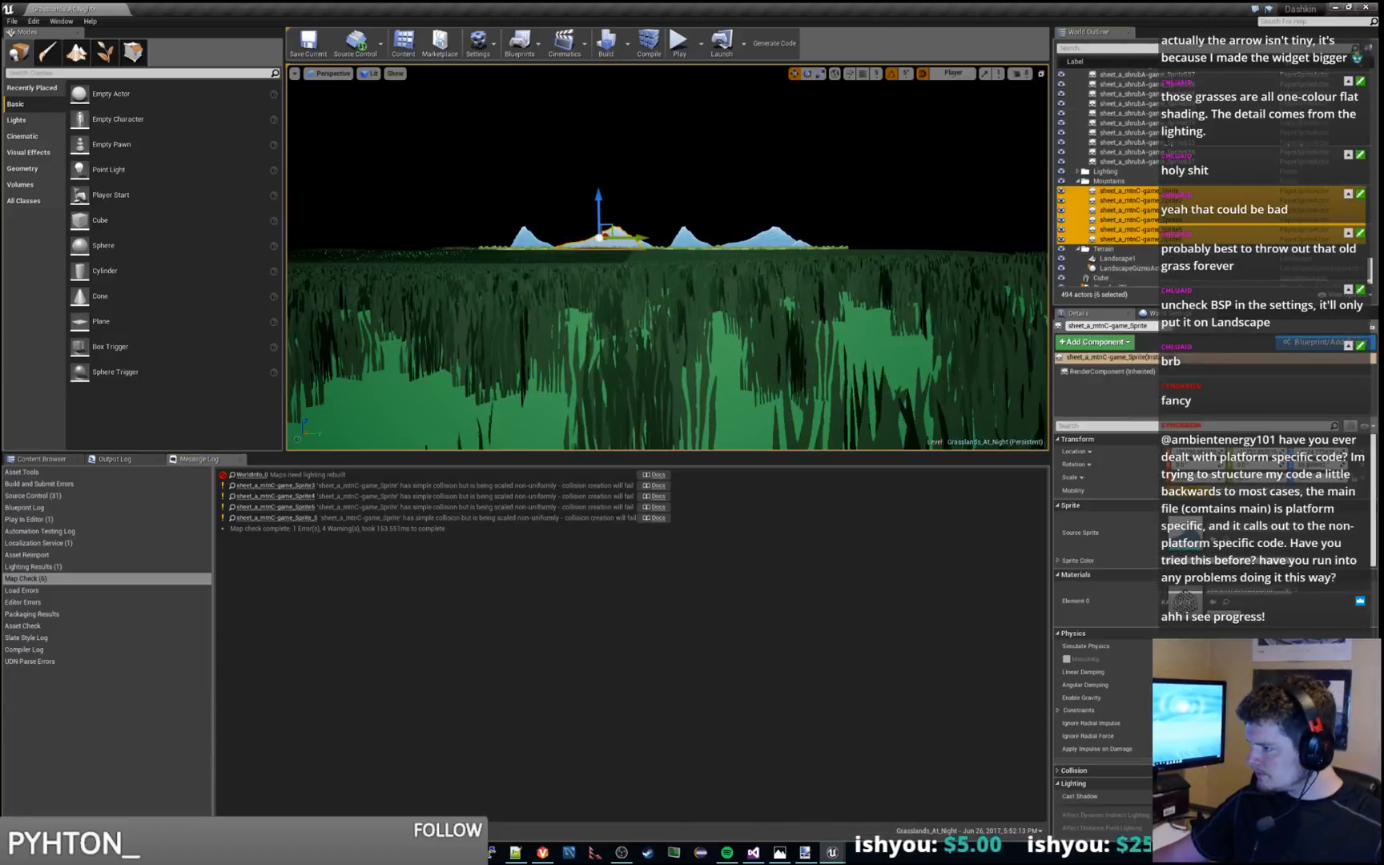
scroll(1285, 632, "down", 4)
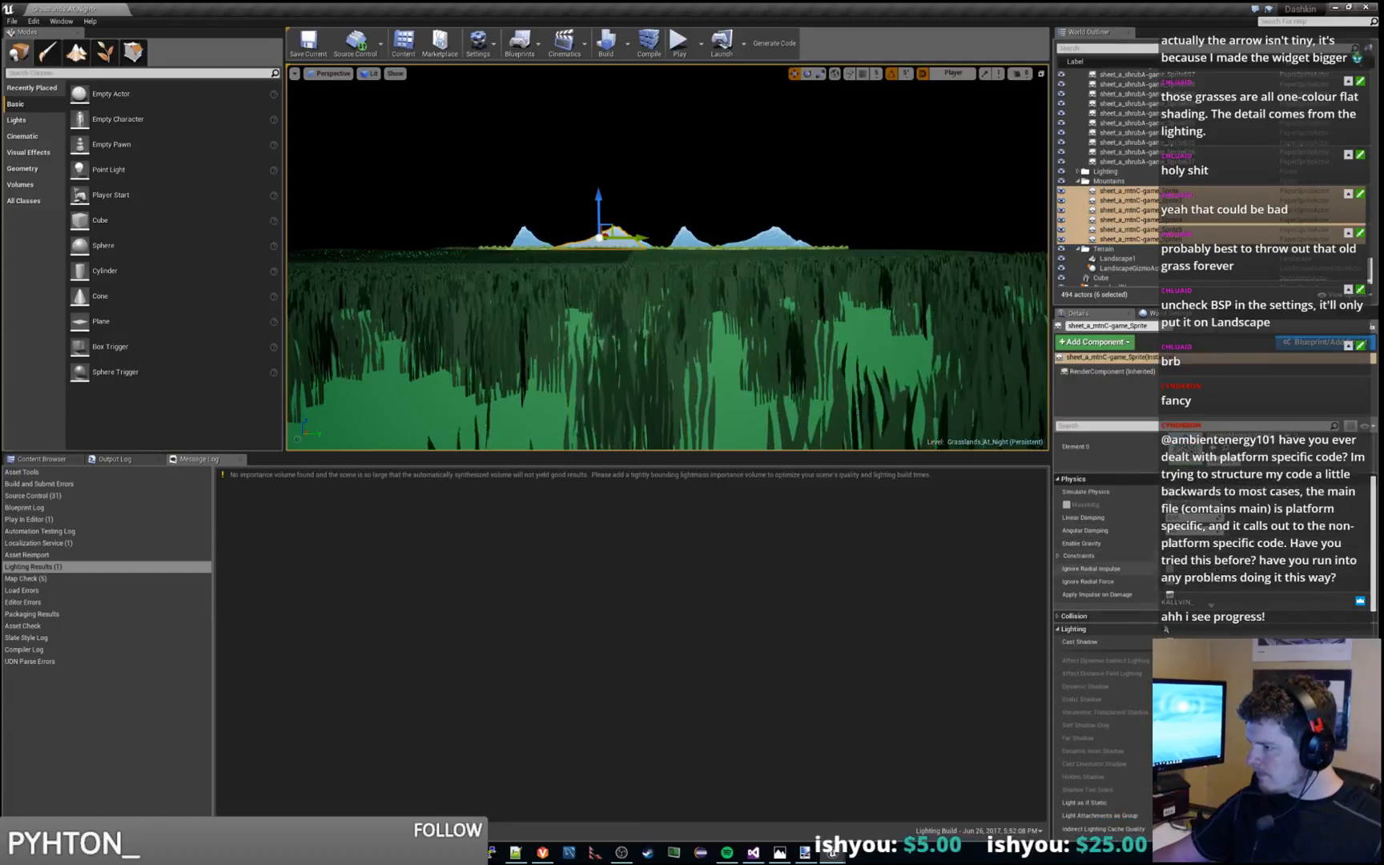
left_click(1060, 616)
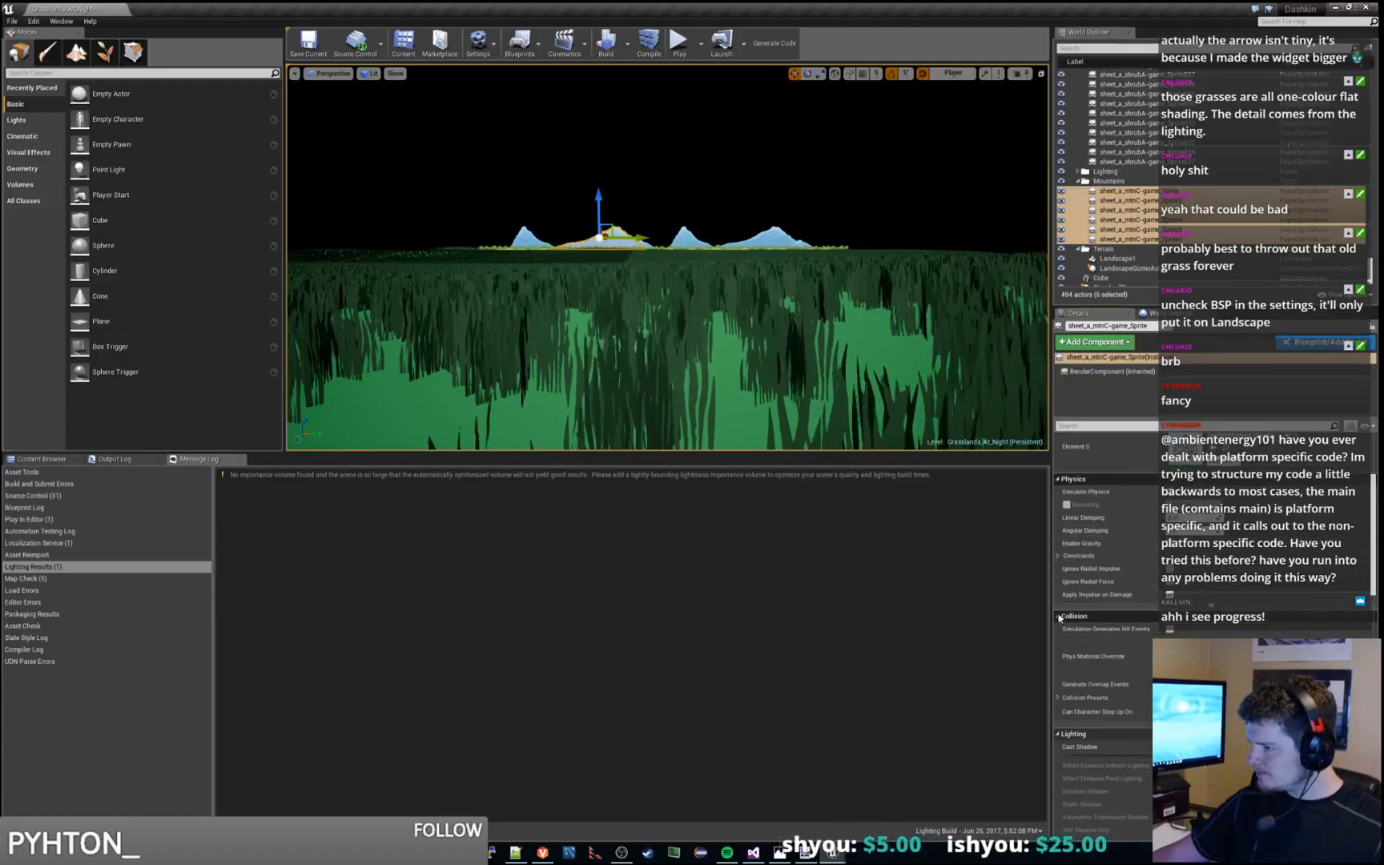
left_click(1208, 698)
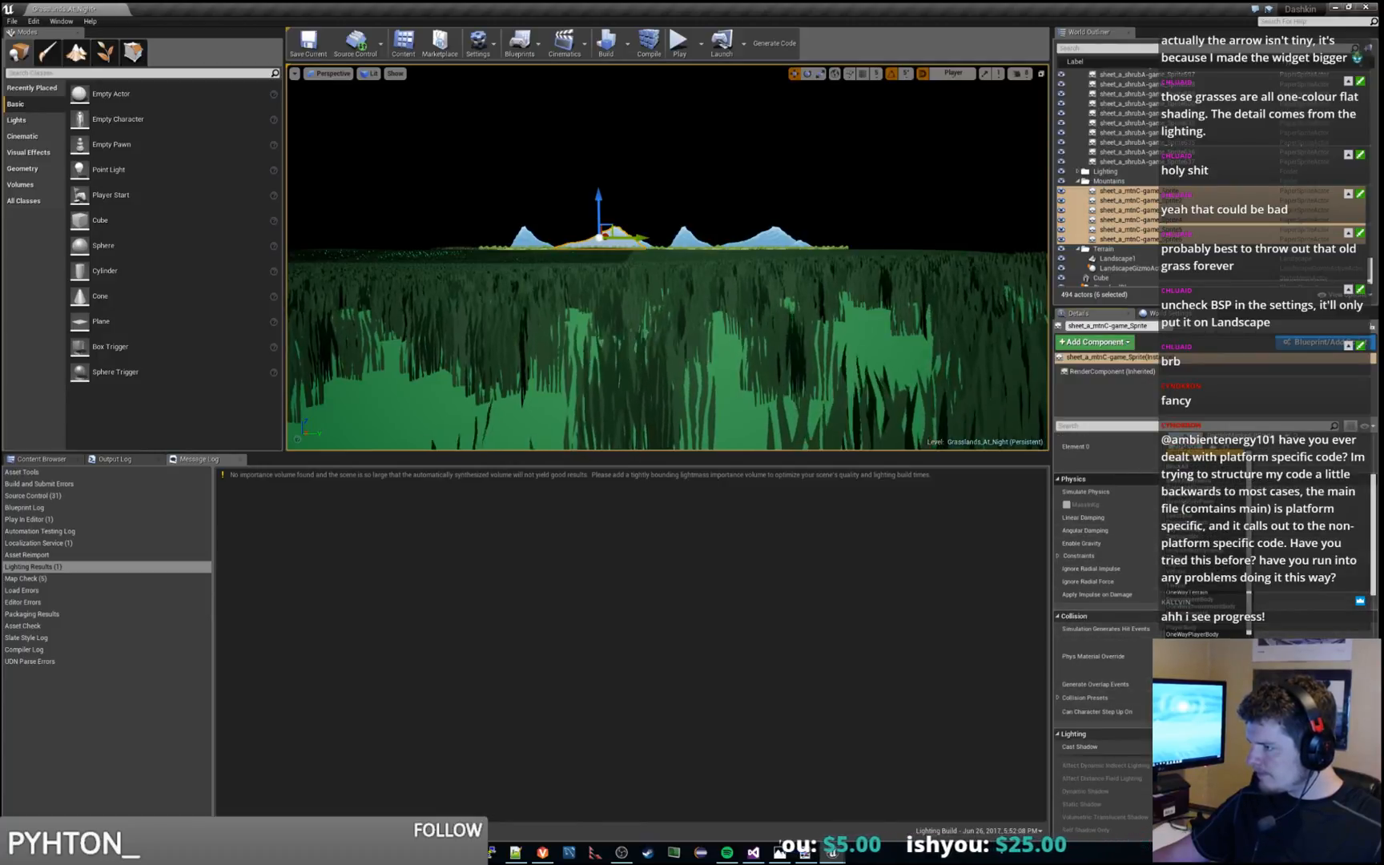
left_click(1191, 467)
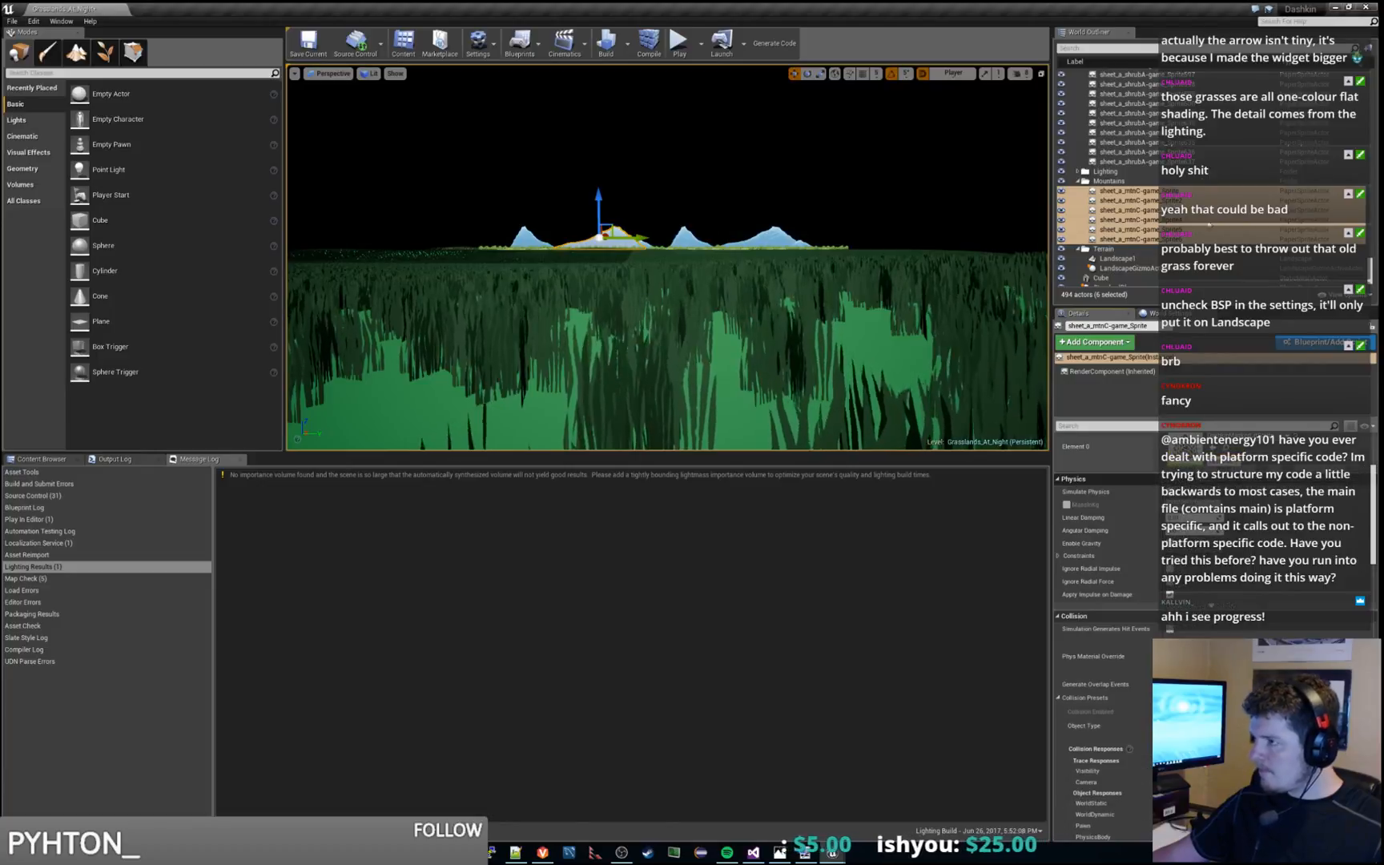
Change the collision preset of all the forest and shrub sprites together, and clear the selection
left_click(1142, 163)
scroll(1205, 178, "up", 5)
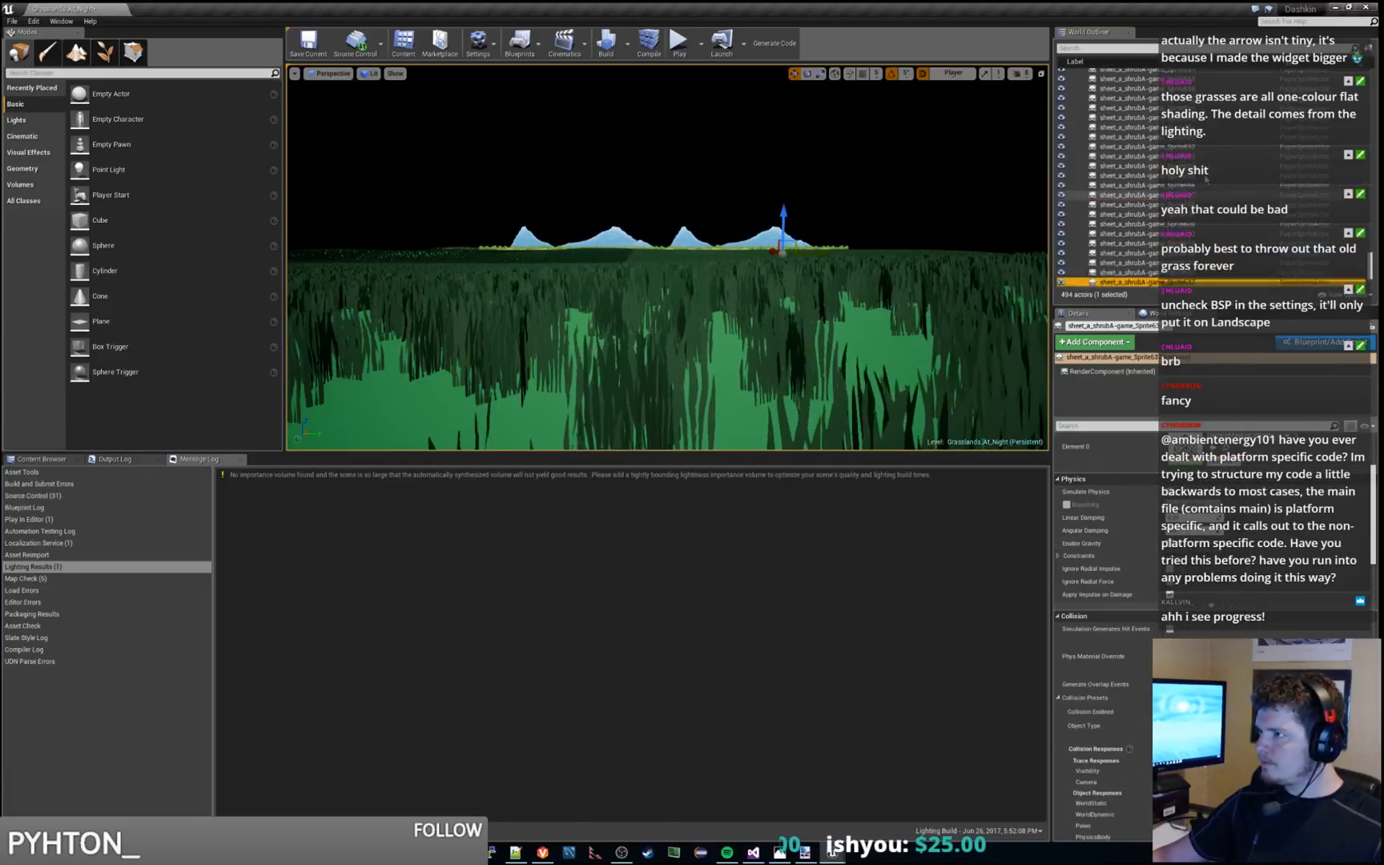
scroll(1206, 178, "up", 3)
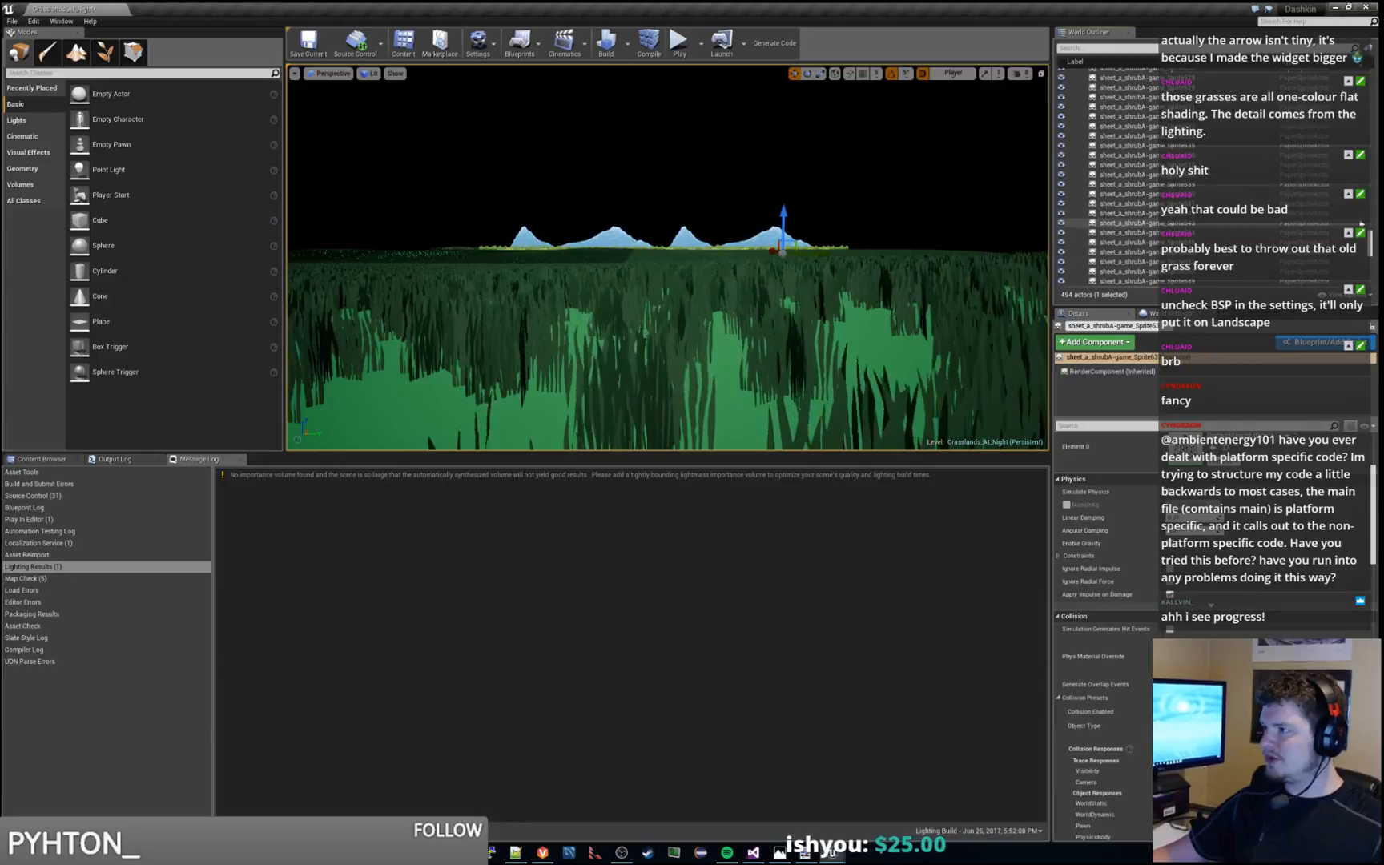
scroll(1205, 224, "up", 5)
scroll(1271, 72, "up", 8)
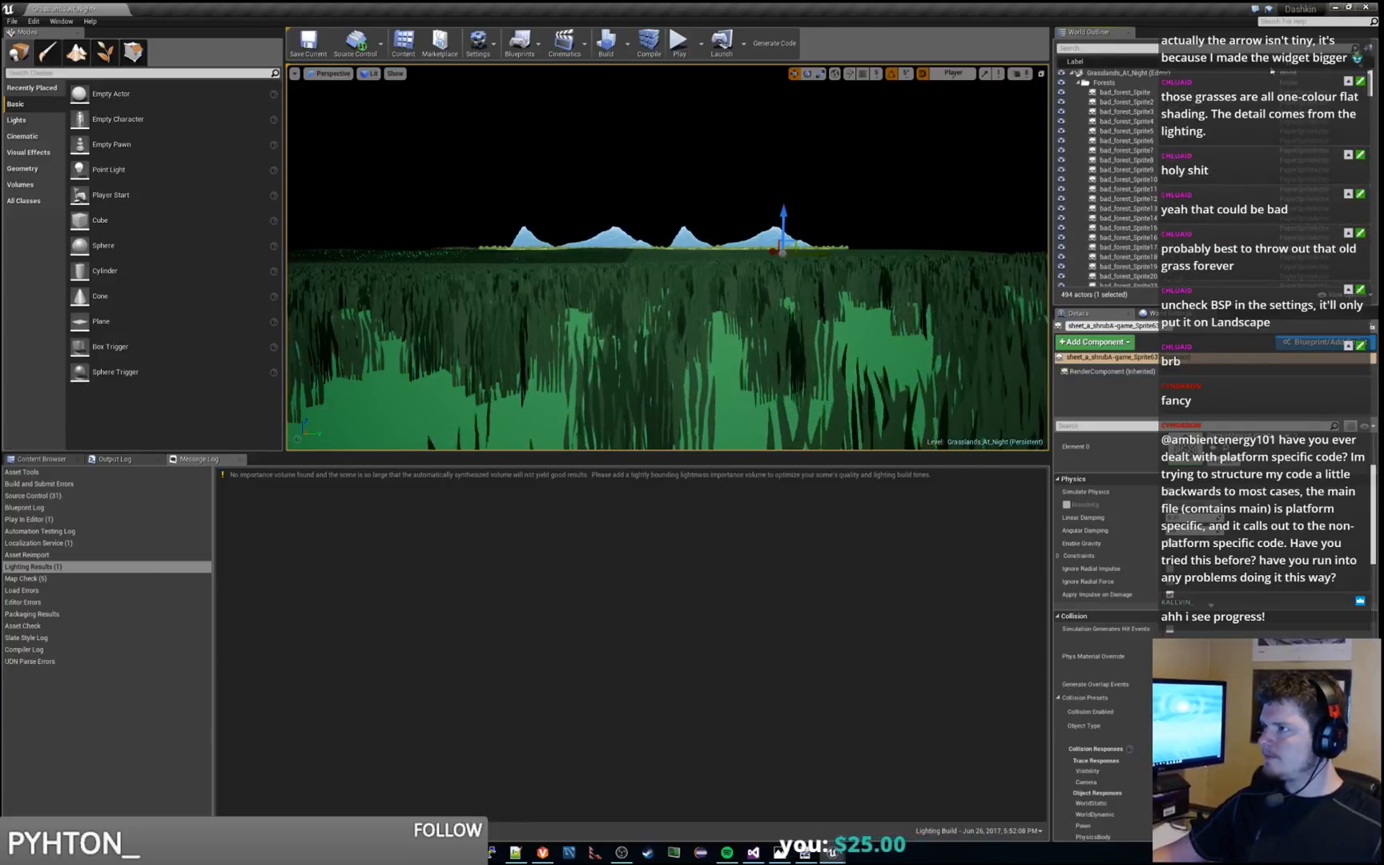
left_click(1114, 93, "shift")
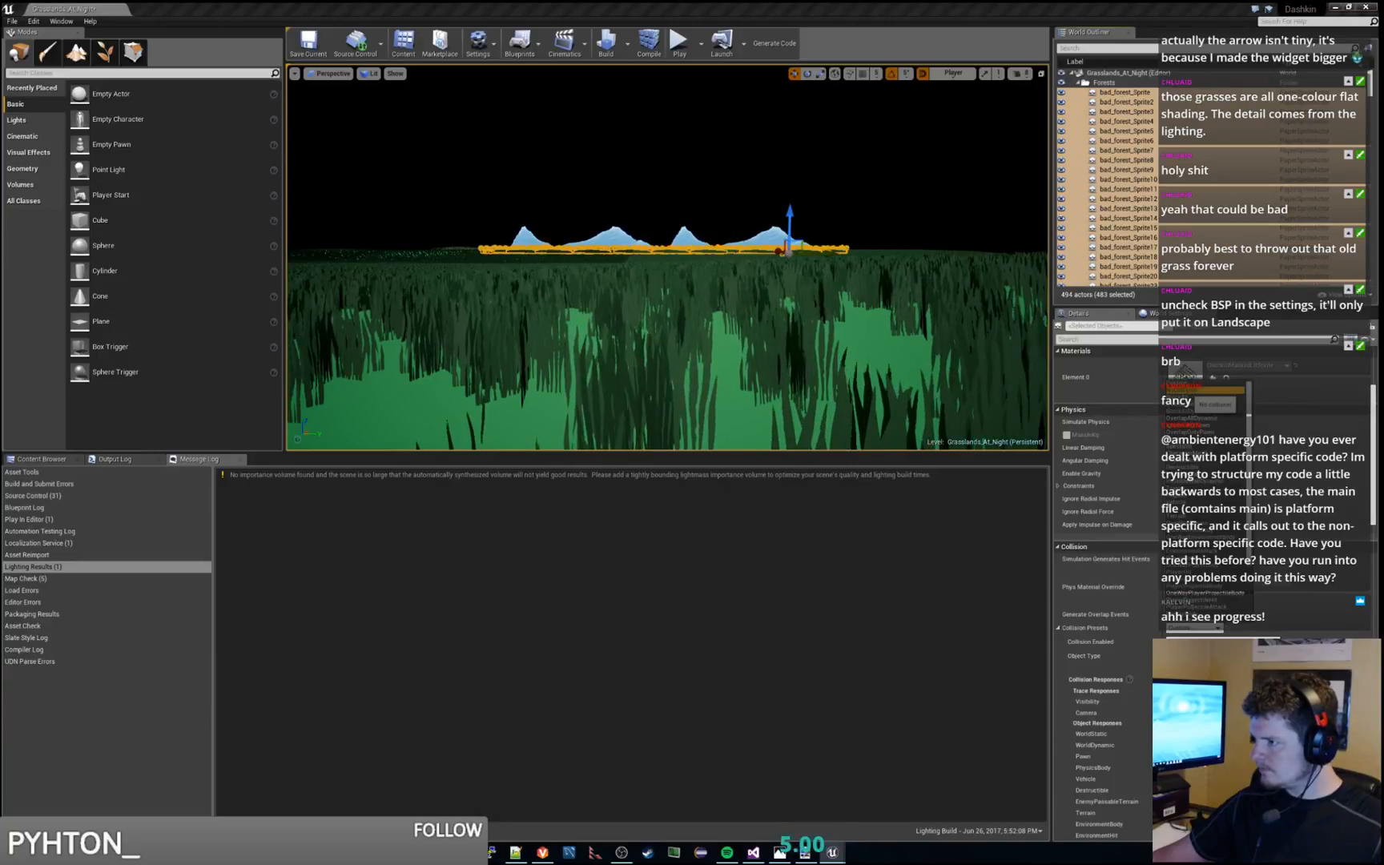
left_click(1059, 548)
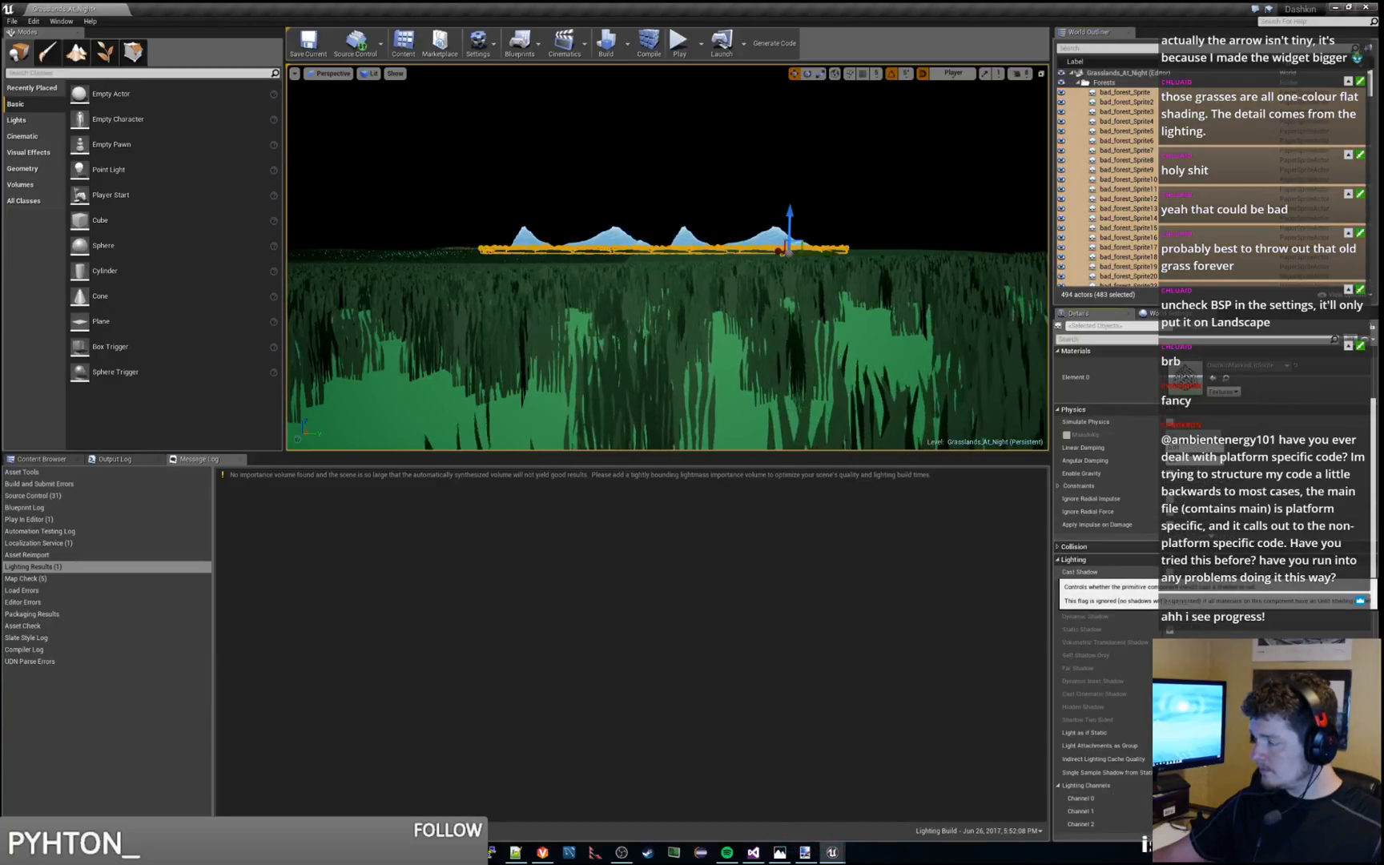
left_click(745, 189)
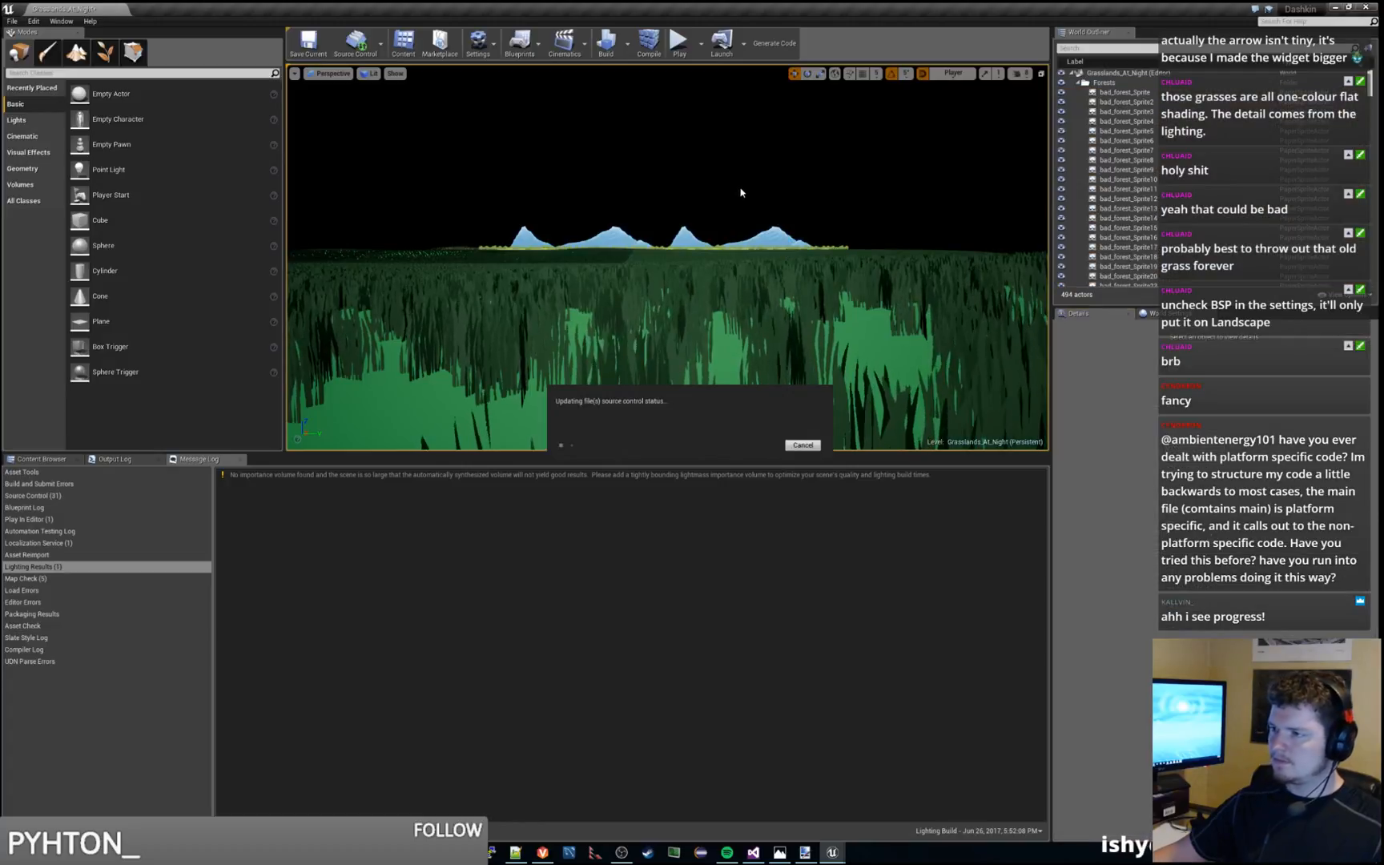
Return to the Content Browser and playtest the level, moving and jumping the character rightward to the terrain's edge, and end the session
left_click(44, 459)
left_click(680, 44)
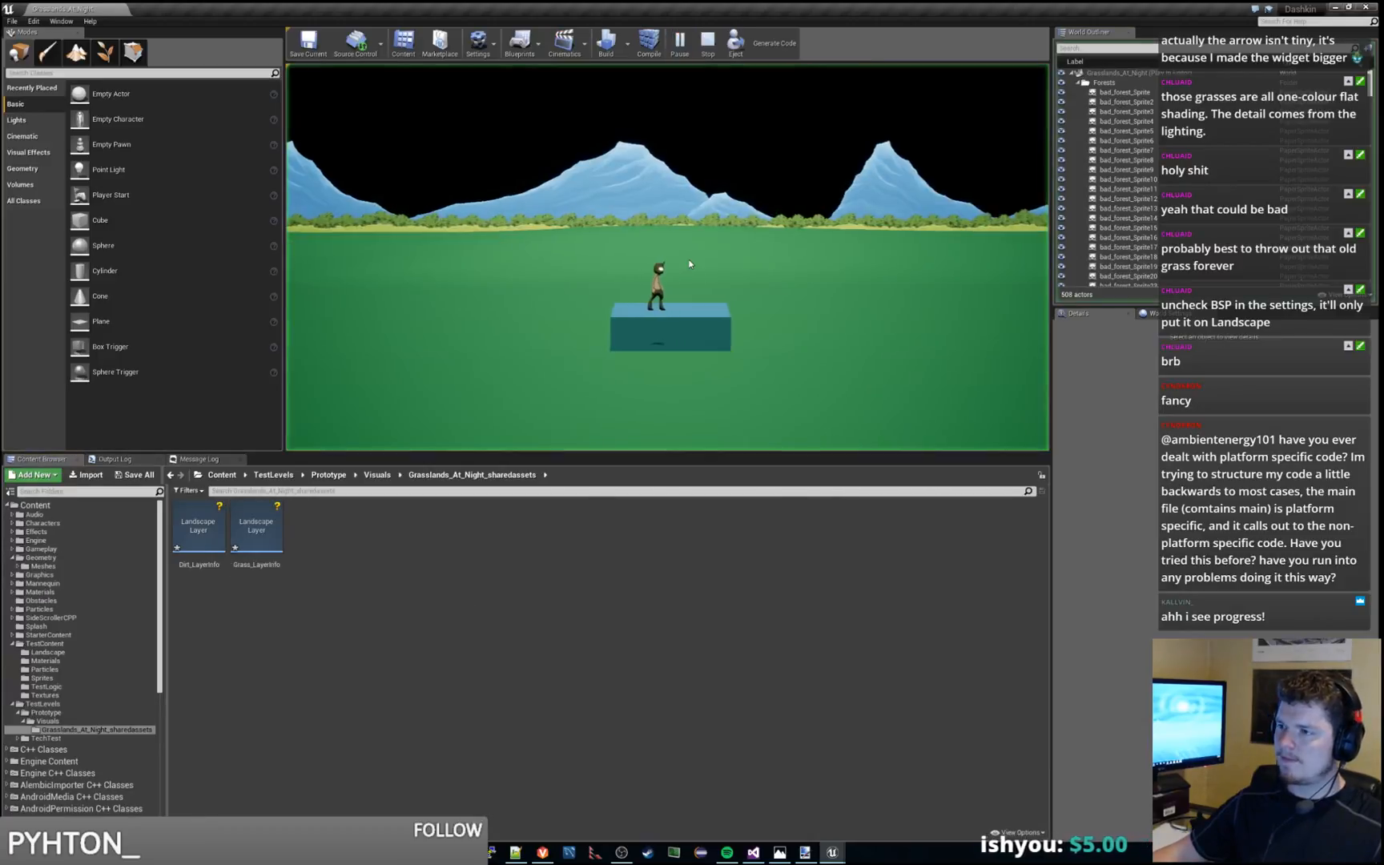
key("d")
key("space")
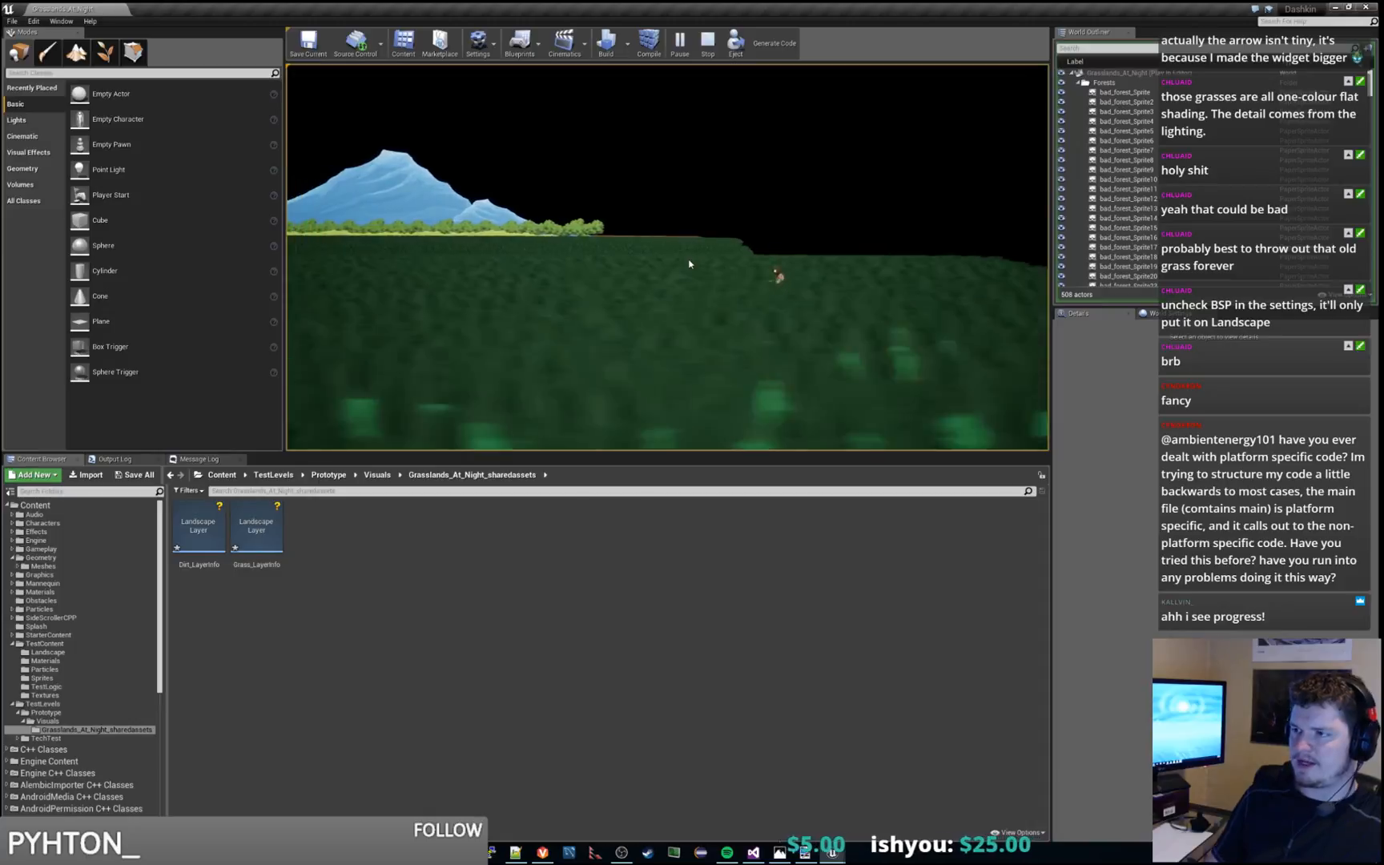
key("Escape")
Playtest the level, run the character rightward past the last mountain towards the terrain's edge, and end the session
left_click(680, 43)
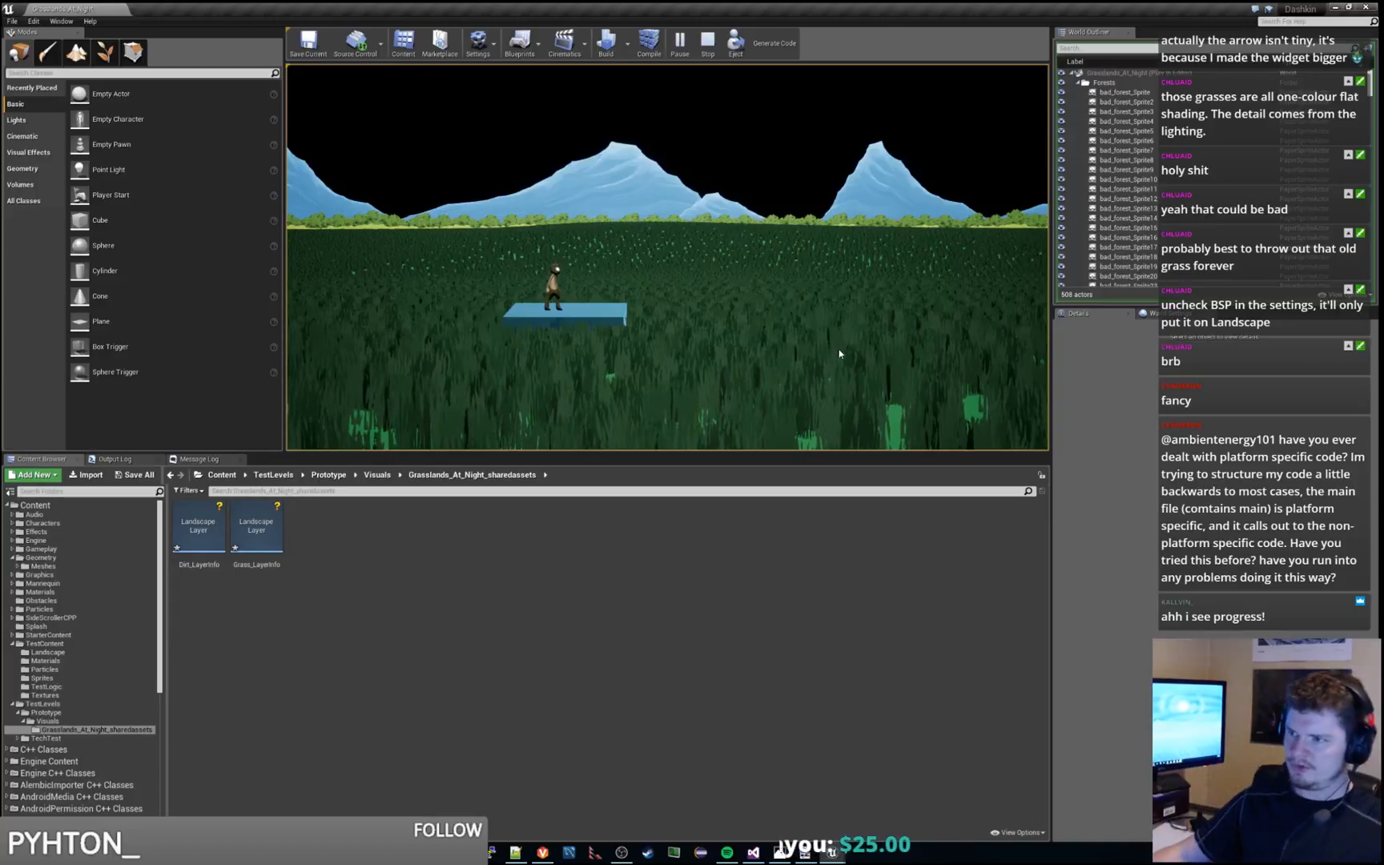
key("d")
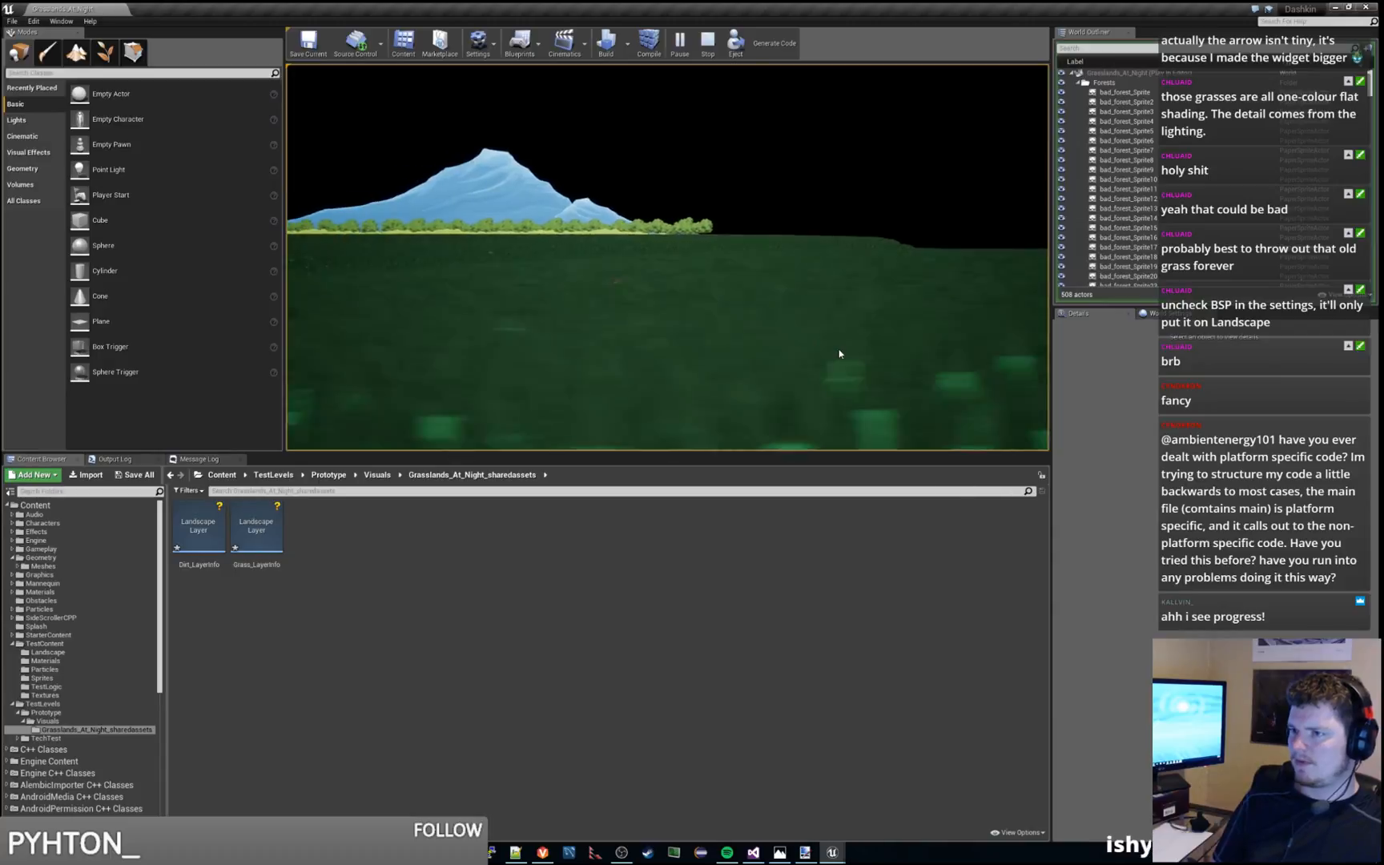
key("Escape")
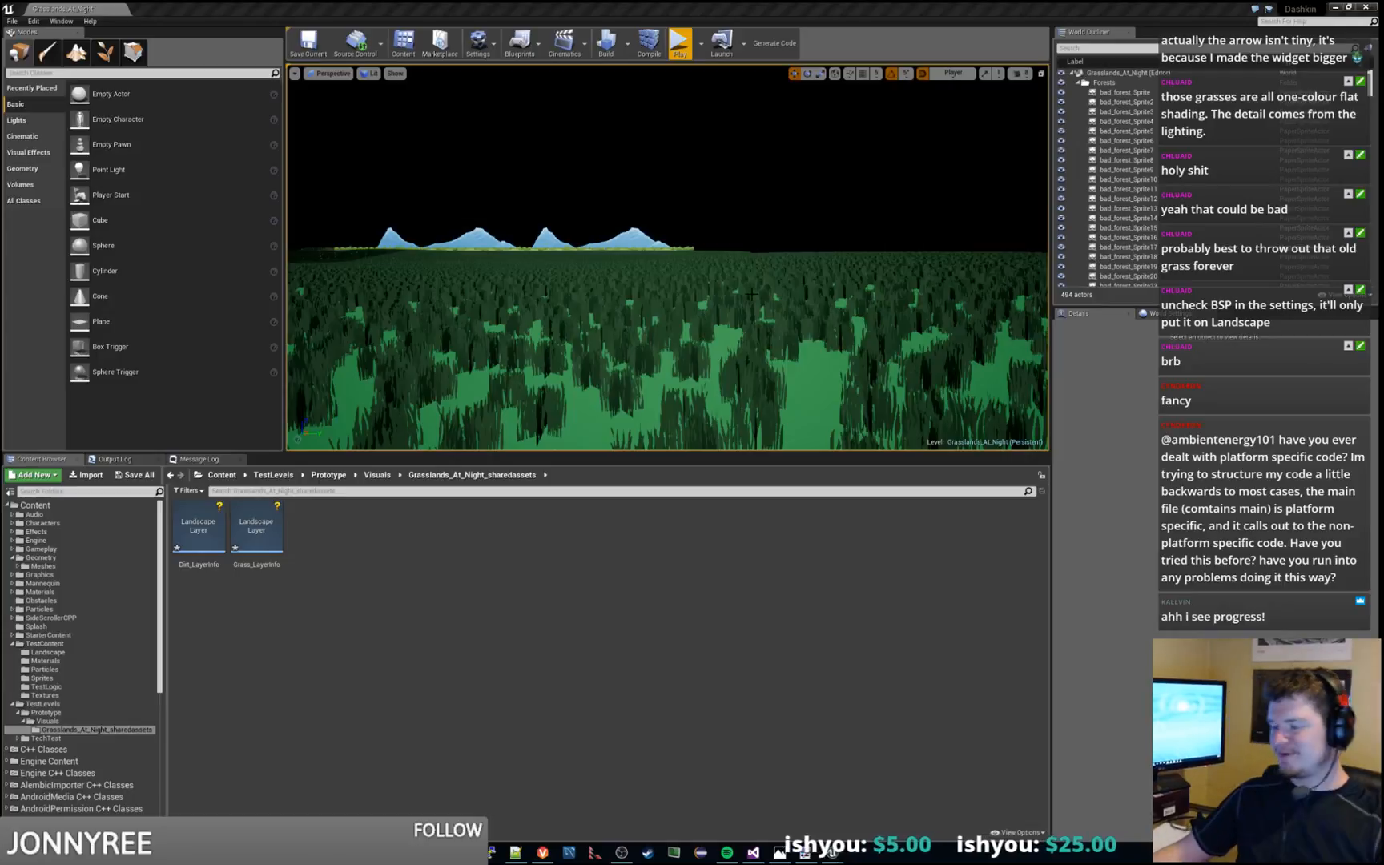
Inspect the grass field from a distance, run a short playtest with a jump above the blue platform, and end it
right_click_drag(668, 264, 622, 246)
key("w")
key("s")
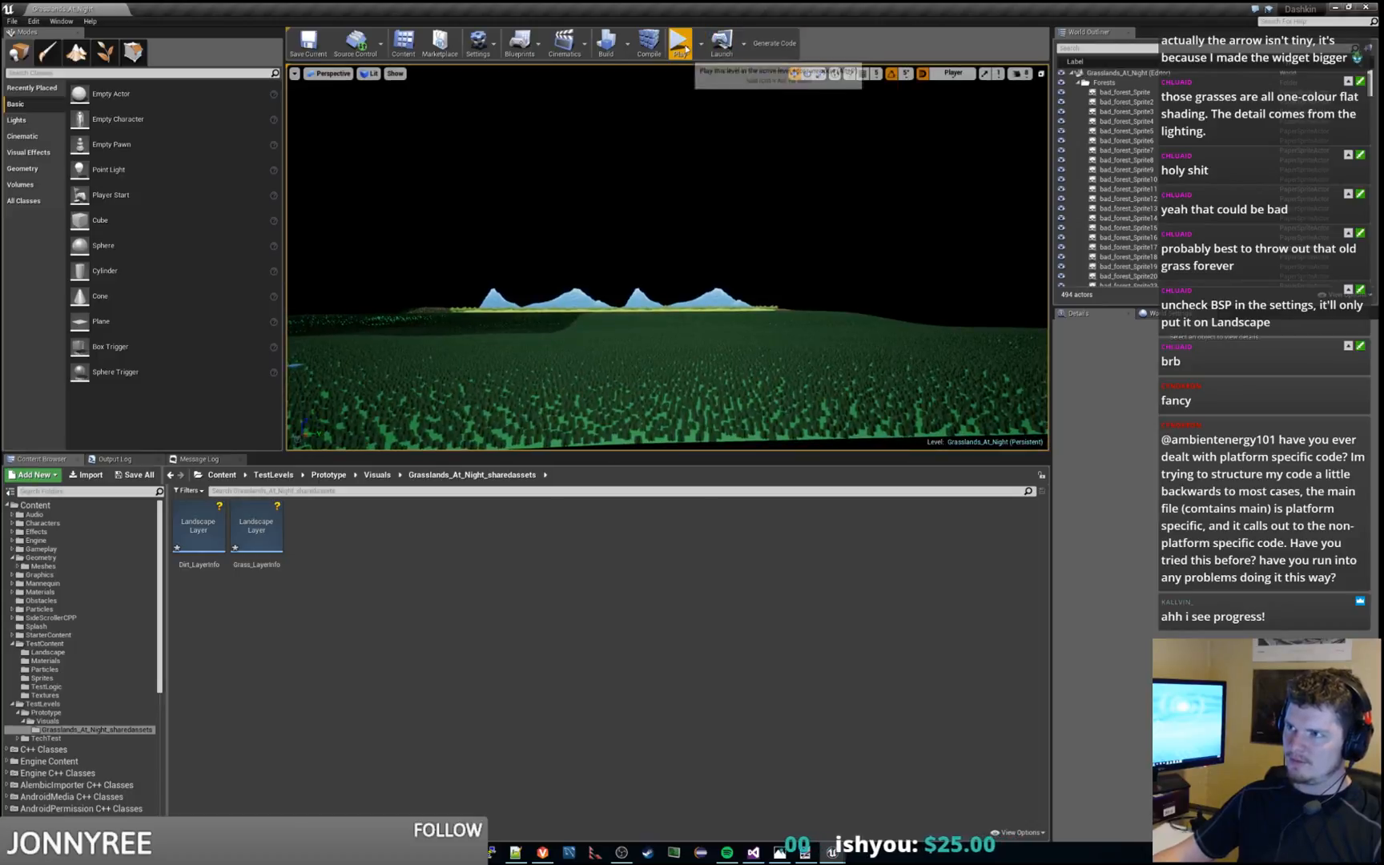
left_click(679, 45)
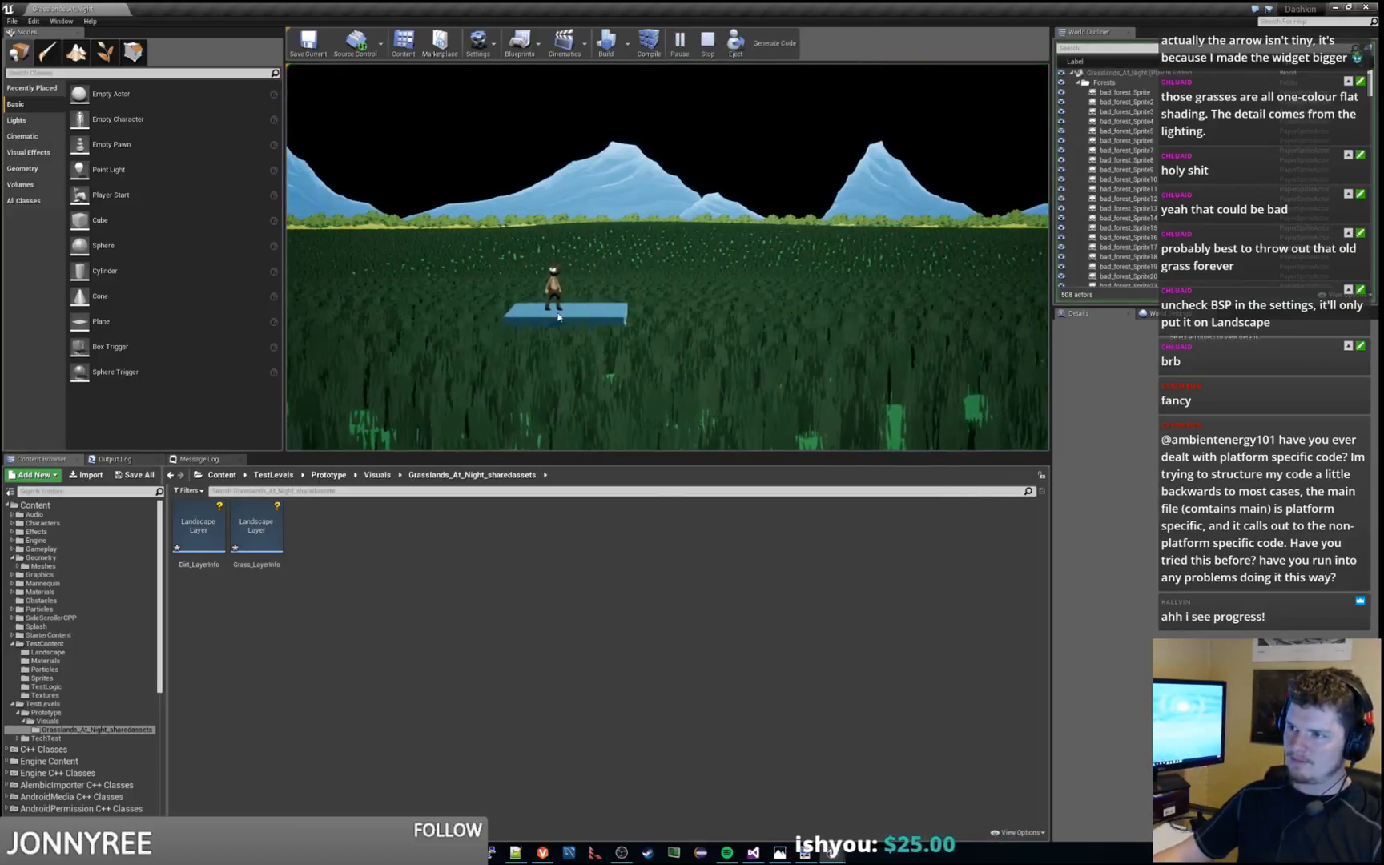
key("space")
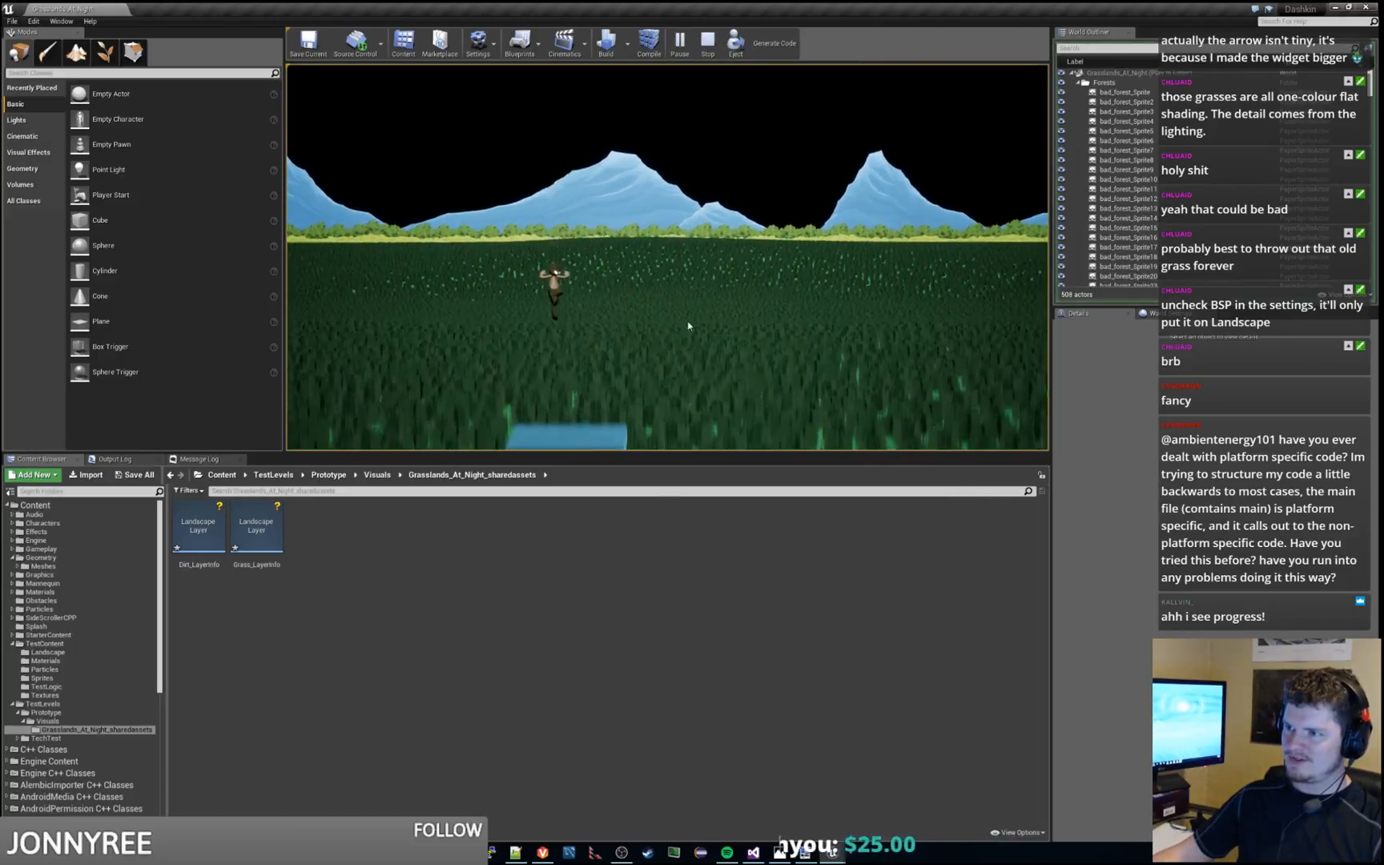
key("Escape")
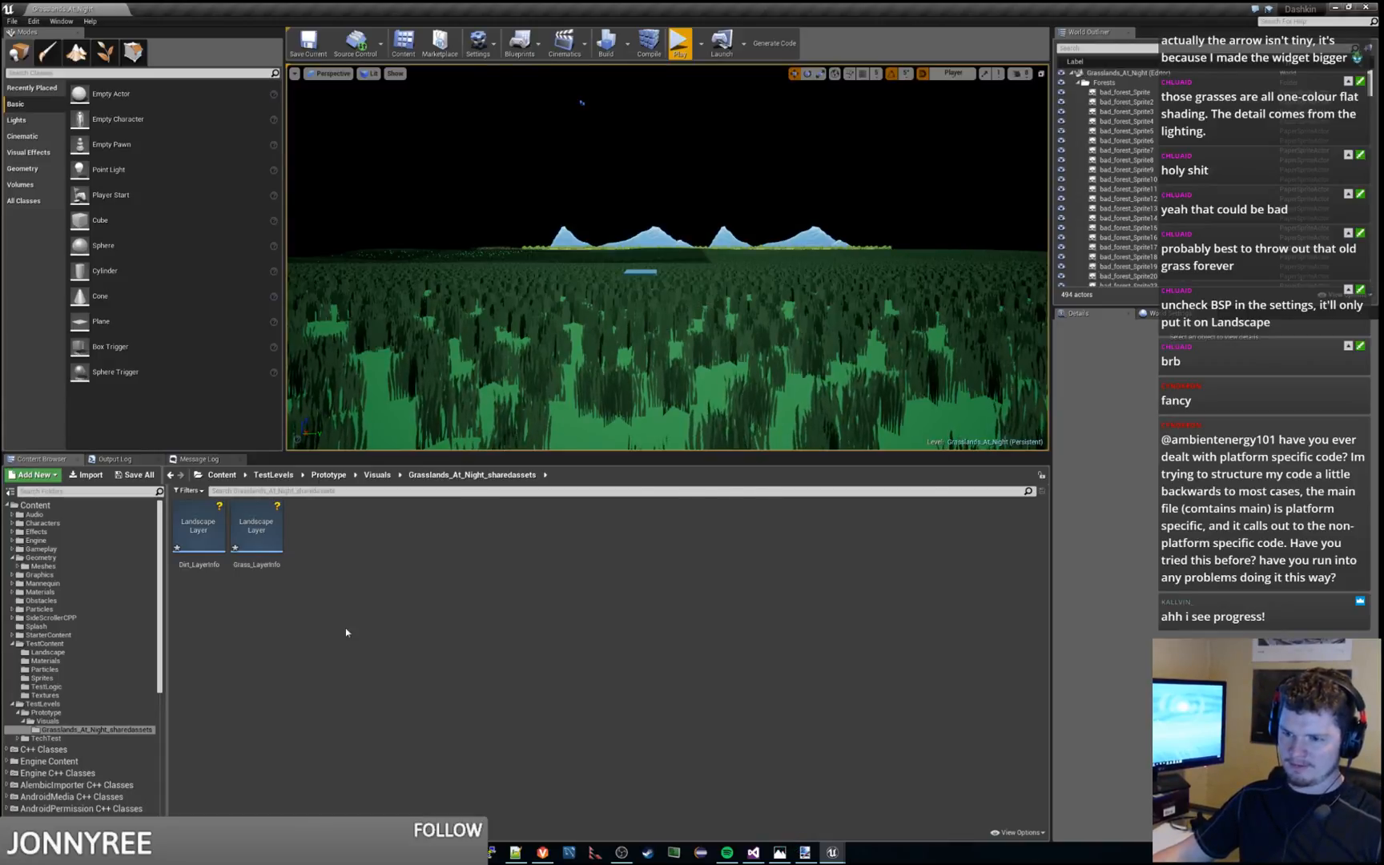
Open the Dirt_LayerInfo and Grass_LayerInfo assets, and review the Test_Grass_Material graph and the Test_Grass settings
double_click(207, 554)
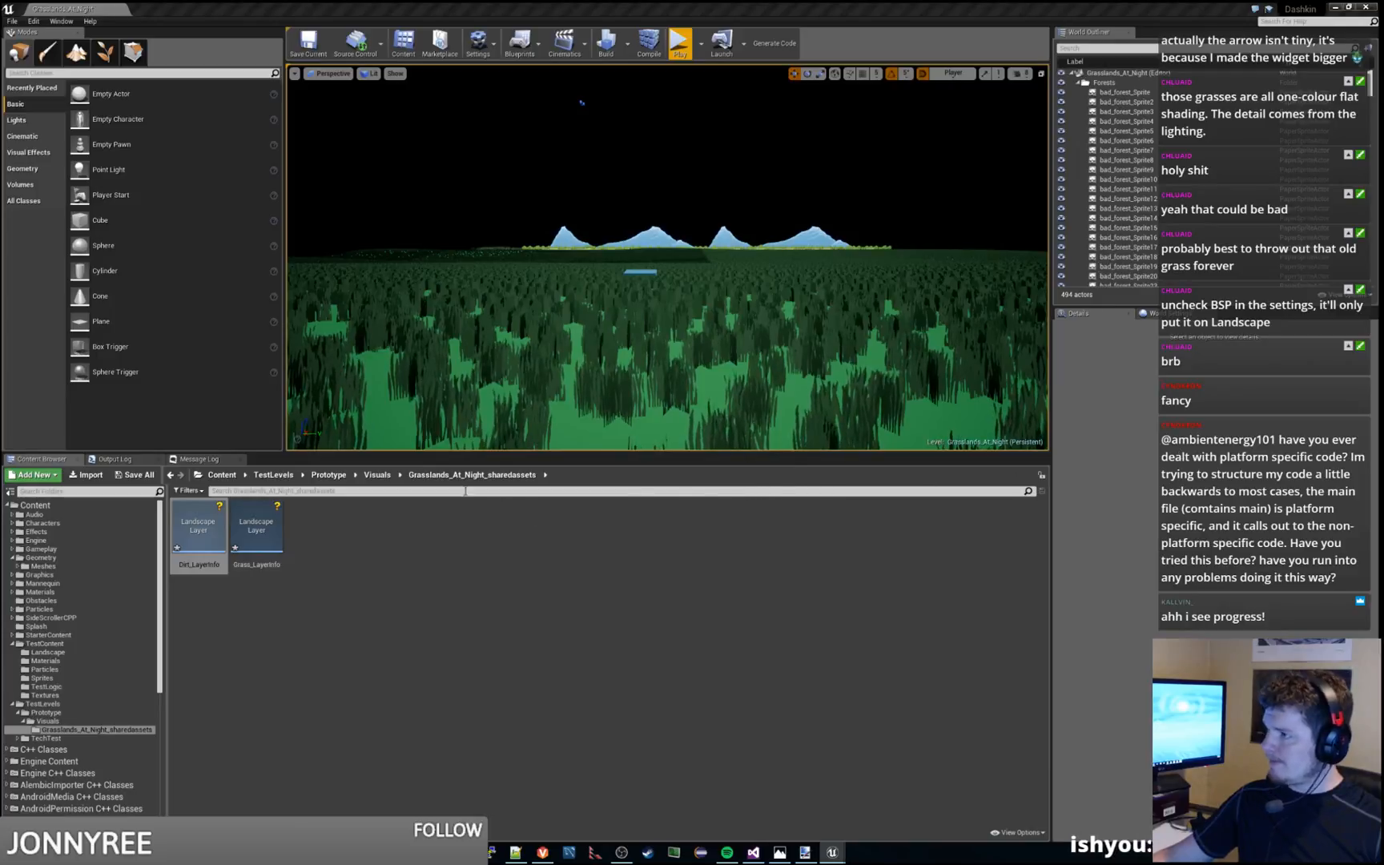
double_click(263, 525)
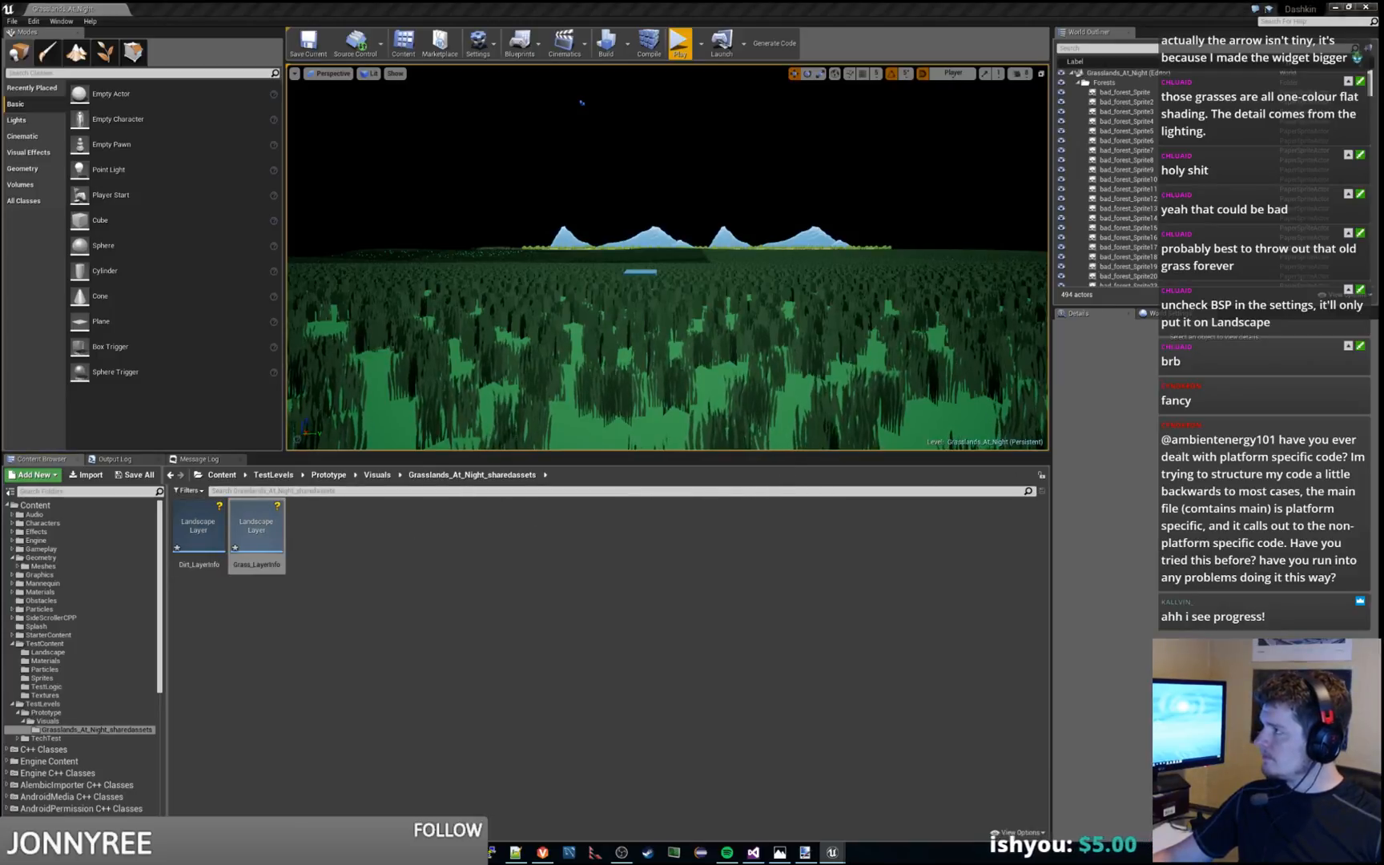
left_click_drag(1383, 48, 913, 0)
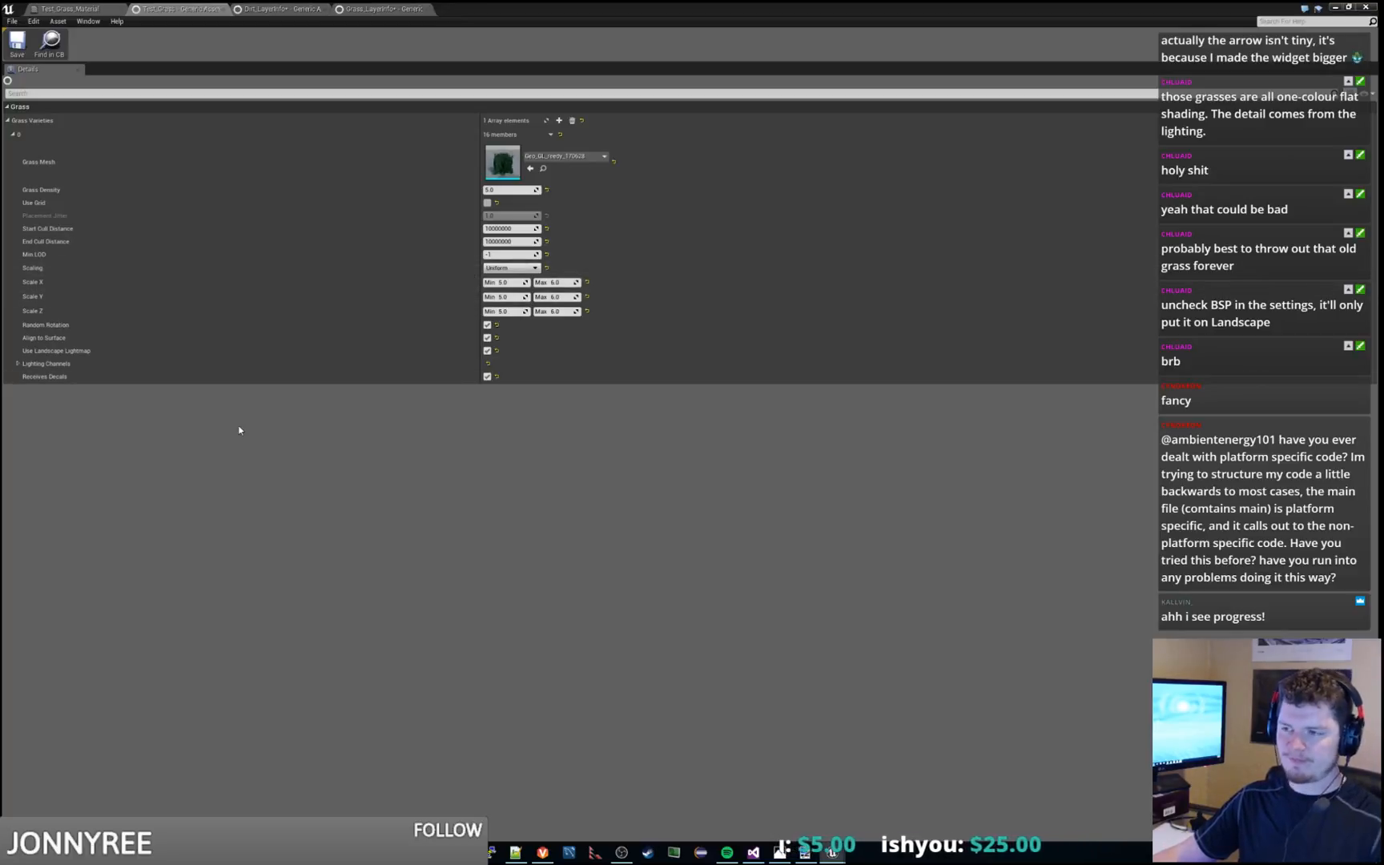
left_click(109, 8)
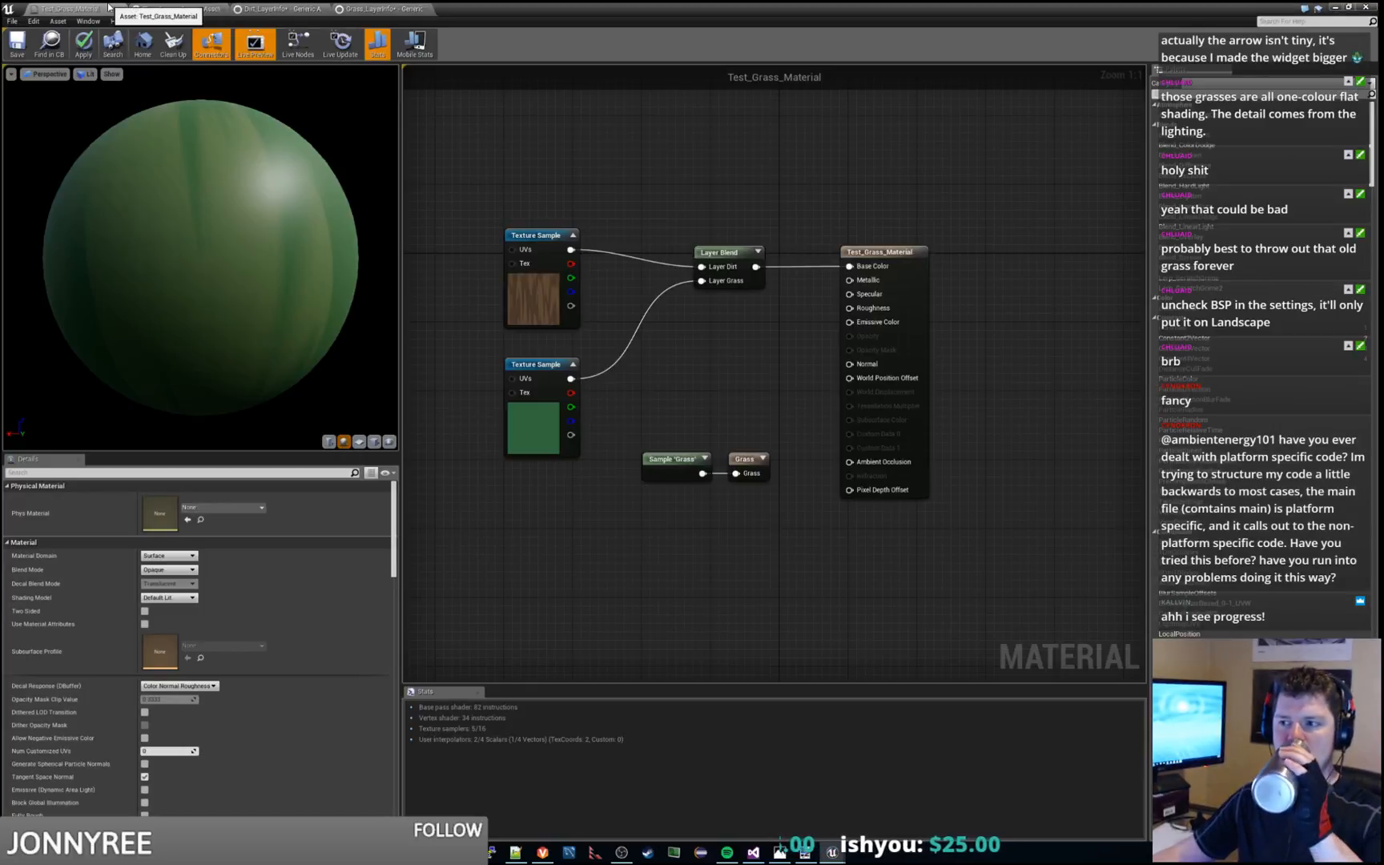
left_click(175, 8)
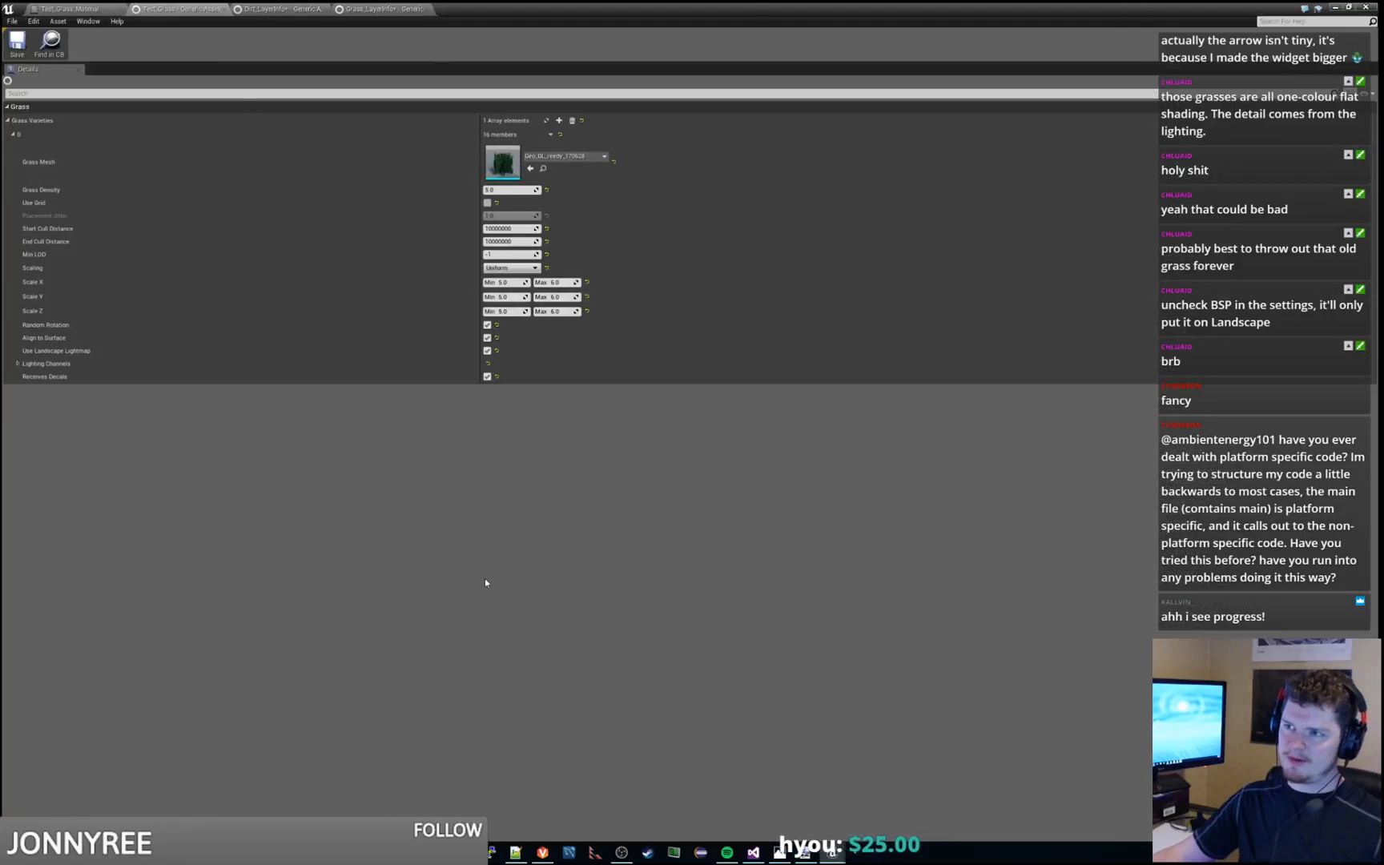
left_click_drag(769, 7, 797, 121)
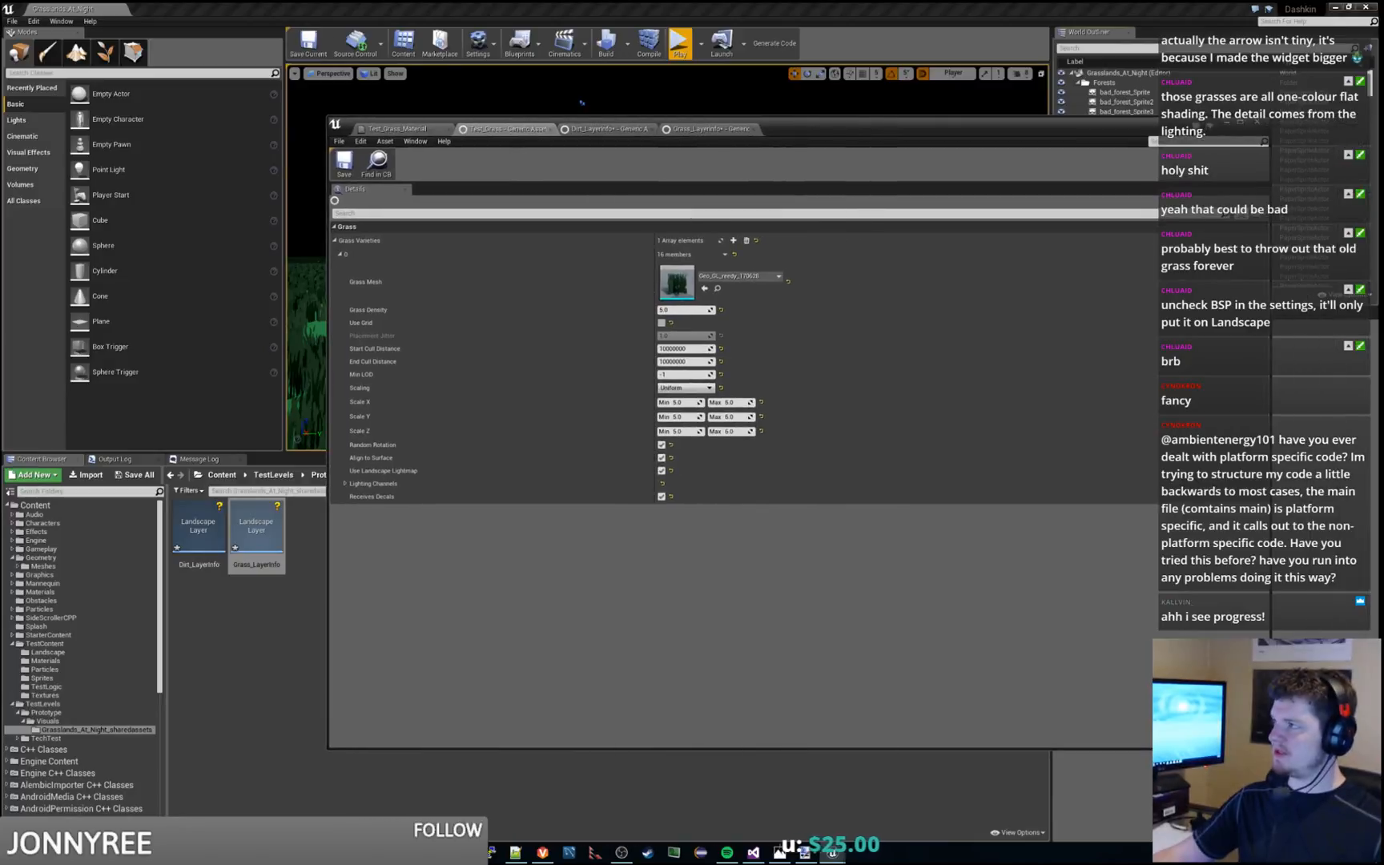
Switch to the browser, look through the Grass Tool Quick Start up to the page "5. On Your Own", and return to Unreal Editor
key("alt+Tab")
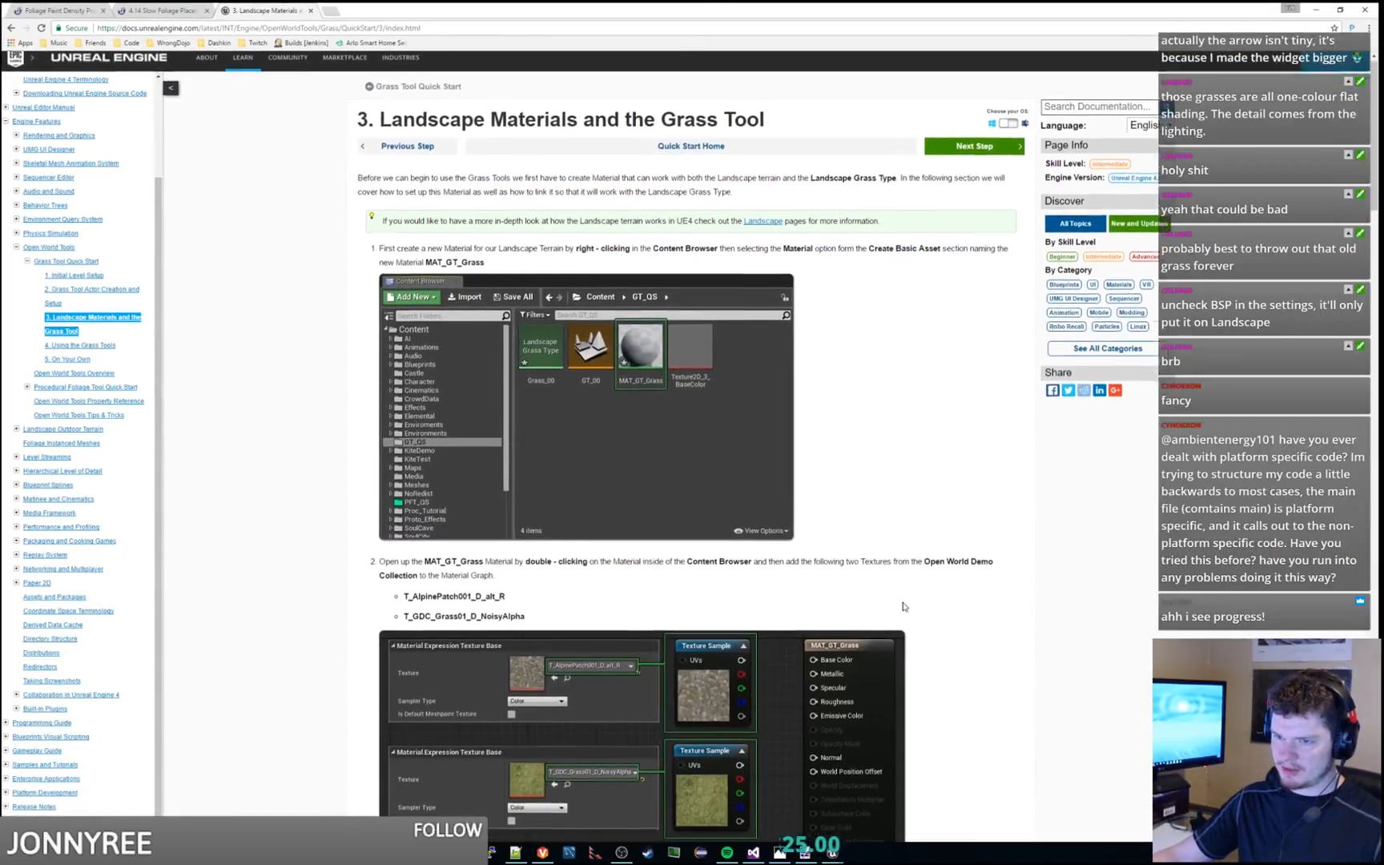
scroll(882, 609, "down", 3)
left_click(82, 360)
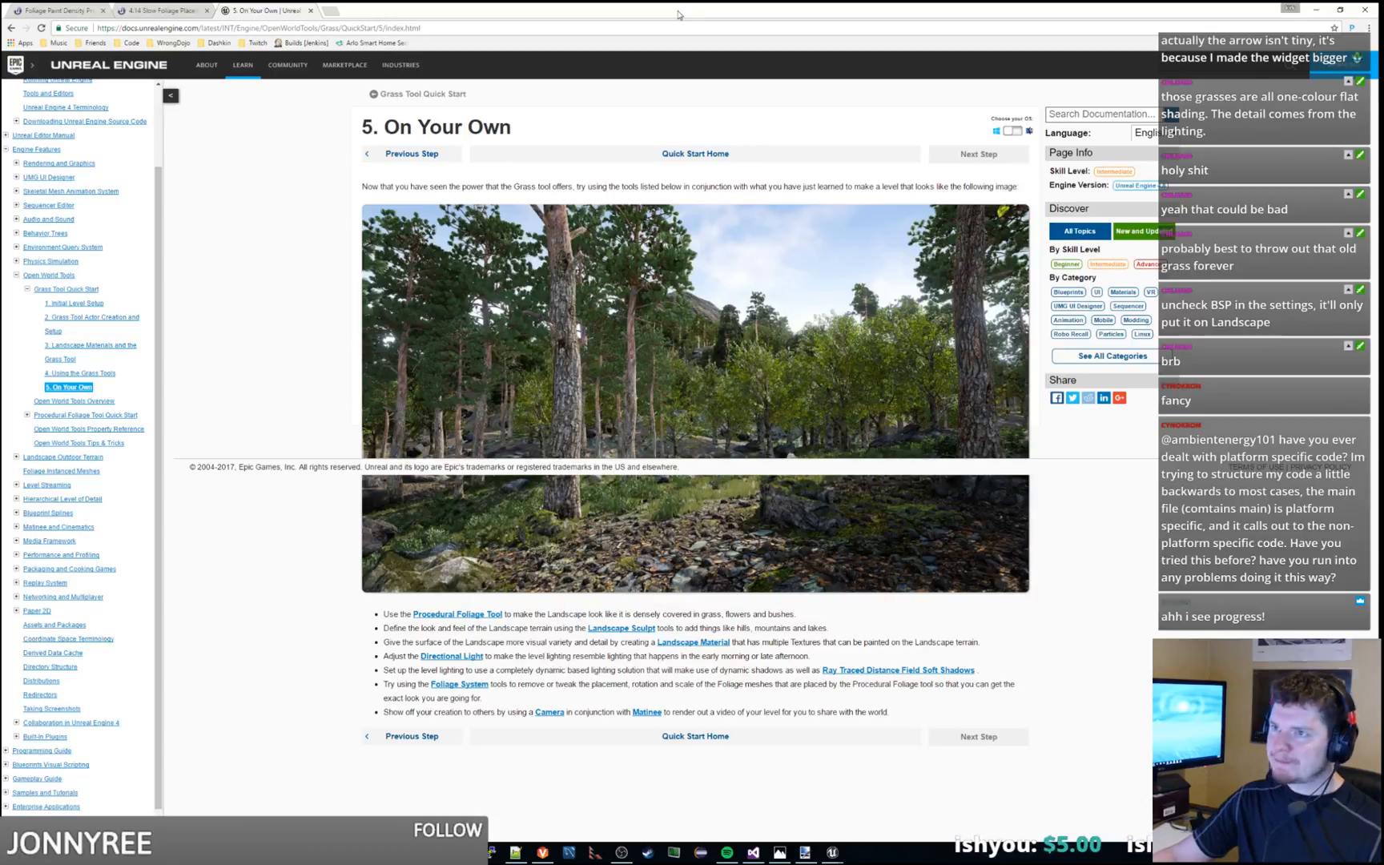
key("alt+Tab")
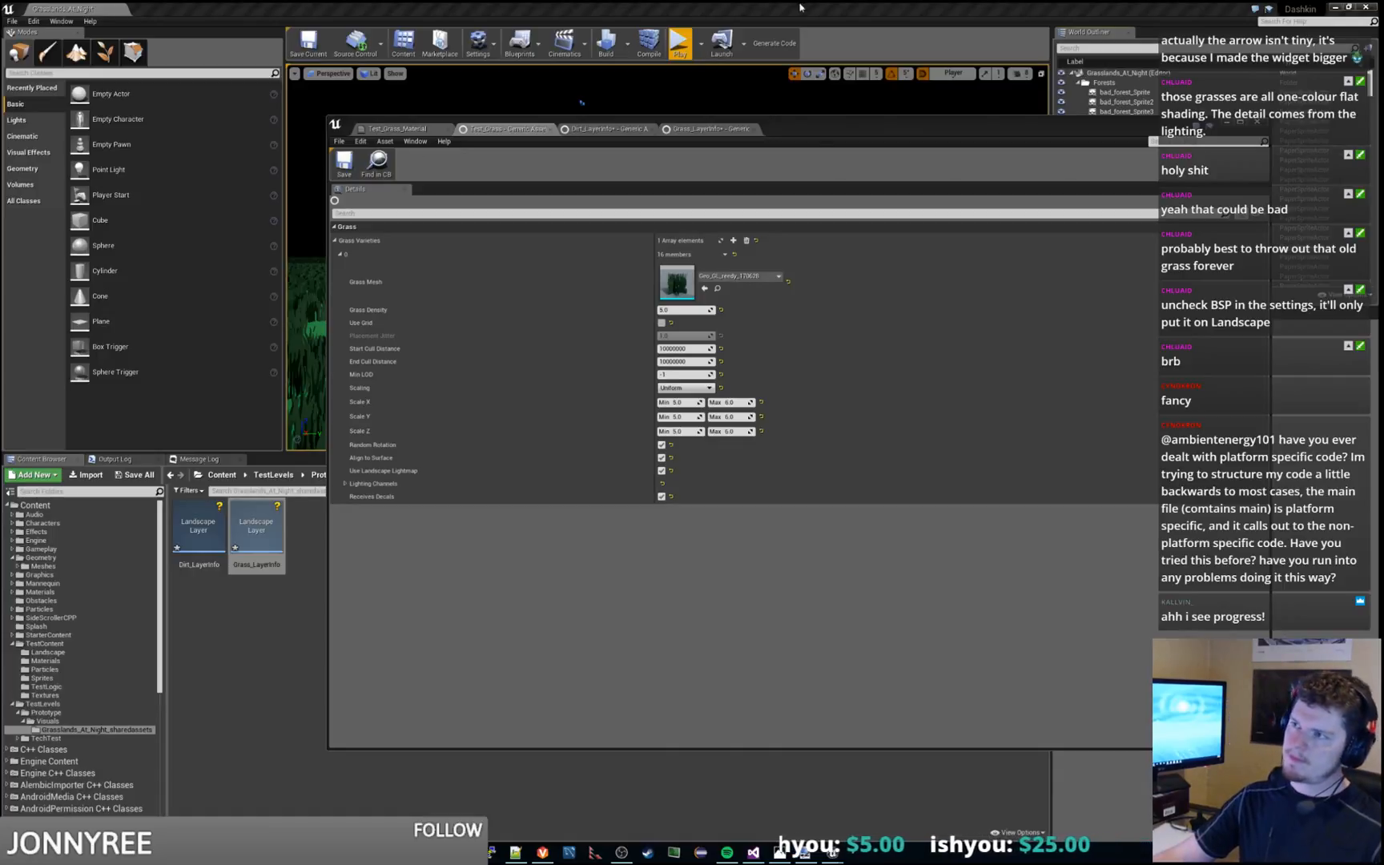
Bring up the Grass_LayerInfo asset and save all modified assets
left_click_drag(833, 131, 747, 171)
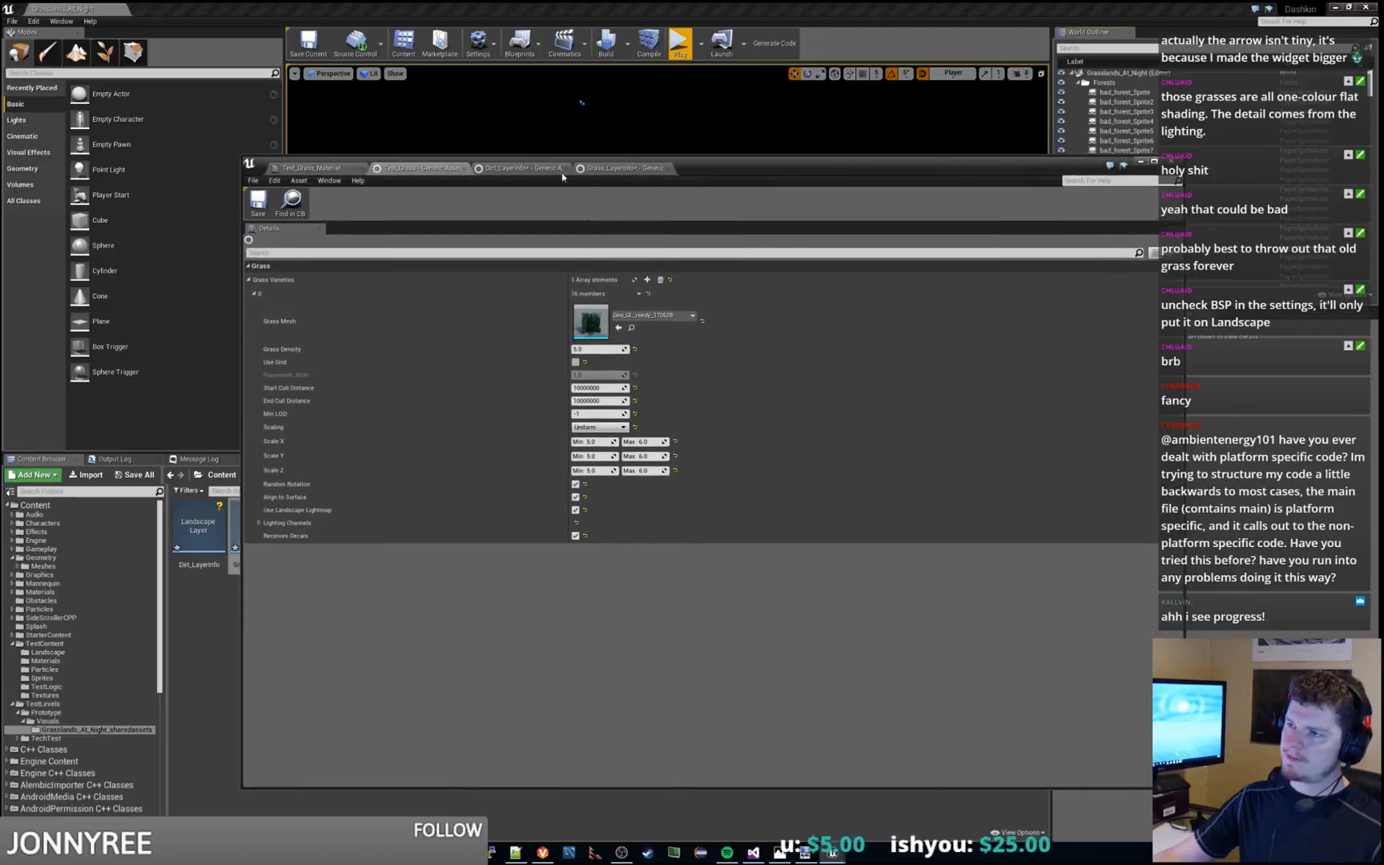
left_click(595, 174)
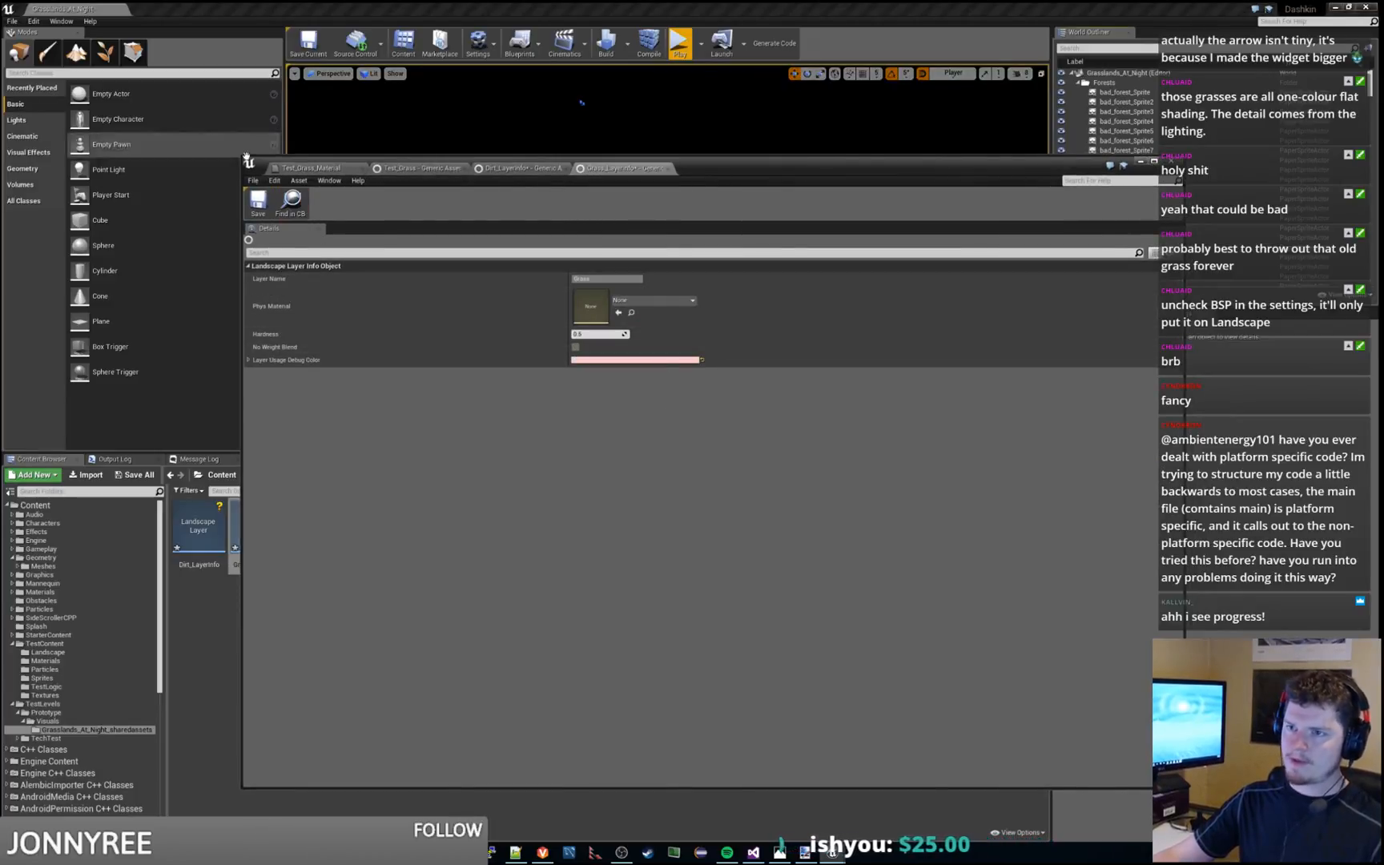
left_click(253, 180)
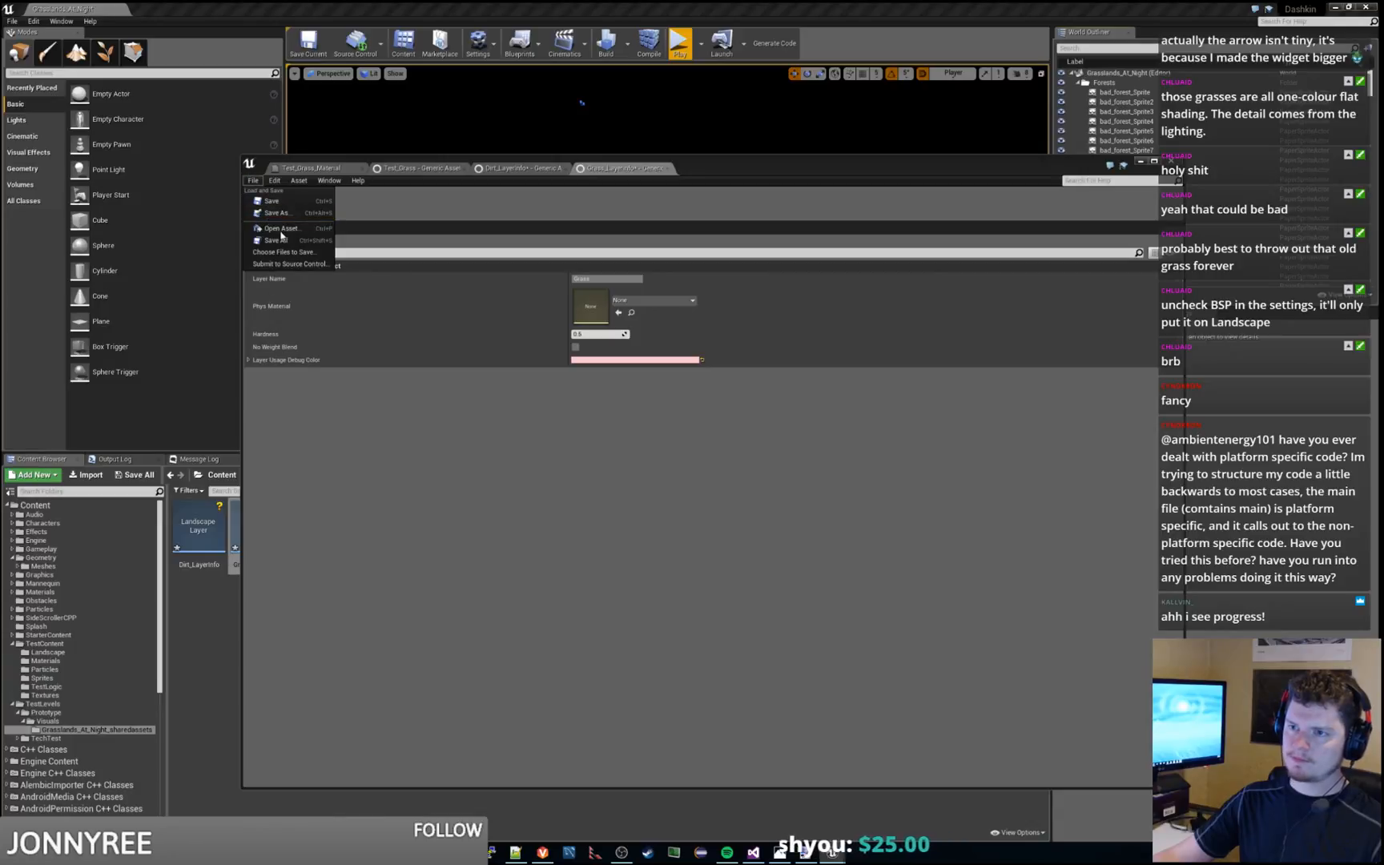
left_click(280, 242)
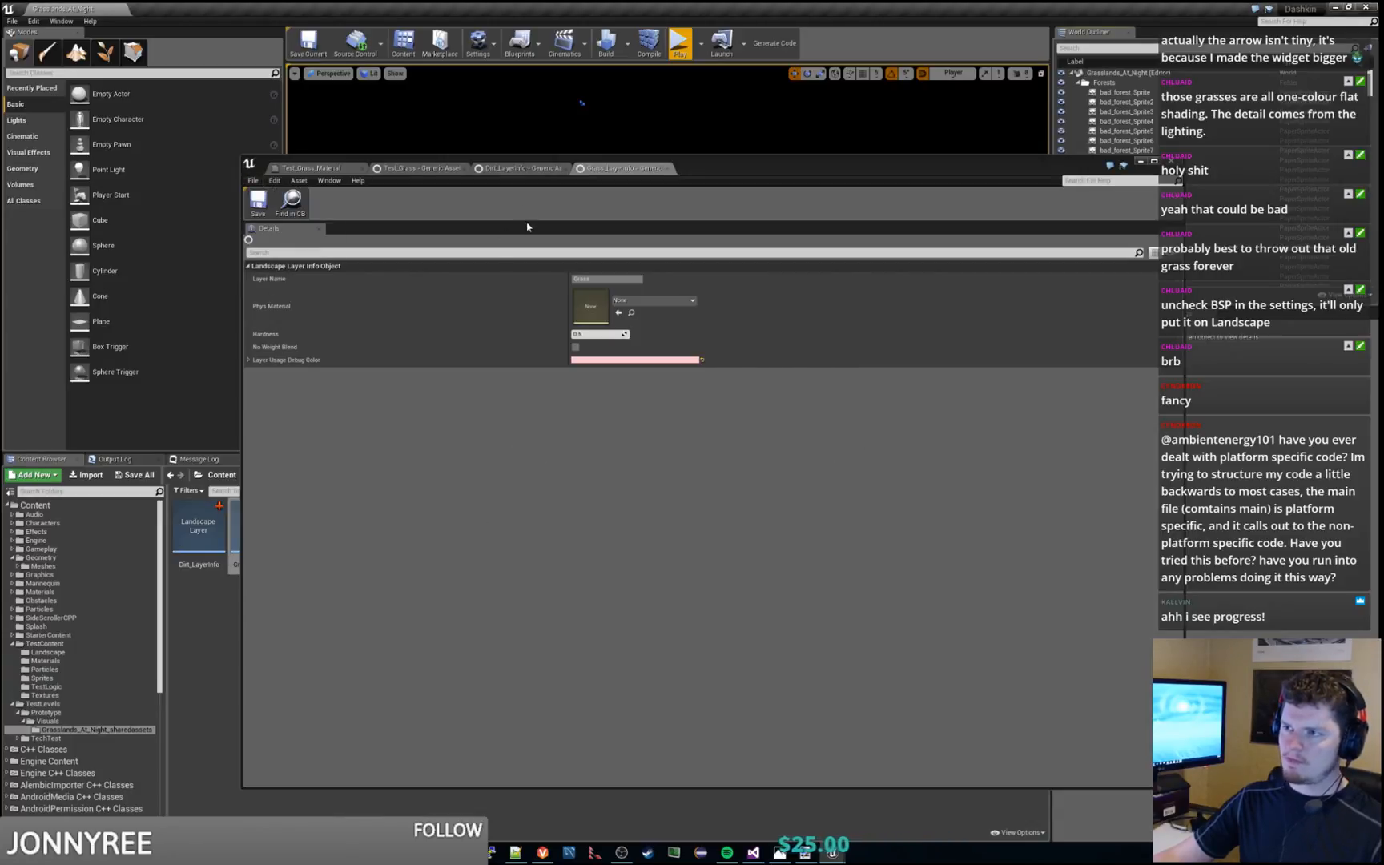
Compare the properties of the Dirt_LayerInfo, Grass_LayerInfo and Test_Grass assets, including the grass layer's usage debug color
left_click(522, 169)
left_click(445, 171)
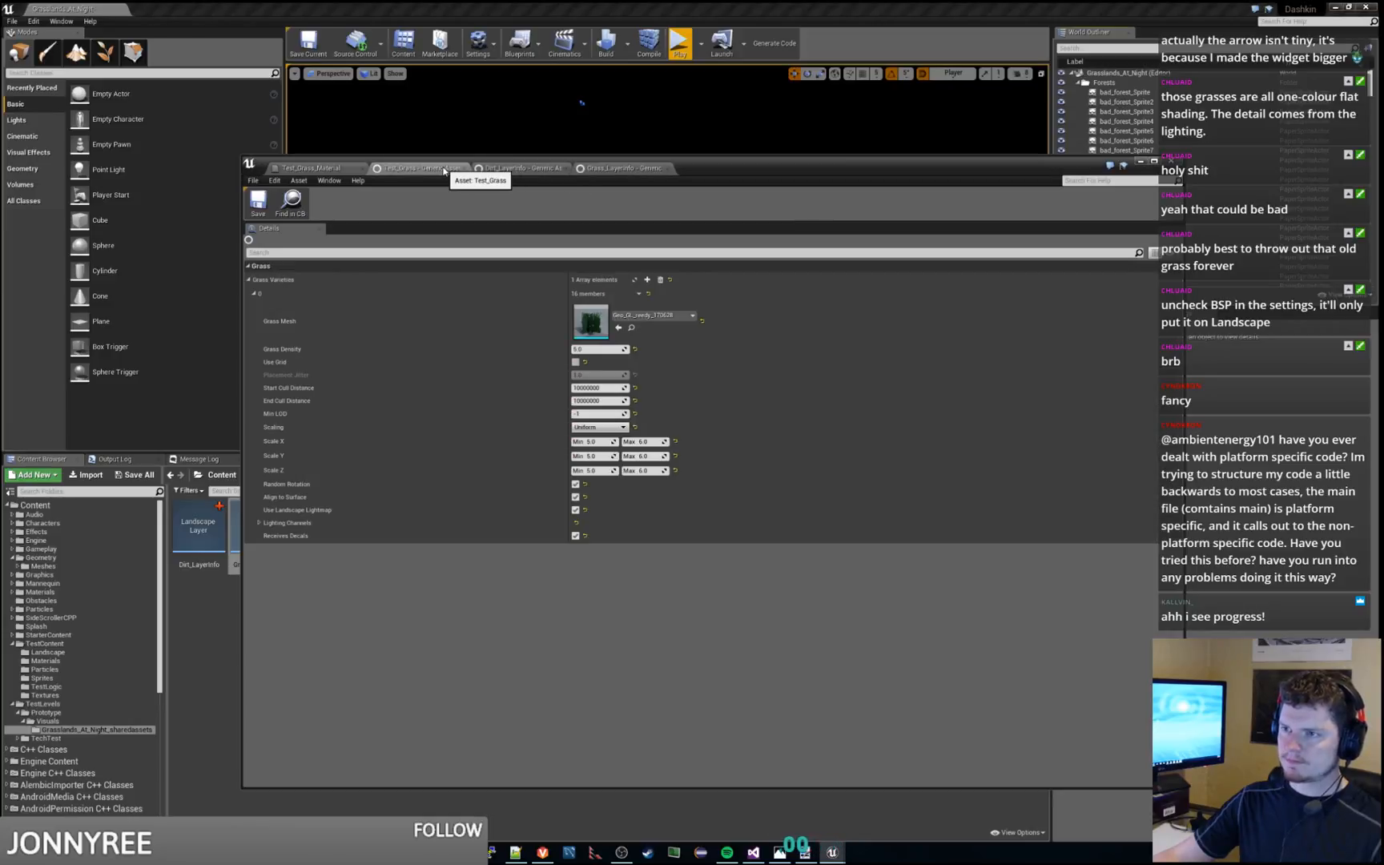
left_click(521, 168)
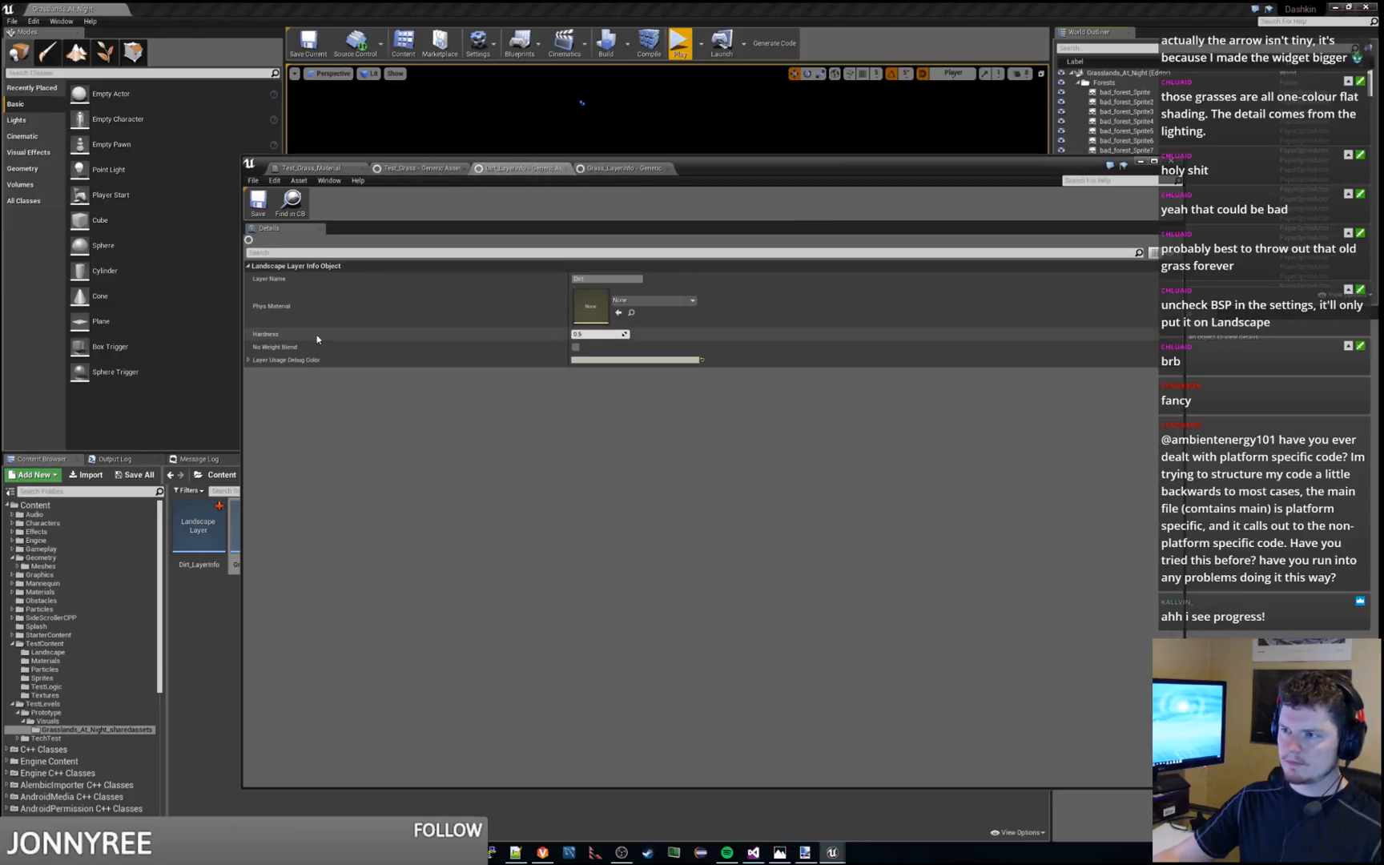
left_click(625, 168)
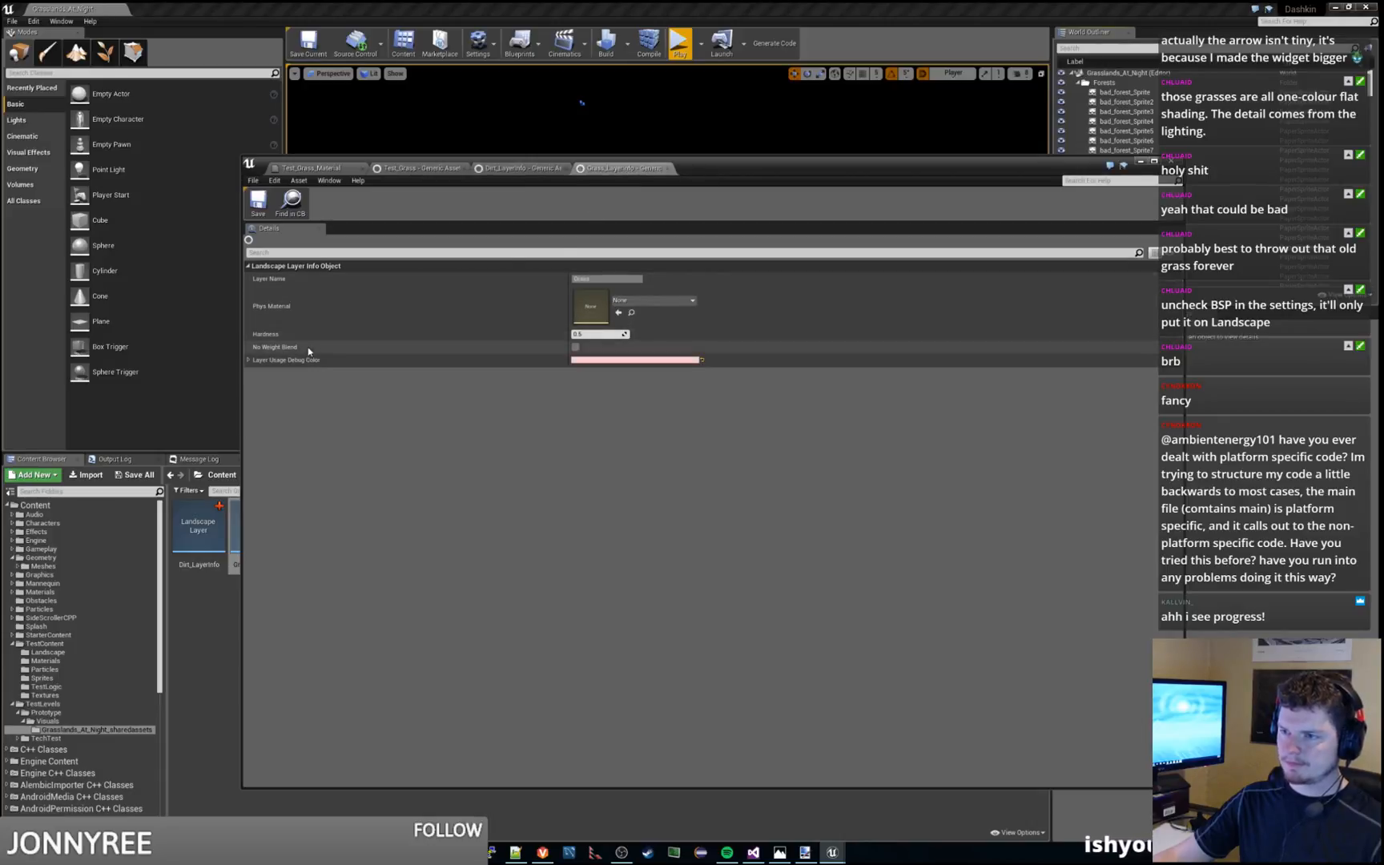
left_click(248, 360)
left_click(248, 361)
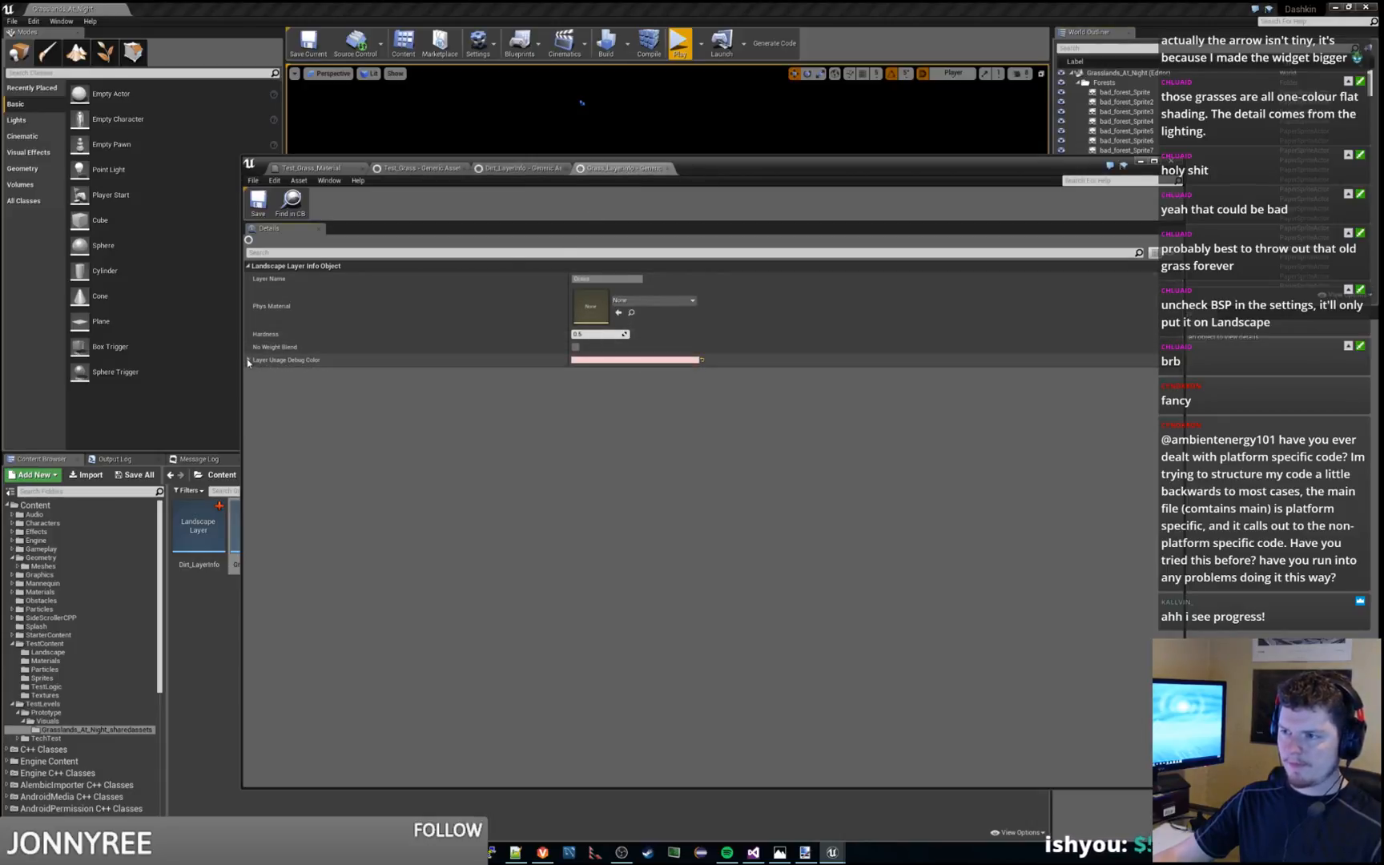
left_click(403, 168)
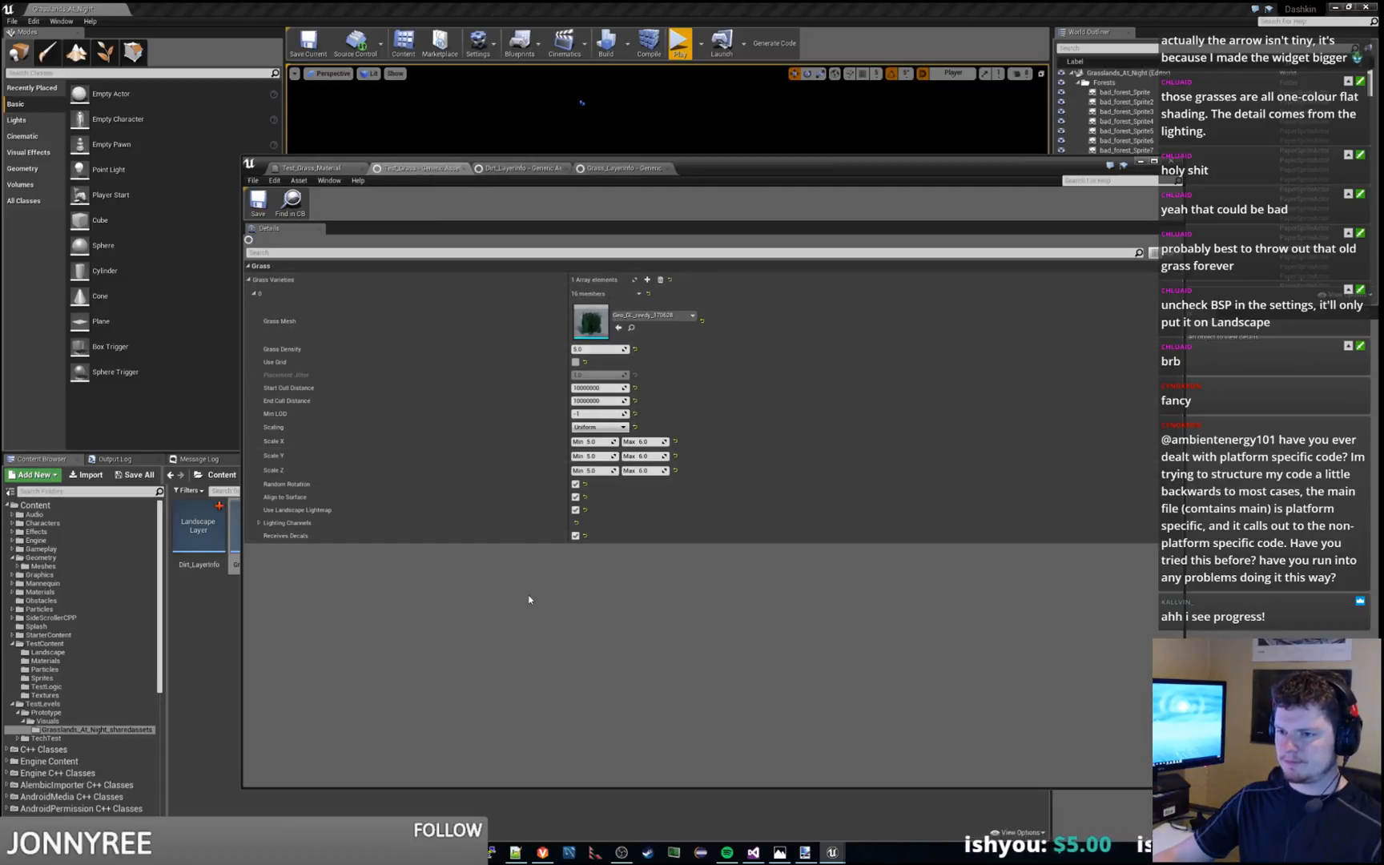
Playtest the level, run the character rightward across the grass until it falls off the terrain's edge, and stop the session
left_click(680, 44)
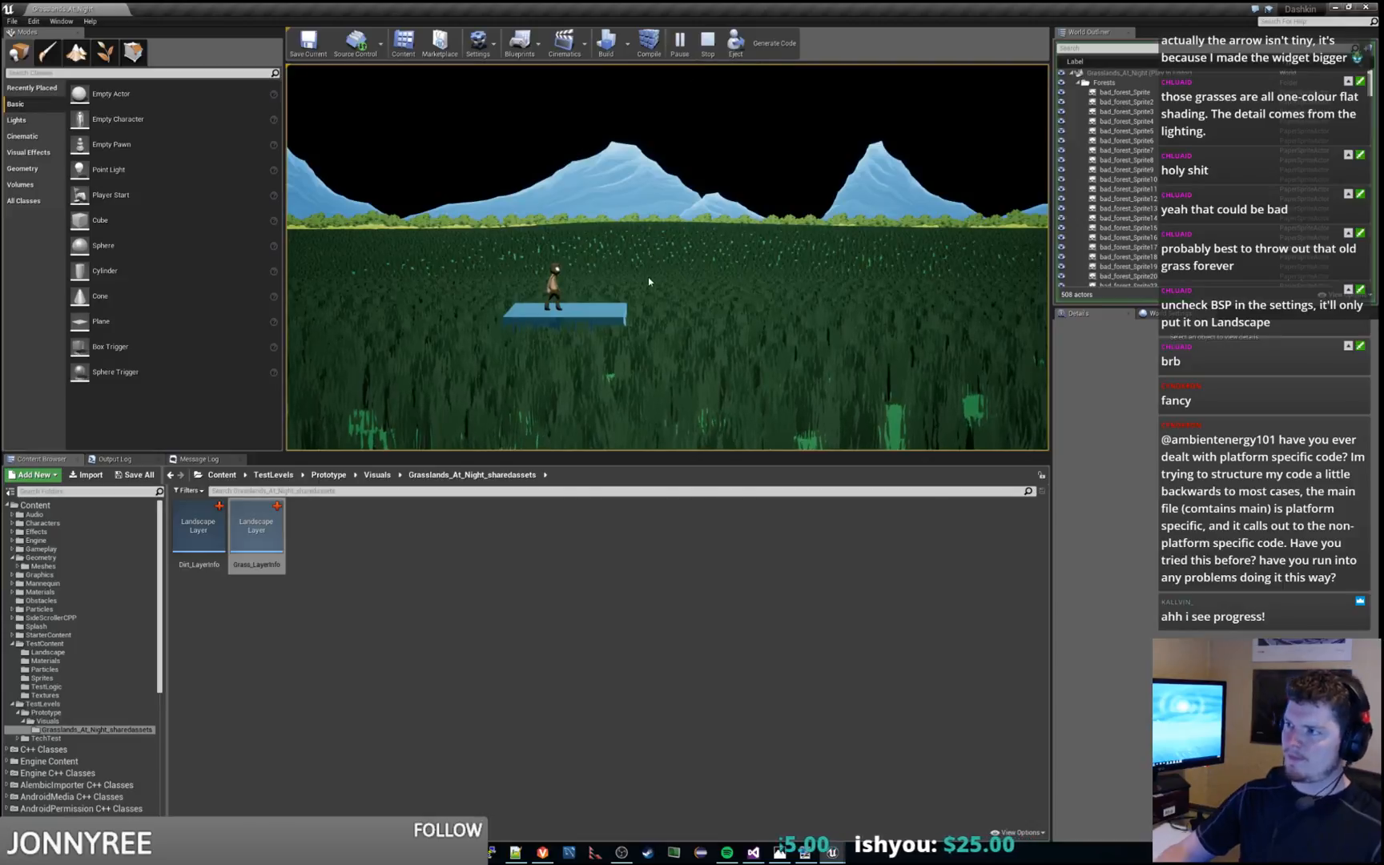
key("d")
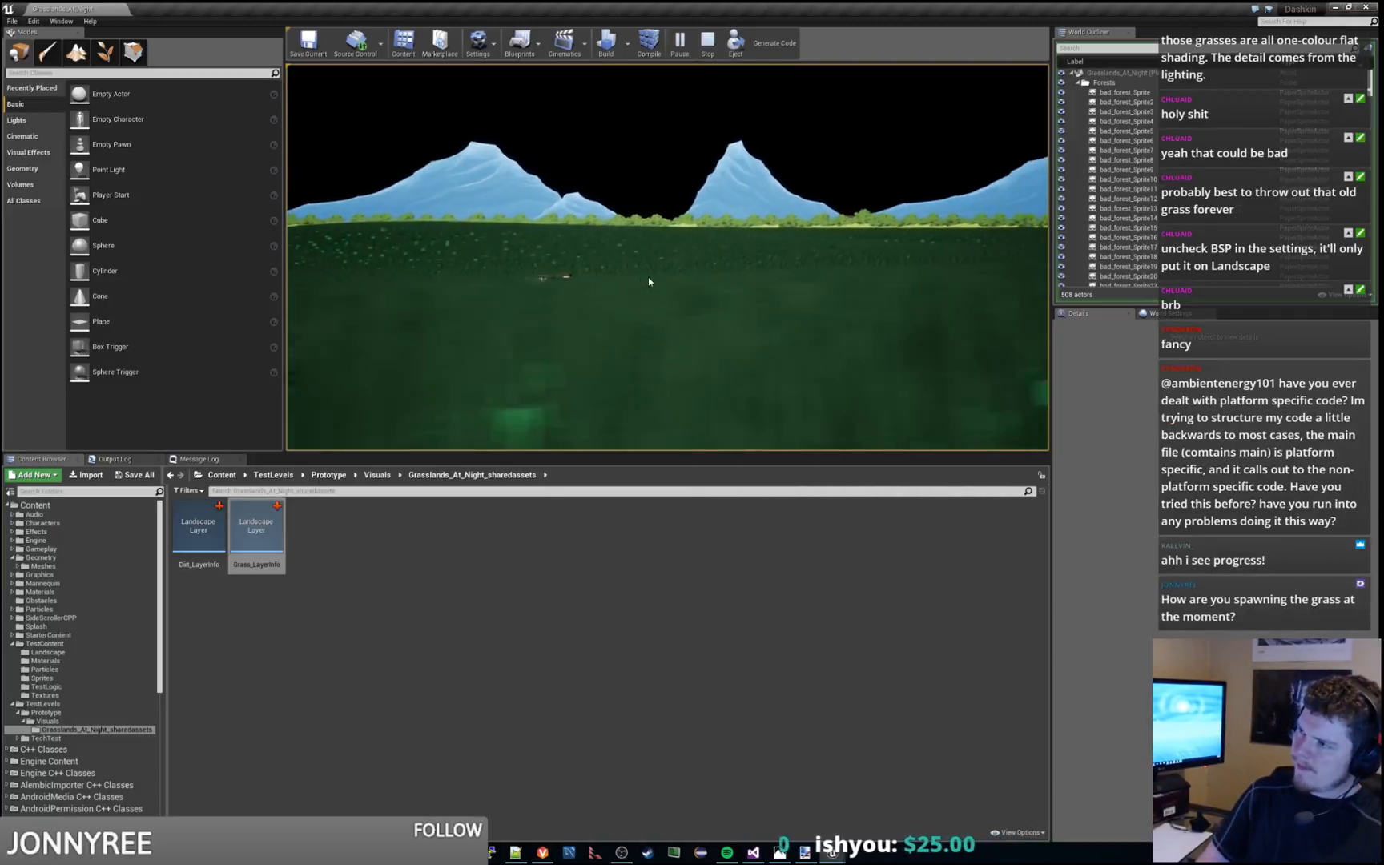
key("d")
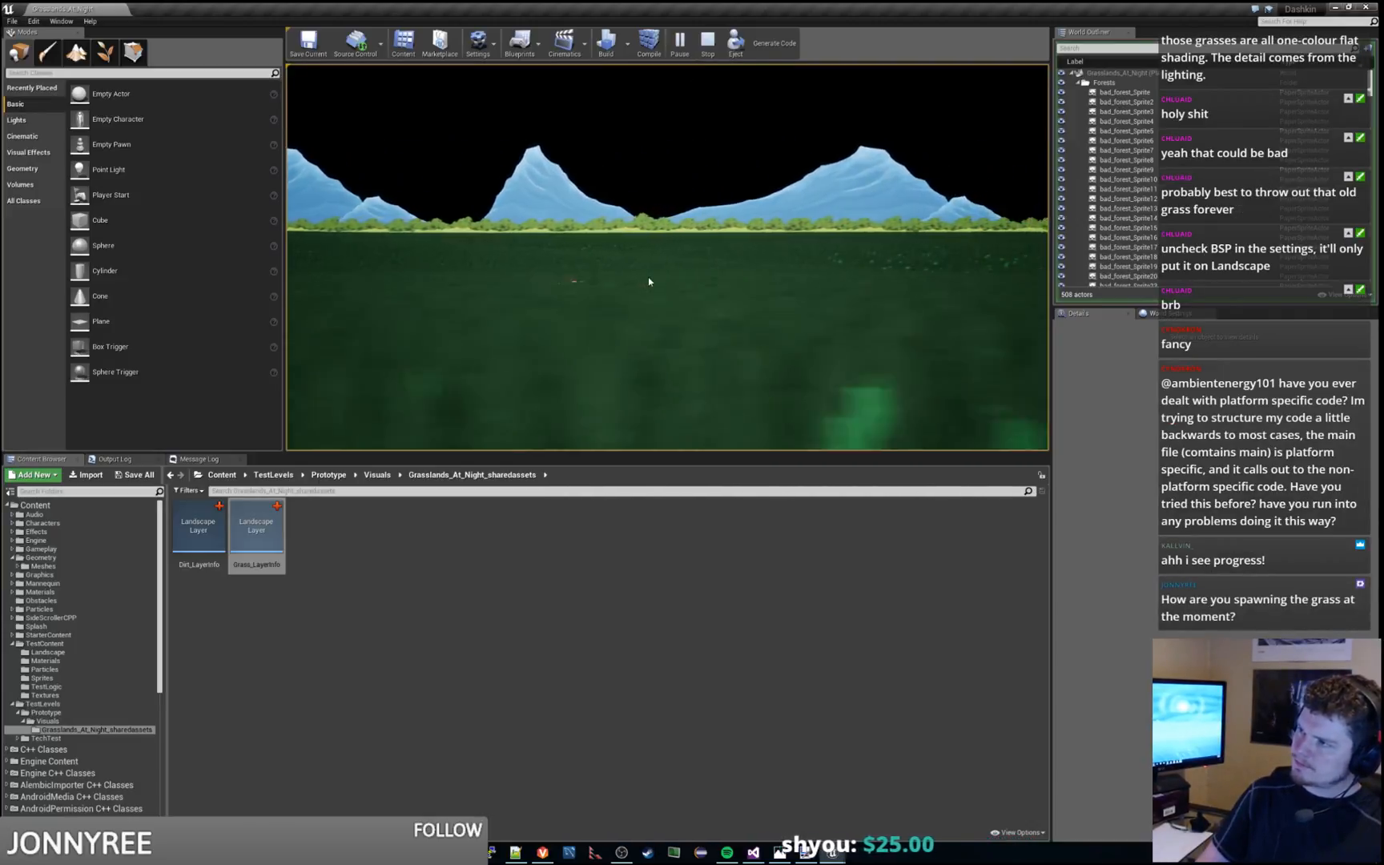
key("d")
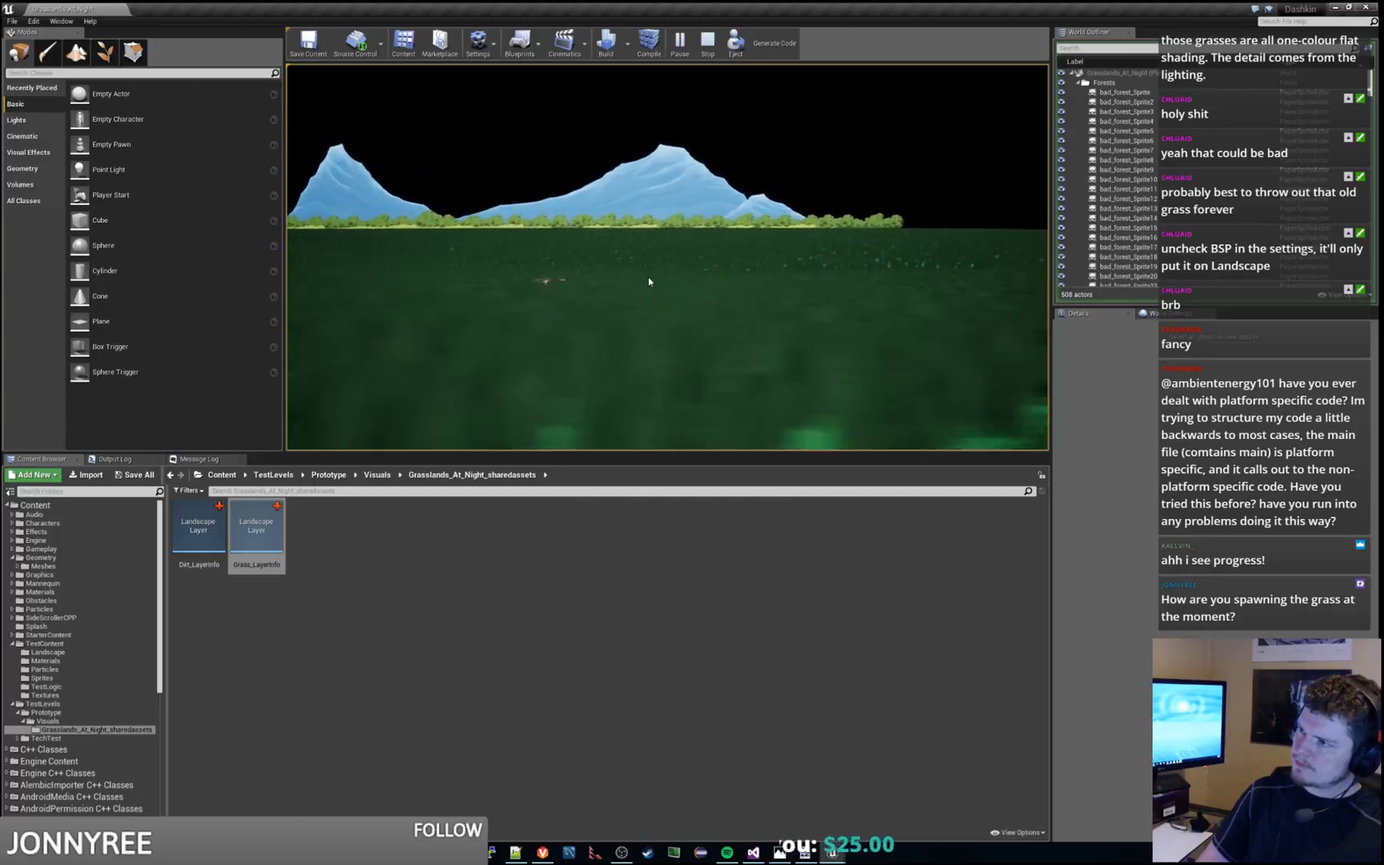
key("d")
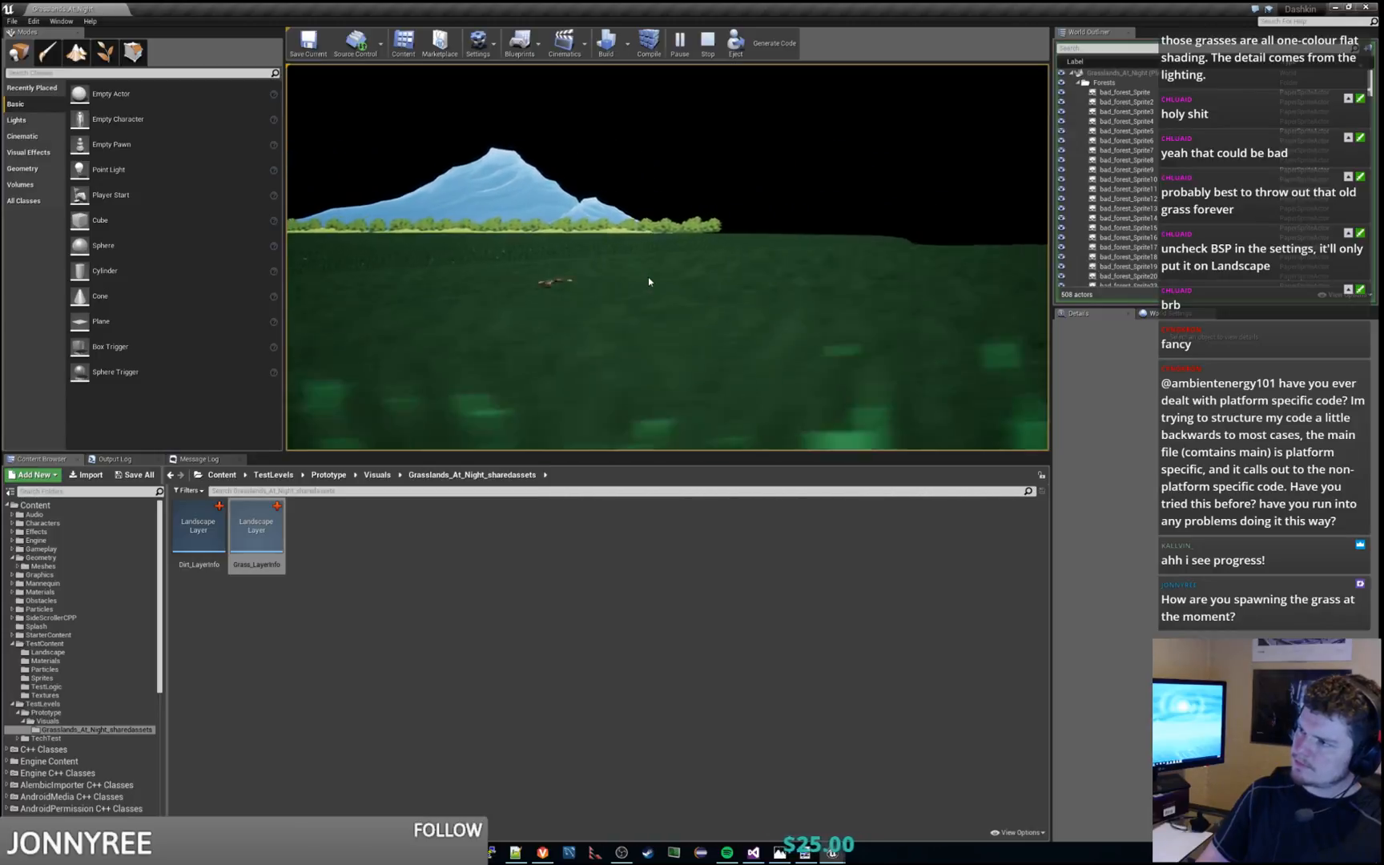
key("d")
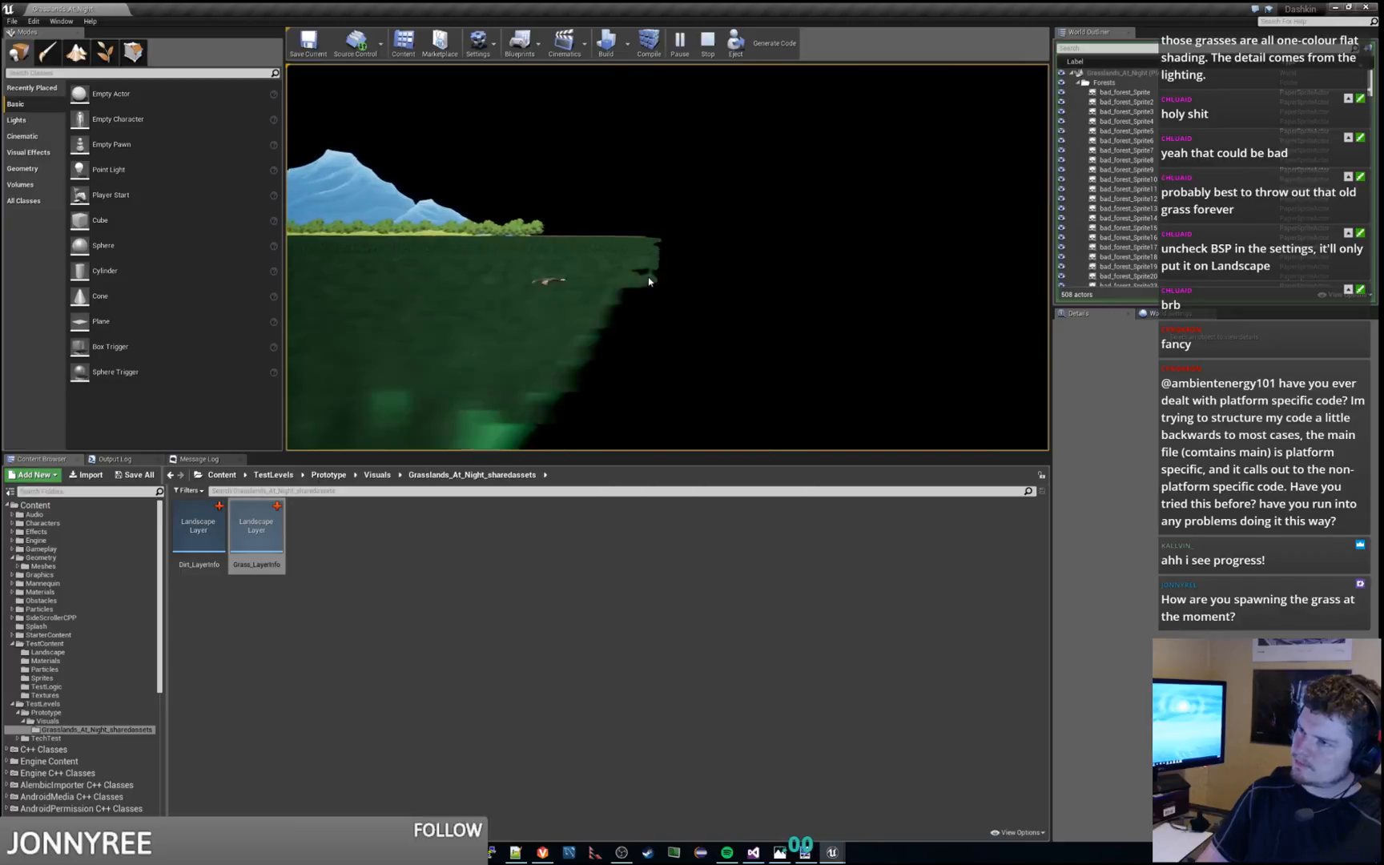
key("d")
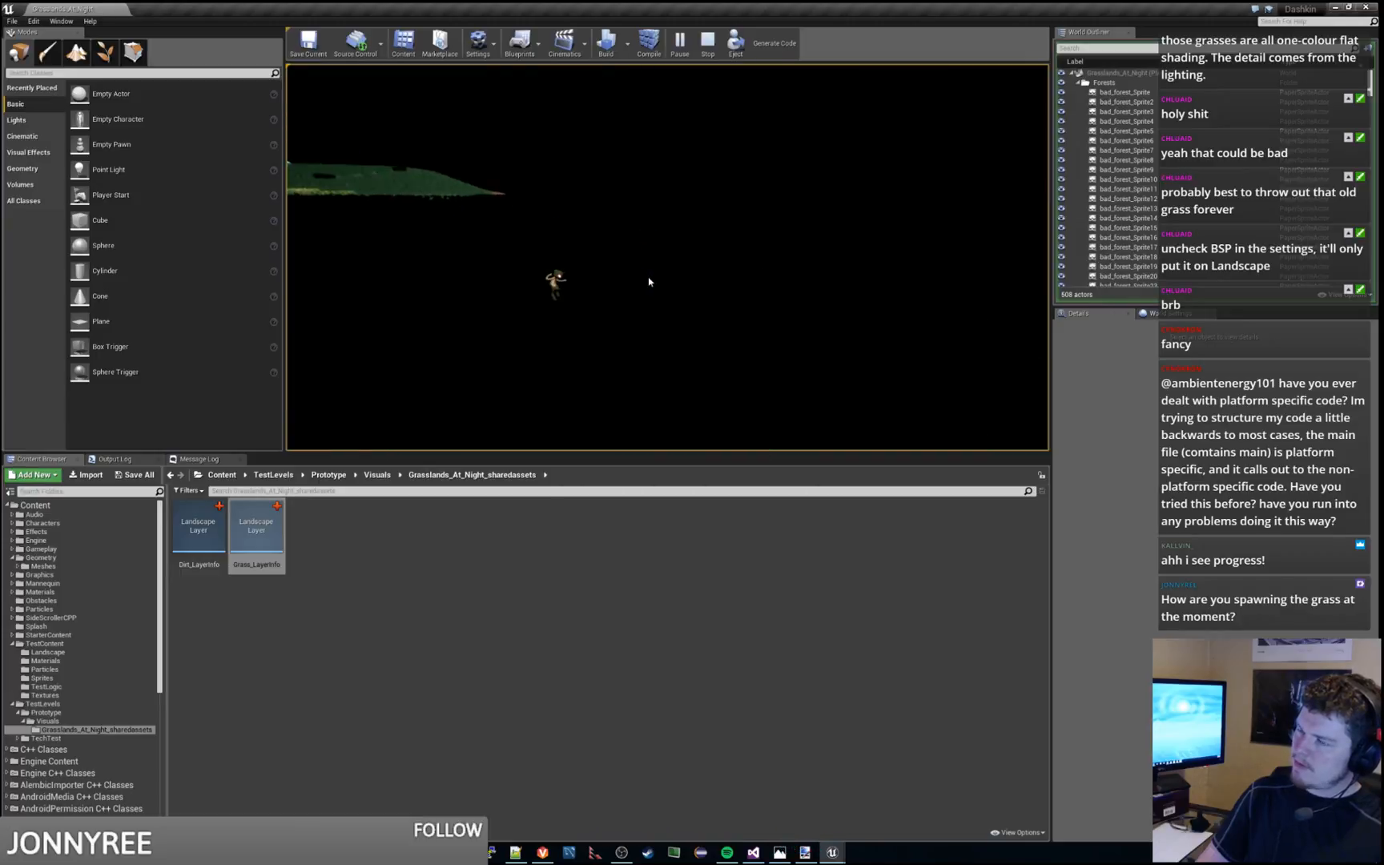
key("a")
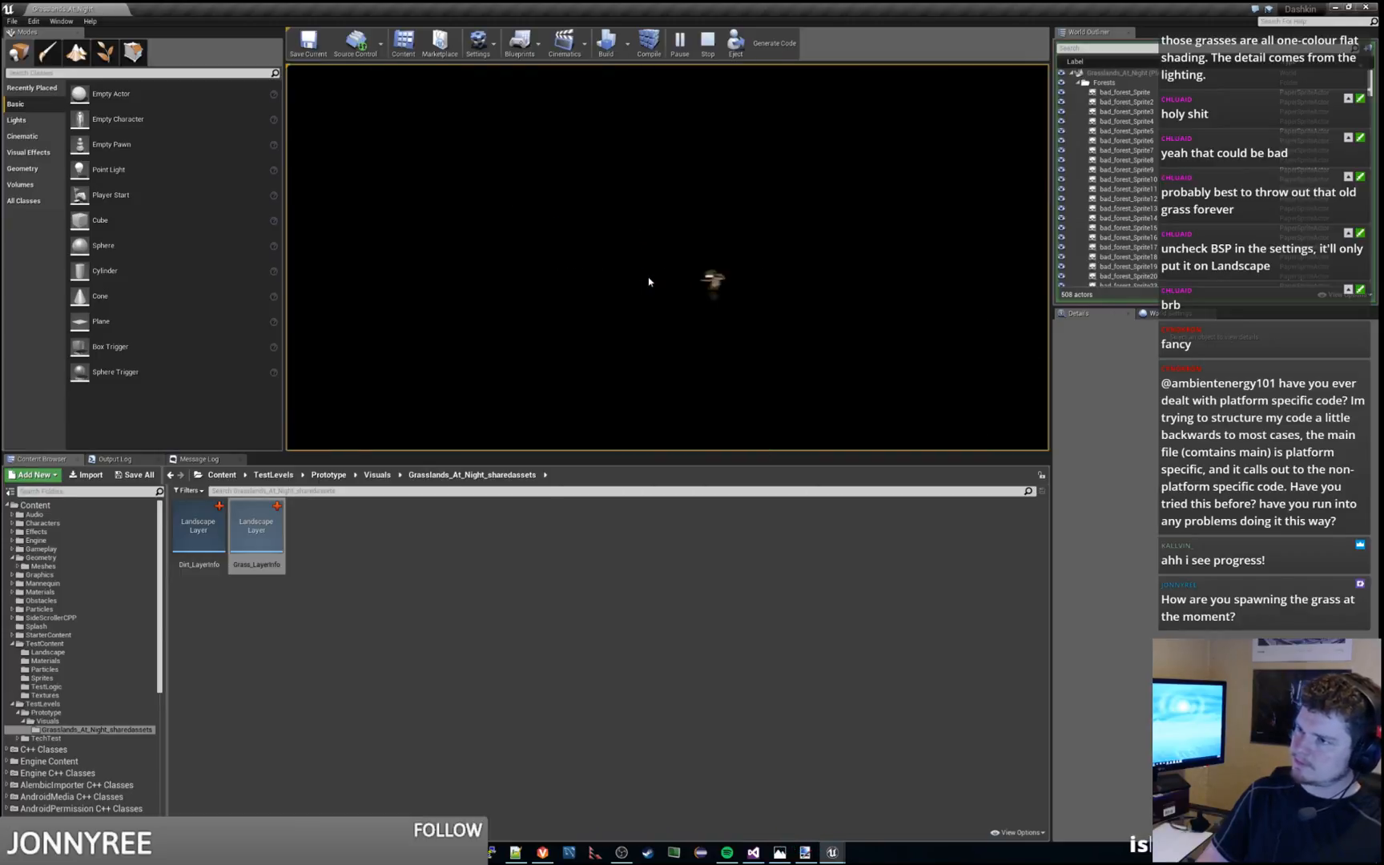
key("Escape")
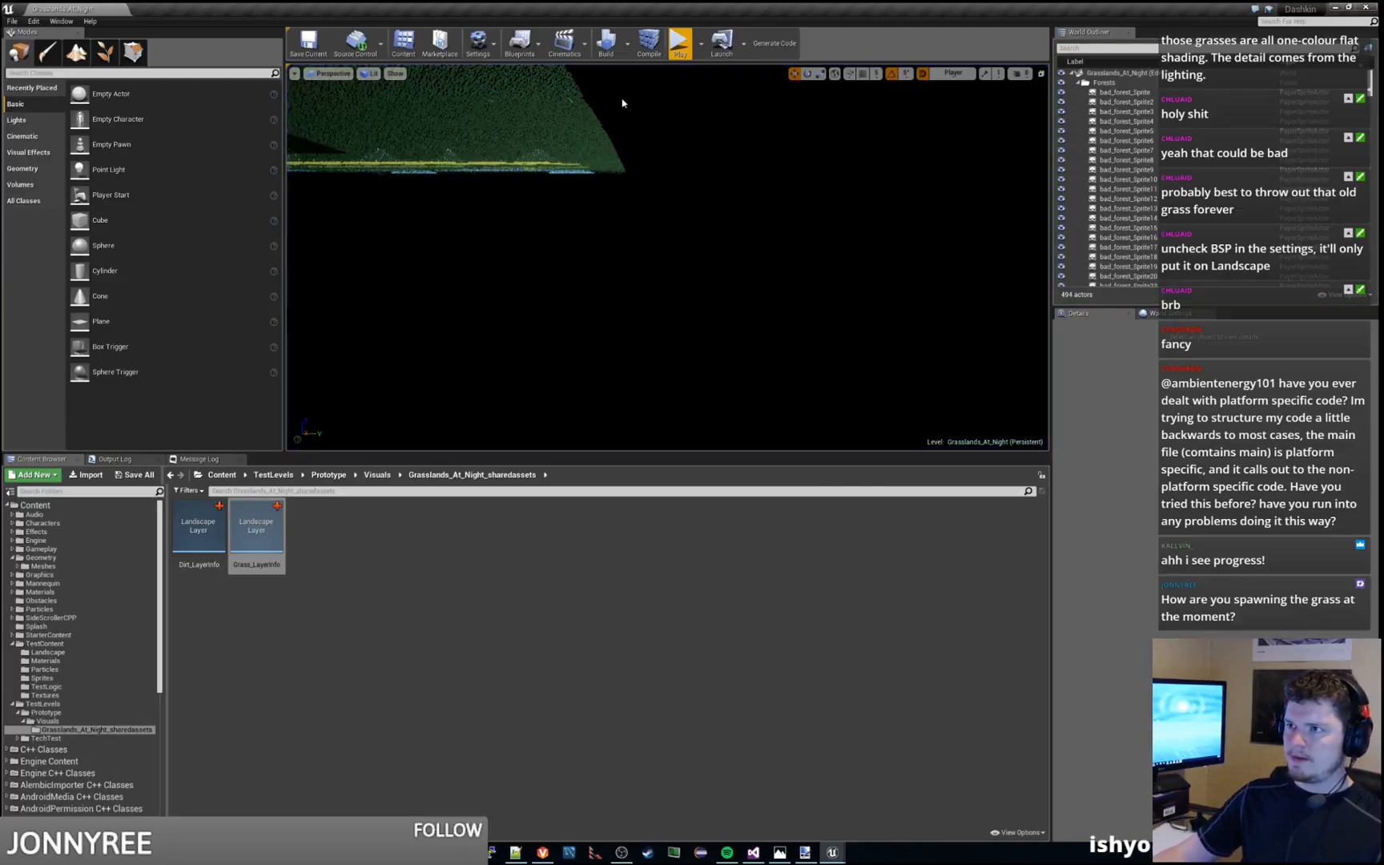
Playtest the level briefly to check how the grass renders around the character's platform, and stop the session
left_click(678, 42)
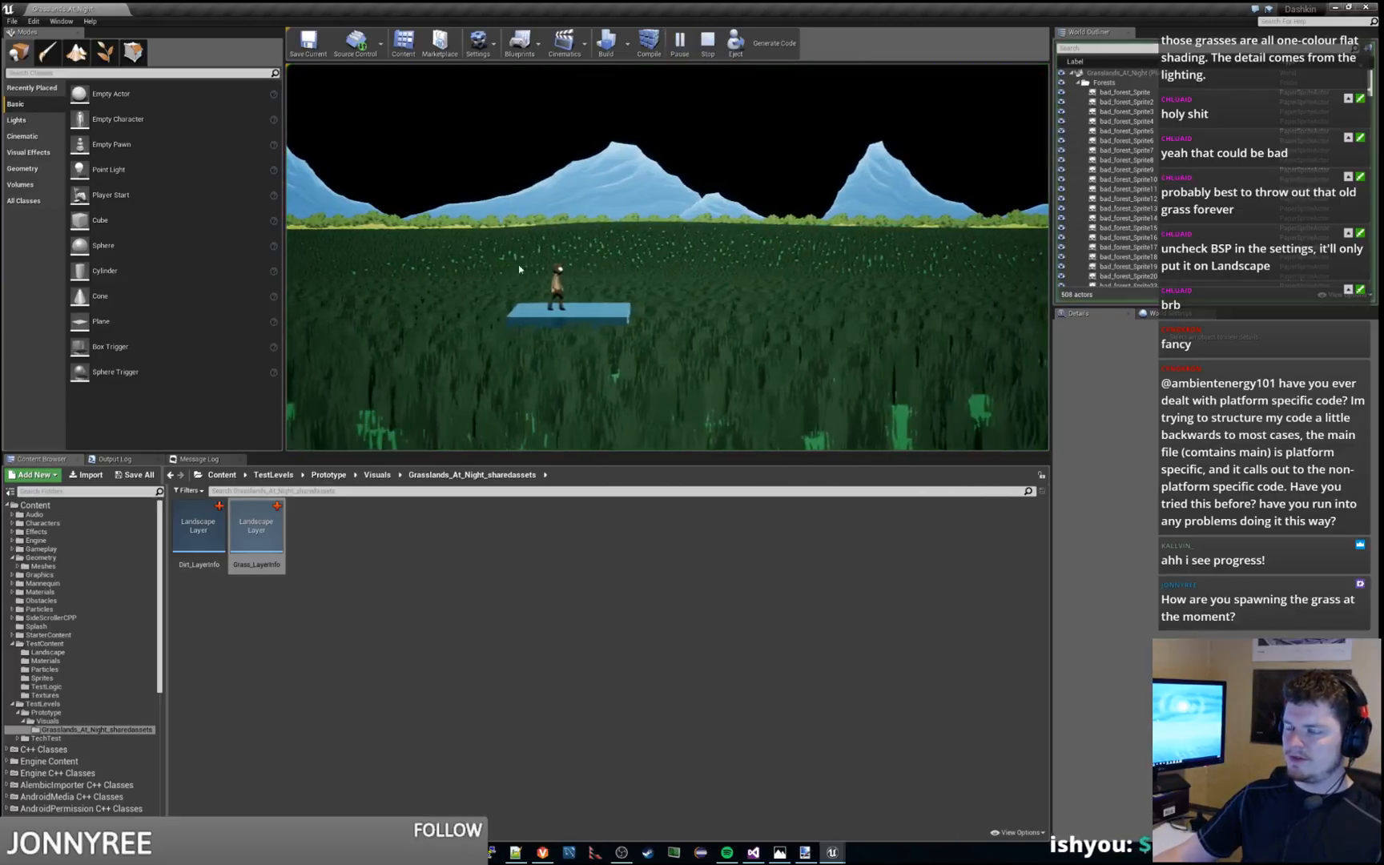
left_click(639, 286)
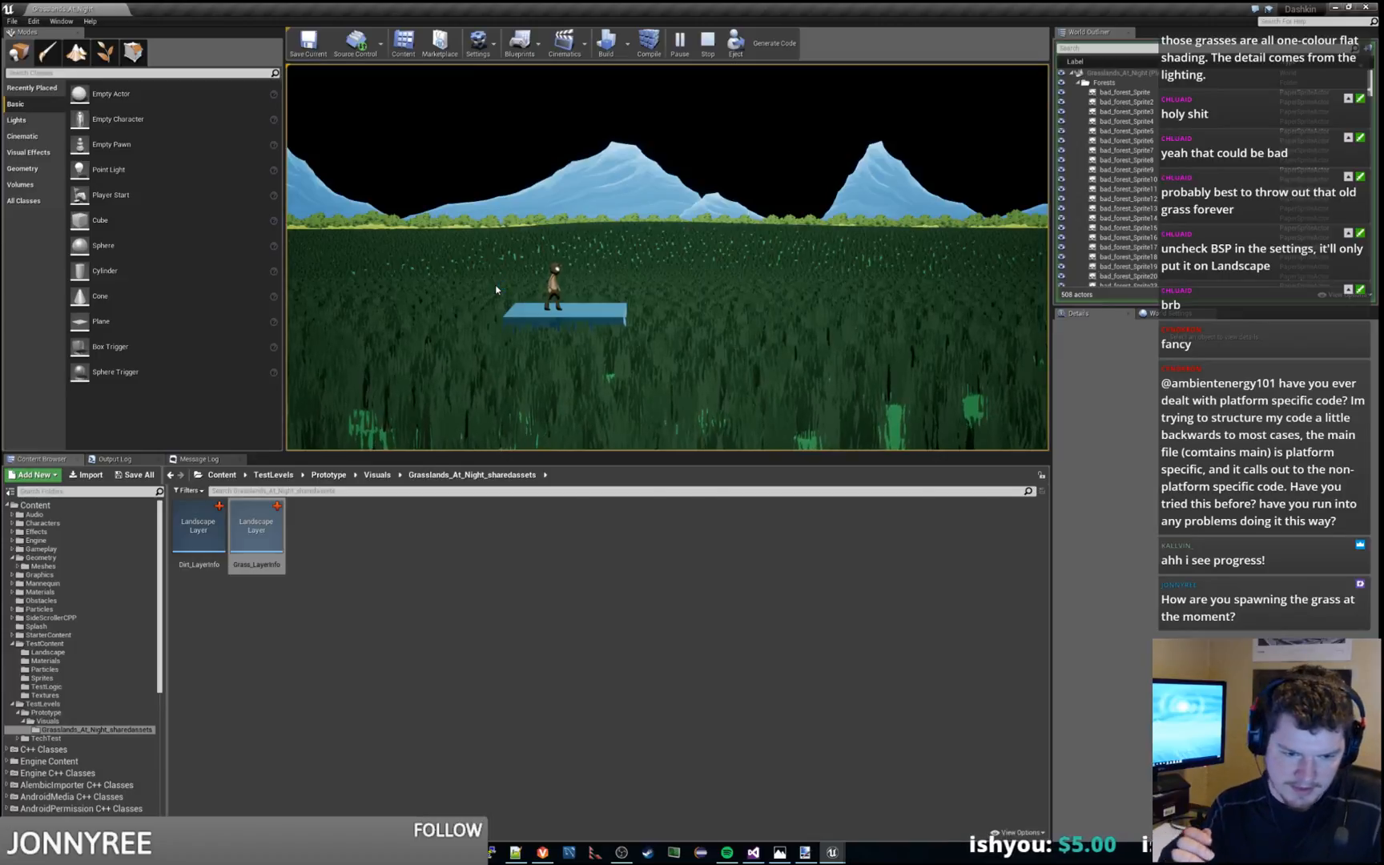
key("Escape")
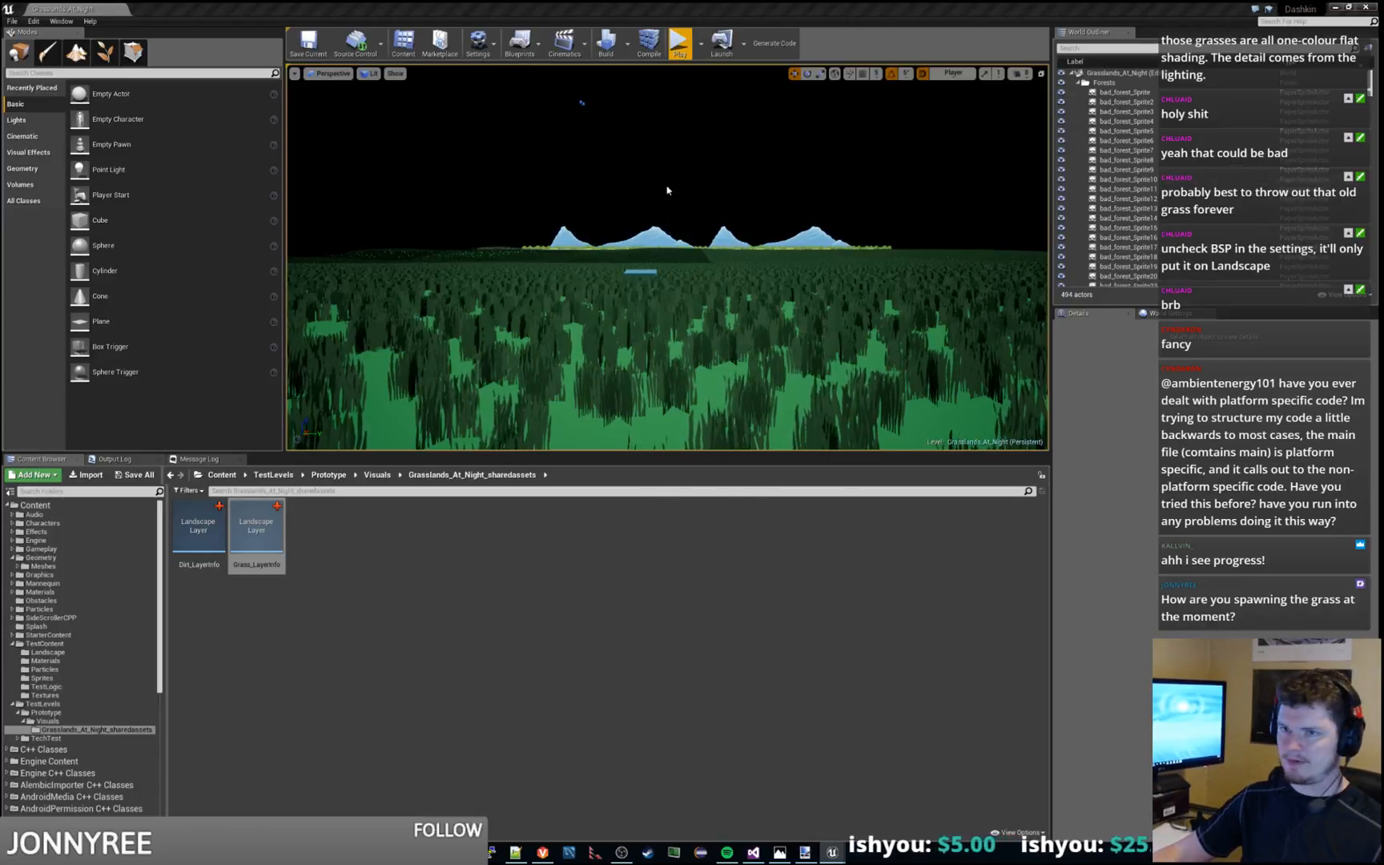
Switch to landscape painting with the Grass target layer active and survey the terrain's grass coverage
key("shift+4")
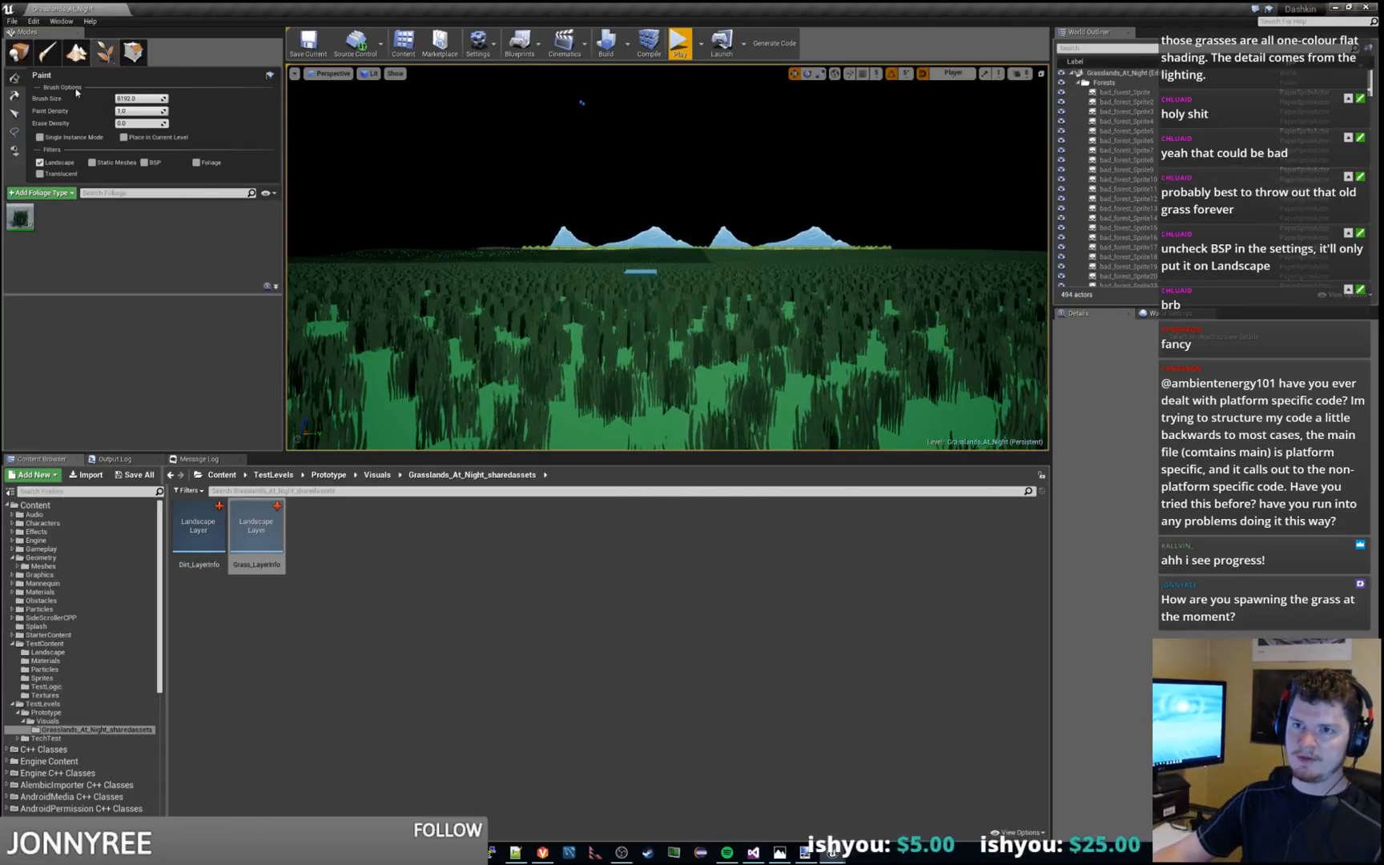
left_click(76, 52)
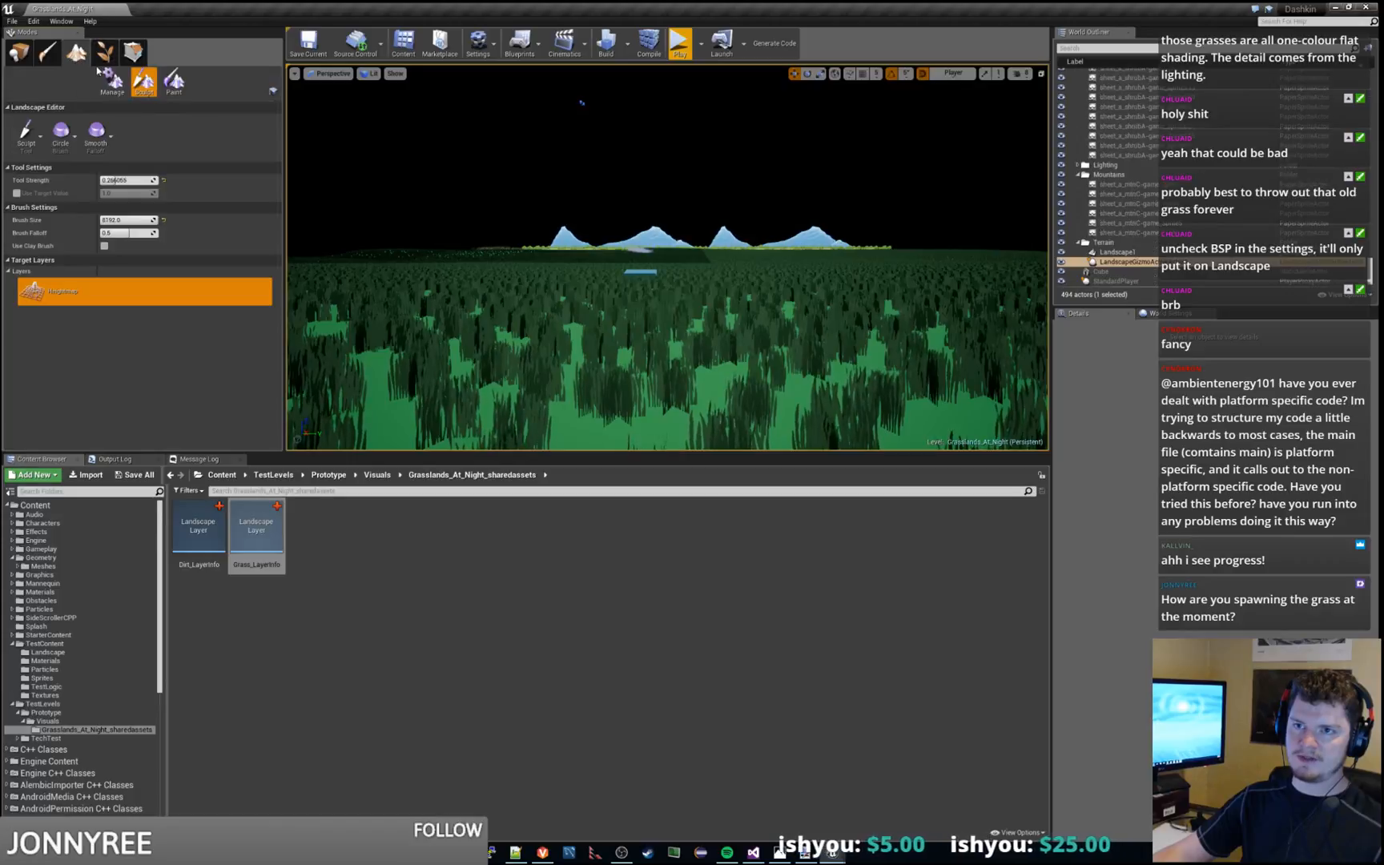
left_click(174, 81)
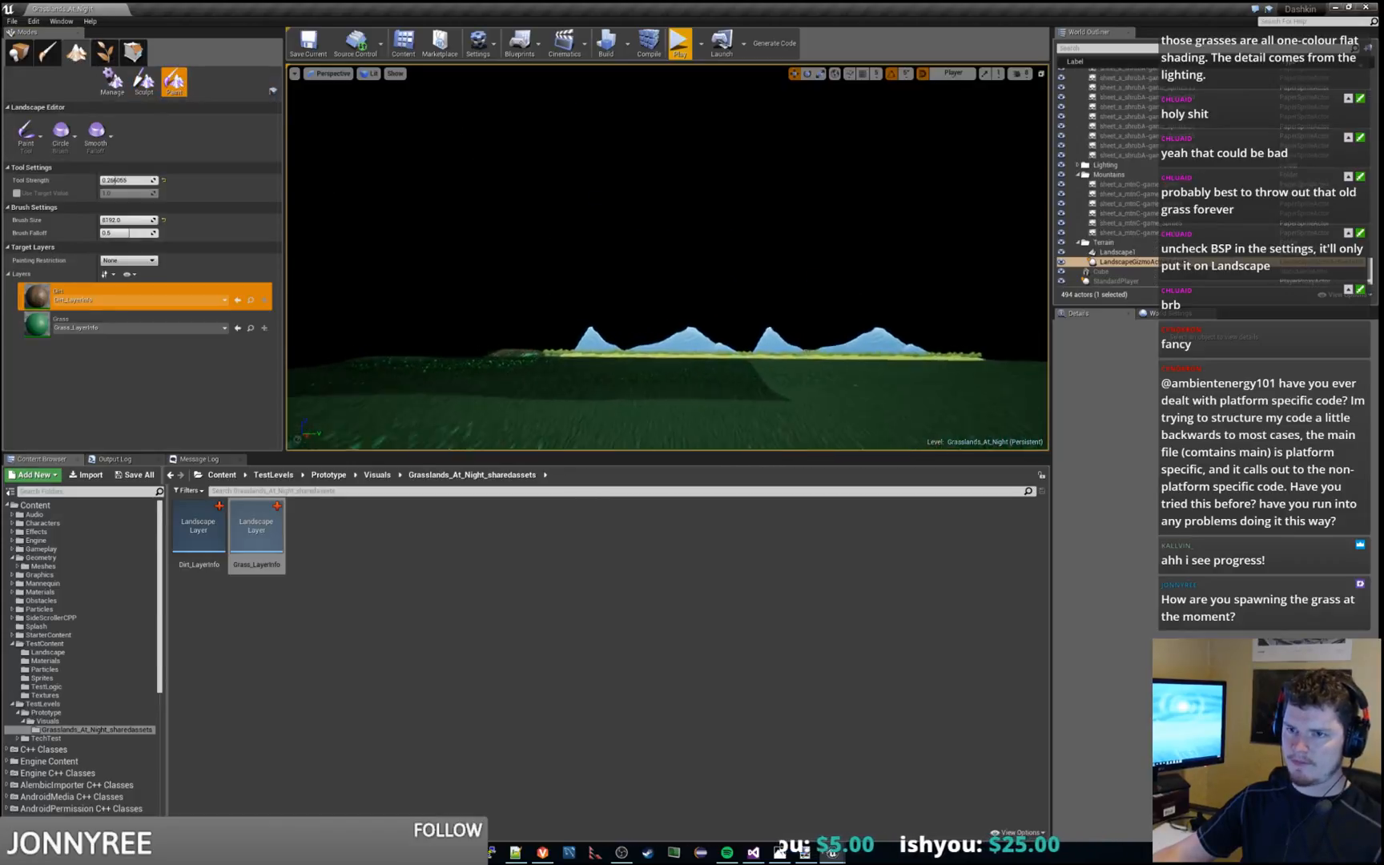
key("s")
mouse_move(668, 258)
right_mouse_down()
mouse_move(641, 344)
mouse_move(625, 349)
mouse_move(609, 327)
right_mouse_up()
left_click(35, 328)
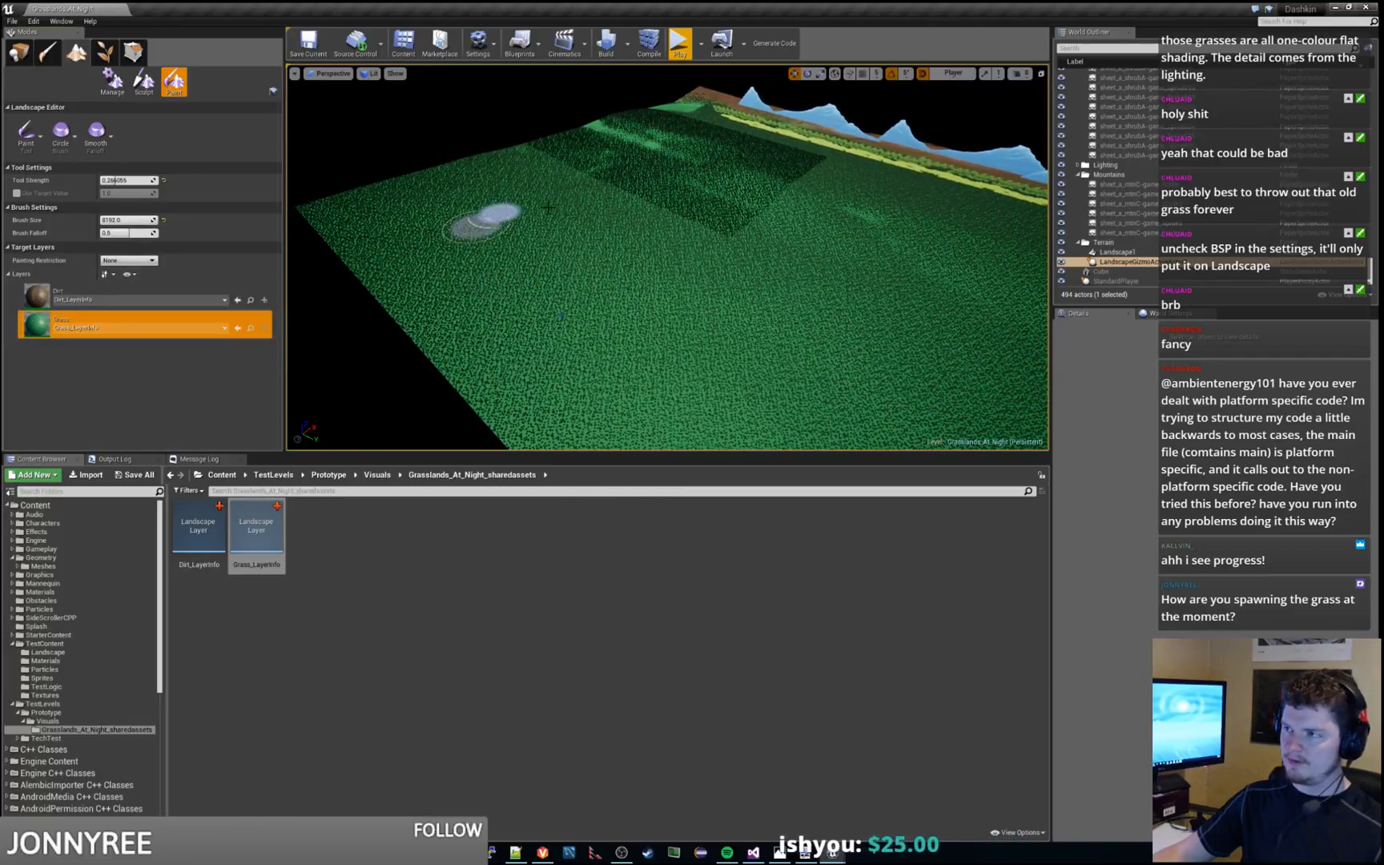
right_click_drag(710, 223, 798, 218)
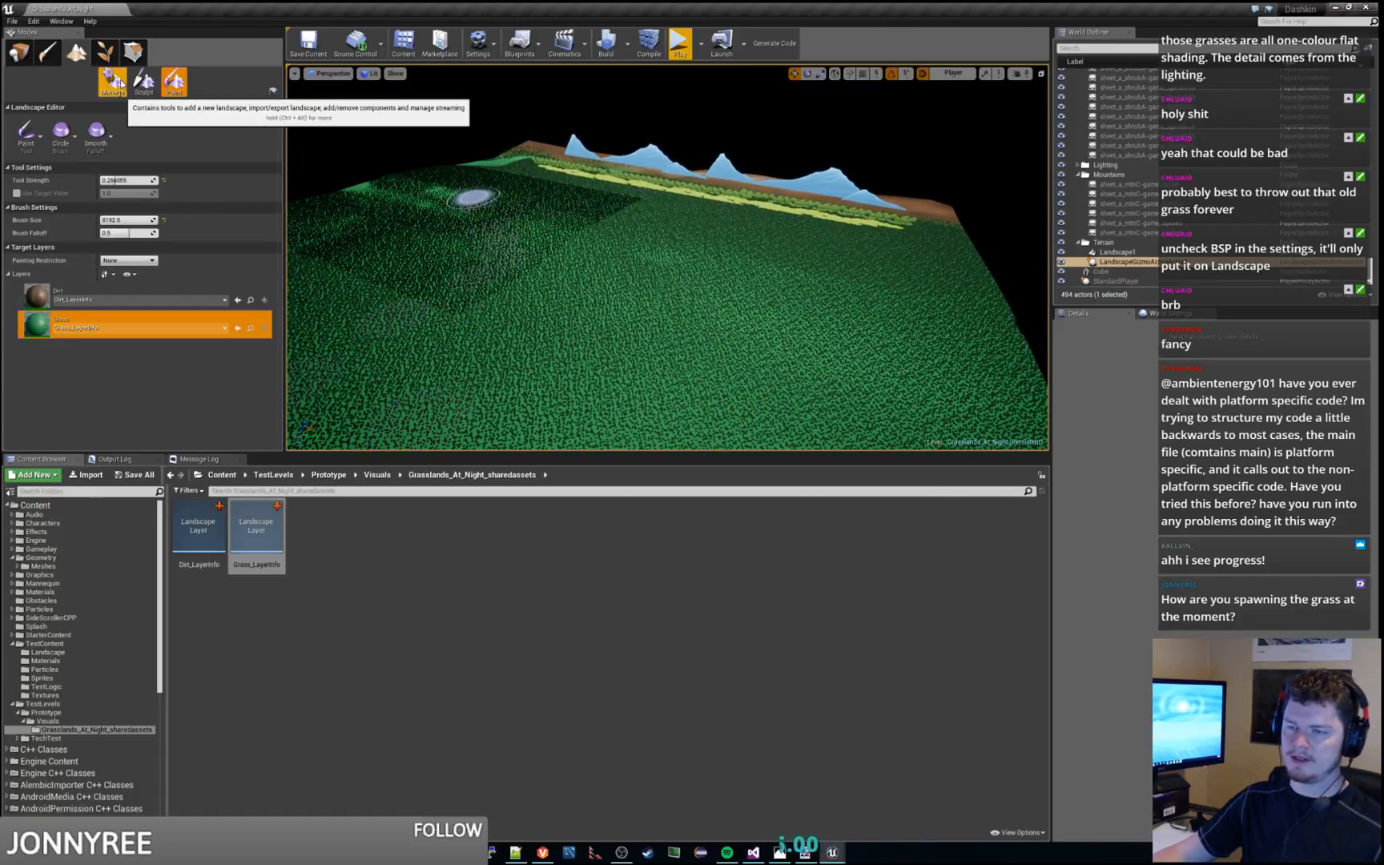
Locate the Grass and Dirt target layers' layer info assets in the project content
left_click(37, 296)
left_click(38, 326)
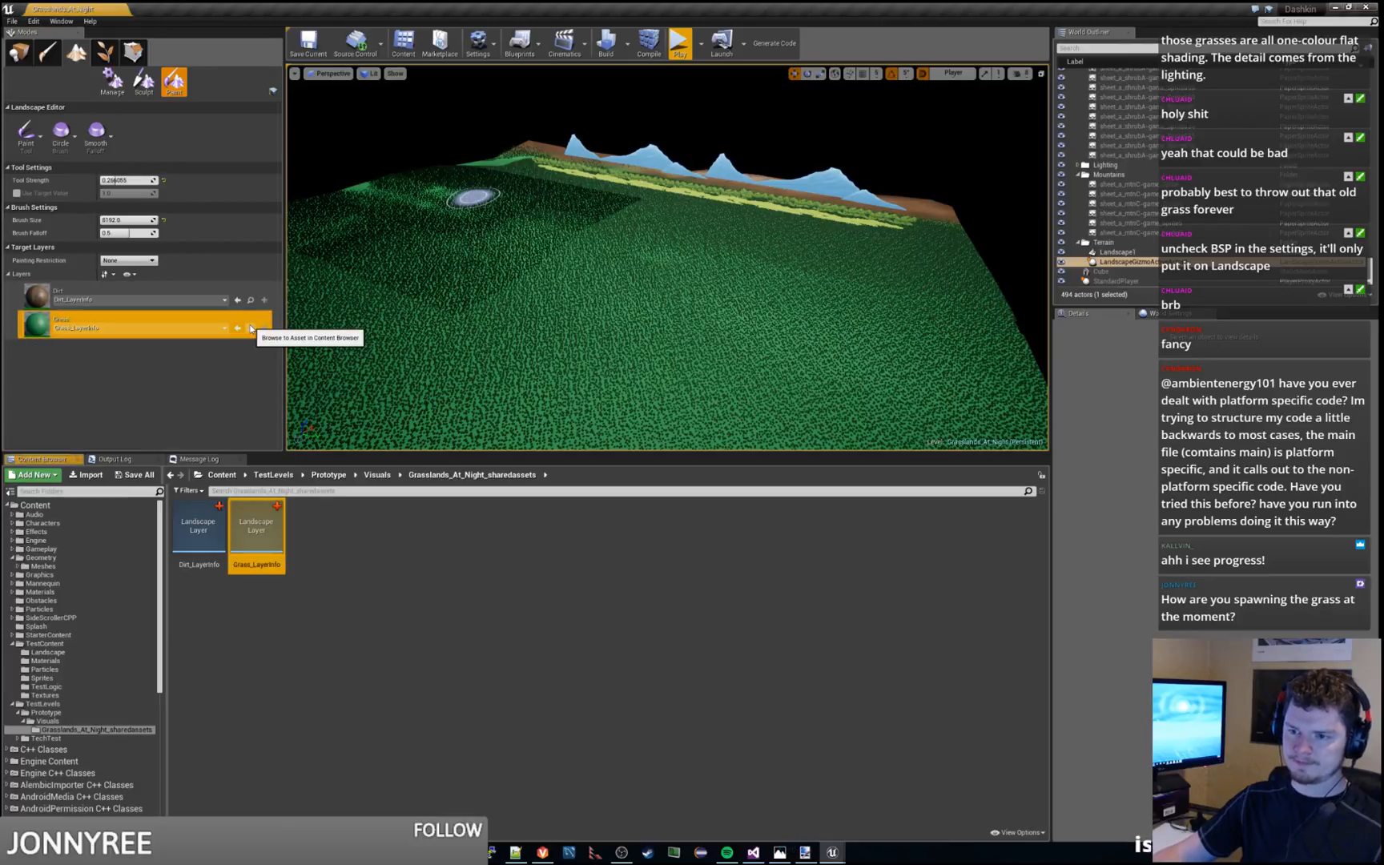
left_click(251, 300)
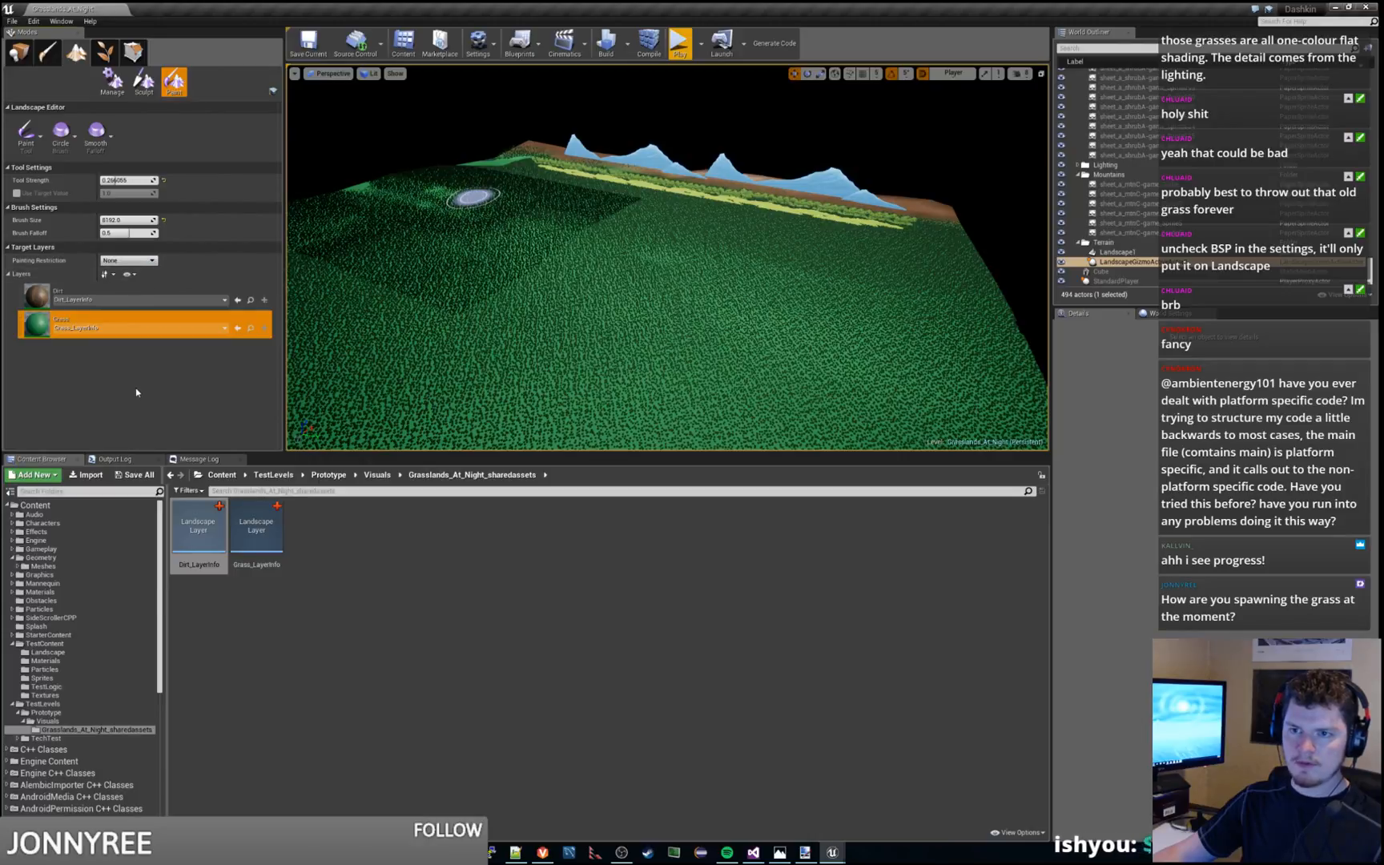
Open Test_Grass_Material from the TestContent/Landscape folder with its whole node graph in view
left_click(57, 655)
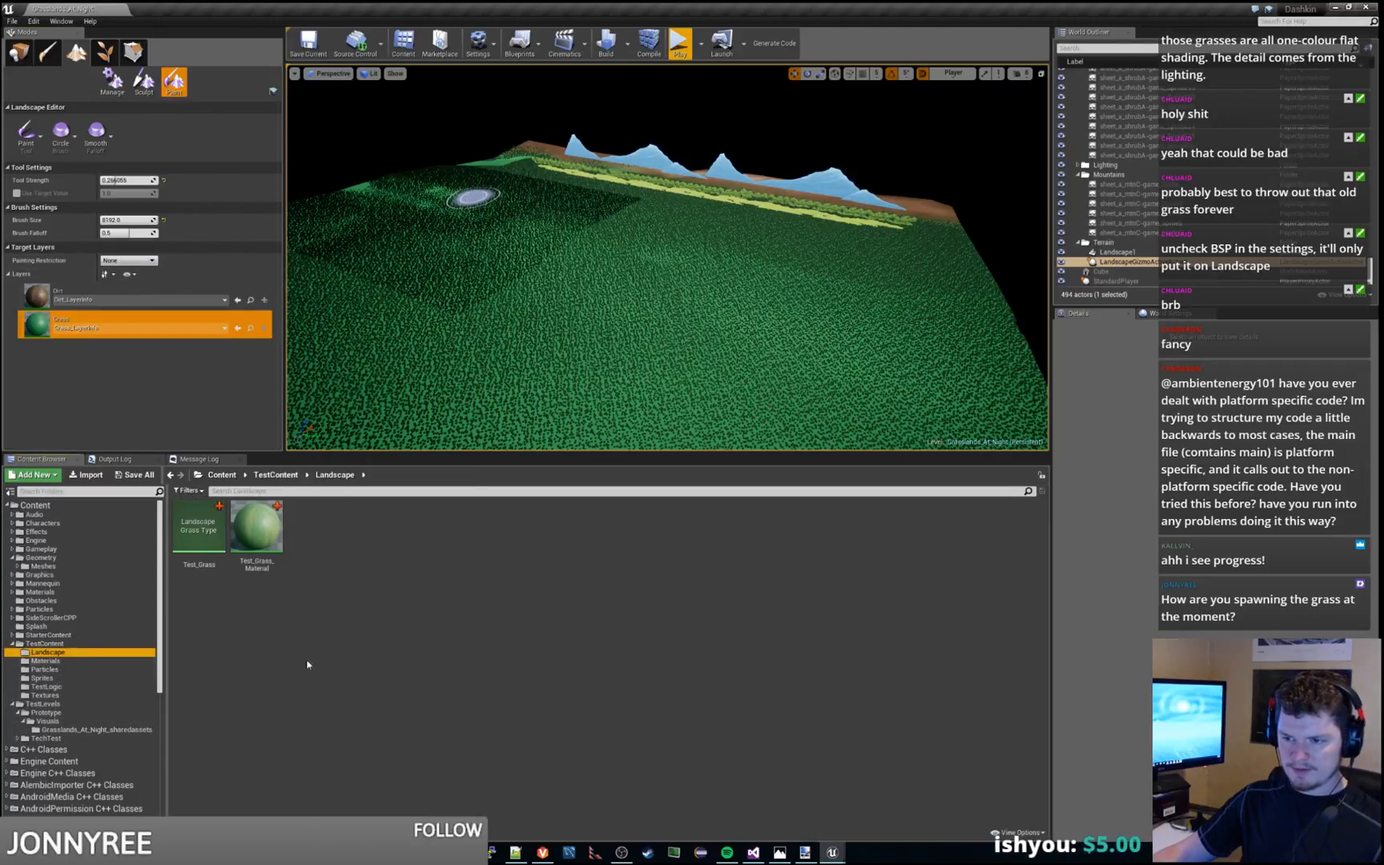
left_click(178, 538)
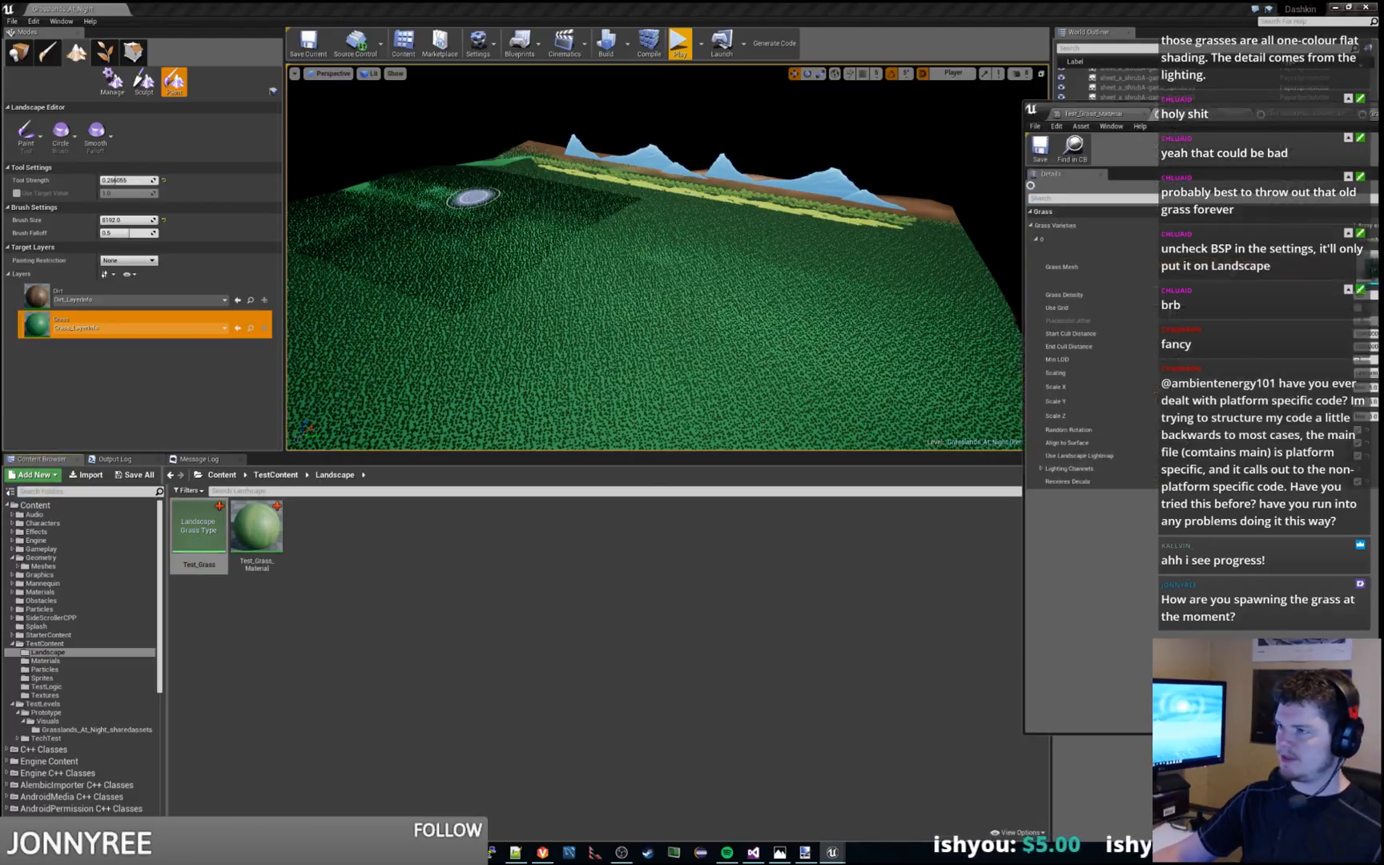
double_click(257, 528)
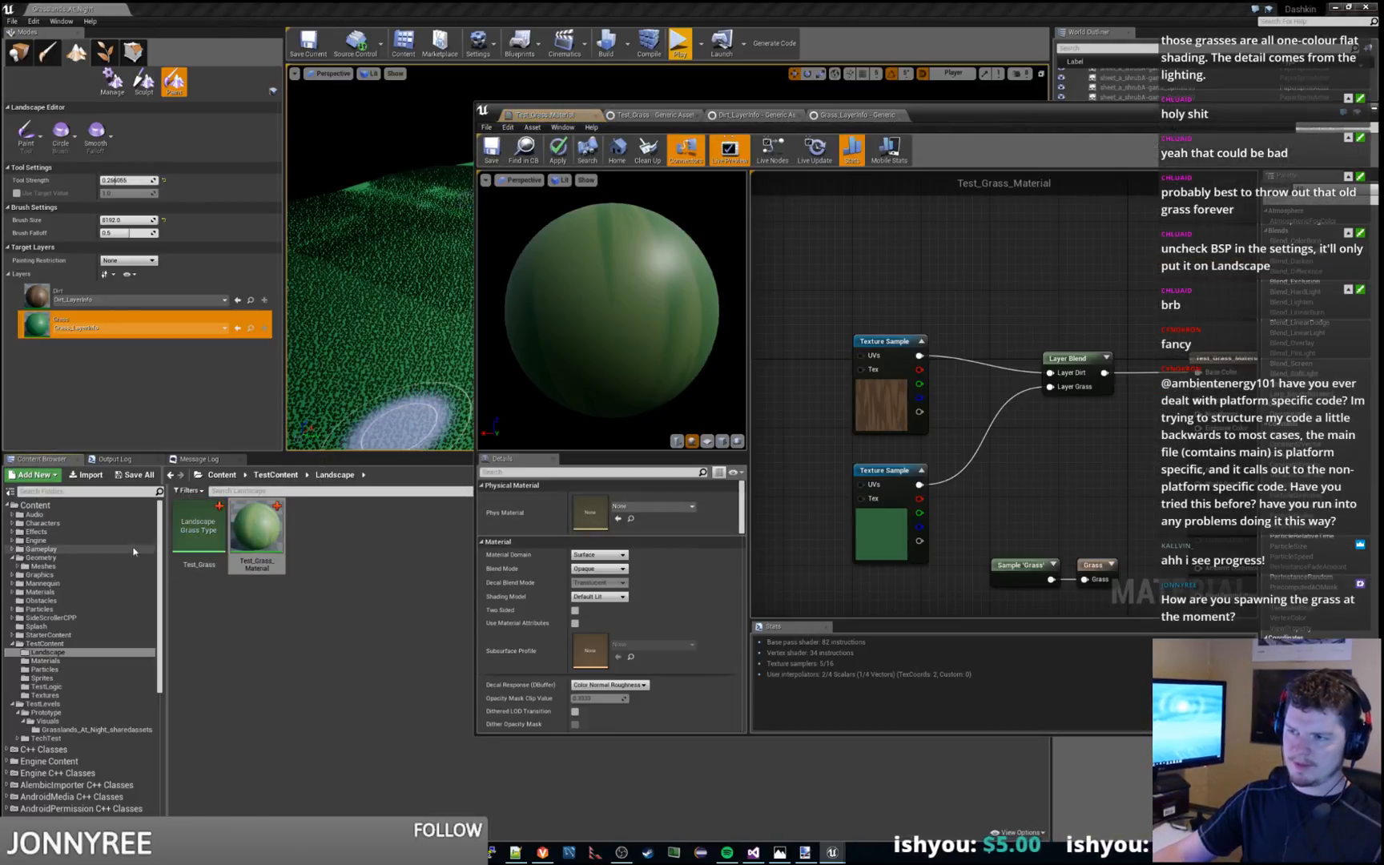
left_click_drag(1023, 122, 682, 68)
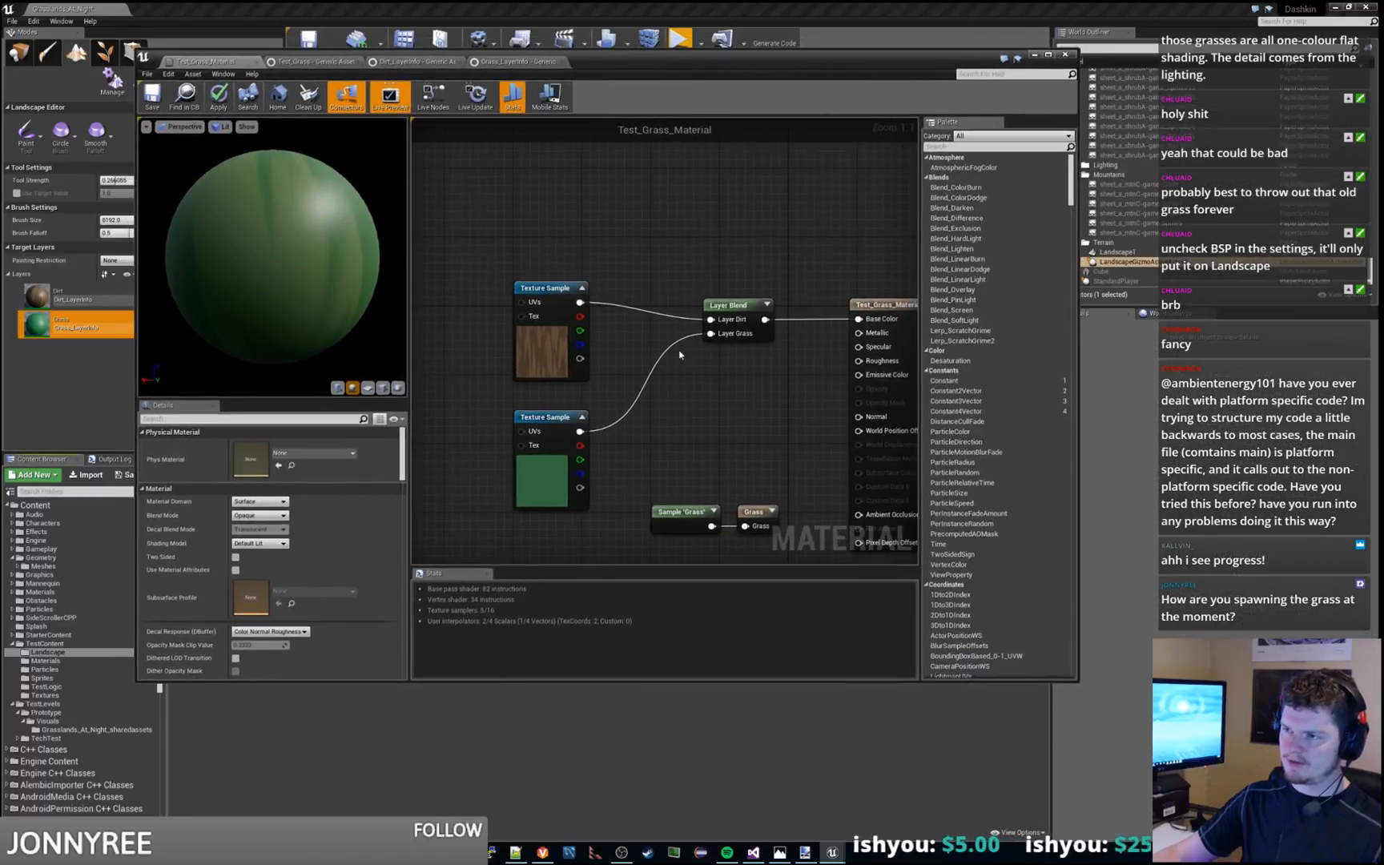
right_click_drag(690, 349, 493, 190)
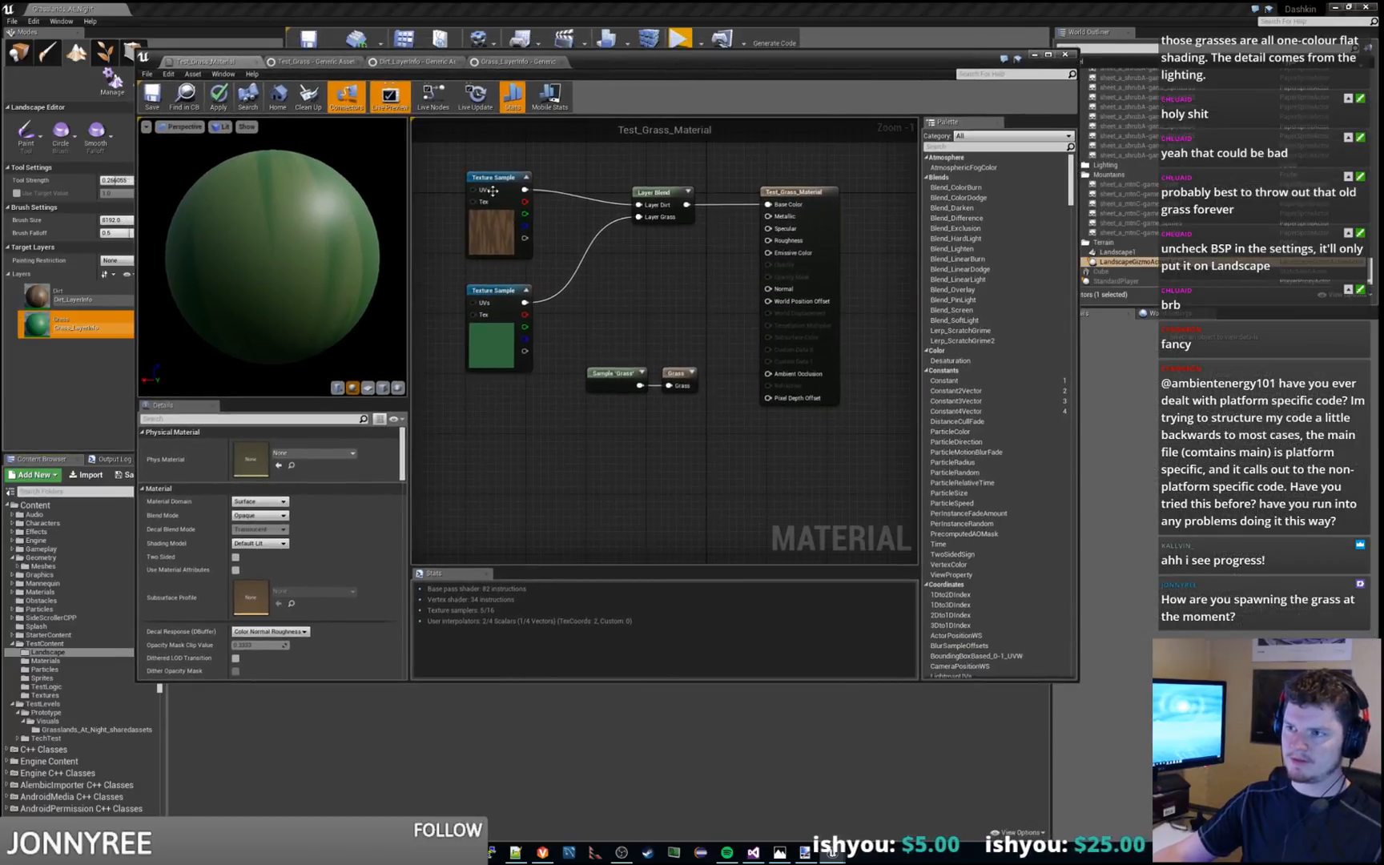
Inspect the material's Layer Blend, Sample 'Grass' and Grass output node settings, and move the material editor out of the way
left_click(669, 195)
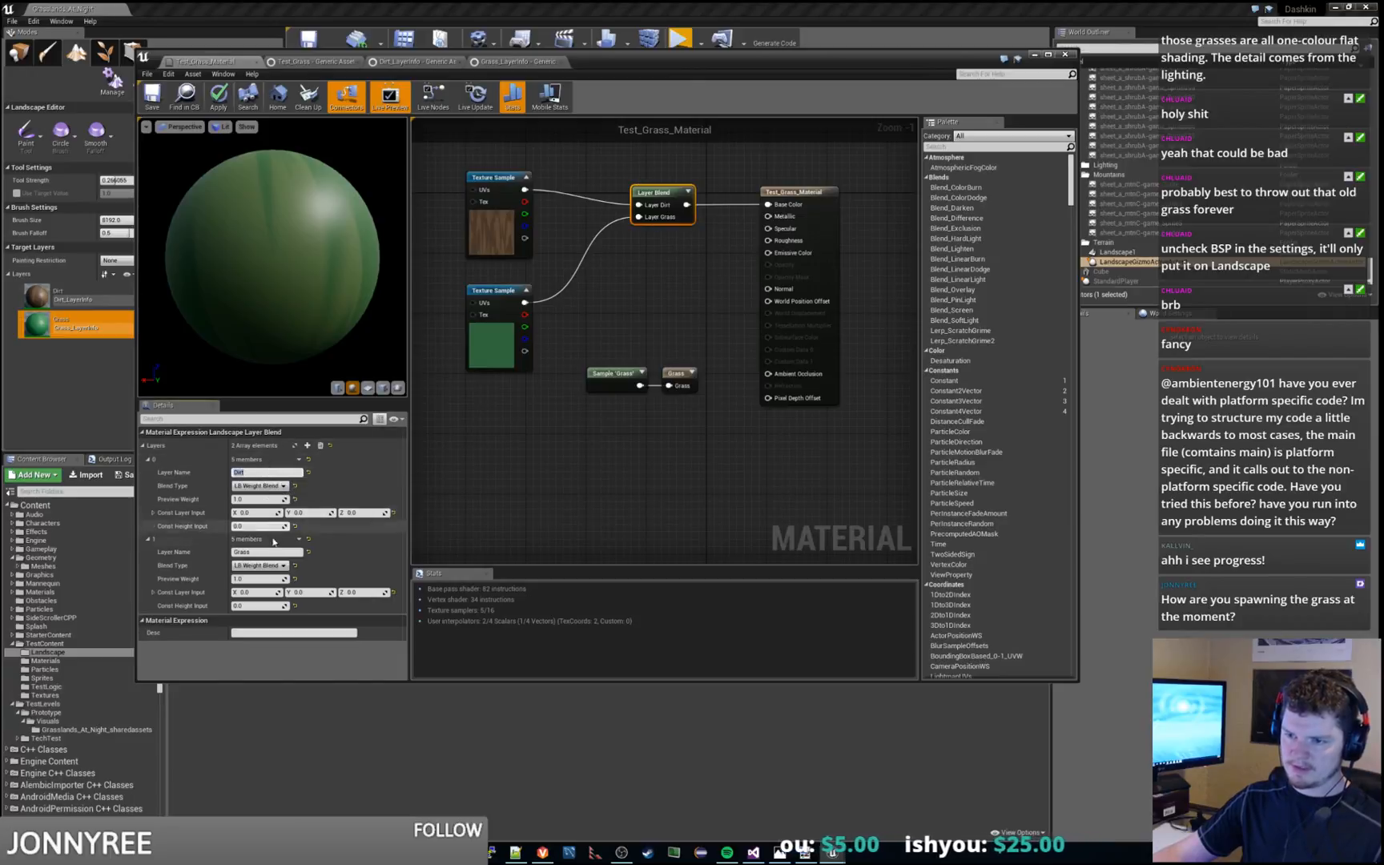
left_click(682, 438)
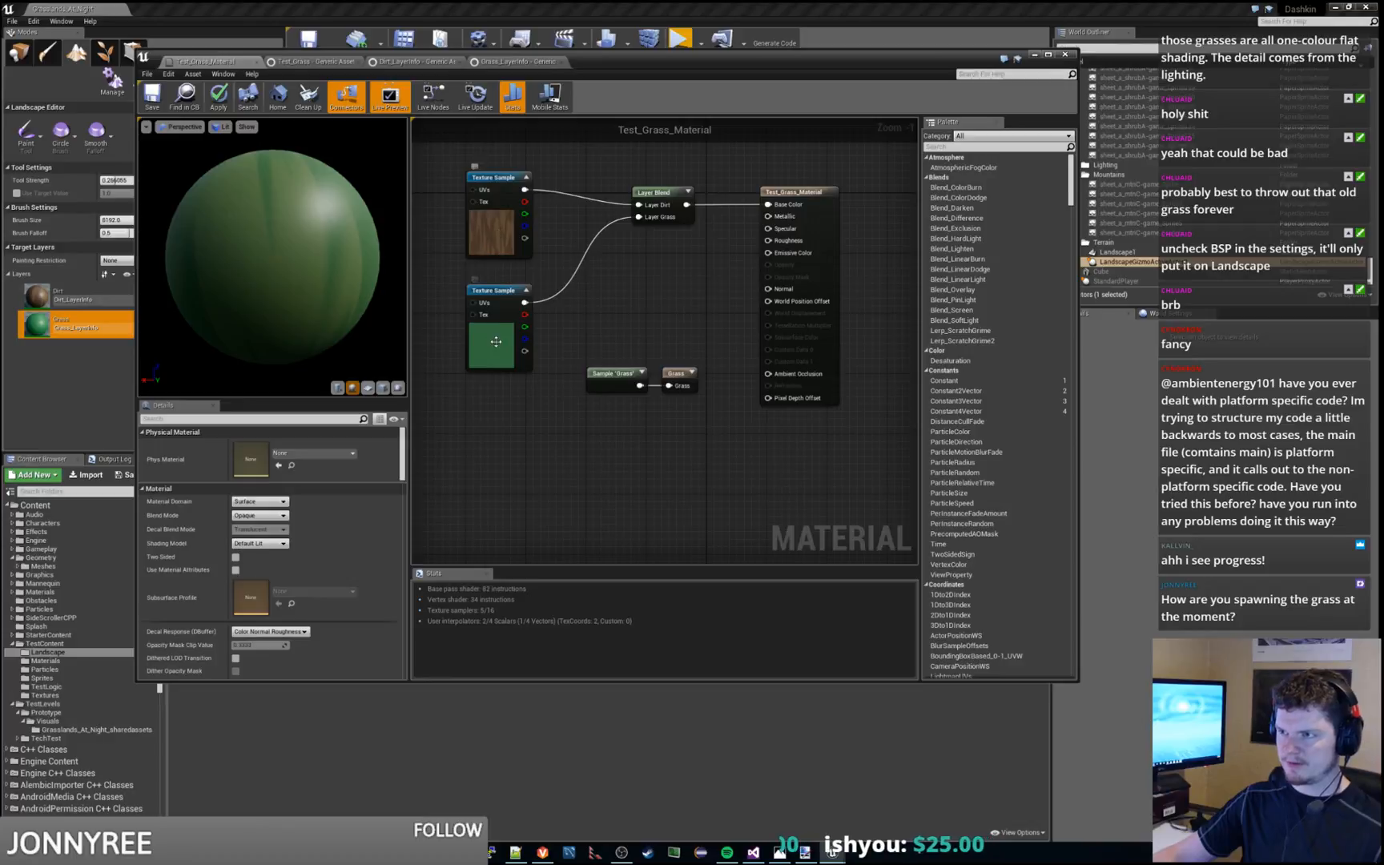
left_click(617, 376)
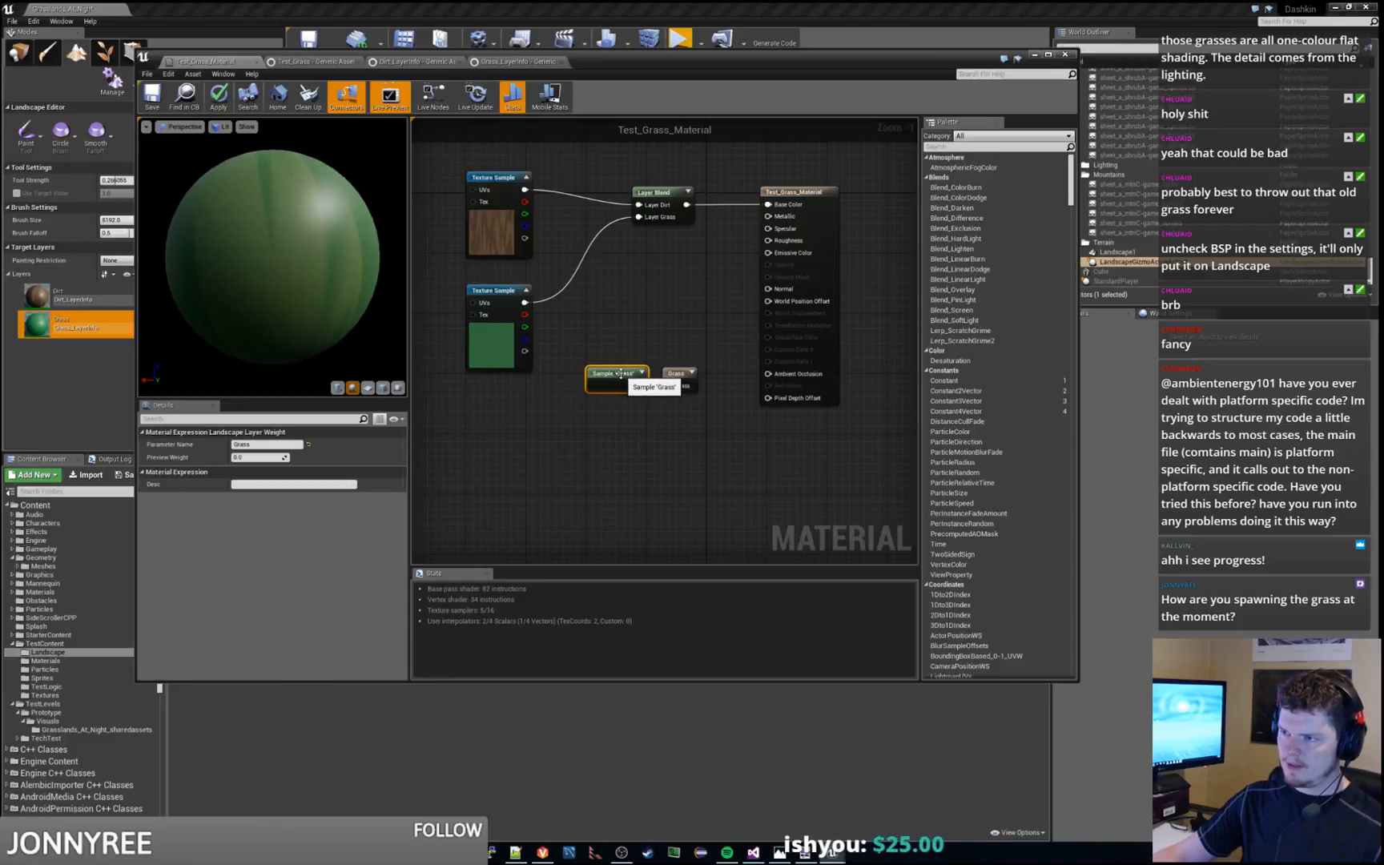
left_click(677, 376)
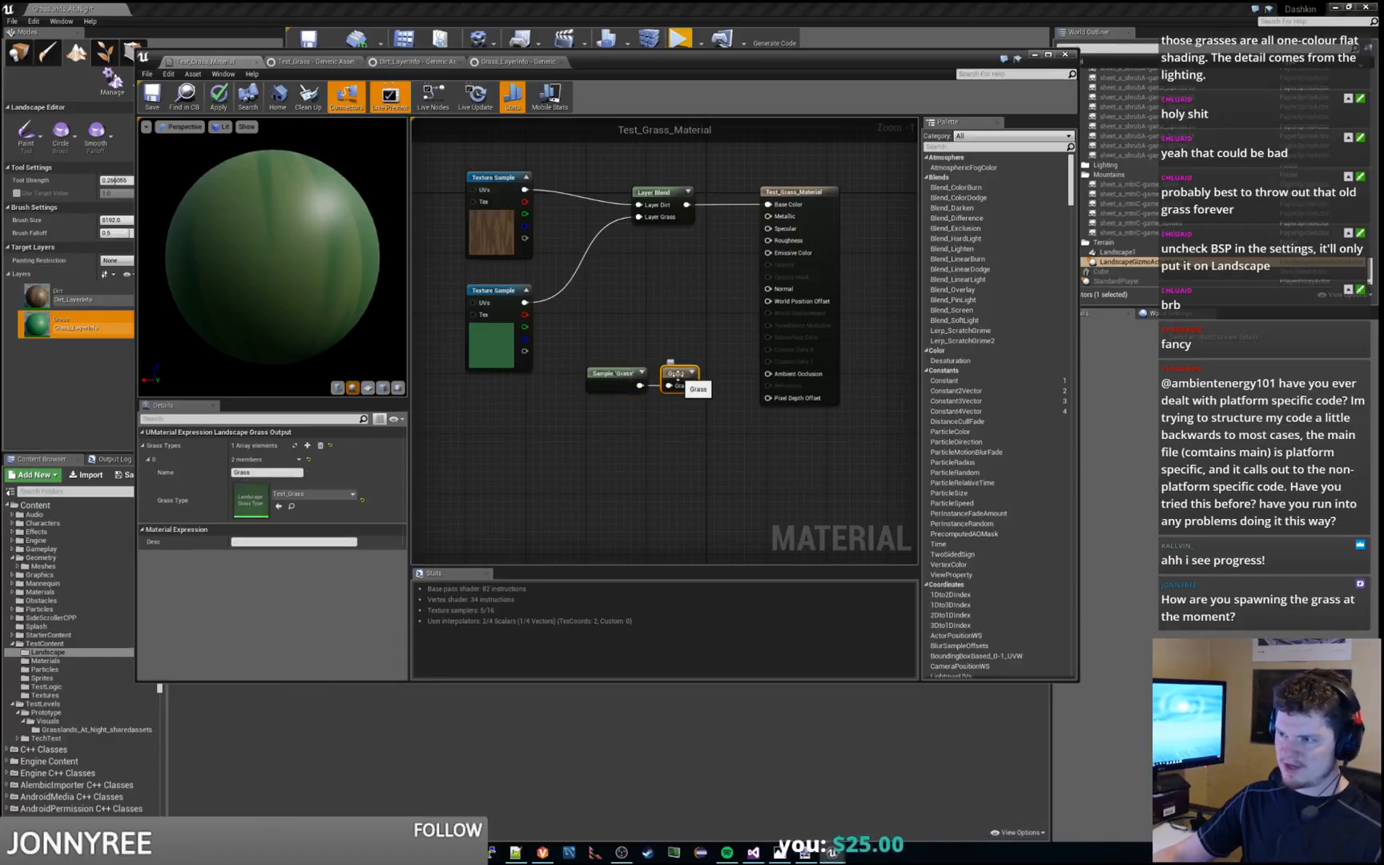
left_click_drag(639, 385, 670, 384)
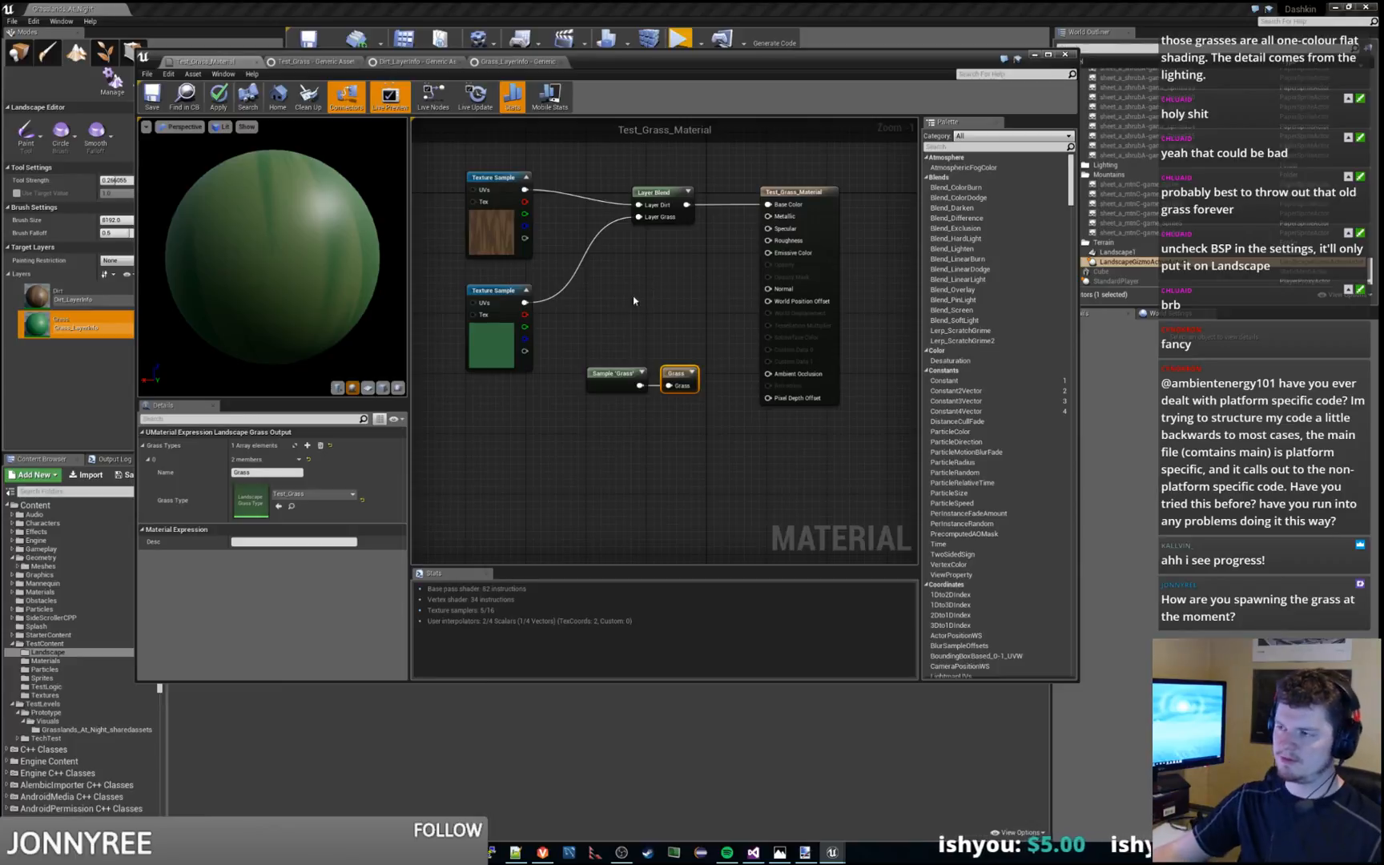
left_click_drag(642, 64, 1383, 116)
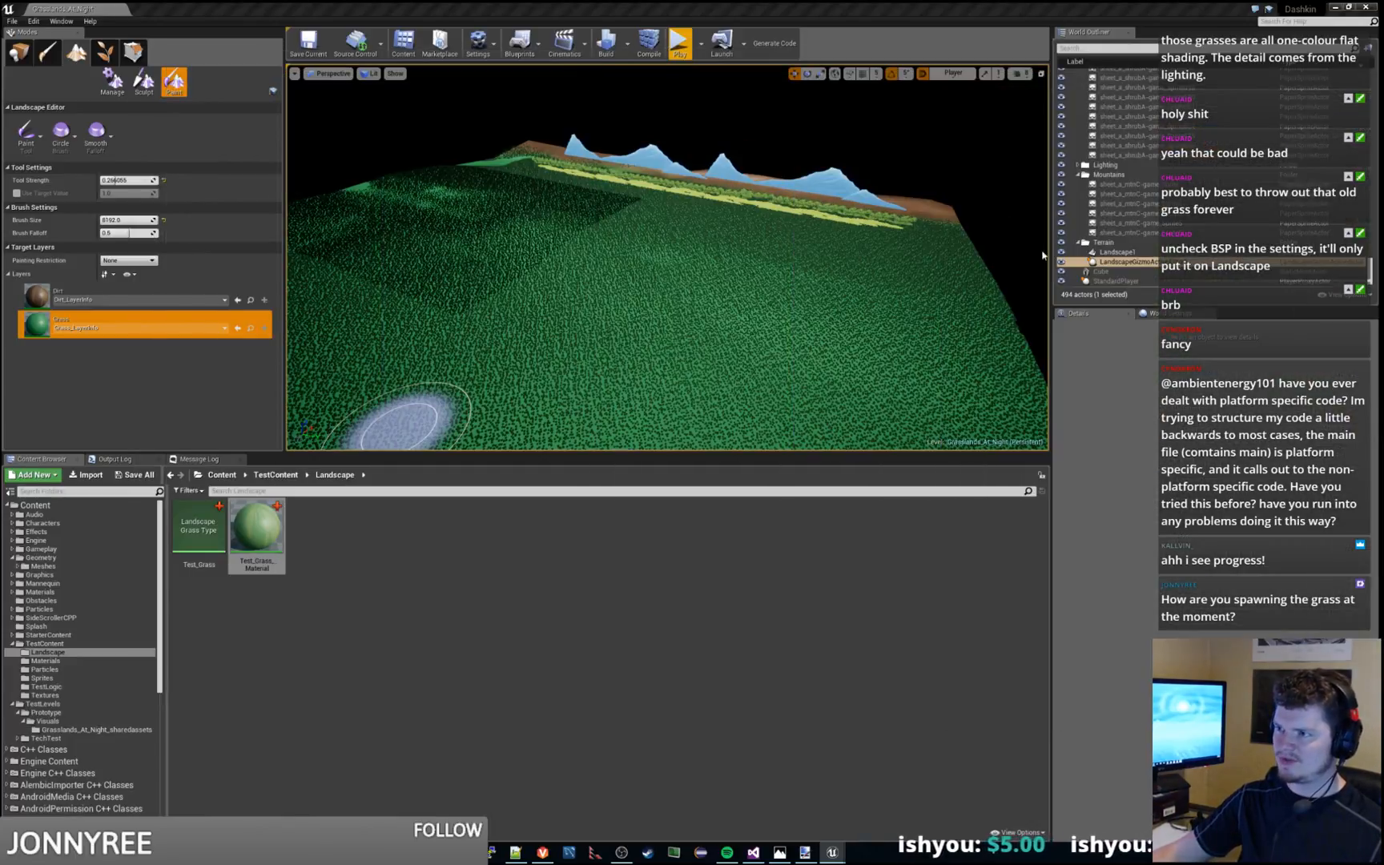
Playtest the level, run the character left and right through the grass with a jump, and stop the session
mouse_move(495, 295)
left_mouse_down()
mouse_move(449, 309)
mouse_move(565, 270)
mouse_move(527, 300)
left_mouse_up()
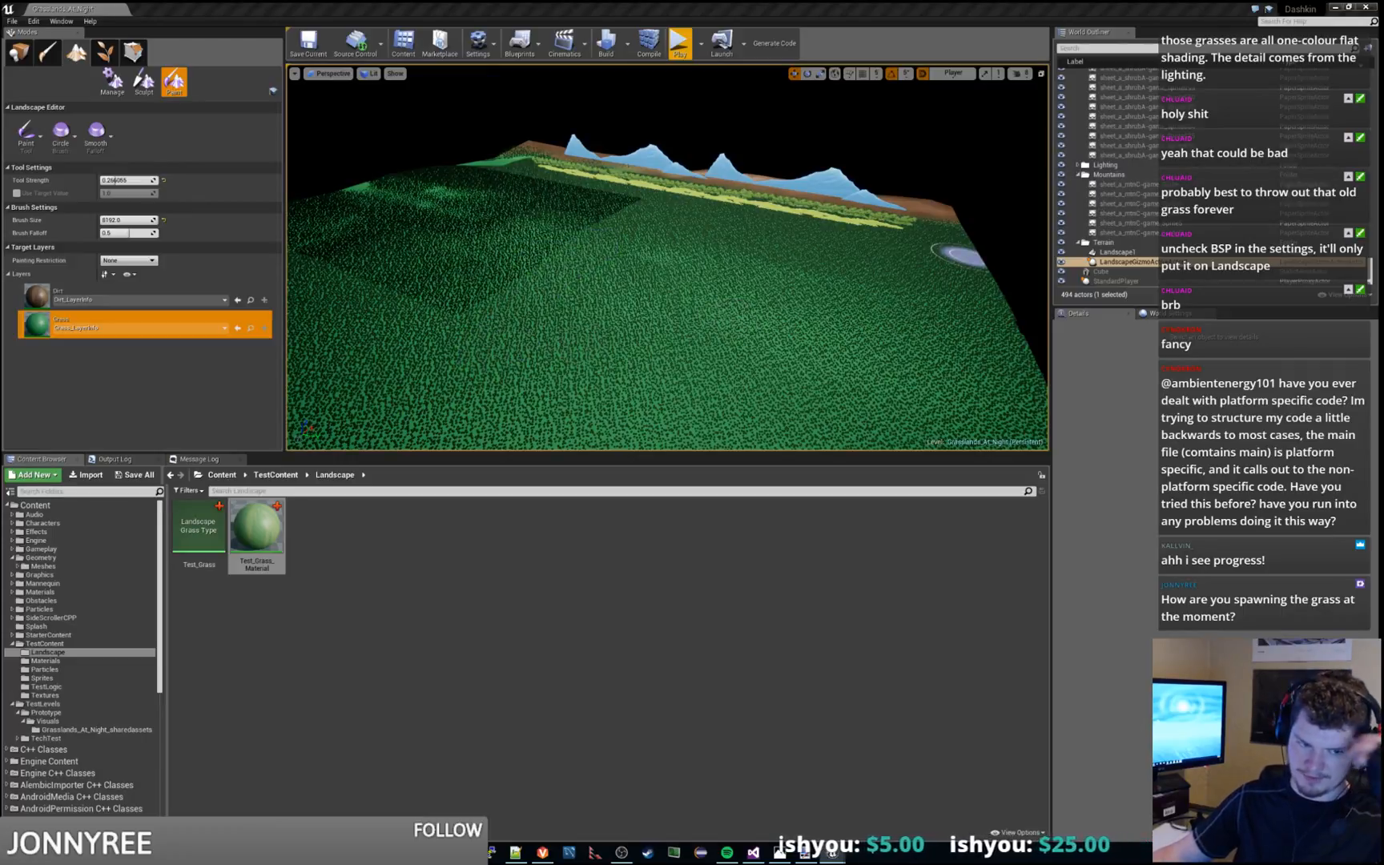
left_click(685, 56)
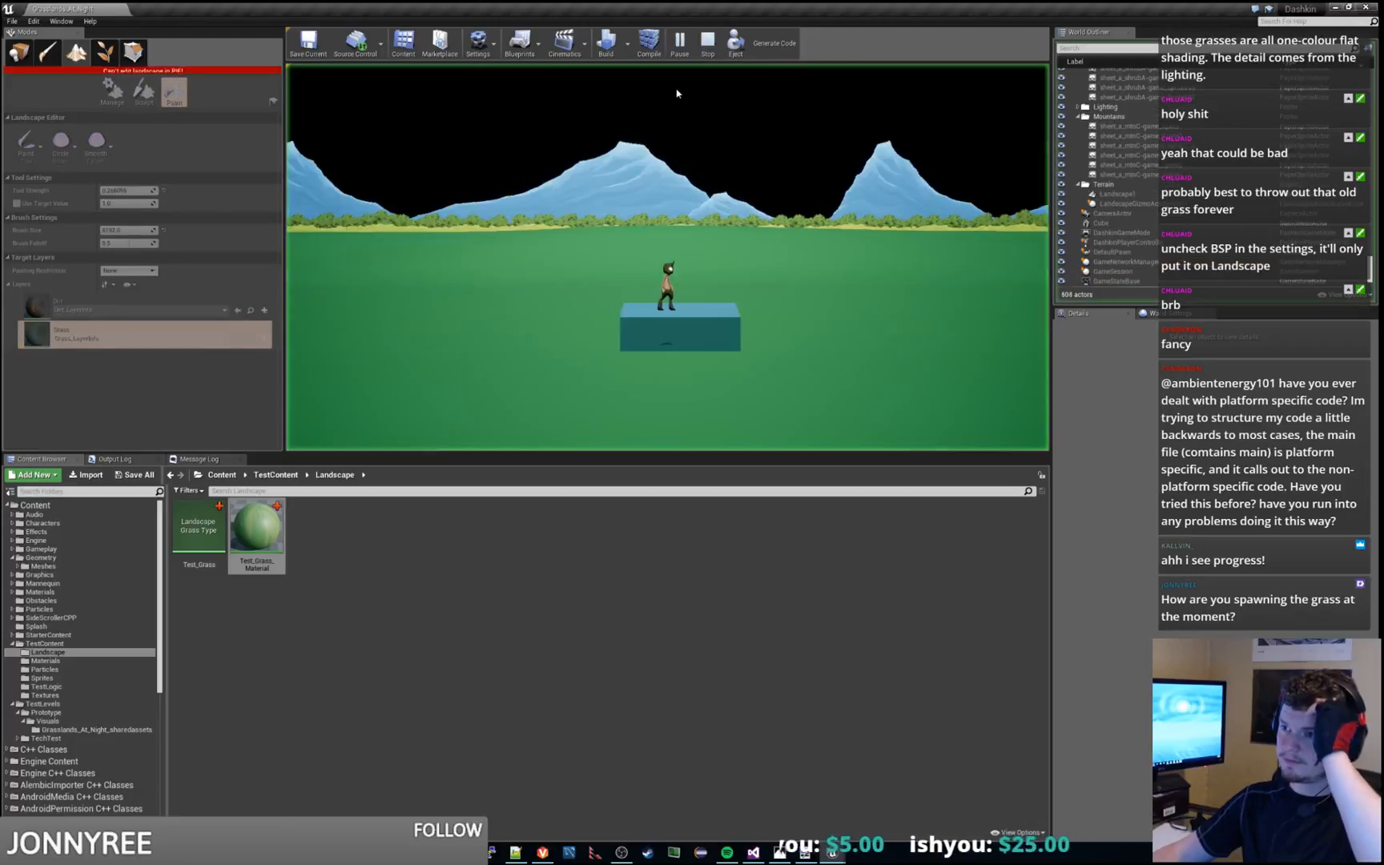
left_click(529, 342)
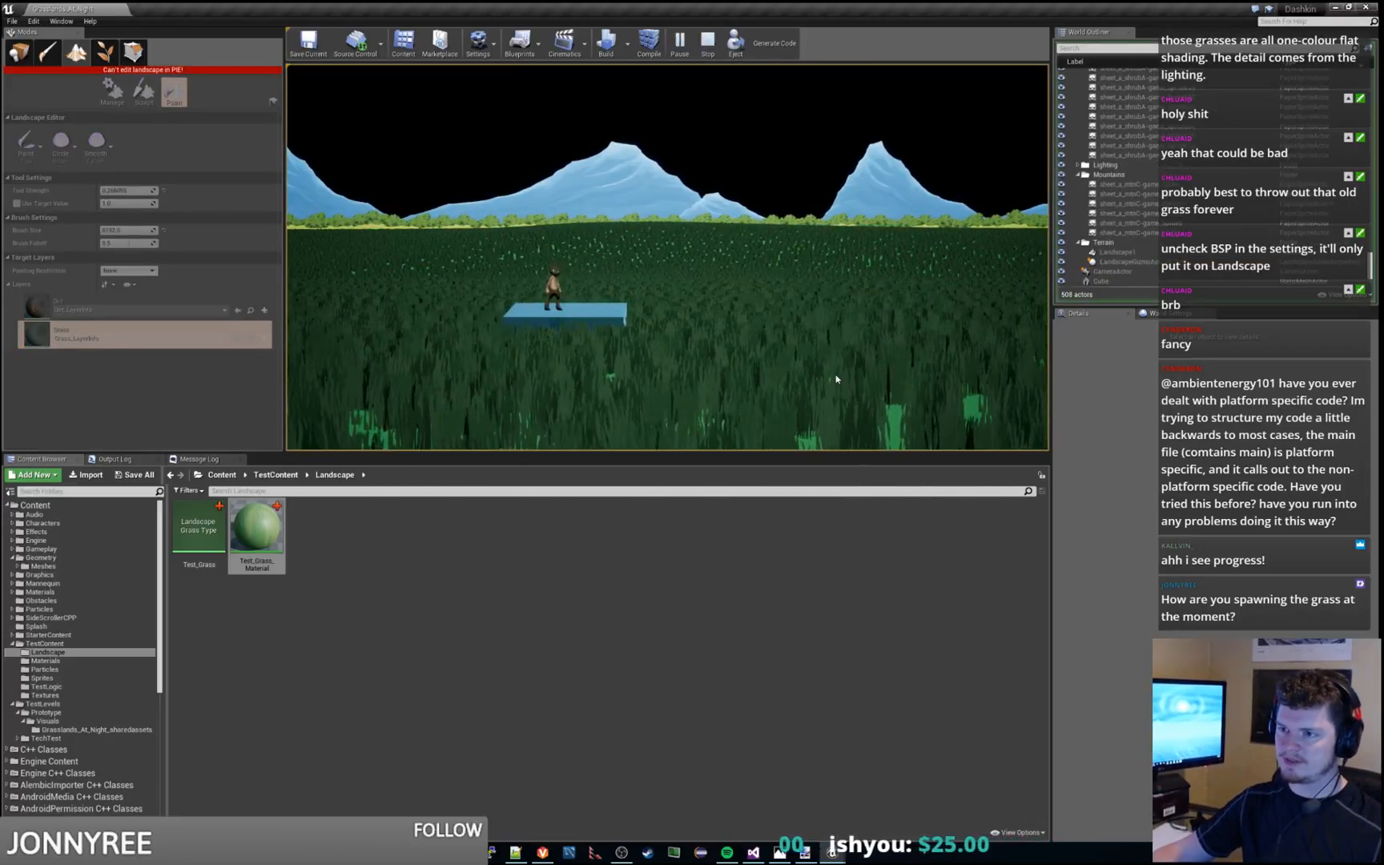
key("a")
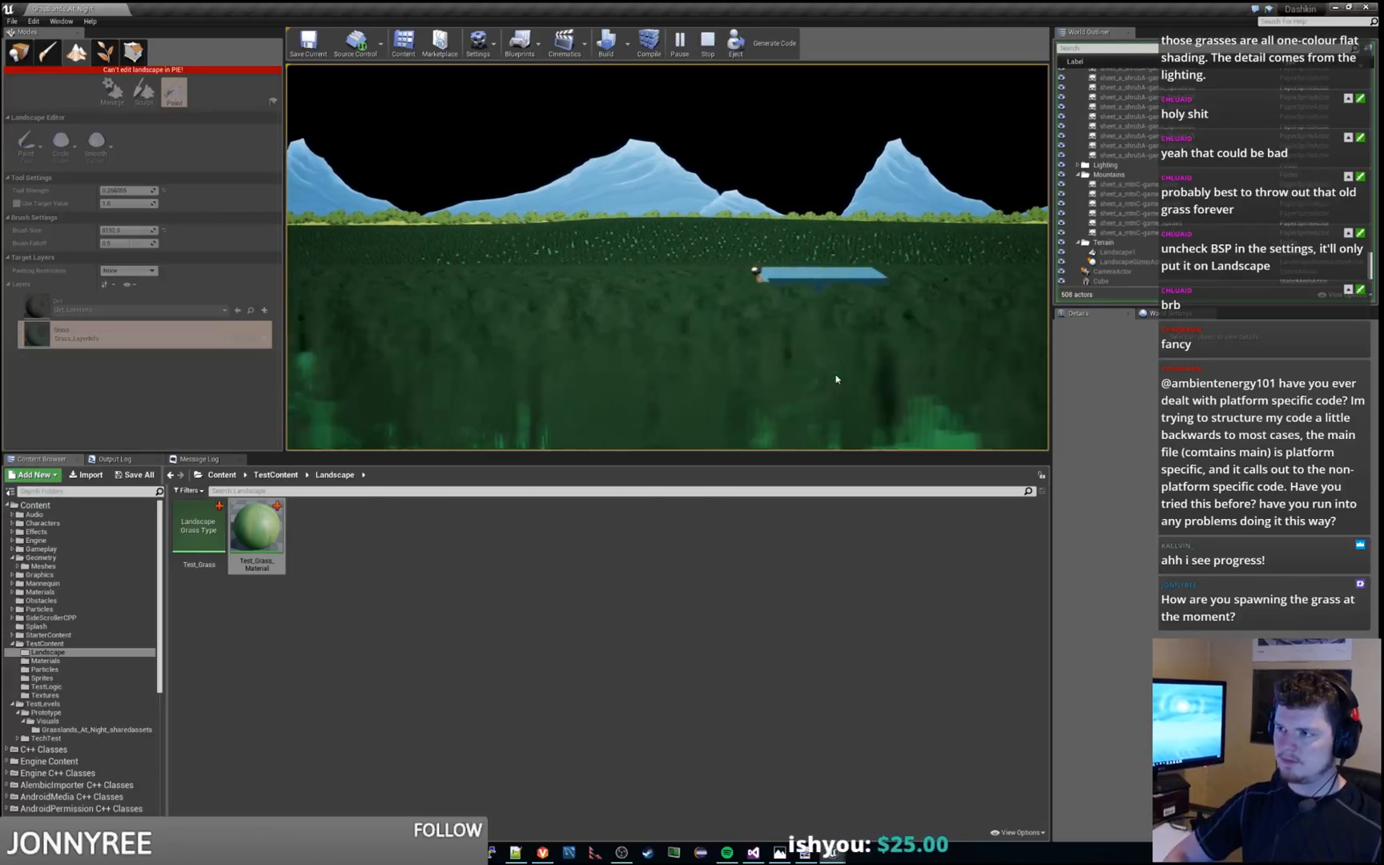
key("d")
key("space")
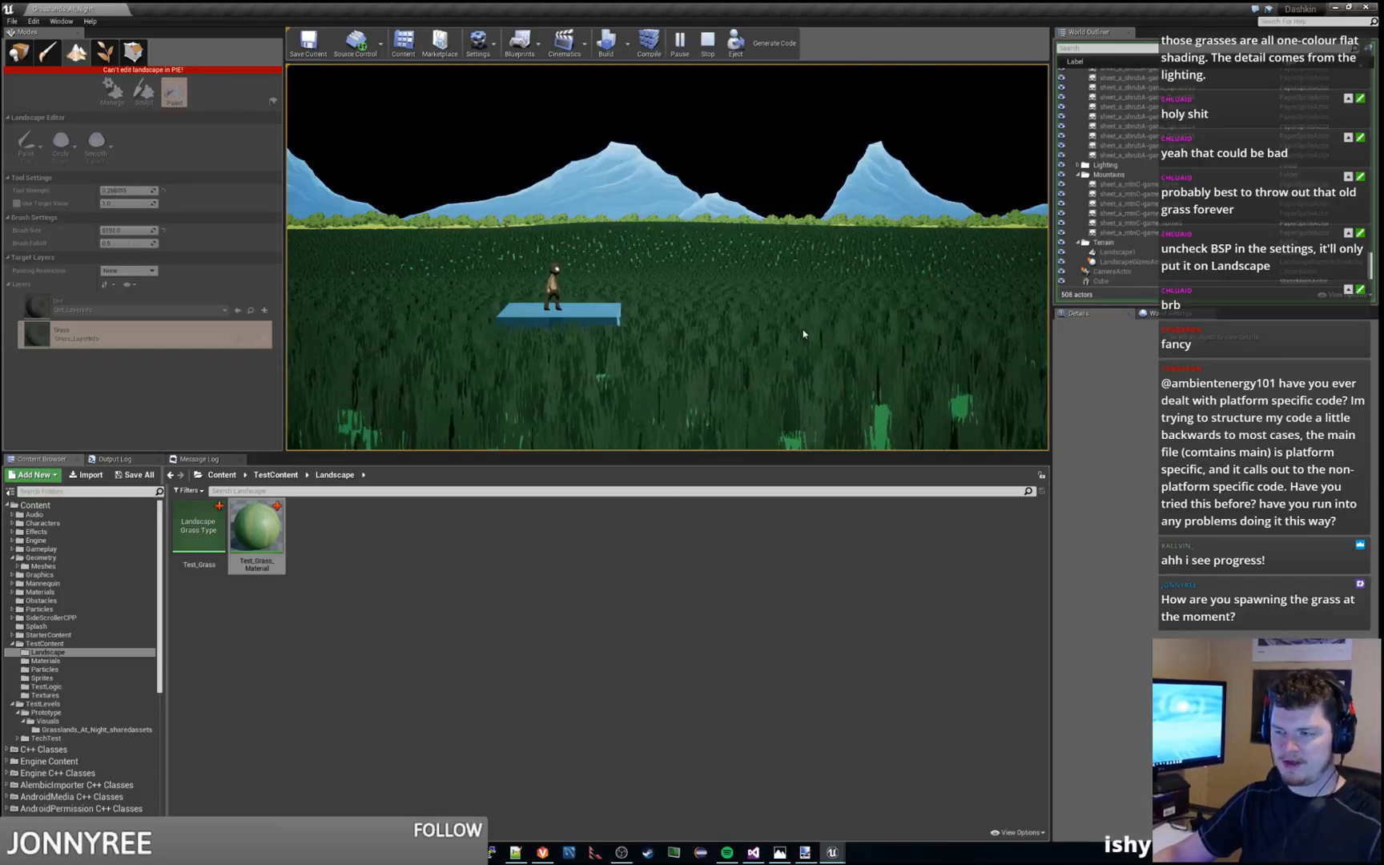
key("Escape")
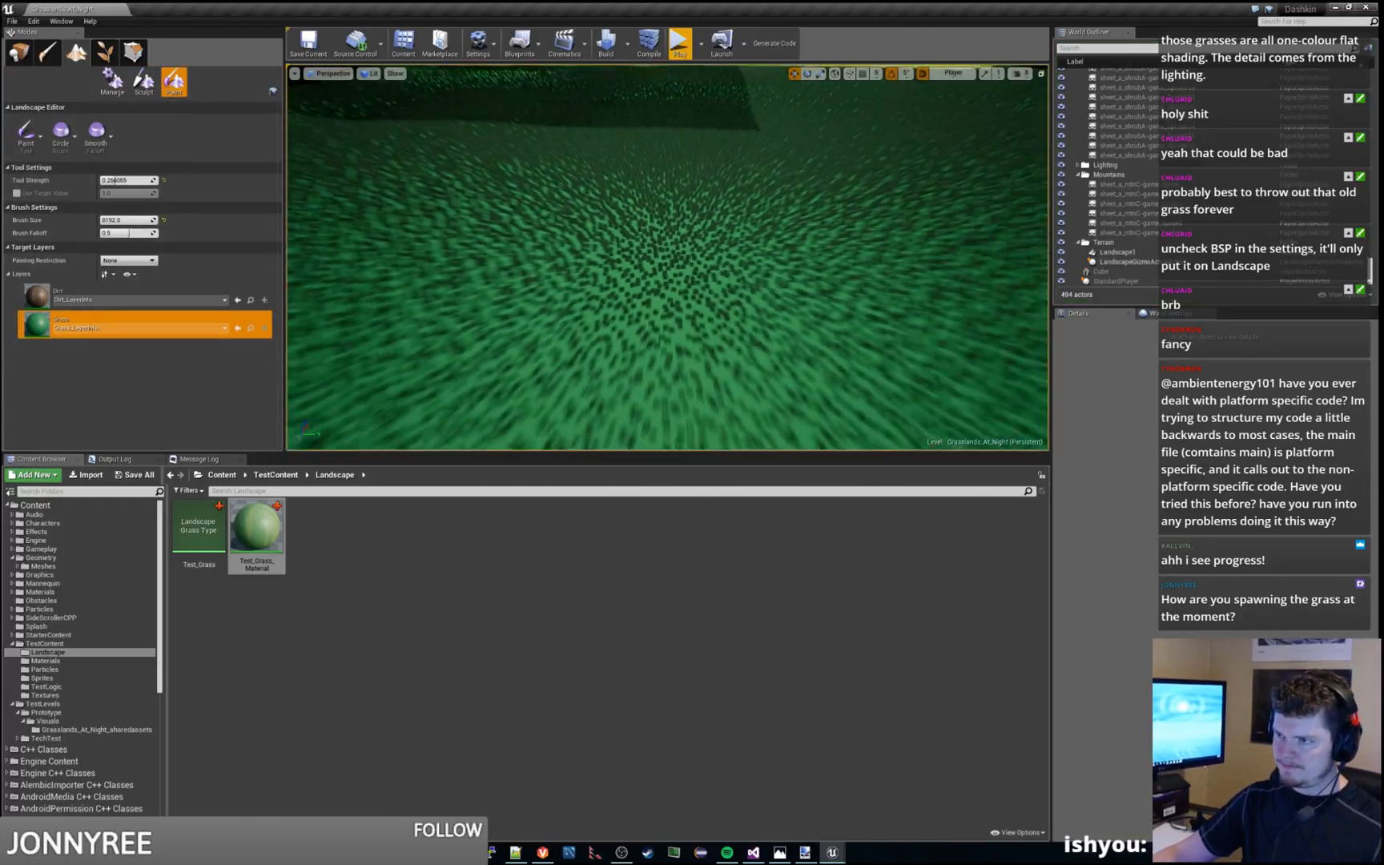
Examine the terrain's grass coverage from farther away and review the Test_Grass_Material node graph again
key("s")
right_click_drag(685, 226, 685, 146)
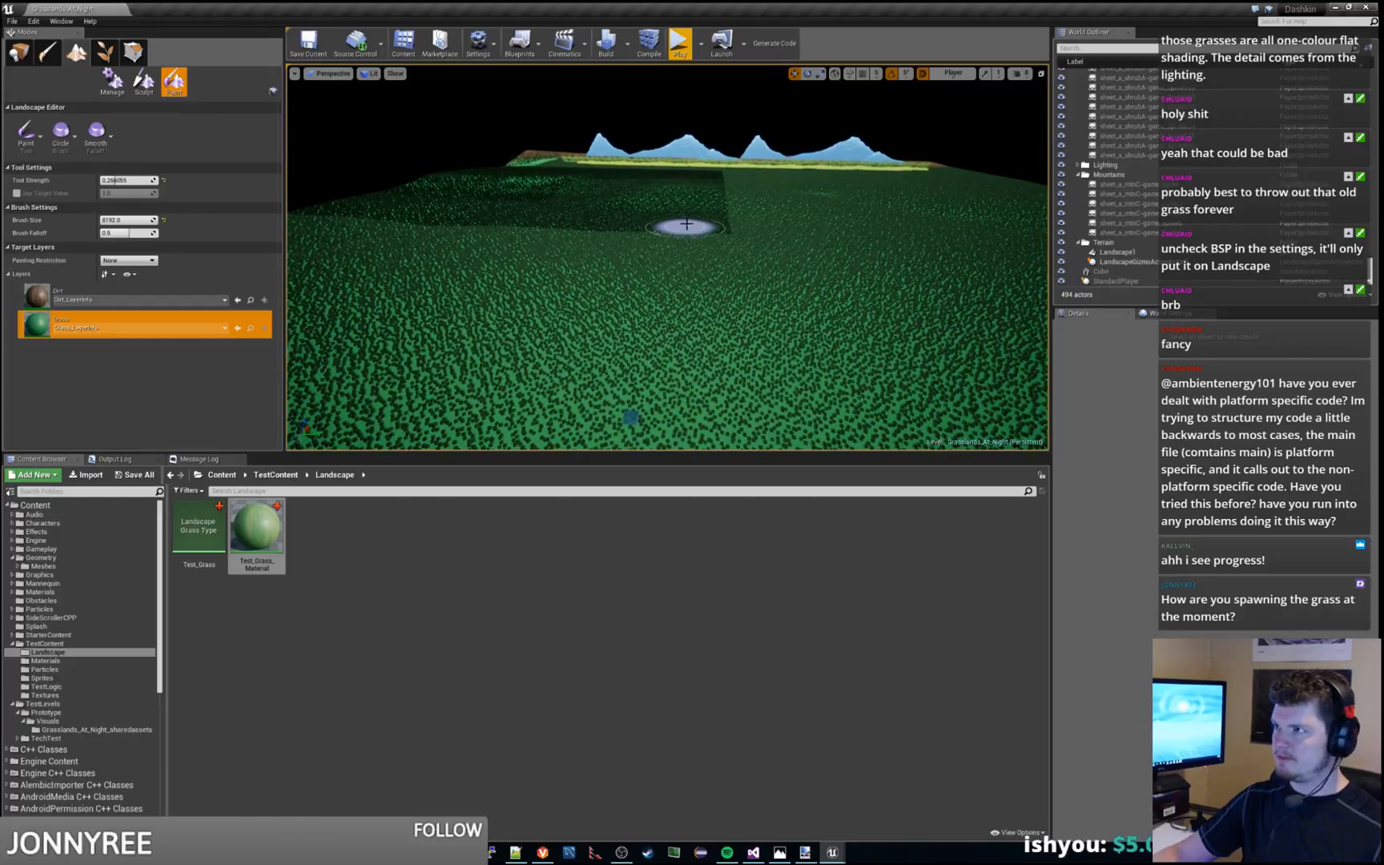
left_click_drag(1383, 95, 687, 93)
left_click(701, 357)
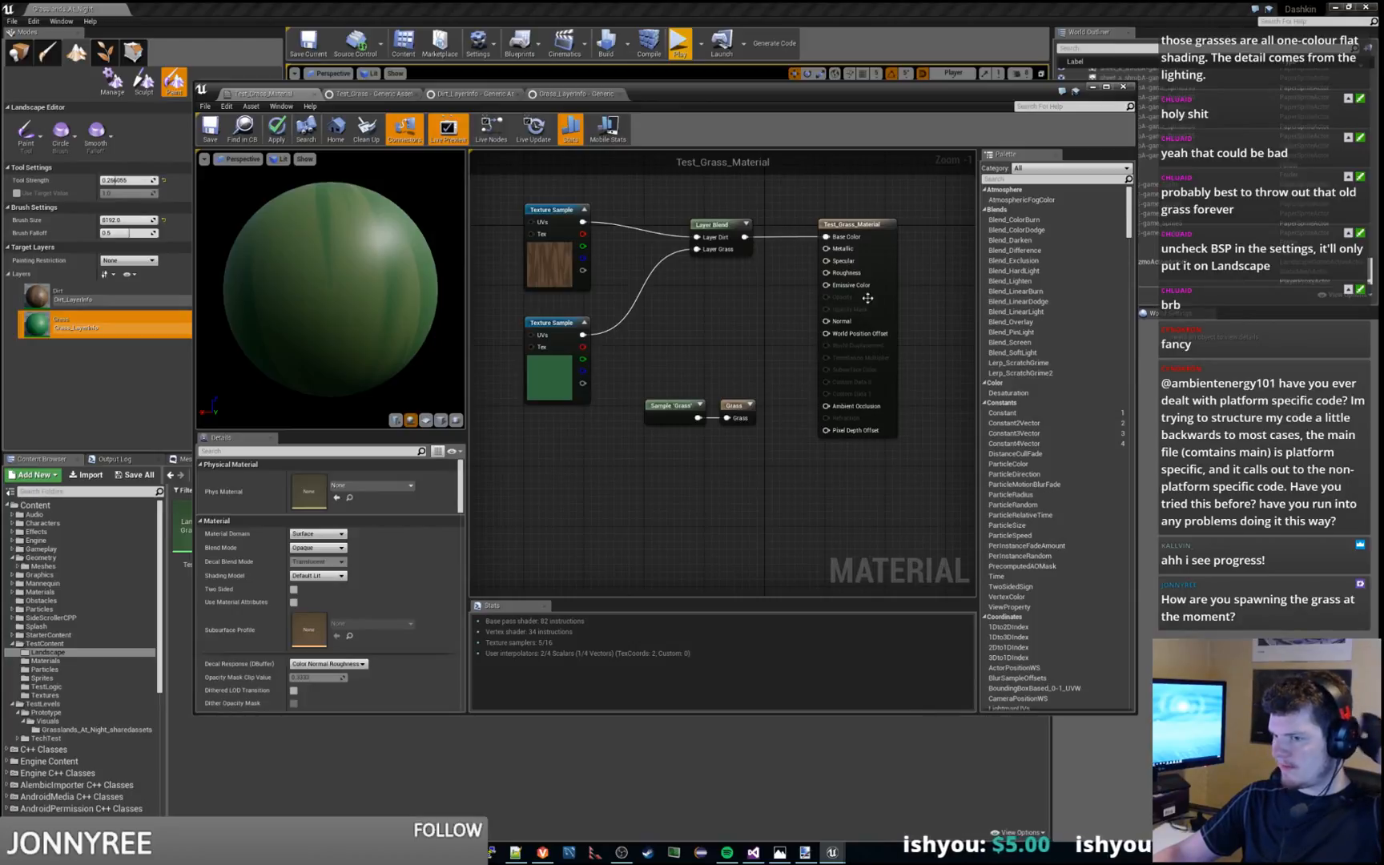
left_click_drag(985, 95, 1383, 107)
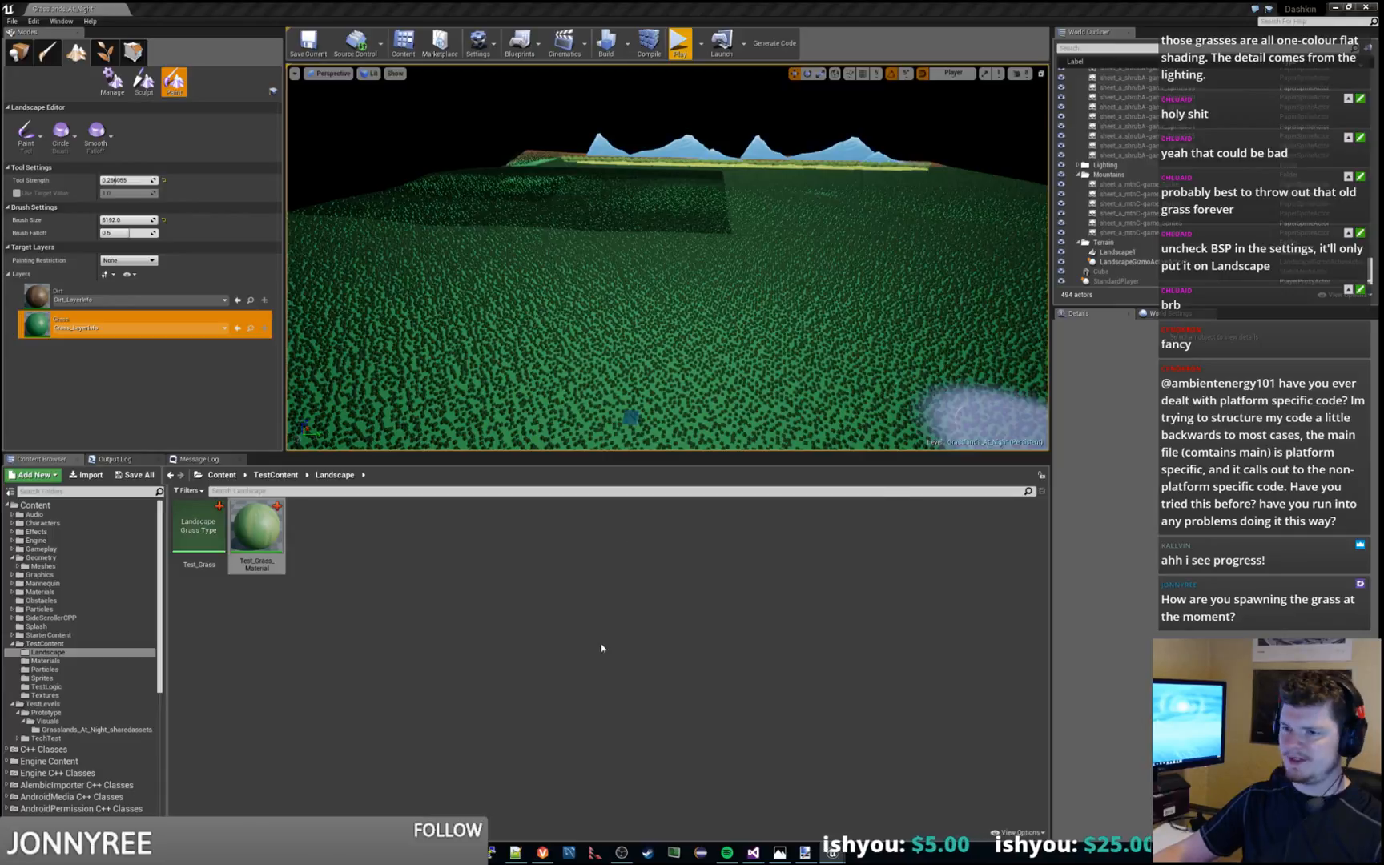
Save the level and set the project's Game Default Map to Grasslands_At_Night in the Maps & Modes settings
left_click(591, 668)
key("ctrl+s")
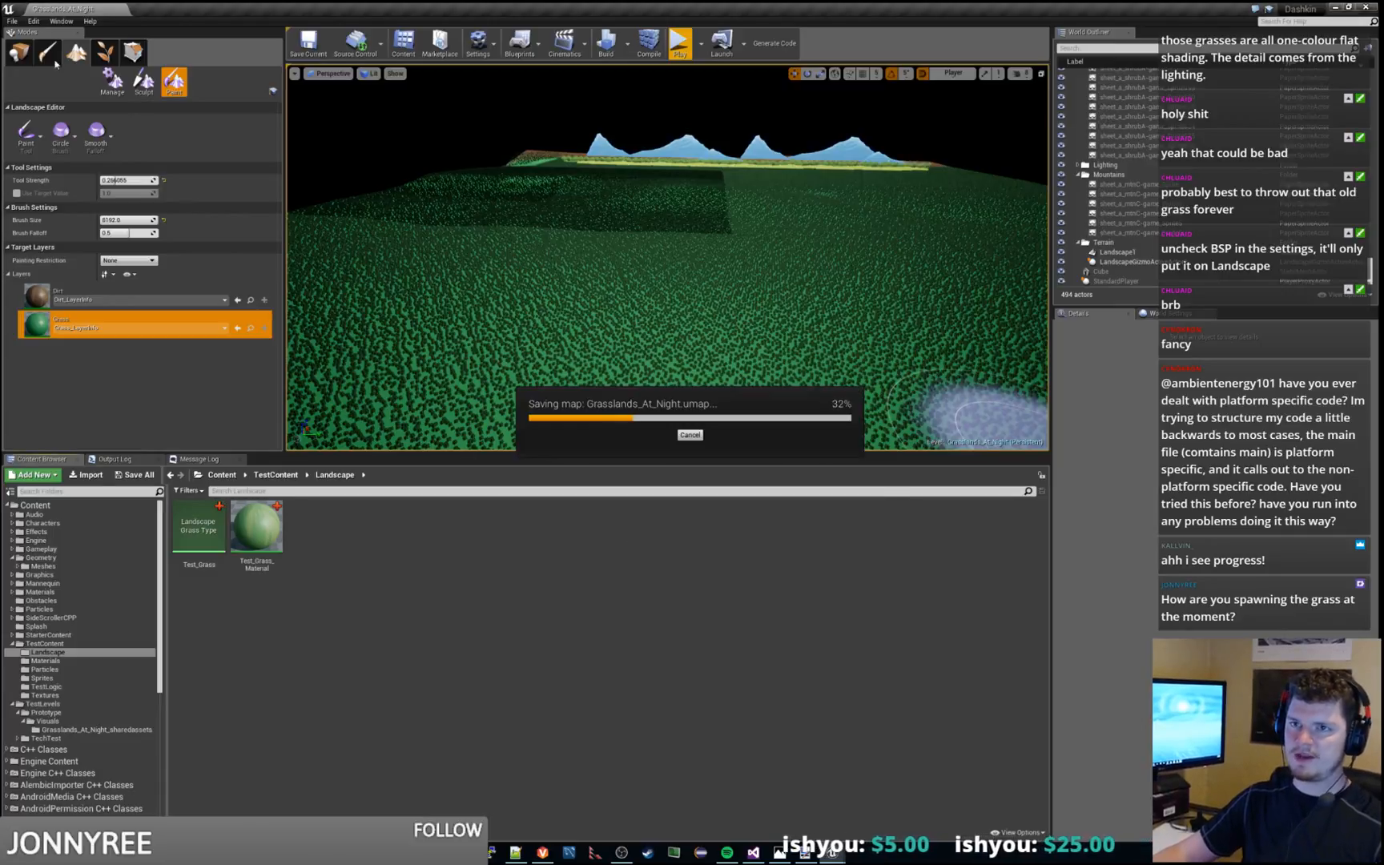
left_click(496, 44)
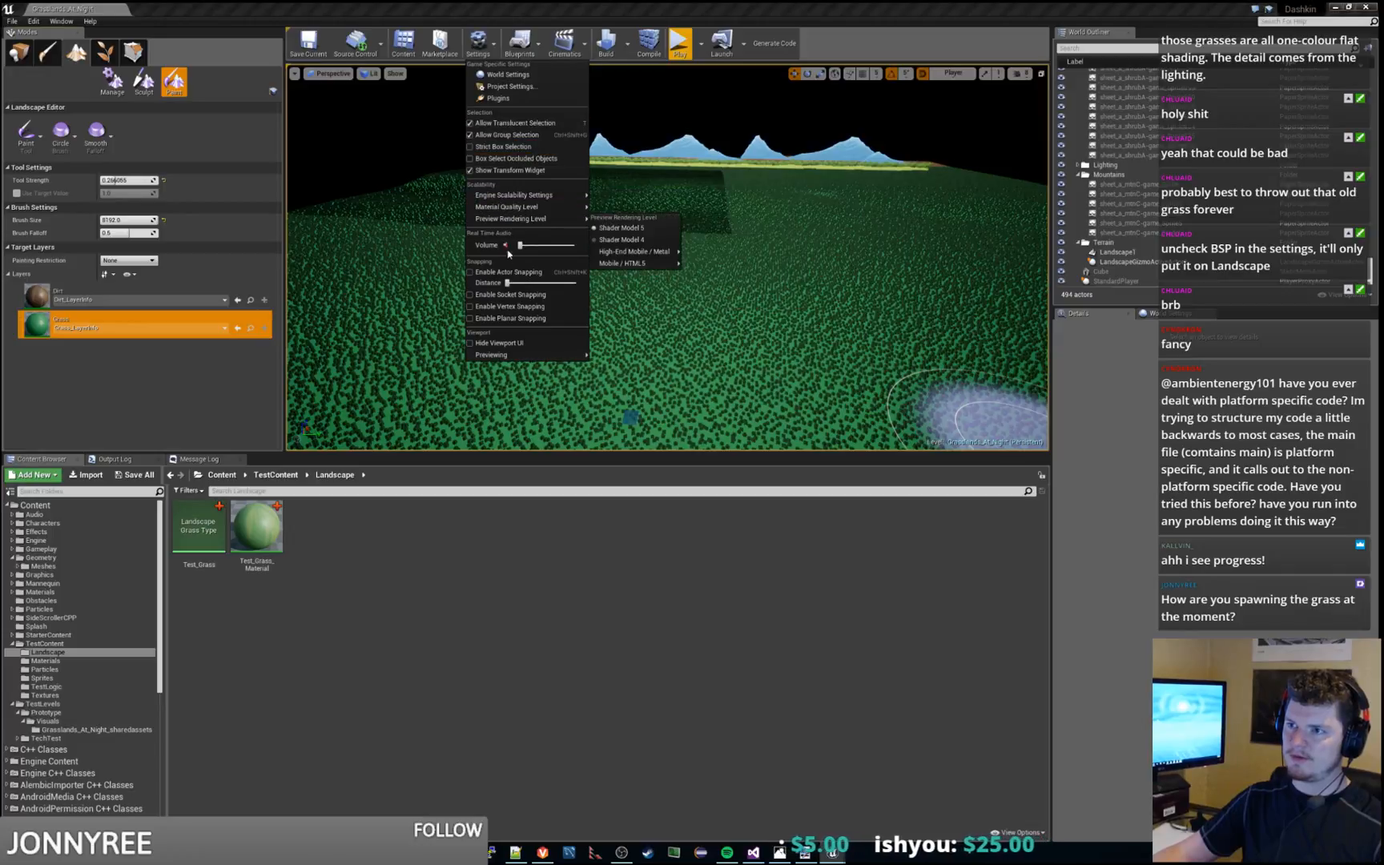
left_click(509, 87)
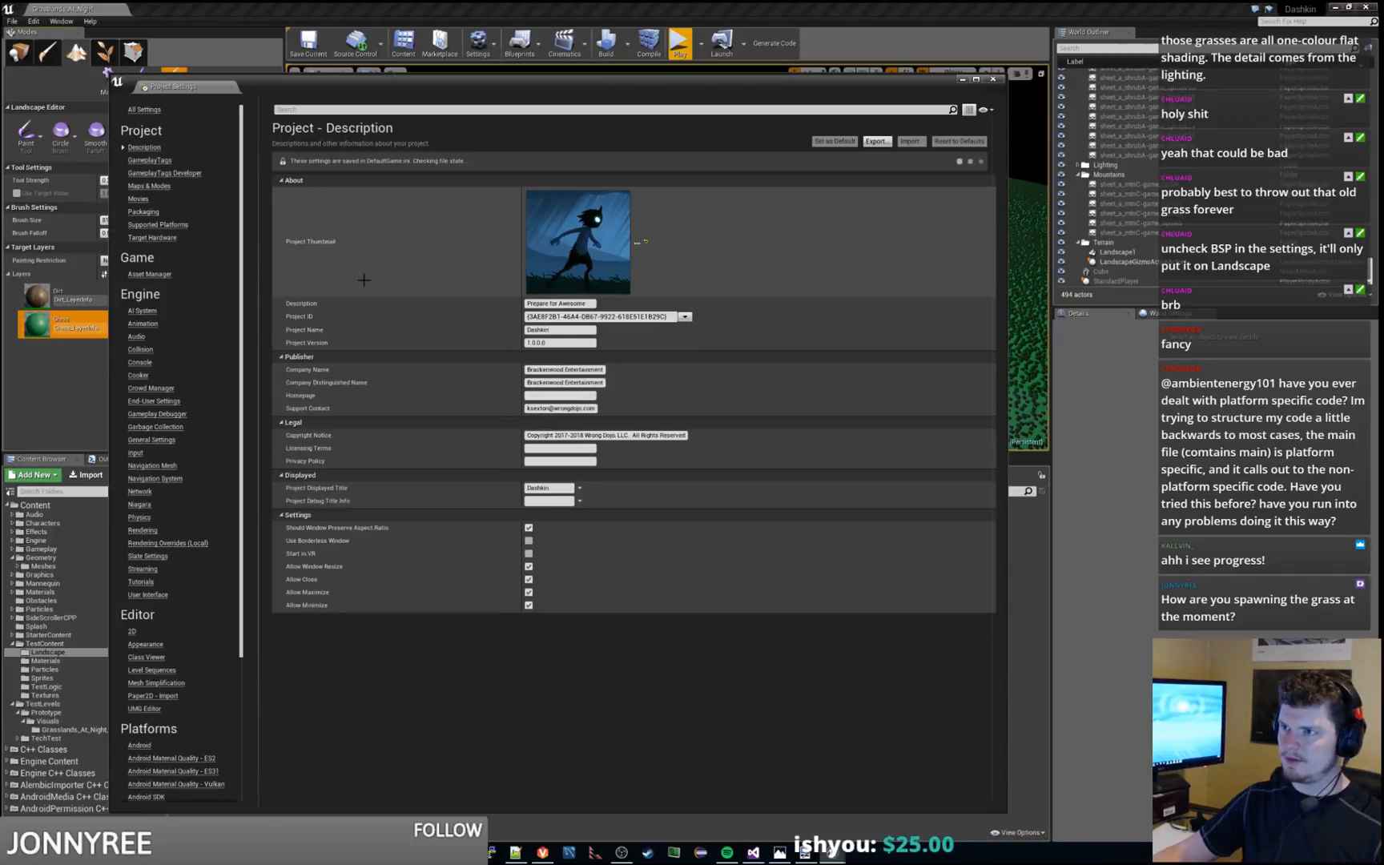
left_click(145, 187)
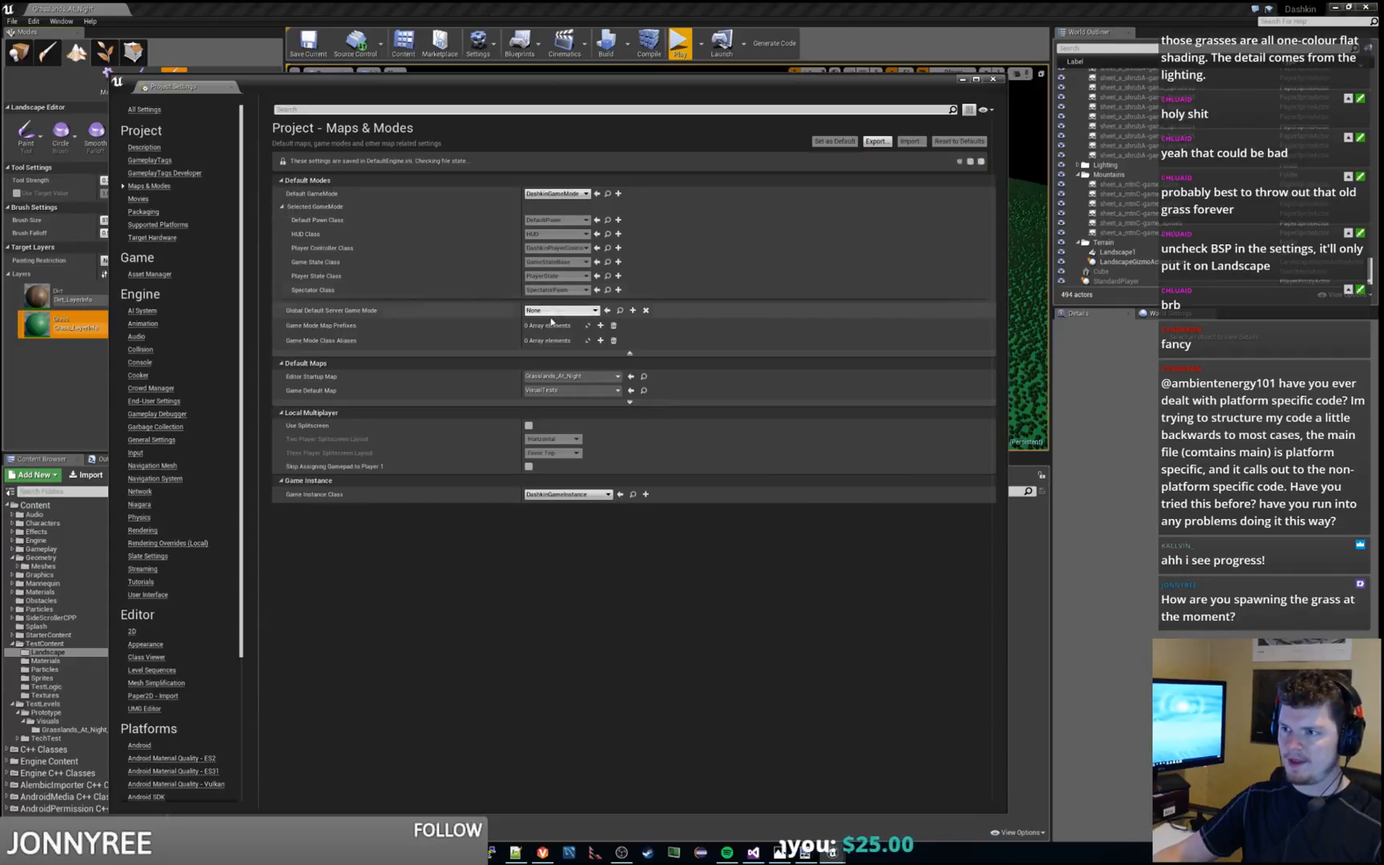
left_click(565, 390)
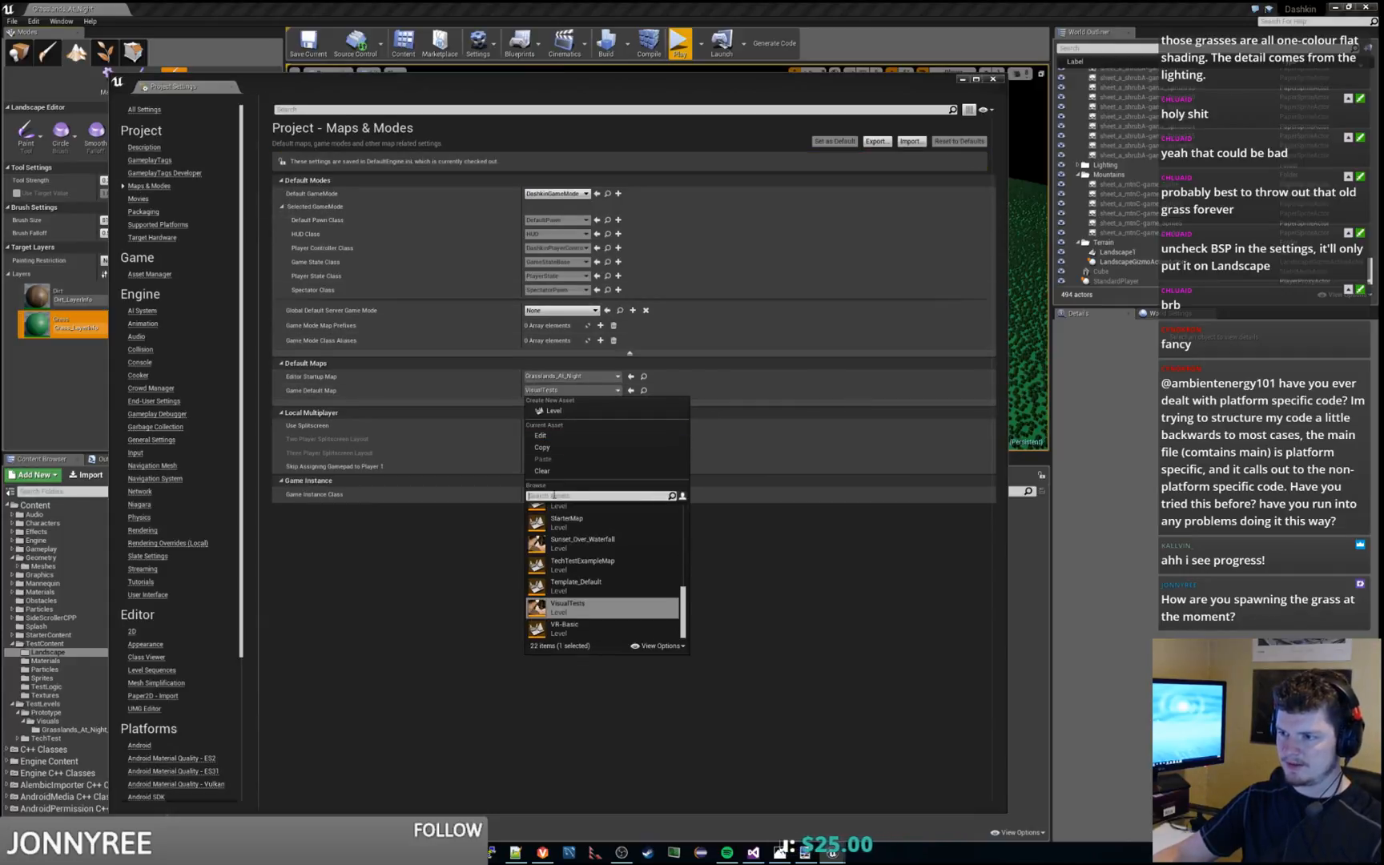
type("grass")
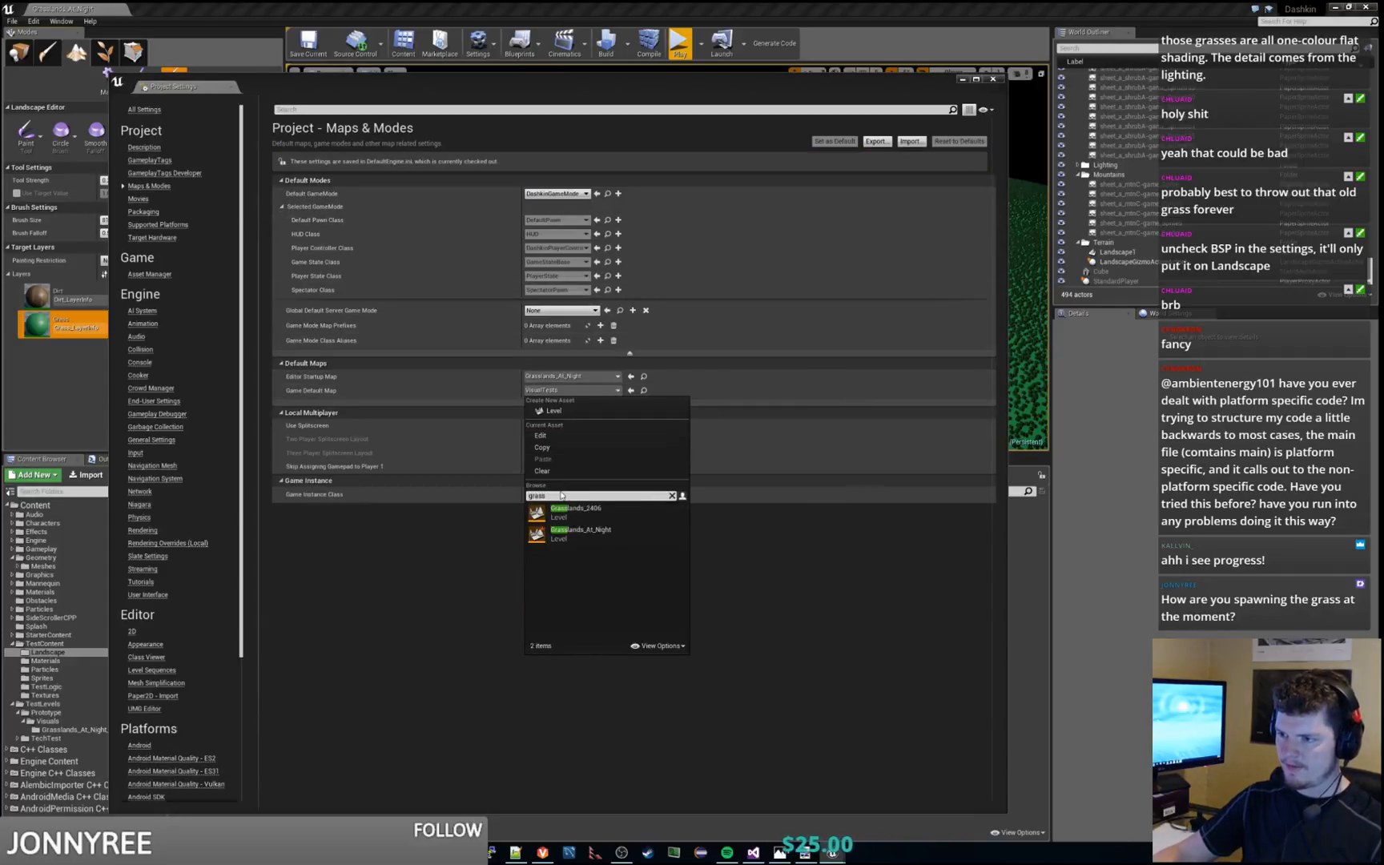
left_click(593, 532)
left_click(993, 79)
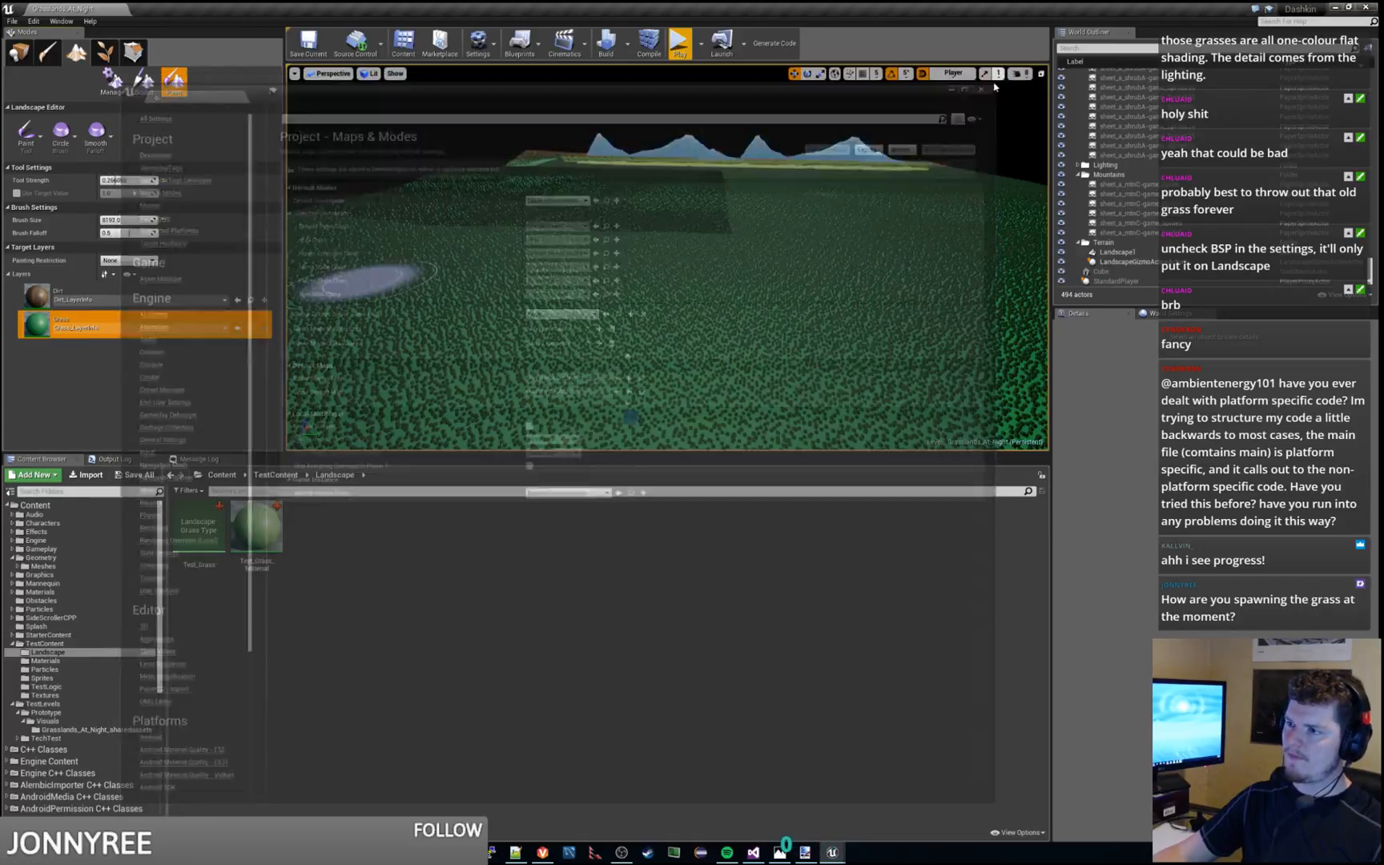
left_click(12, 21)
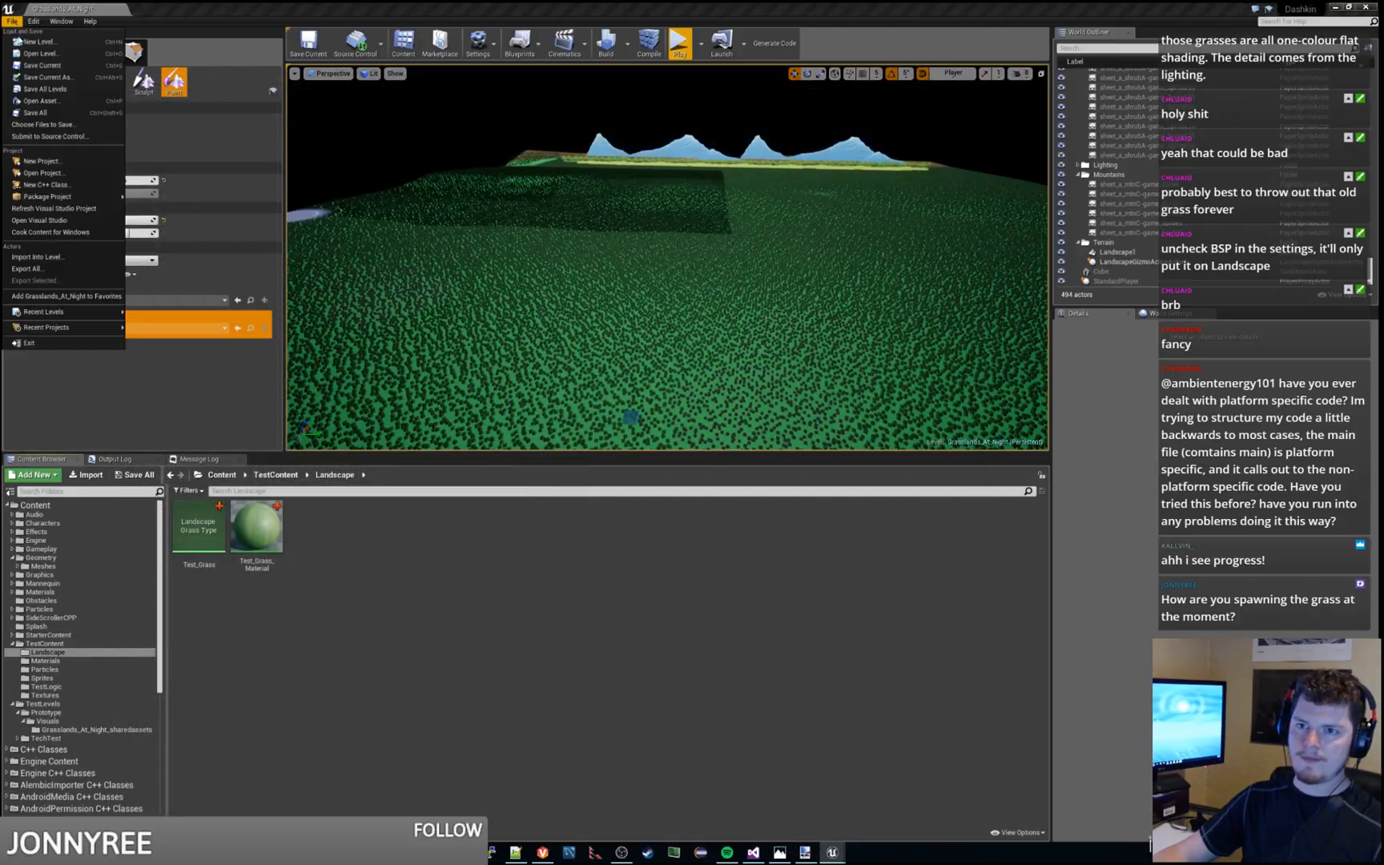
mouse_move(66, 203)
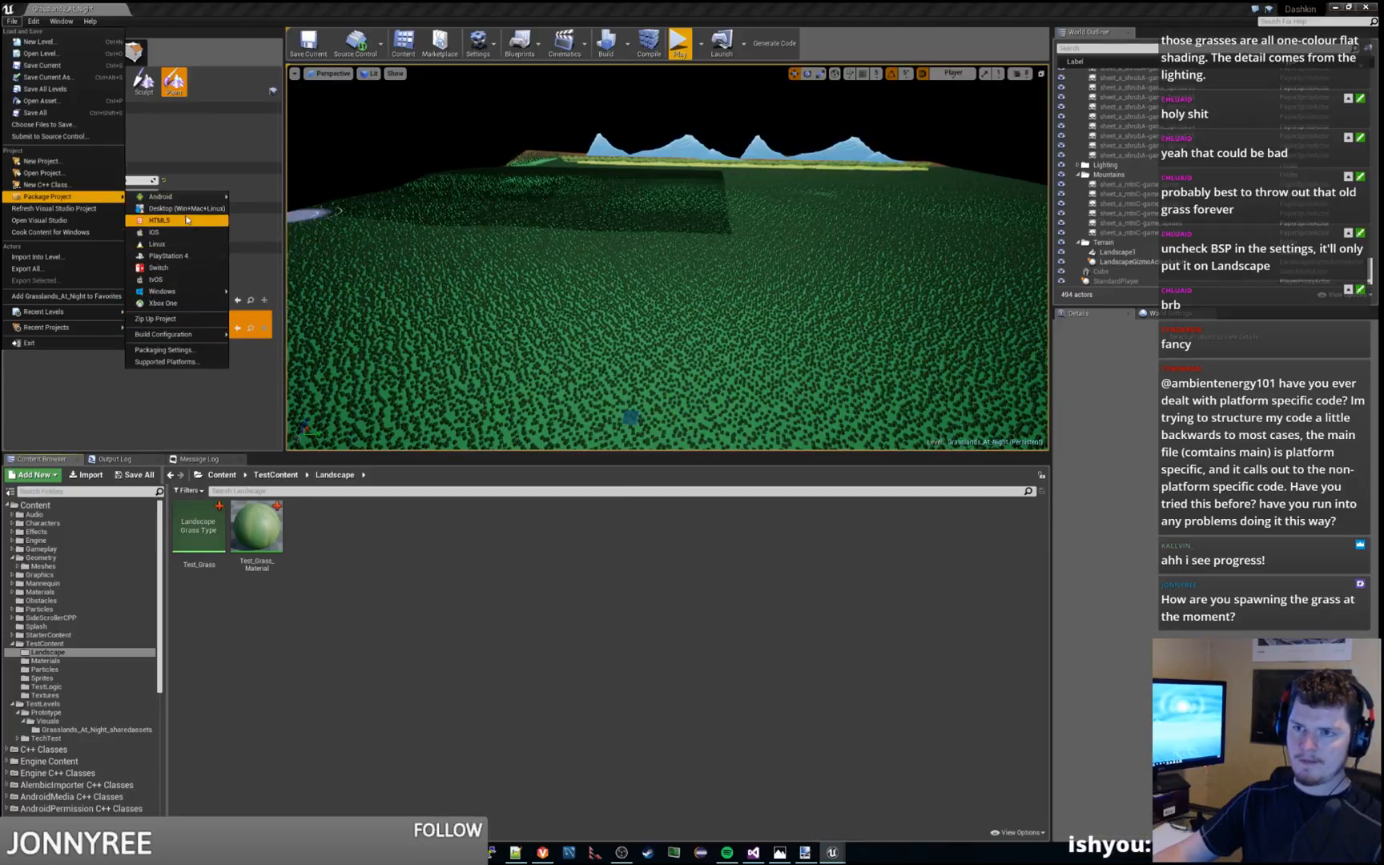
mouse_move(180, 294)
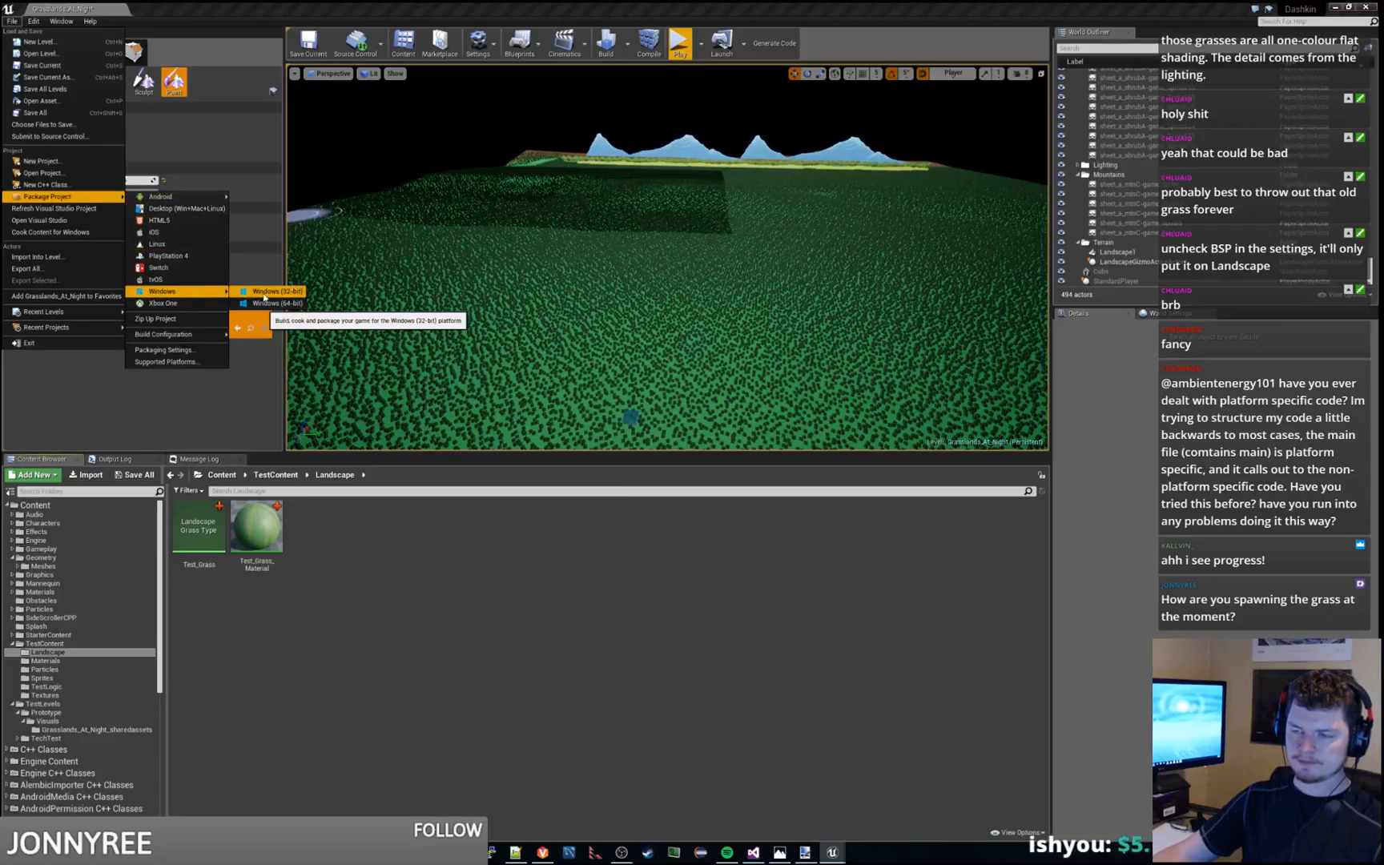
Switch to File Explorer, browse from the Project folder through Dashkin/Dashkin/TestBuild to WindowsNoEditor, check the existing build files, and move the window away
left_click(254, 852)
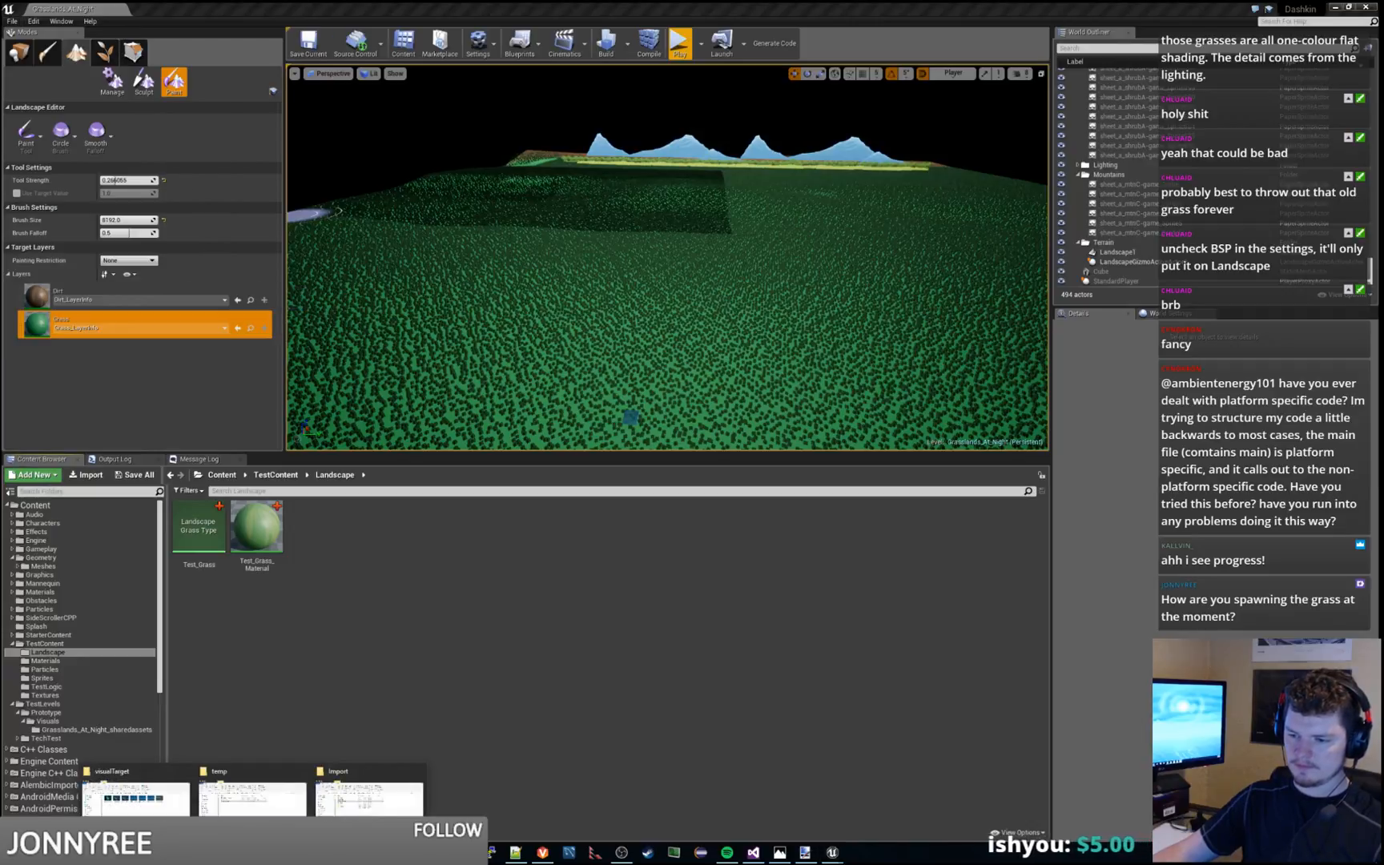
mouse_move(181, 808)
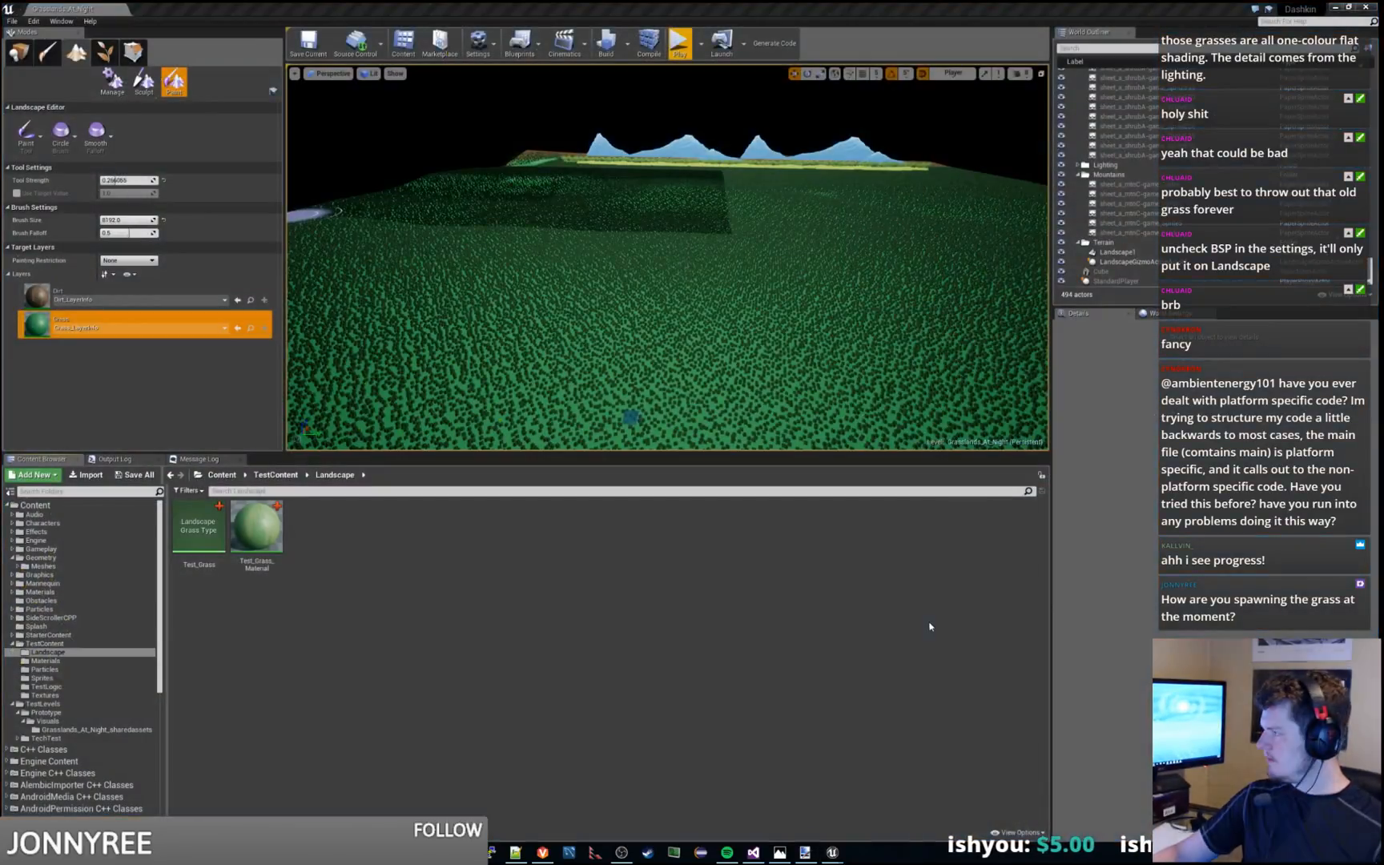
left_click_drag(1383, 305, 539, 294)
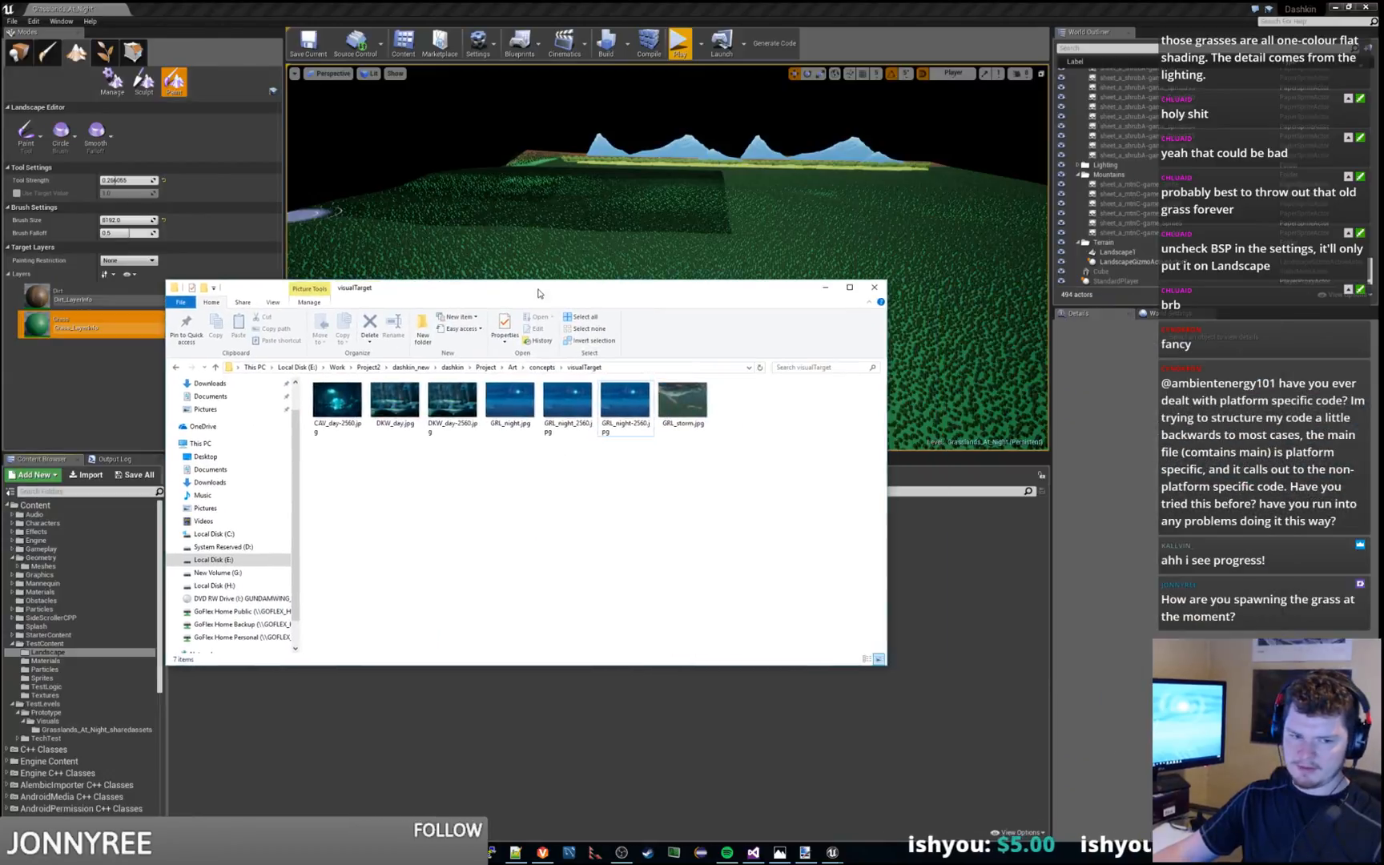
left_click(485, 367)
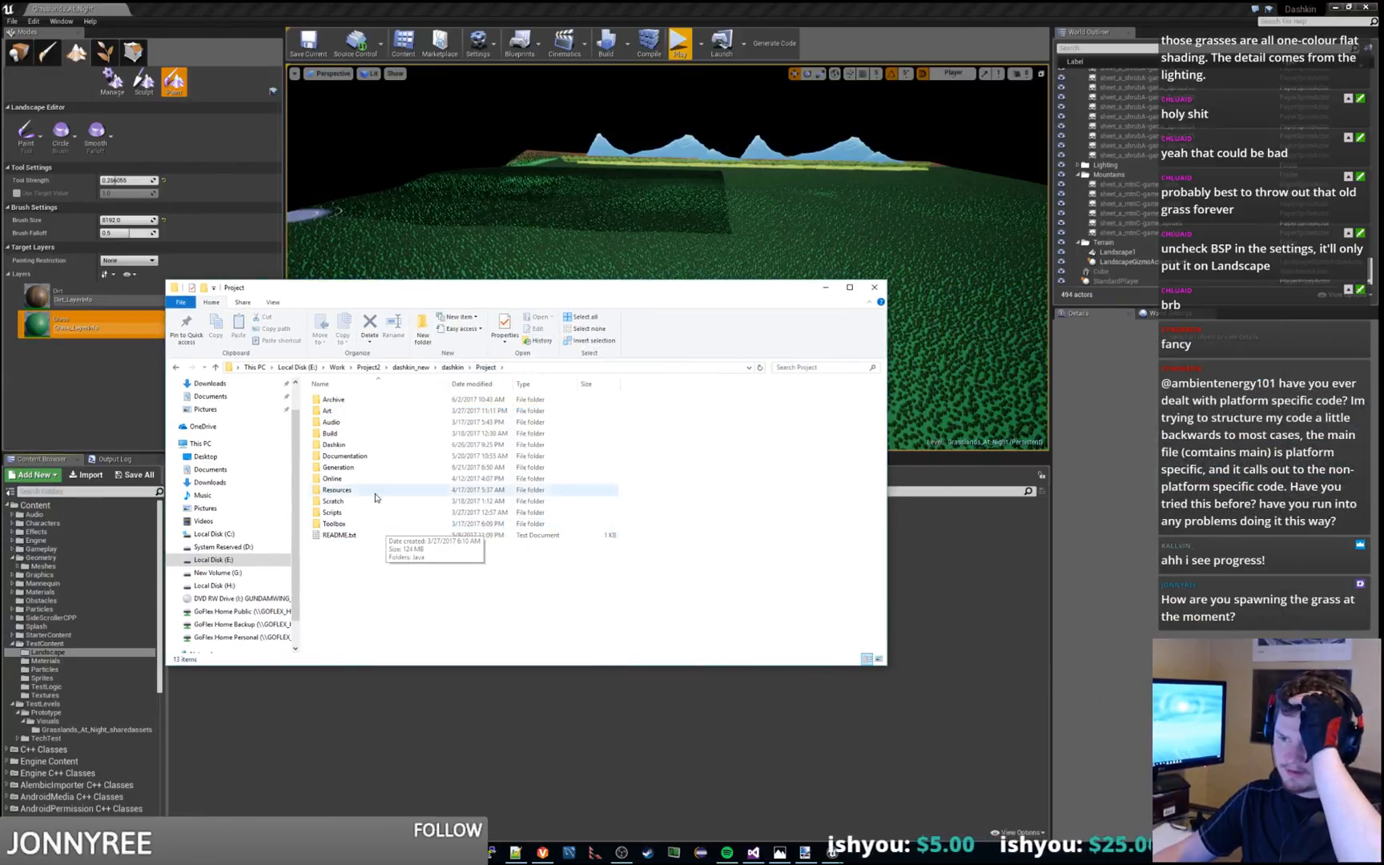
double_click(386, 445)
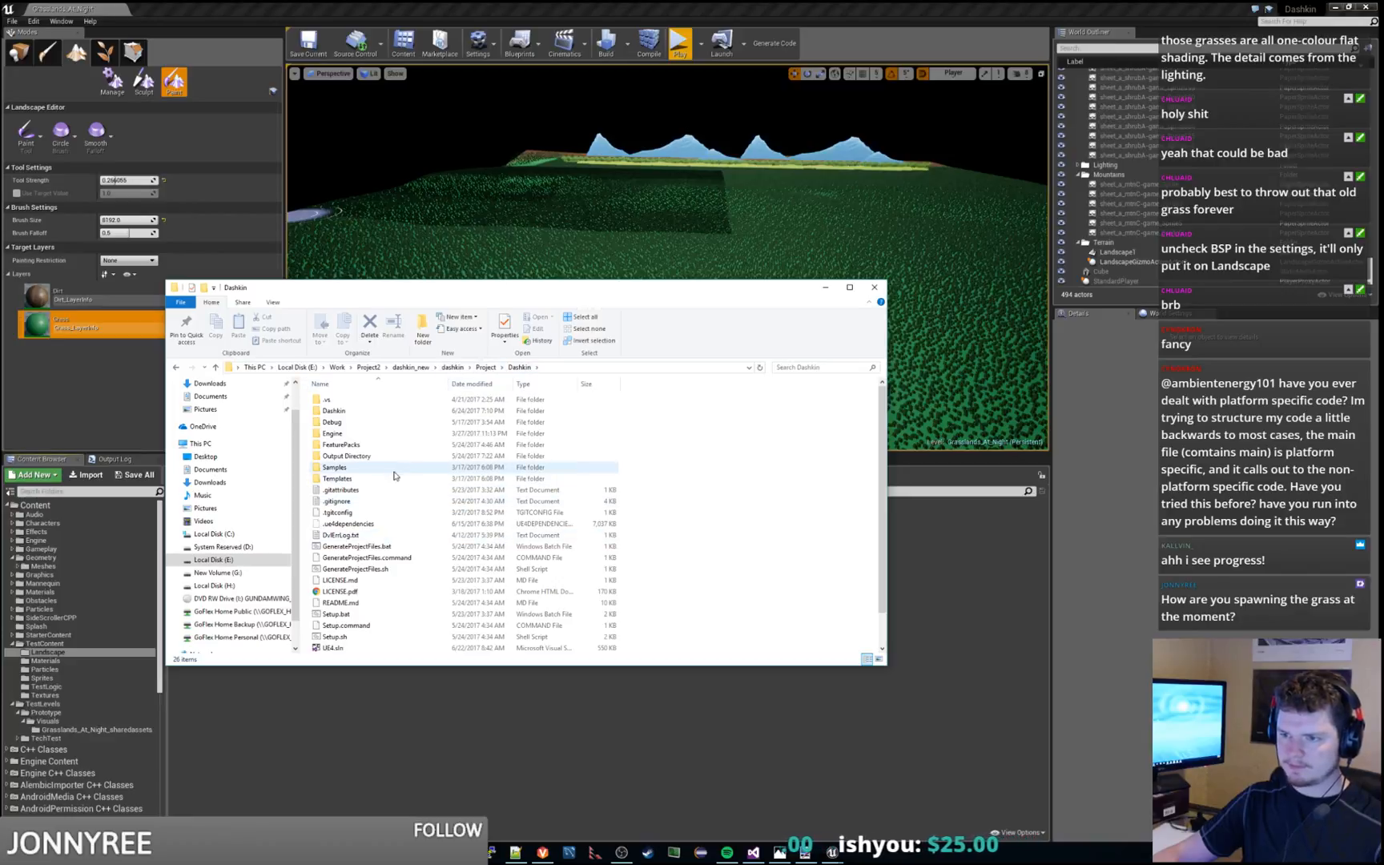
left_click(483, 368)
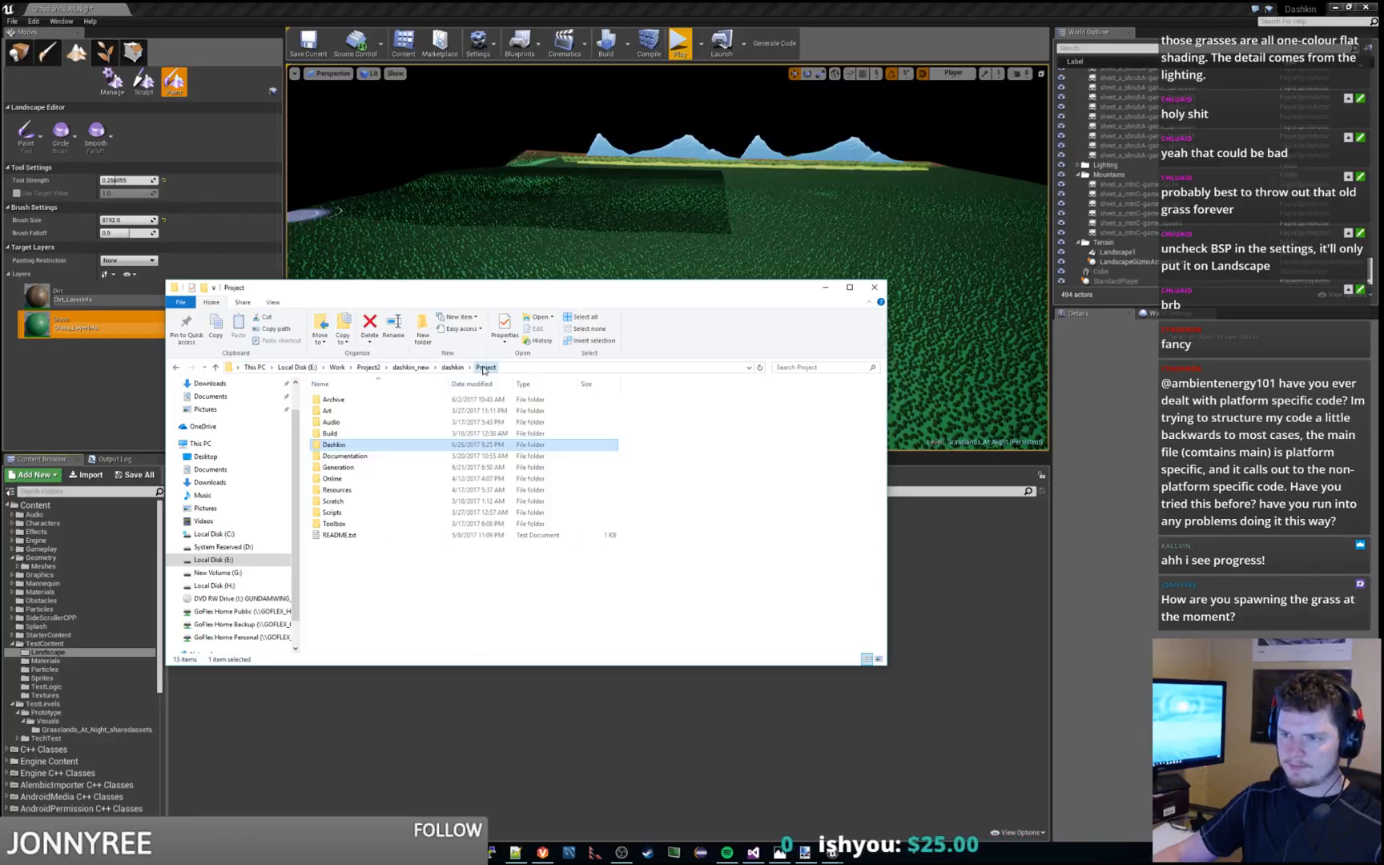
double_click(355, 447)
double_click(353, 411)
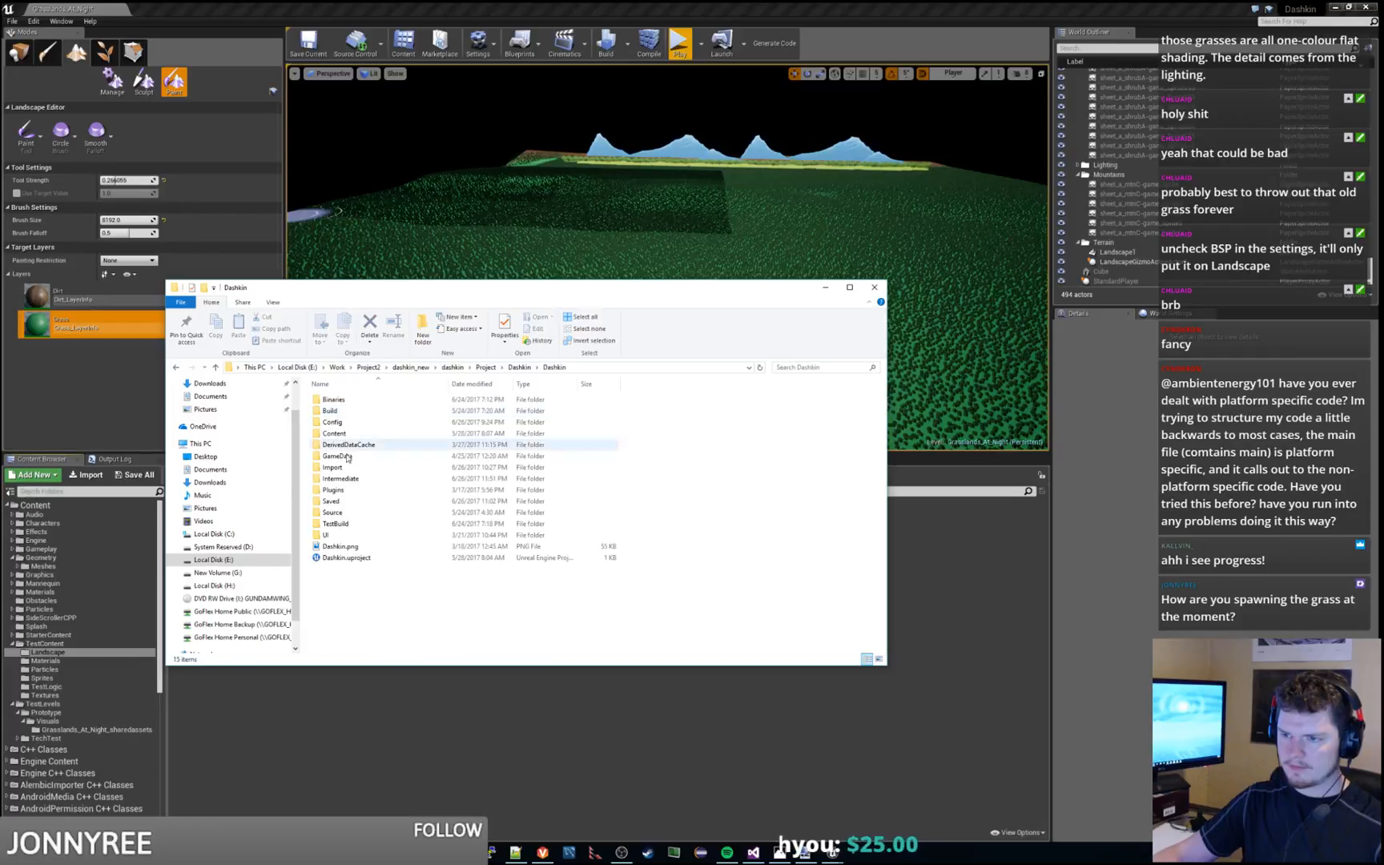
double_click(336, 524)
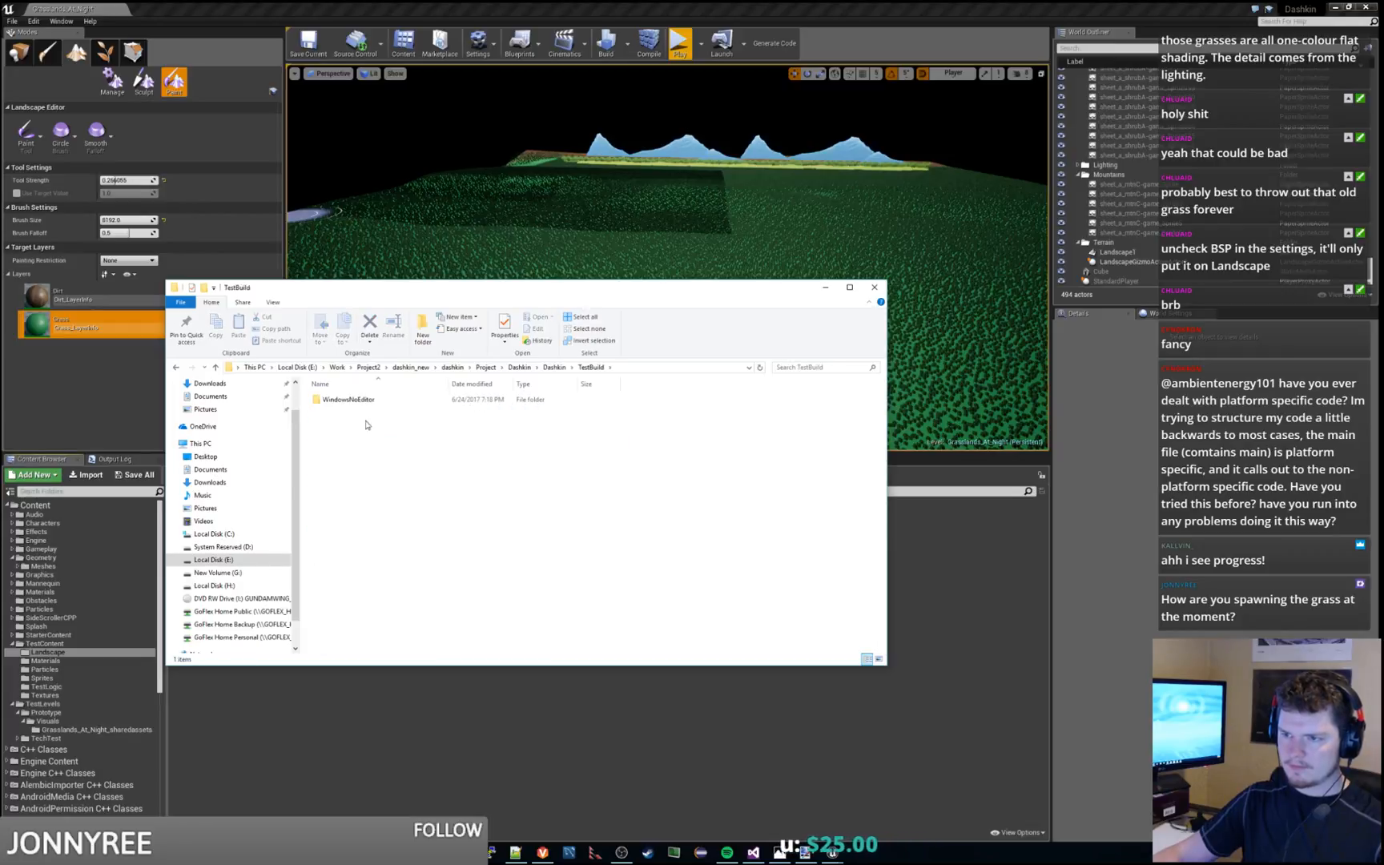
double_click(350, 399)
left_click(365, 423)
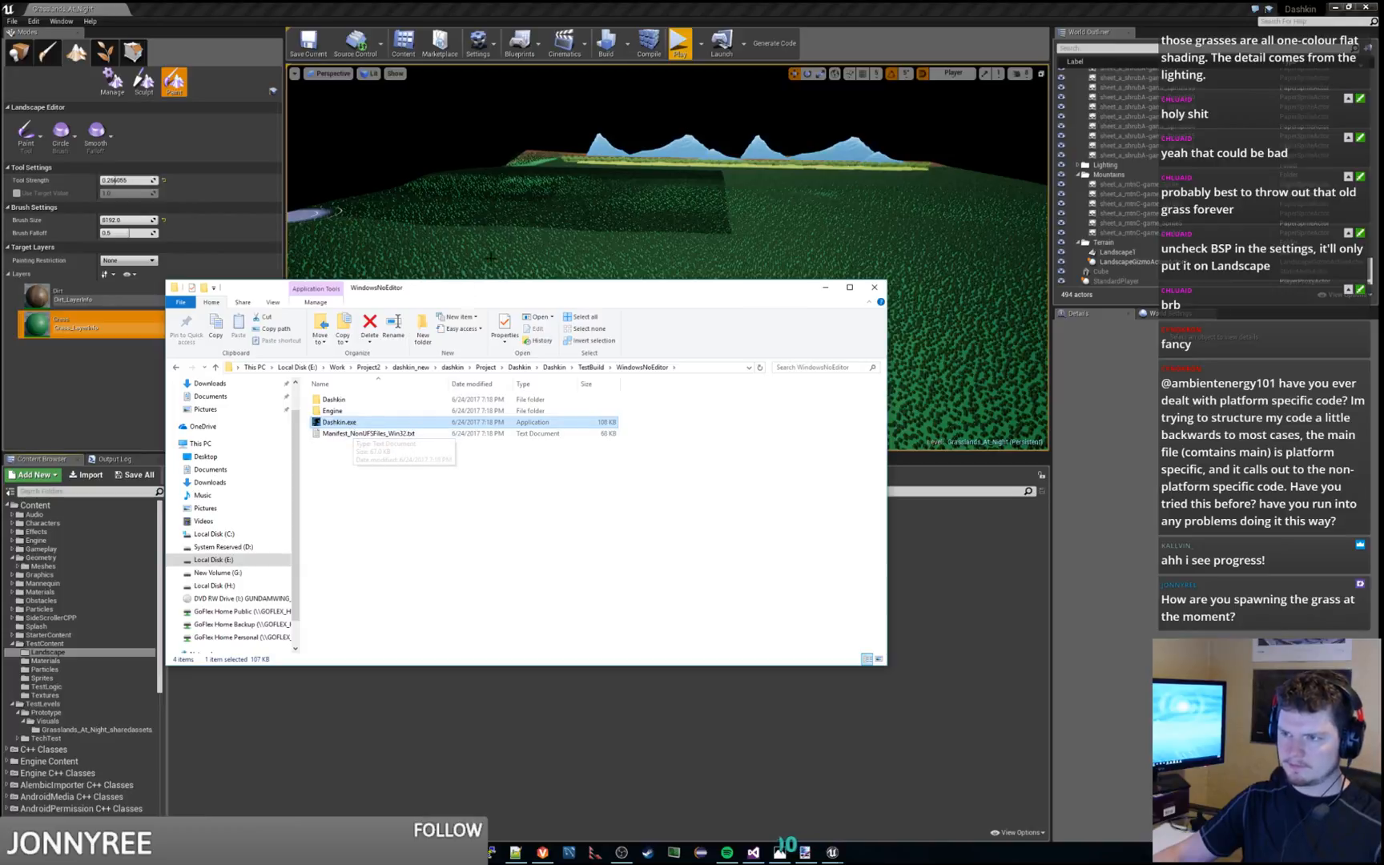
left_click_drag(519, 291, 1383, 290)
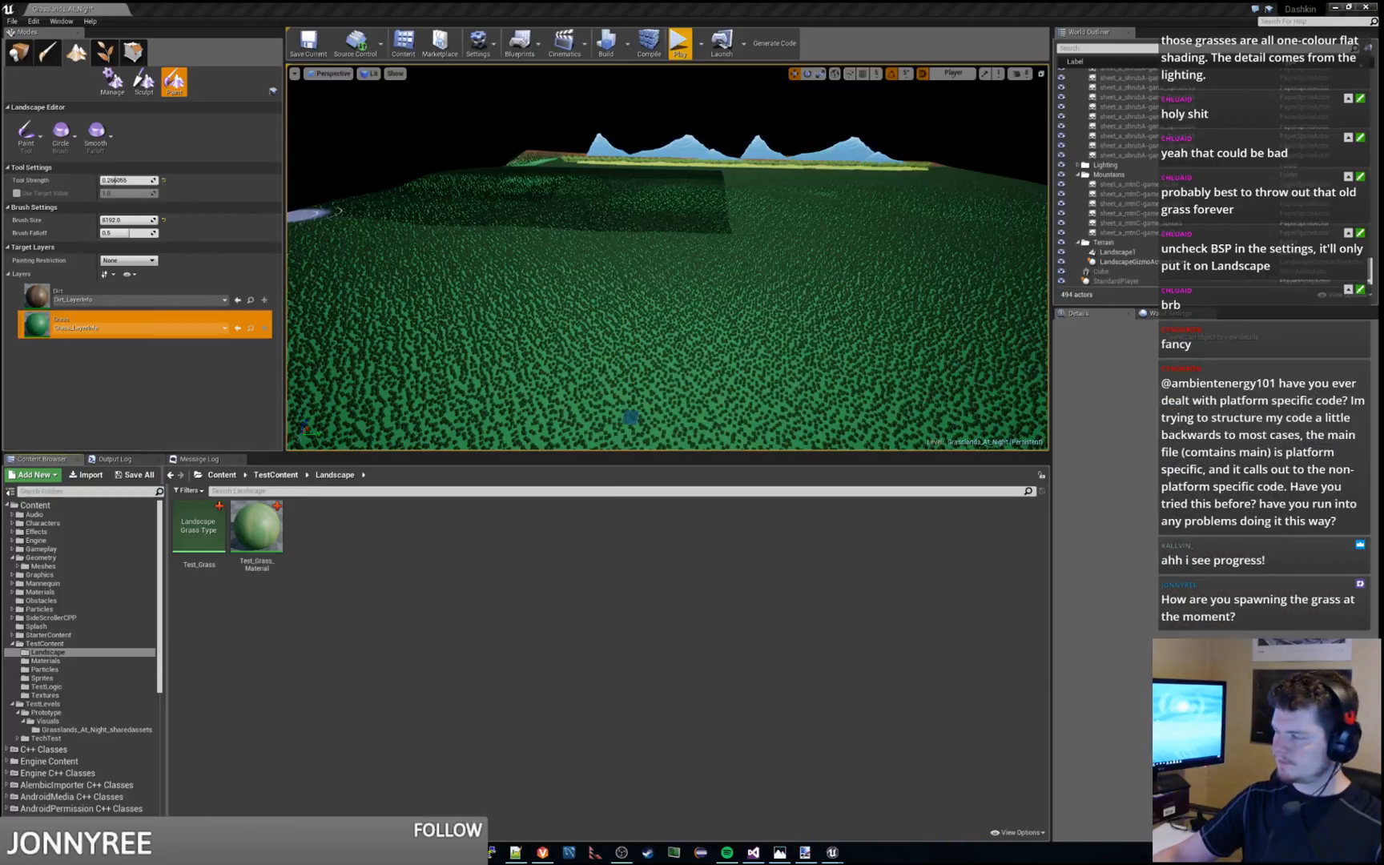
Try to package the project for Windows (32-bit) into the TestBuild folder and inspect the packaging messages in the output log
left_click(12, 21)
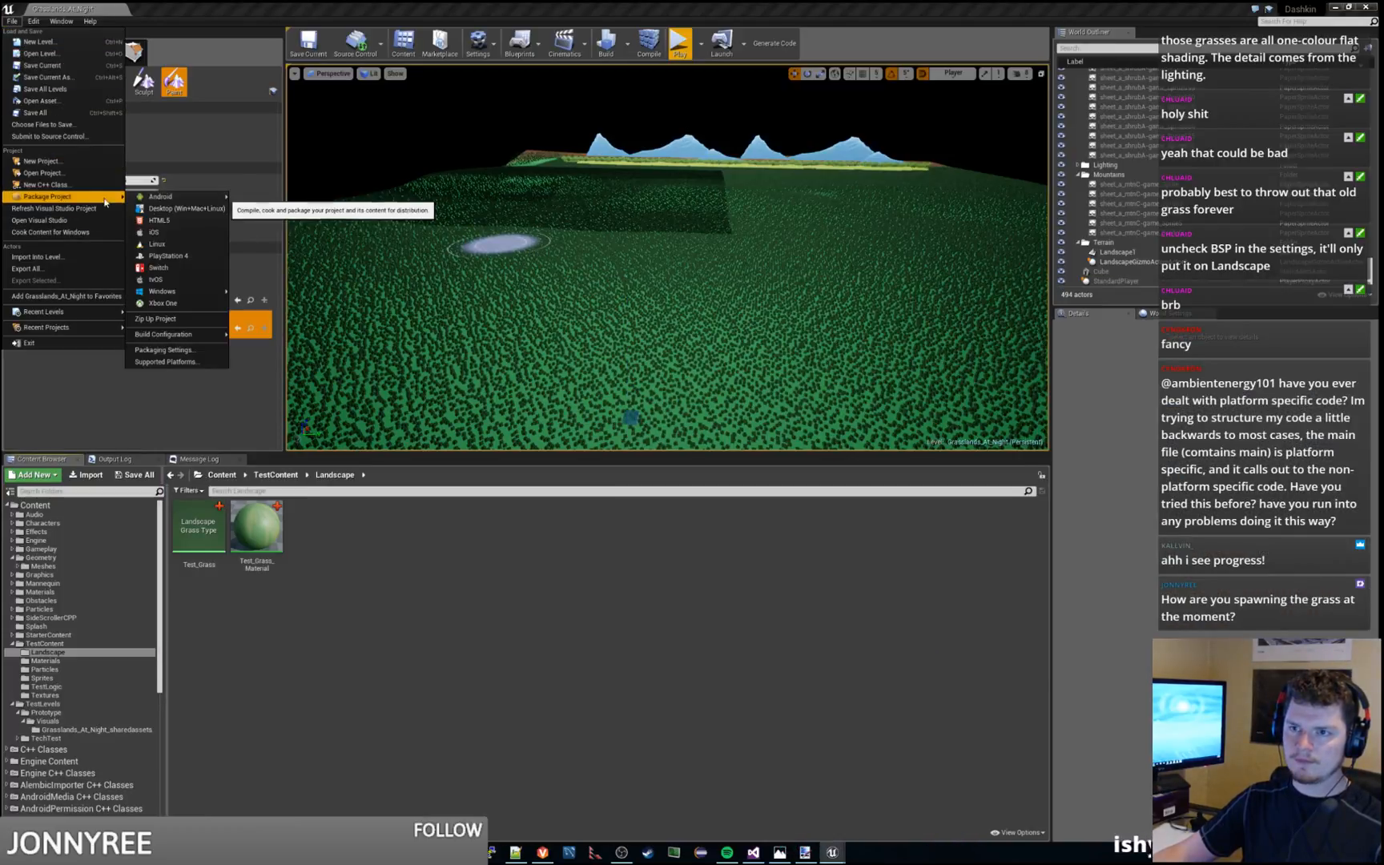
mouse_move(177, 297)
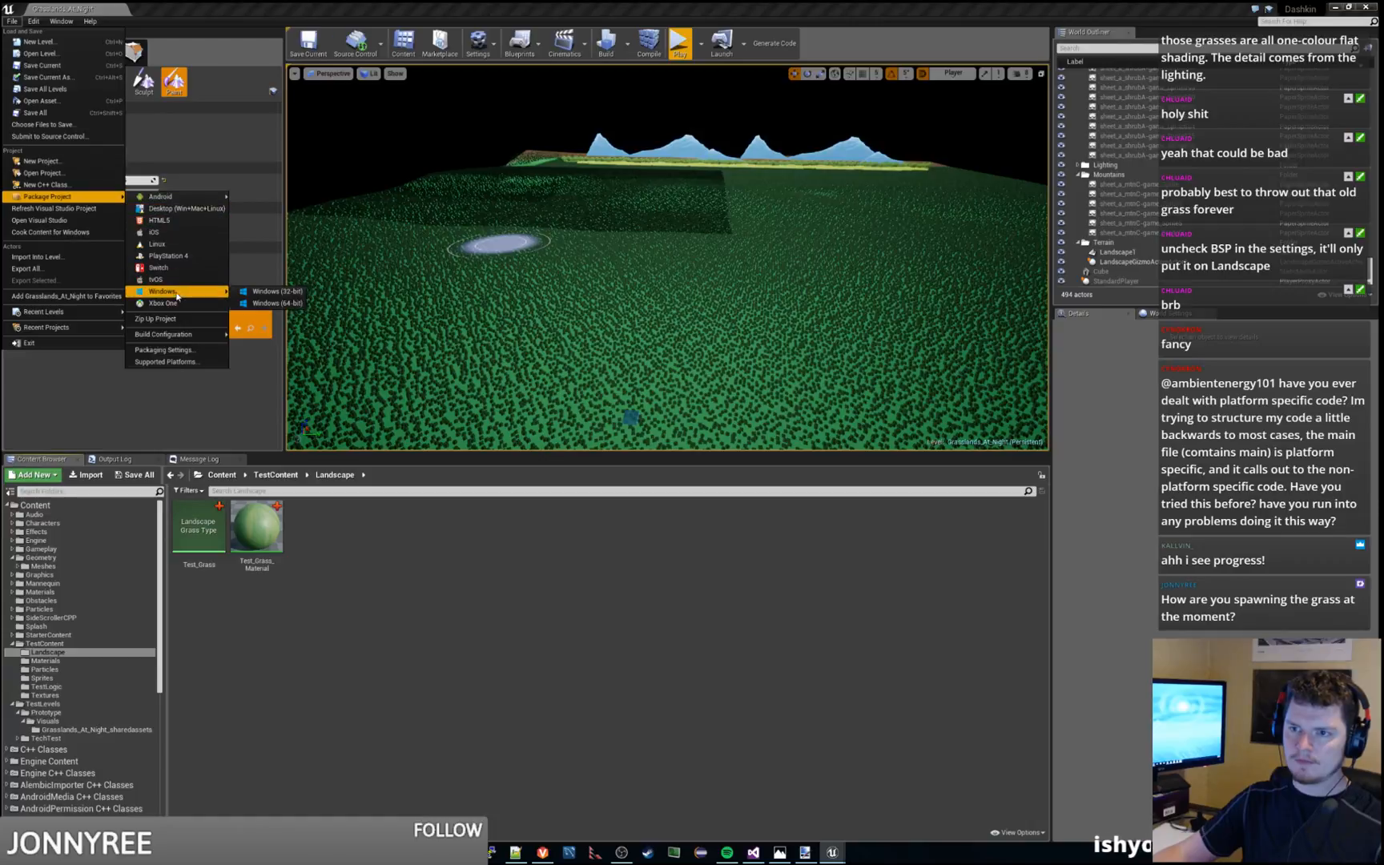
left_click(244, 302)
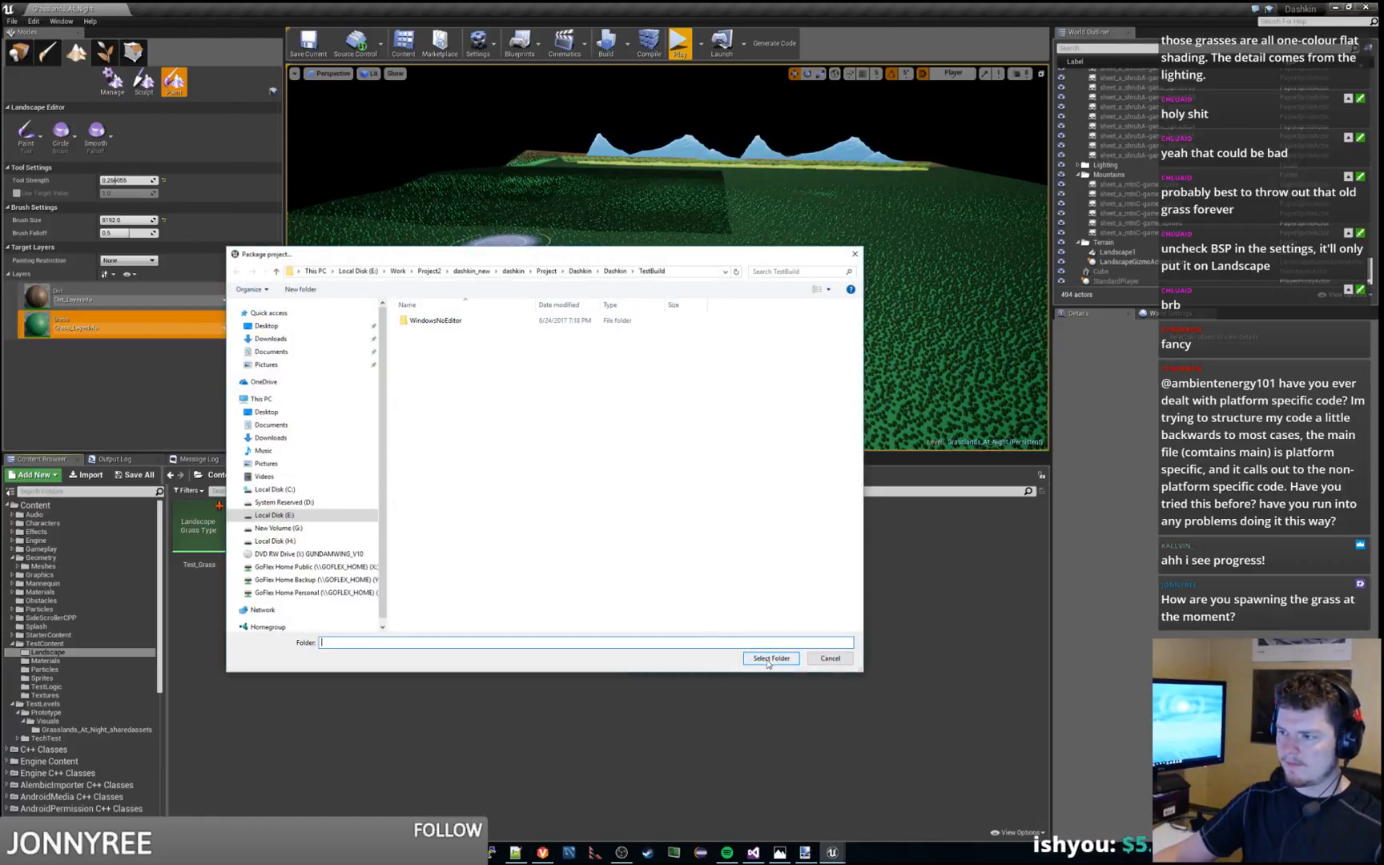
left_click(762, 659)
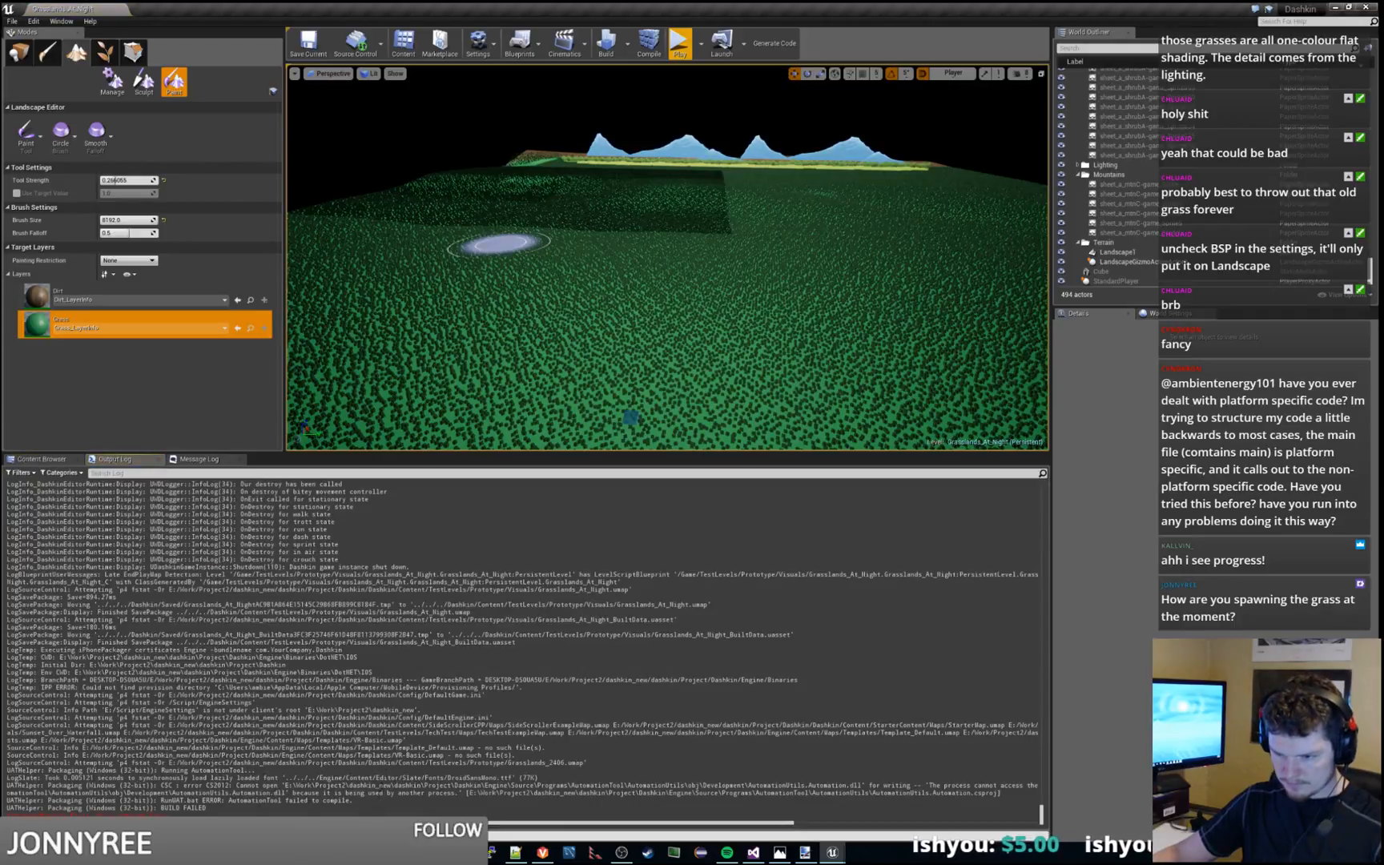
left_click_drag(354, 800, 387, 769)
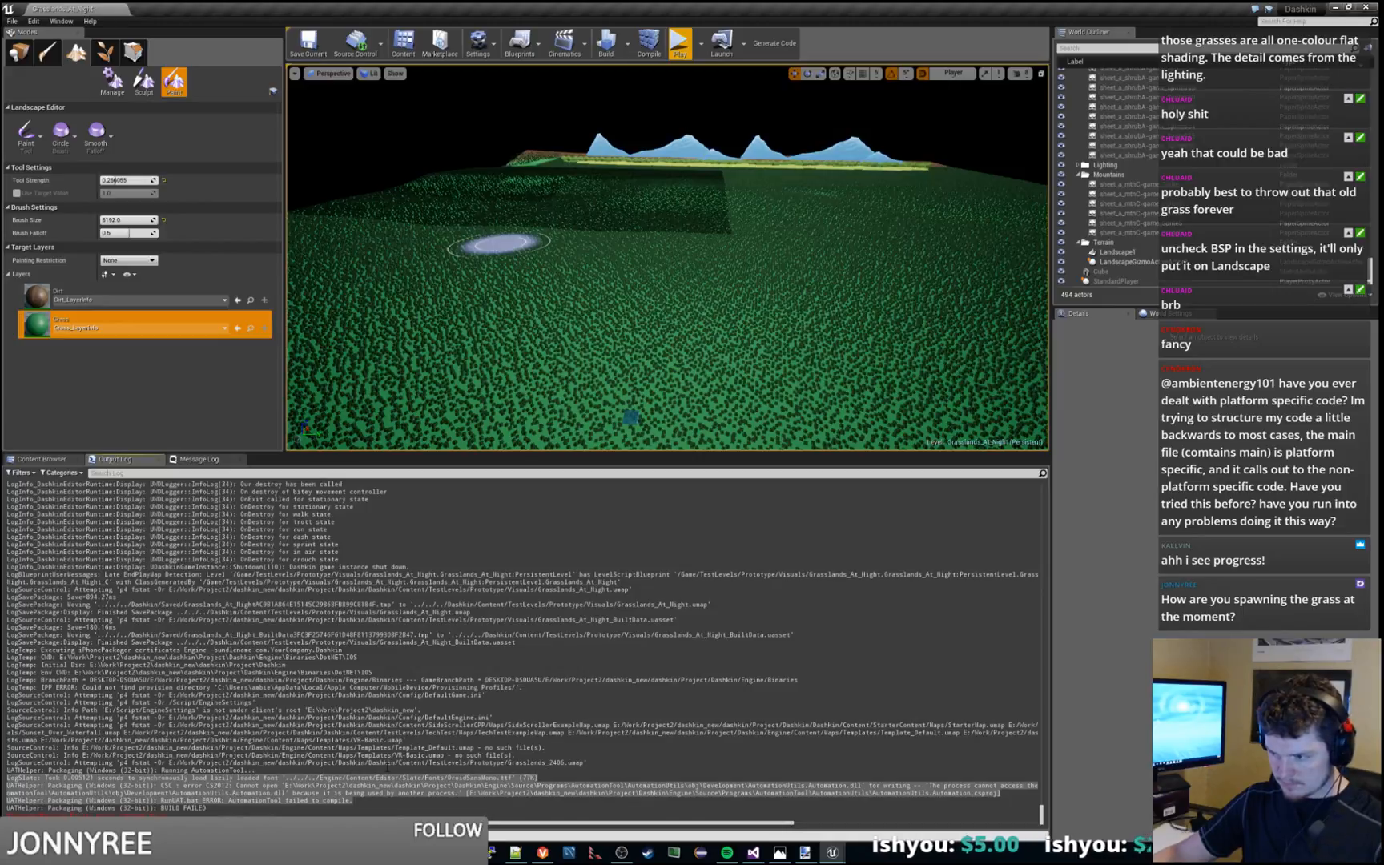
left_click(776, 714)
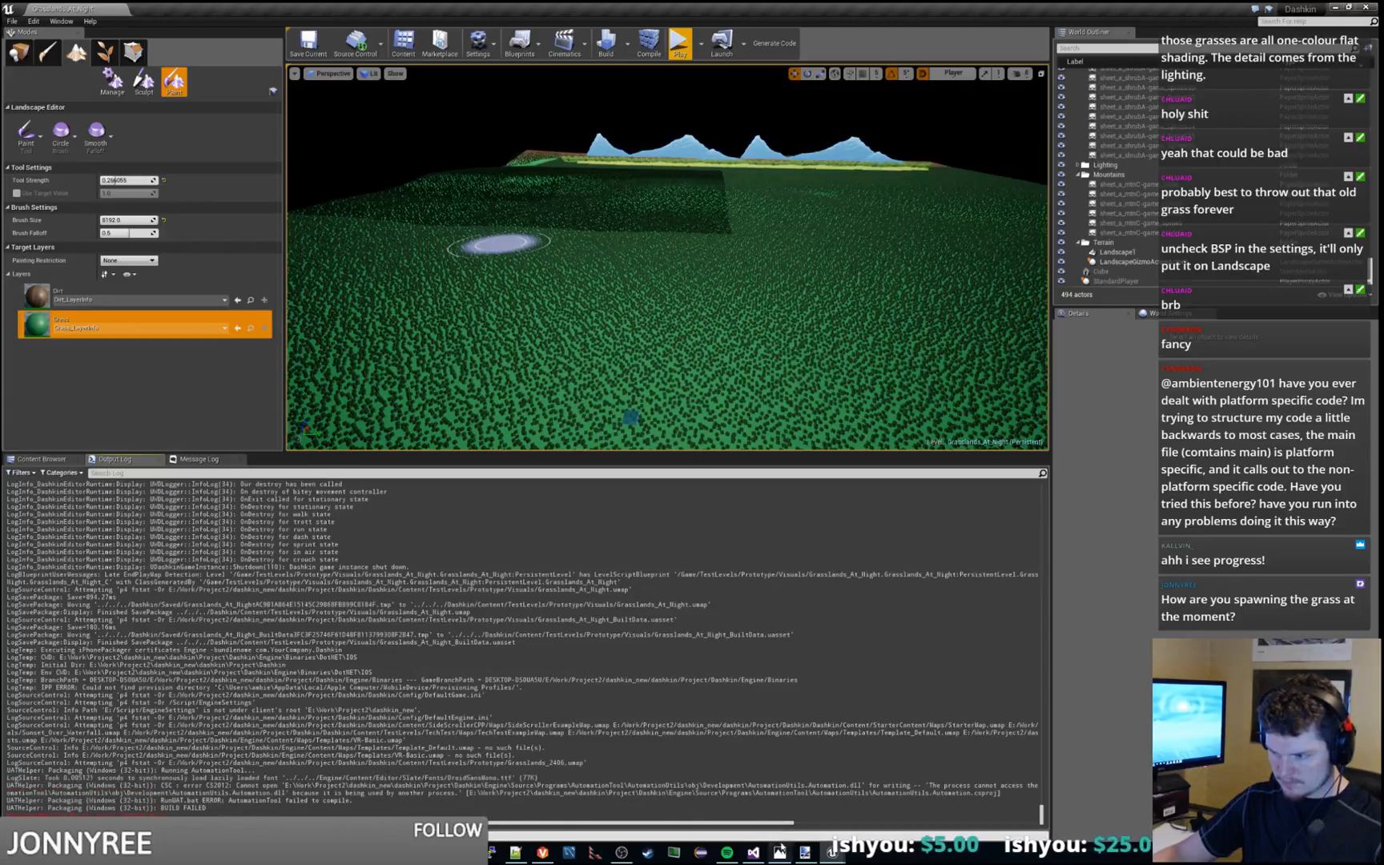
Switch to Visual Studio, detach the debugger from the running UE4Editor process, and return to Unreal Editor
left_click(753, 852)
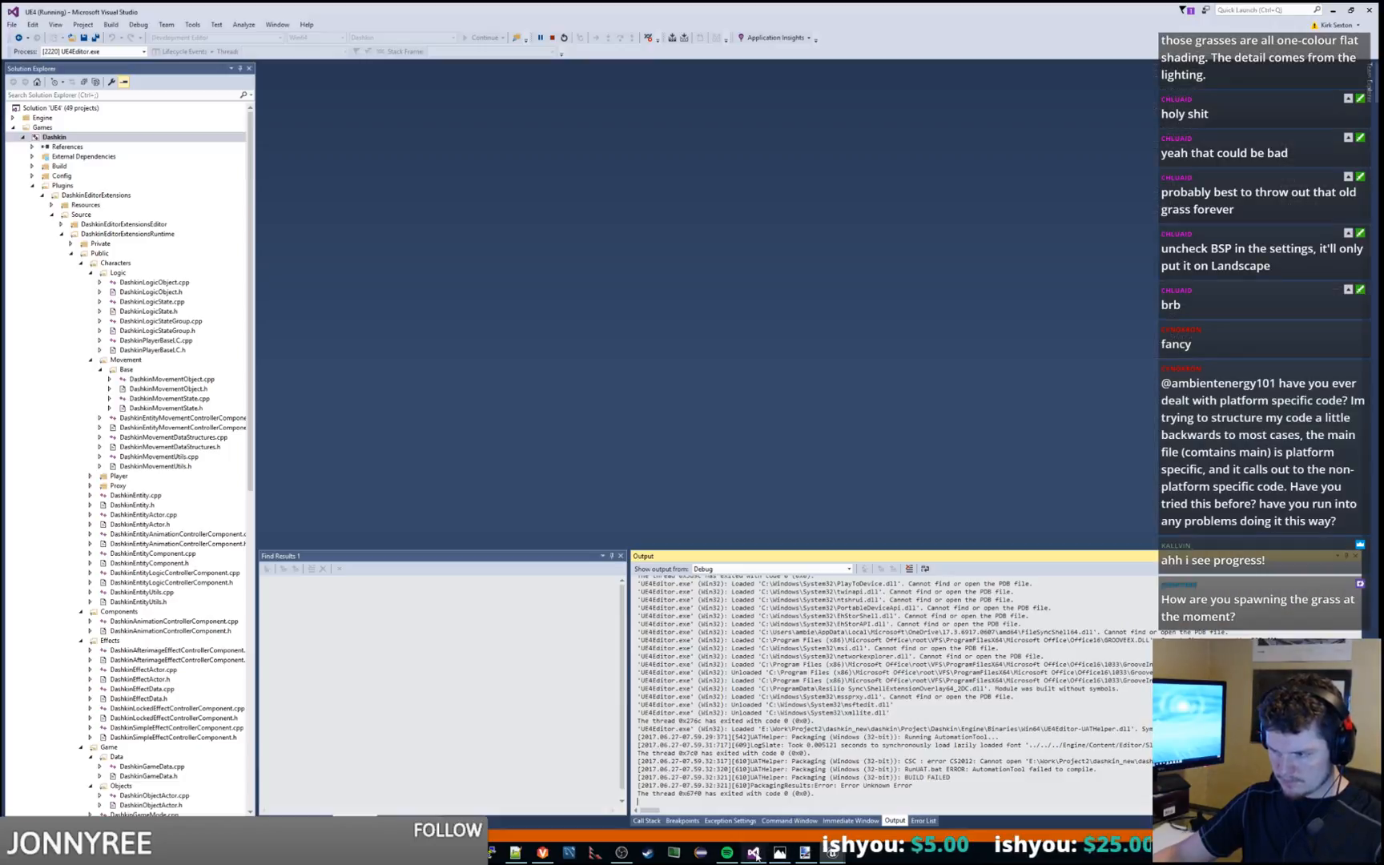
left_click(141, 26)
left_click(153, 98)
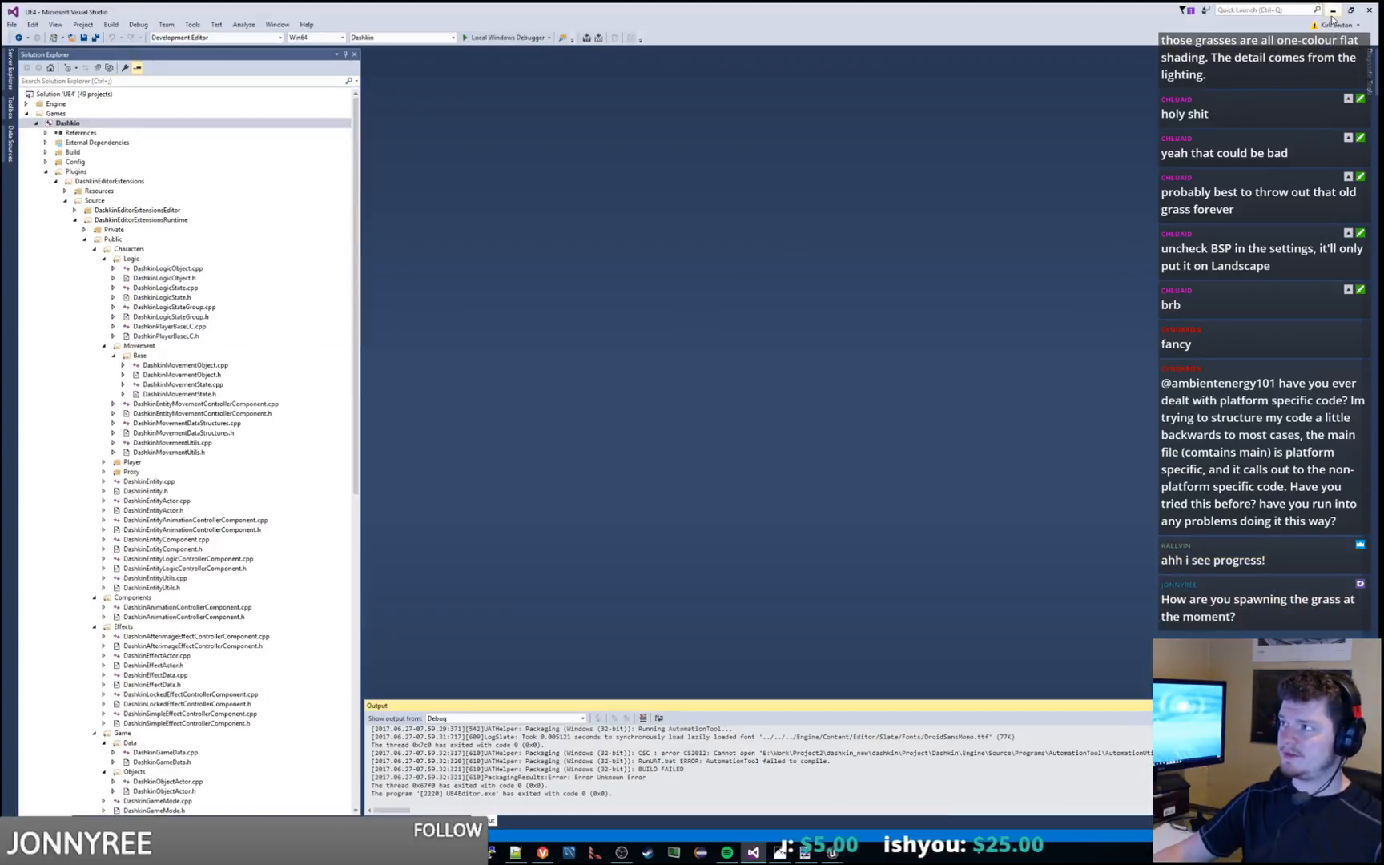
left_click(1333, 10)
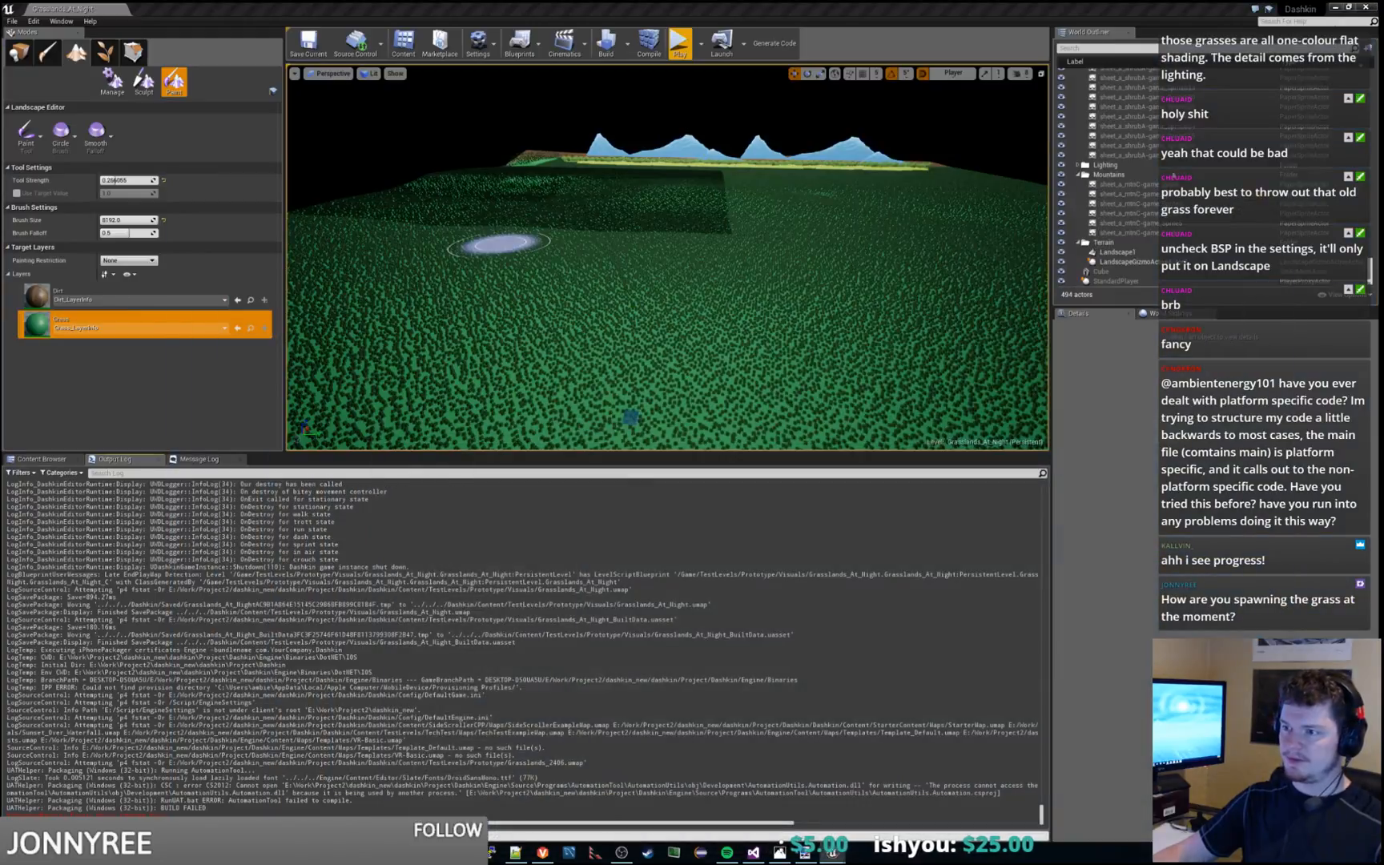
Package the project for Windows (32-bit) into the TestBuild folder
left_click(11, 20)
mouse_move(100, 197)
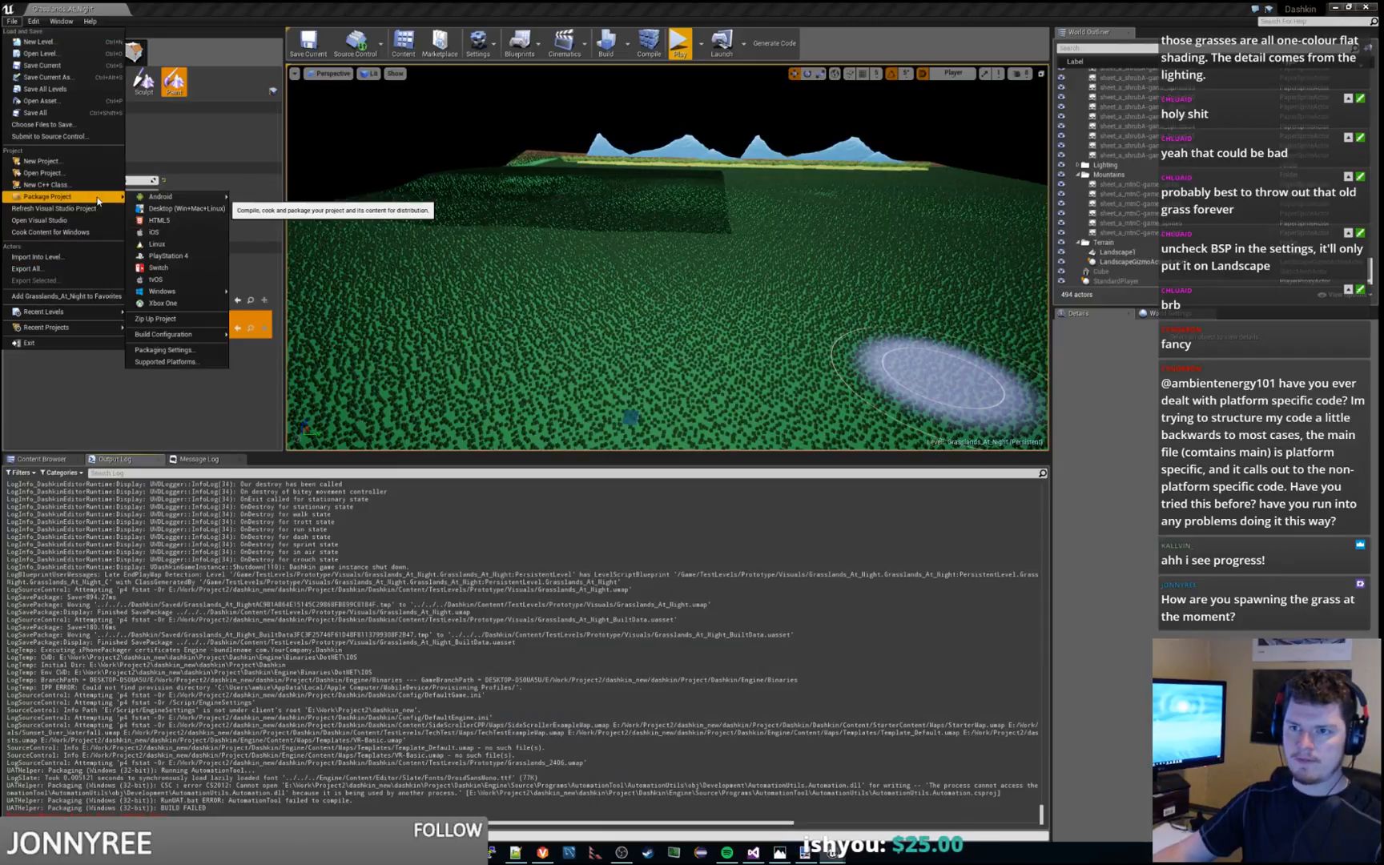
mouse_move(200, 291)
left_click(272, 292)
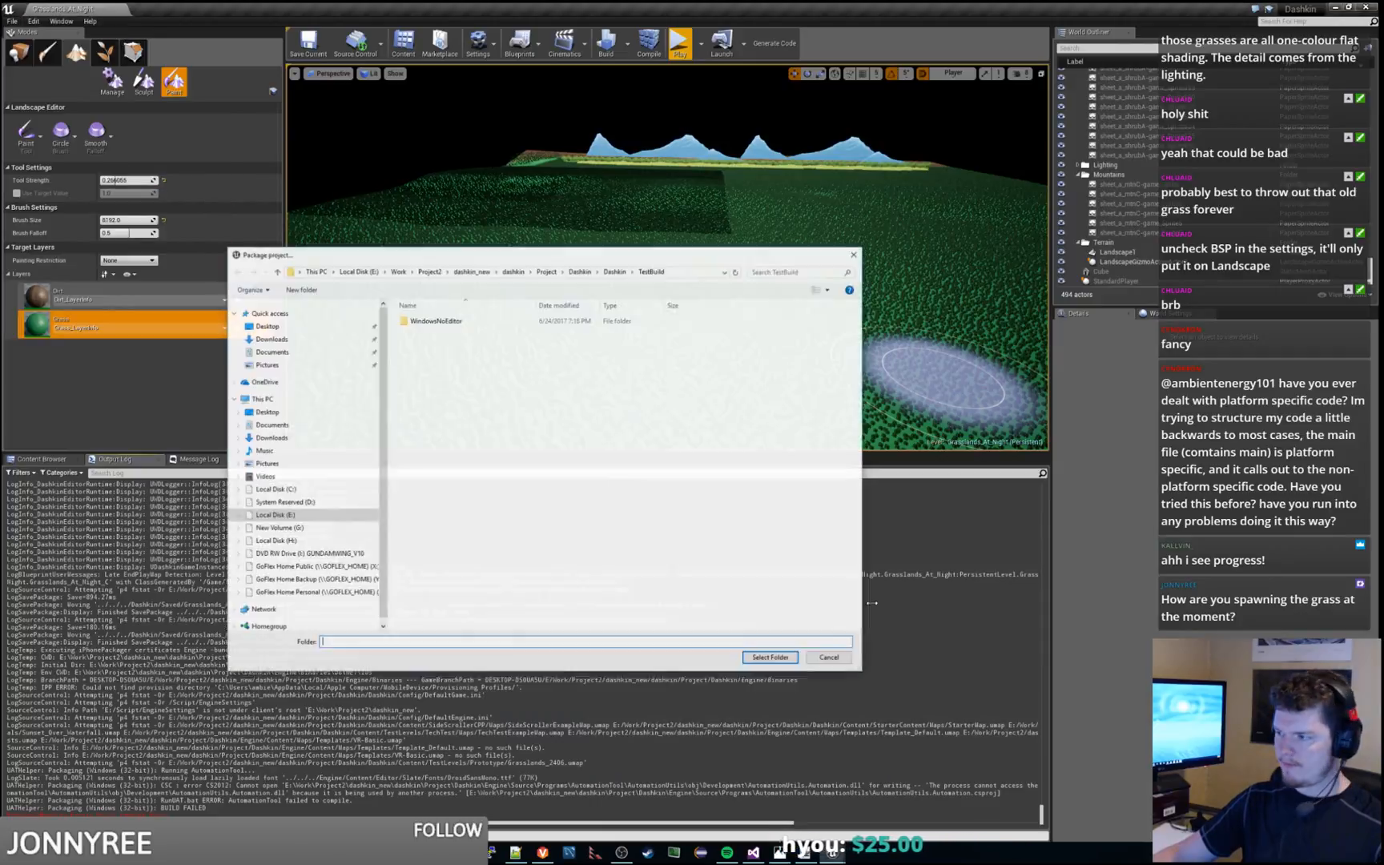
left_click(770, 660)
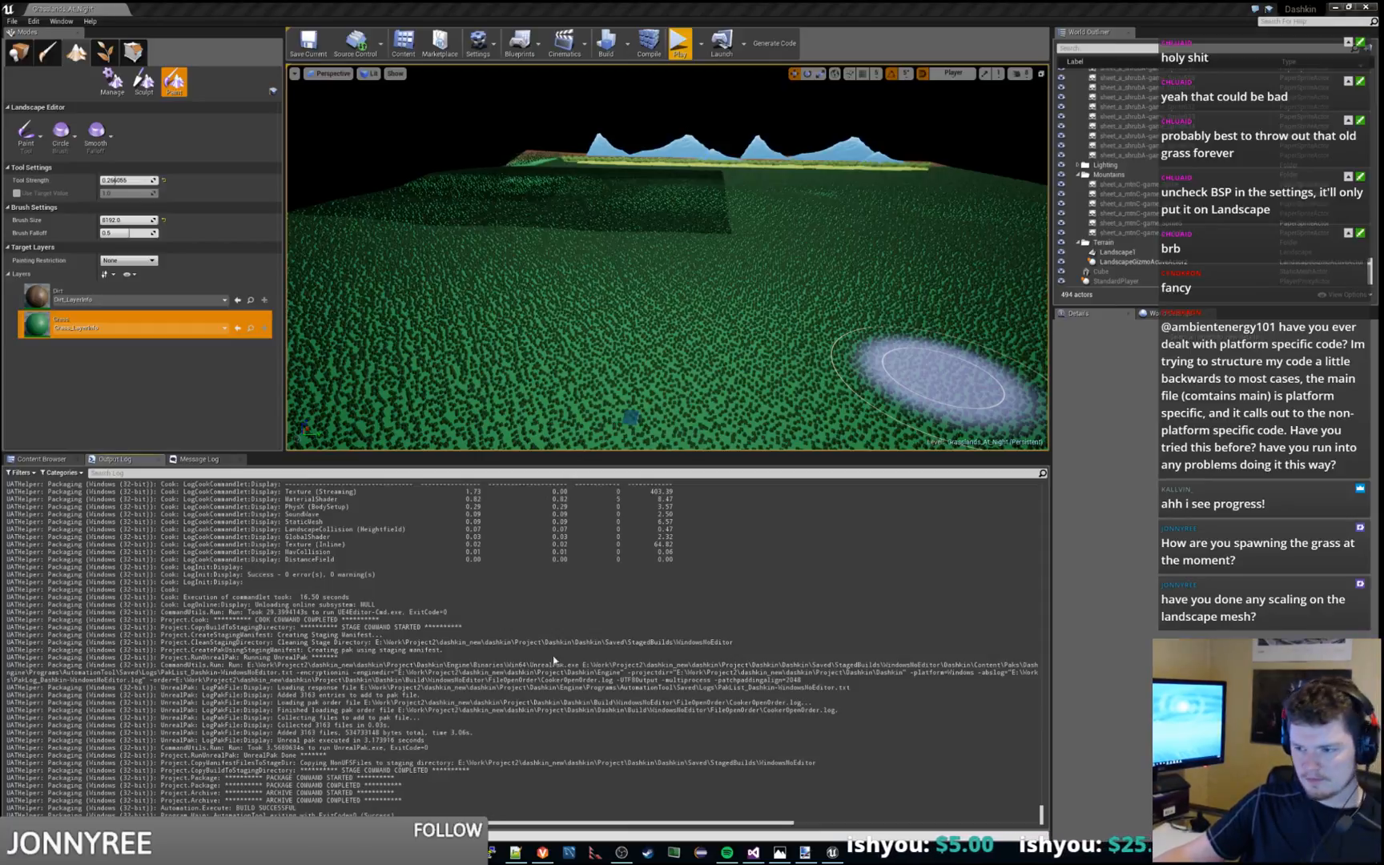
Review the final packaging messages in the output log
left_click_drag(204, 679, 427, 794)
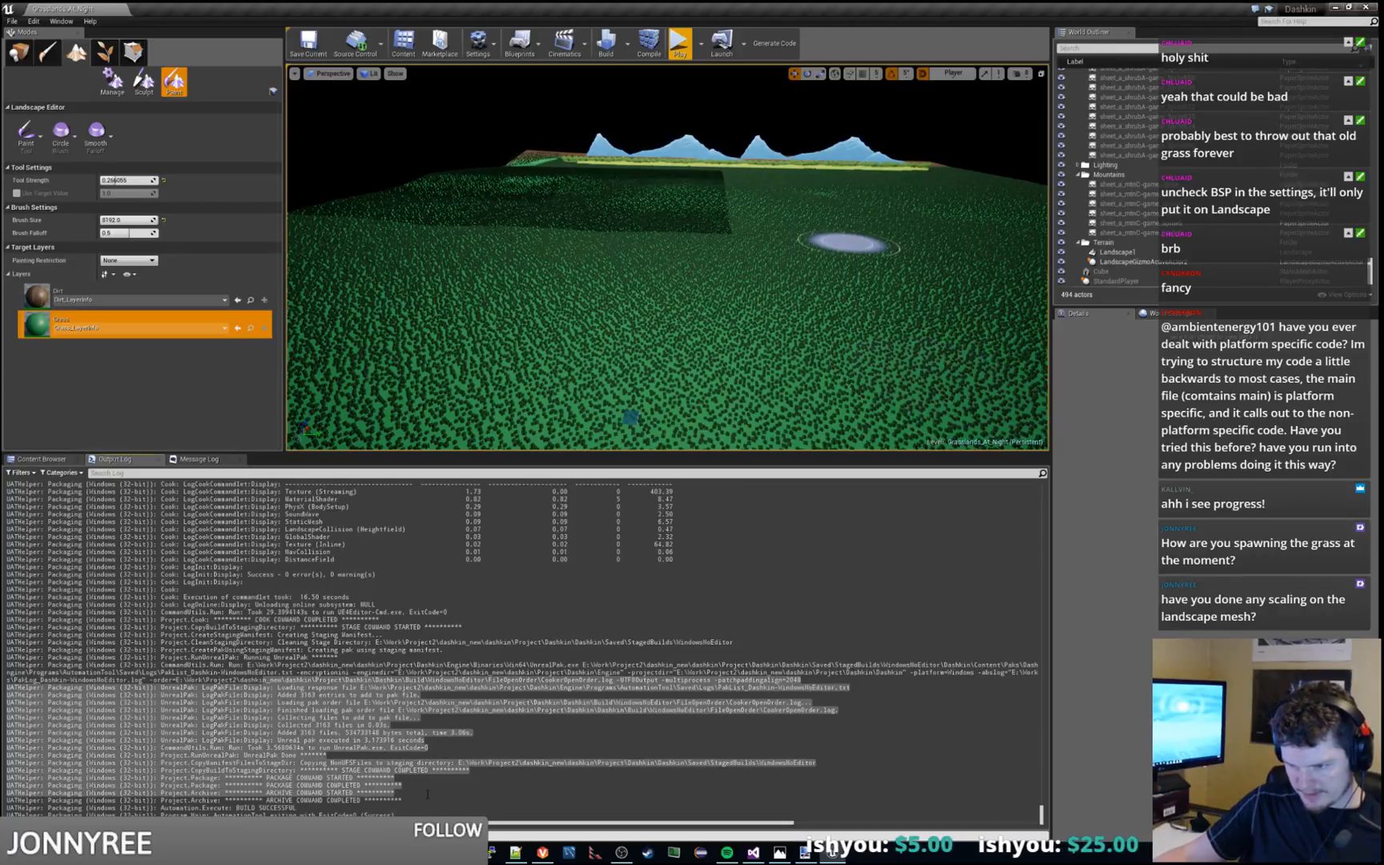
left_click(422, 789)
scroll(421, 789, "up", 4)
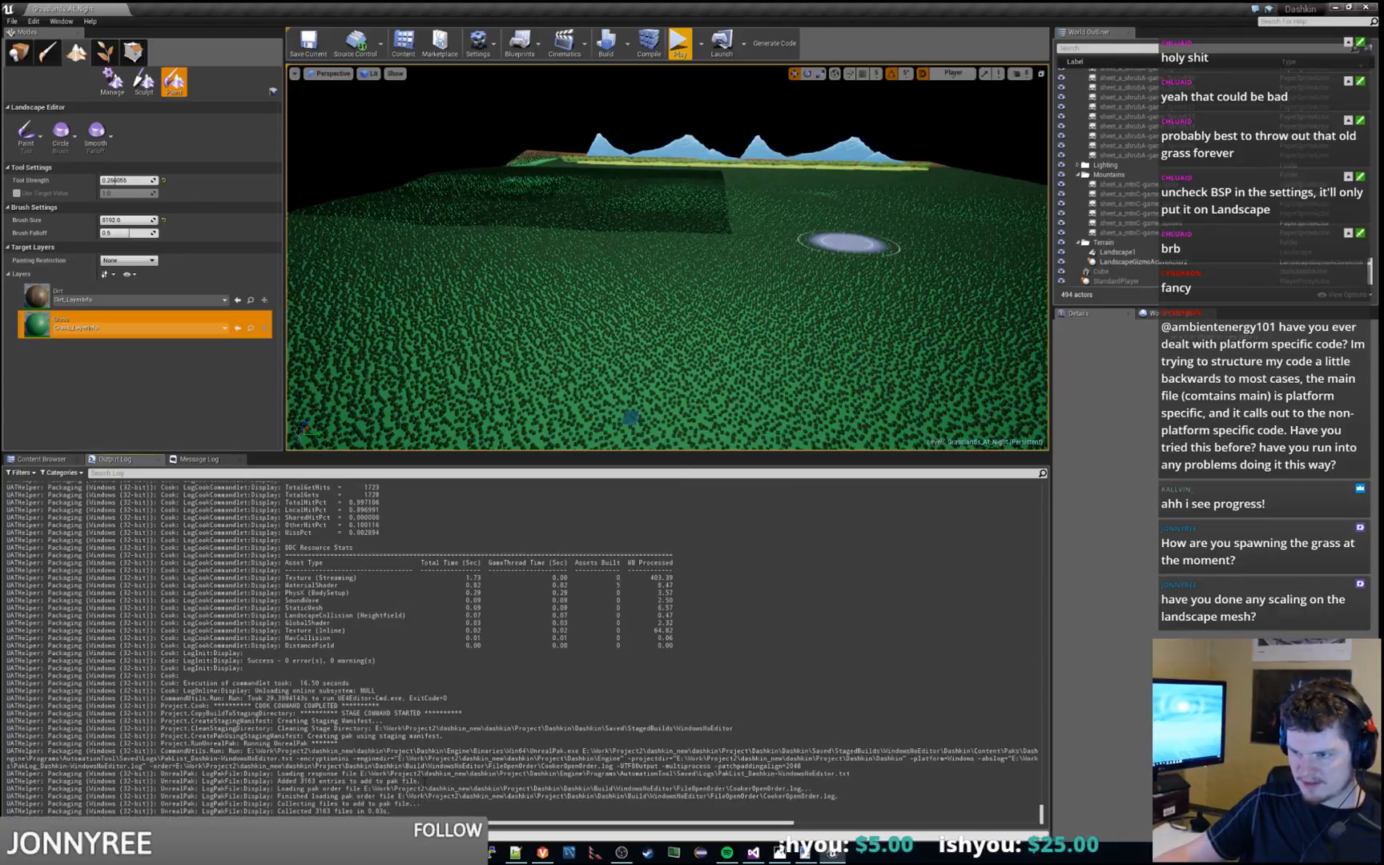
Switch to File Explorer's WindowsNoEditor folder, bring its window into view and launch Dashkin.exe
mouse_move(252, 852)
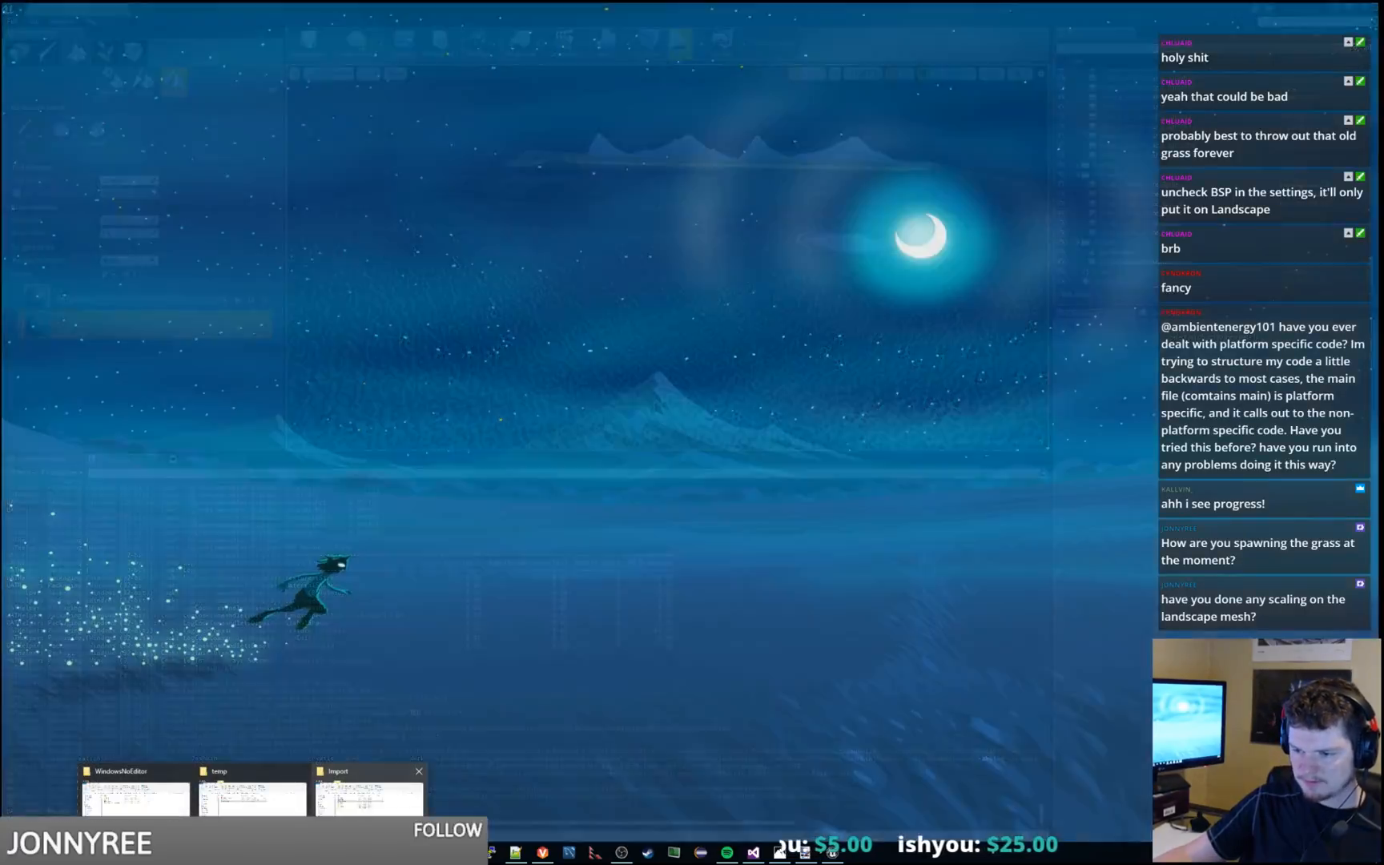
left_click(164, 804)
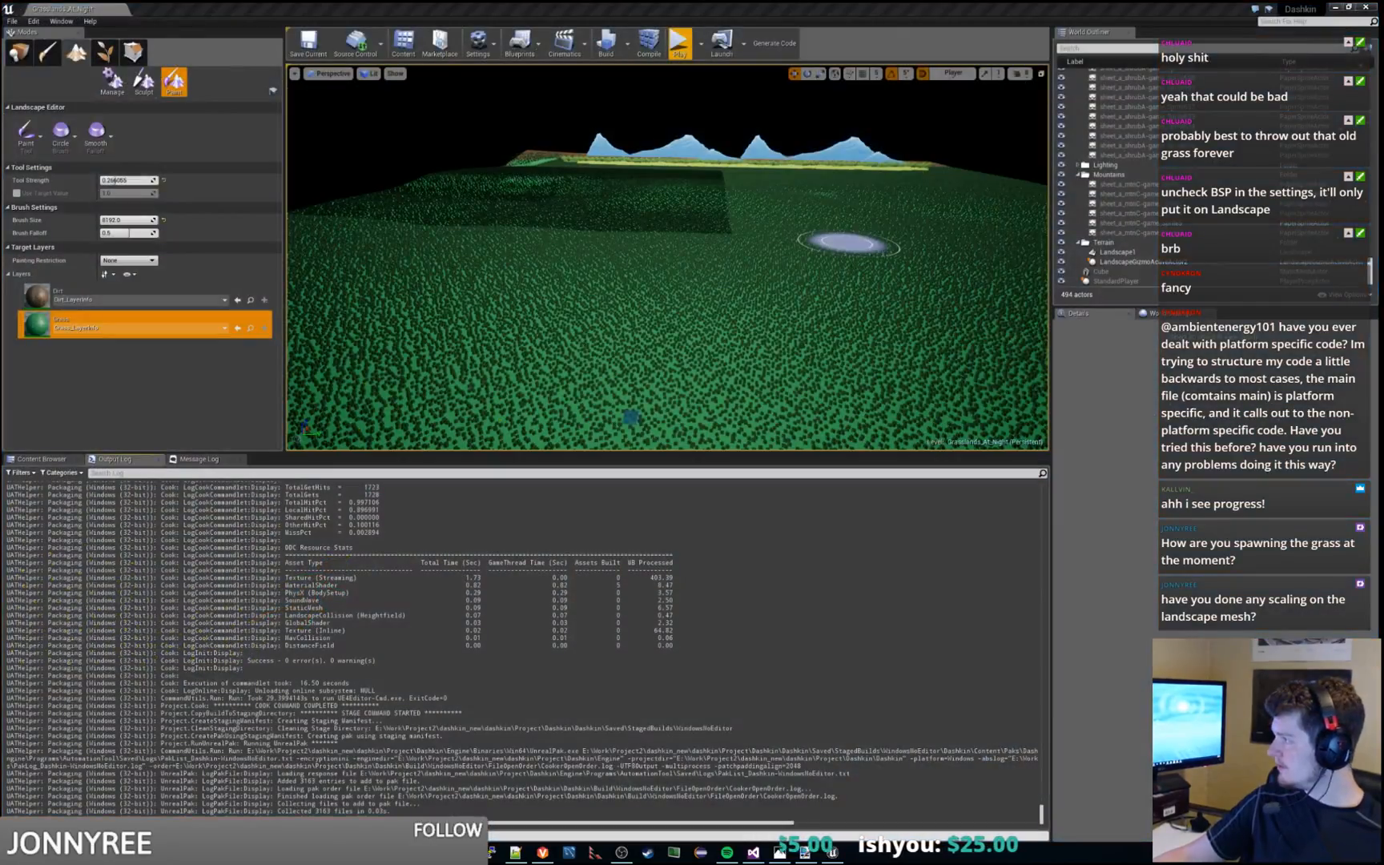
left_click_drag(1383, 291, 699, 289)
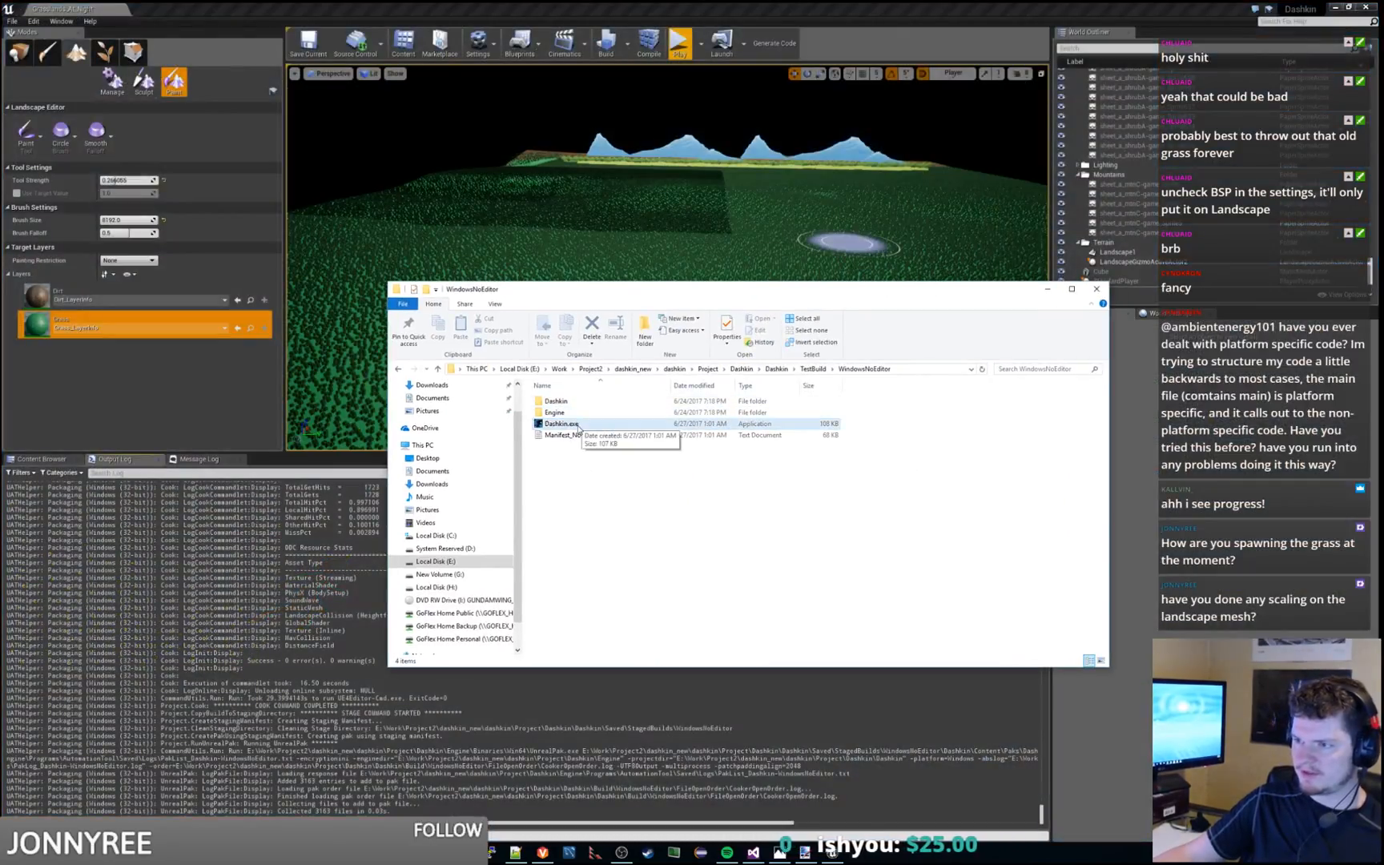
double_click(578, 427)
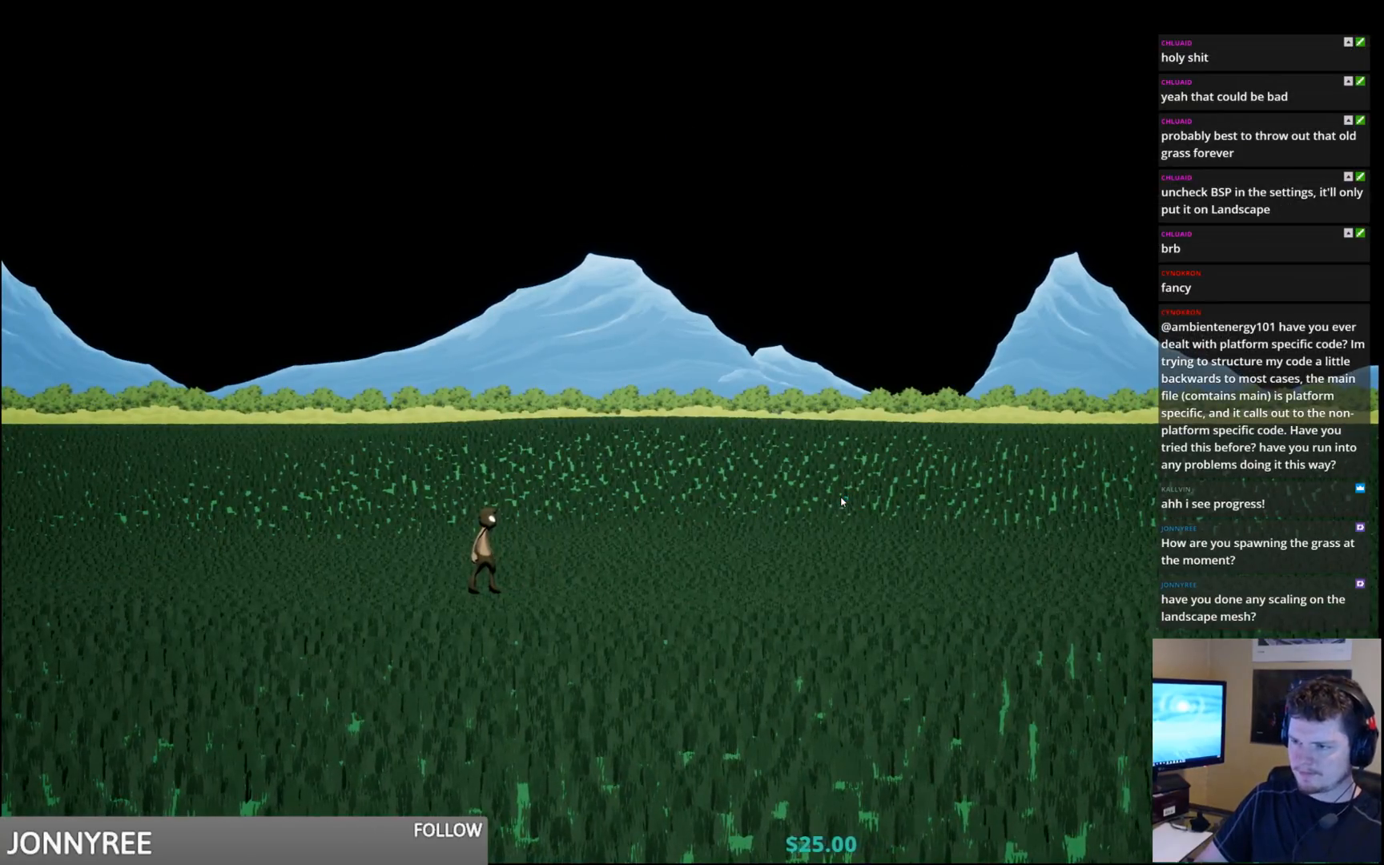
Playtest the packaged game by running and jumping both ways across the grass field, and close it
key("space")
key("d")
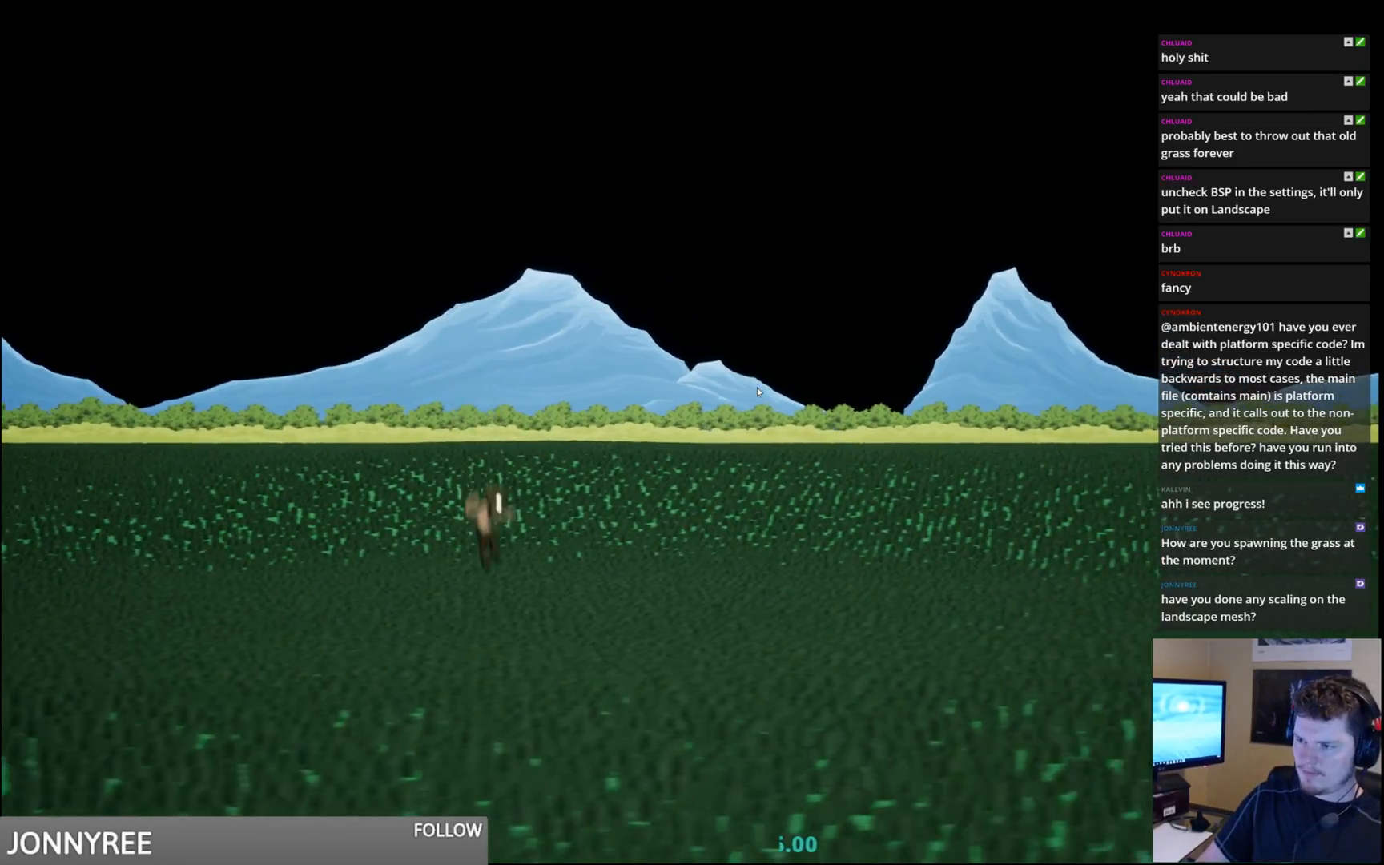
key("a")
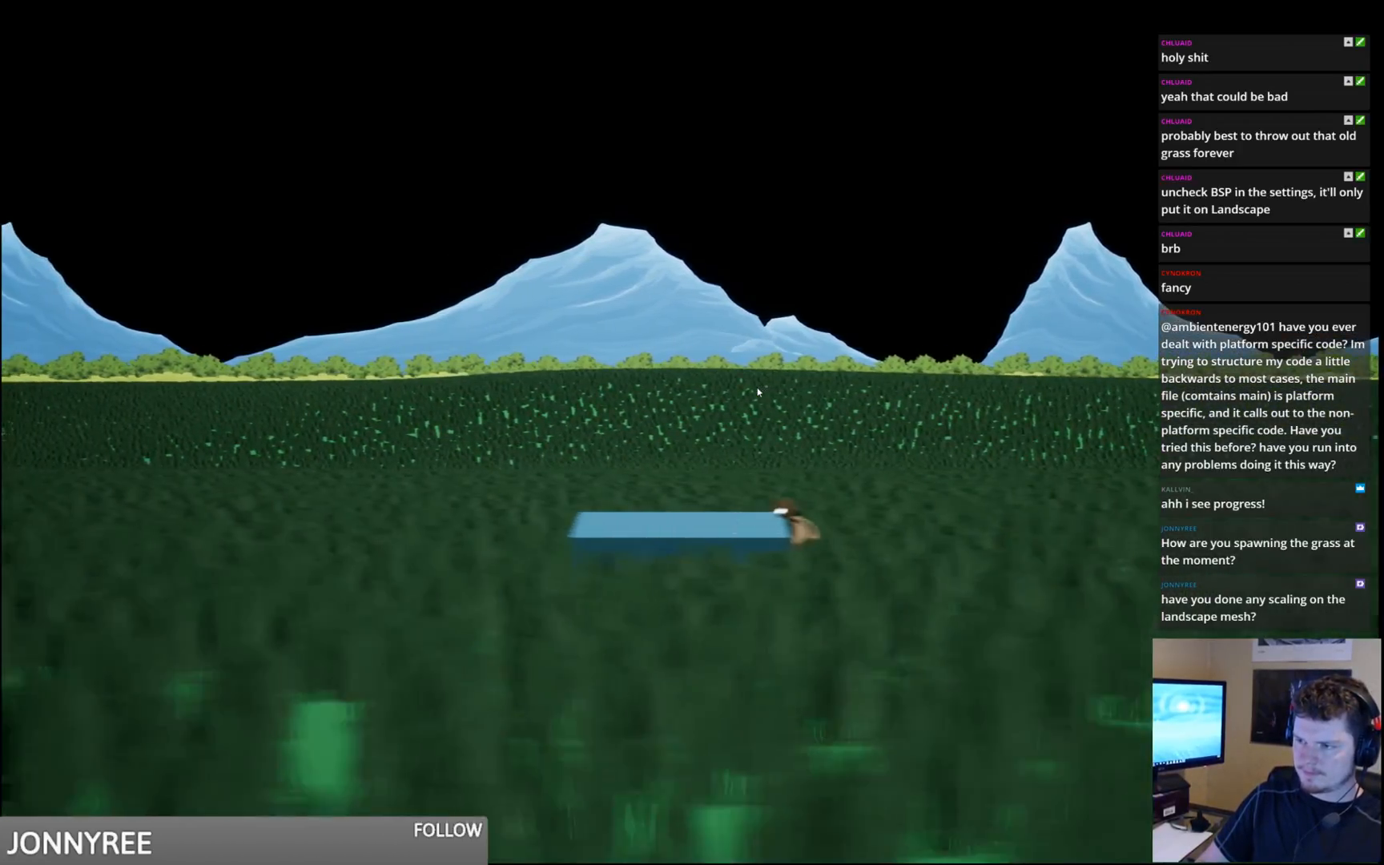
key("d")
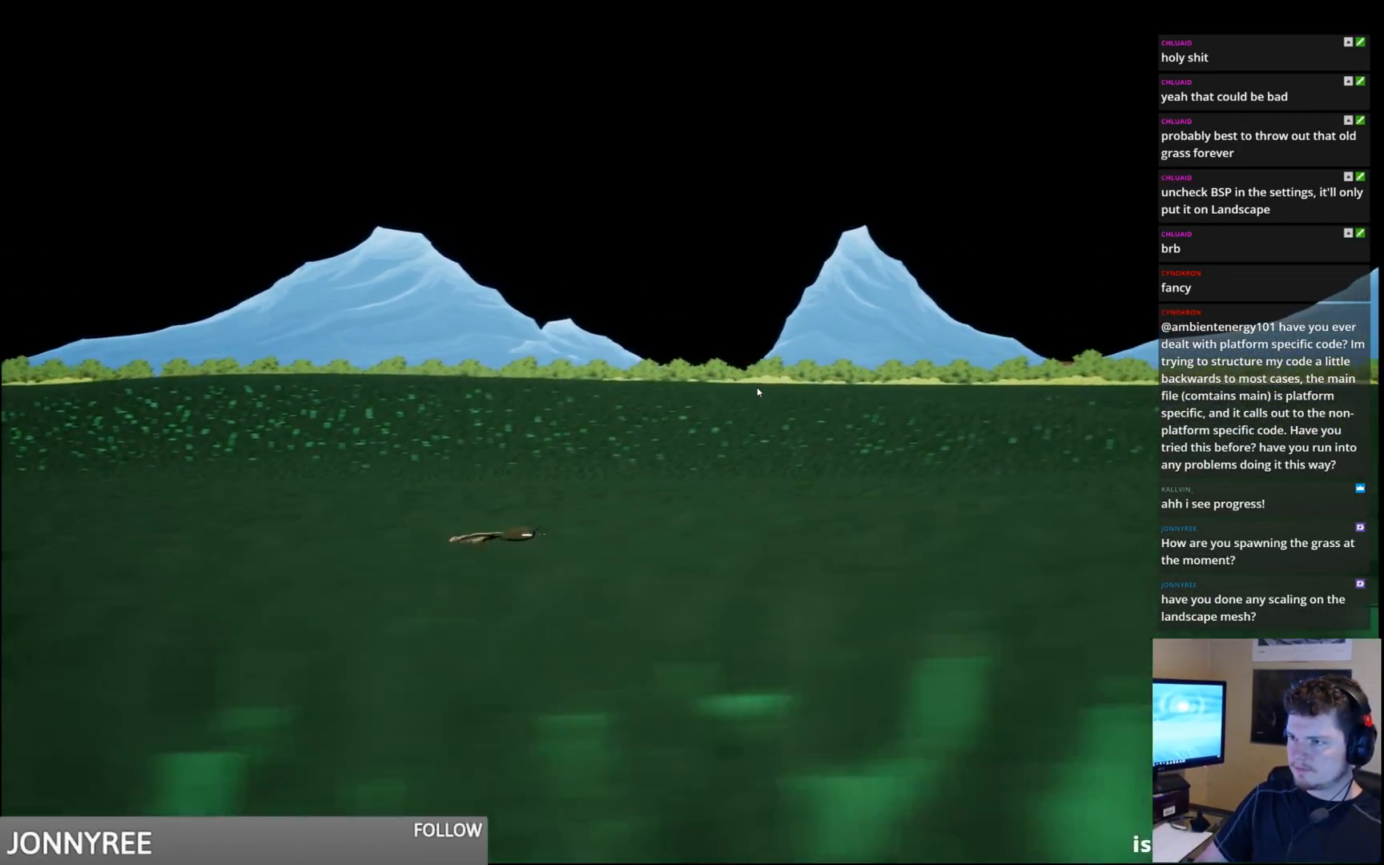
key("d")
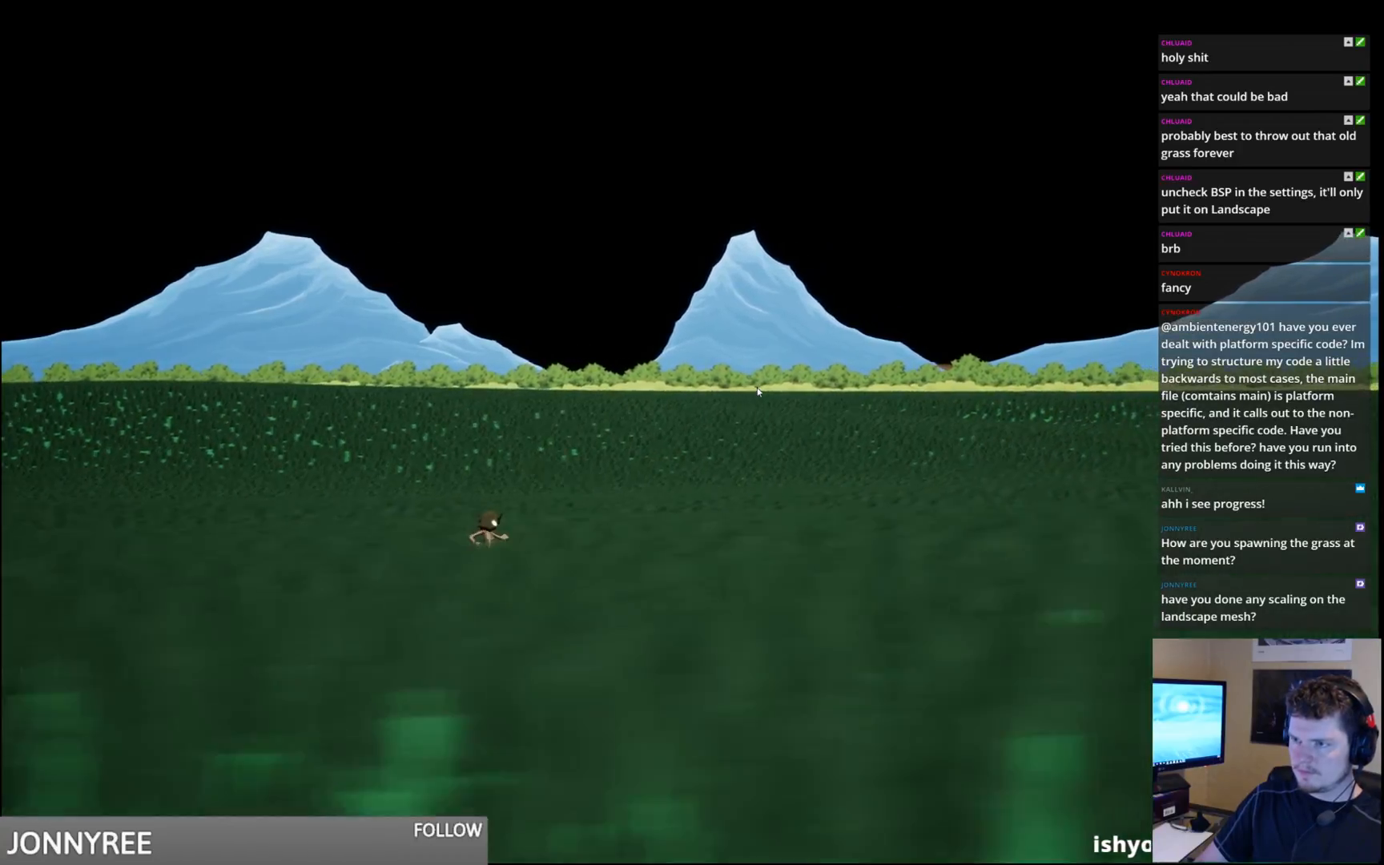
key("space")
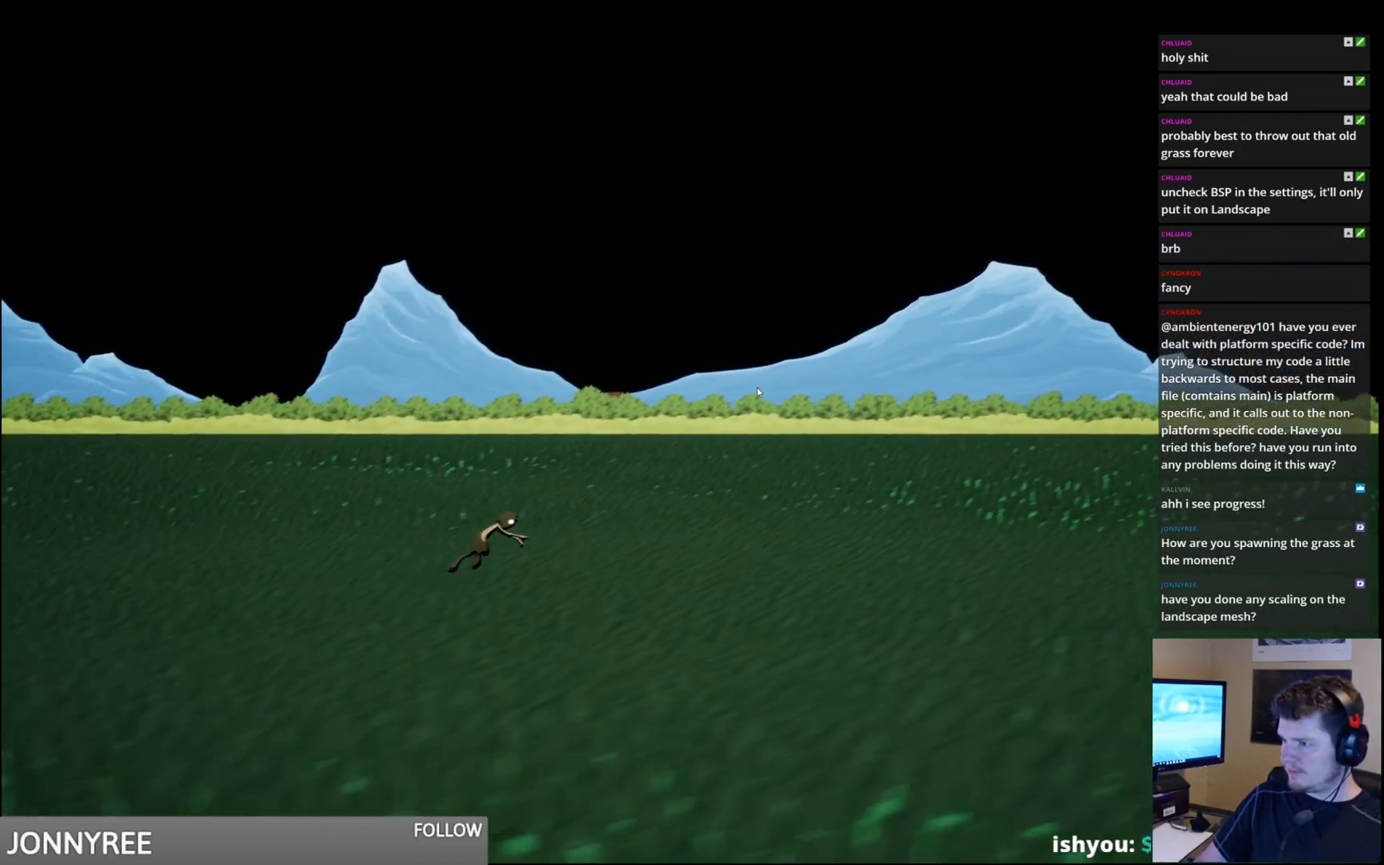
key("d")
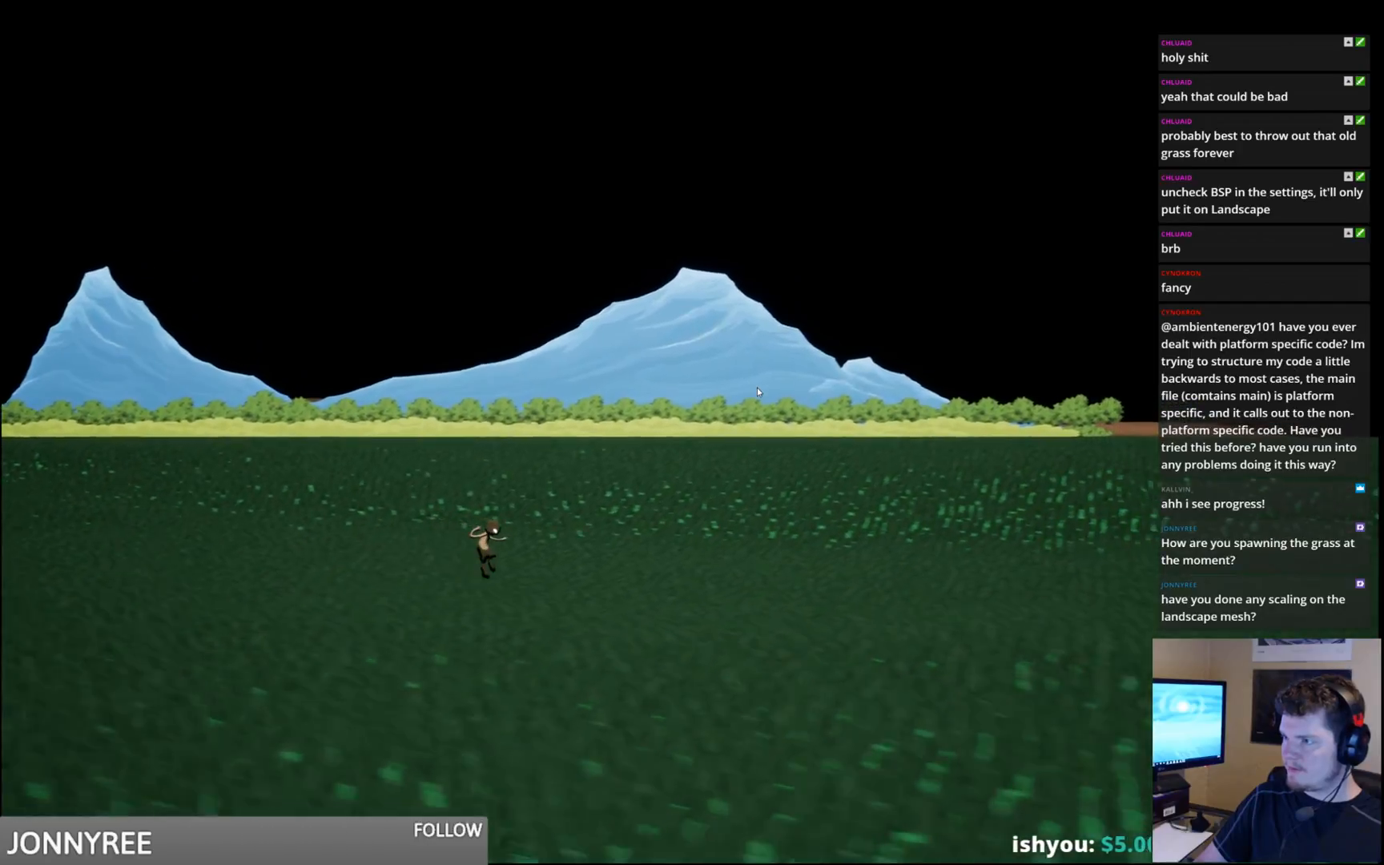
key("d")
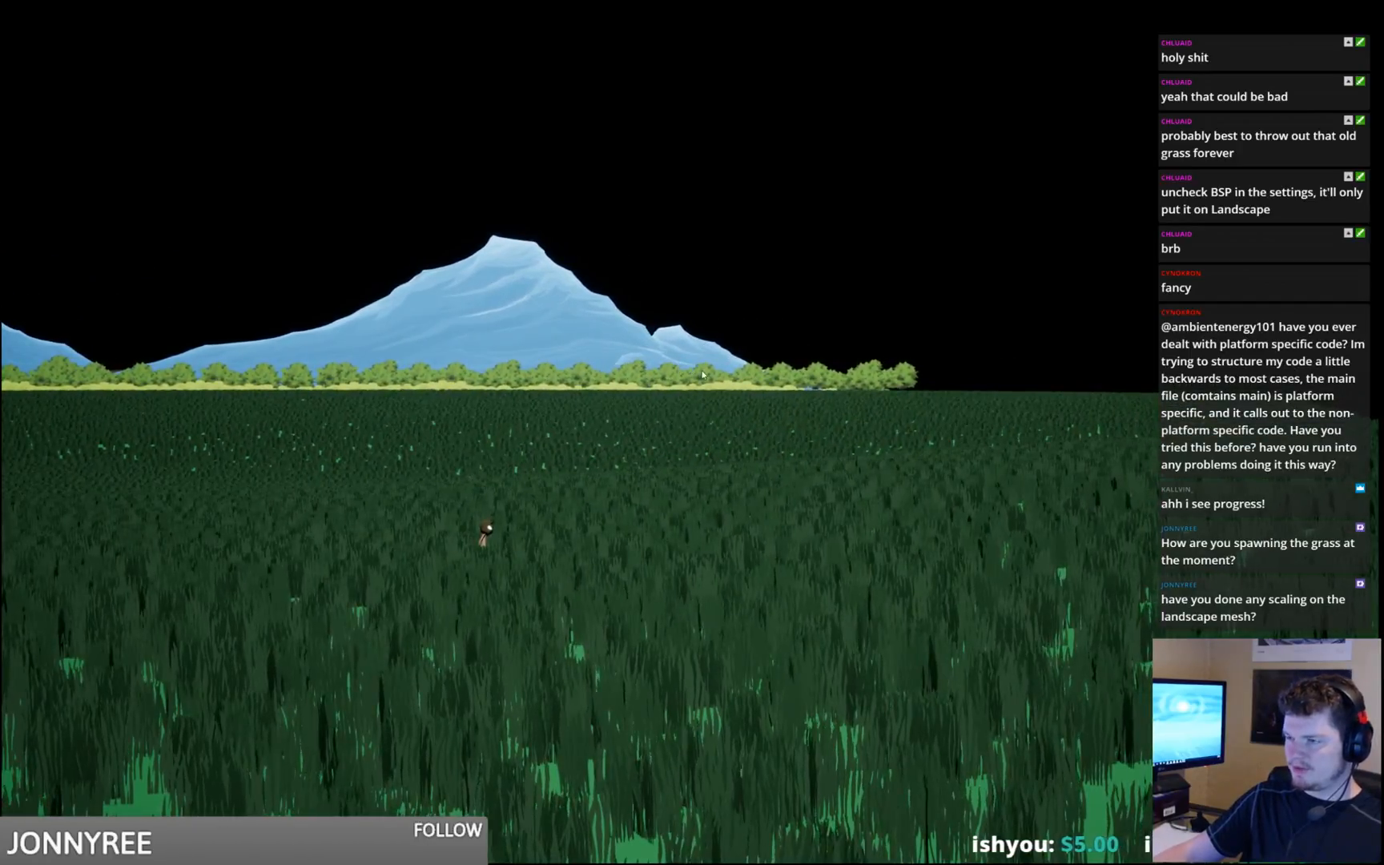
key("d")
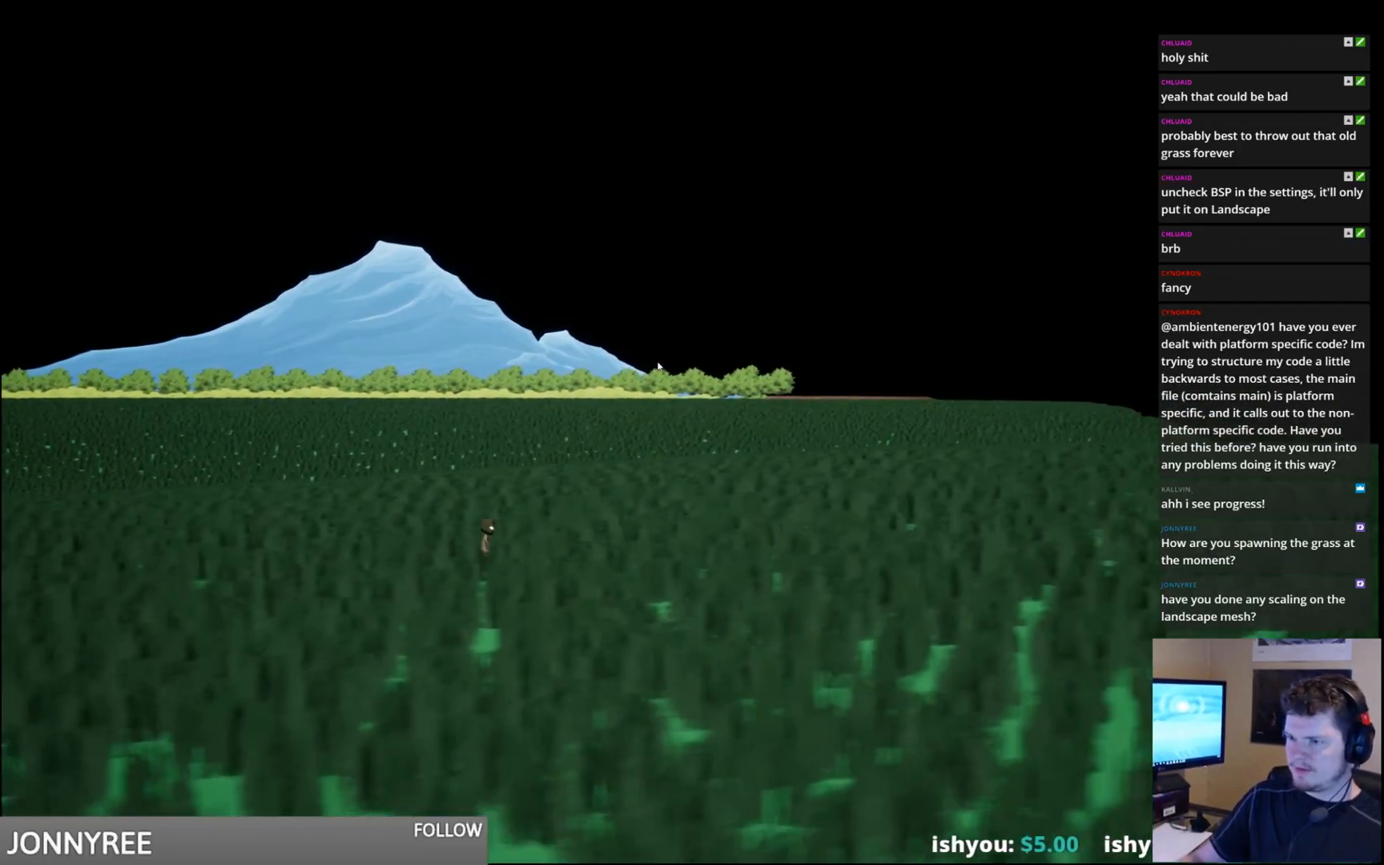
key("d")
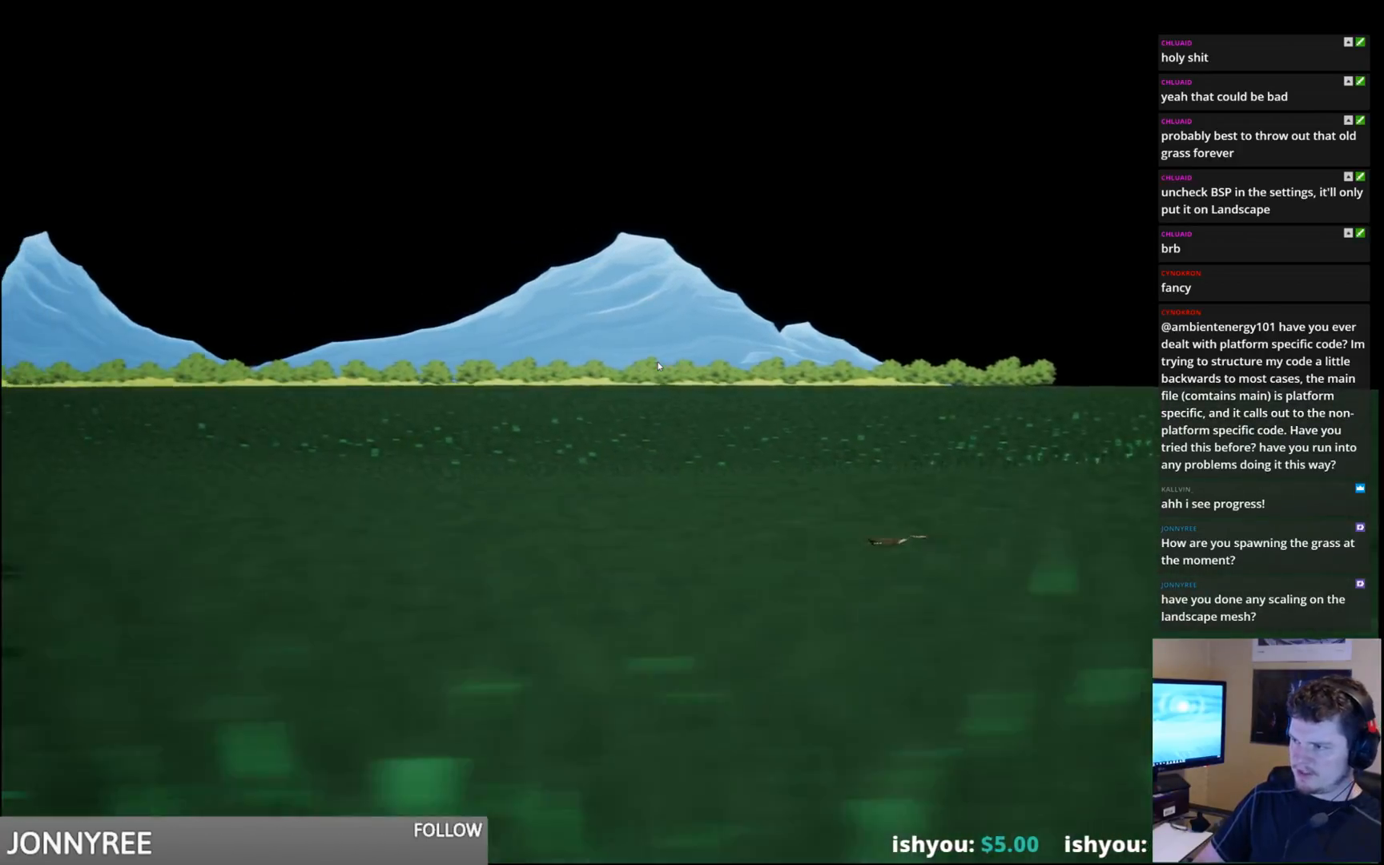
key("a")
key("space")
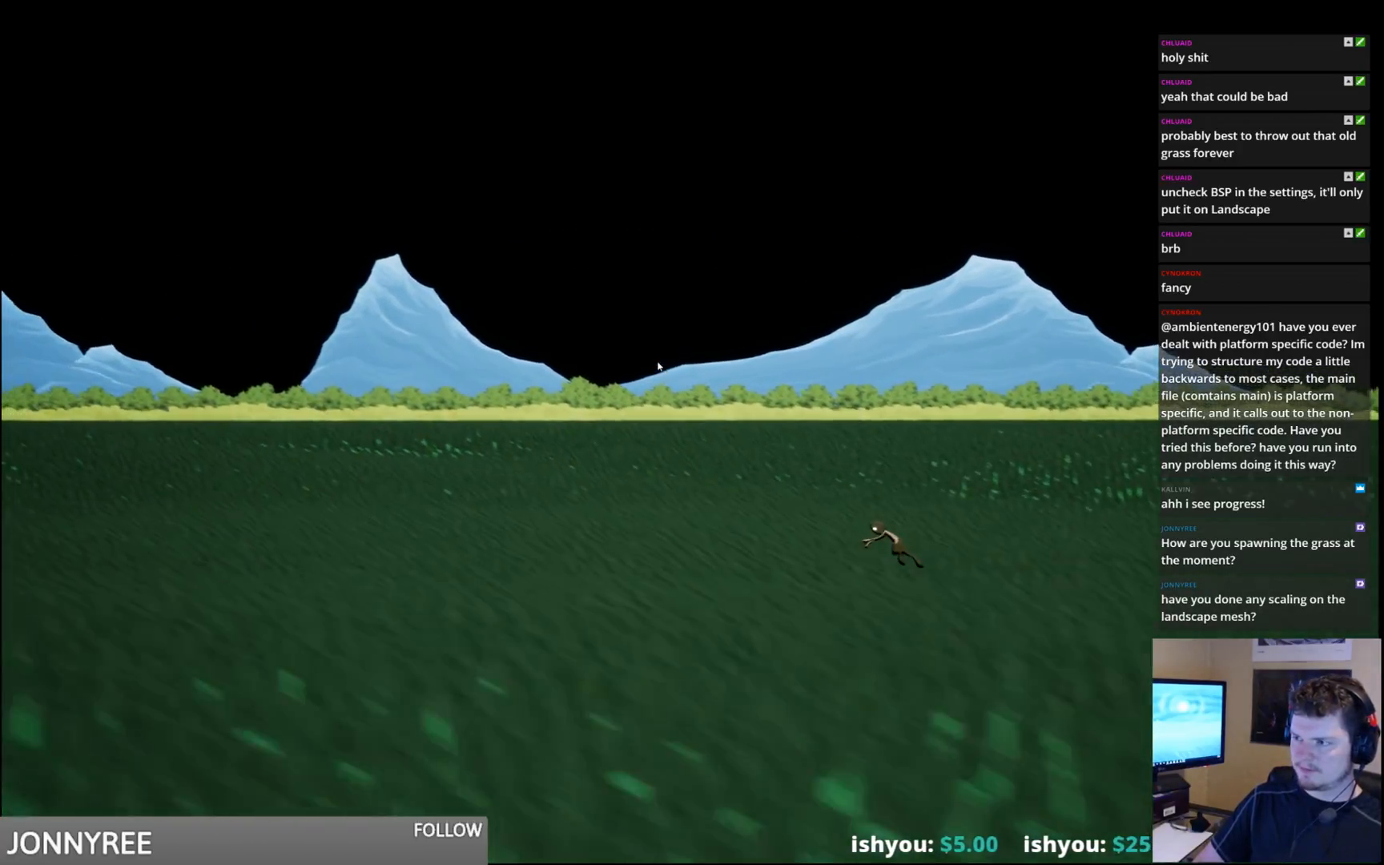
key("a")
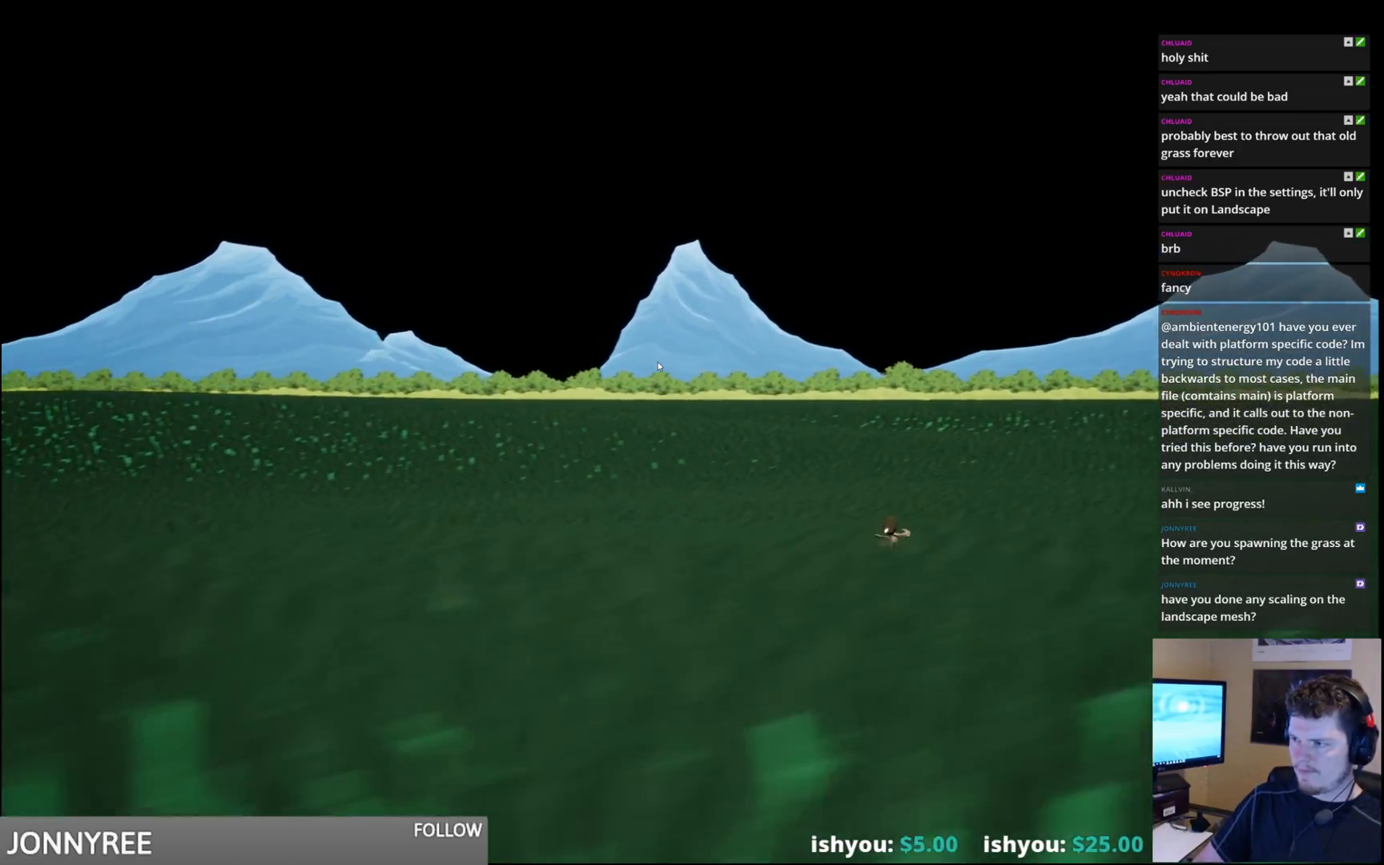
key("a")
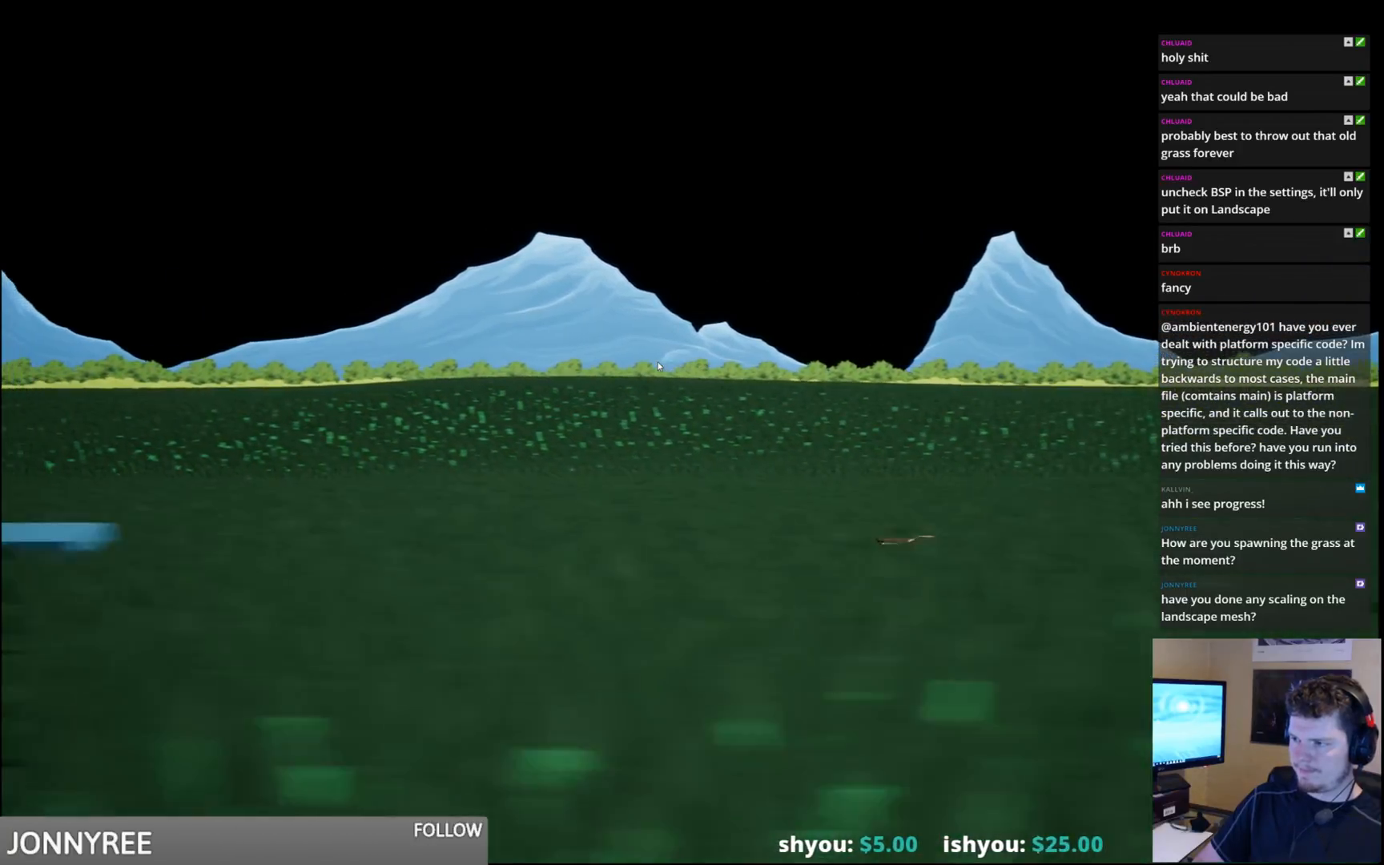
key("space")
key("a")
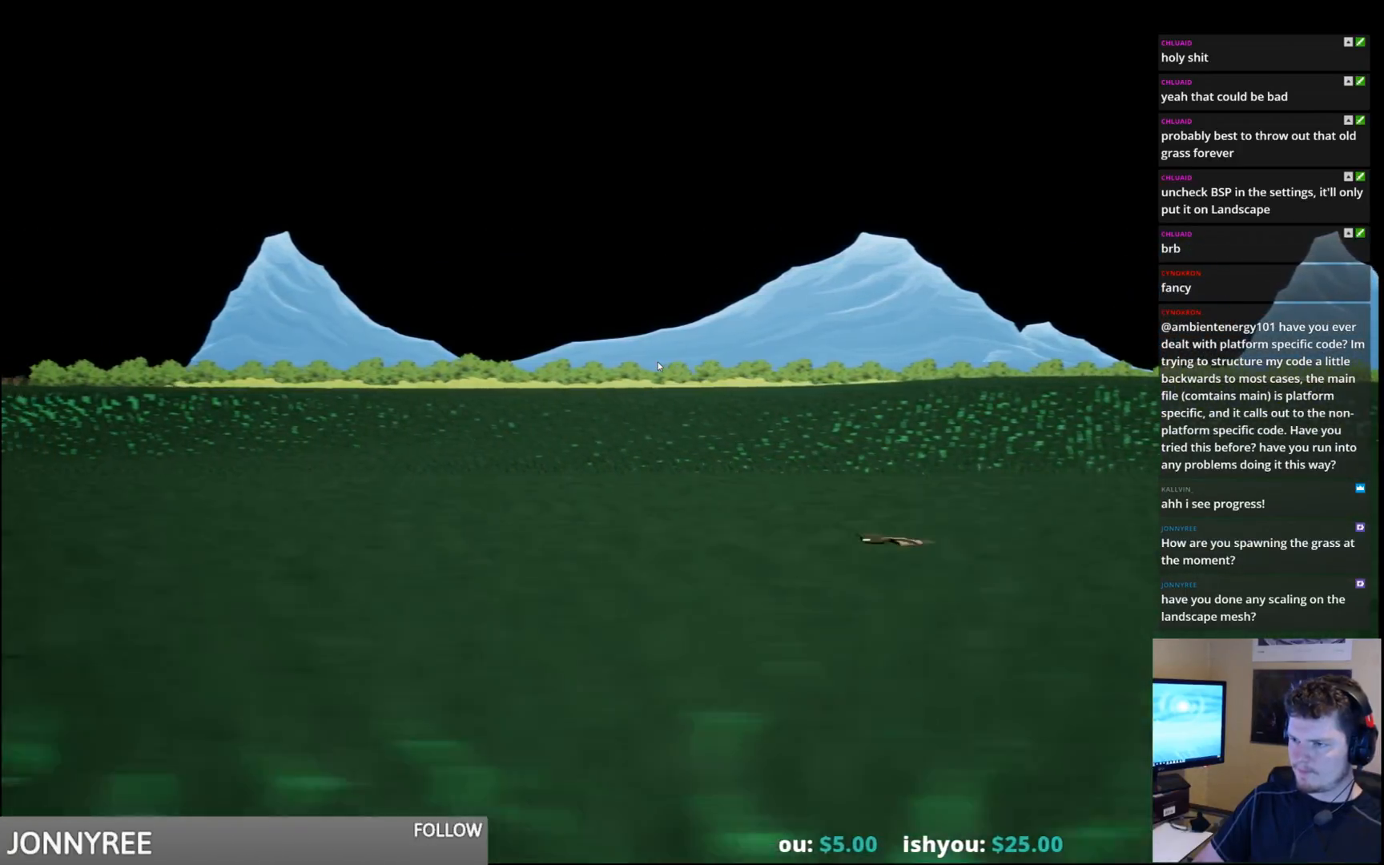
key("a")
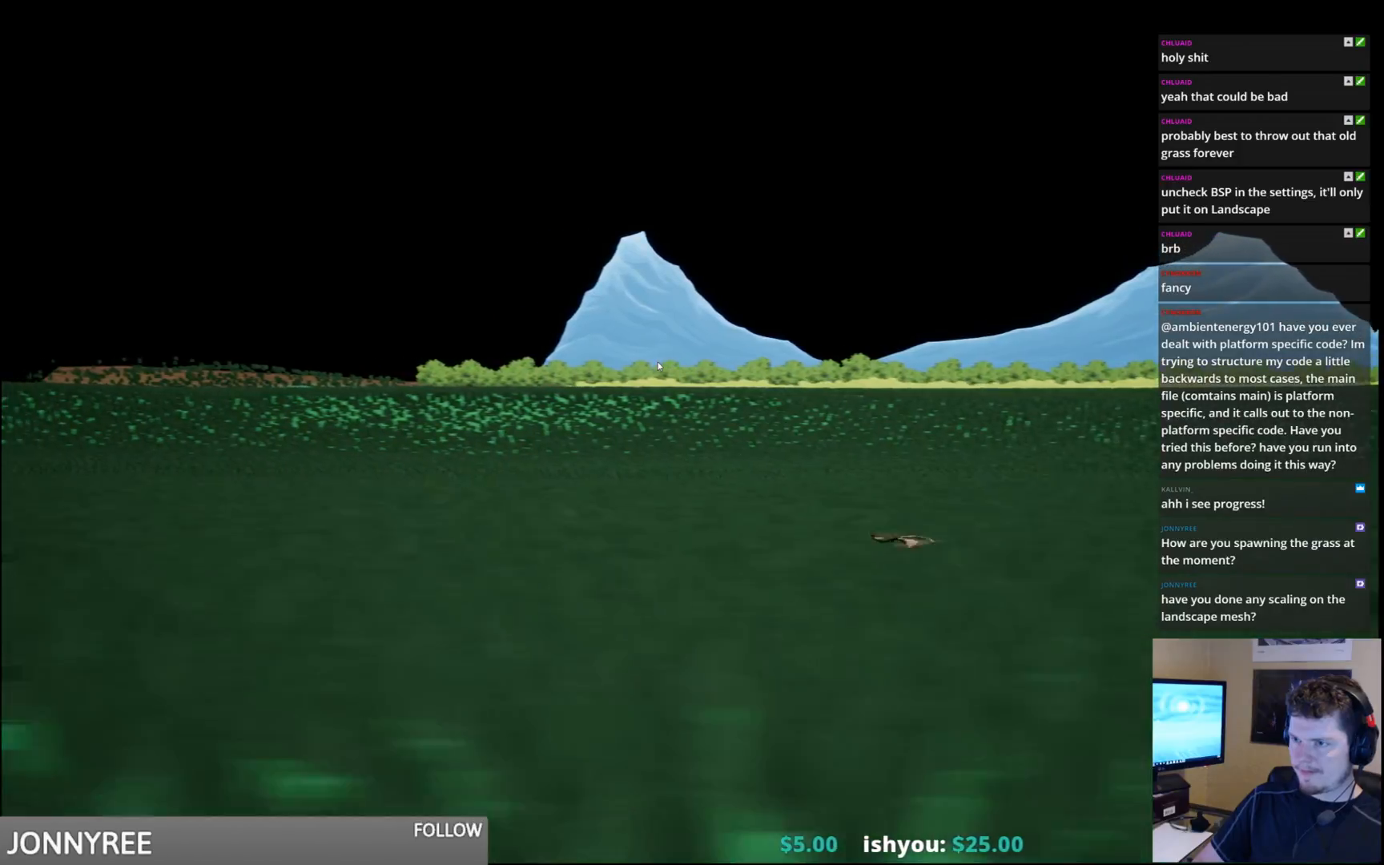
key("alt+F4")
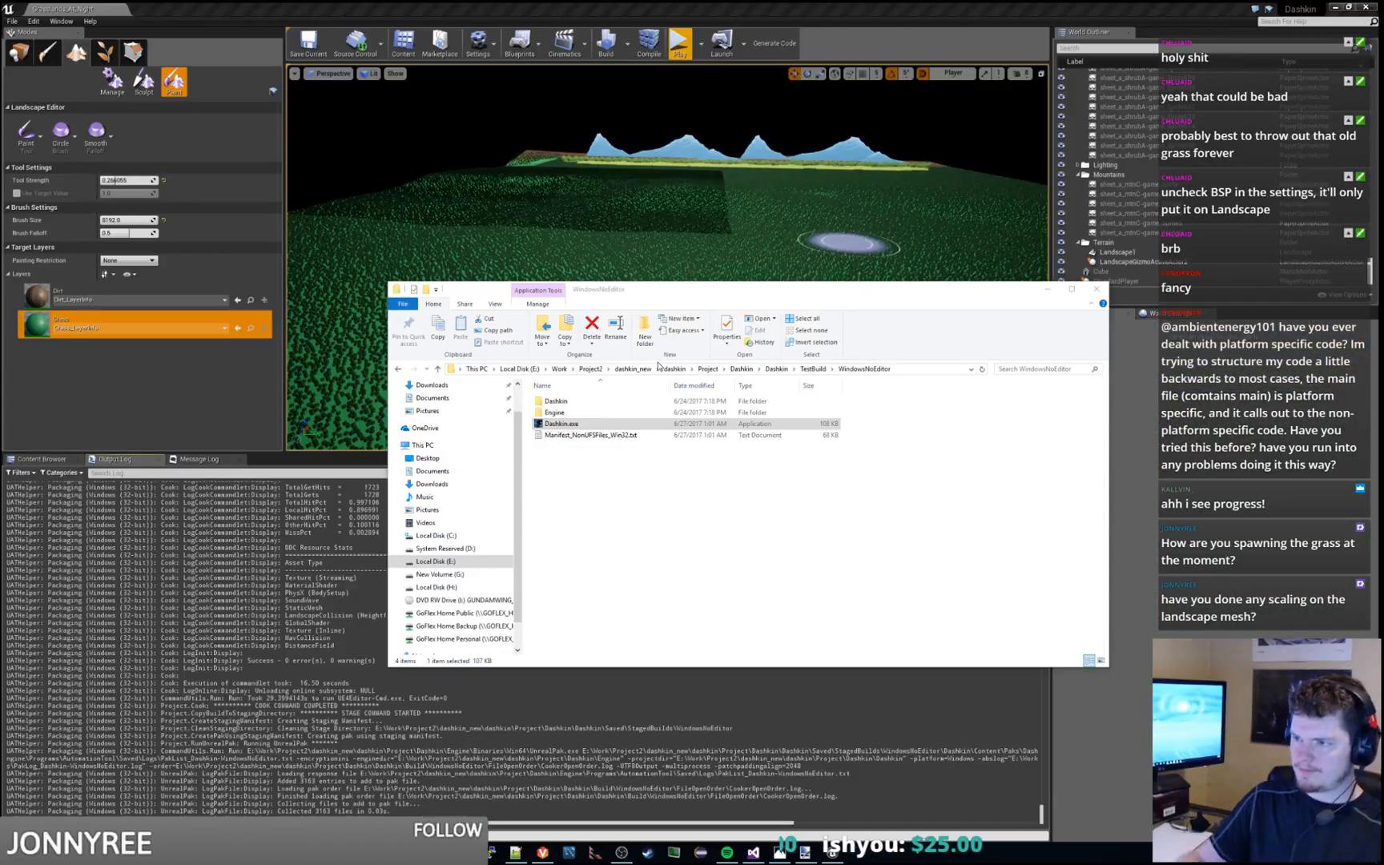
Relaunch Dashkin.exe, jump and run the character through the grass once more, and close the game
double_click(601, 423)
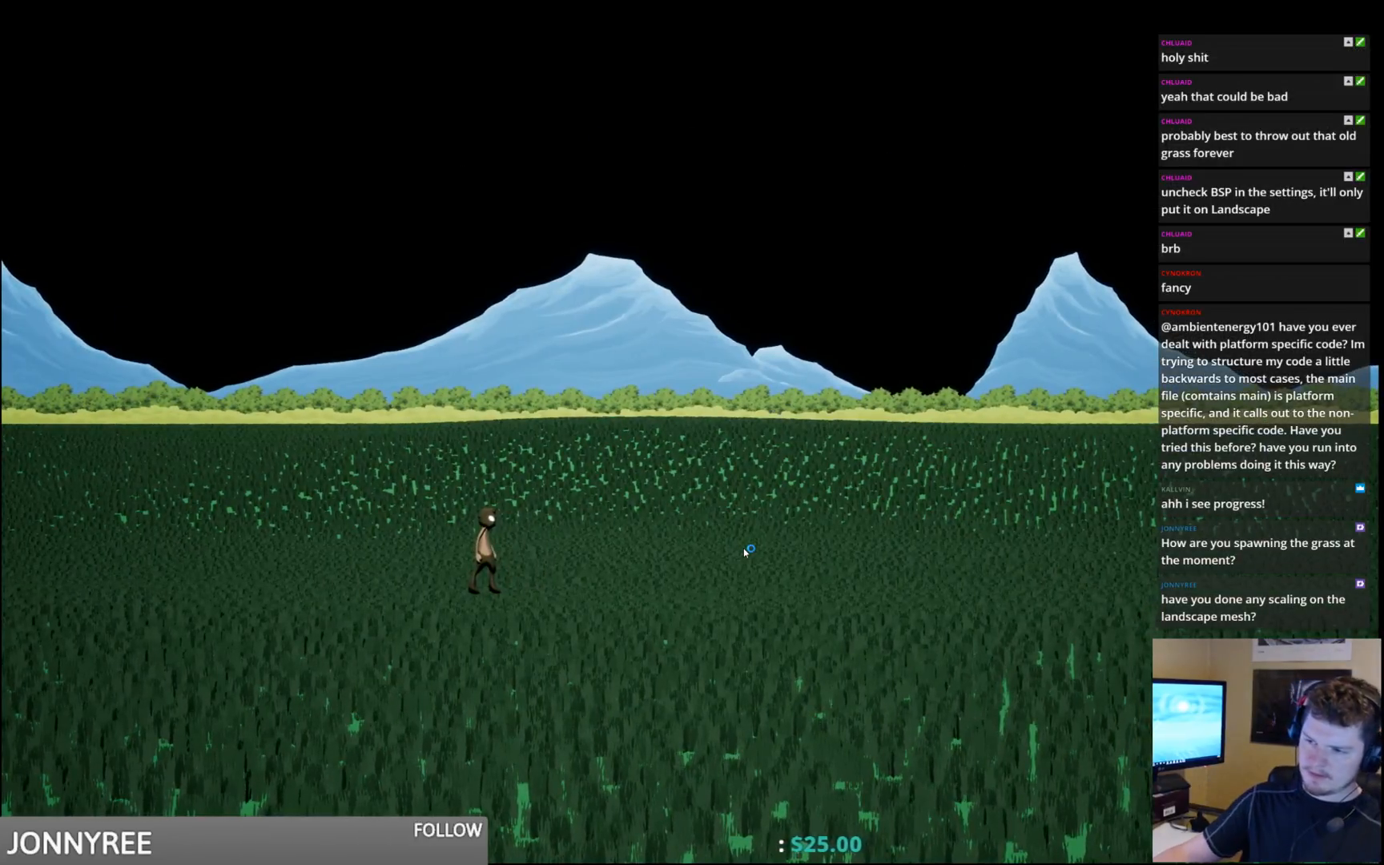
key("space")
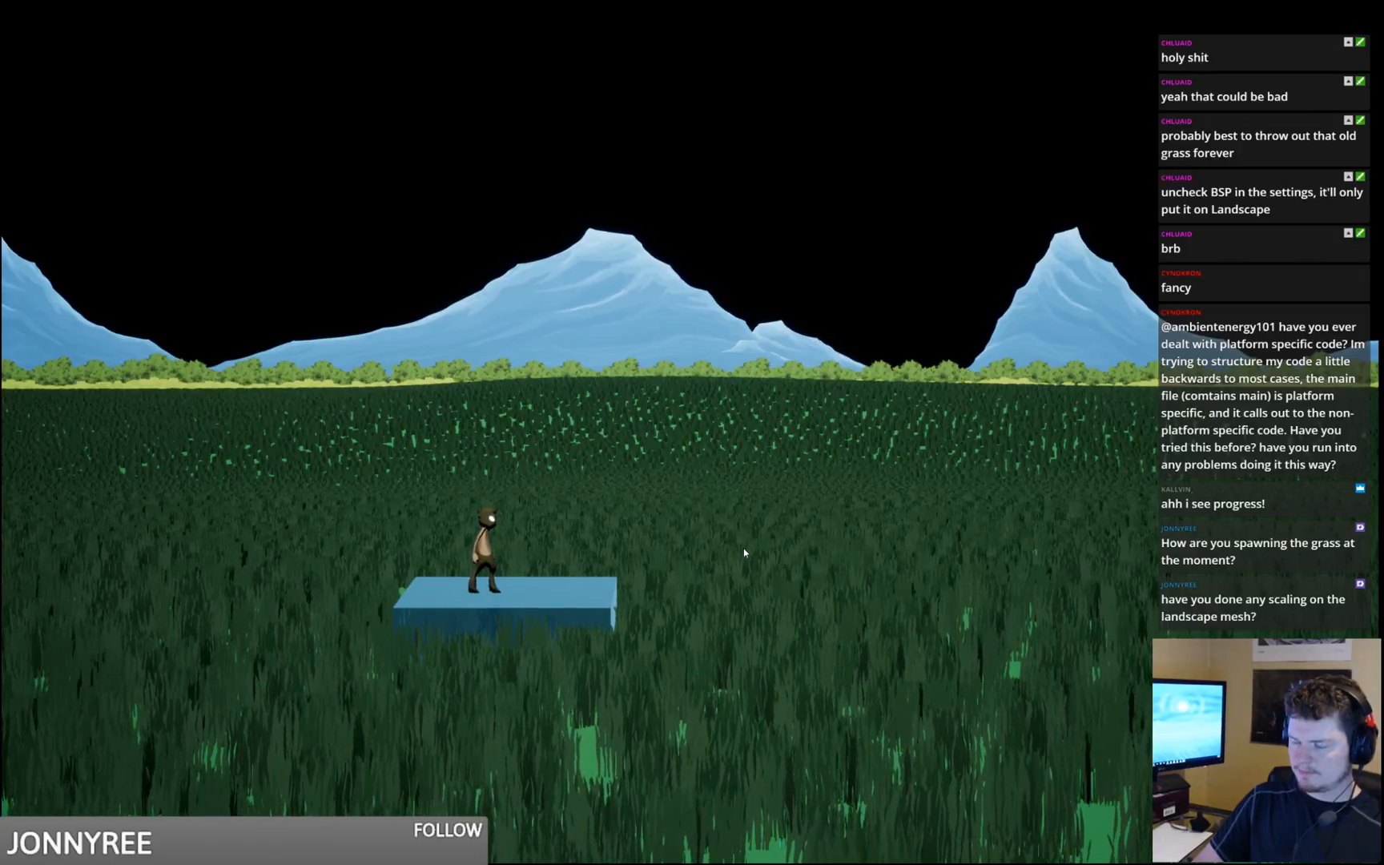
key("d")
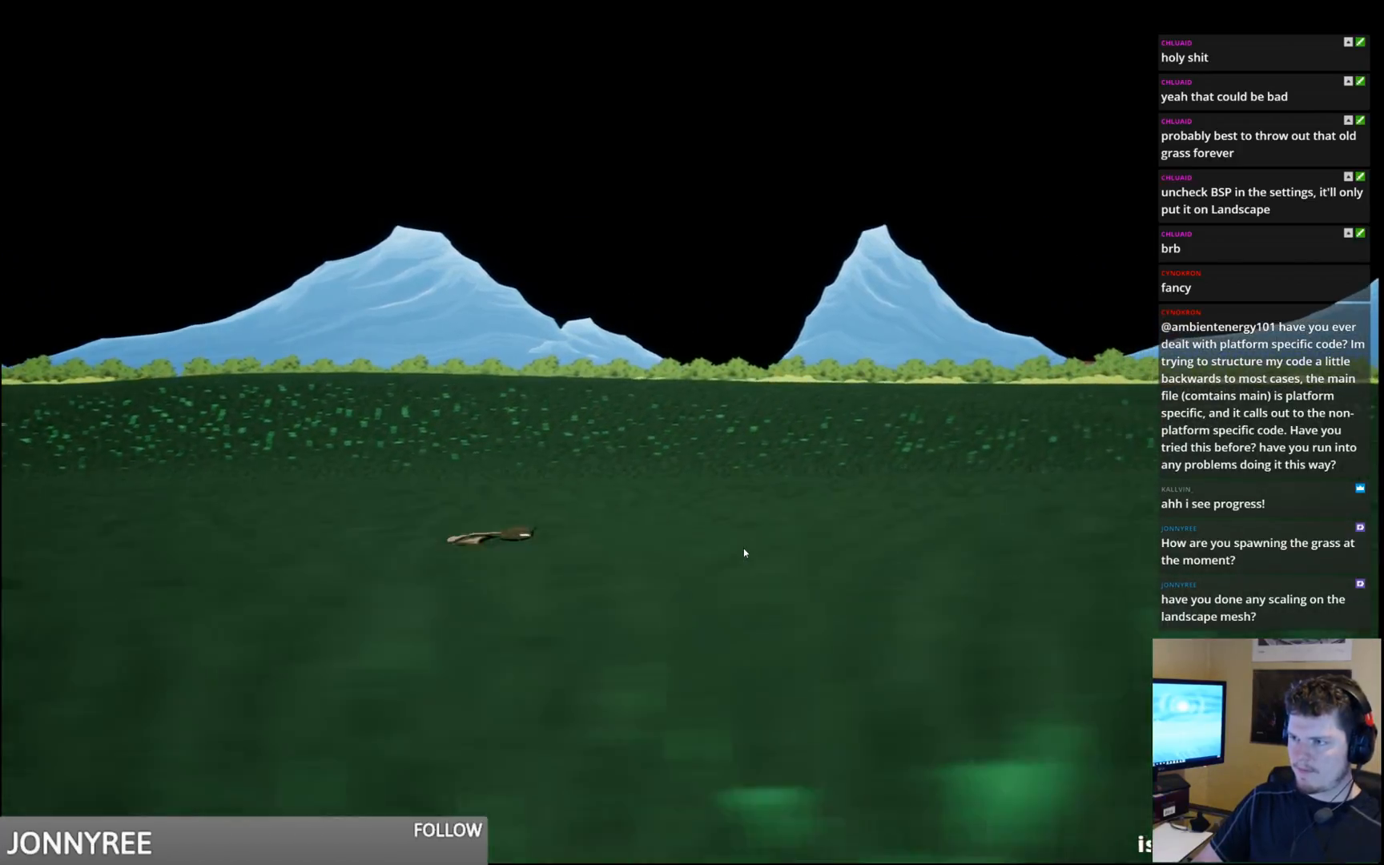
key("d")
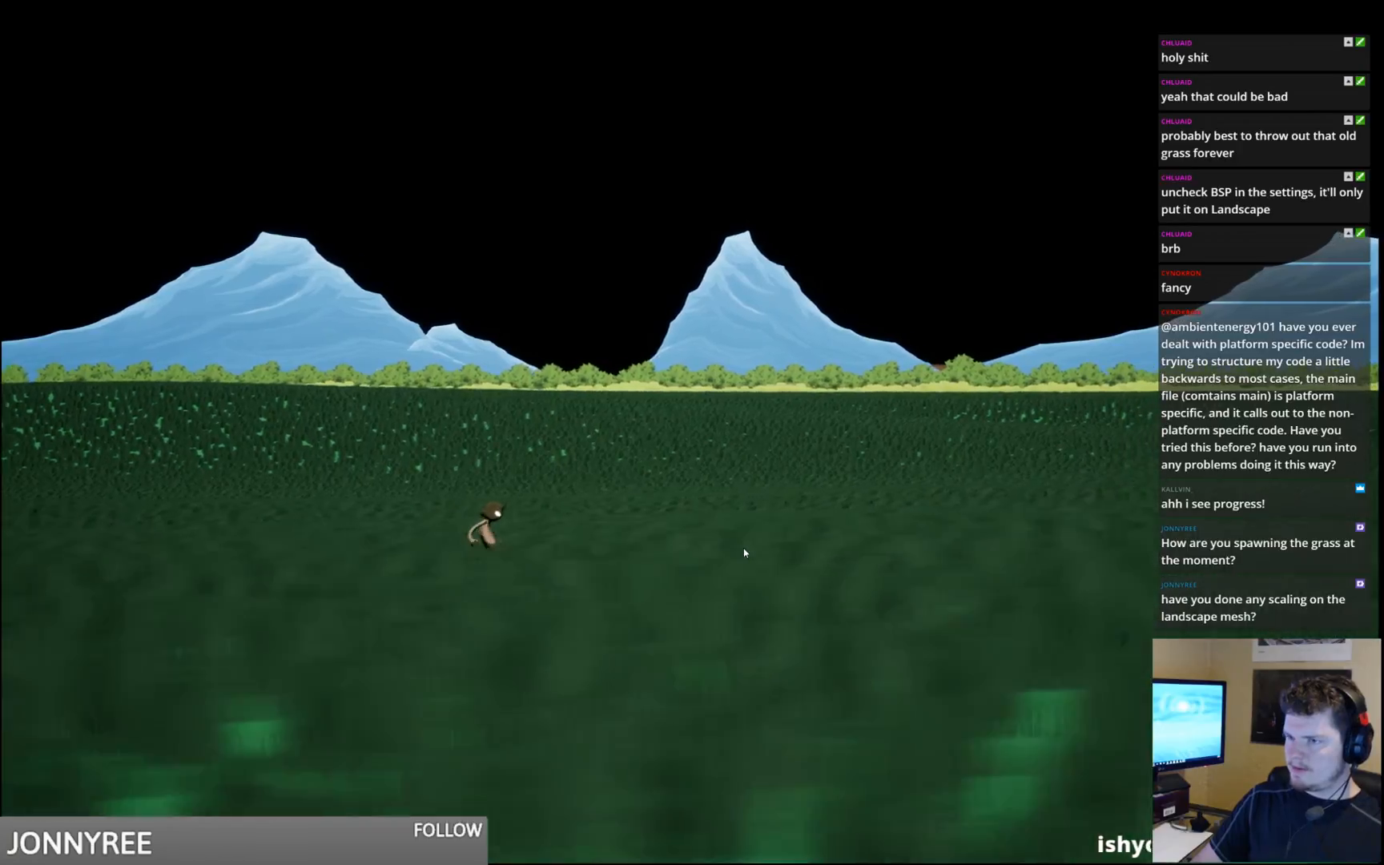
key("alt+F4")
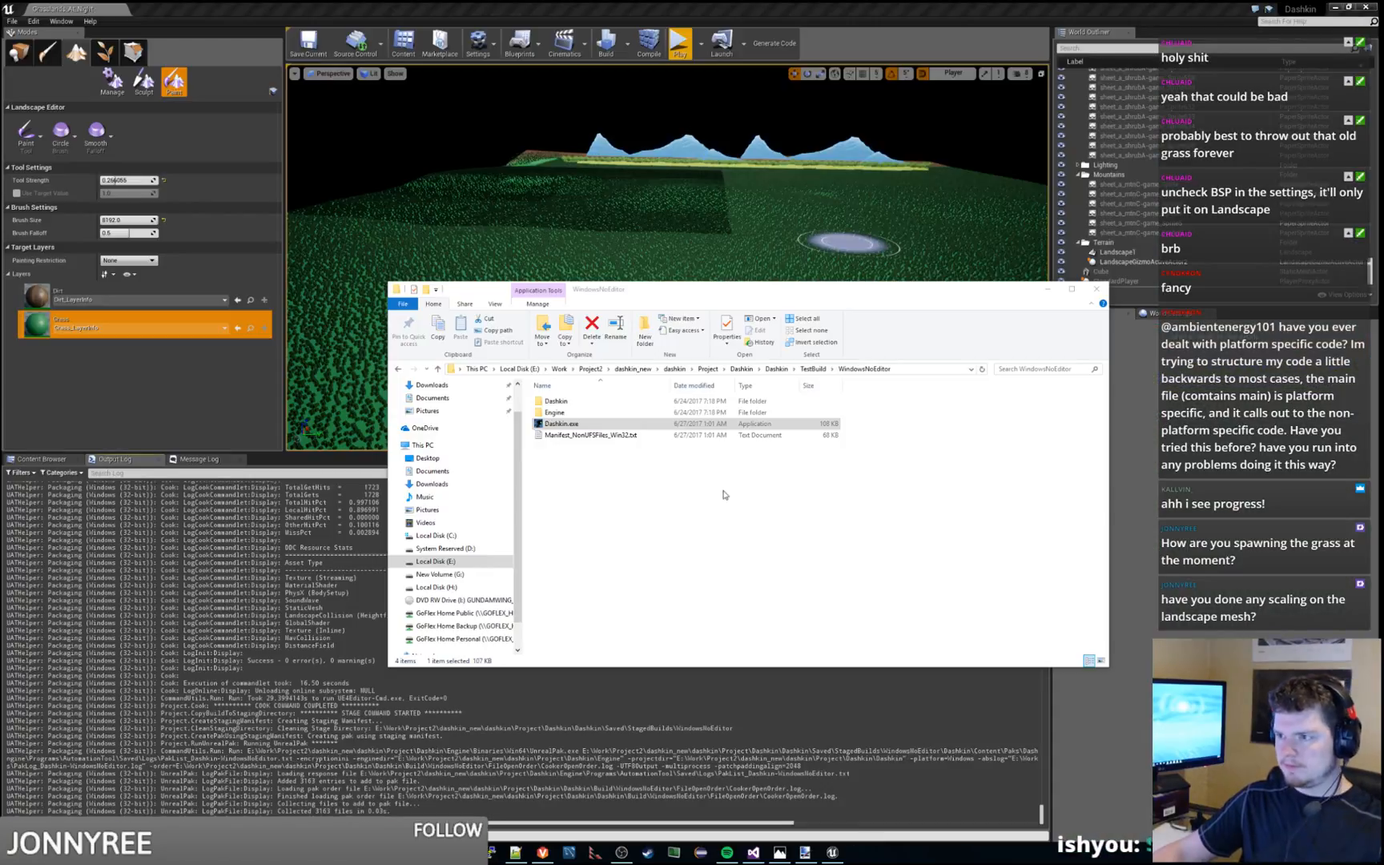
Return to Unreal Editor, show the Content Browser in place of the output log and enlarge the level viewport
left_click(1048, 290)
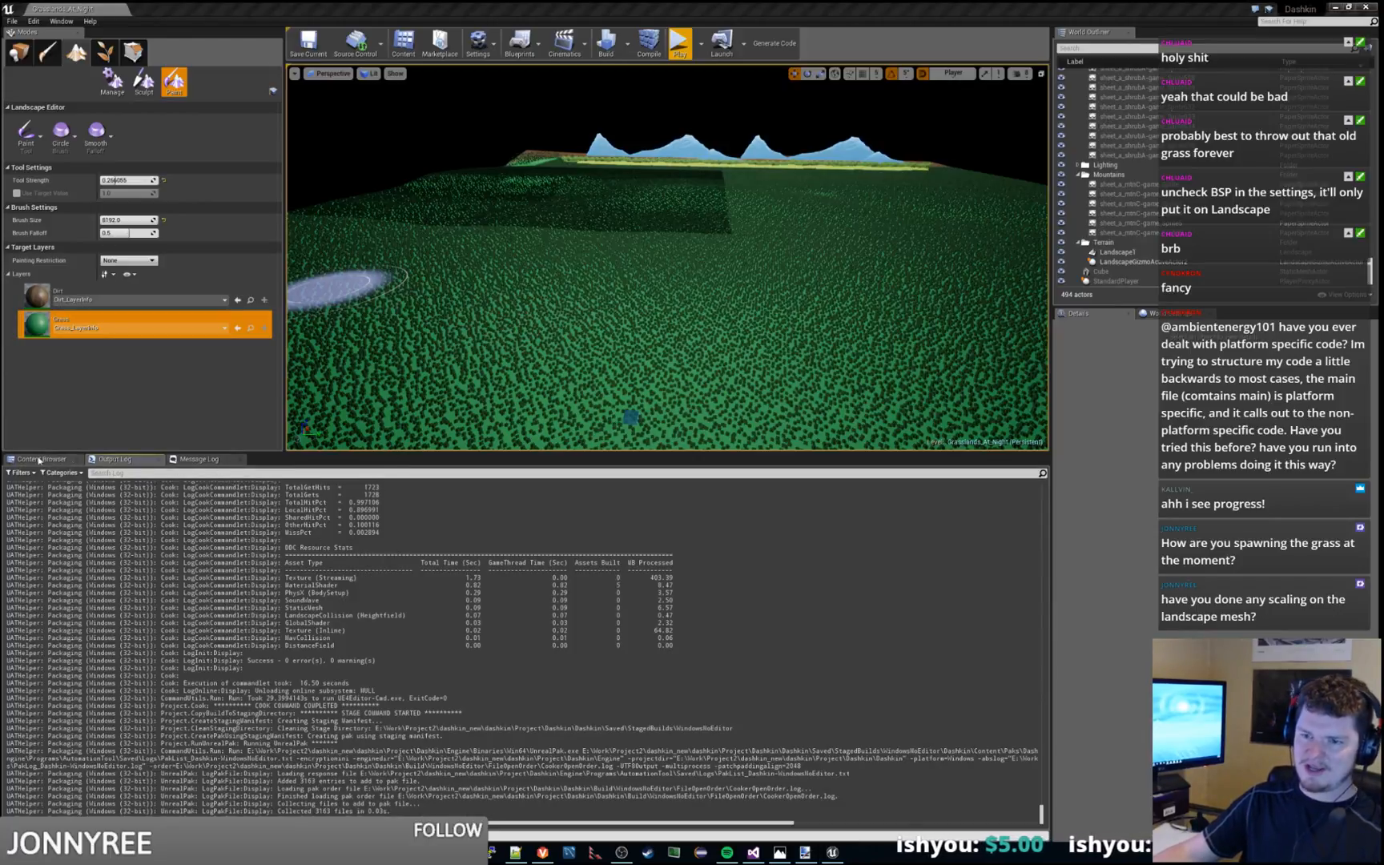
left_click(38, 459)
left_click_drag(387, 453, 405, 621)
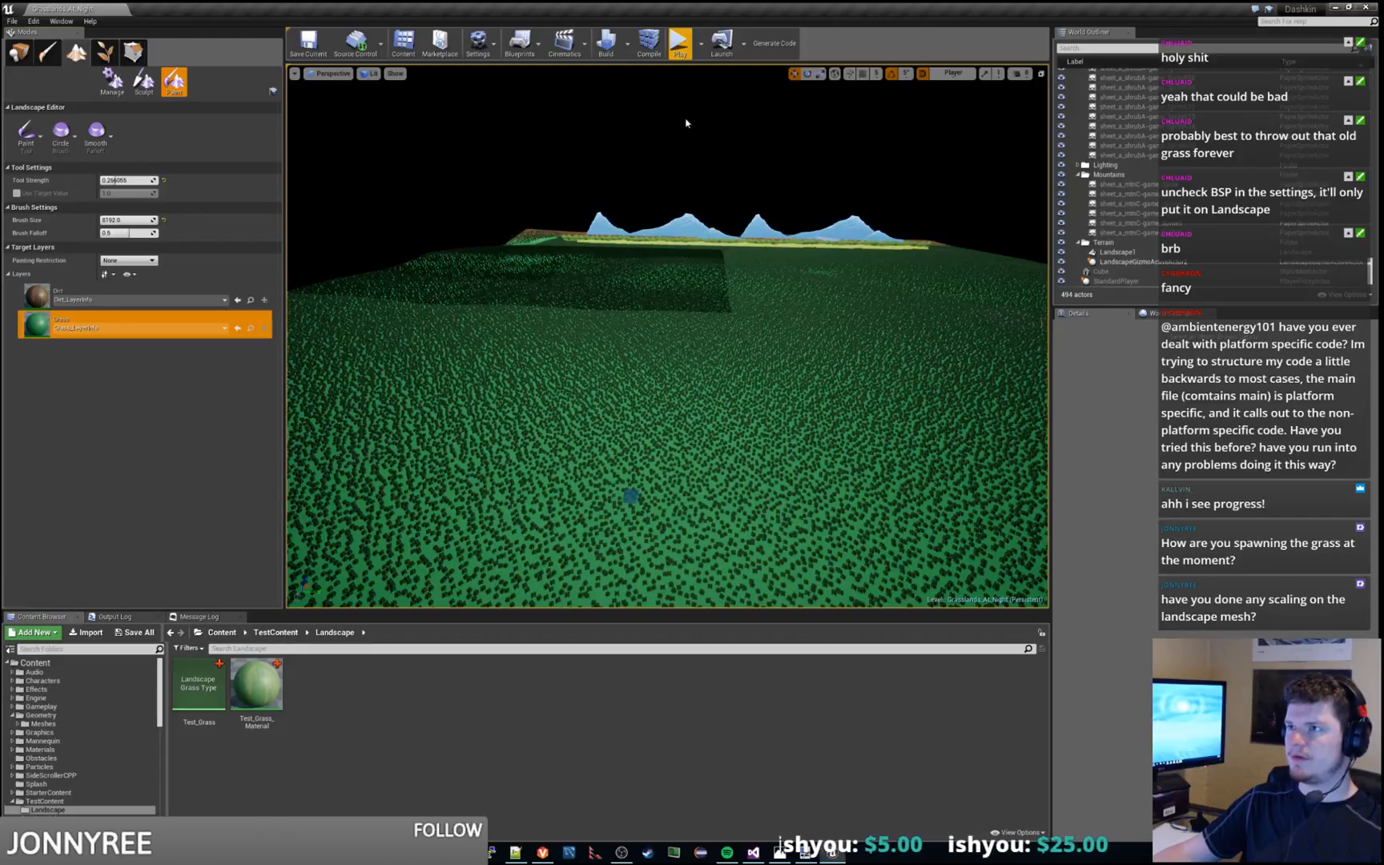
Look over the landscape grass from above and up close, and select the landscape gizmo actor in the Terrain folder
right_click_drag(694, 103, 747, 146)
right_click_drag(764, 241, 793, 320)
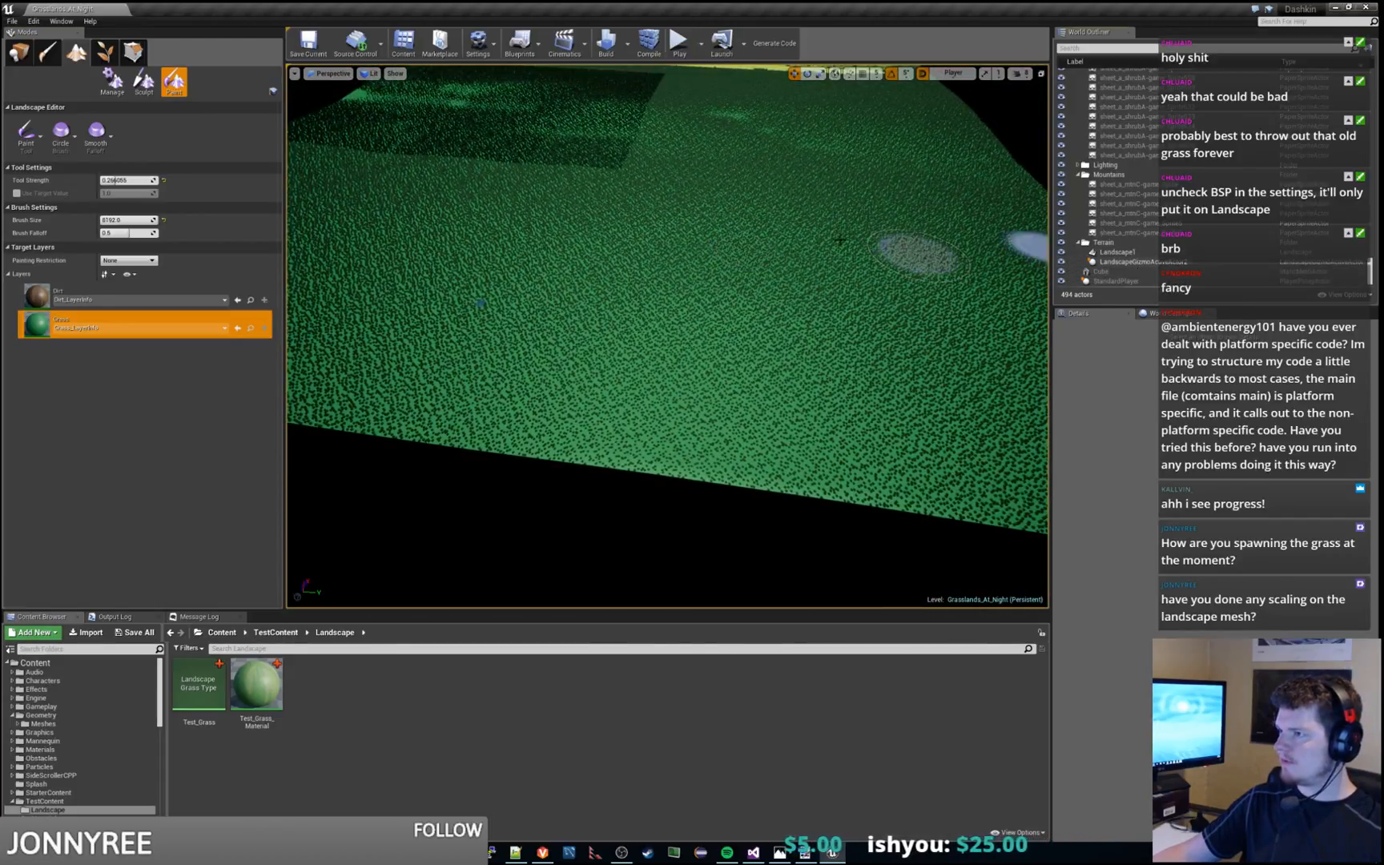
left_click(1121, 261)
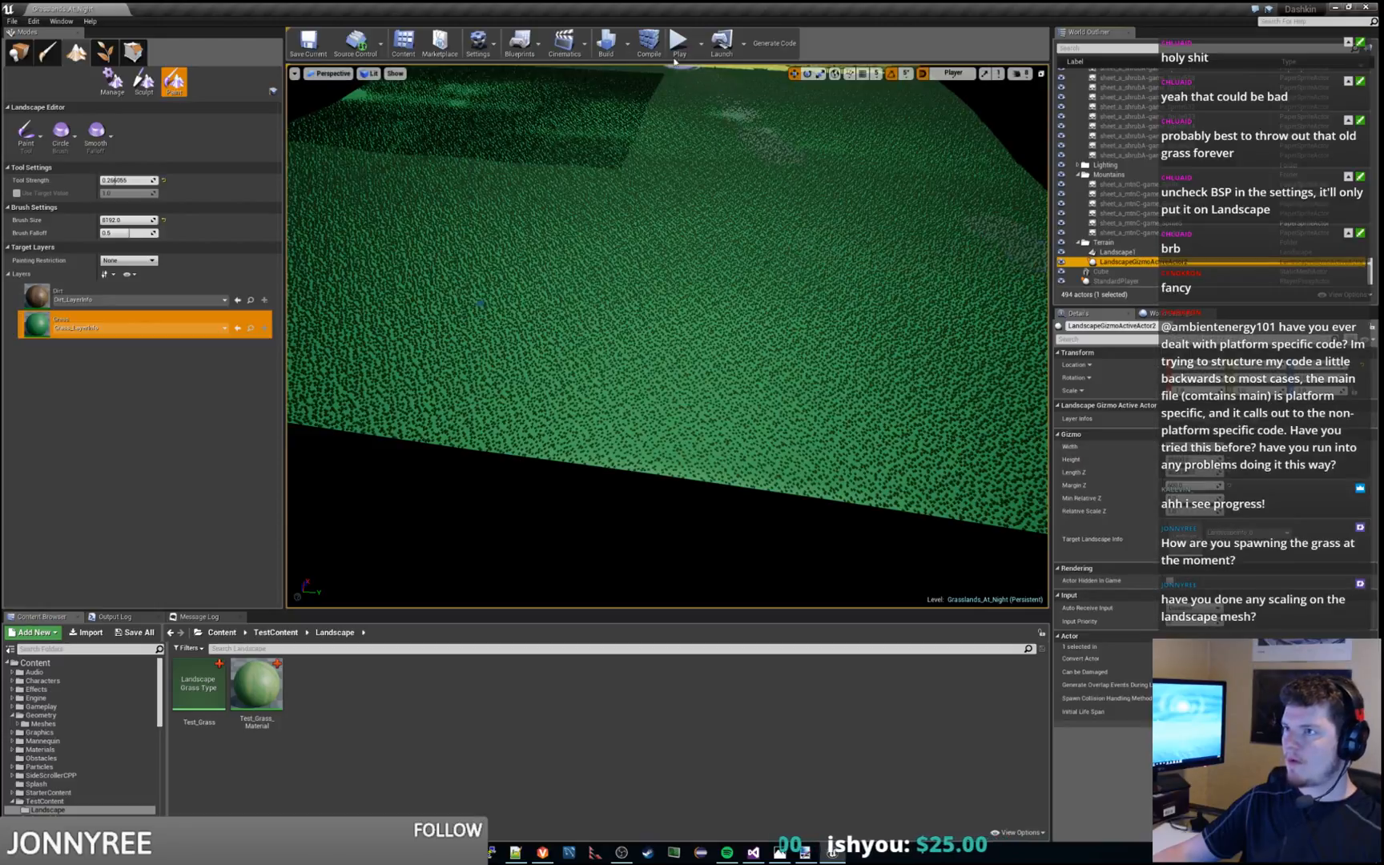
left_click(677, 50)
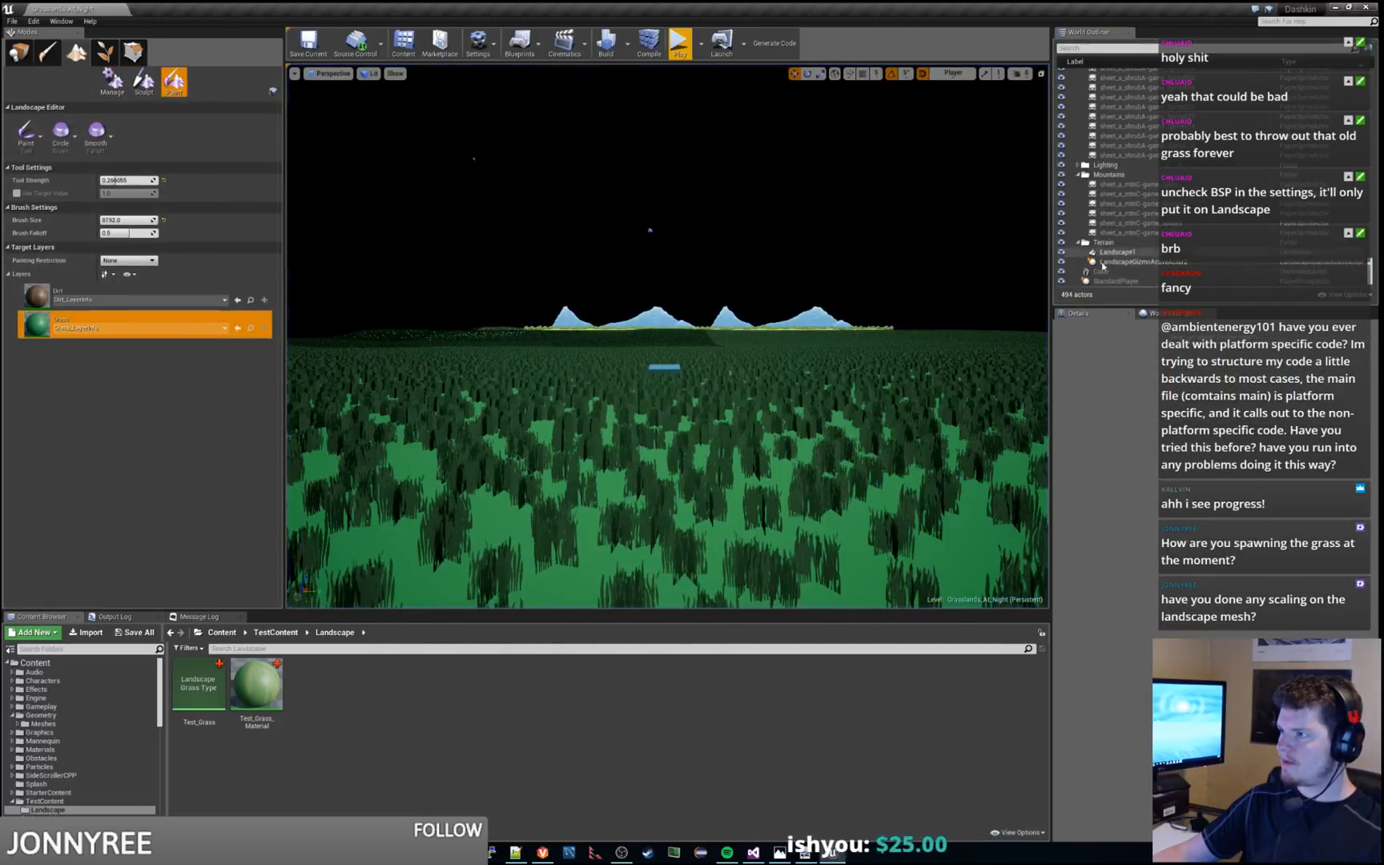
left_click(1138, 263)
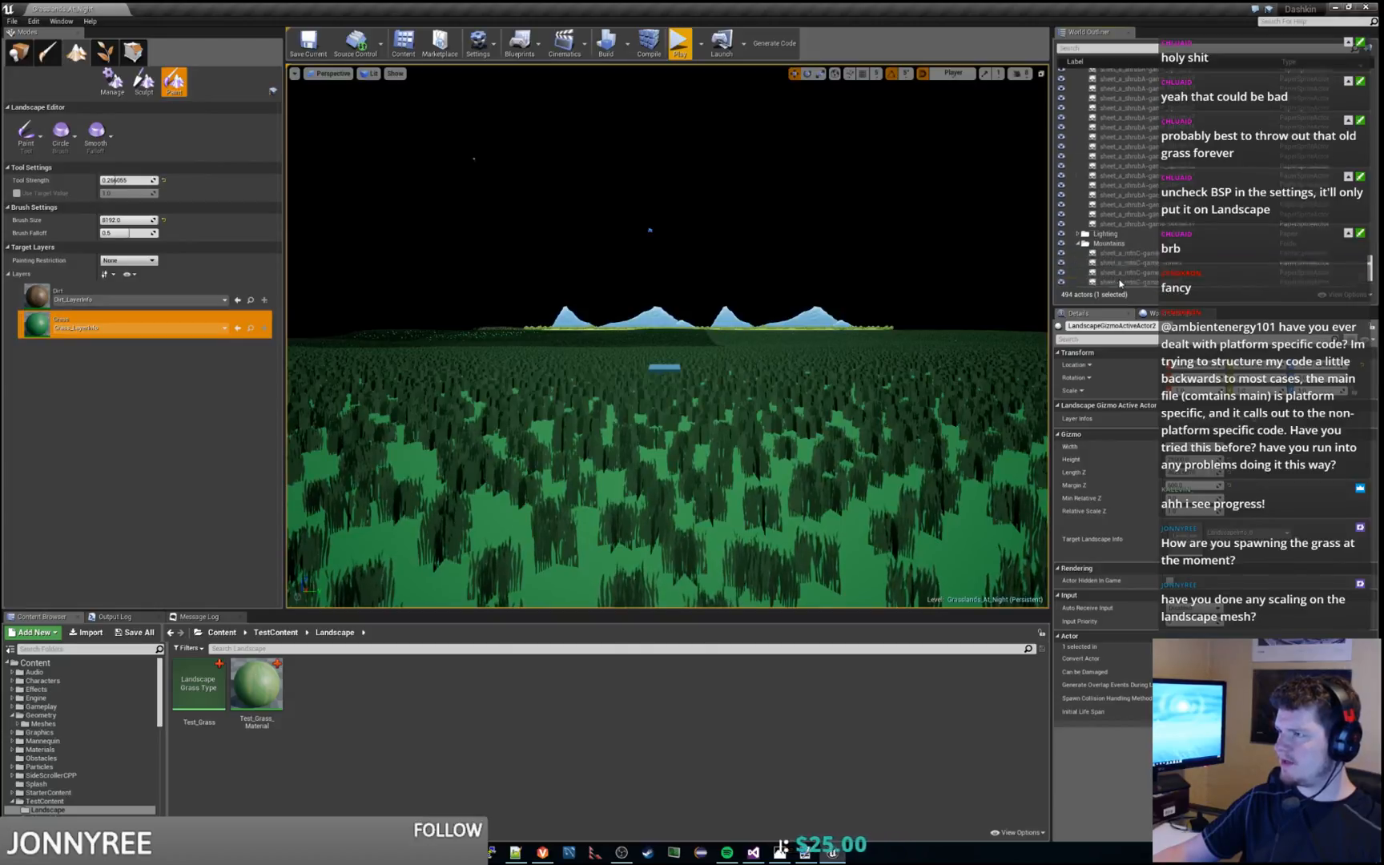
Switch from landscape painting to object placement and collapse the expanded actor folders, including Forests and Terrain
scroll(1120, 240, "up", 5)
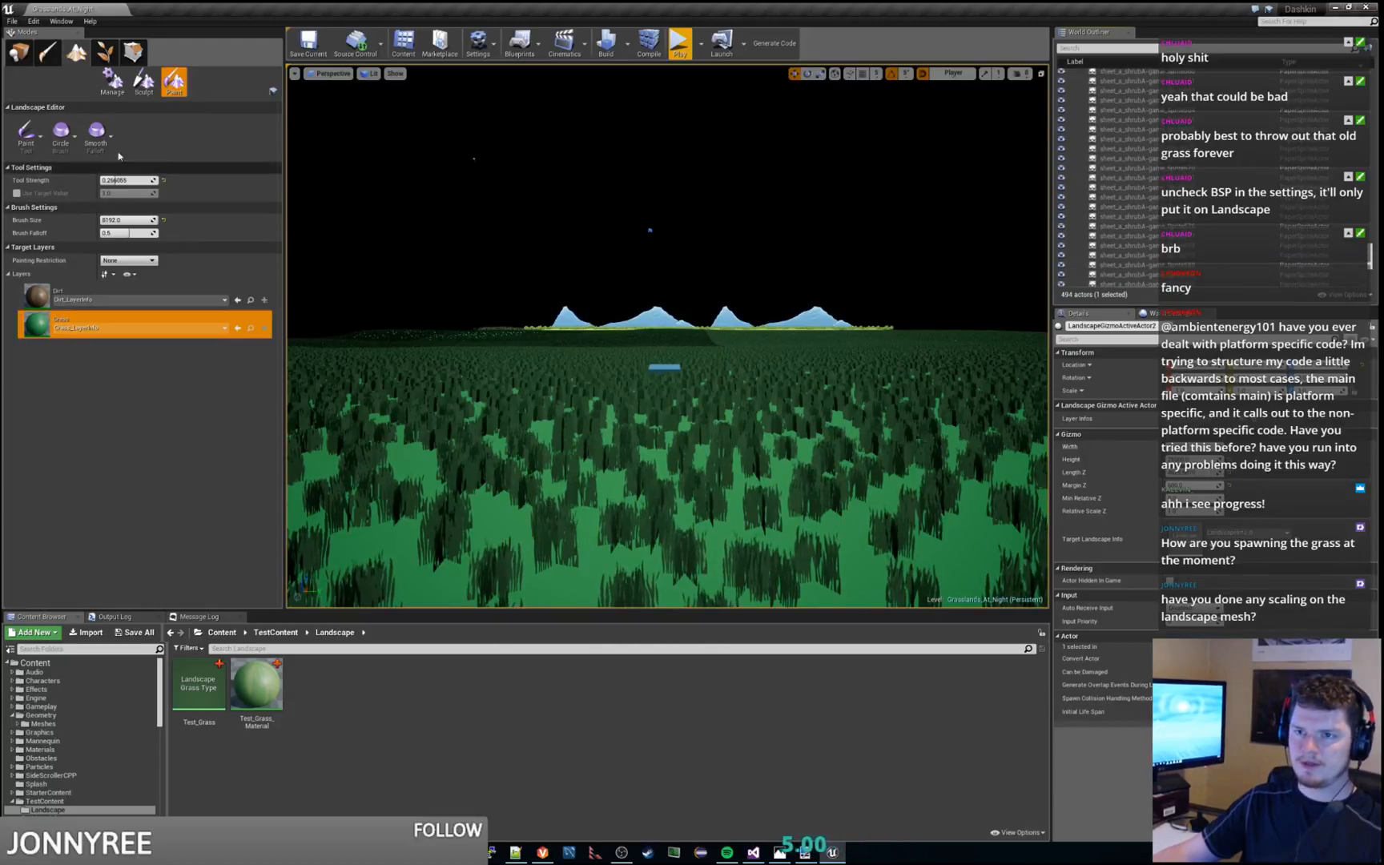
left_click(20, 52)
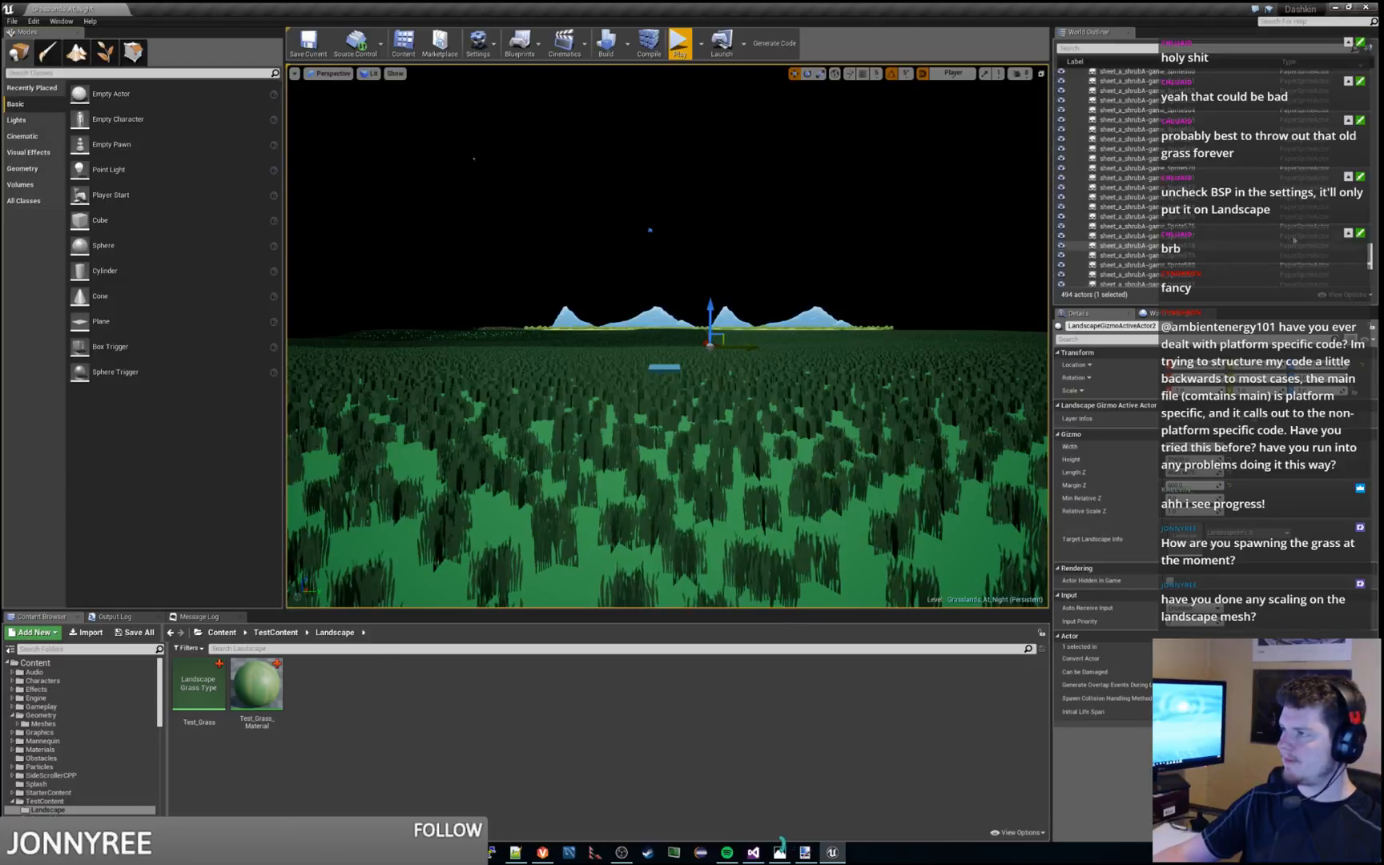
left_click_drag(1370, 257, 1371, 77)
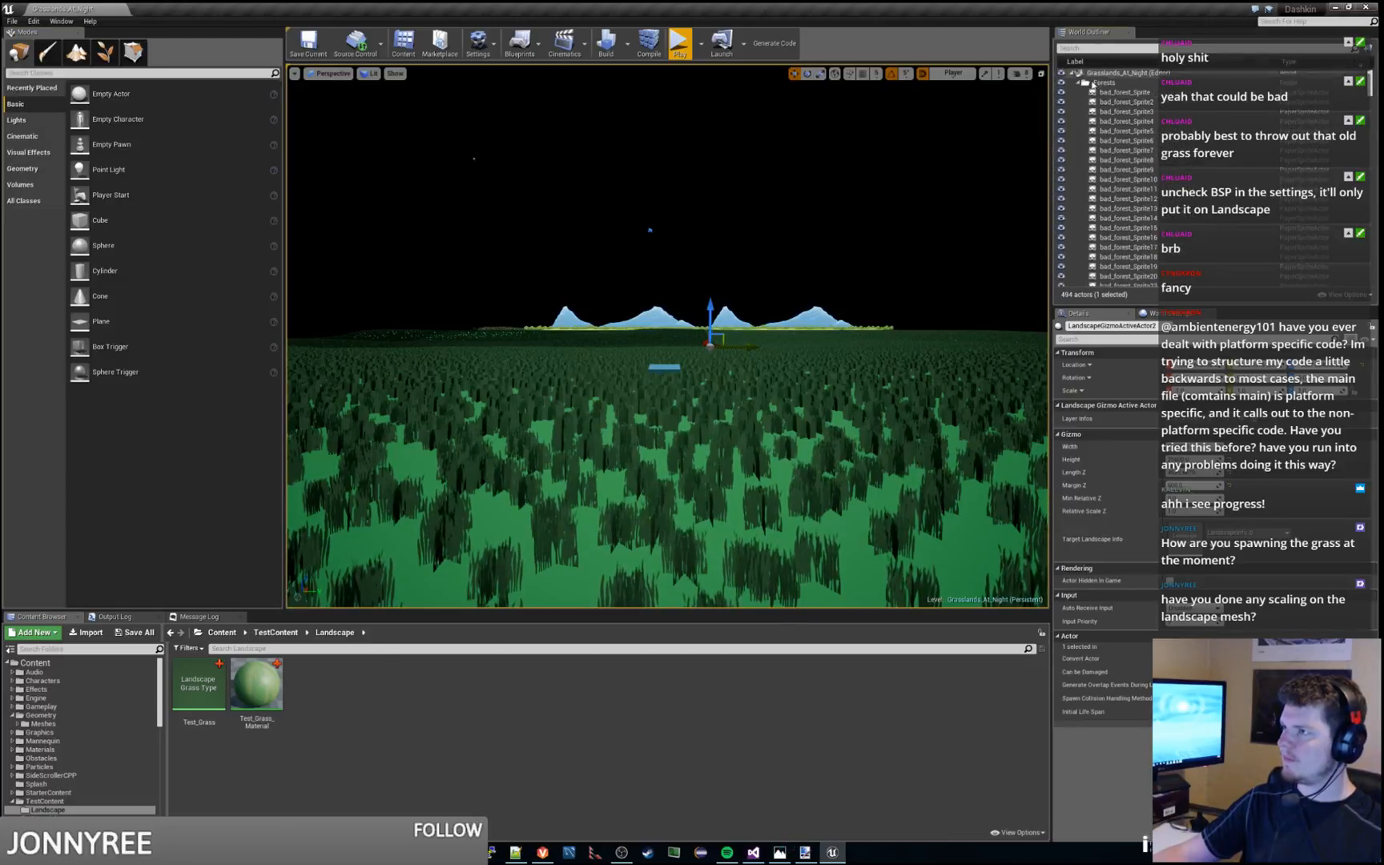
left_click(1077, 82)
left_click(1078, 103)
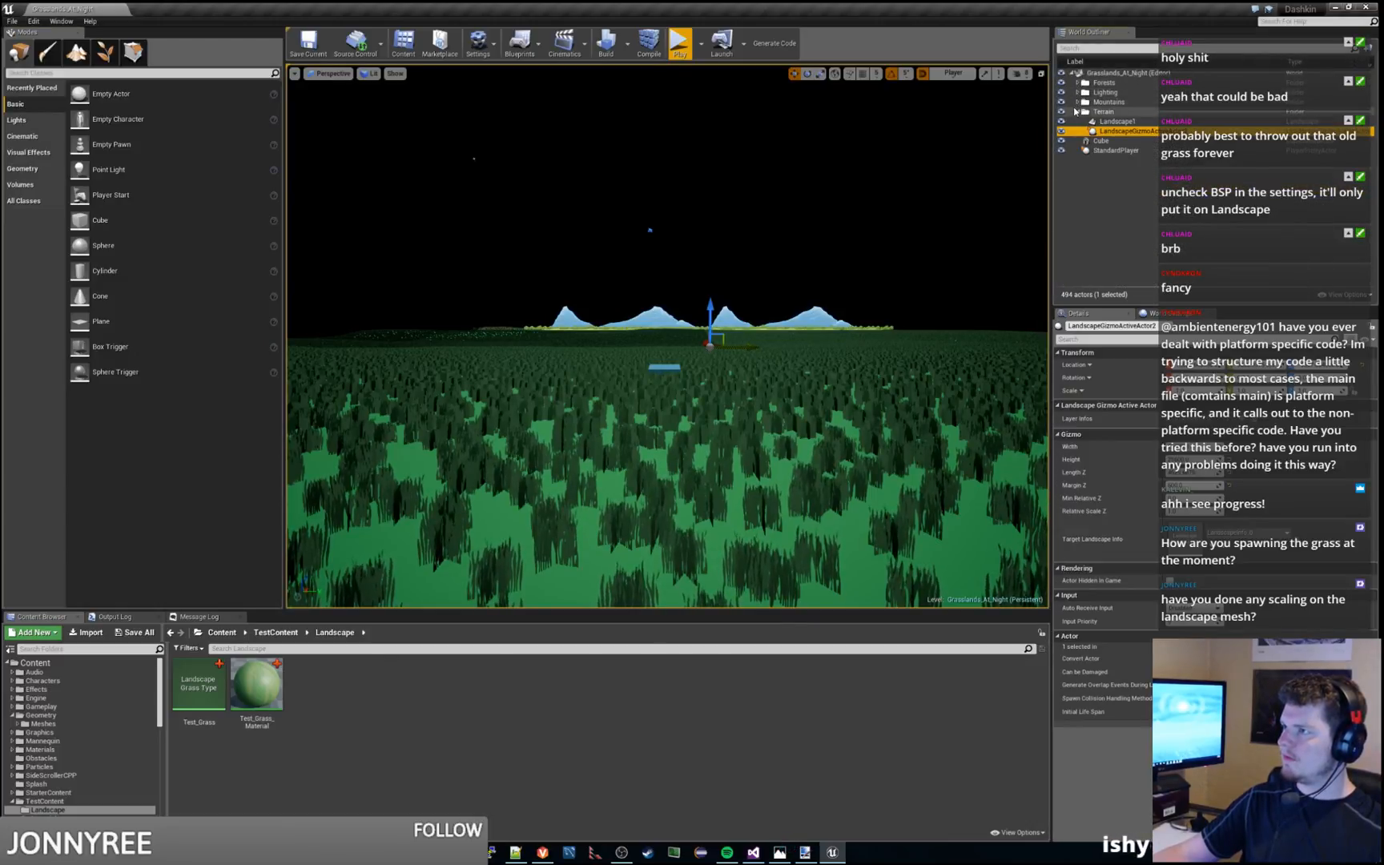
left_click(1078, 111)
Shift the mountain sprite sheet_a_mtnC-game_Sprite6 slightly along the X axis toward the dirt hills
left_click(826, 315)
key("w")
right_click_drag(826, 315, 726, 352)
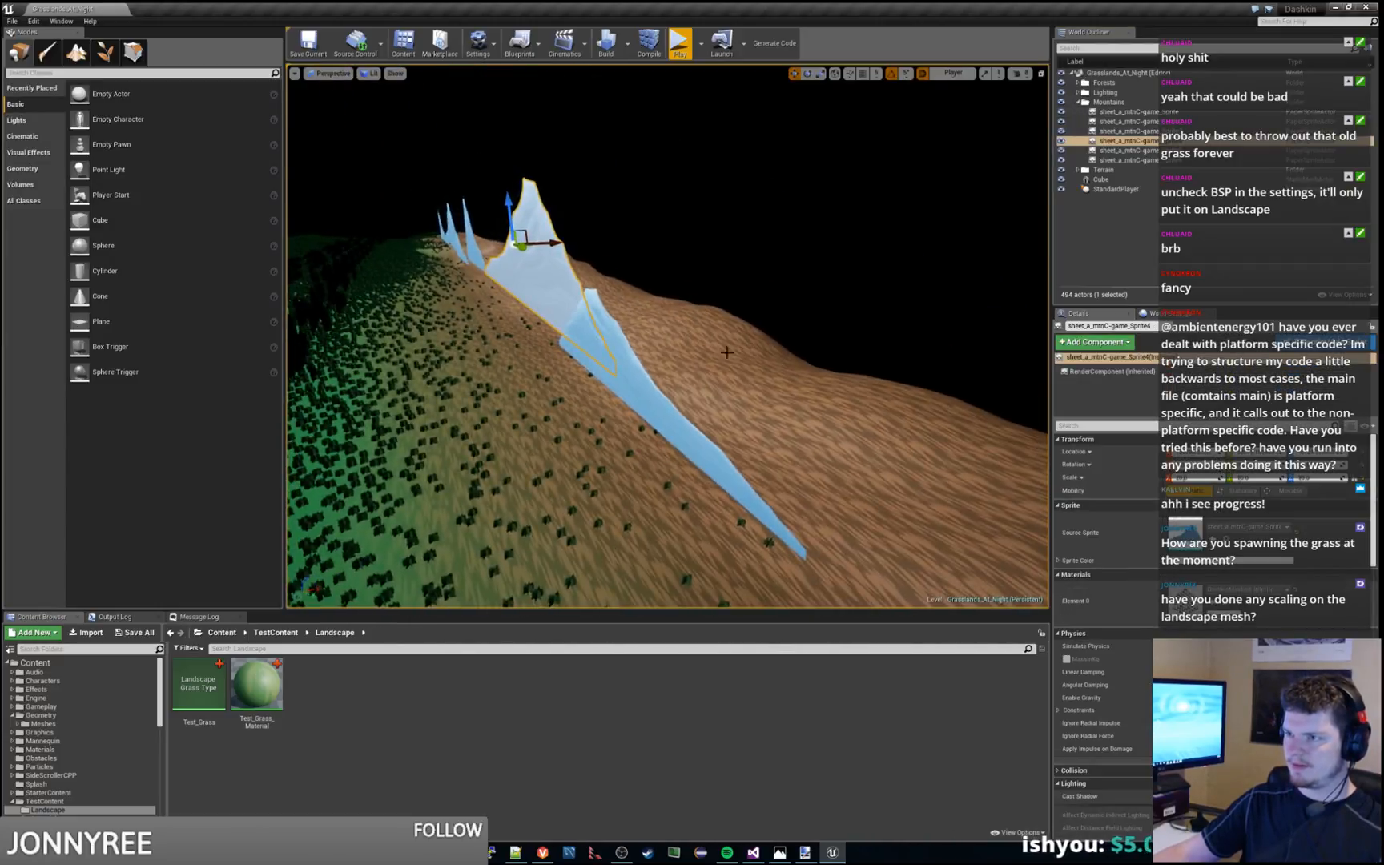
left_click(643, 374)
left_click_drag(652, 348, 668, 346)
key("w")
right_click_drag(606, 269, 456, 367)
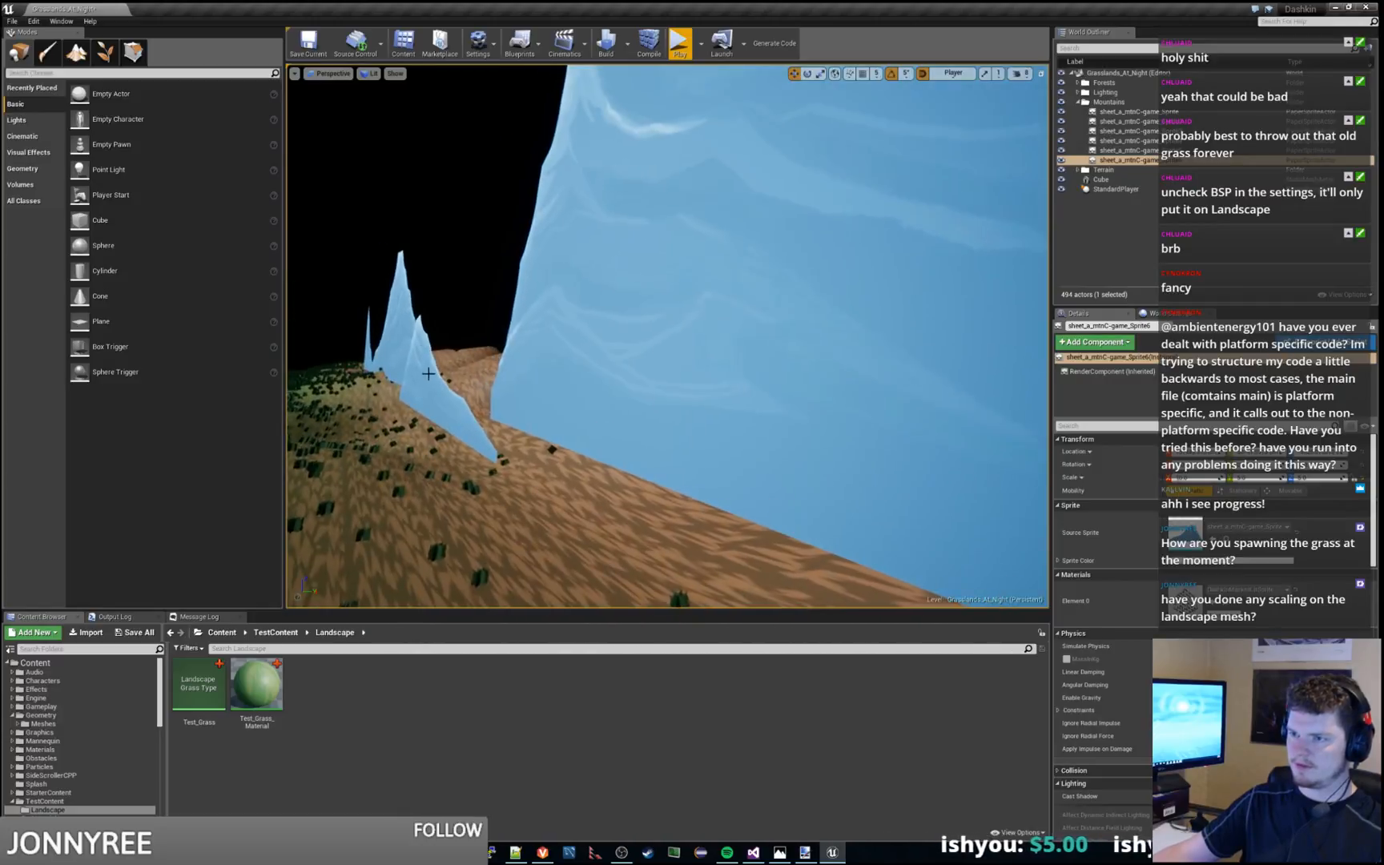
Nudge the neighbouring mountain sprite and sheet_a_mtnC-game_Sprite2 slightly back from the grass along the X axis
left_click(457, 367)
left_click_drag(468, 365, 482, 367)
key("w")
right_click_drag(483, 367, 308, 312)
left_click(420, 327)
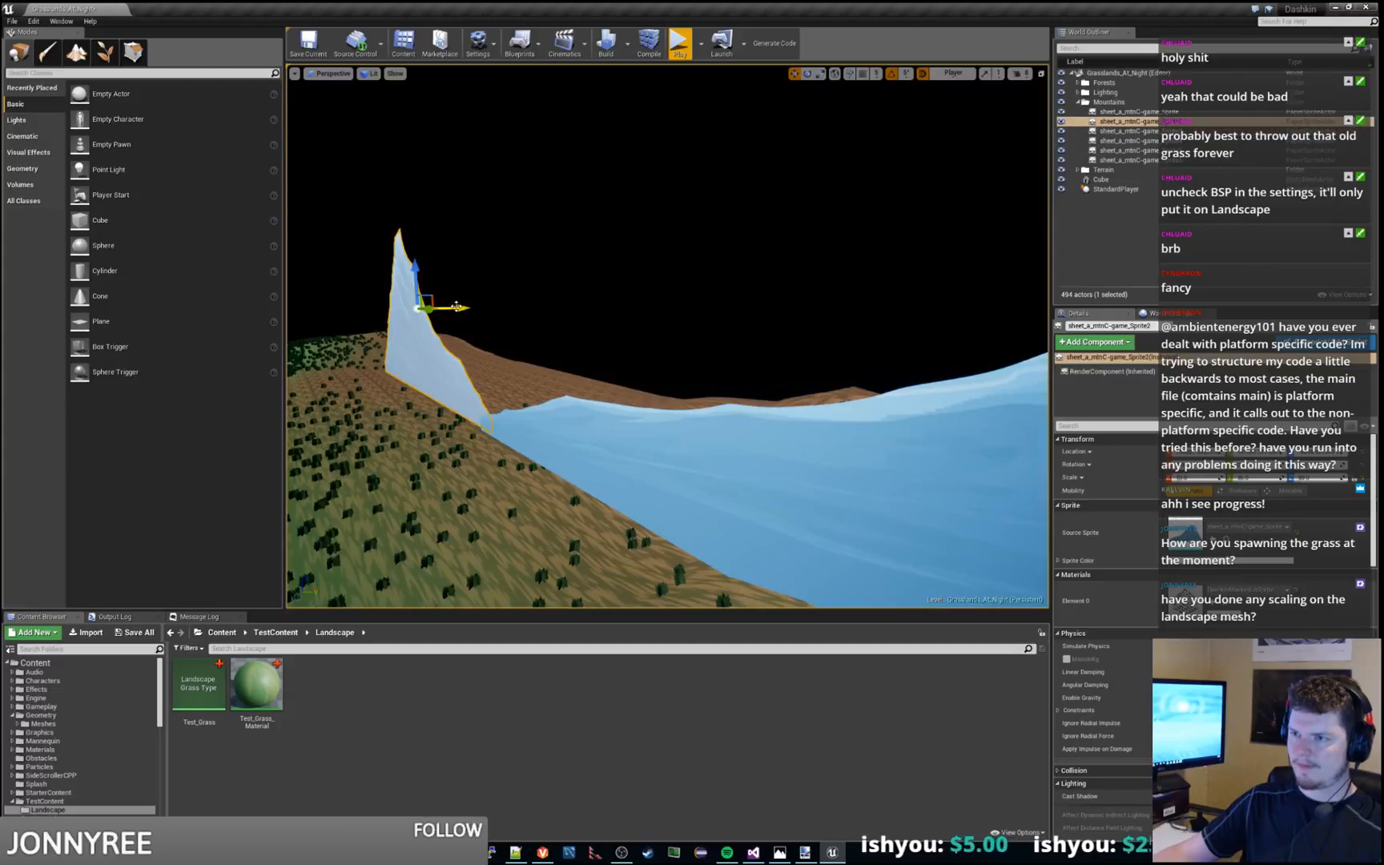
left_click_drag(457, 307, 471, 309)
key("w")
right_click_drag(549, 319, 707, 418)
key("s")
Move the mountain sprite sheet_a_mtnC-game_Sprite3 slightly along the X axis toward the hills
left_click(579, 316)
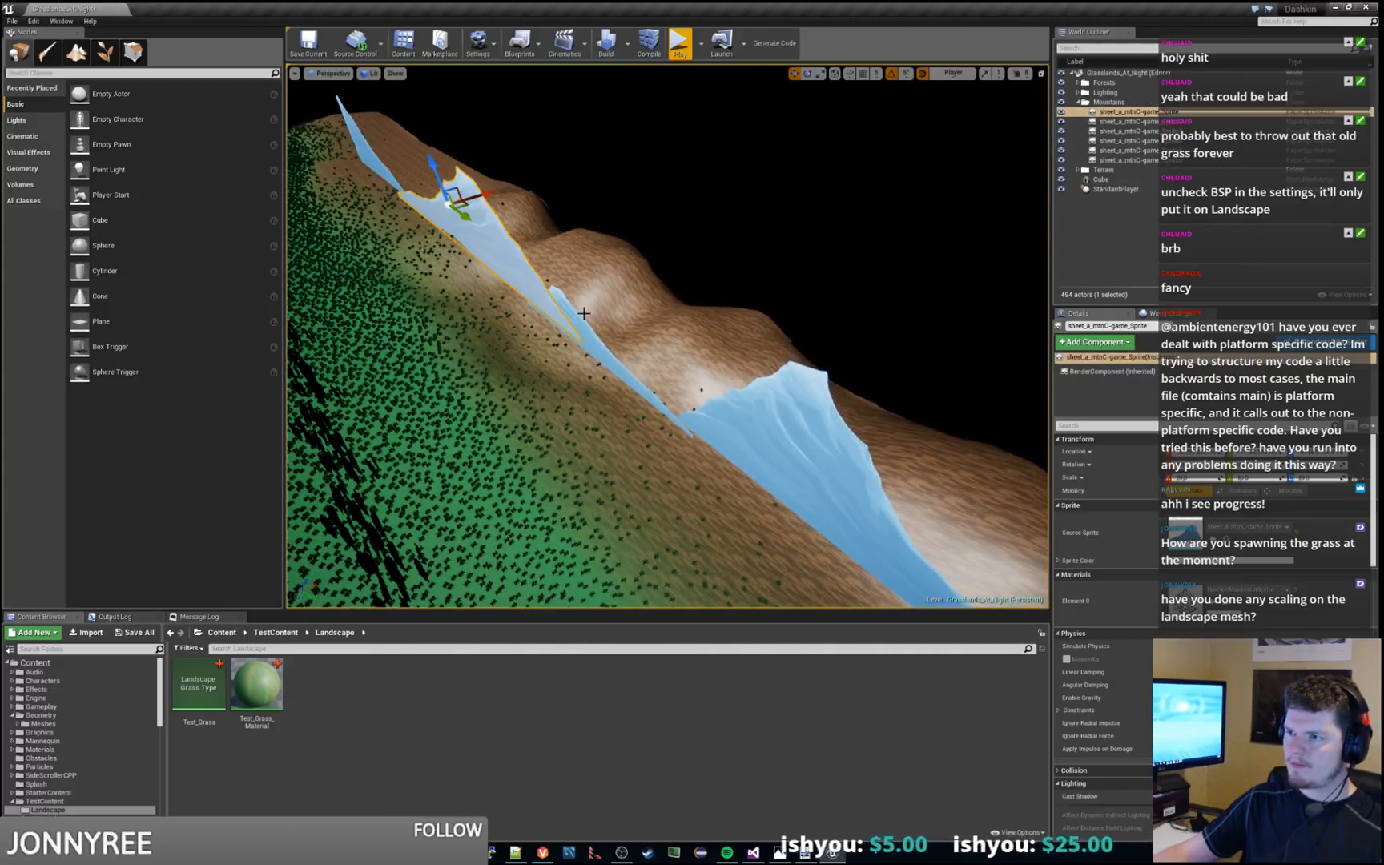
left_click_drag(624, 316, 631, 313)
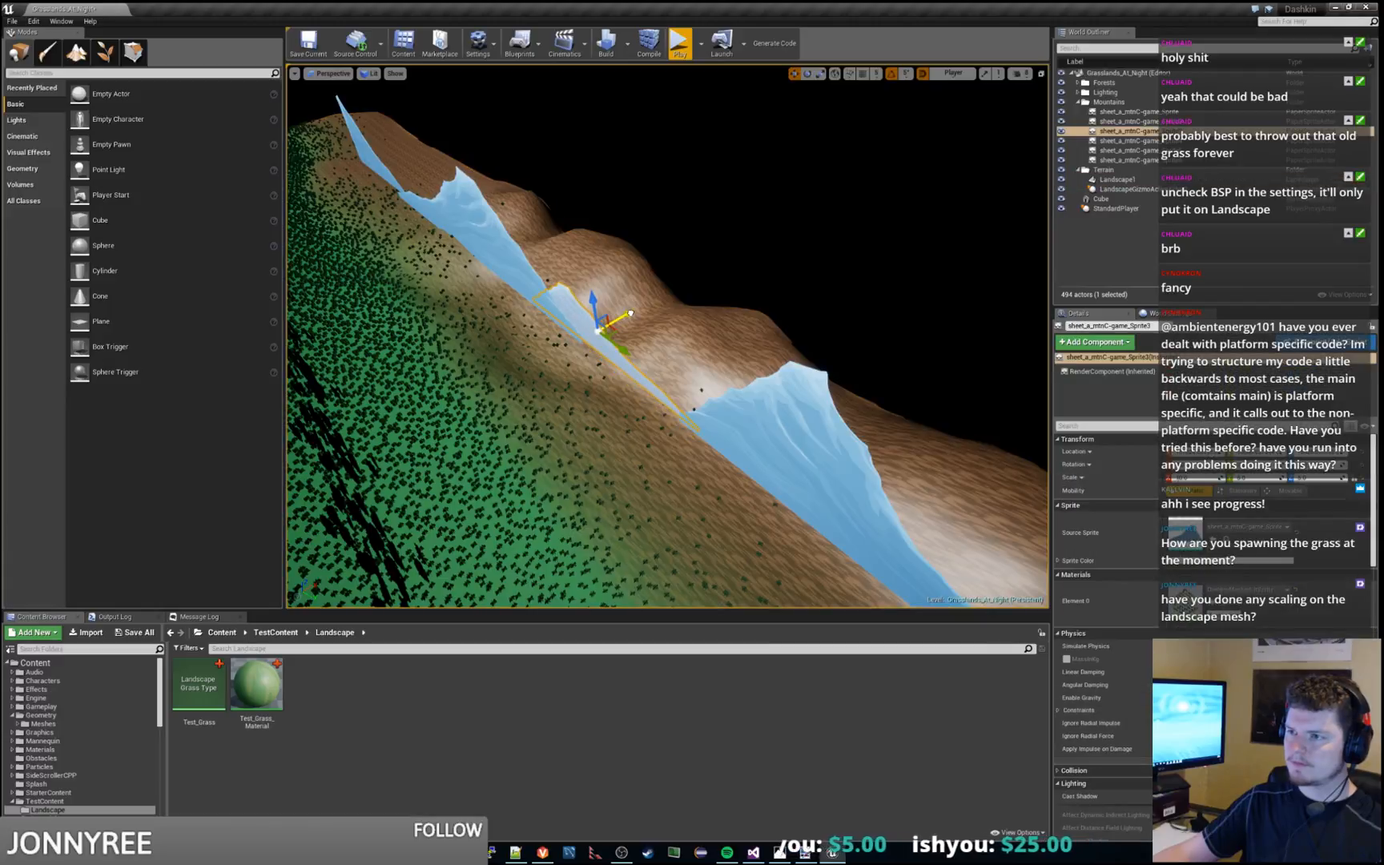
key("s")
right_click_drag(630, 312, 712, 257)
Adjust the position of sheet_a_mtnC-game_Sprite4 slightly along the X axis and save the level
left_click(711, 250)
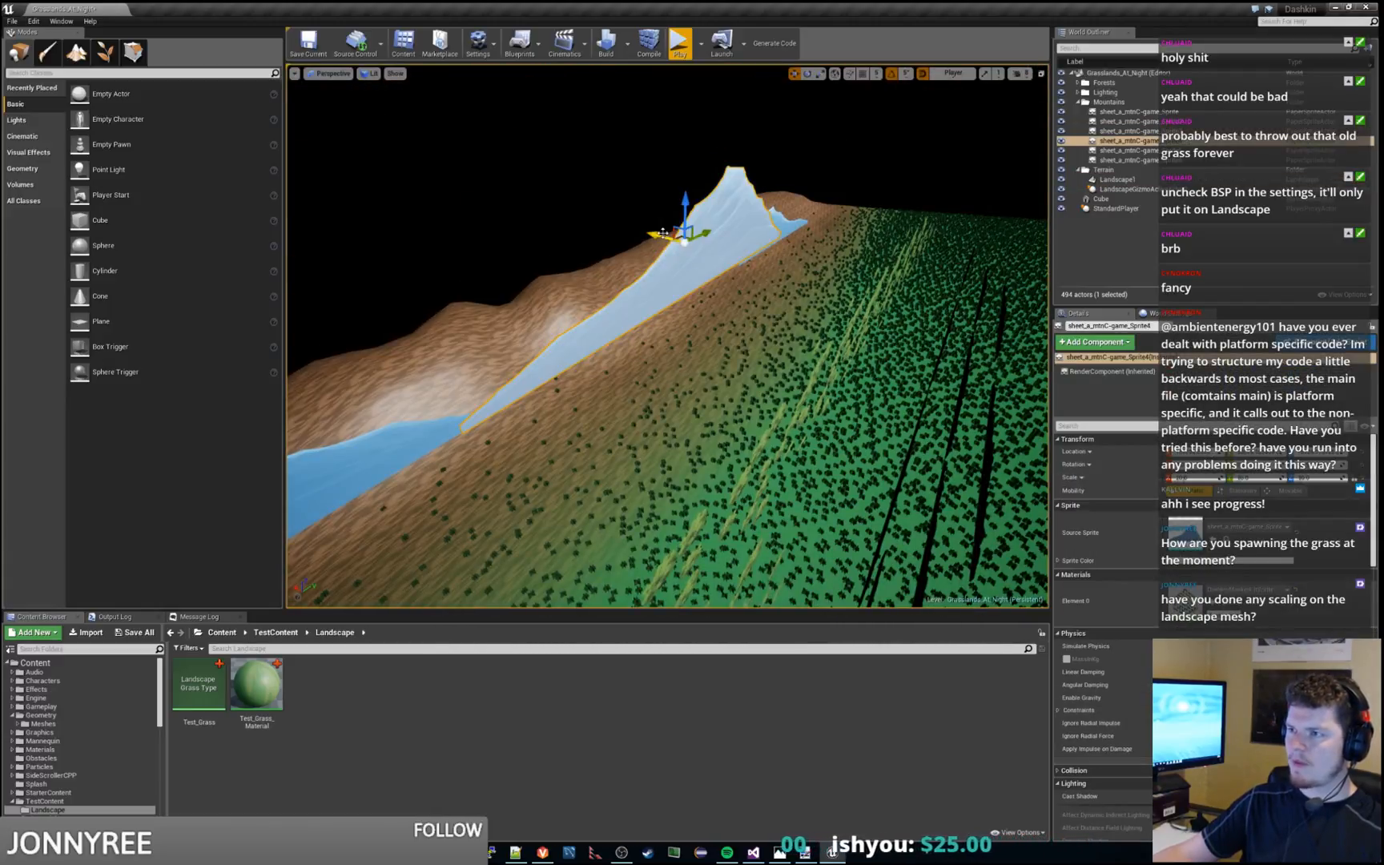
left_click_drag(663, 233, 667, 234)
key("w")
key("d")
right_click_drag(773, 252, 425, 276)
key("ctrl+s")
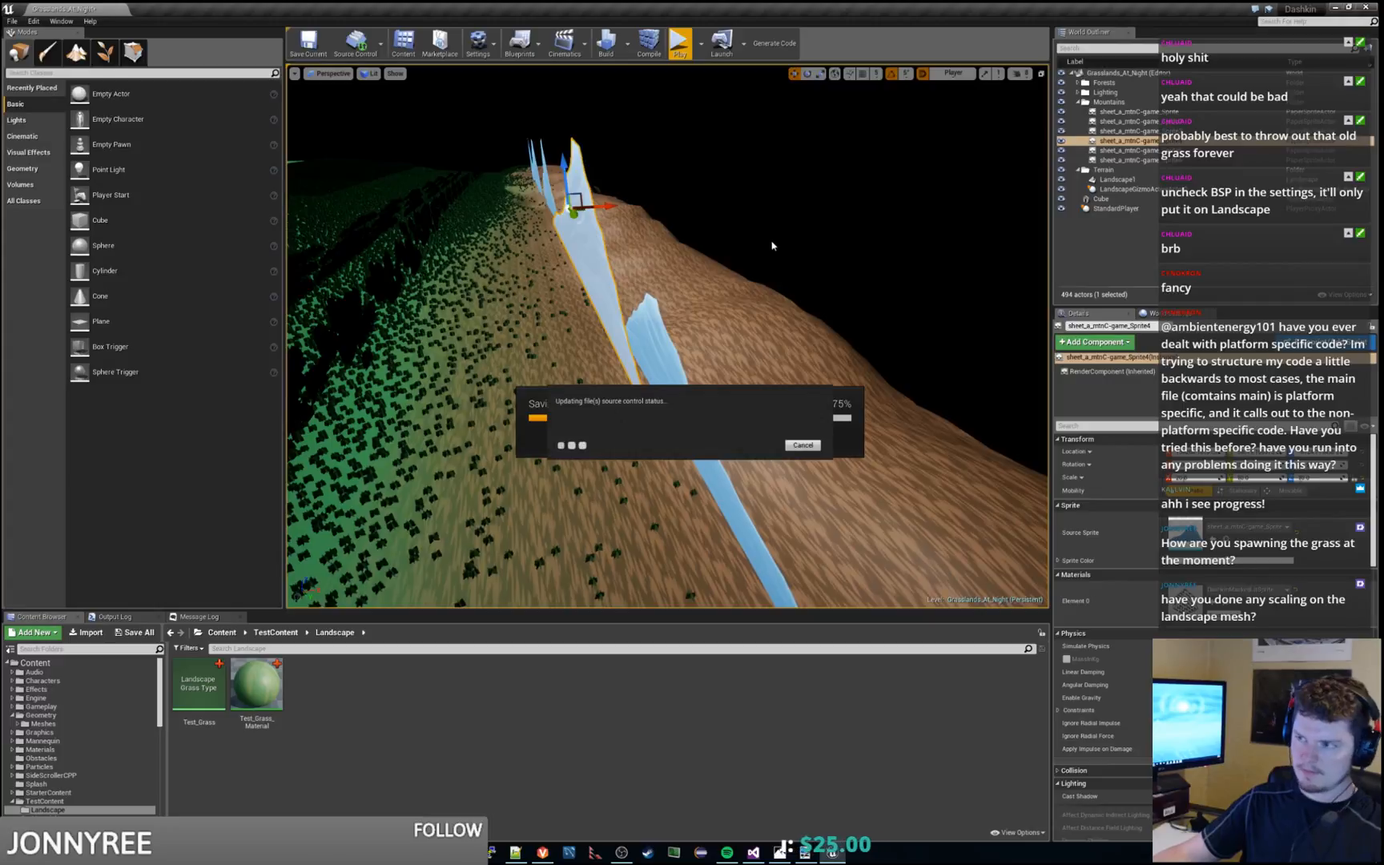
Select Landscape1, look over the whole terrain from above, and check the landscape Manage and Paint tools before returning to object placement
left_click(1118, 180)
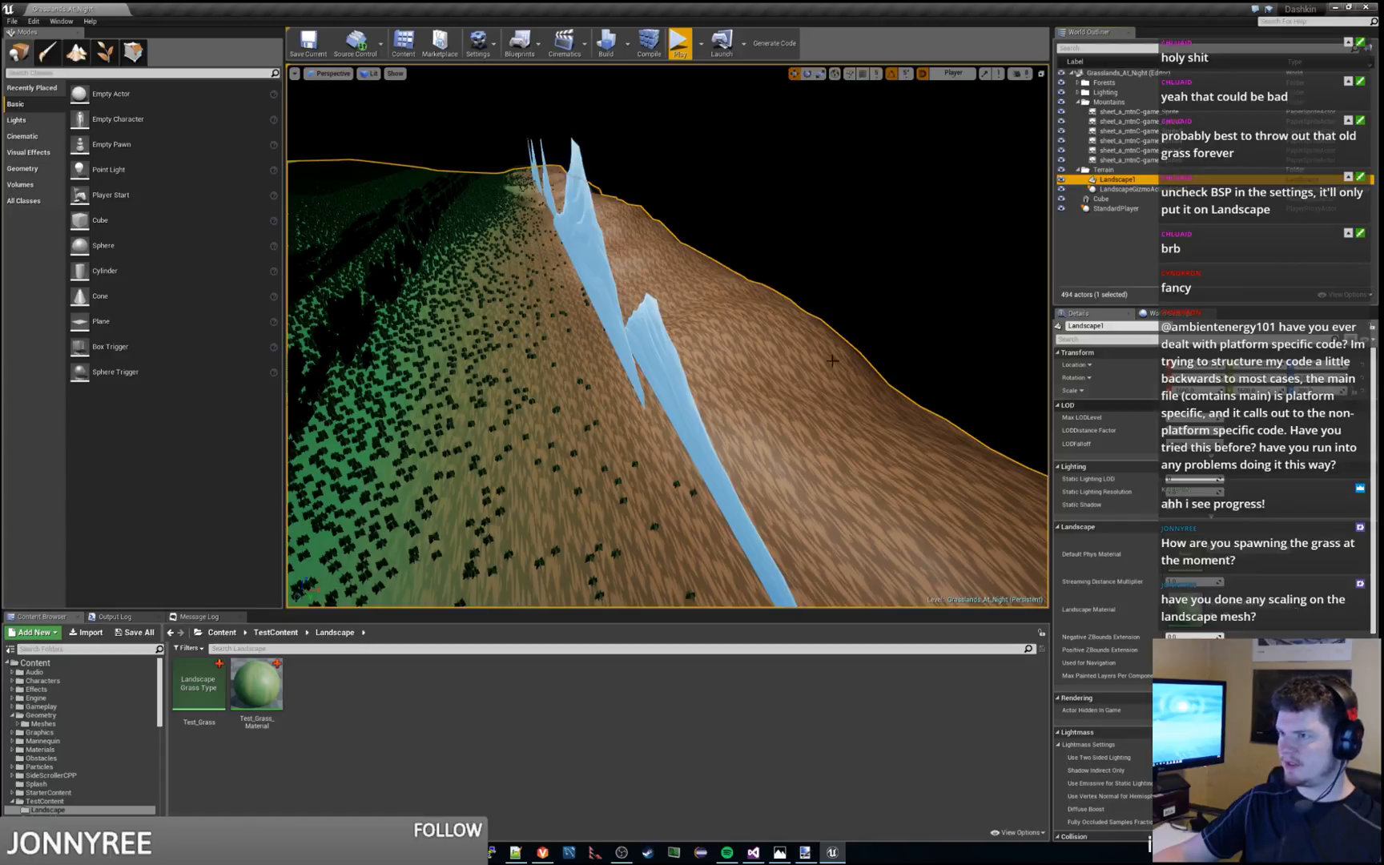
key("s")
right_click_drag(769, 360, 621, 336)
key("a")
left_click(77, 55)
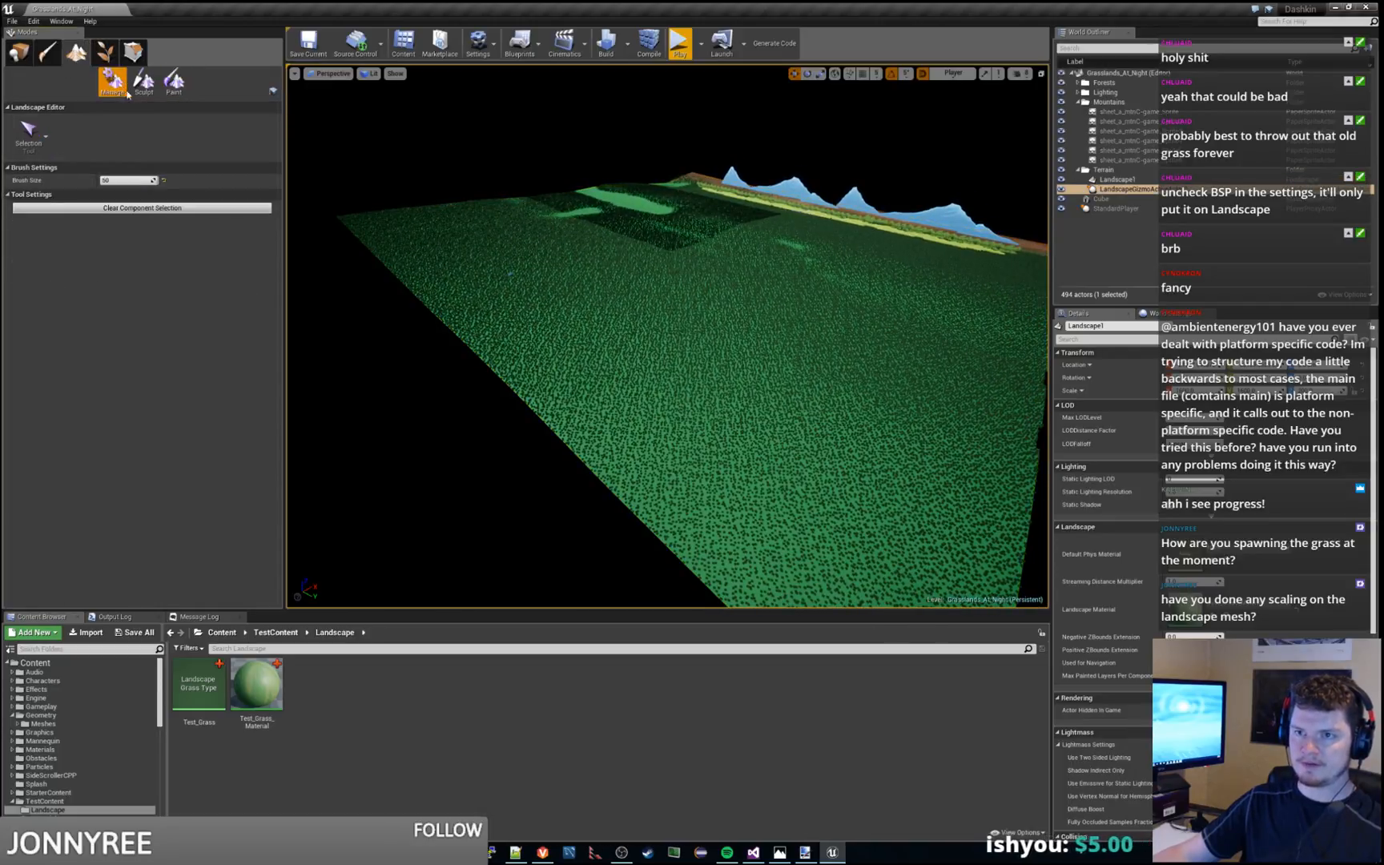
left_click(174, 80)
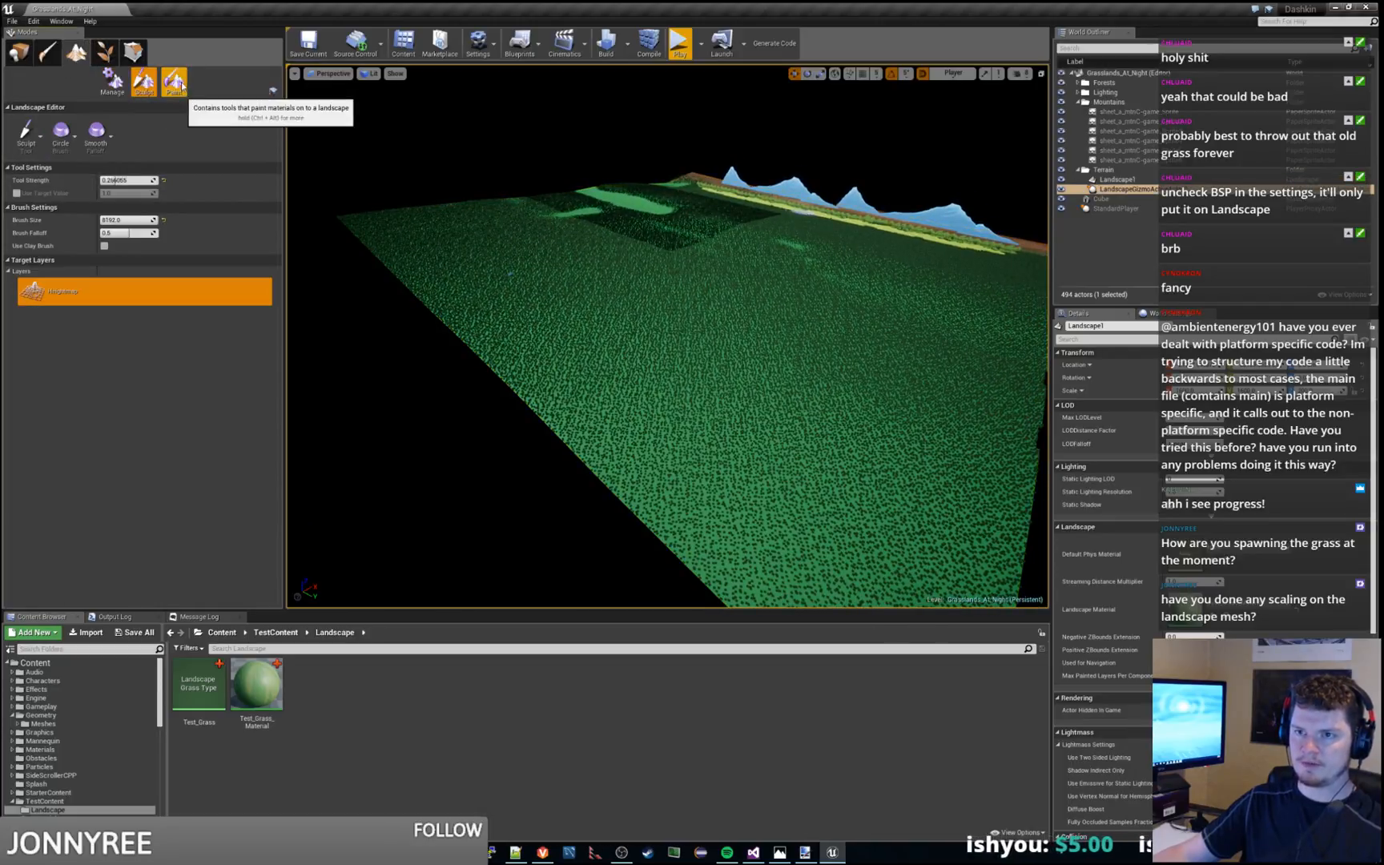
left_click(112, 83)
left_click(21, 58)
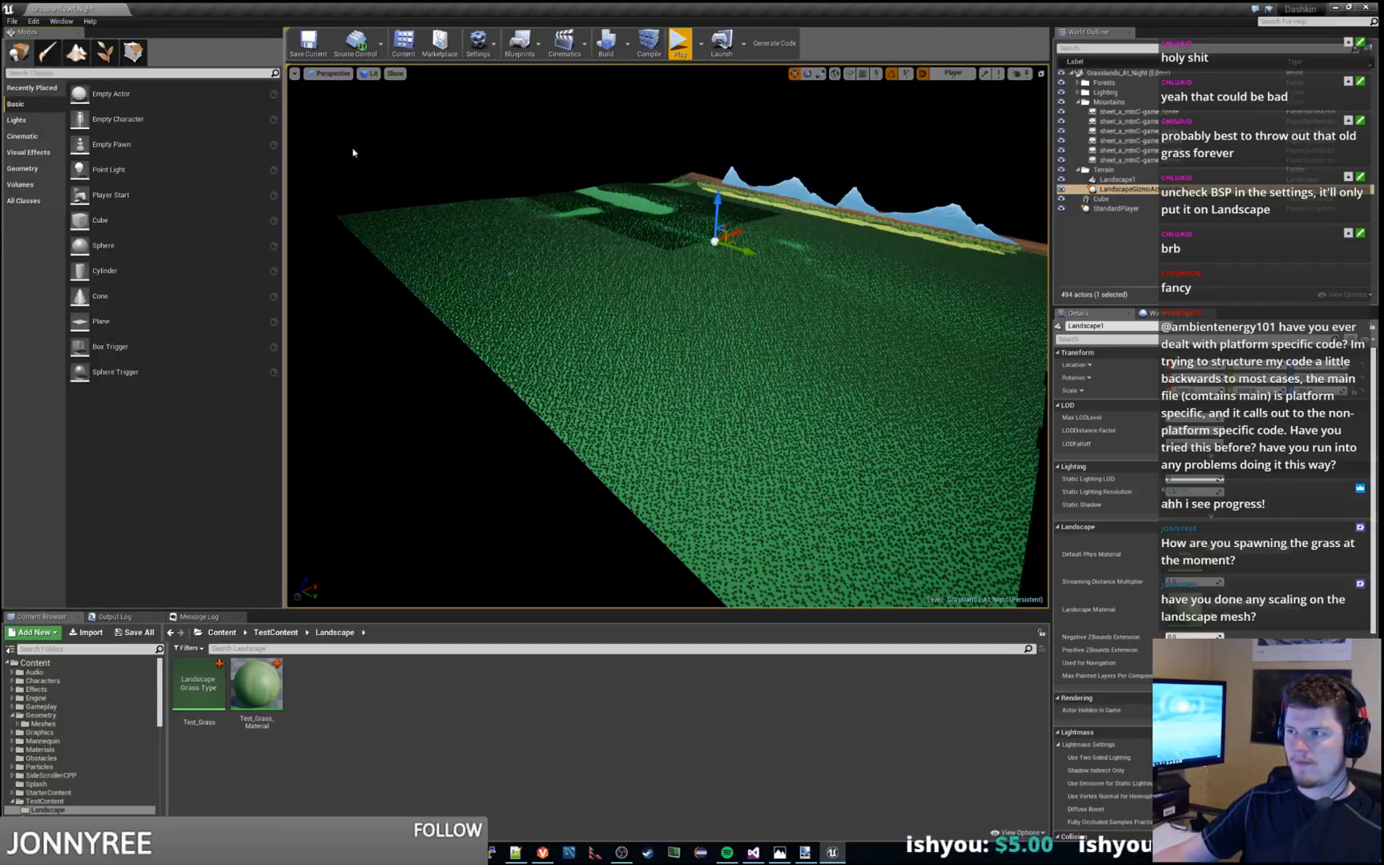
Start and stop the level in the viewport four times to examine how the grass loads around the character
right_click_drag(731, 316, 682, 287)
key("alt+p")
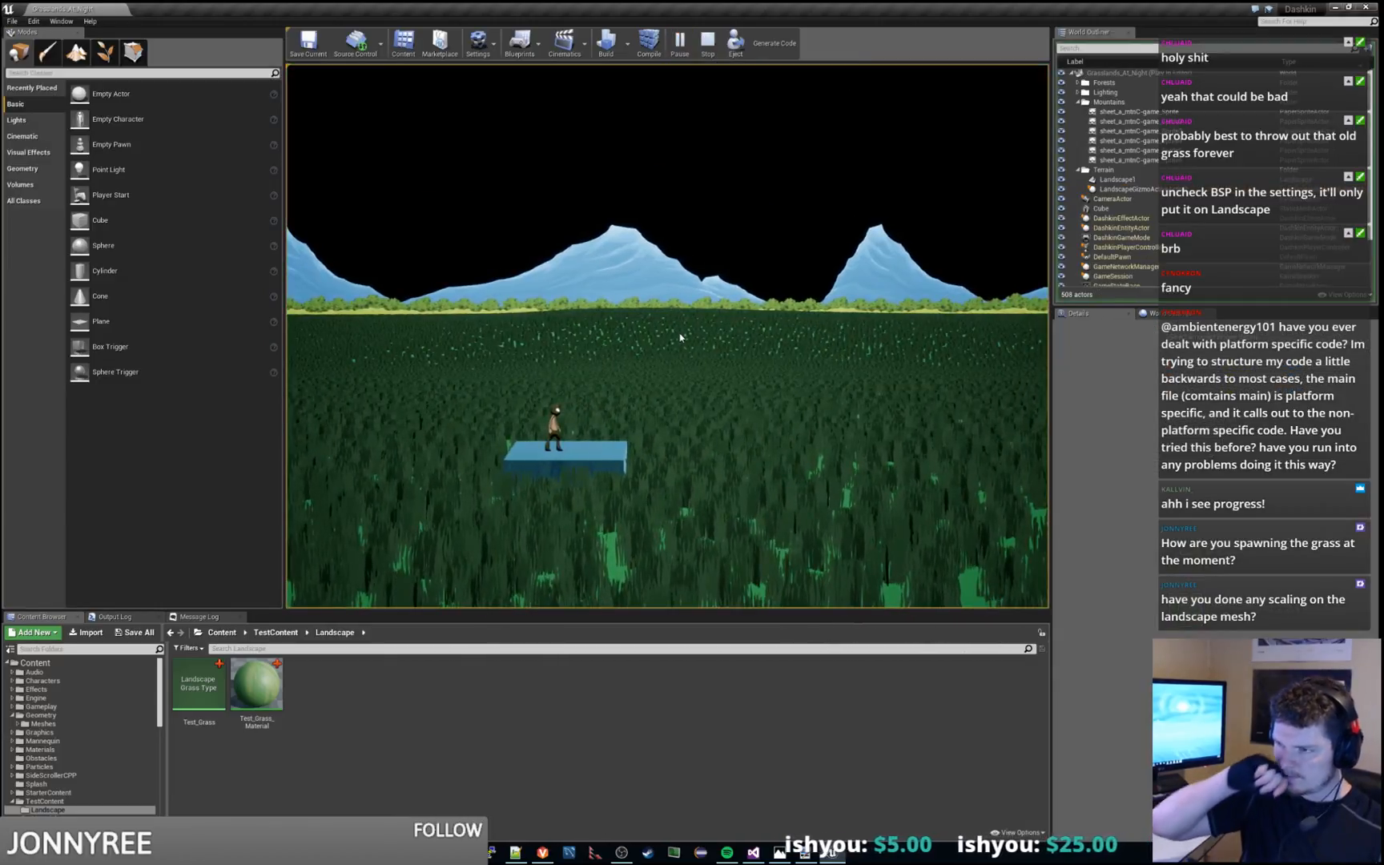
key("Escape")
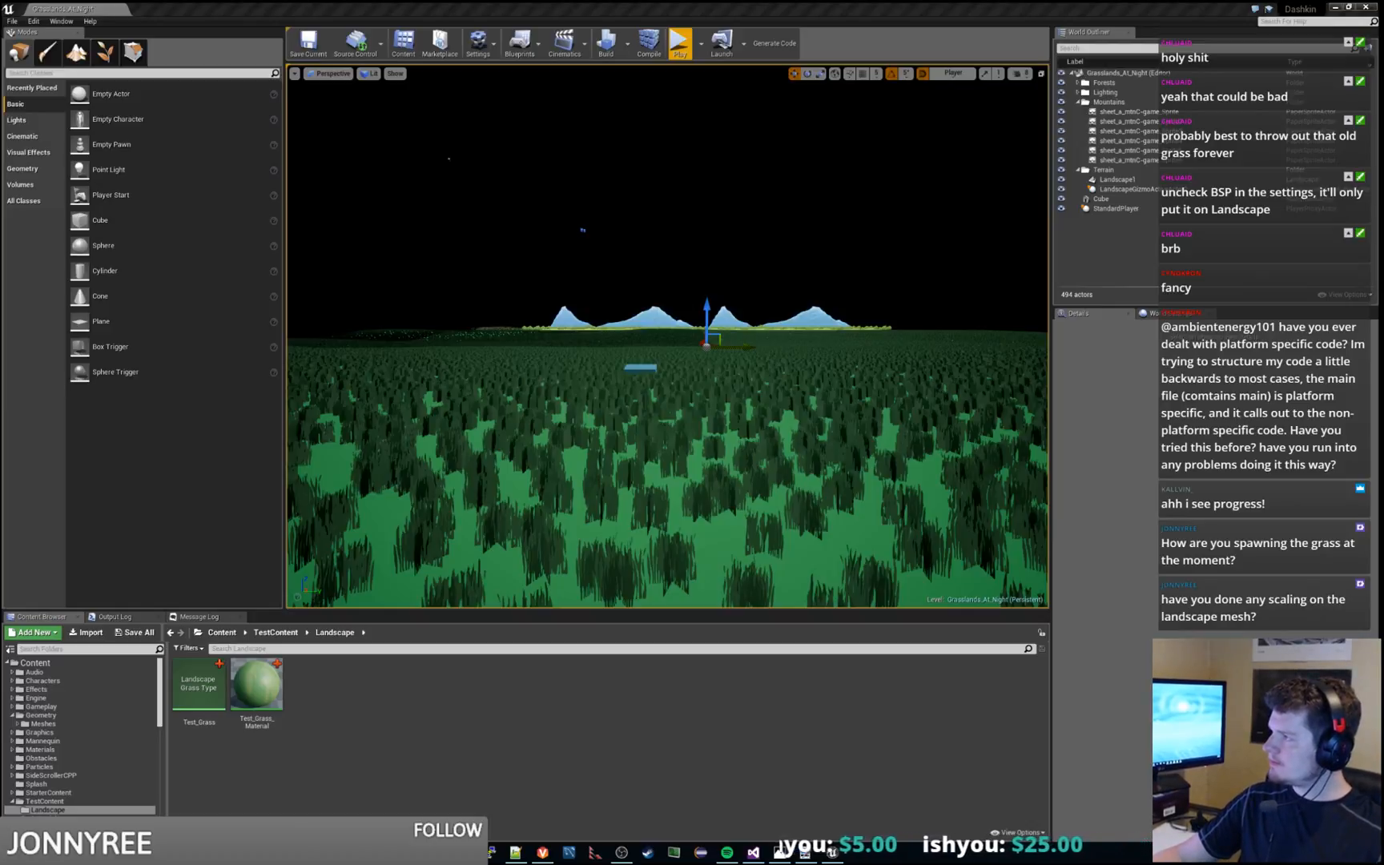
left_click(679, 44)
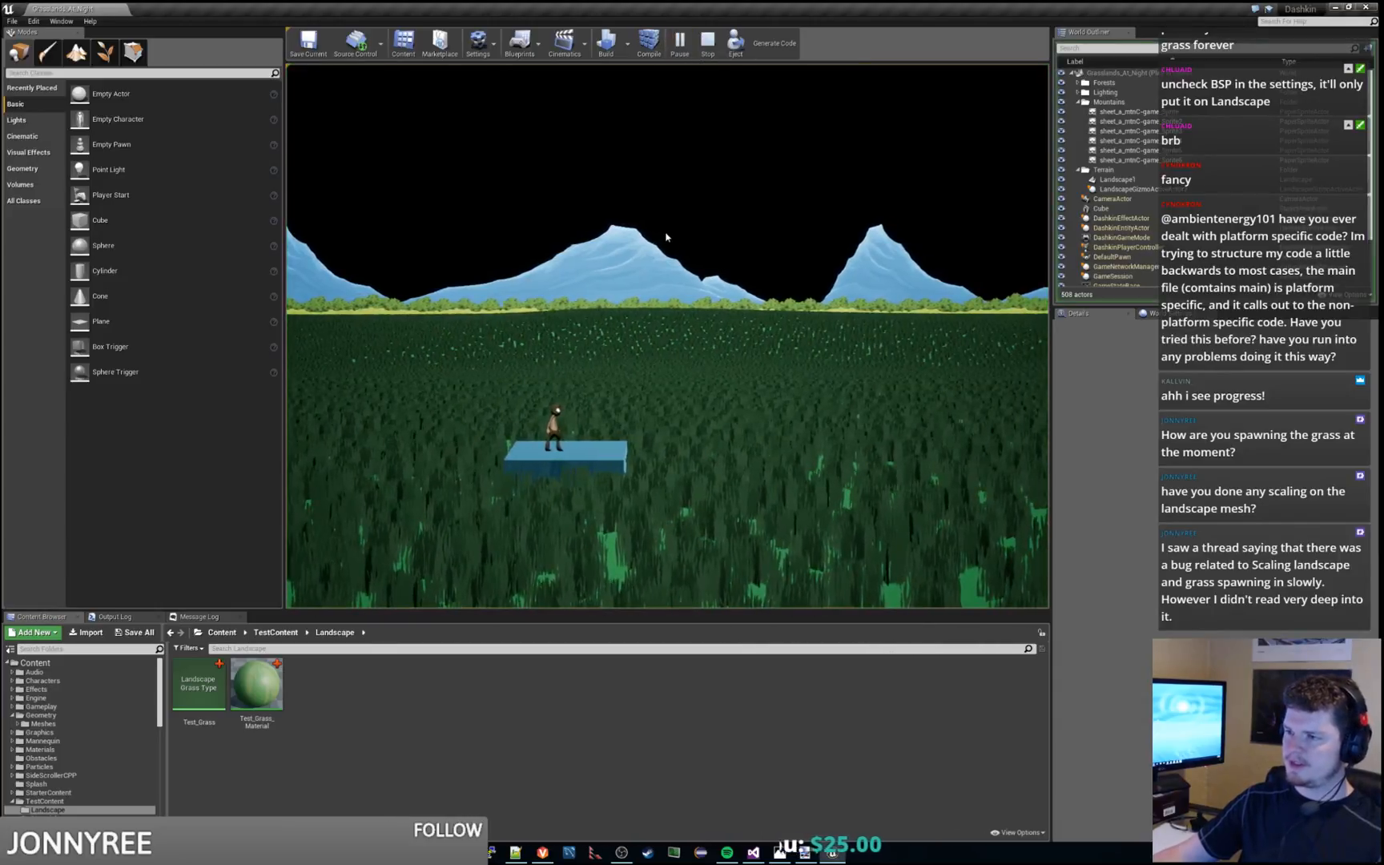
key("Escape")
key("alt+p")
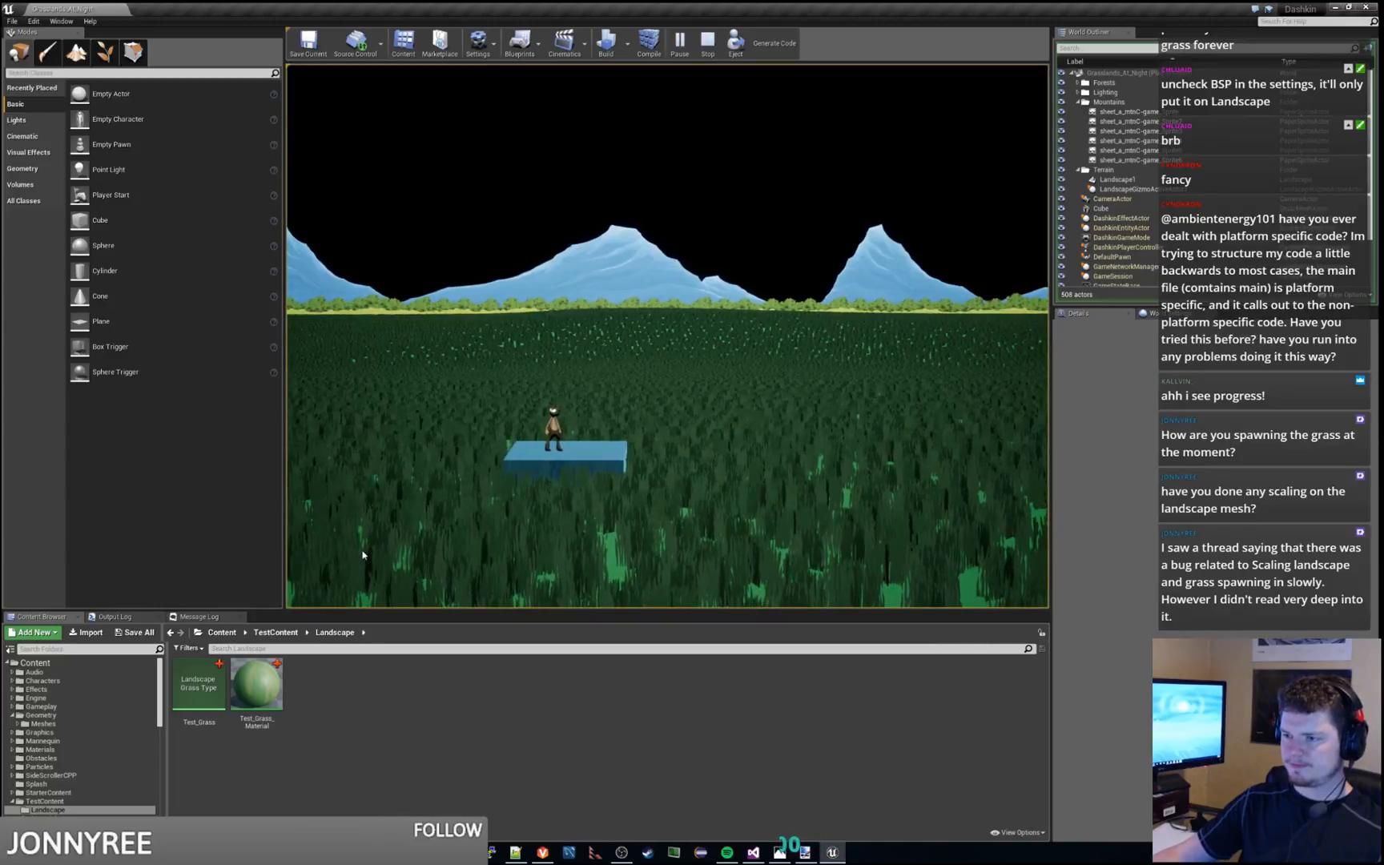
key("Escape")
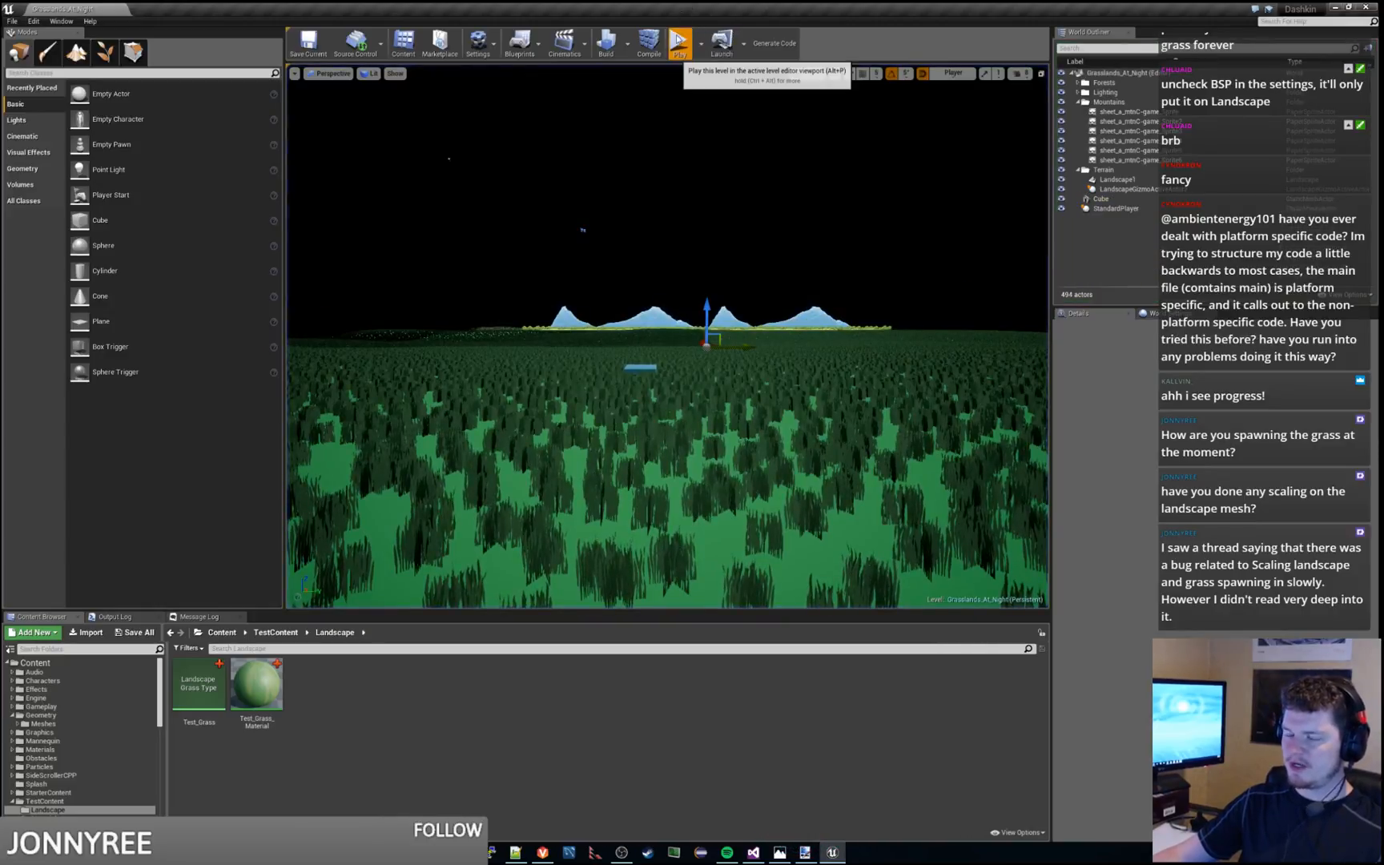
left_click(679, 45)
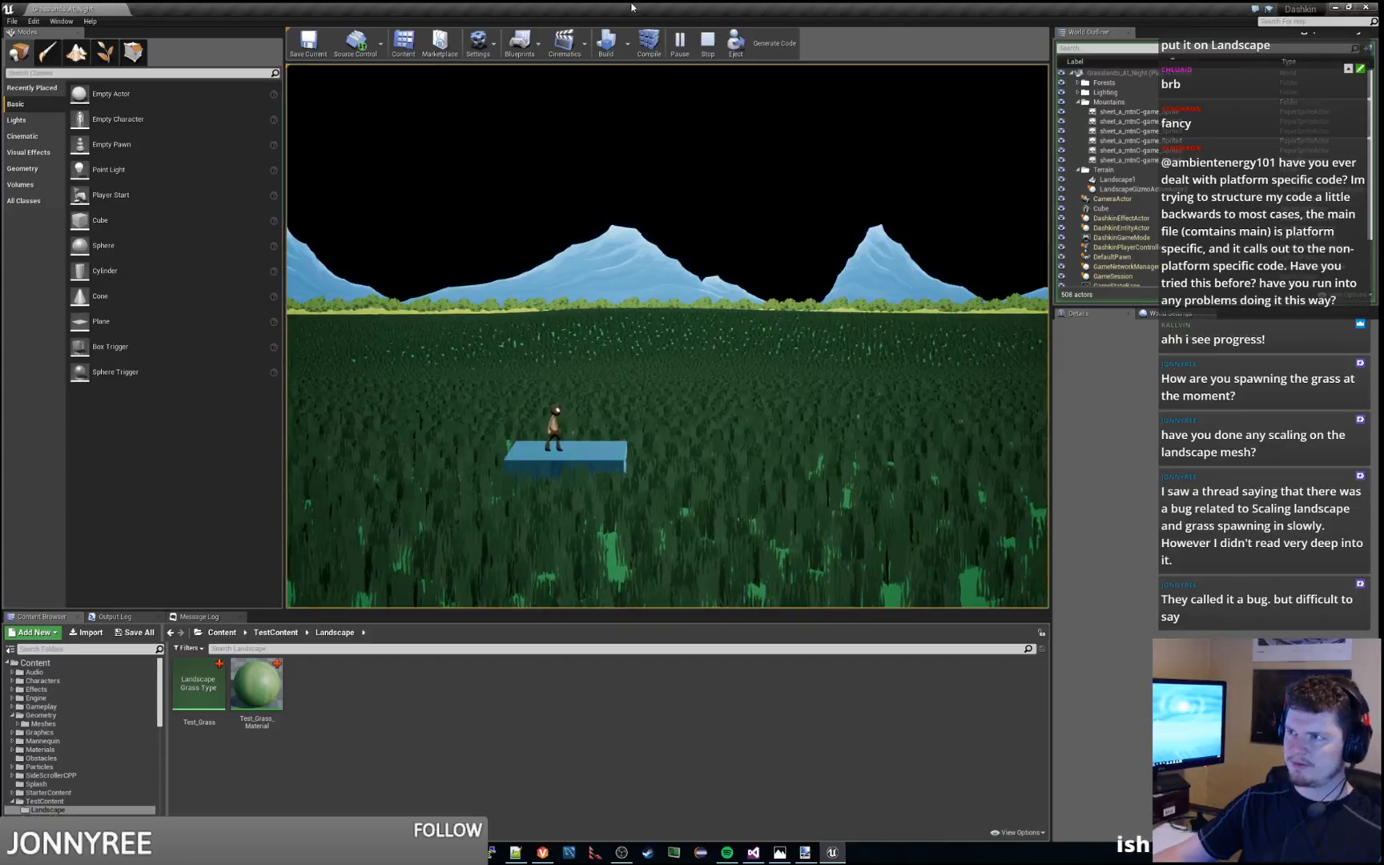
key("Escape")
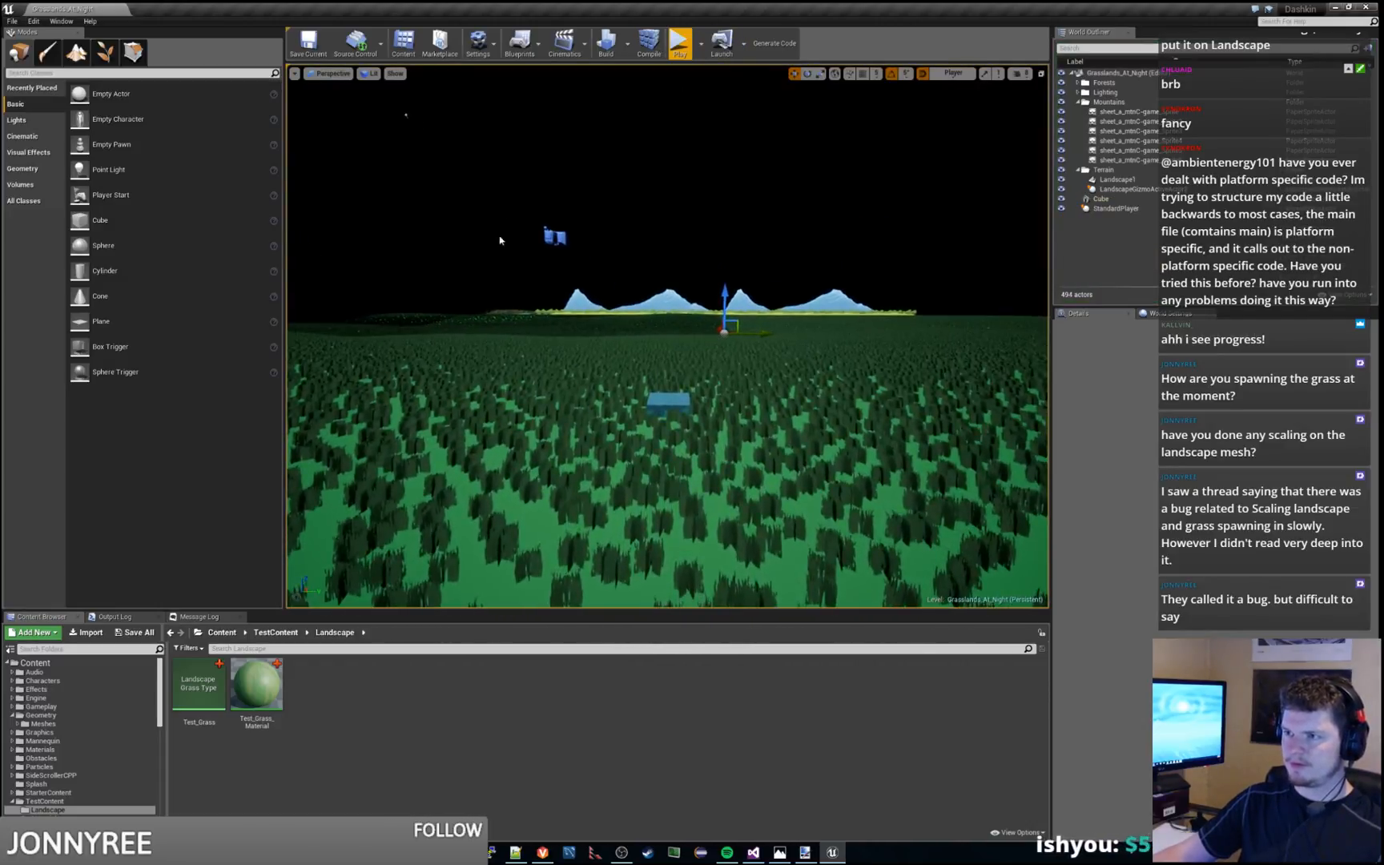
Move the StandardPlayer actor along the Y axis to the left edge of the grass field and playtest from there
left_click(554, 236)
key("s")
mouse_move(554, 237)
right_mouse_down()
mouse_move(563, 244)
mouse_move(549, 242)
right_mouse_up()
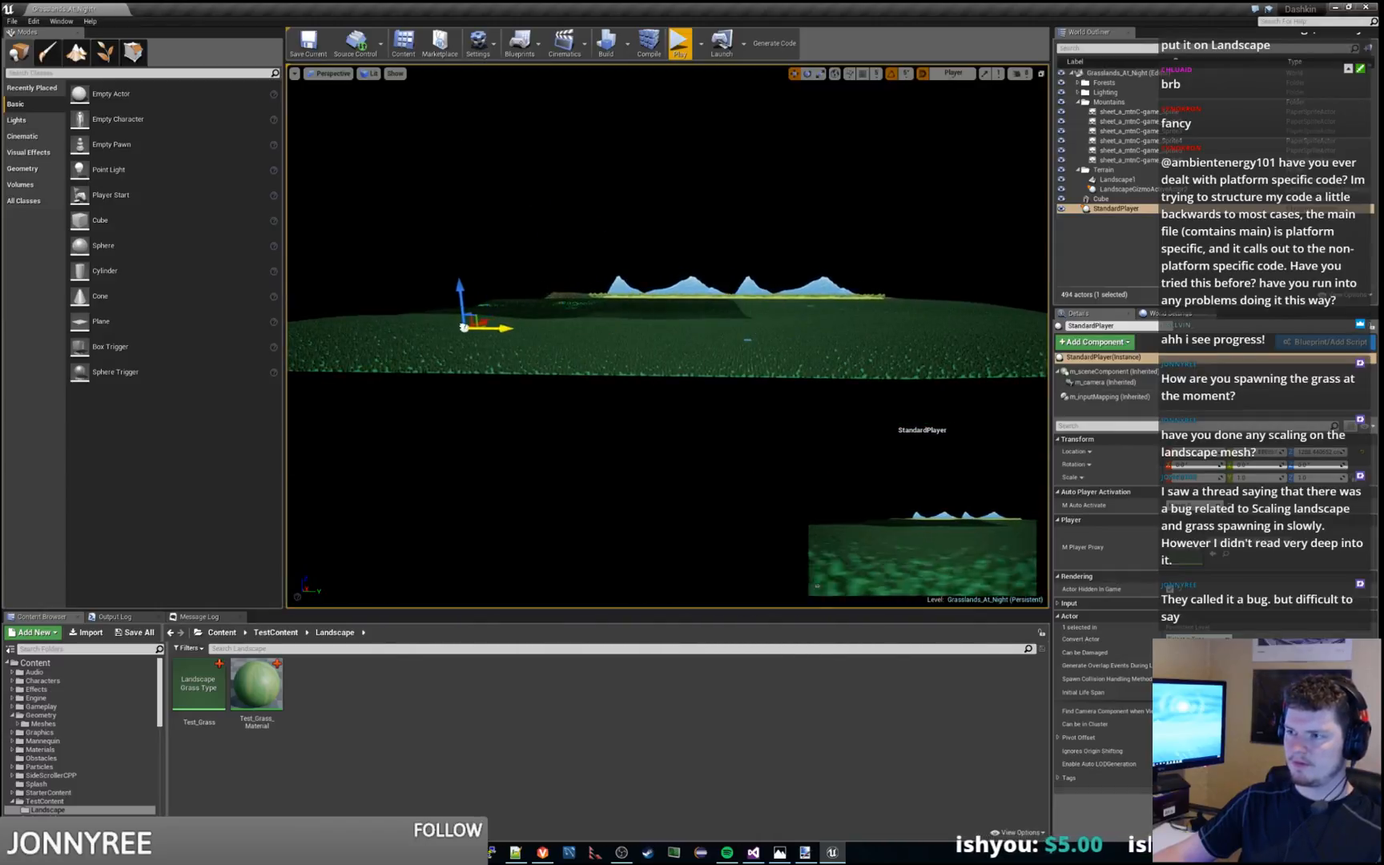
left_click_drag(500, 329, 328, 327)
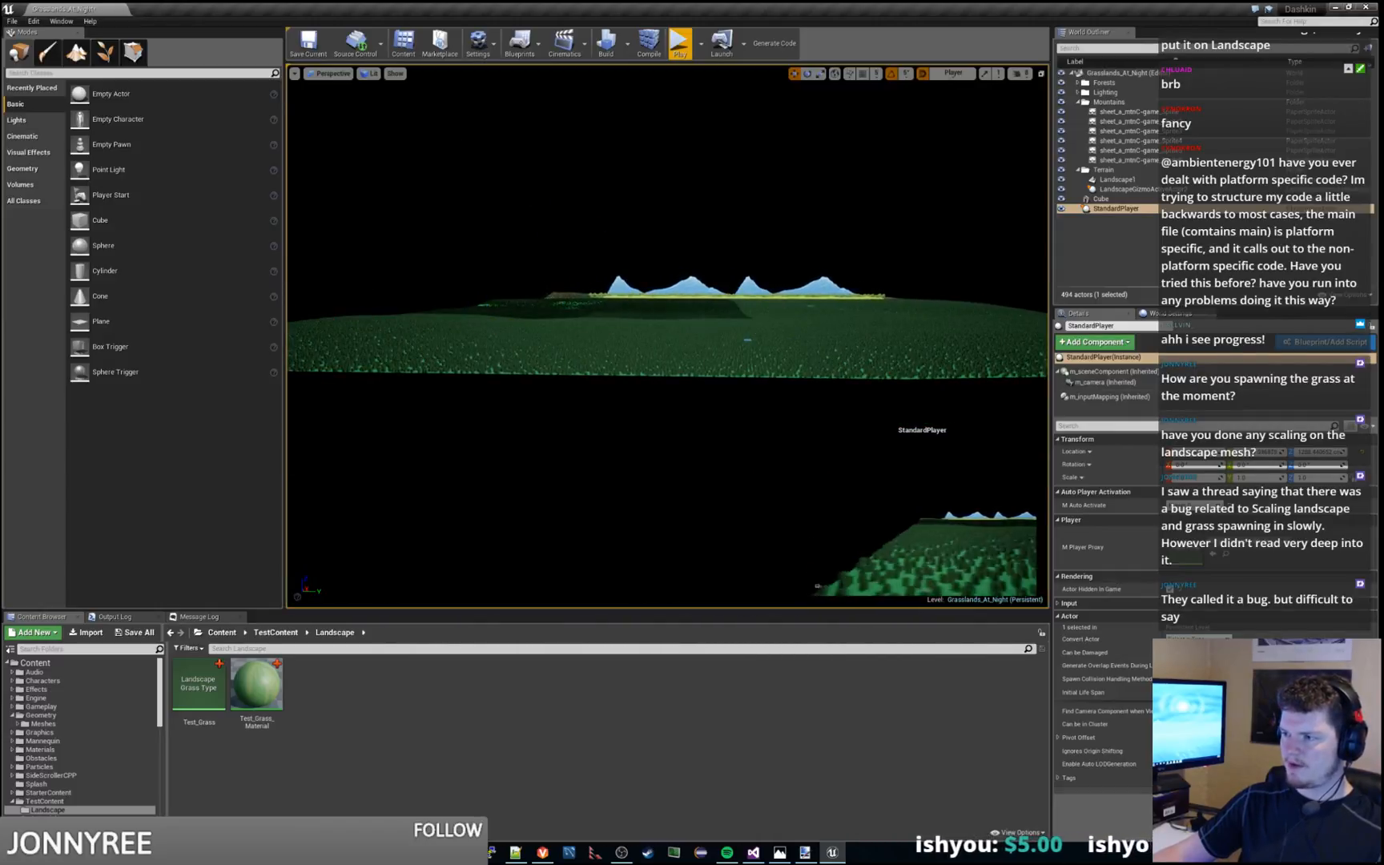
left_click(673, 41)
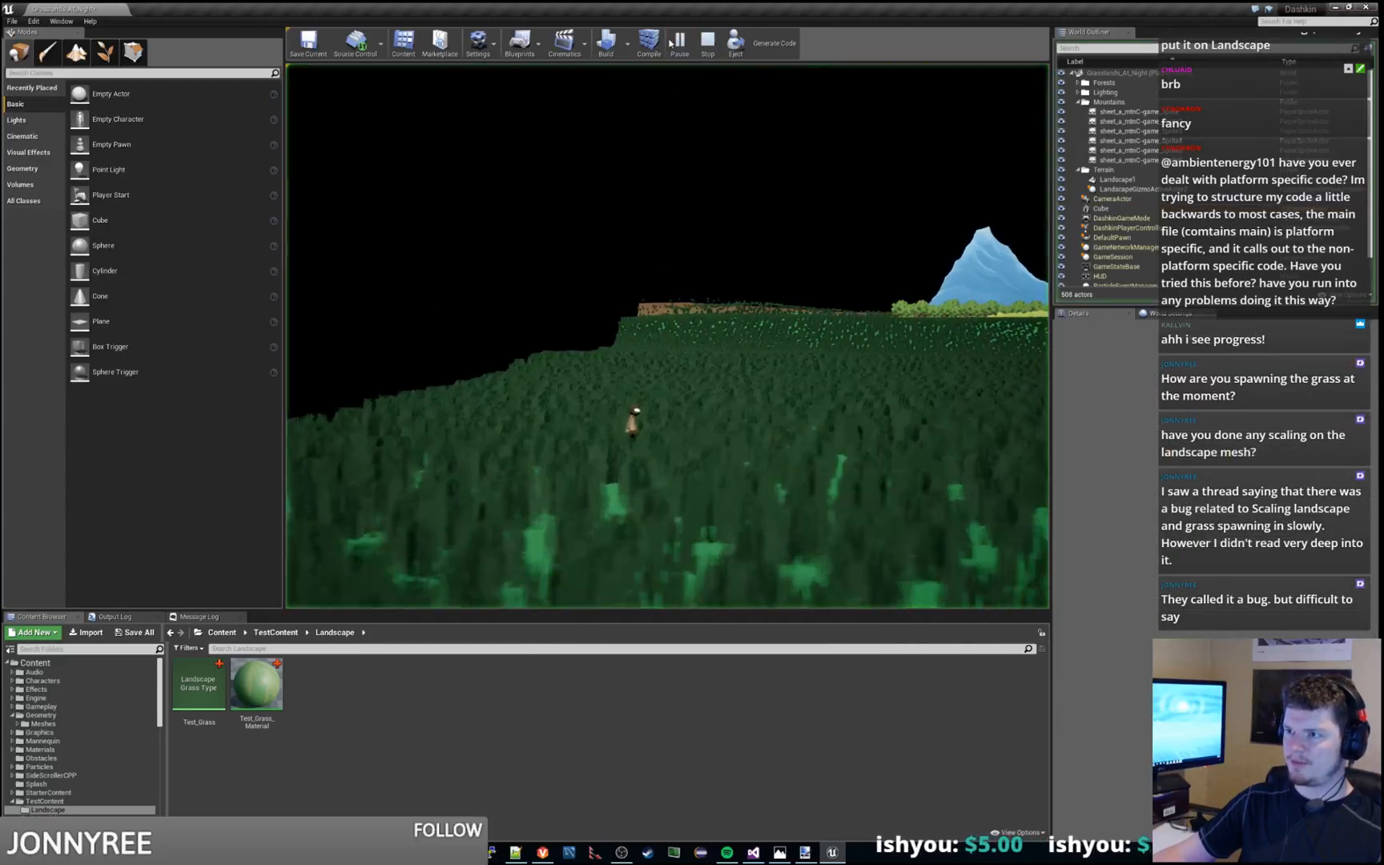
left_click(707, 43)
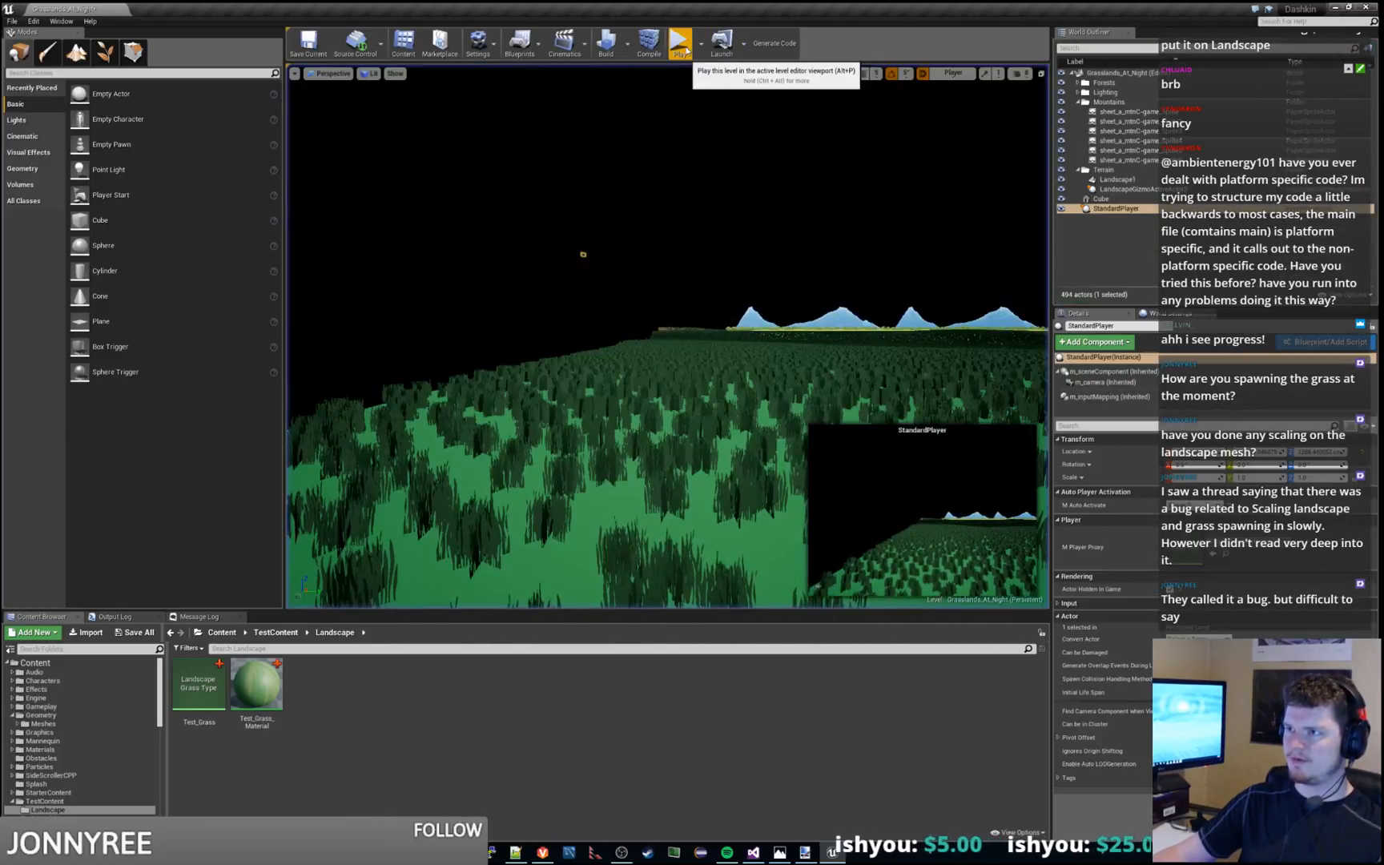
Run and stop the level three more times to check grass loading at the left edge of the field
left_click(678, 42)
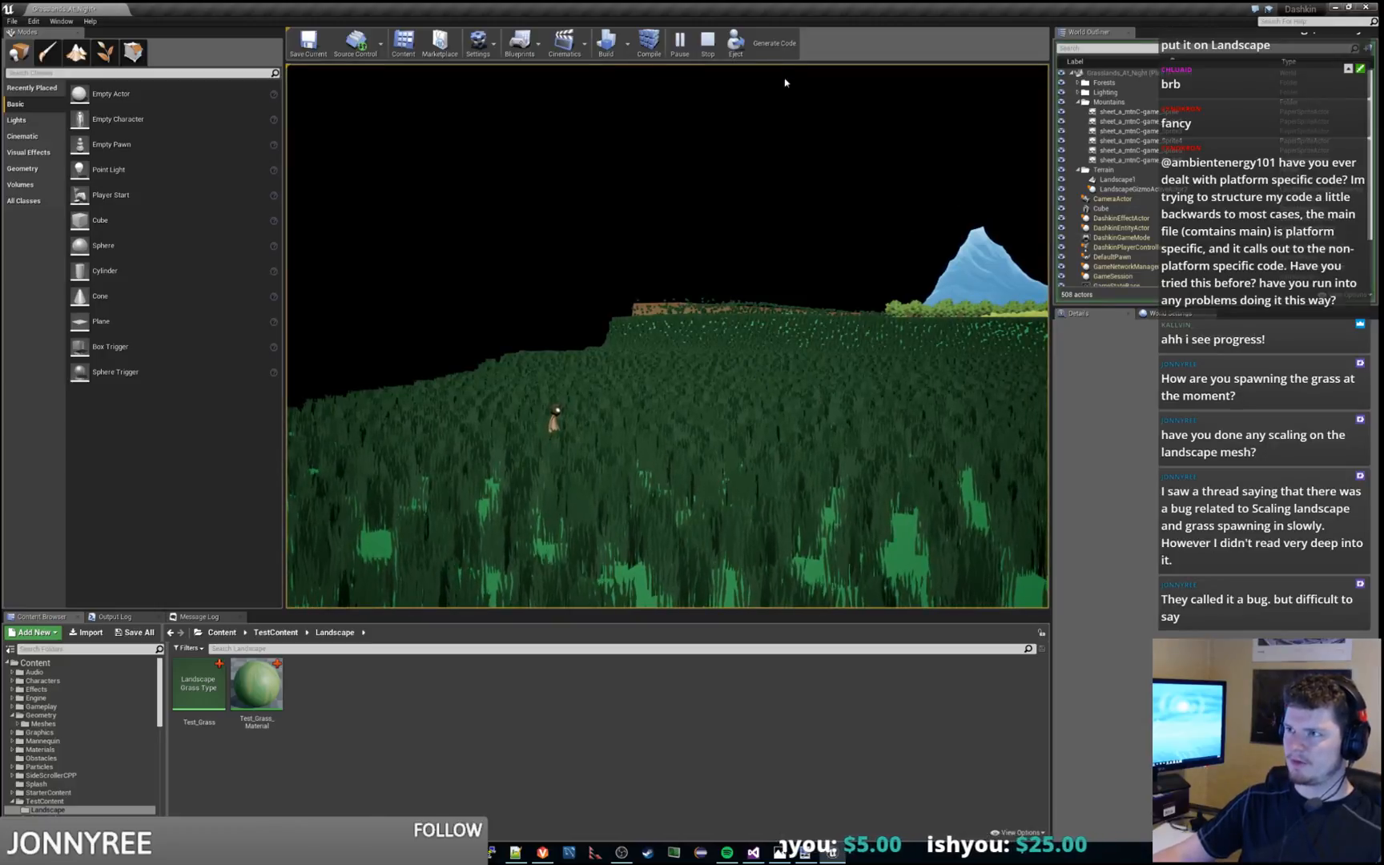
left_click(708, 45)
left_click(679, 42)
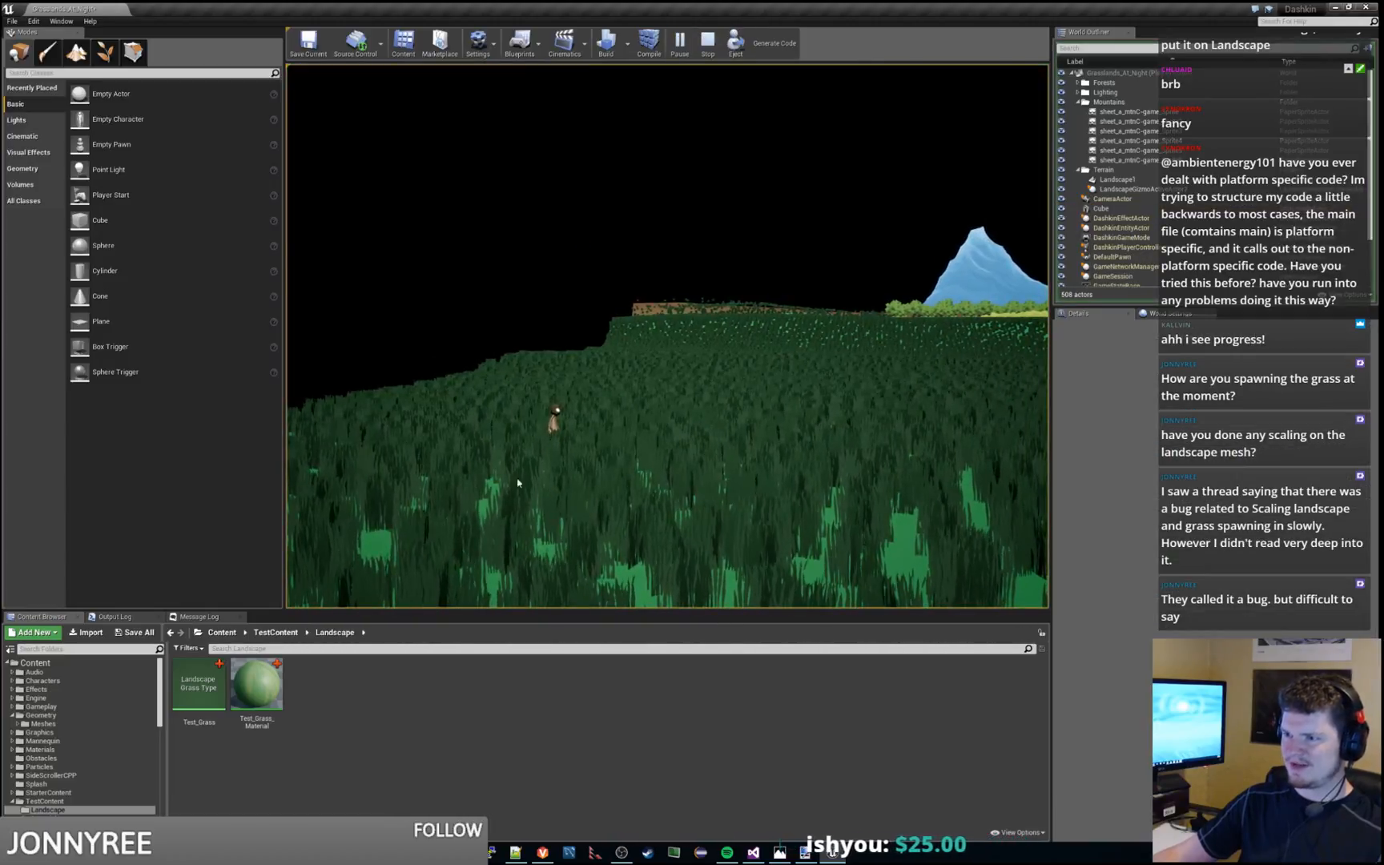
left_click(706, 44)
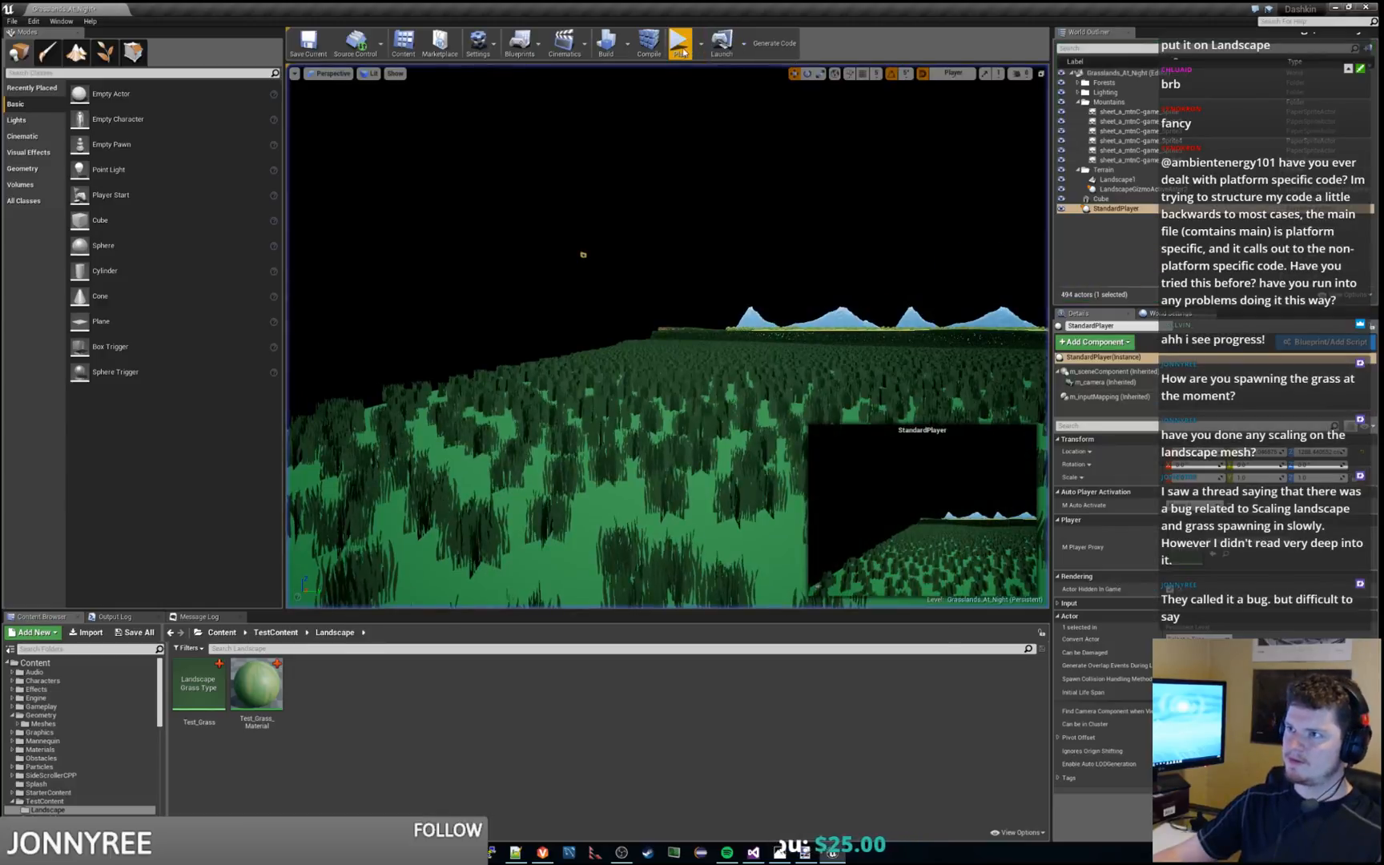
left_click(679, 44)
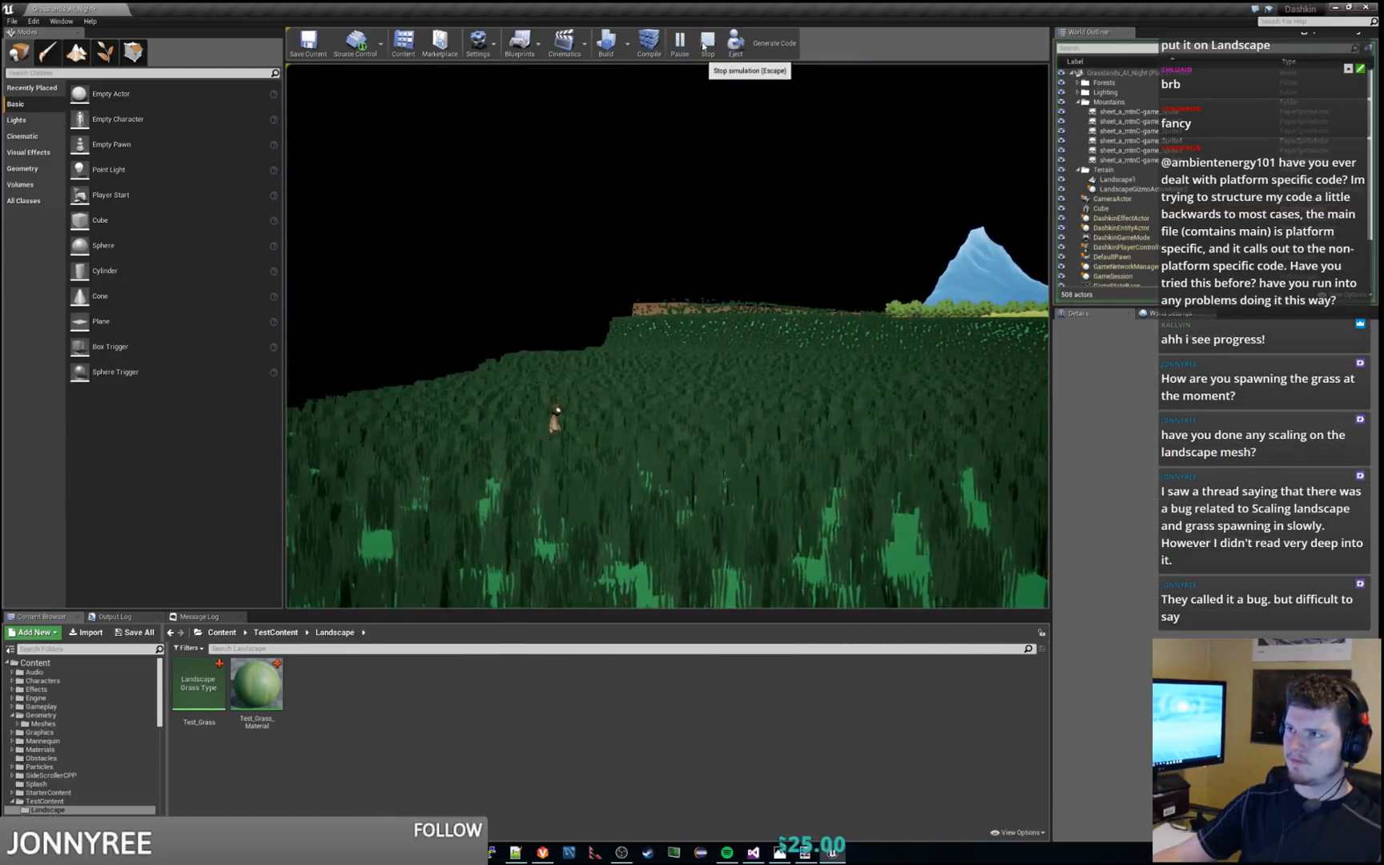
left_click(707, 43)
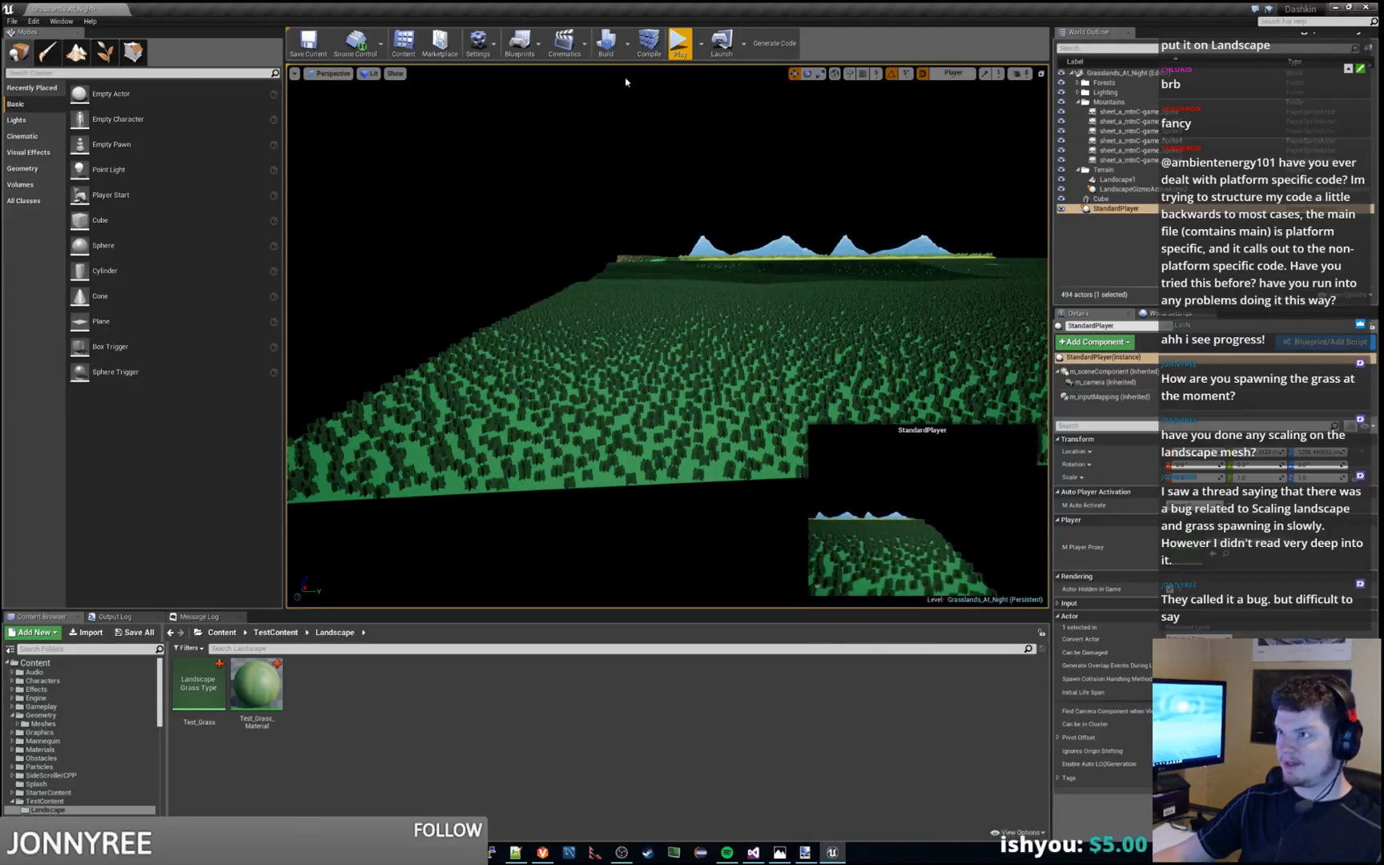
With StandardPlayer moved to the opposite edge of the grass field, playtest the level twice and stop it
left_click(681, 44)
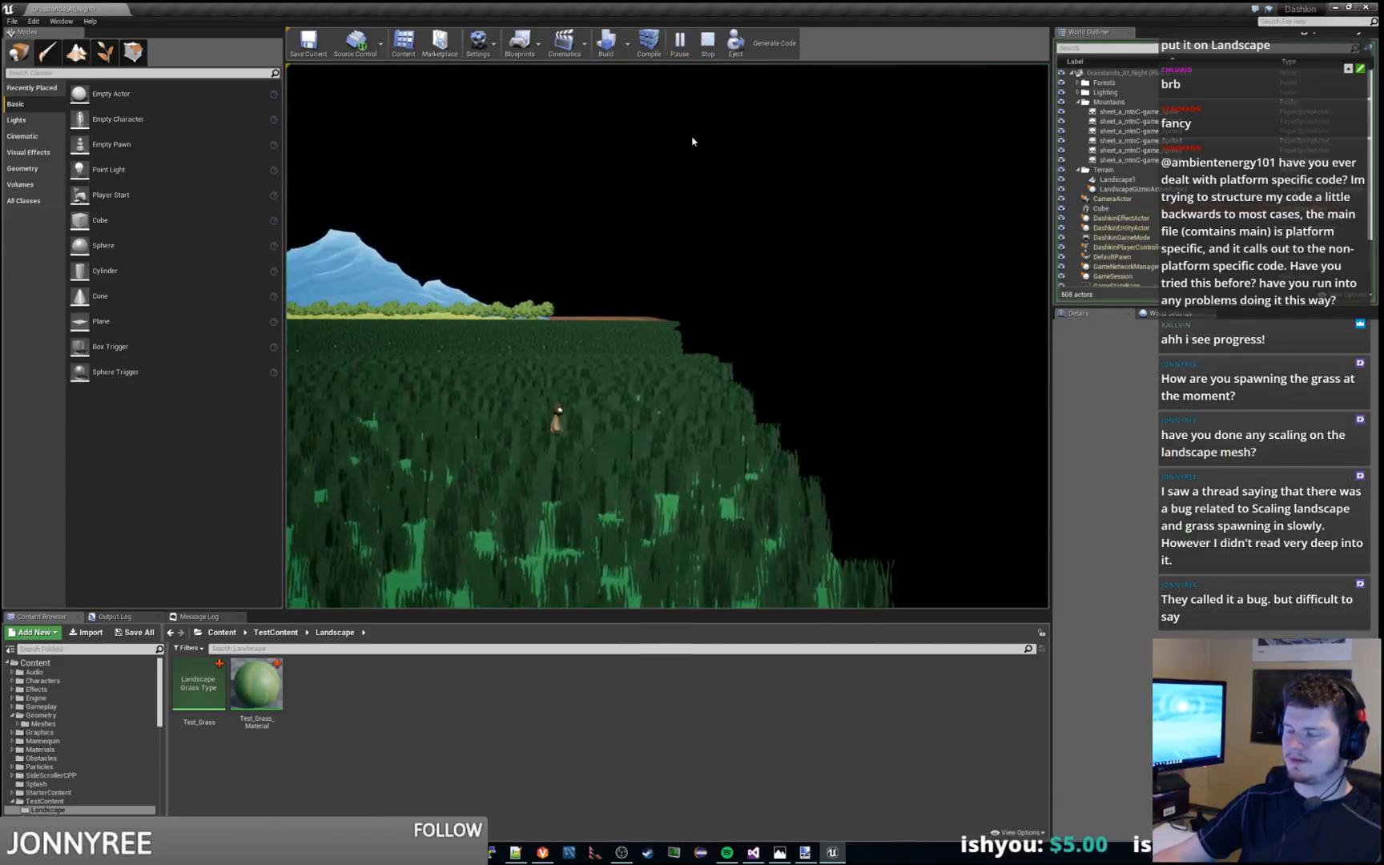
left_click(708, 44)
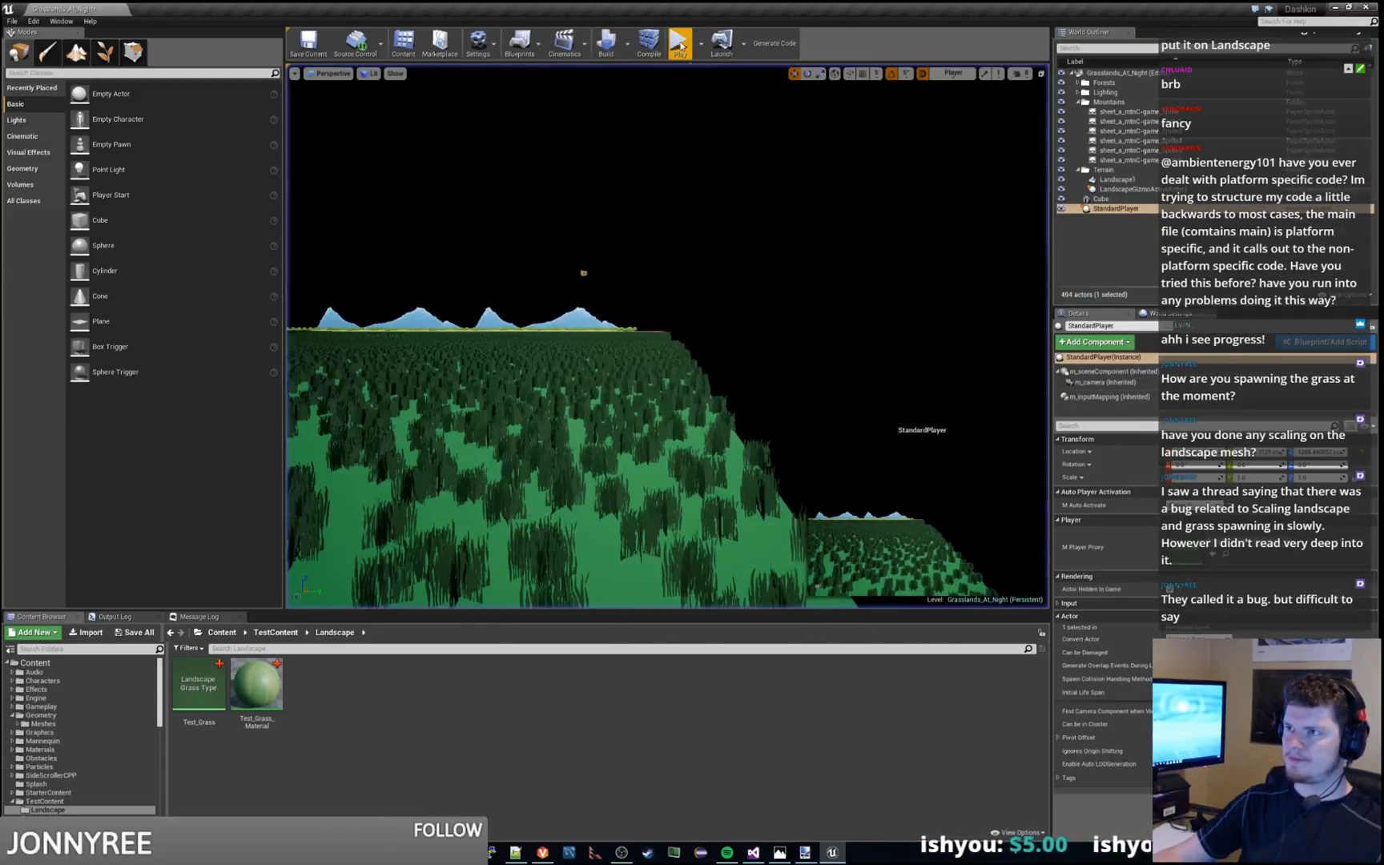
left_click(680, 44)
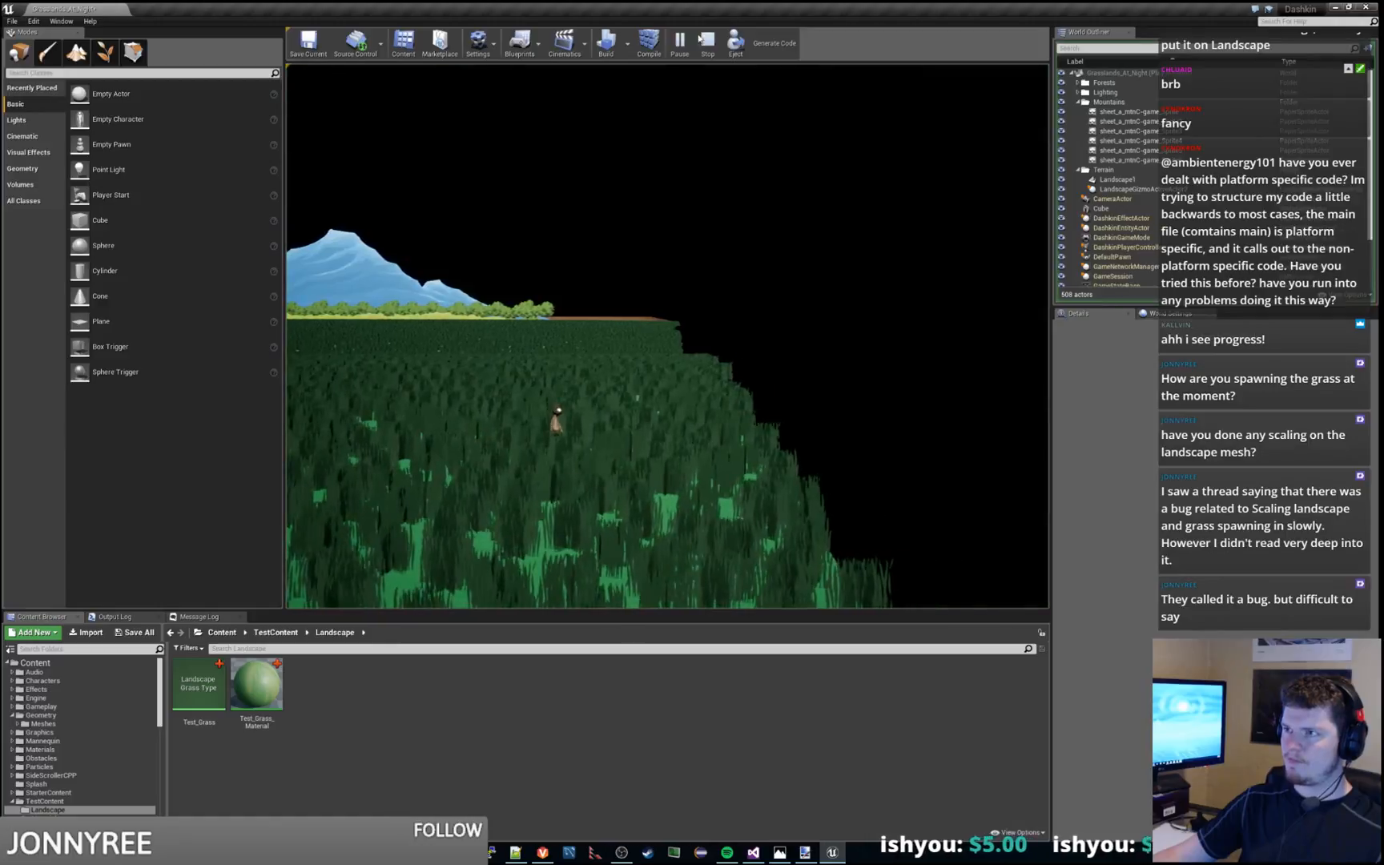
left_click(707, 42)
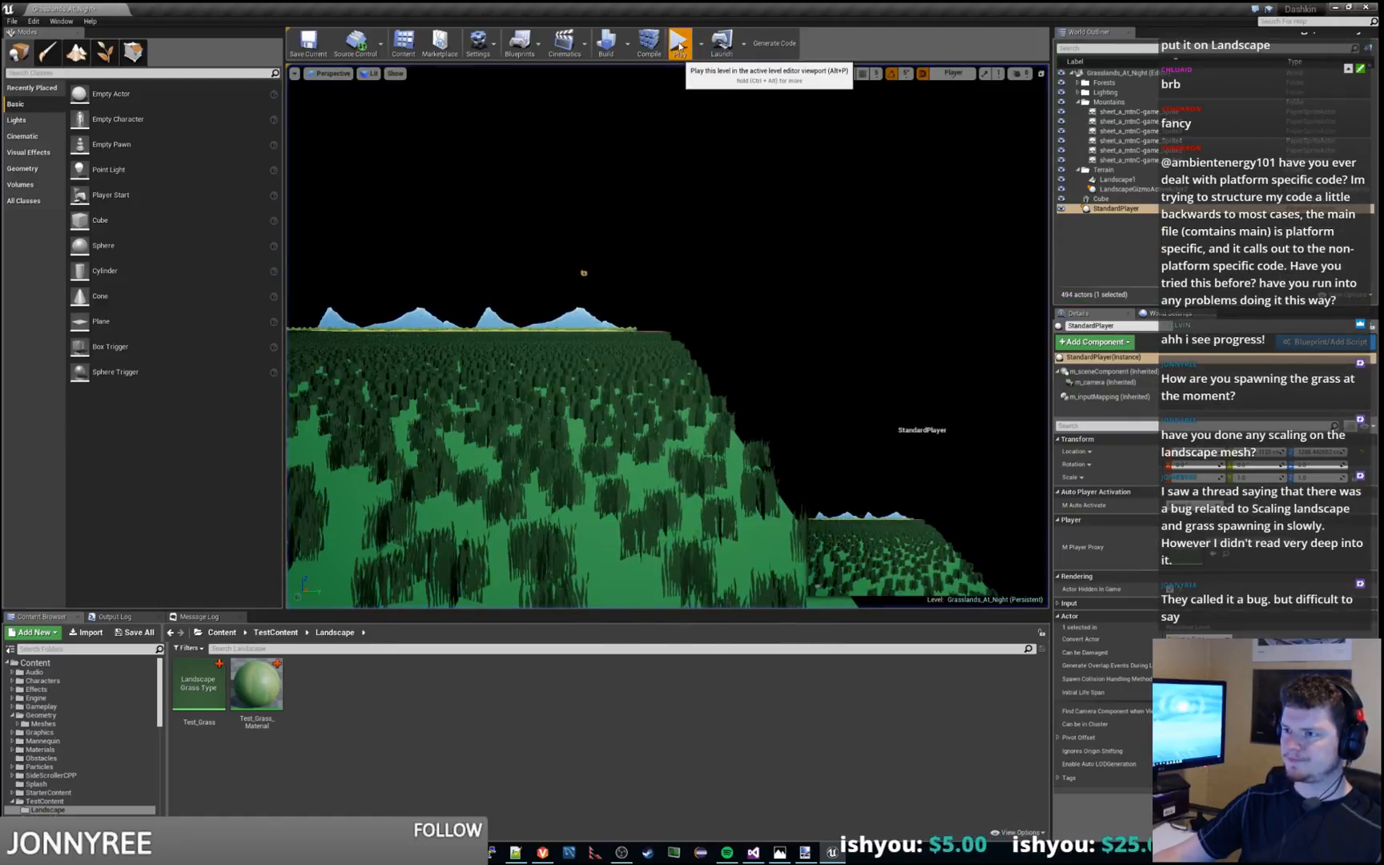
Playtest the level once more from the edge of the grass field, running the character inward, and stop it
left_click(679, 47)
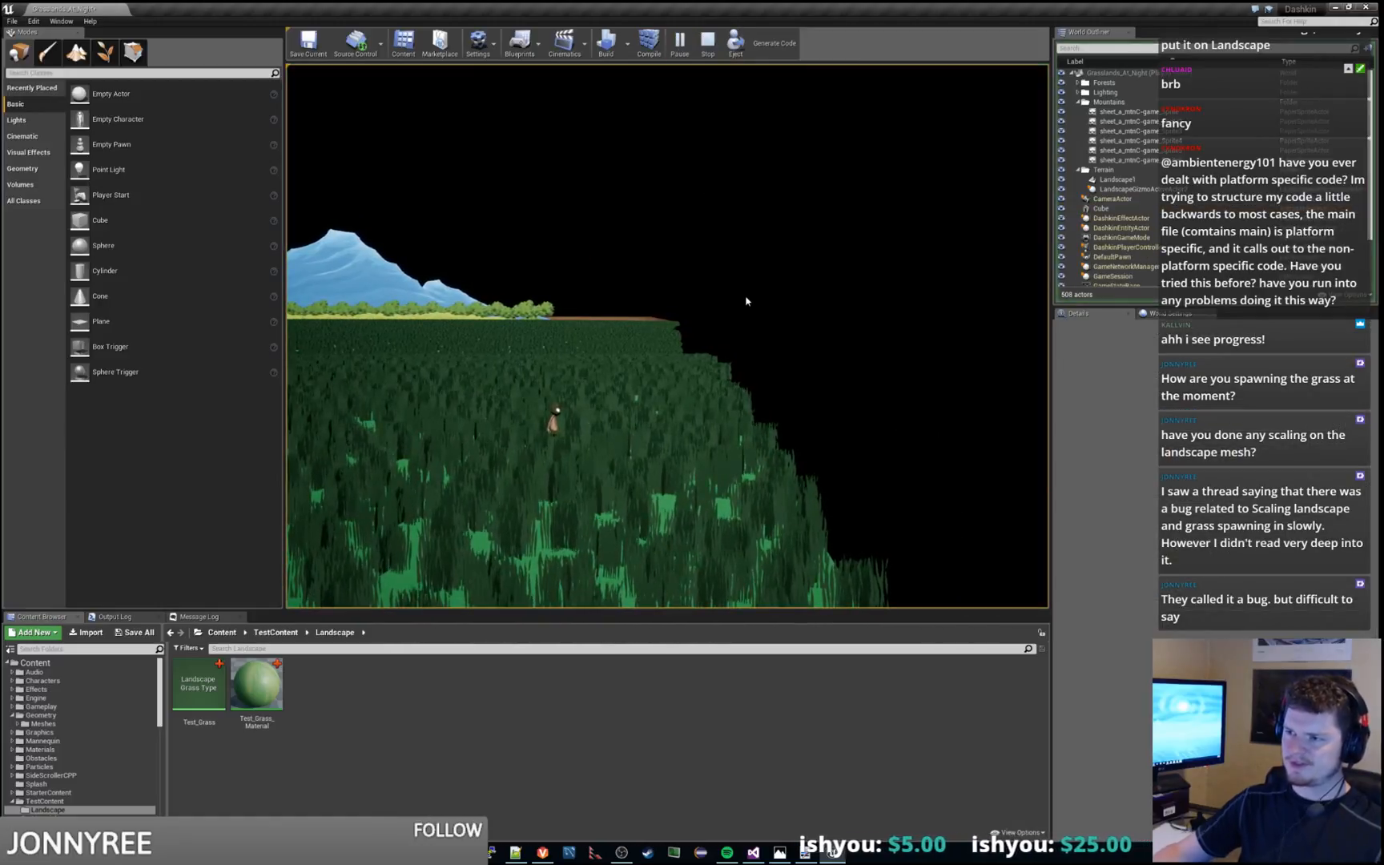
key("a")
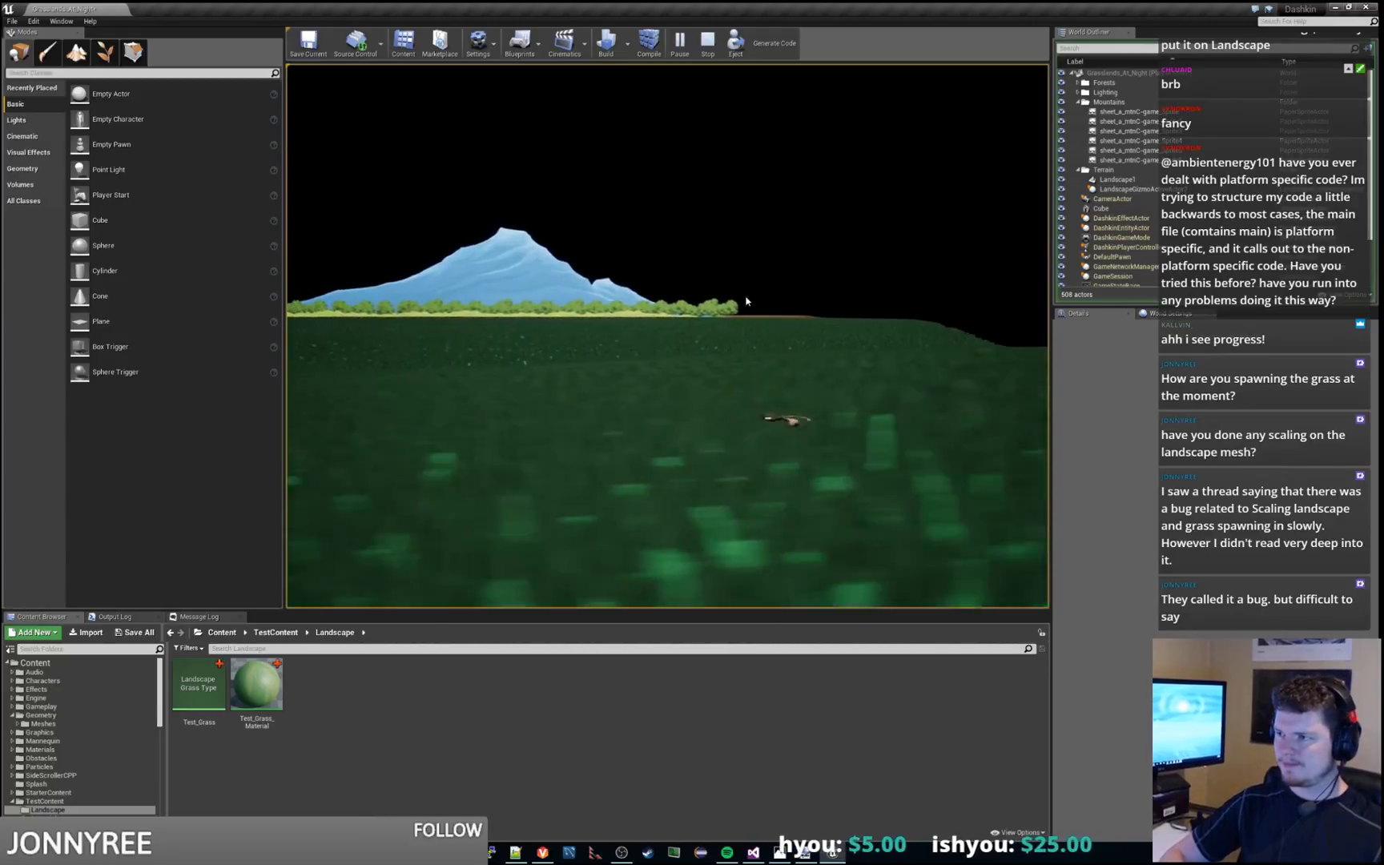
left_click(709, 42)
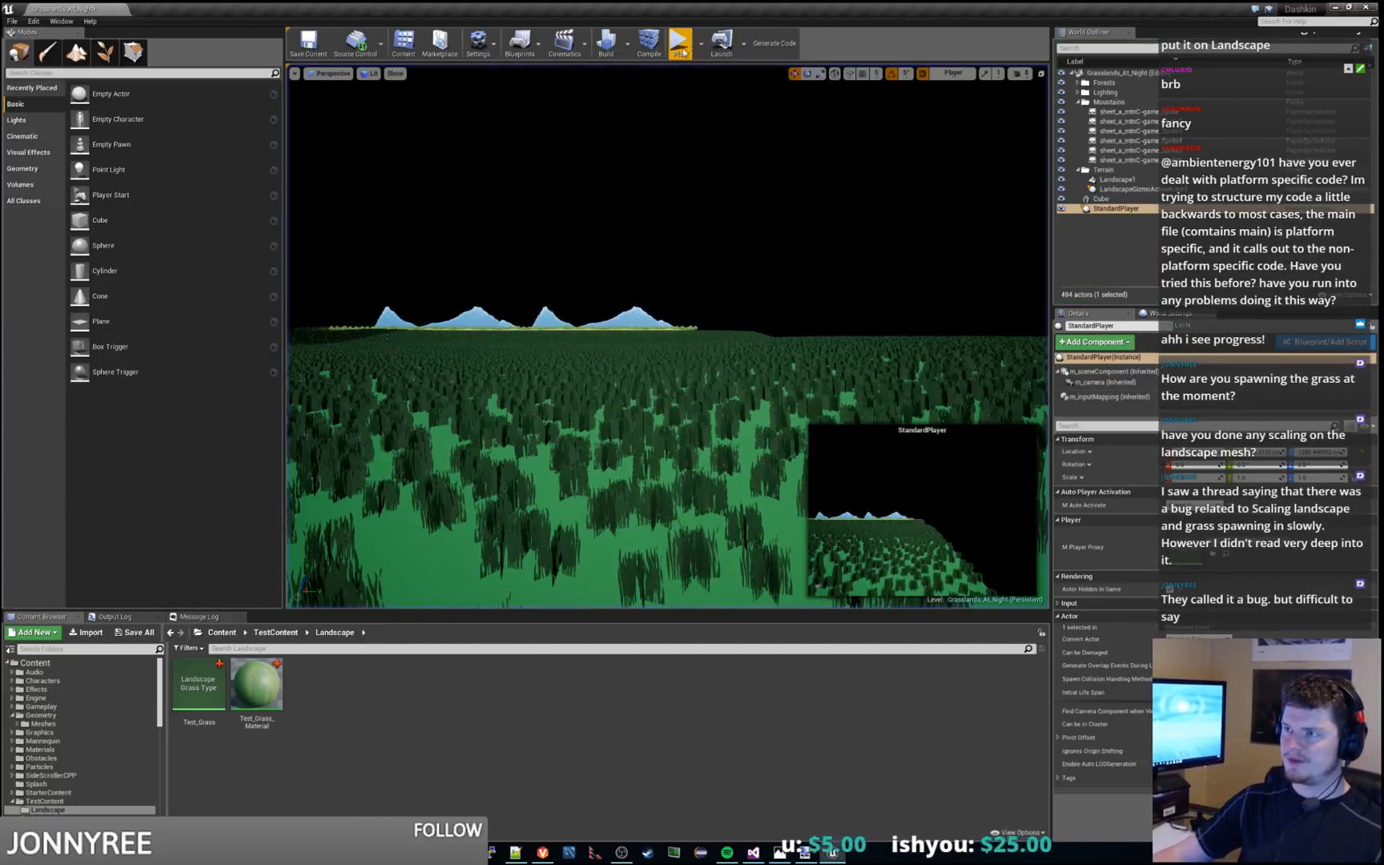
Turn on the frame rate display in the level viewport with the console command "Stat fps"
left_click(715, 265)
key("grave")
type("Stat")
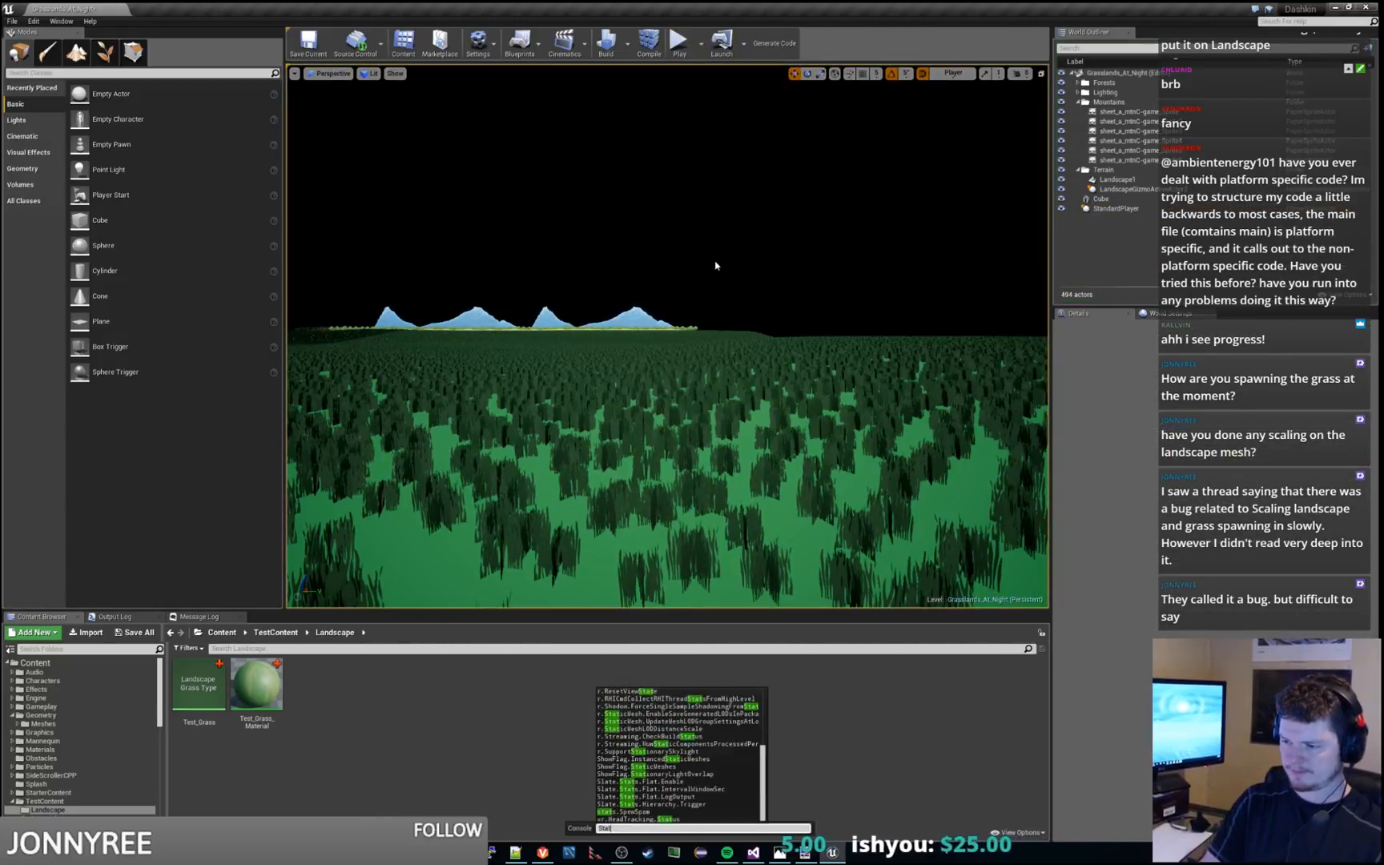
type(" fps")
key("Return")
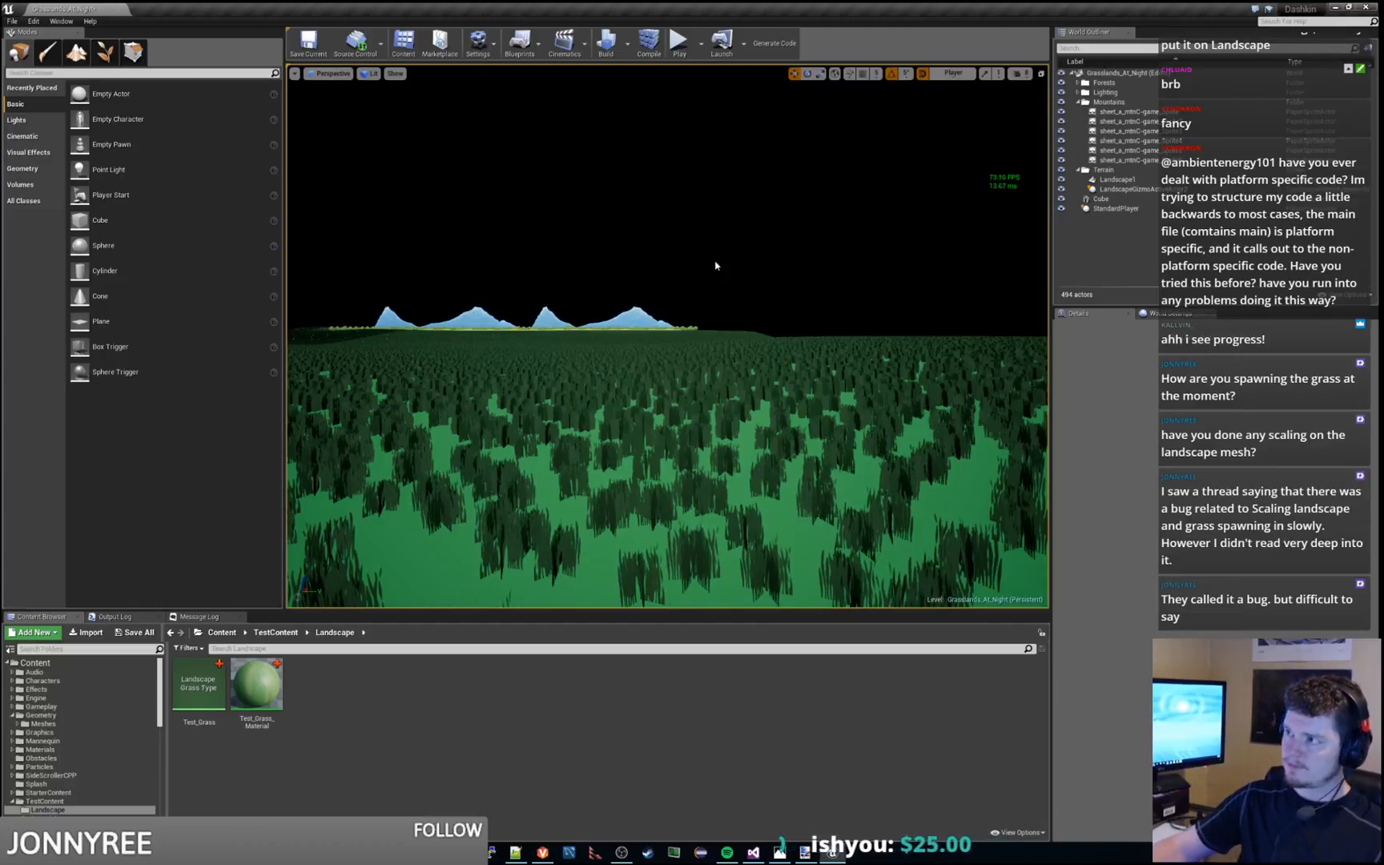
Run and stop the level twice to check the frame rate while the grass loads at the field's edge
left_click(678, 45)
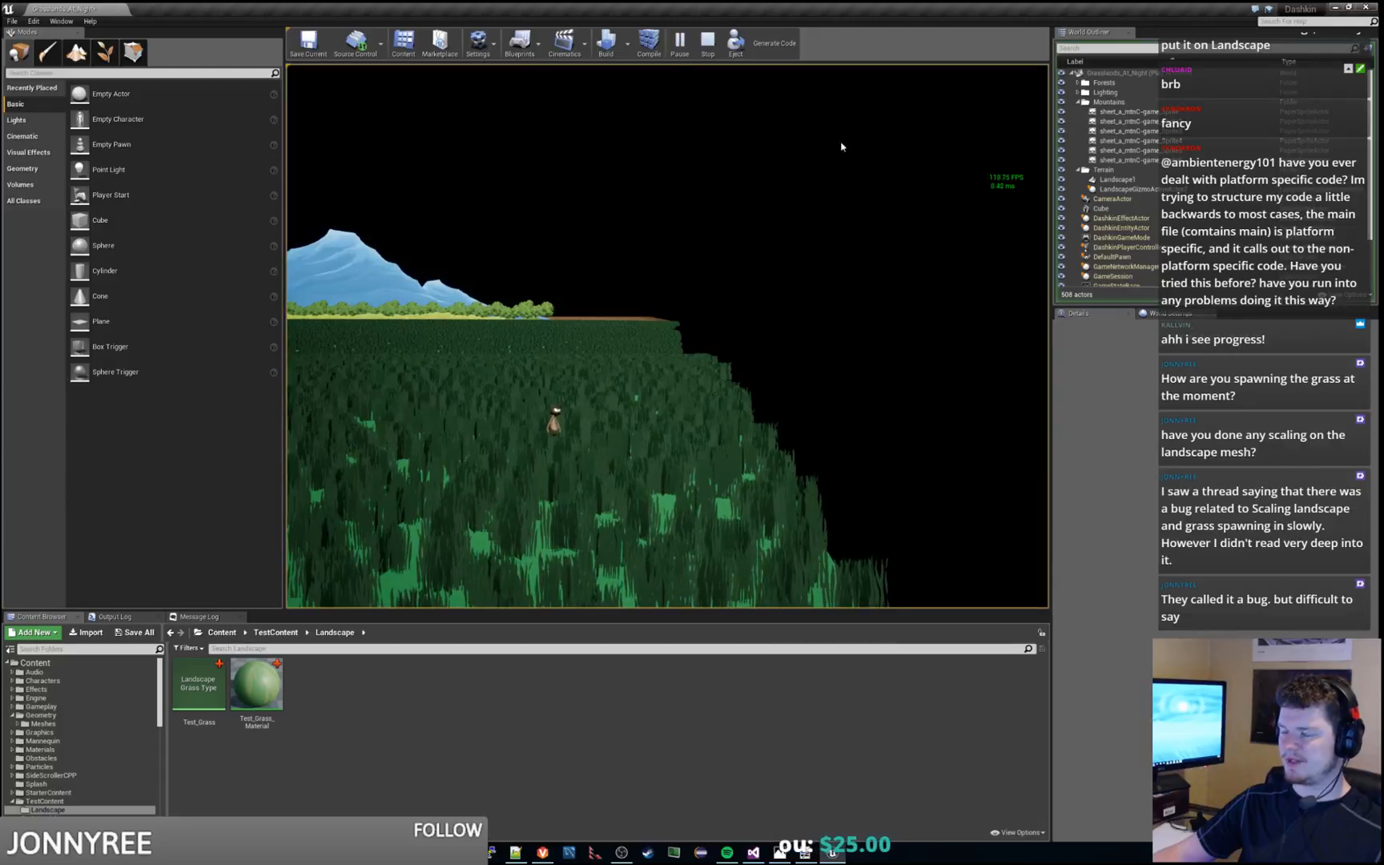
key("Escape")
left_click(678, 44)
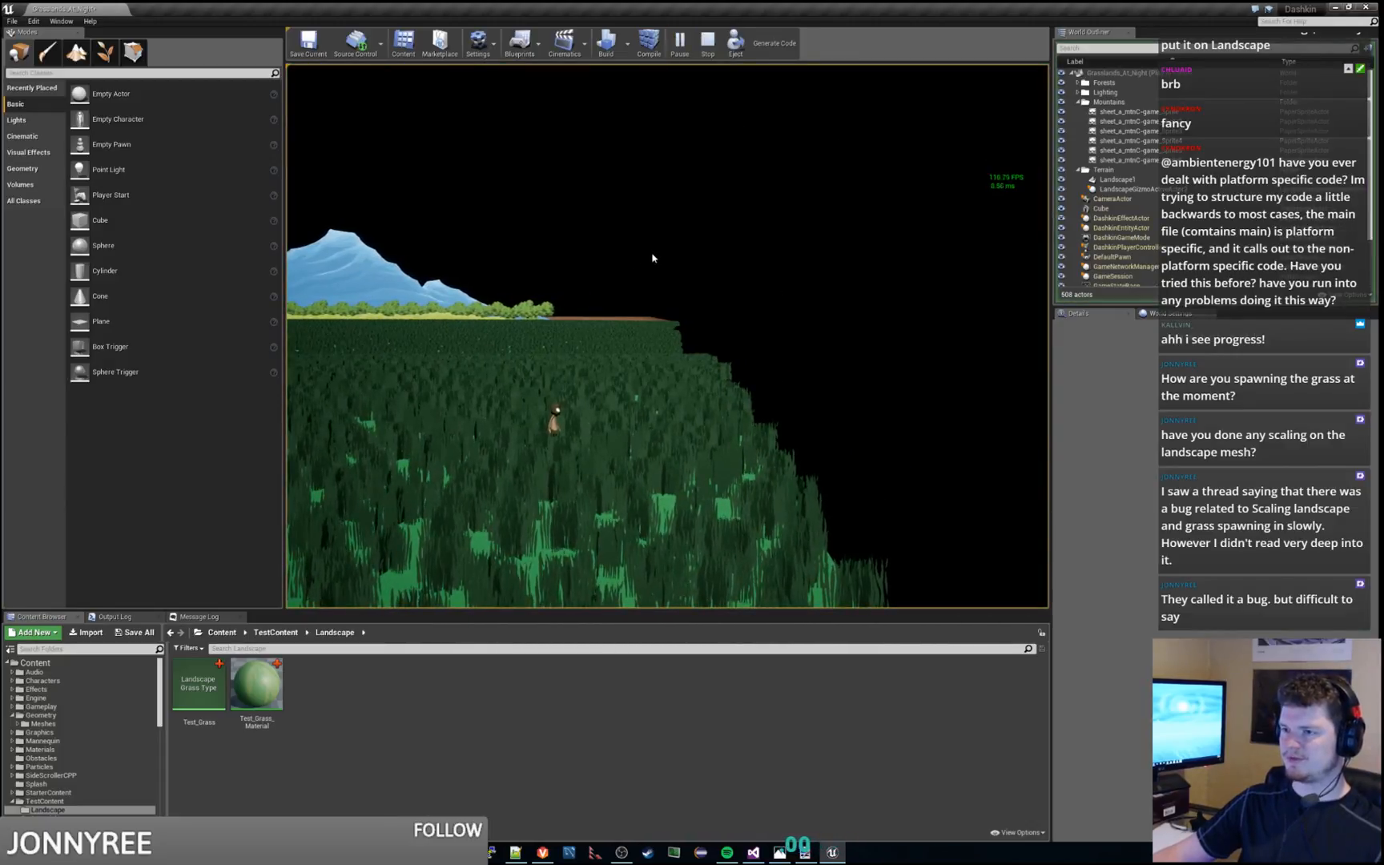
key("Escape")
Move the StandardPlayer actor along the Y axis from the field's edge to near the blue block and playtest from there
right_click_drag(673, 293, 830, 297)
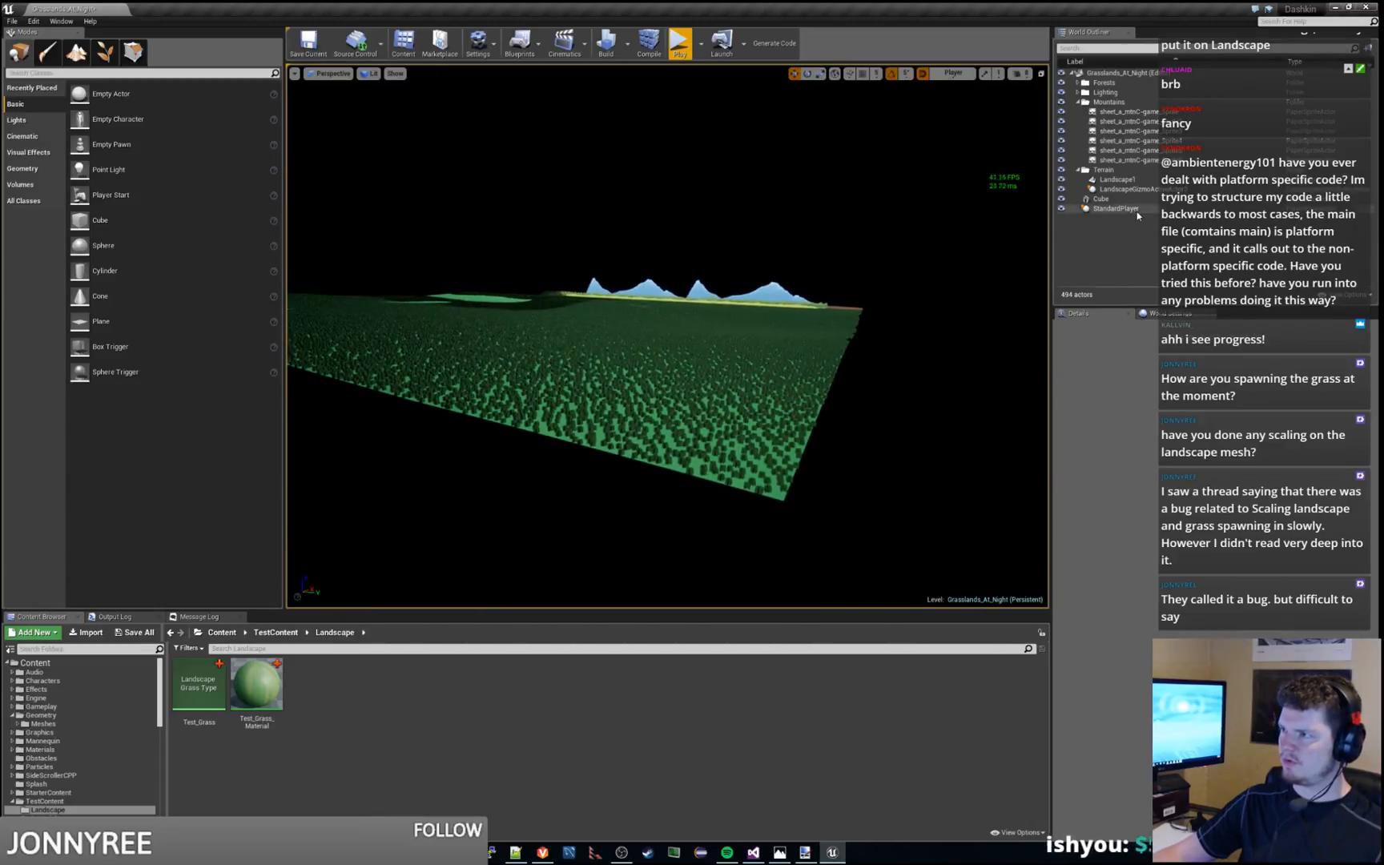
left_click(1136, 210)
right_click_drag(677, 322, 662, 352)
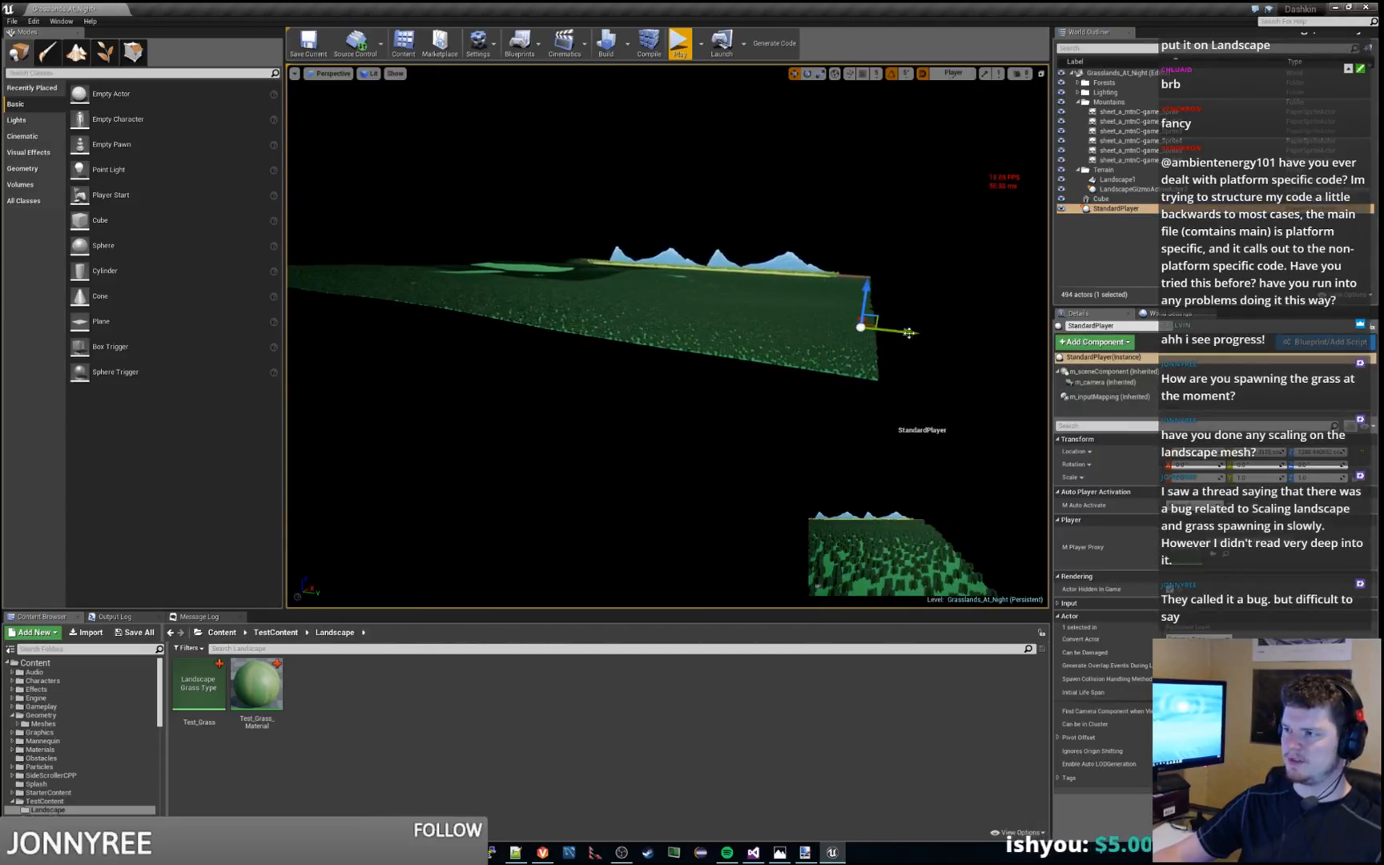
left_click_drag(910, 333, 391, 302)
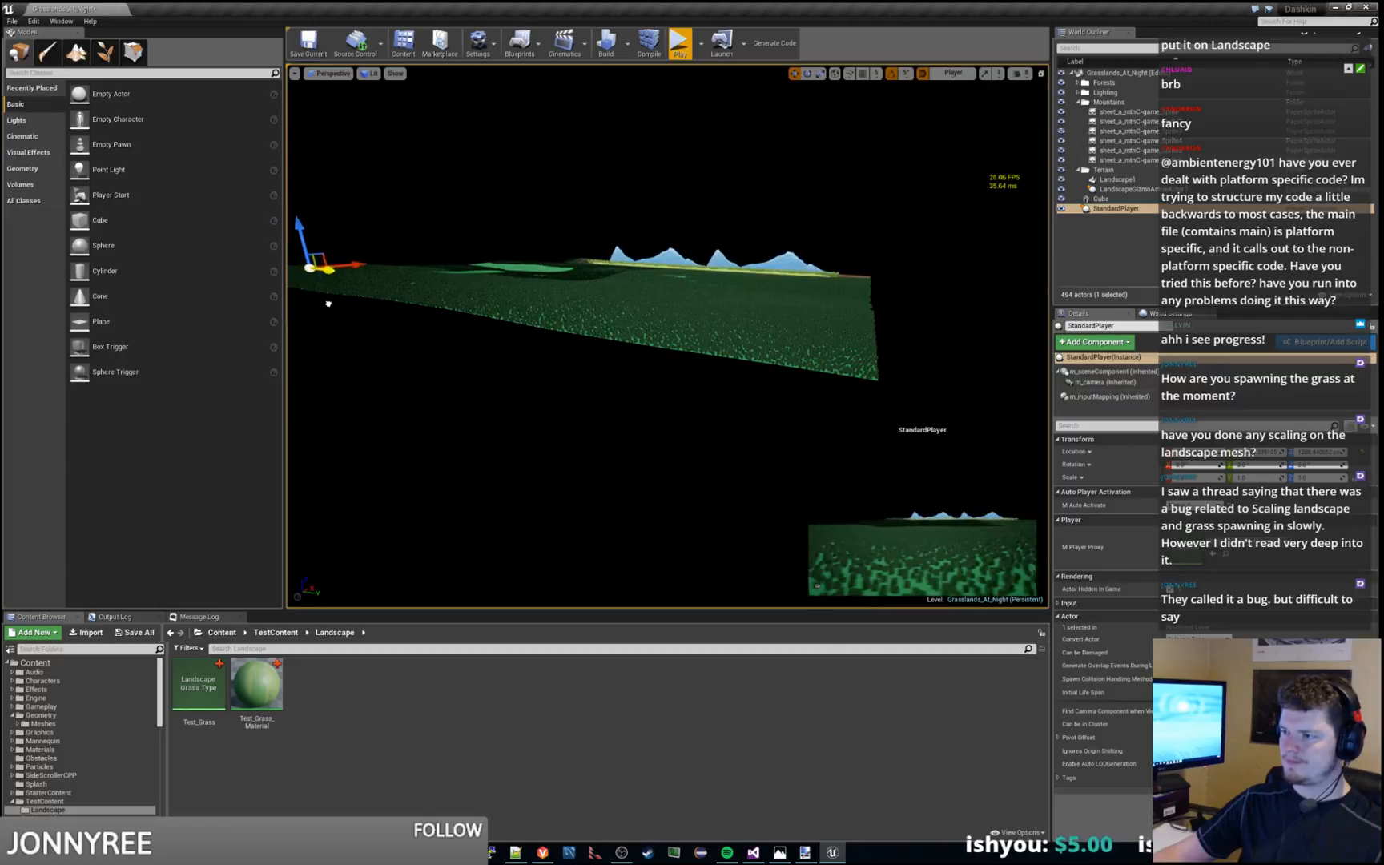
left_click_drag(300, 303, 309, 300)
key("w")
right_click_drag(310, 300, 279, 269)
key("s")
key("s")
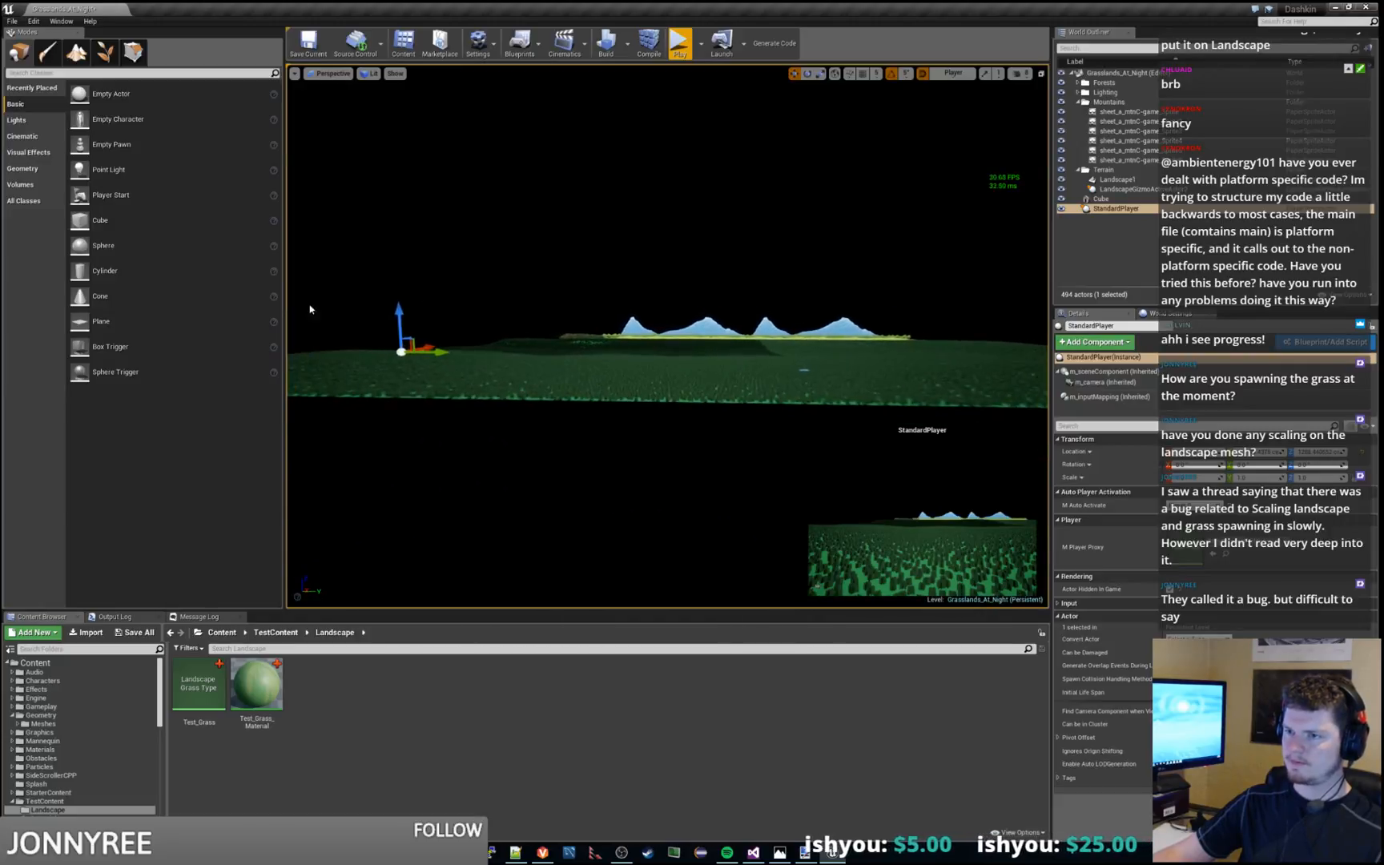
left_click_drag(453, 353, 858, 355)
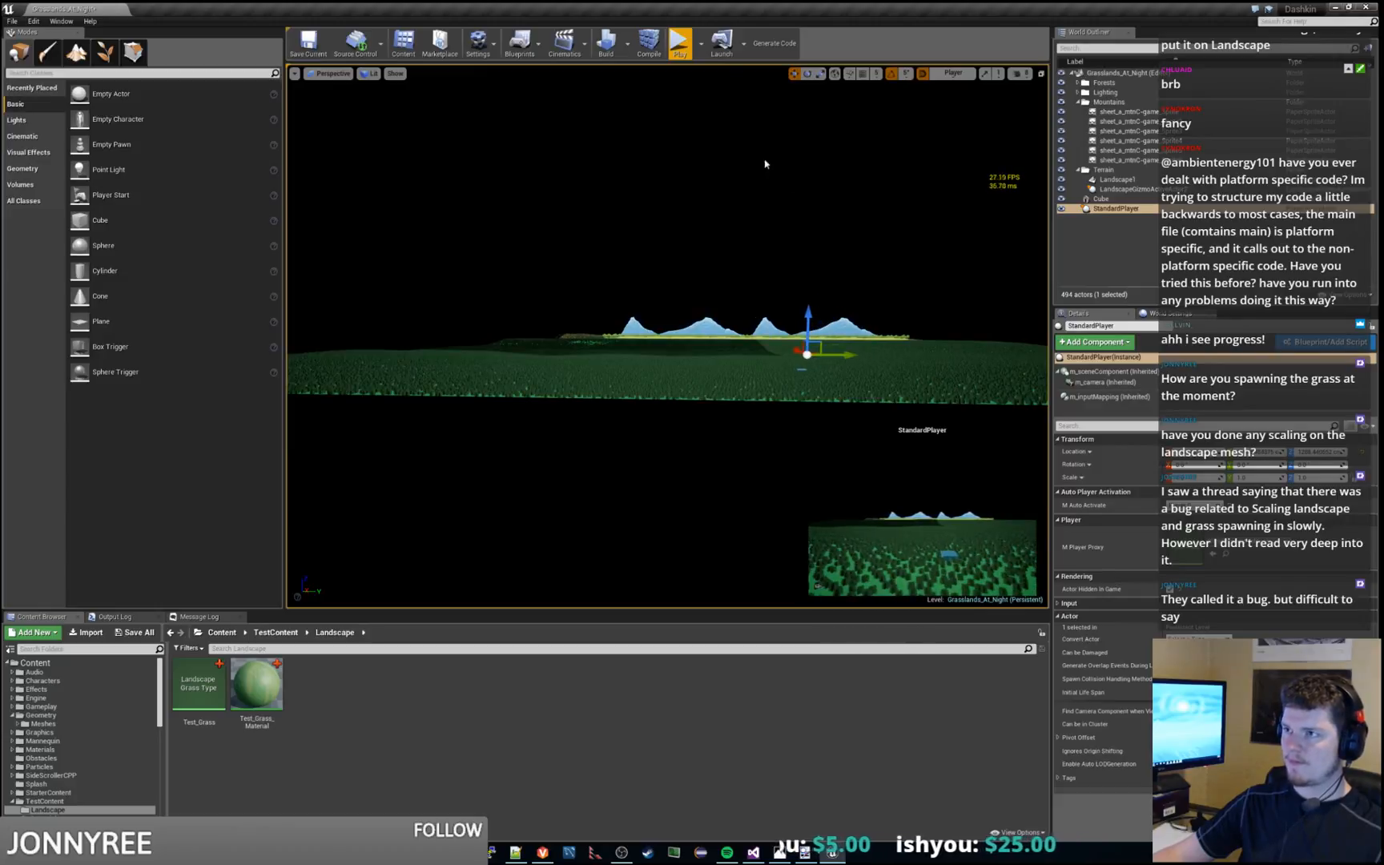
left_click(681, 46)
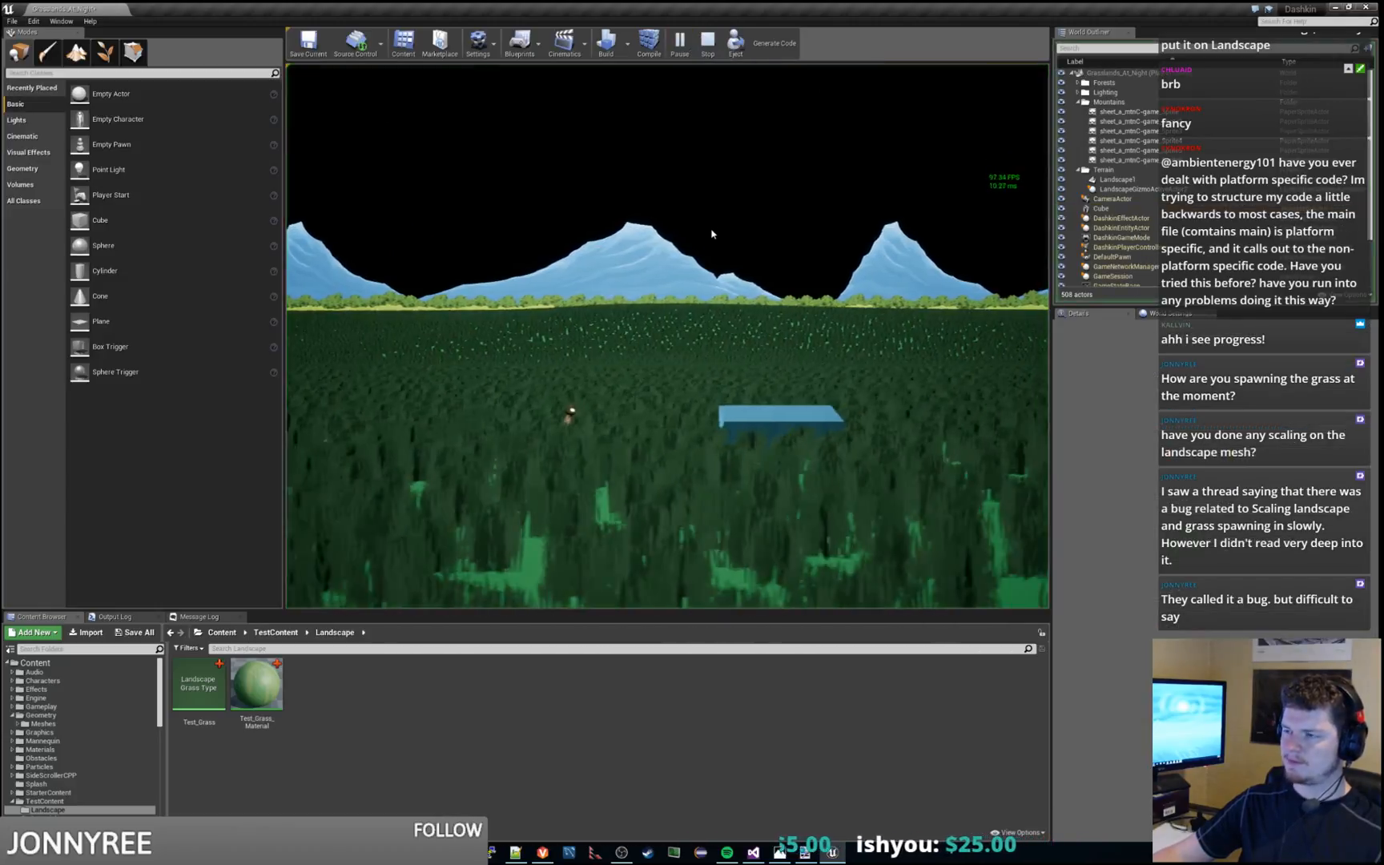
key("Escape")
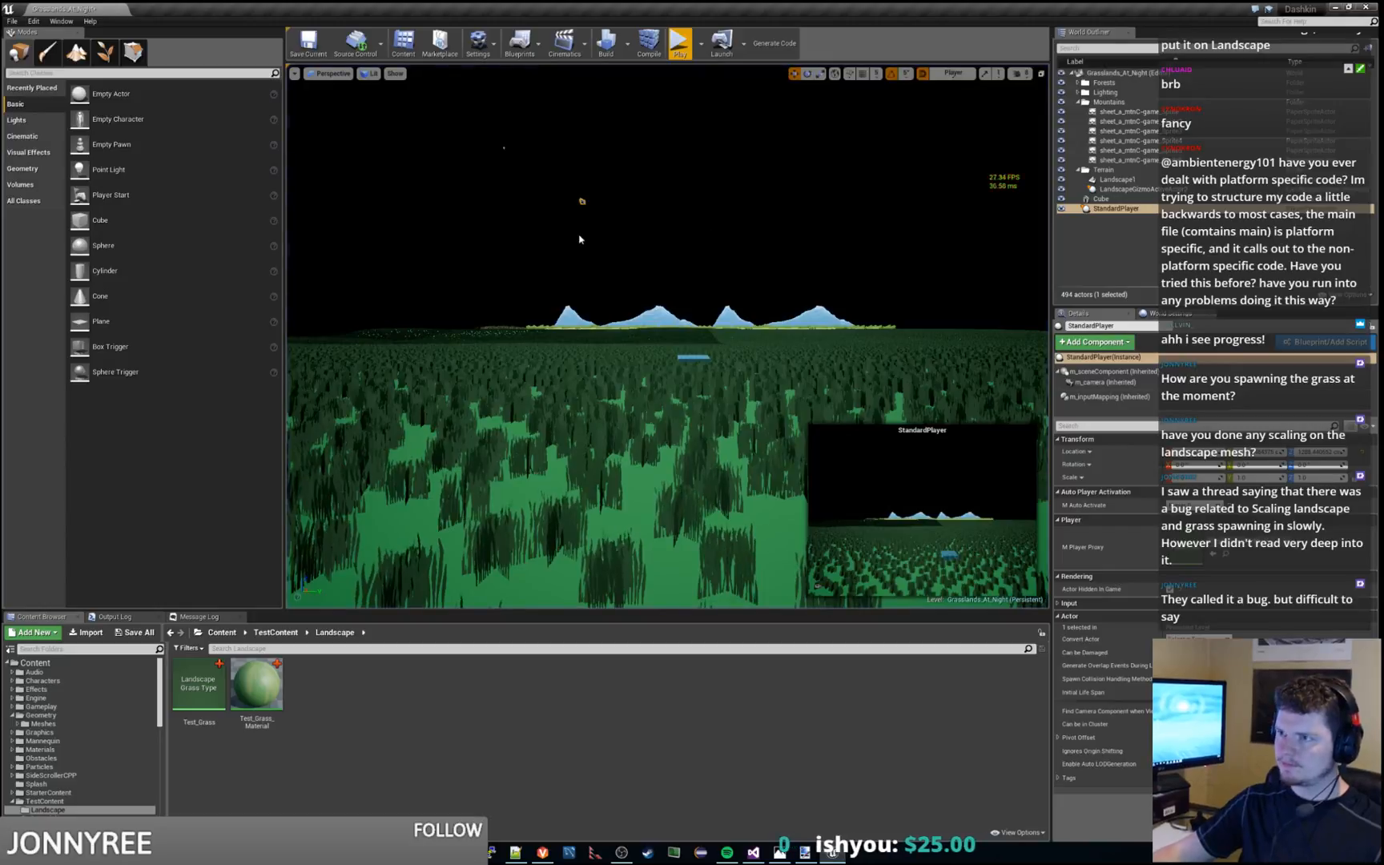
Shift StandardPlayer slightly further along the Y axis, playtest from the new position and save the level
left_click(582, 201)
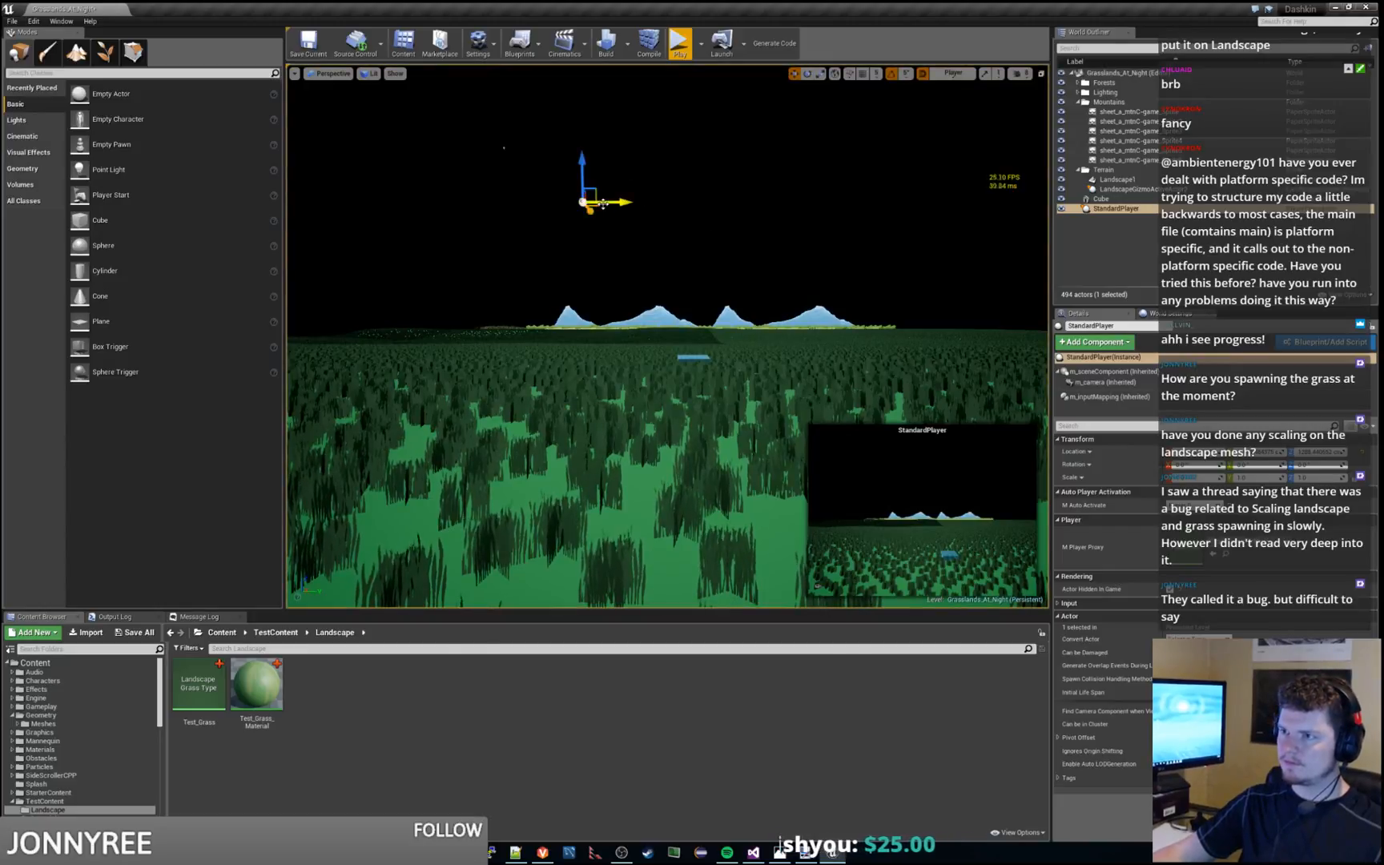
left_click_drag(628, 211, 781, 215)
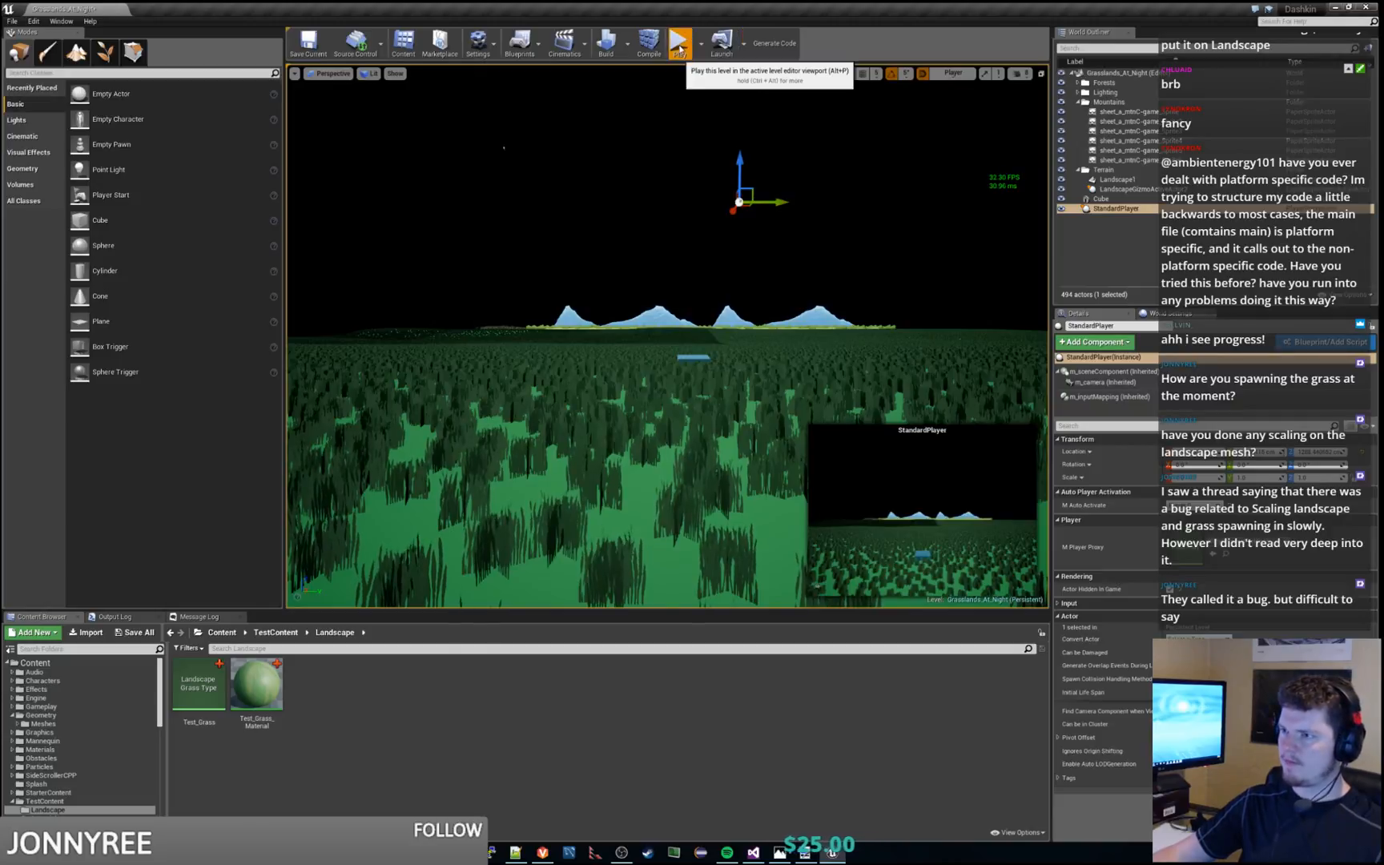
left_click(680, 49)
key("ctrl+s")
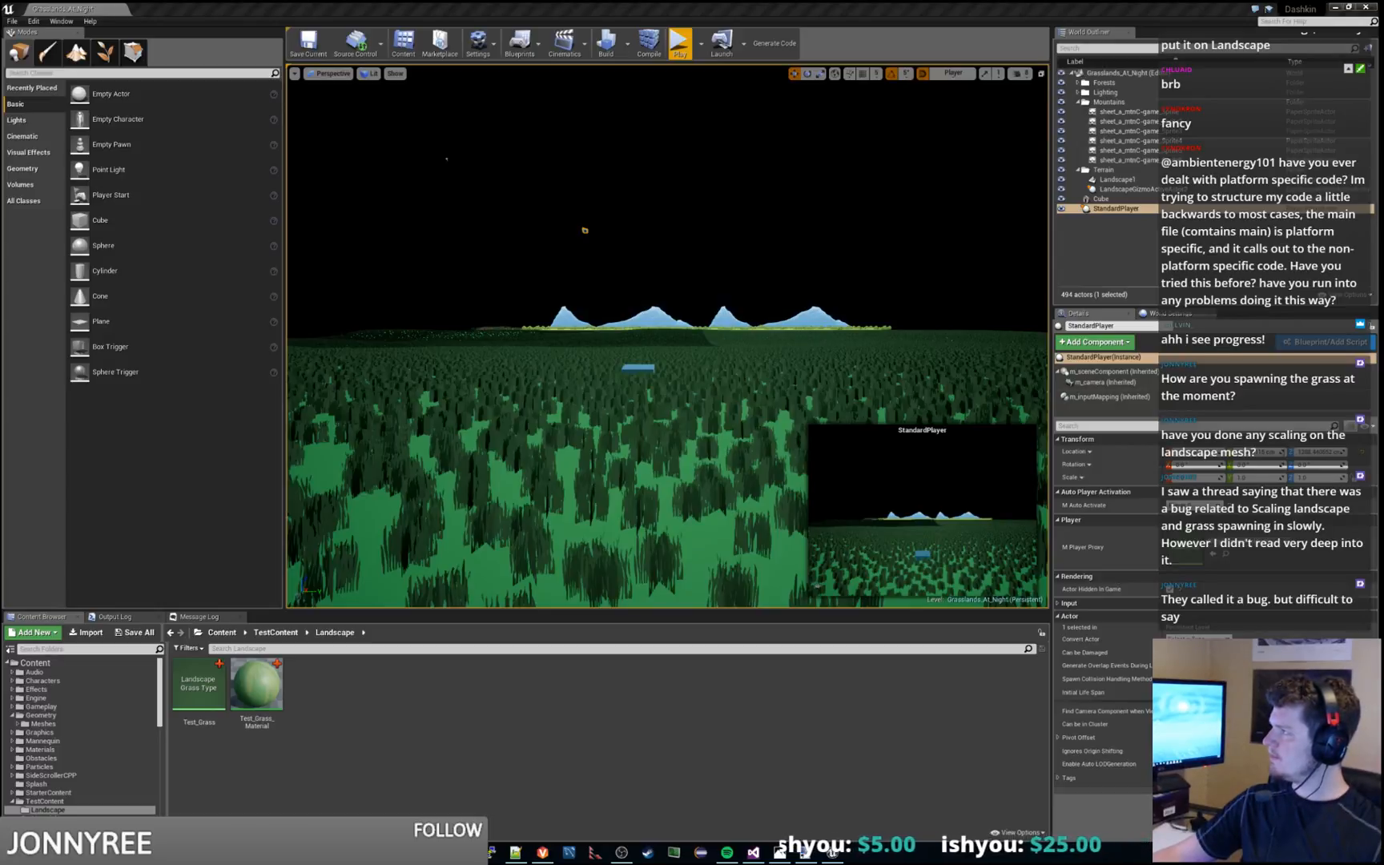
Switch to the browser and read the question and reproduction steps in the AnswerHub thread "Bug: Landscape Grass Takes Forever To Load"
key("alt+Tab")
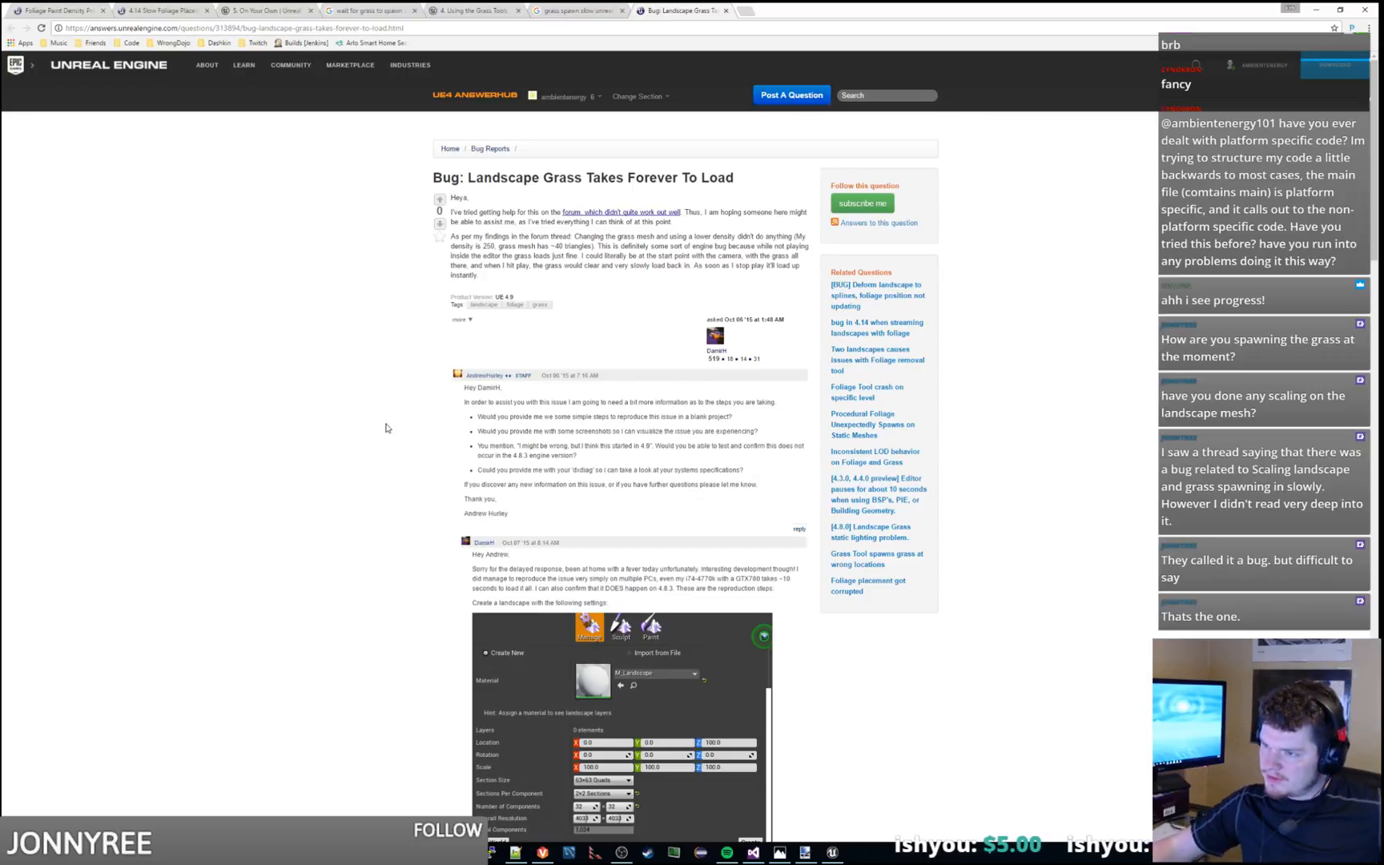
scroll(395, 379, "down", 2)
left_click_drag(504, 408, 676, 437)
left_click(651, 441)
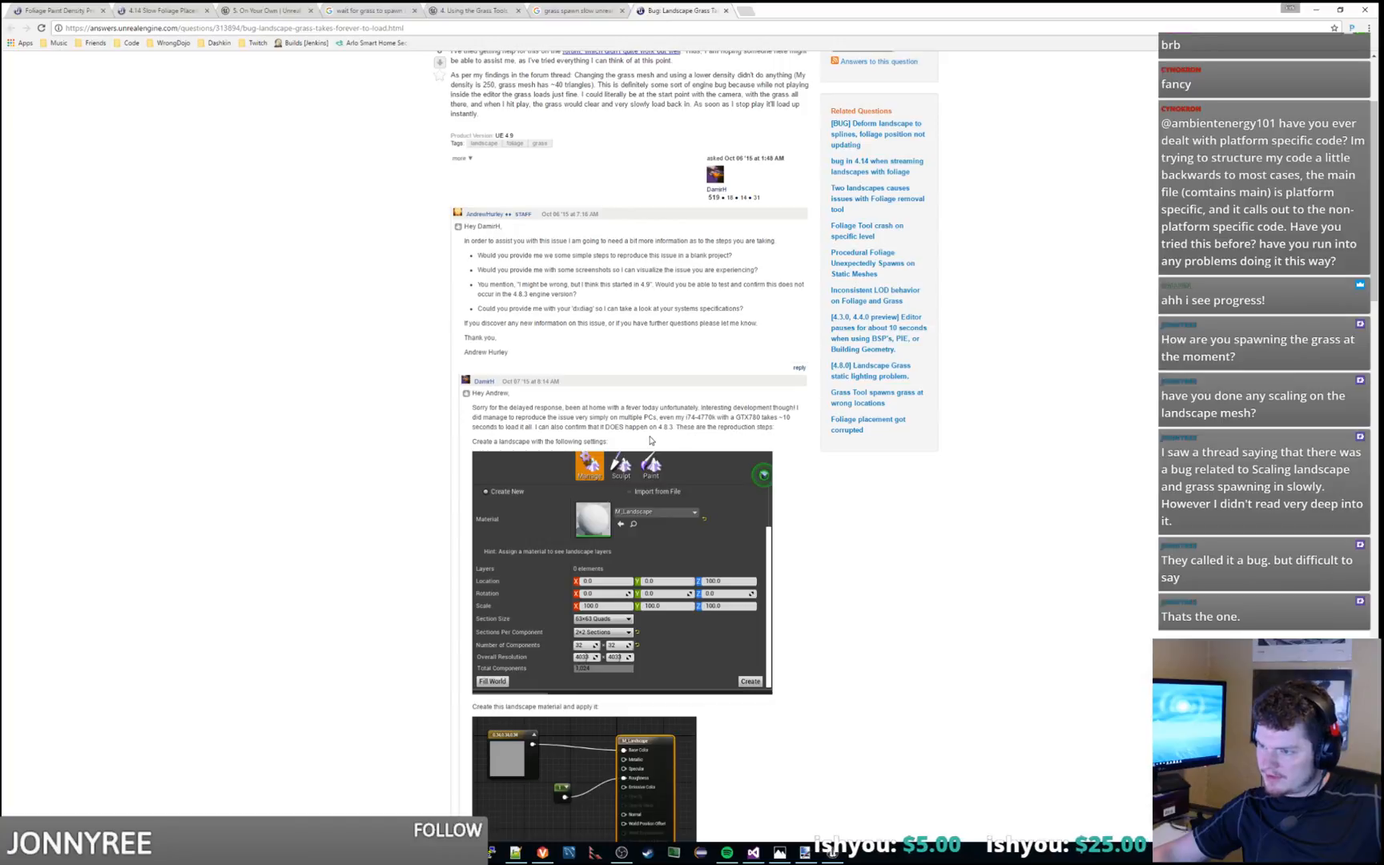
scroll(254, 439, "down", 4)
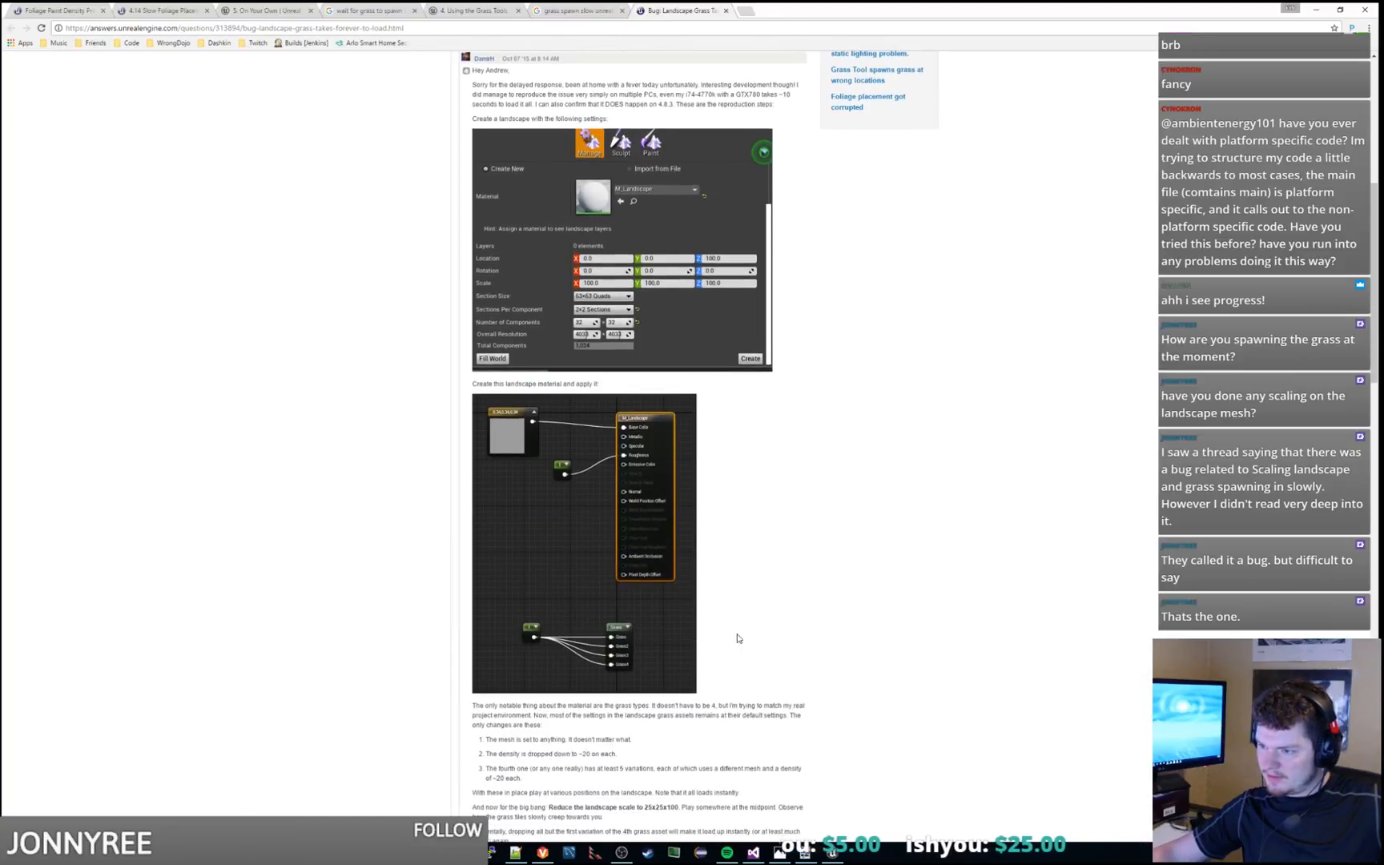
scroll(617, 396, "down", 3)
left_click_drag(536, 489, 570, 513)
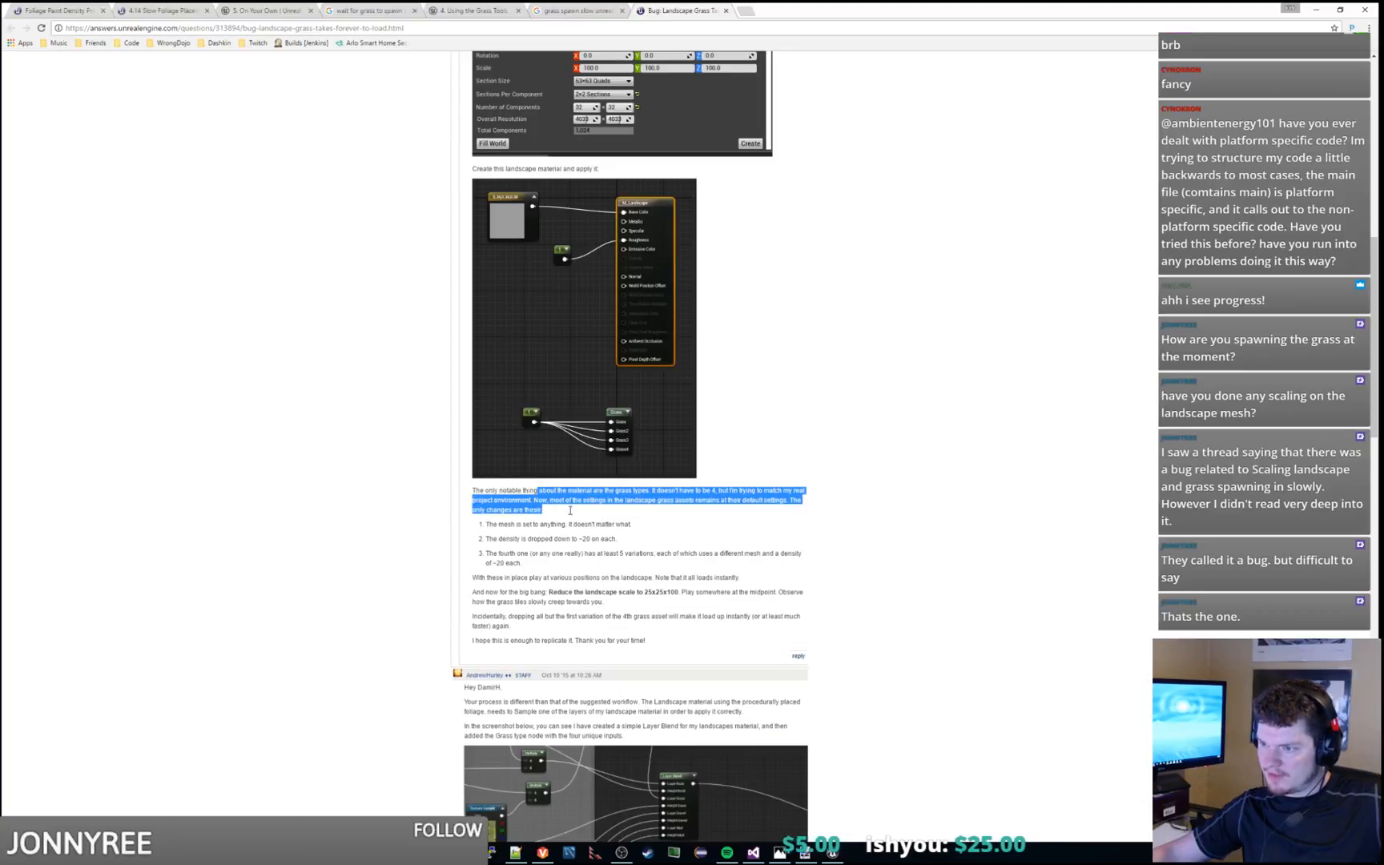
left_click(571, 512)
scroll(570, 511, "down", 1)
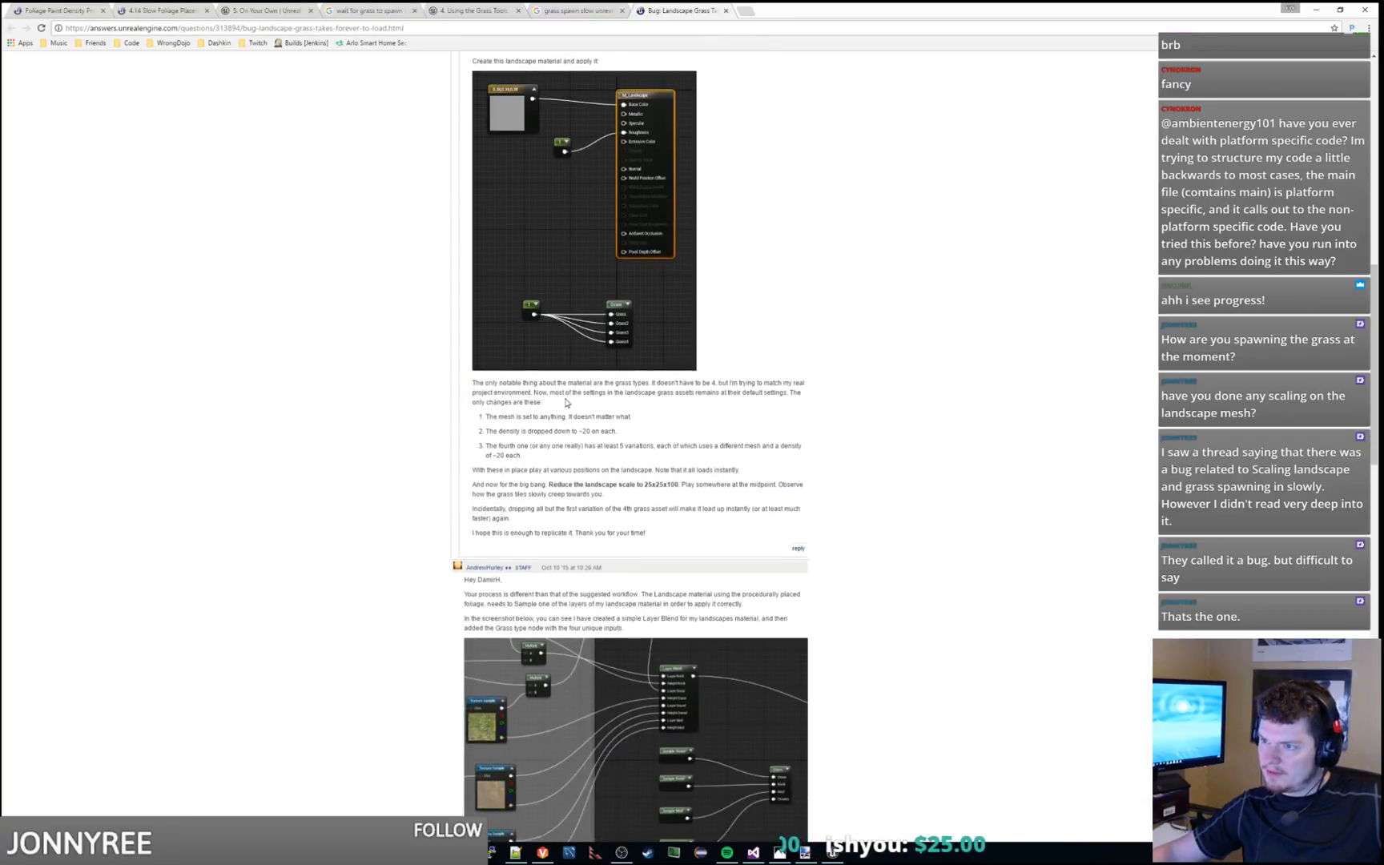
scroll(566, 403, "down", 1)
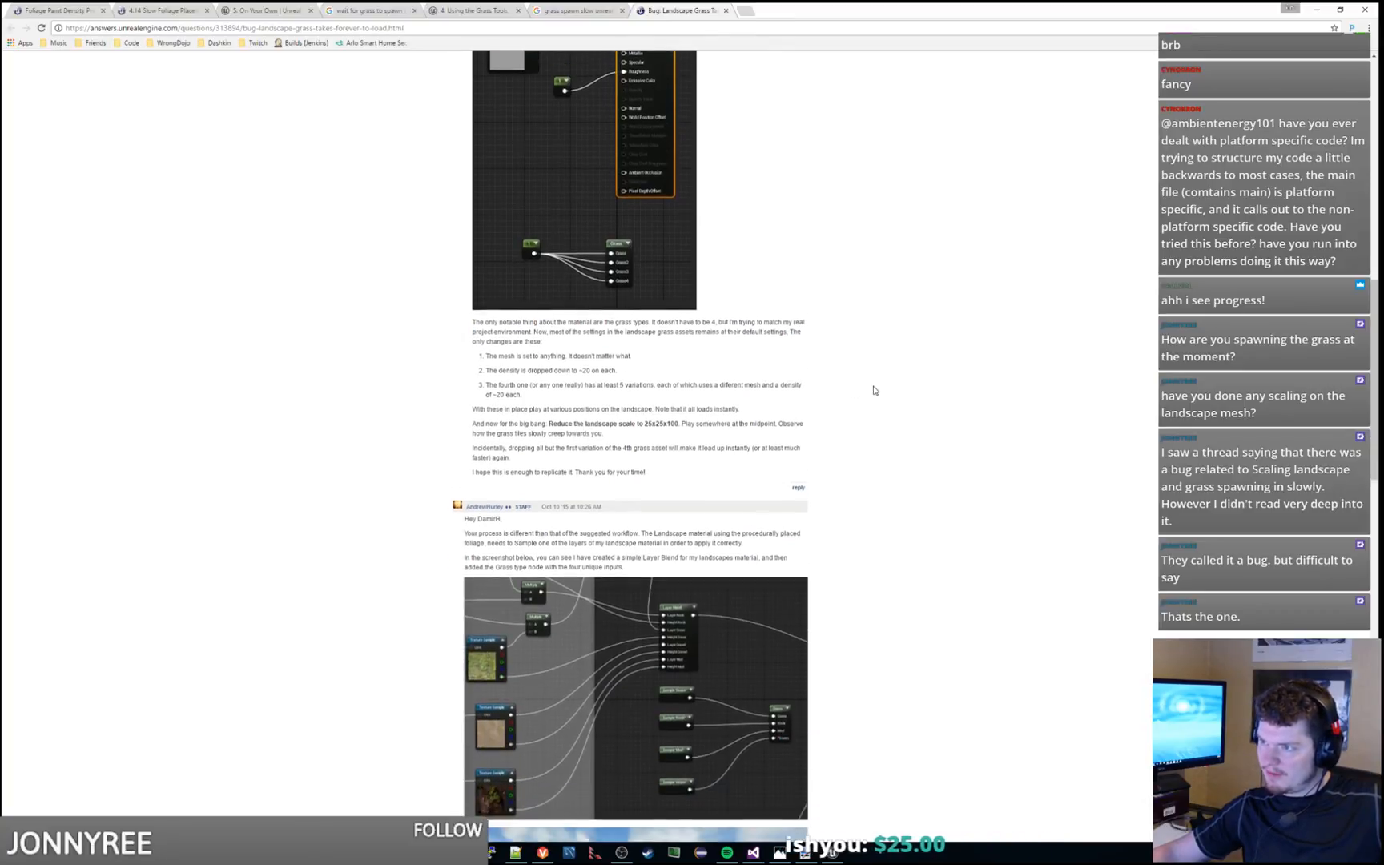
scroll(875, 390, "down", 1)
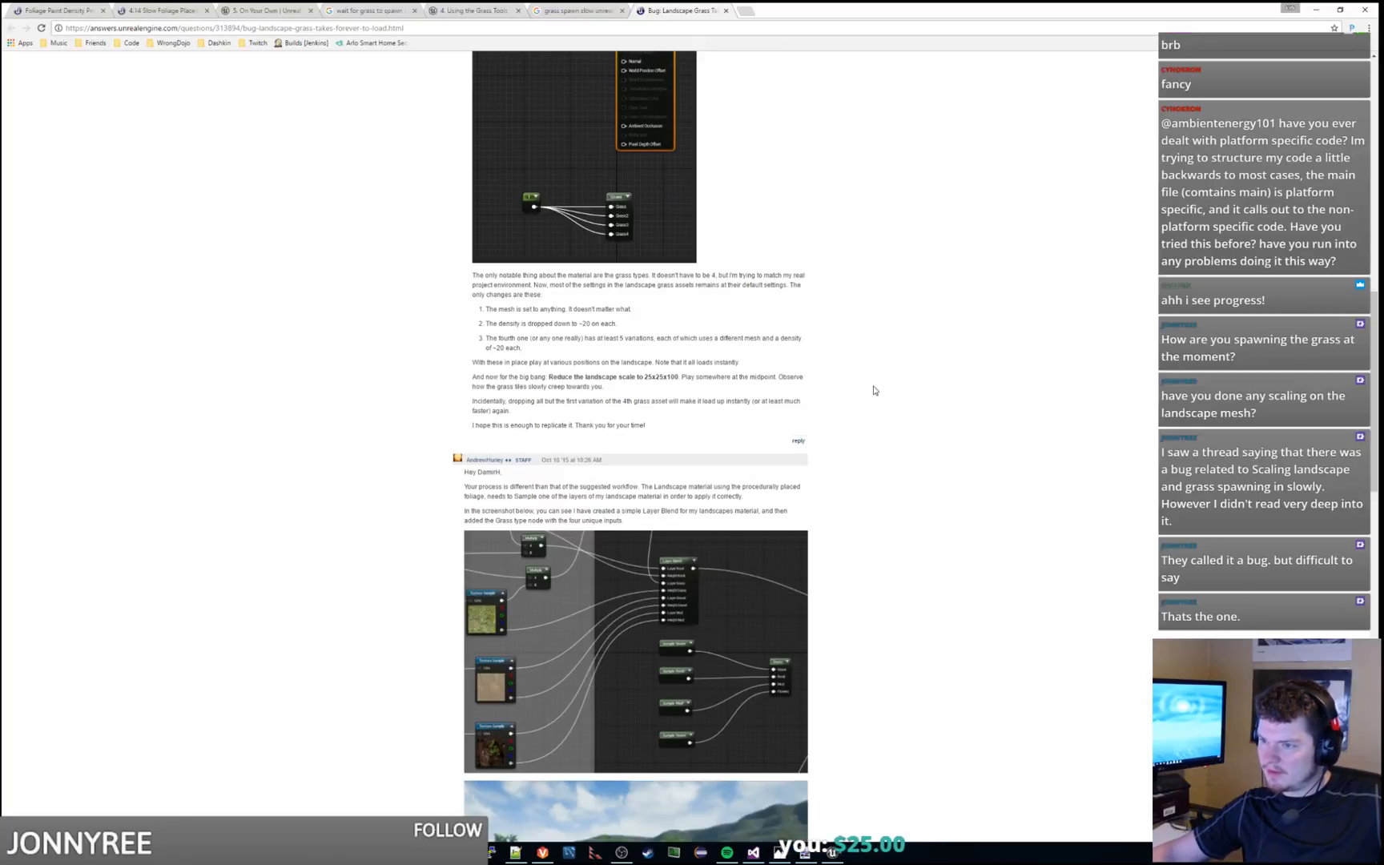
Read the staff reply on sampling landscape layers, the follow-up comments on landscape scale, and the accepted answer
scroll(875, 390, "down", 2)
left_click_drag(560, 380, 753, 364)
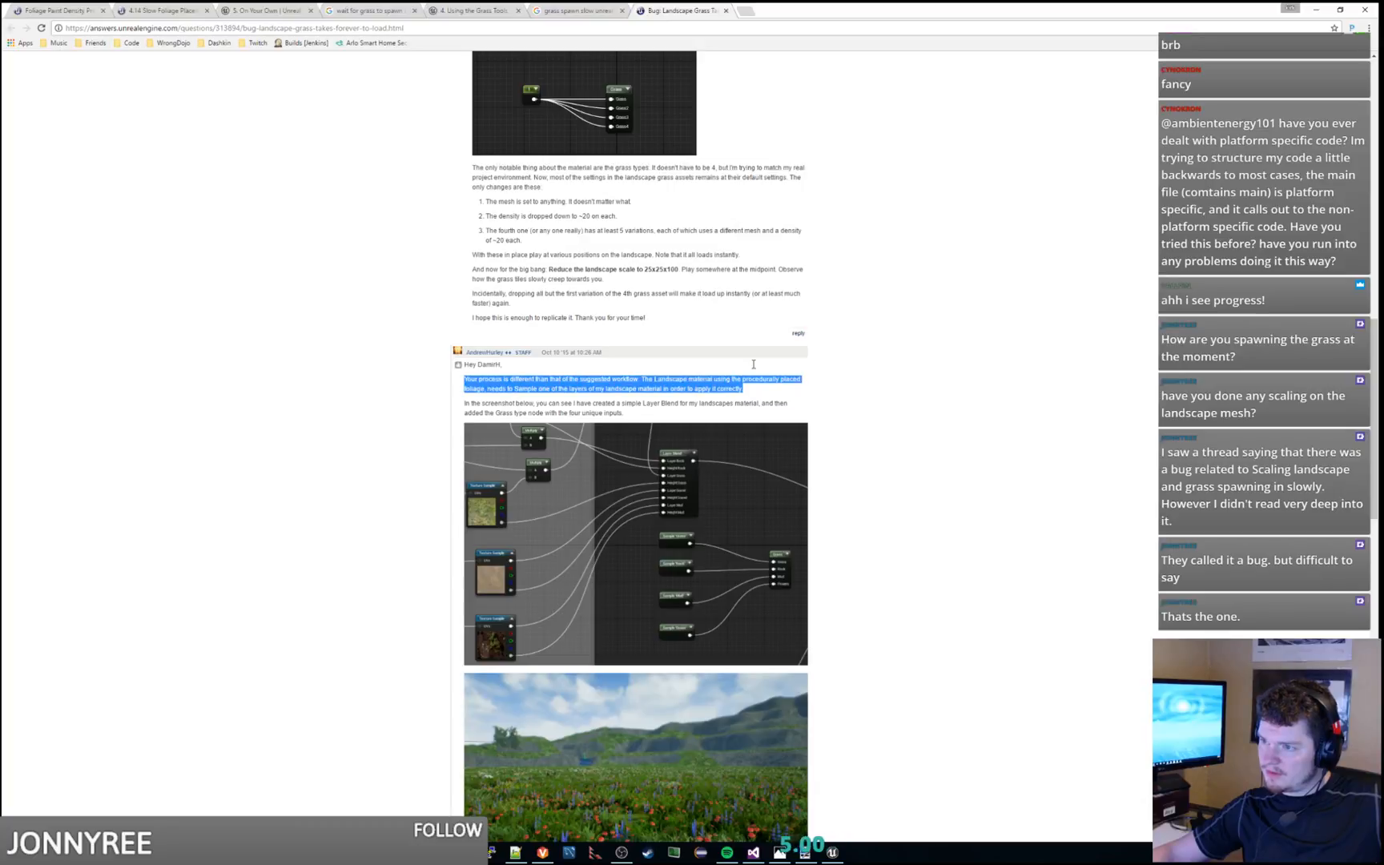
triple_click(689, 407)
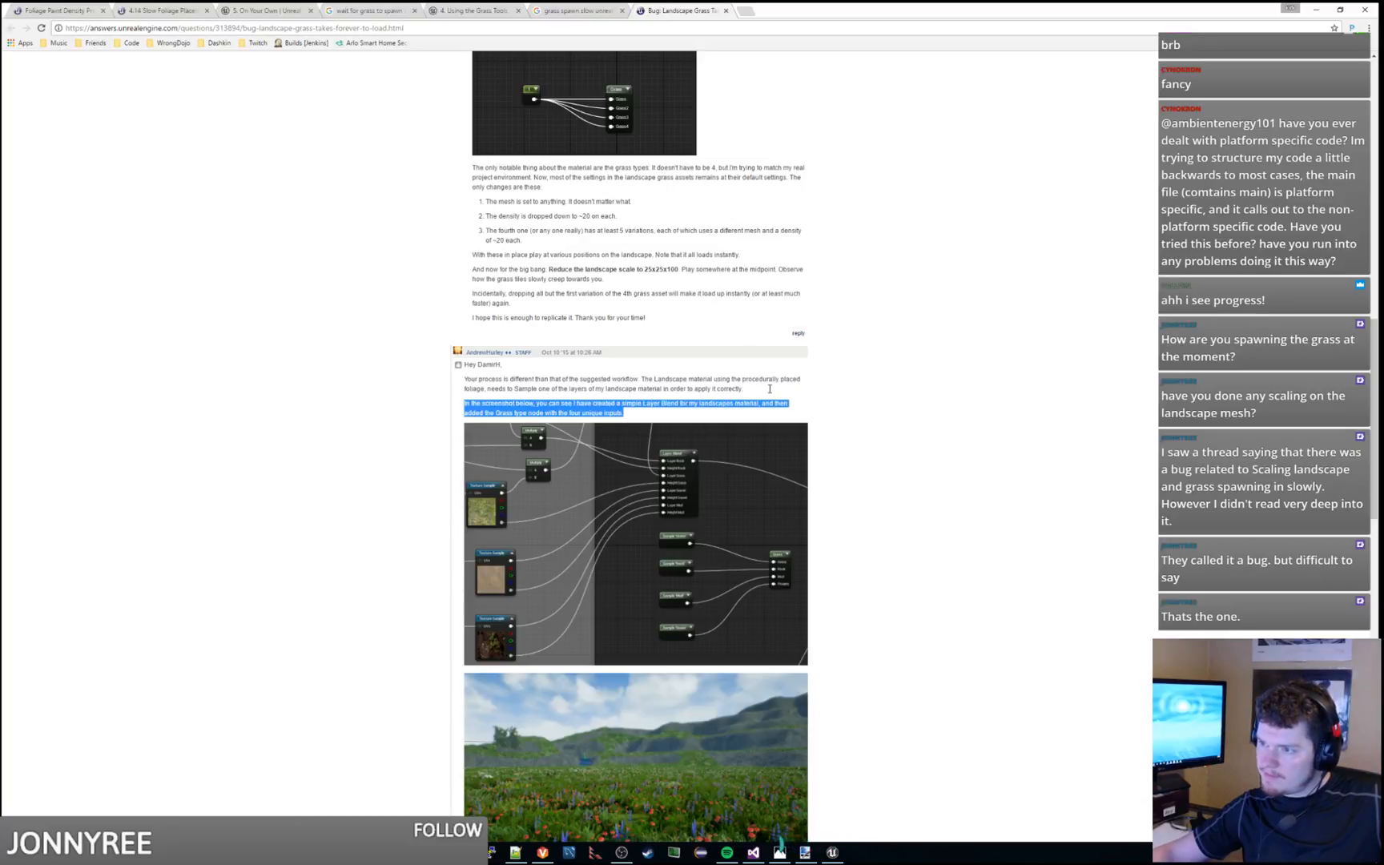
scroll(991, 398, "down", 2)
scroll(992, 398, "down", 4)
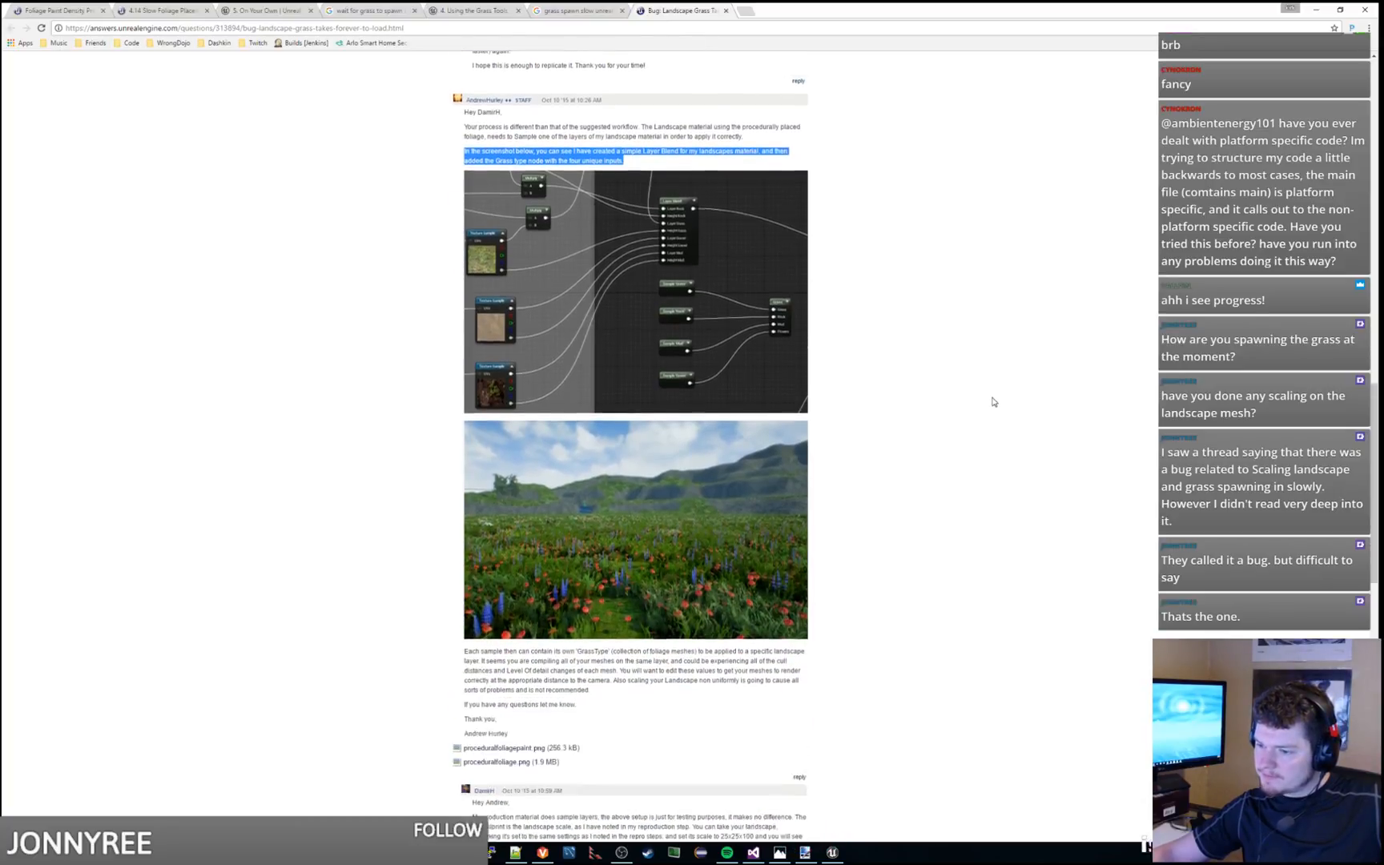
mouse_move(594, 579)
left_mouse_down()
mouse_move(627, 621)
mouse_move(620, 576)
left_mouse_up()
scroll(619, 577, "down", 3)
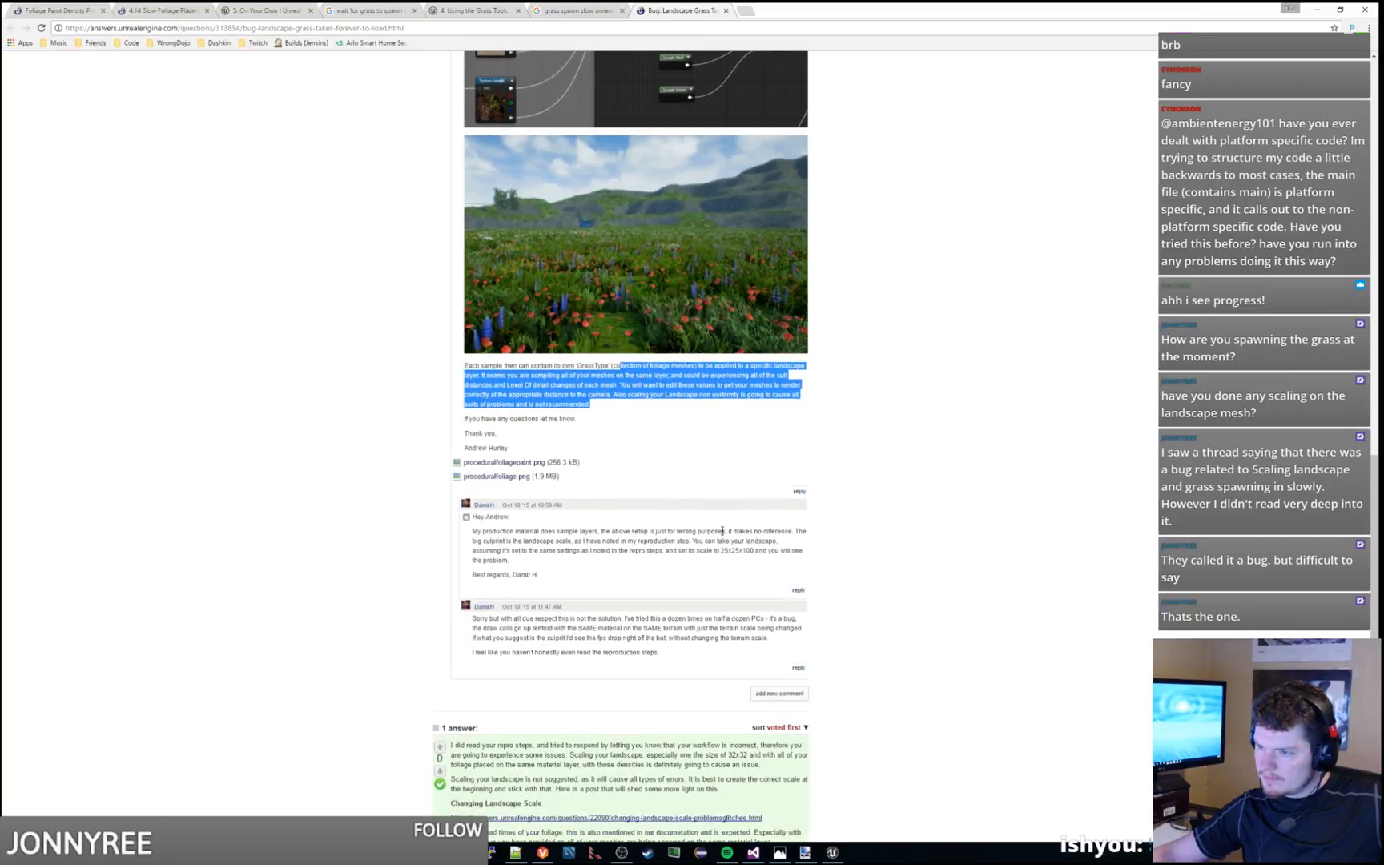
left_click_drag(558, 526, 587, 521)
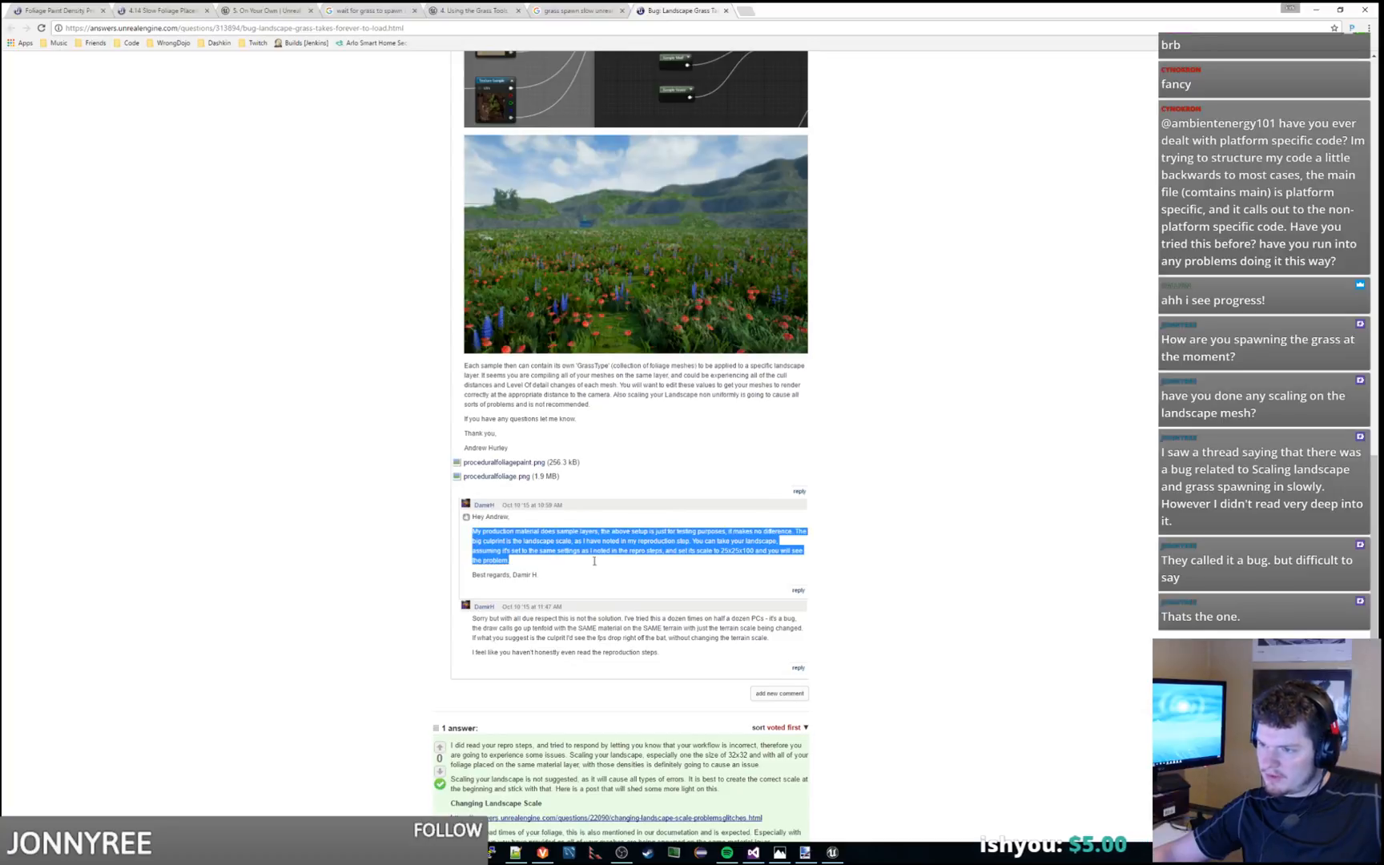
scroll(441, 507, "down", 4)
scroll(381, 507, "down", 1)
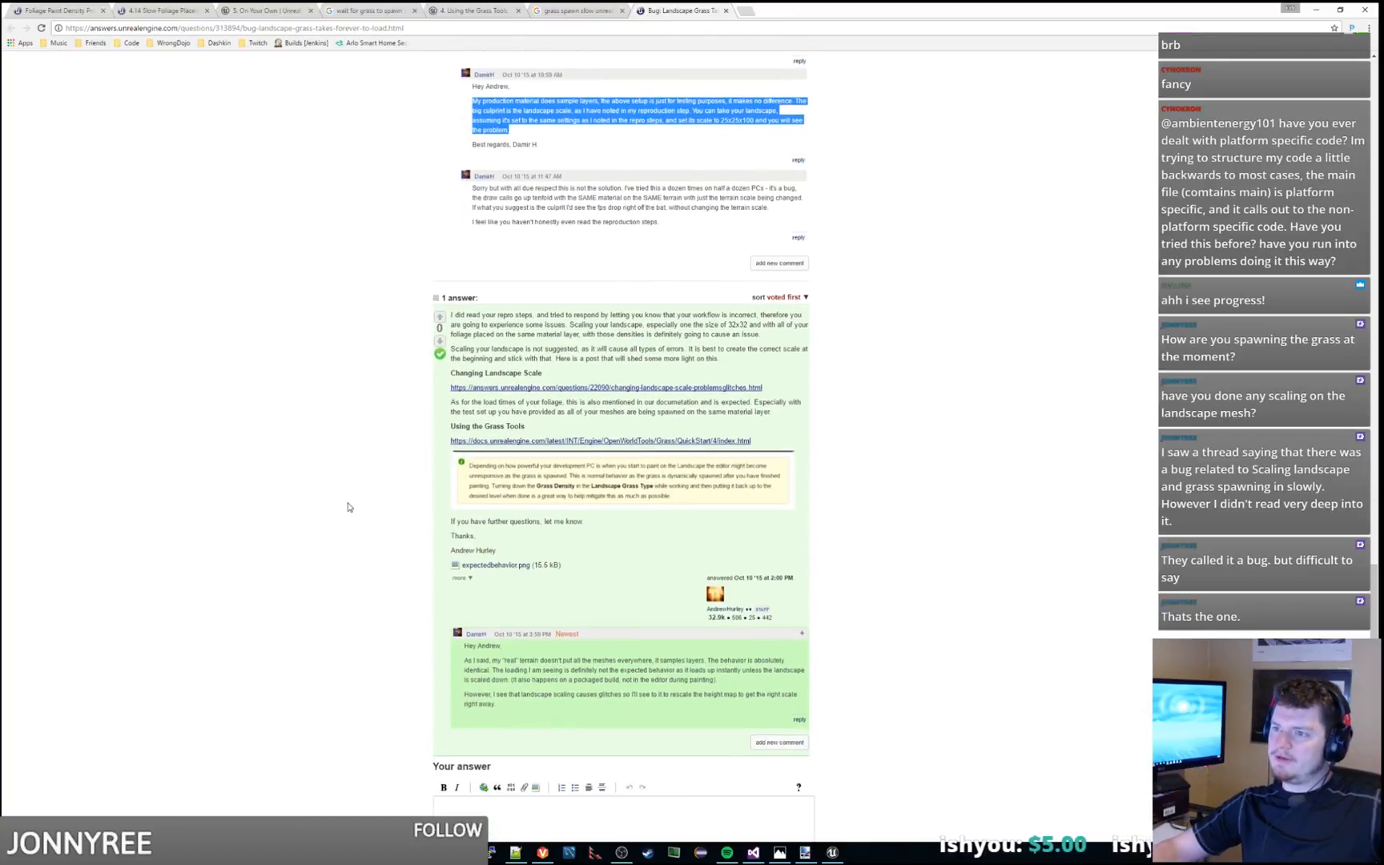
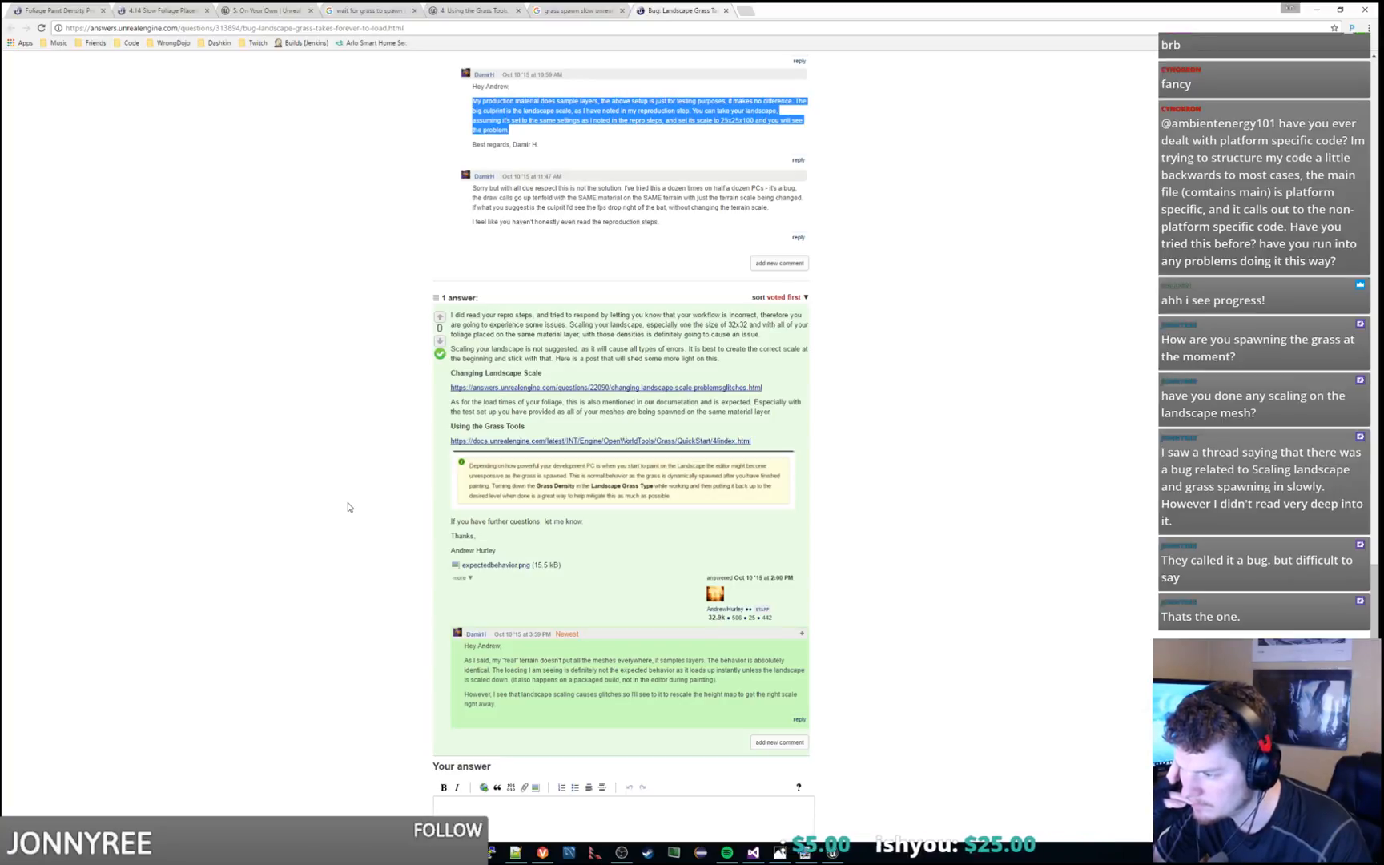
Open the linked "Changing landscape scale = problems/glitches?" thread and read its accepted answer and the comment on landscape setup documentation
scroll(347, 507, "down", 2)
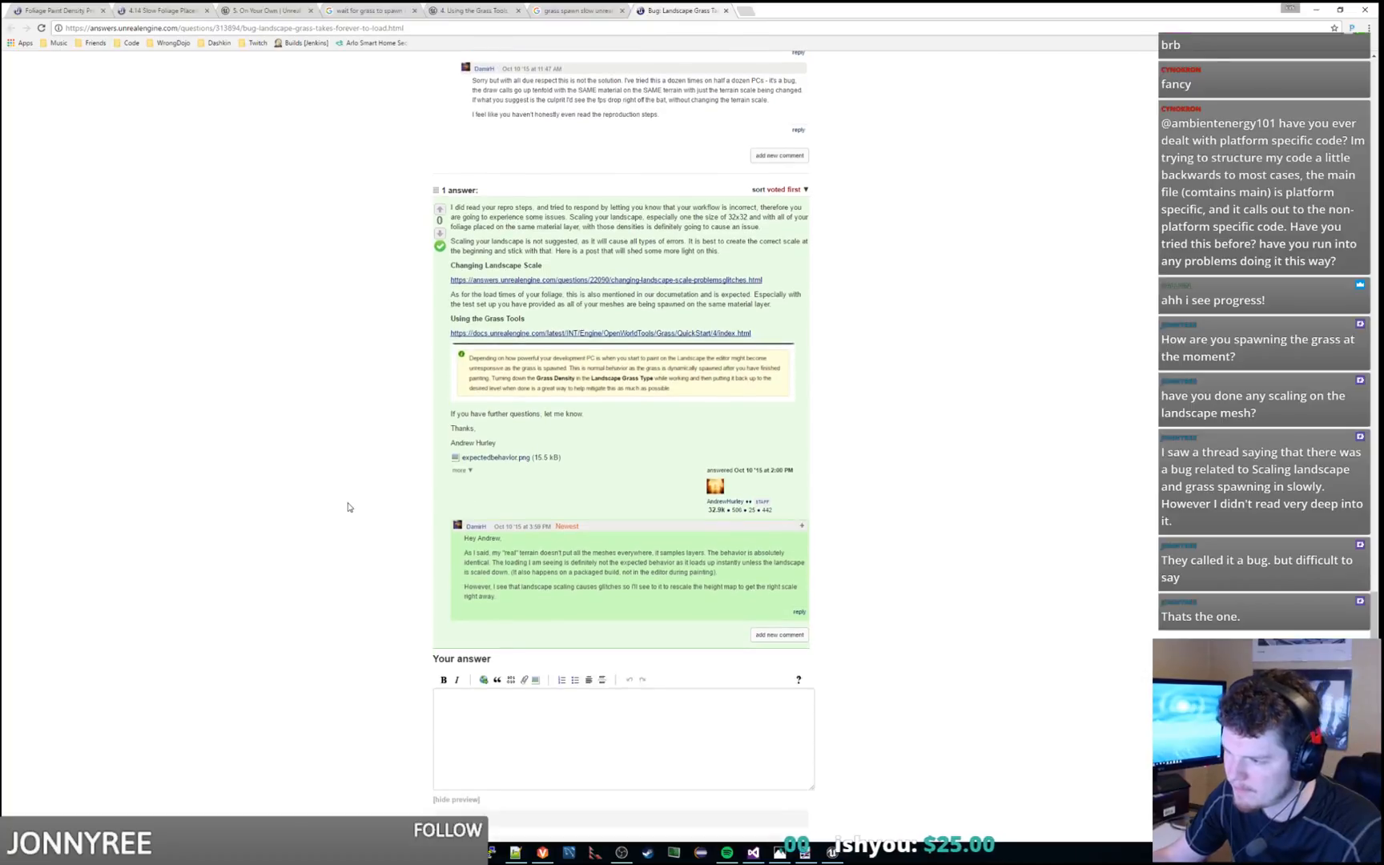
left_click(545, 281)
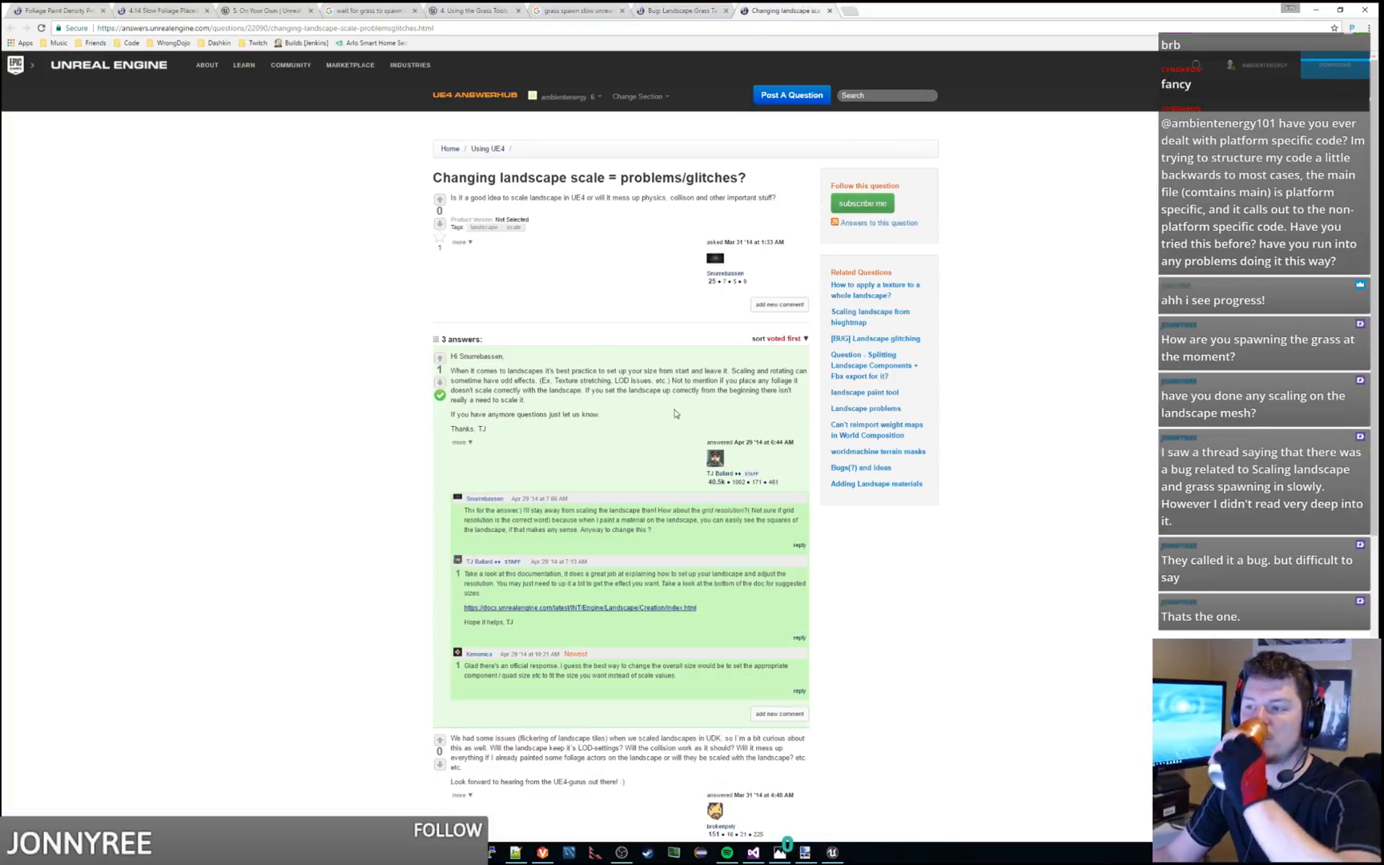
left_click_drag(553, 400, 645, 358)
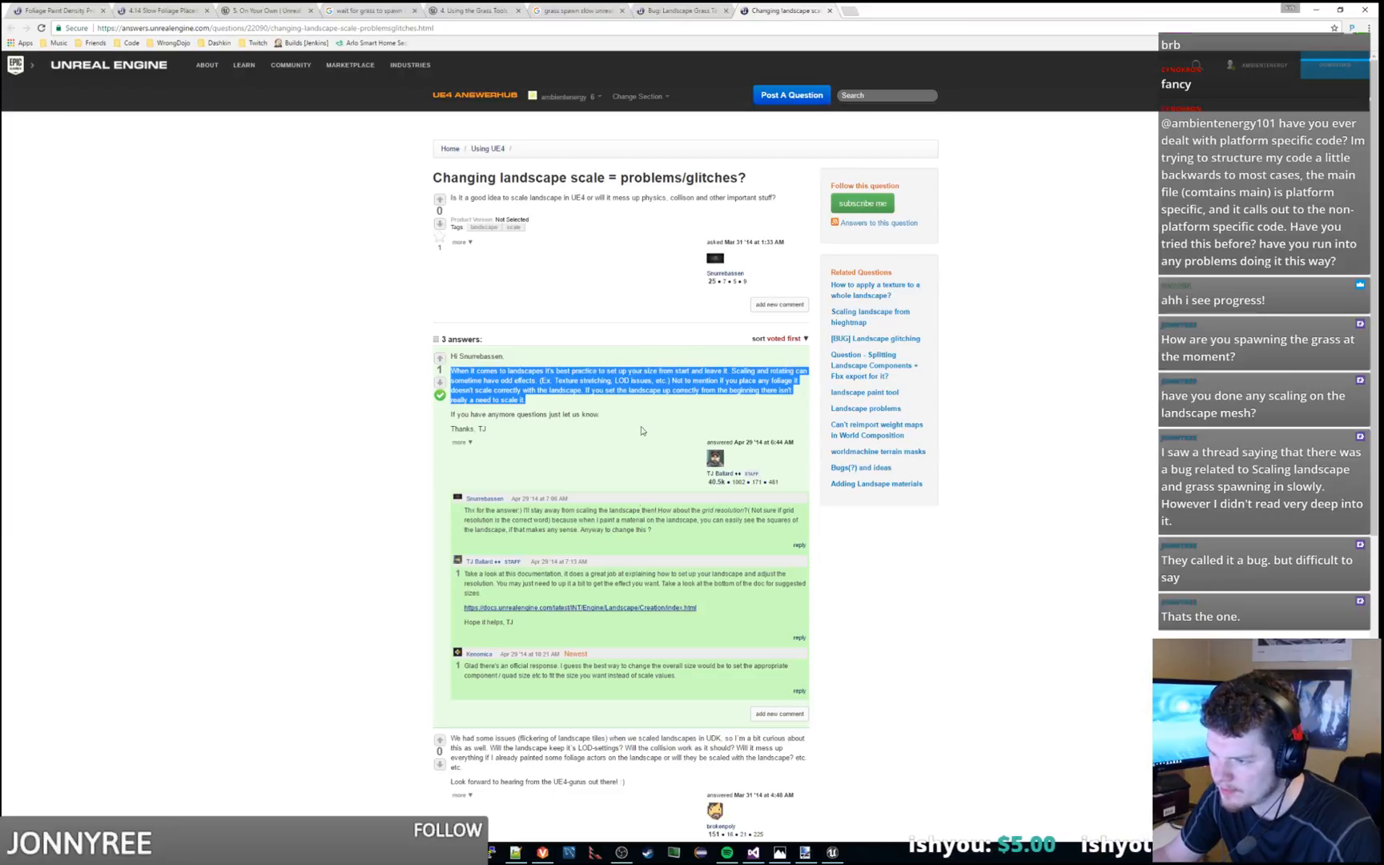
mouse_move(645, 604)
left_mouse_down()
mouse_move(661, 566)
mouse_move(664, 599)
left_mouse_up()
left_click(664, 573)
left_click(647, 602)
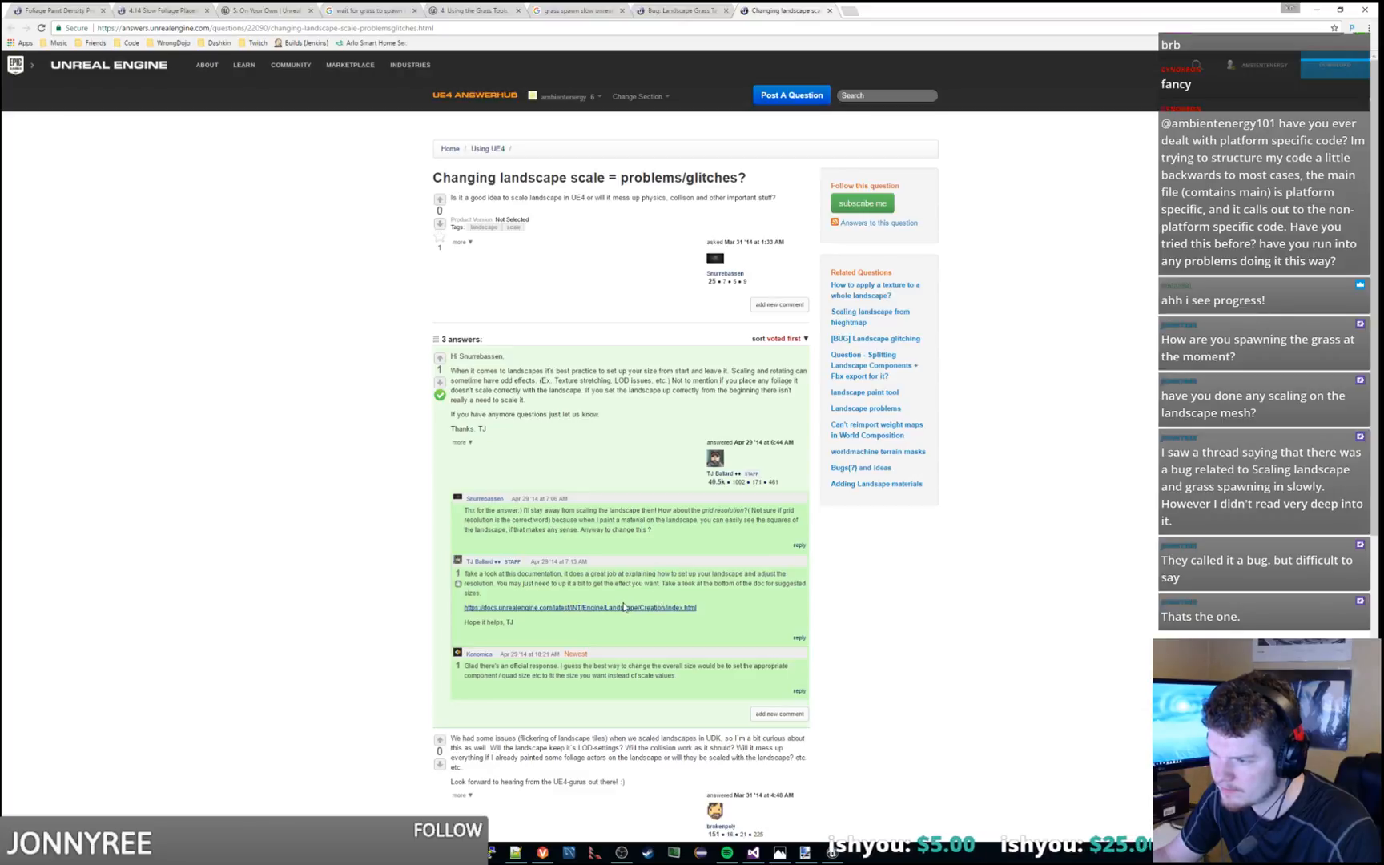
Read the remaining answers about scaling and rotating landscapes, and close the thread
scroll(650, 626, "down", 3)
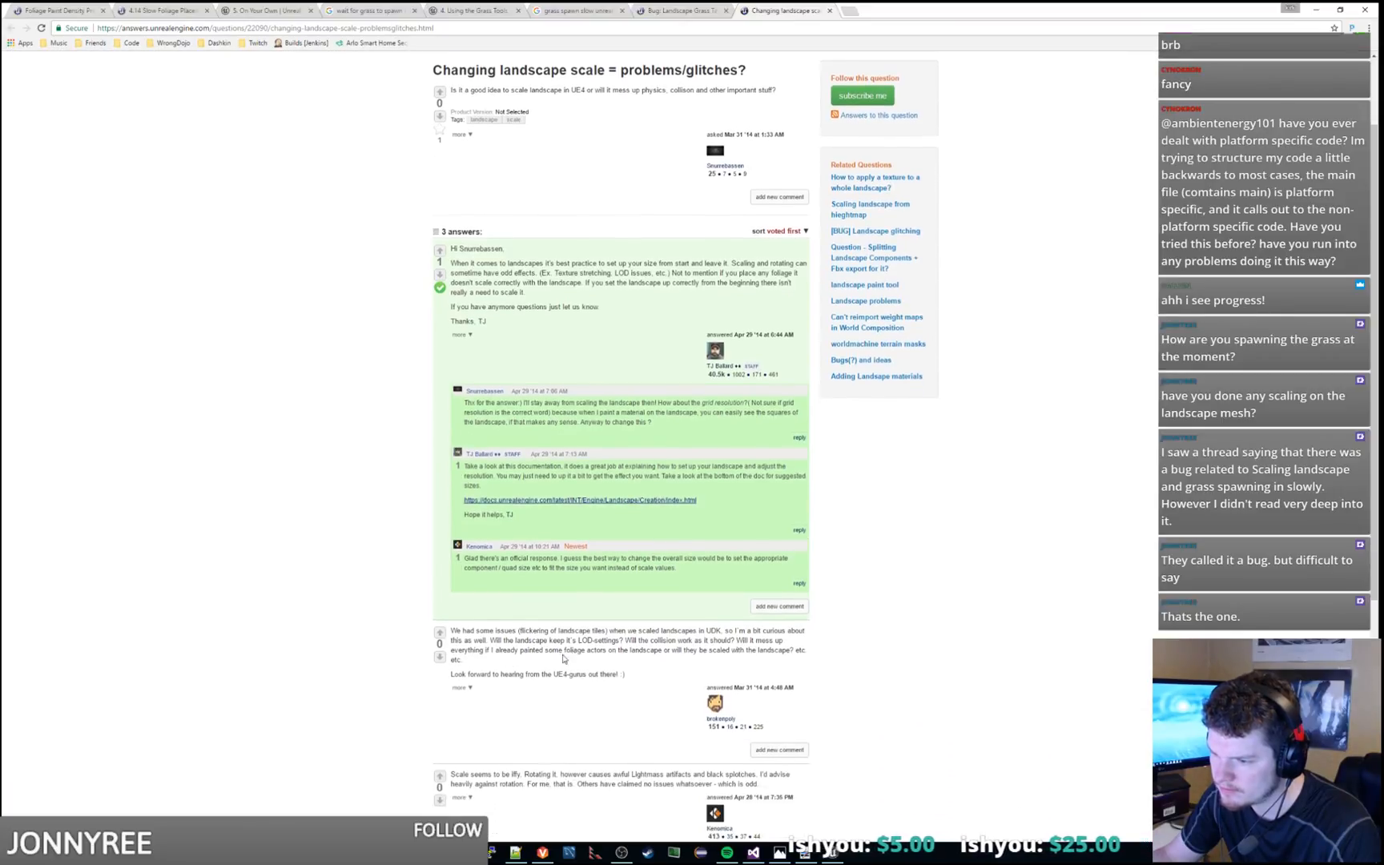
left_click_drag(567, 630, 651, 627)
scroll(651, 631, "down", 3)
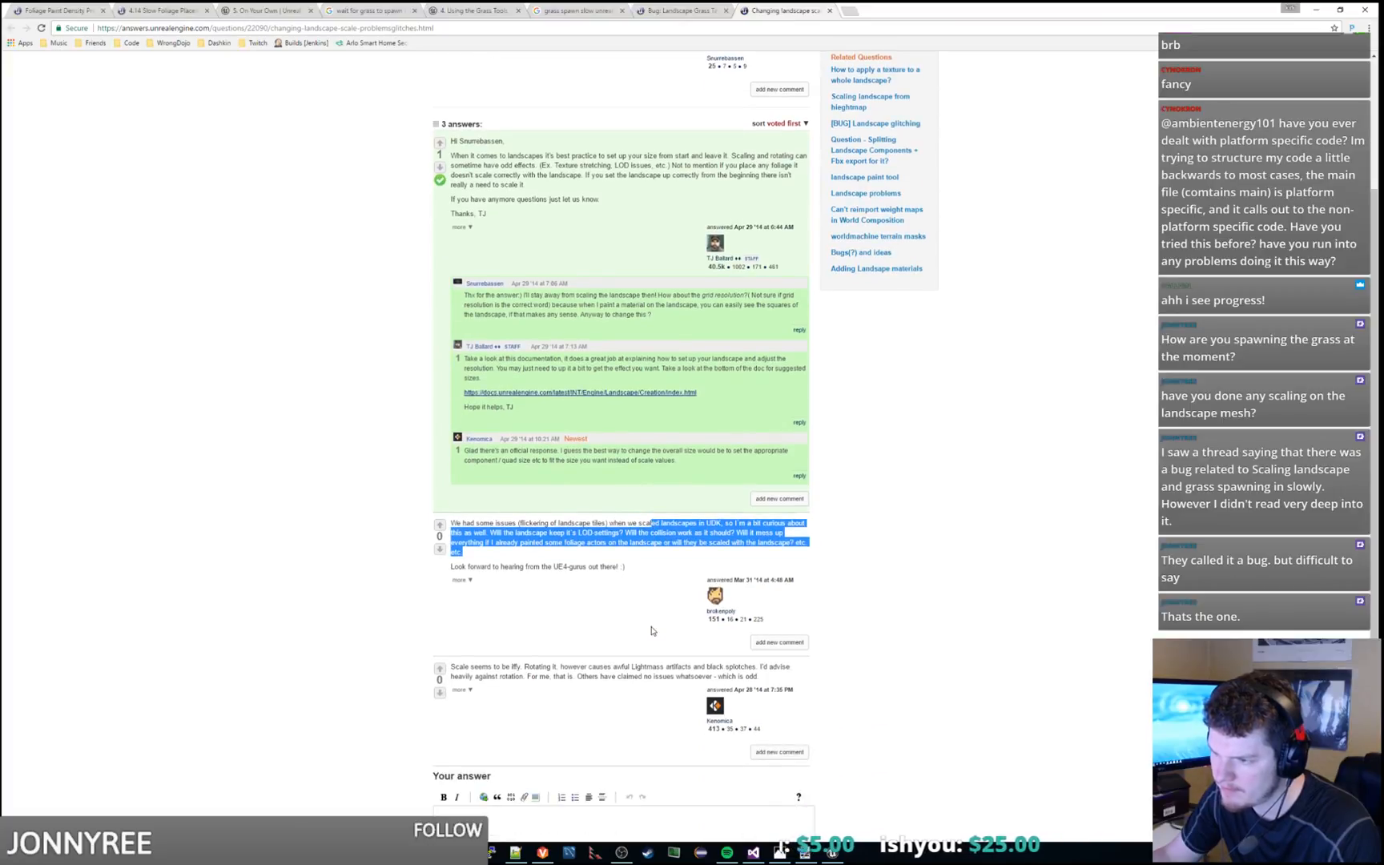
scroll(653, 629, "down", 2)
left_click_drag(539, 613, 567, 605)
left_click_drag(562, 614, 769, 624)
left_click(768, 623)
scroll(559, 596, "down", 2)
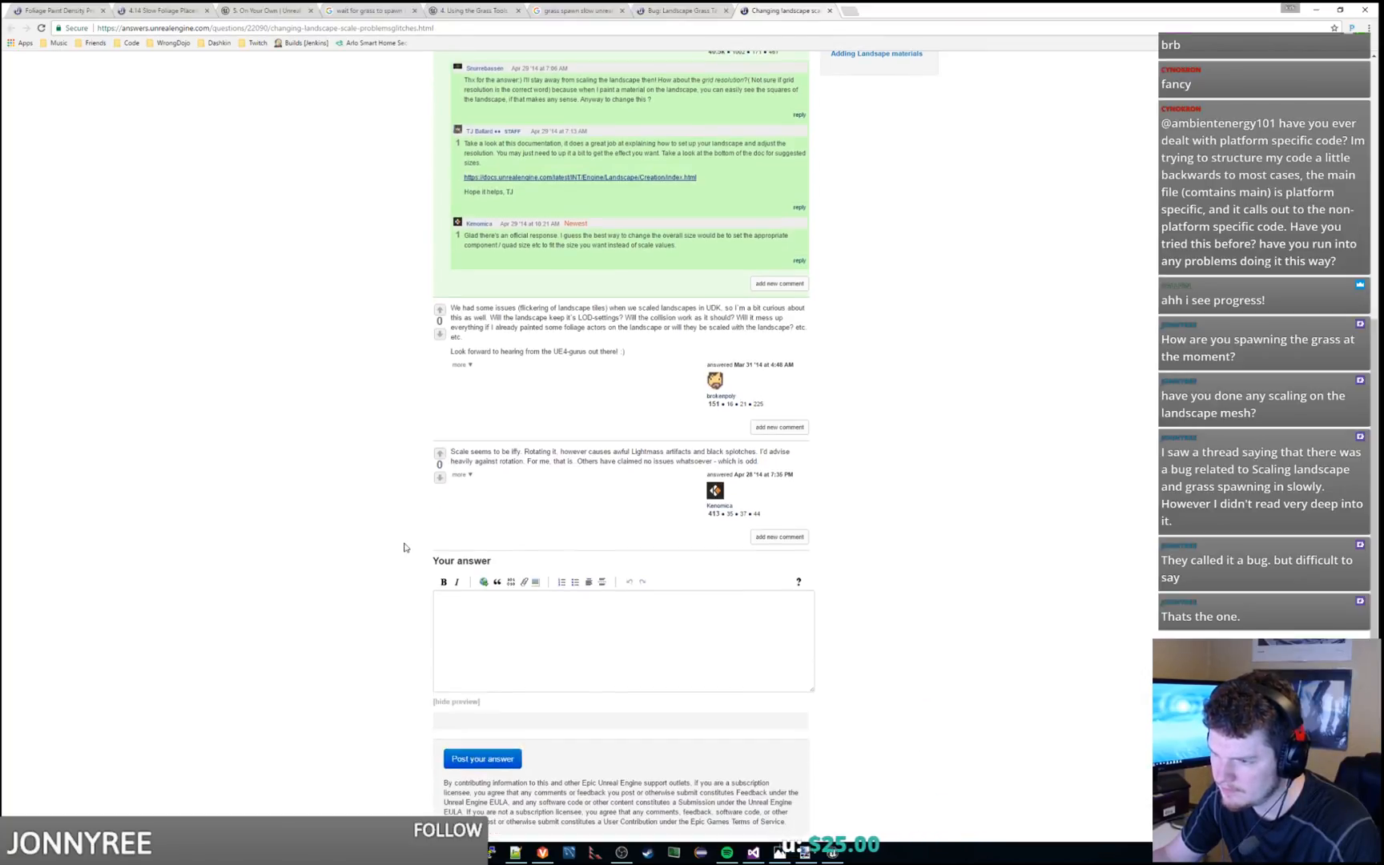
key("ctrl+w")
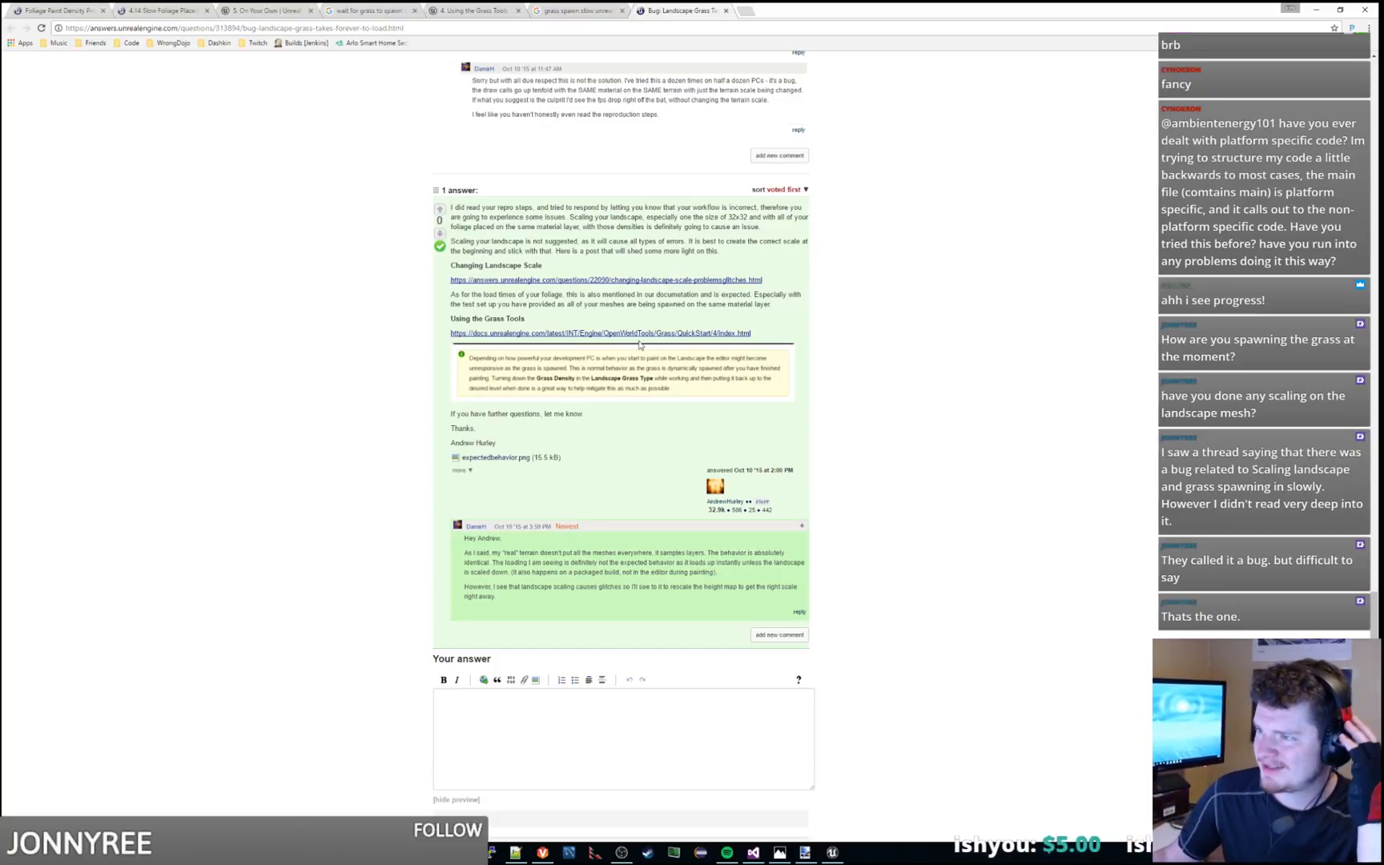
Reread the introduction of "Bug: Landscape Grass Takes Forever To Load" and open the forum thread it links to
scroll(591, 250, "up", 15)
scroll(598, 276, "up", 15)
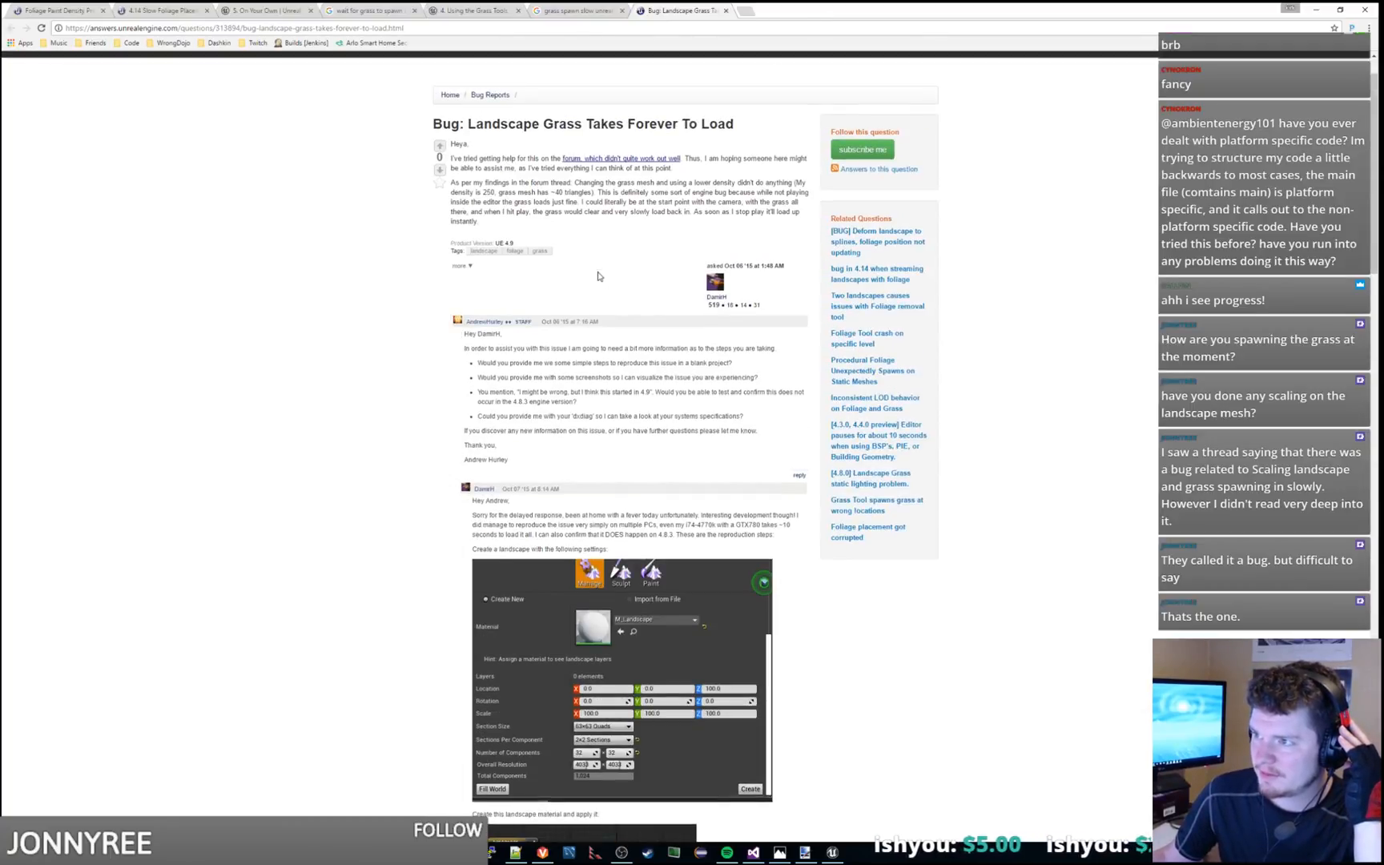
left_click_drag(523, 161, 728, 166)
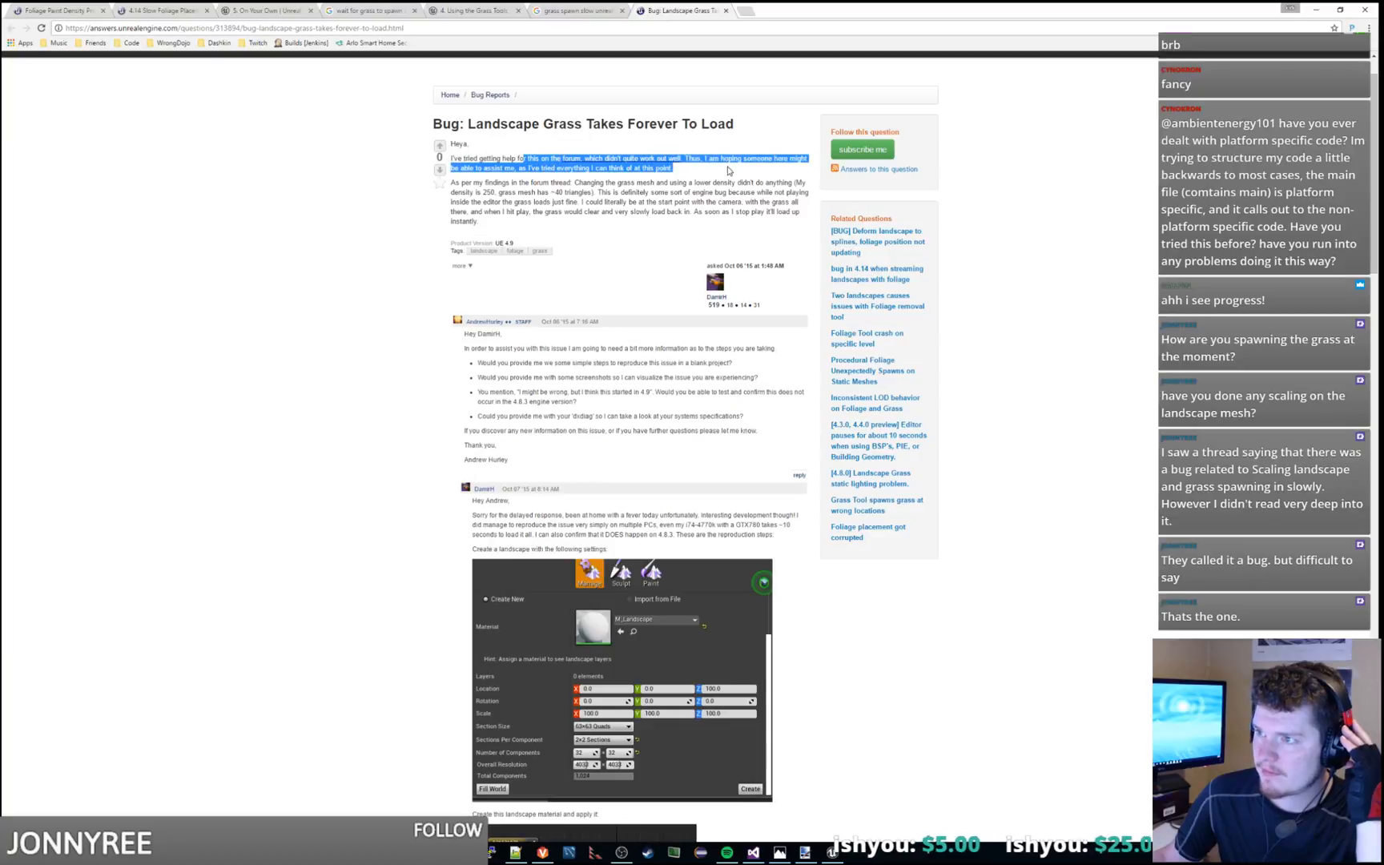
left_click(727, 166)
left_click(634, 159)
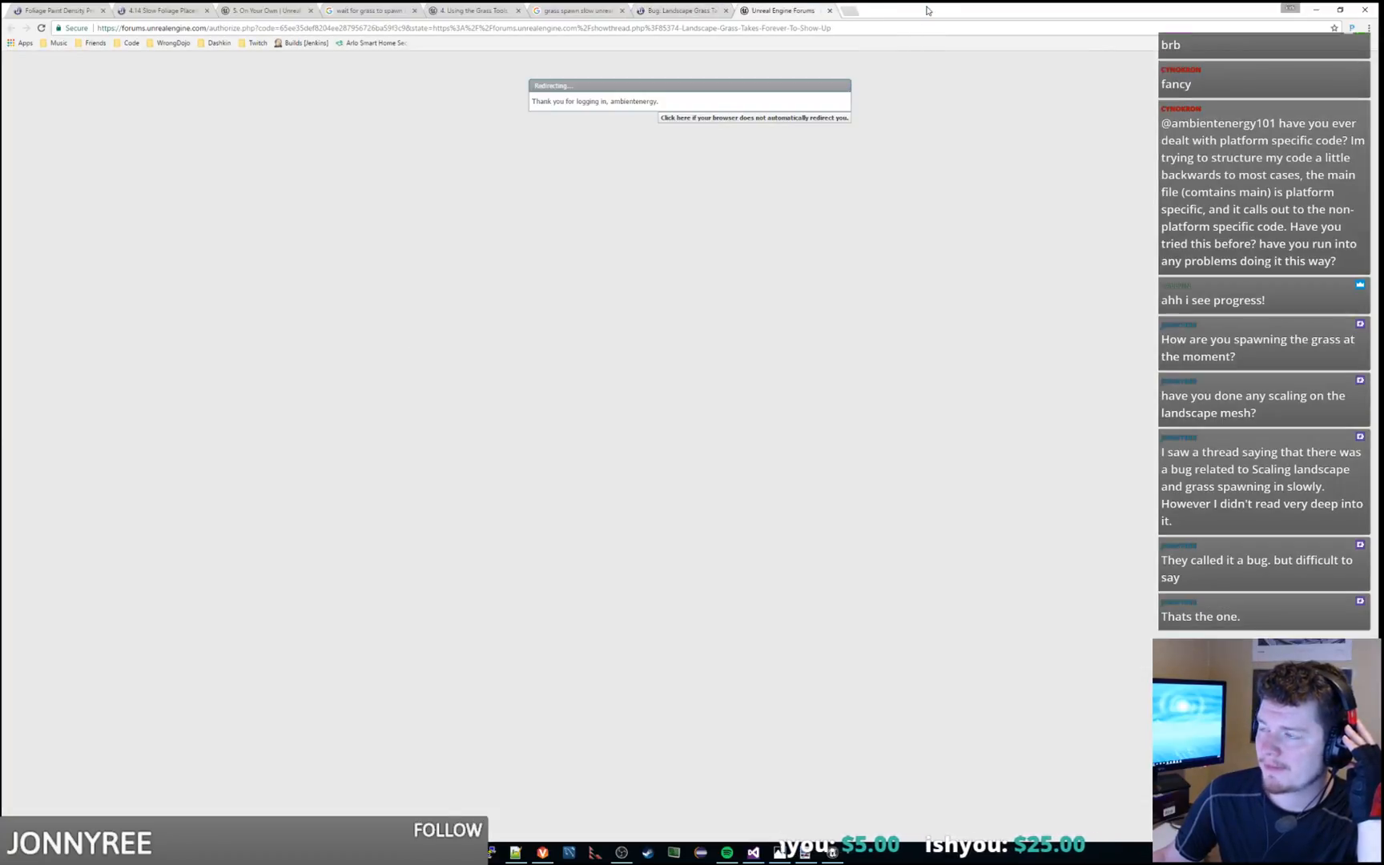
left_click_drag(927, 6, 749, 2)
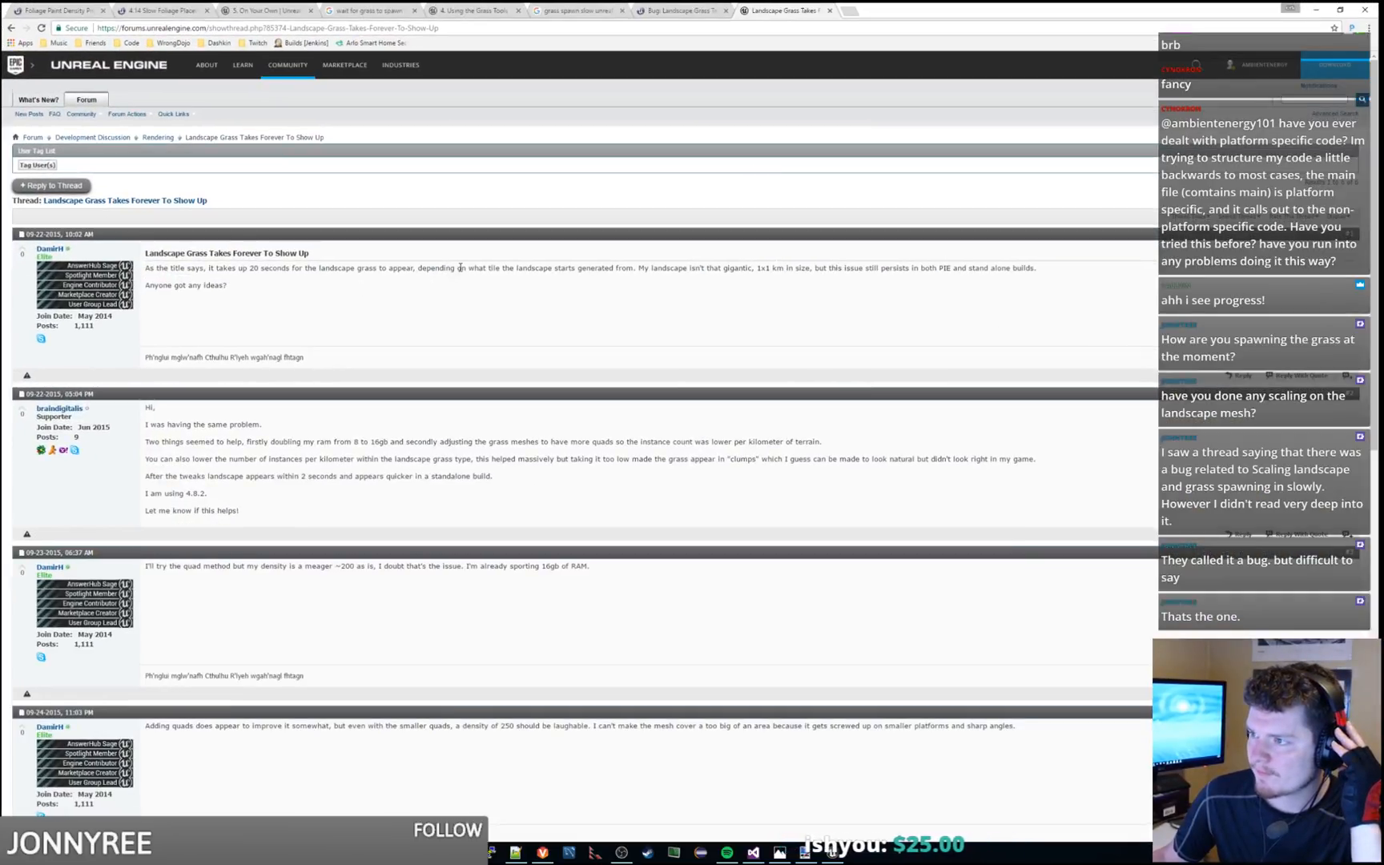
Read the first replies in "Landscape Grass Takes Forever To Show Up" about RAM, grass mesh quads and instance density
scroll(461, 267, "down", 3)
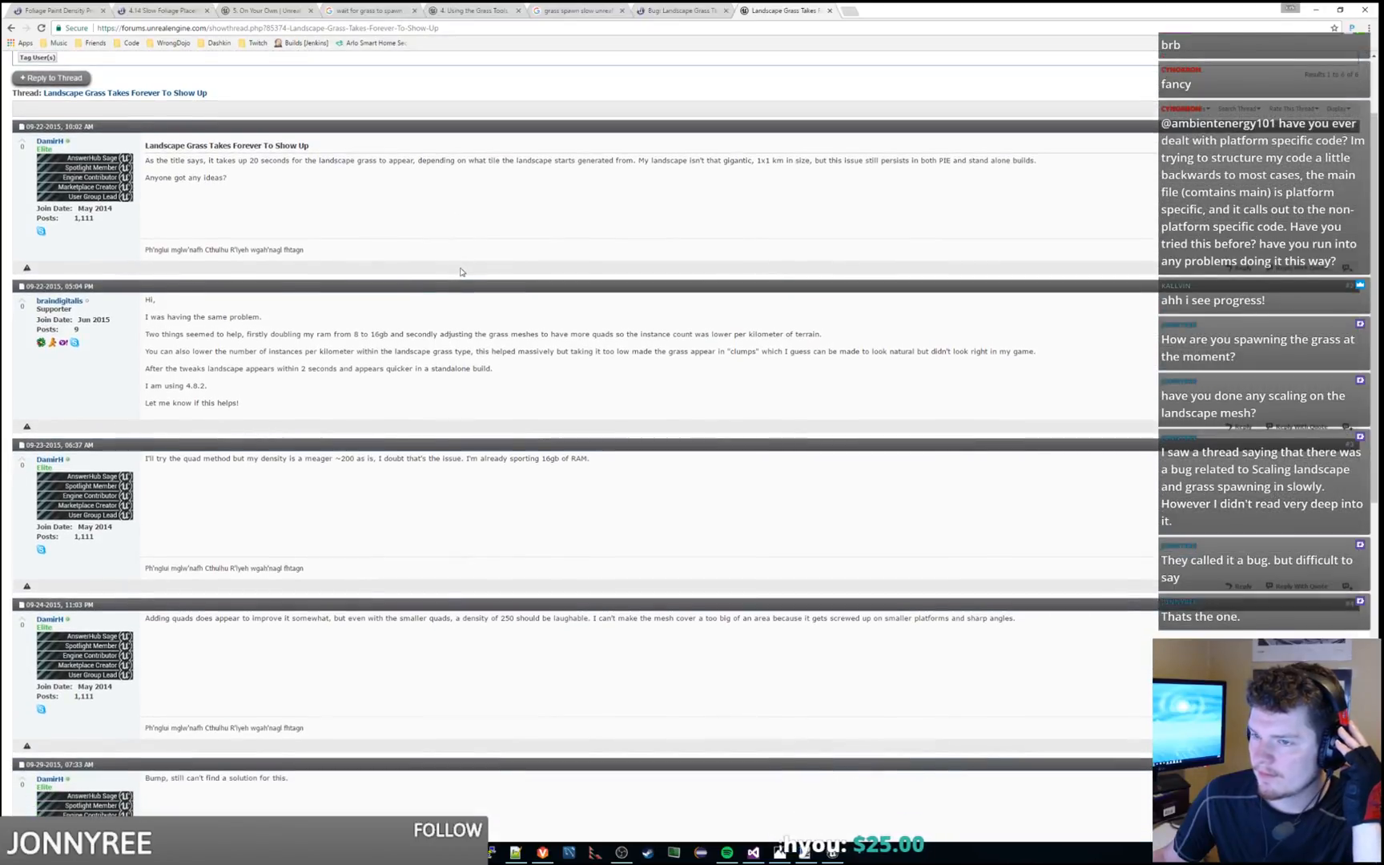
left_click_drag(323, 309, 542, 371)
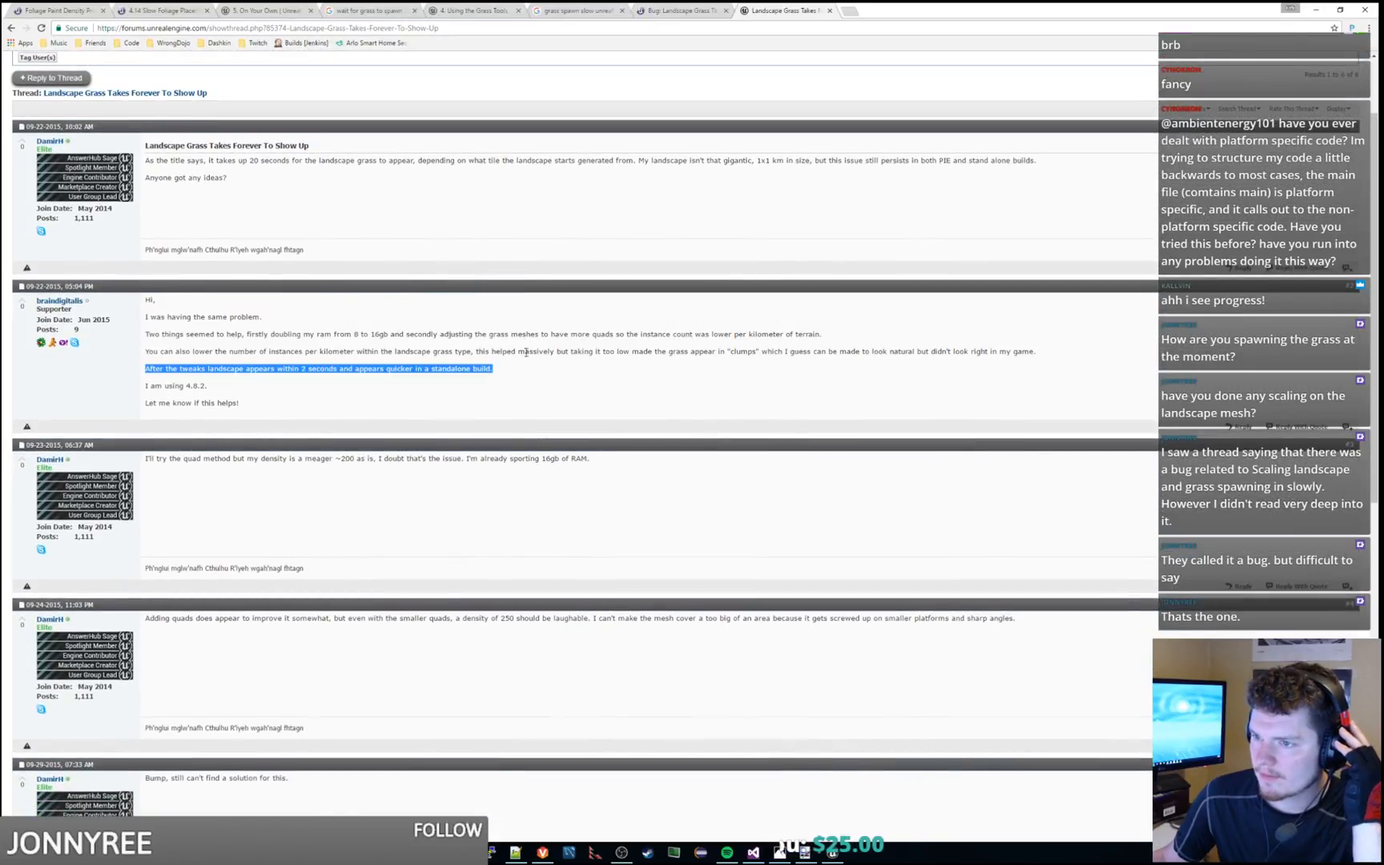
left_click_drag(527, 304, 528, 314)
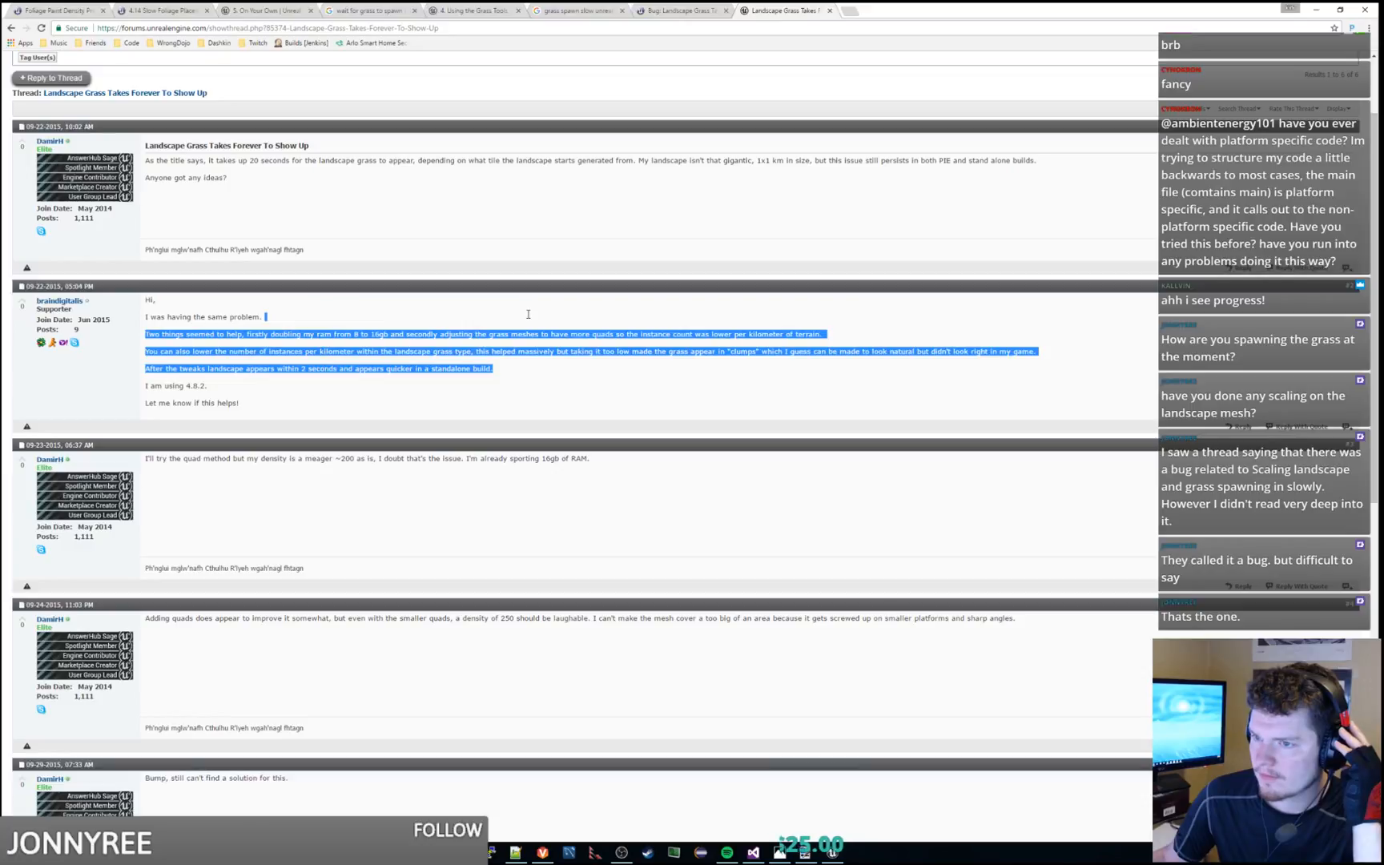
scroll(528, 314, "down", 3)
scroll(399, 376, "down", 3)
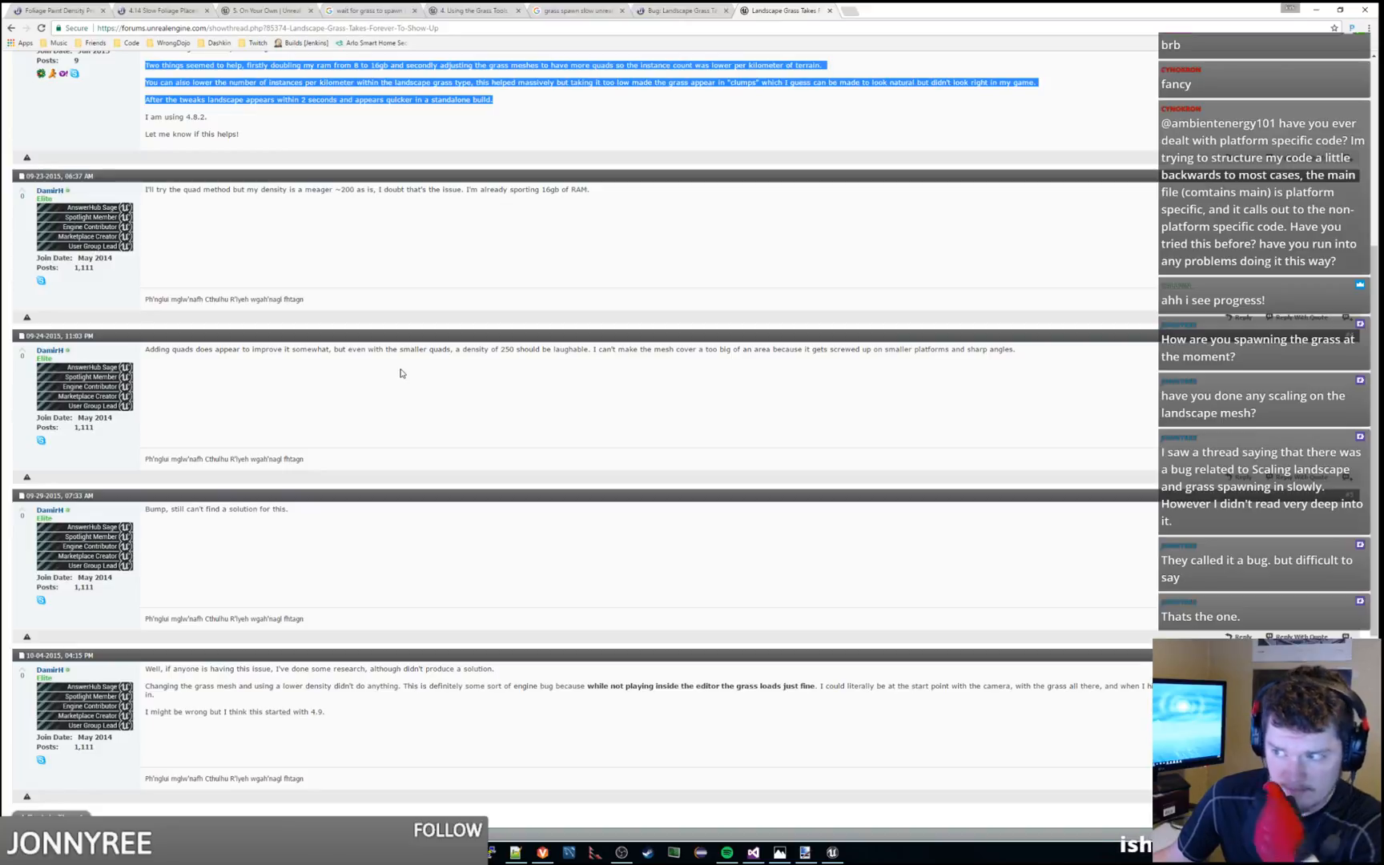
scroll(401, 373, "down", 5)
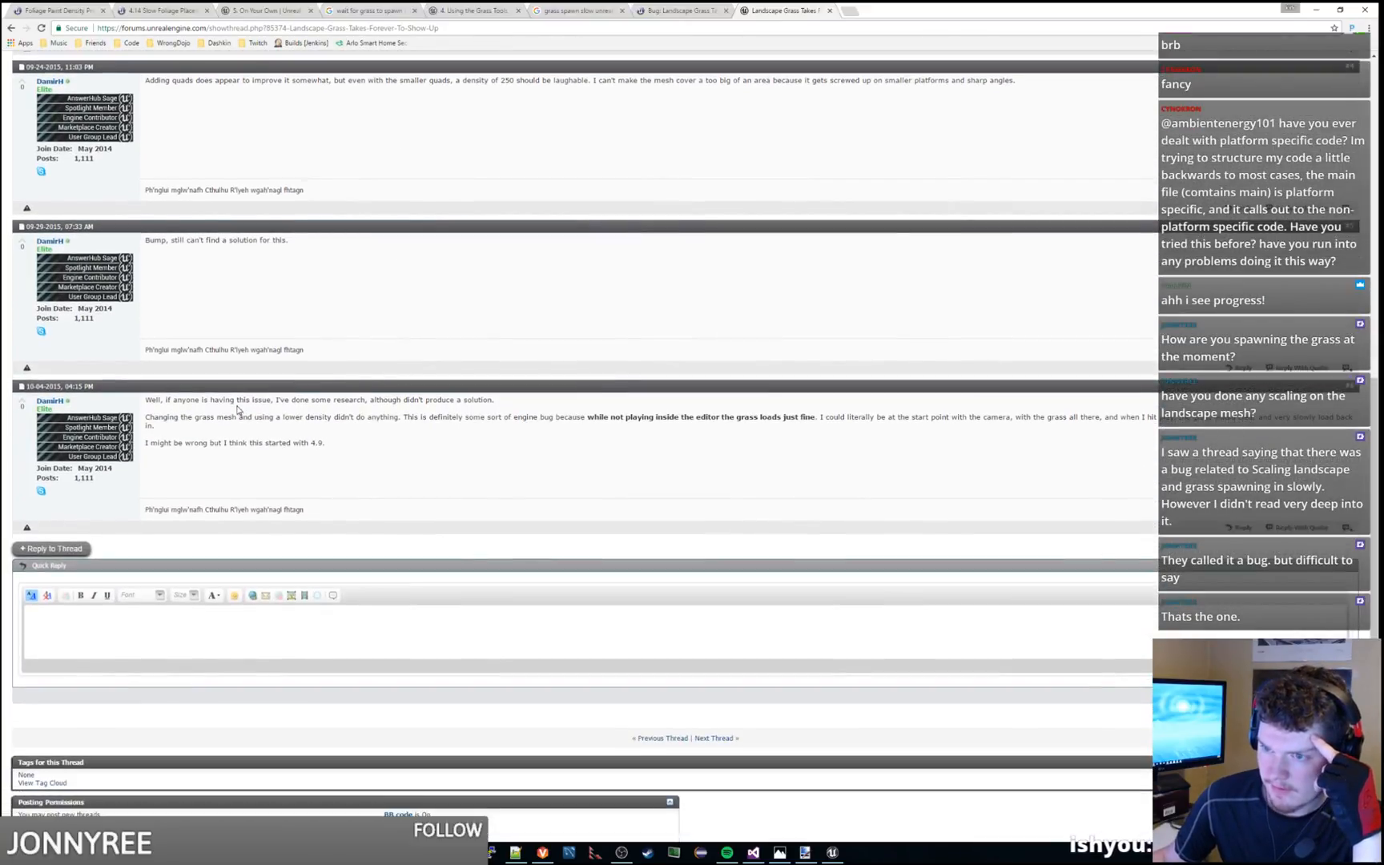
Read the forum thread's final post comparing grass loading in the editor and in play, and close the thread
left_click_drag(237, 410, 355, 428)
triple_click(345, 442)
left_click(345, 431)
left_click(373, 431)
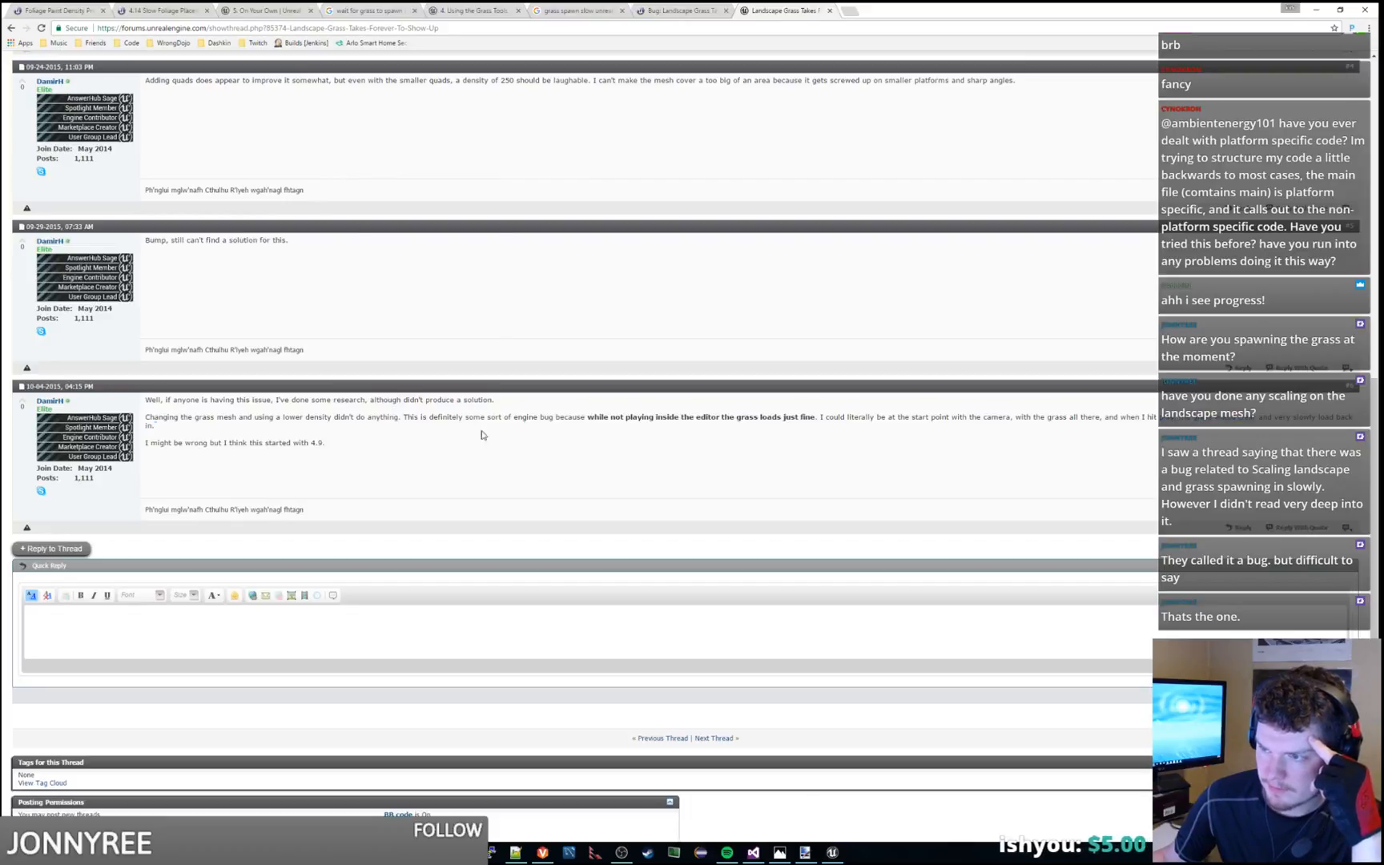
left_click_drag(484, 431, 554, 411)
triple_click(567, 431)
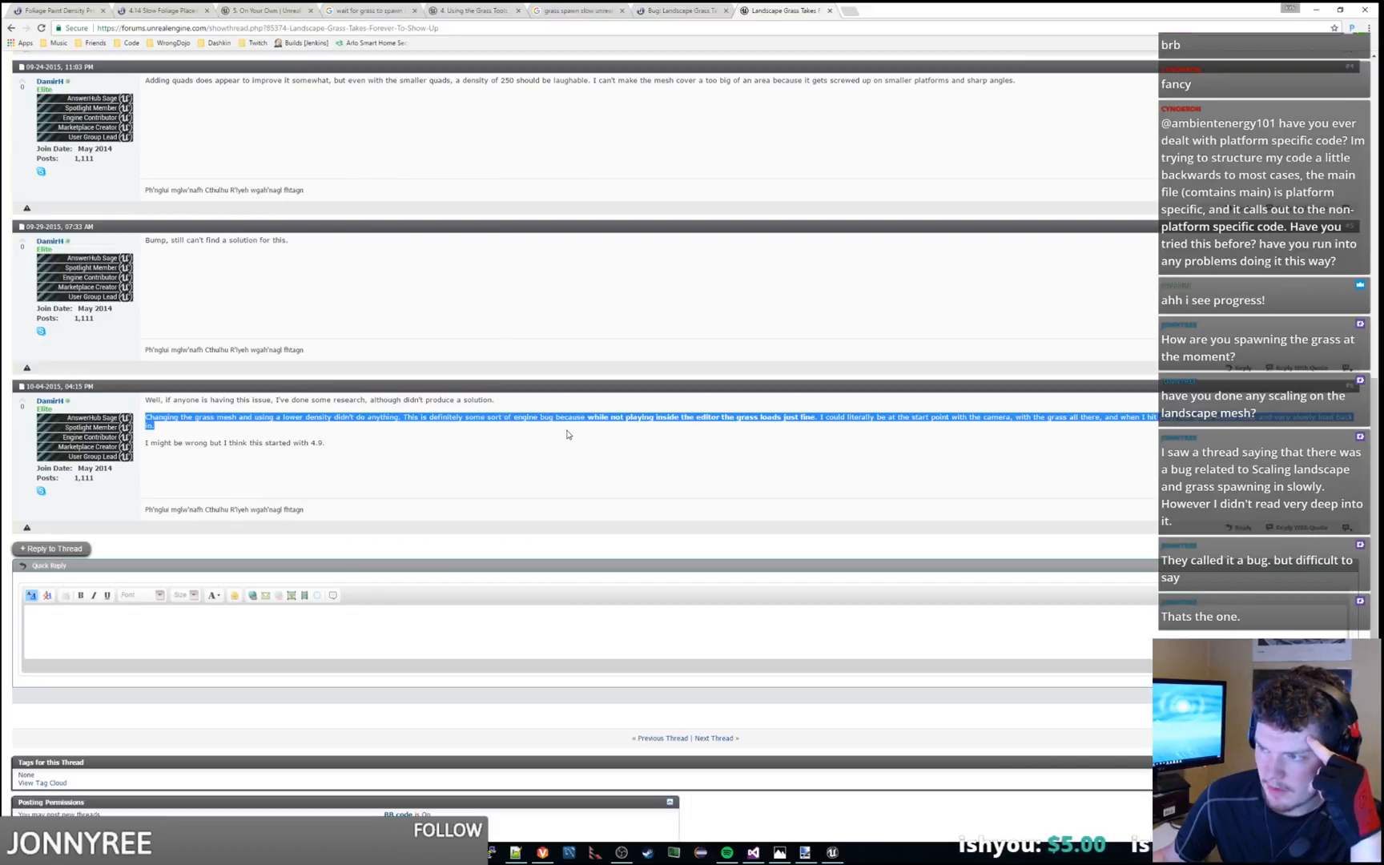
left_click(567, 435)
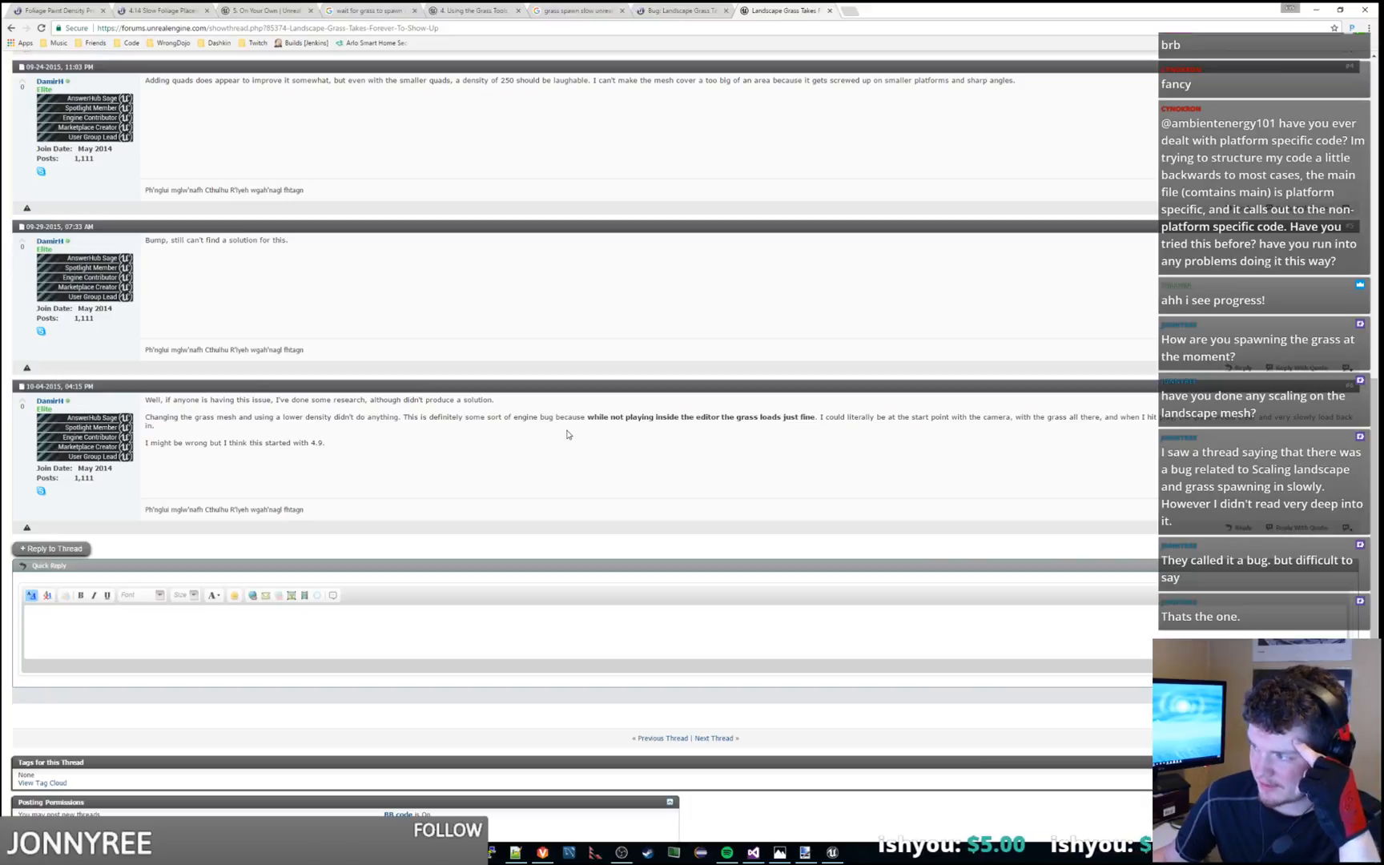
left_click(829, 10)
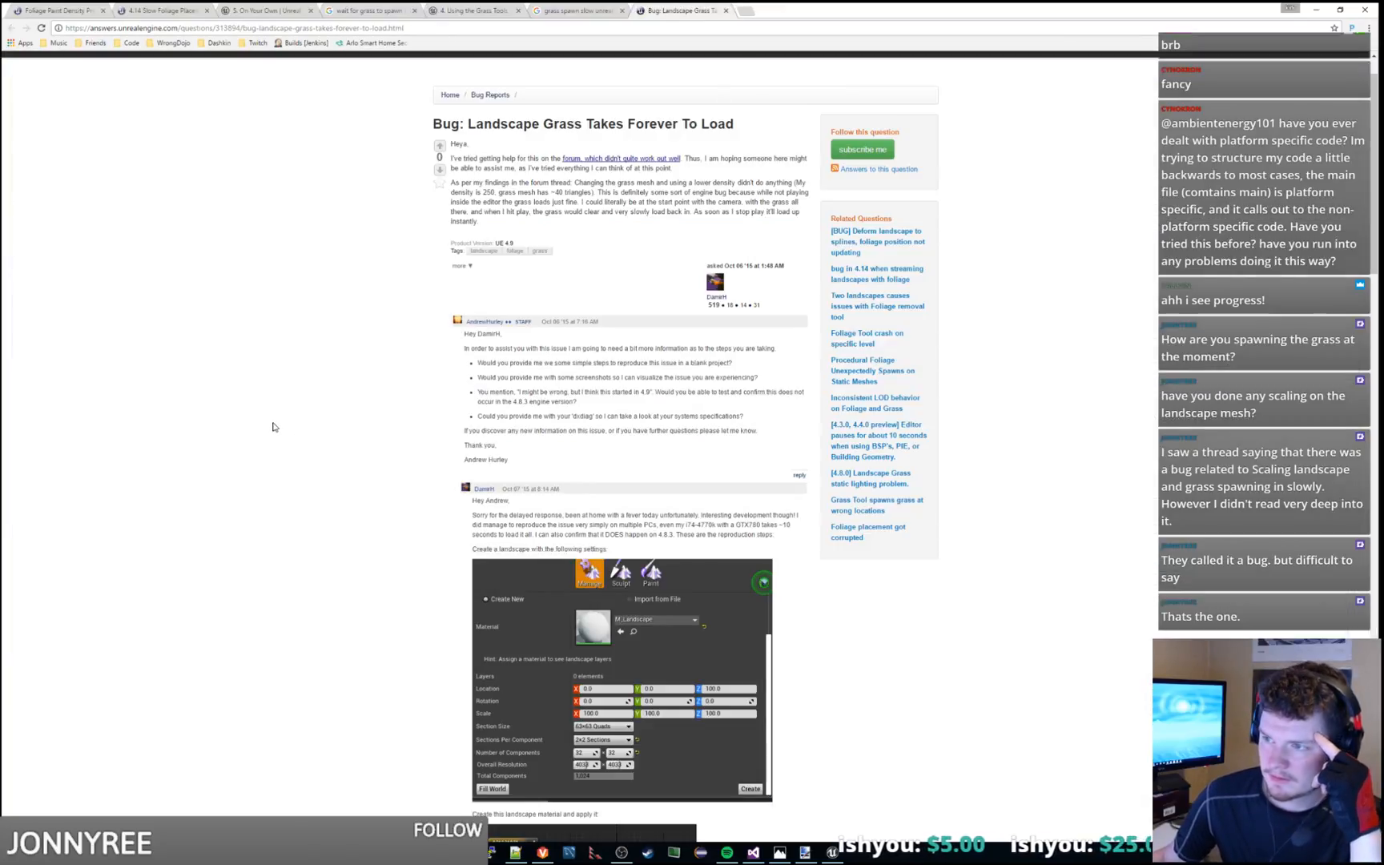
Return to the AnswerHub thread's accepted answer and reread its advice on scaling the landscape
scroll(267, 424, "down", 12)
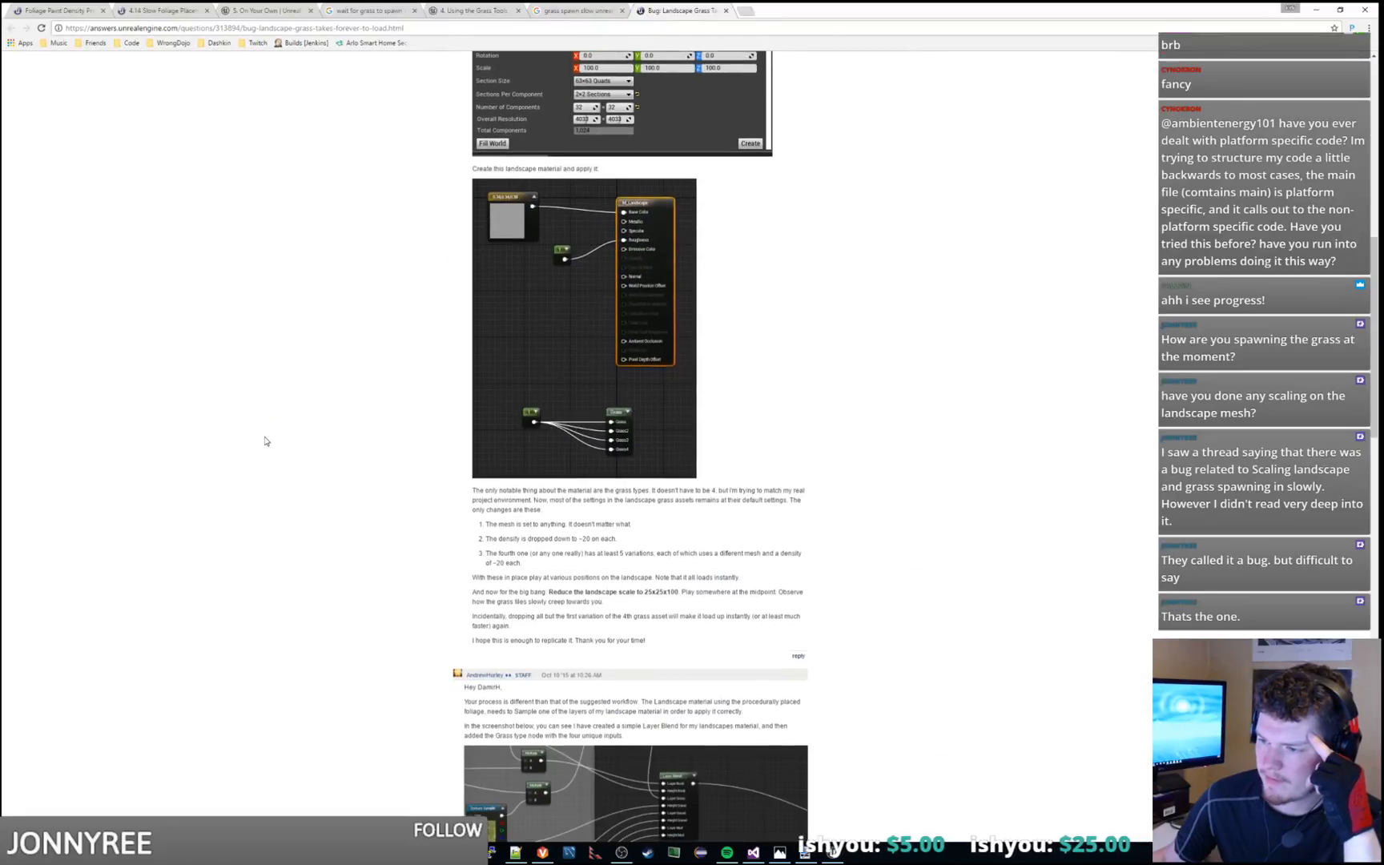
scroll(266, 442, "down", 10)
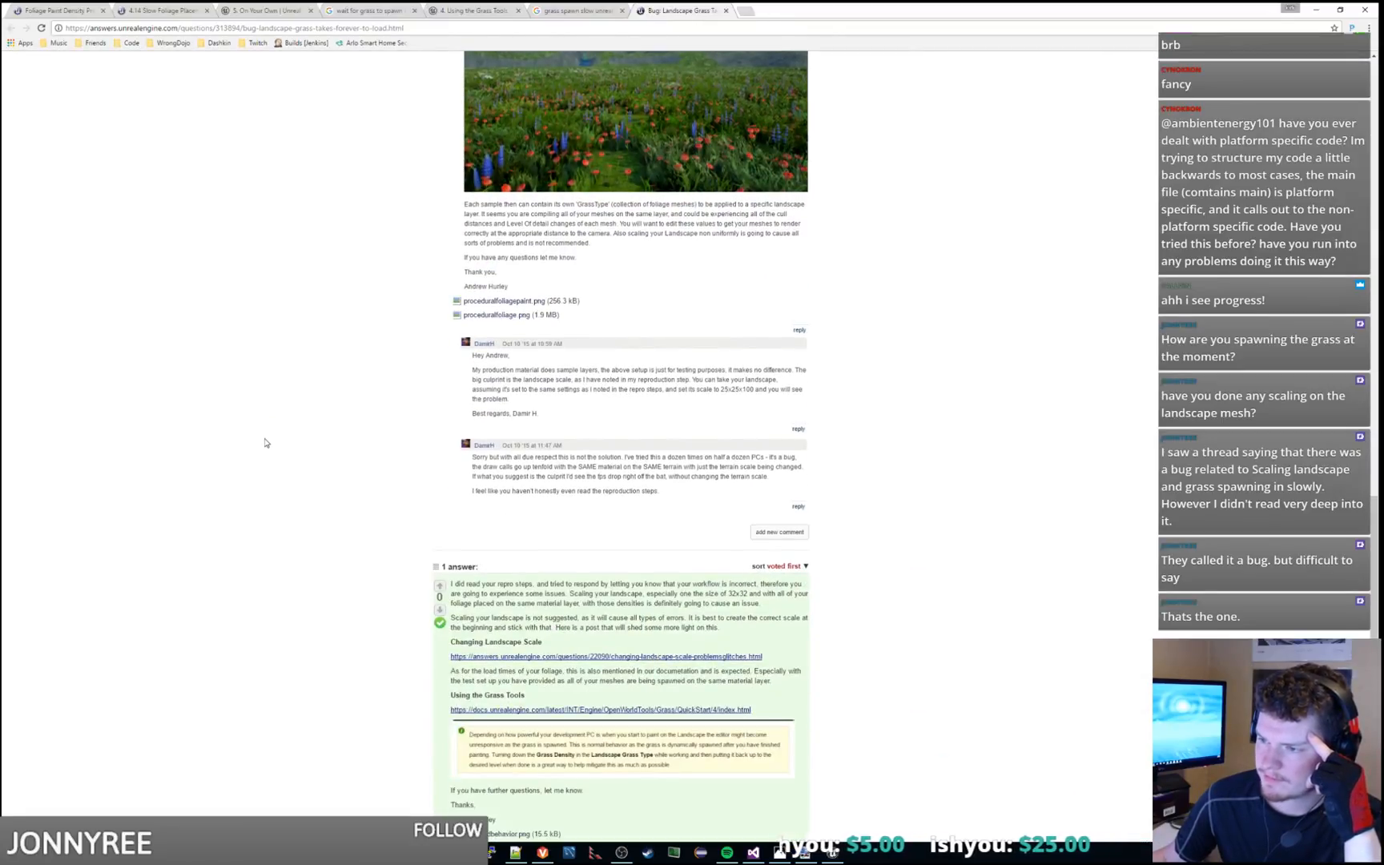
scroll(266, 442, "down", 1)
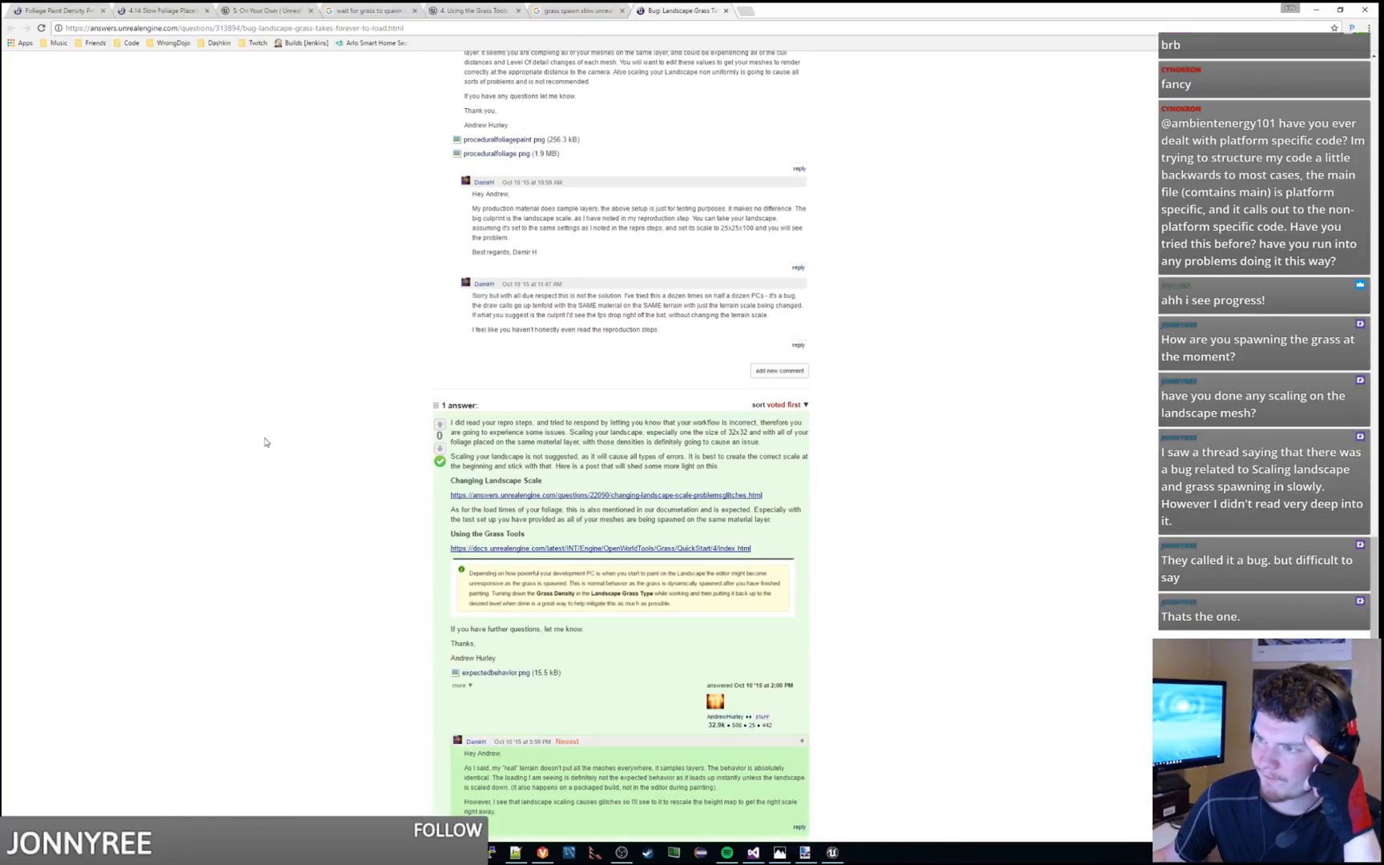
scroll(266, 442, "down", 2)
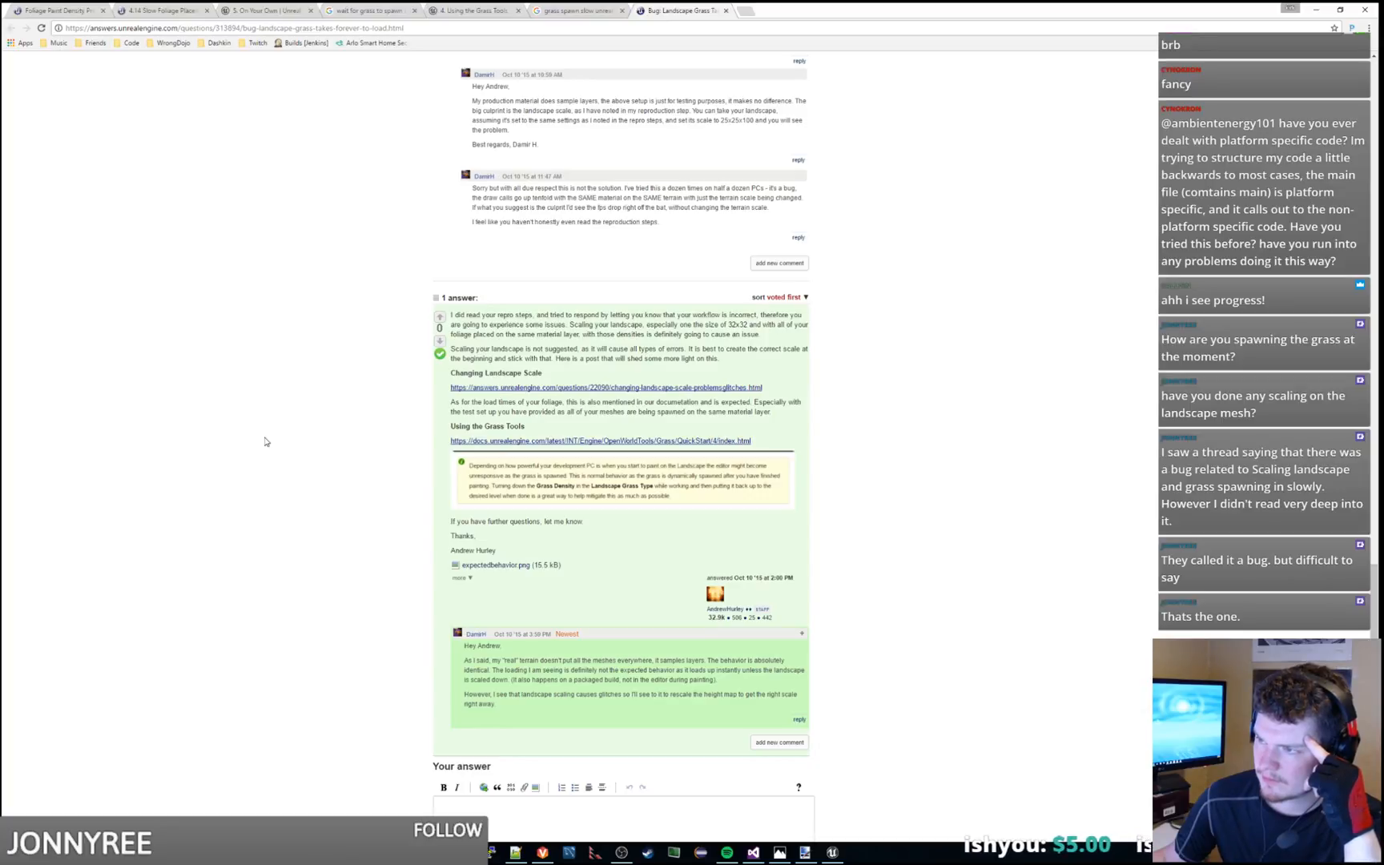
left_click_drag(515, 359, 774, 357)
left_click(737, 358)
left_click(772, 336)
left_click(774, 357)
Reread the answer's paragraph on foliage load times and the newest comment about packaged builds and rescaling the height map
scroll(774, 361, "down", 1)
left_click_drag(483, 294, 596, 314)
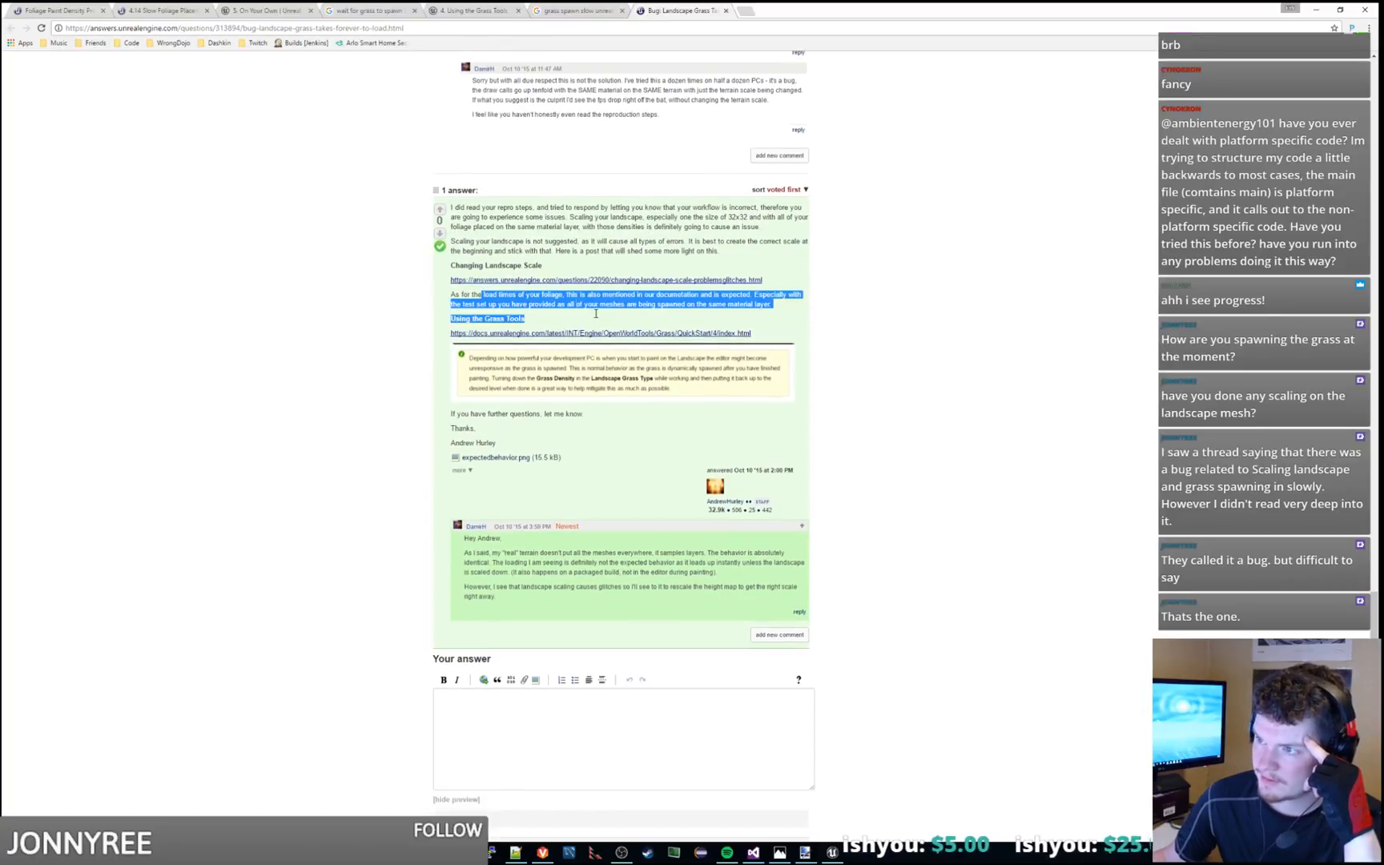
left_click(785, 304)
triple_click(787, 309)
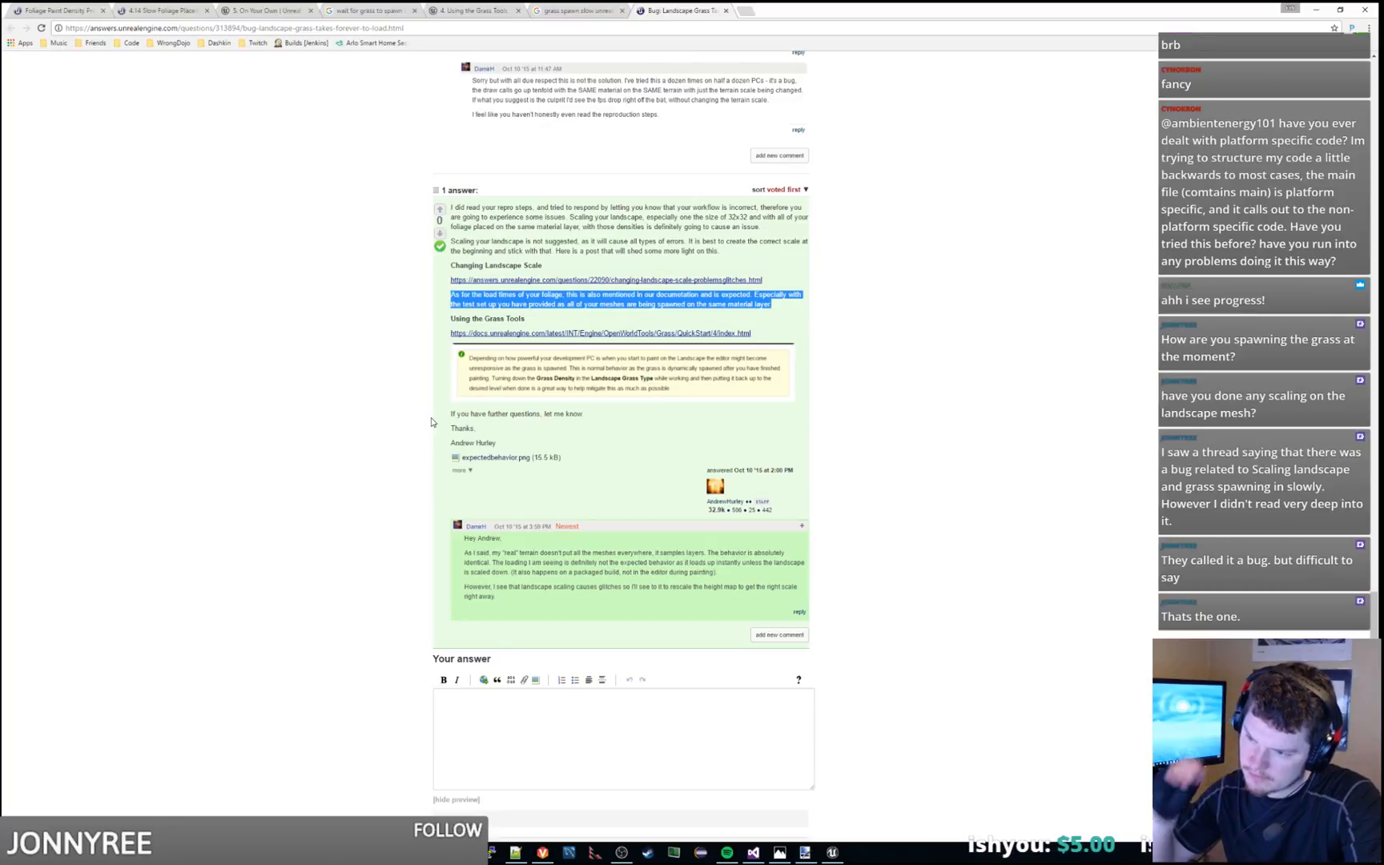
left_click_drag(514, 572, 715, 572)
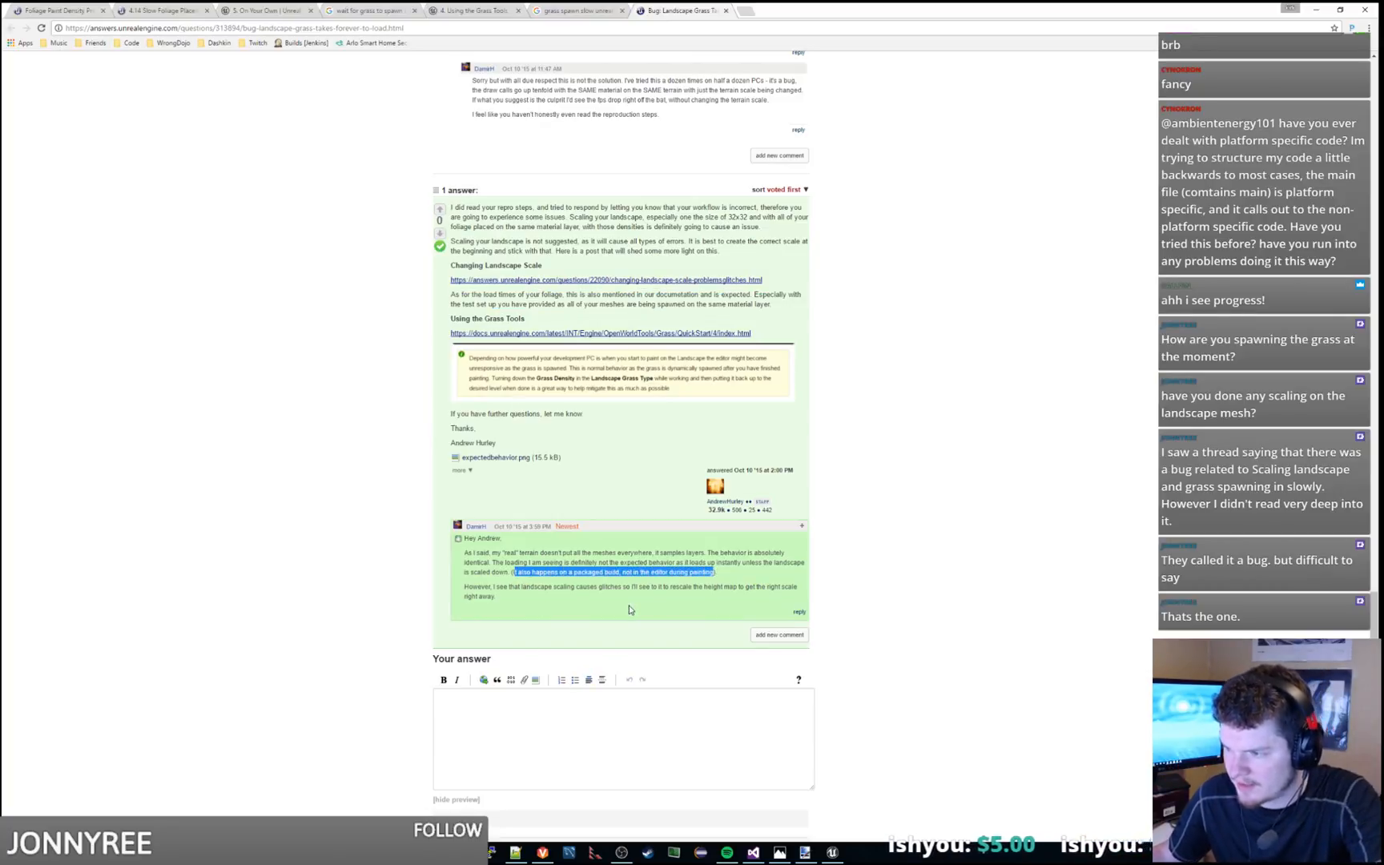
left_click_drag(535, 597, 783, 568)
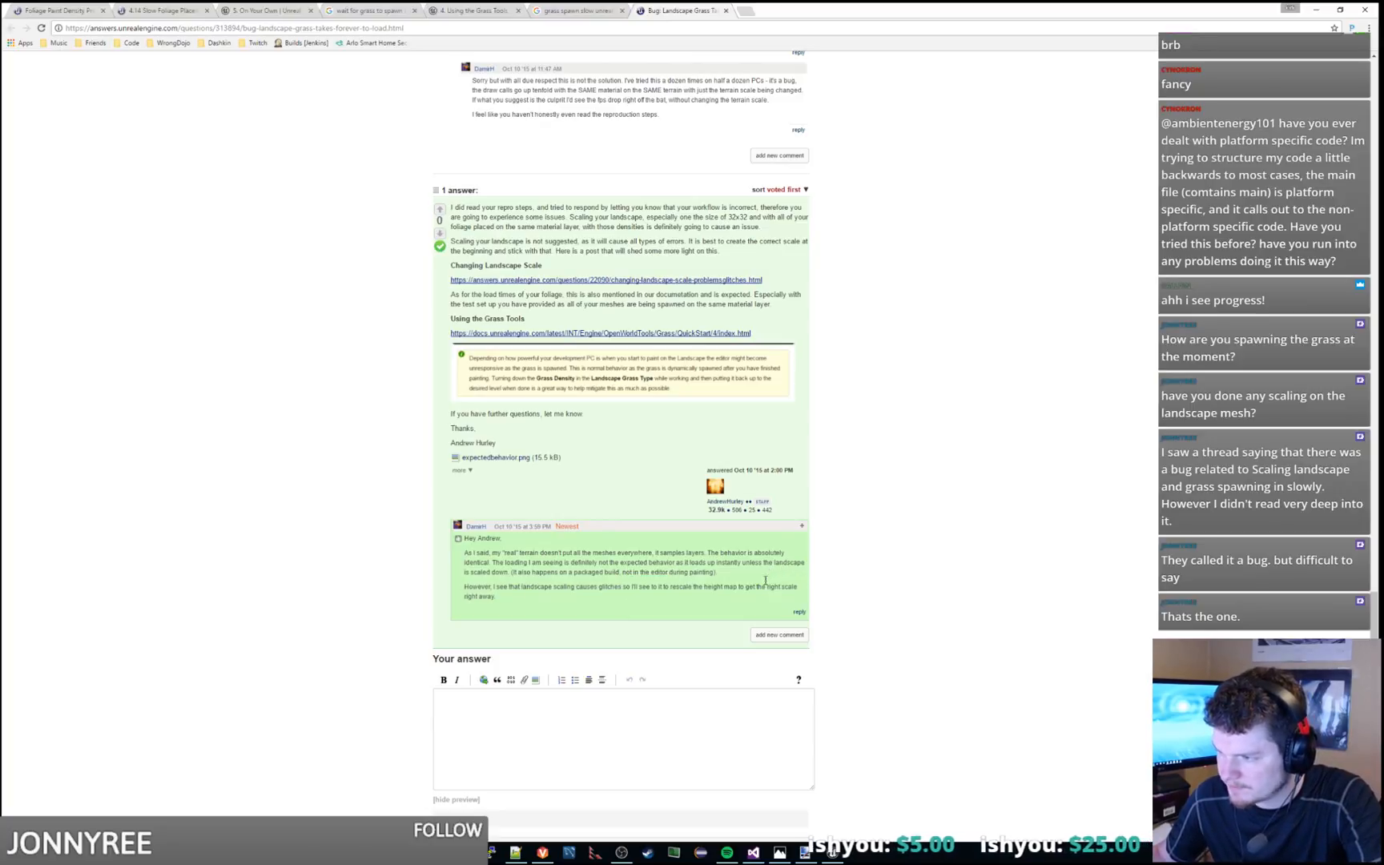
Switch to Unreal Editor and save the Grasslands_At_Night level
key("alt+Tab")
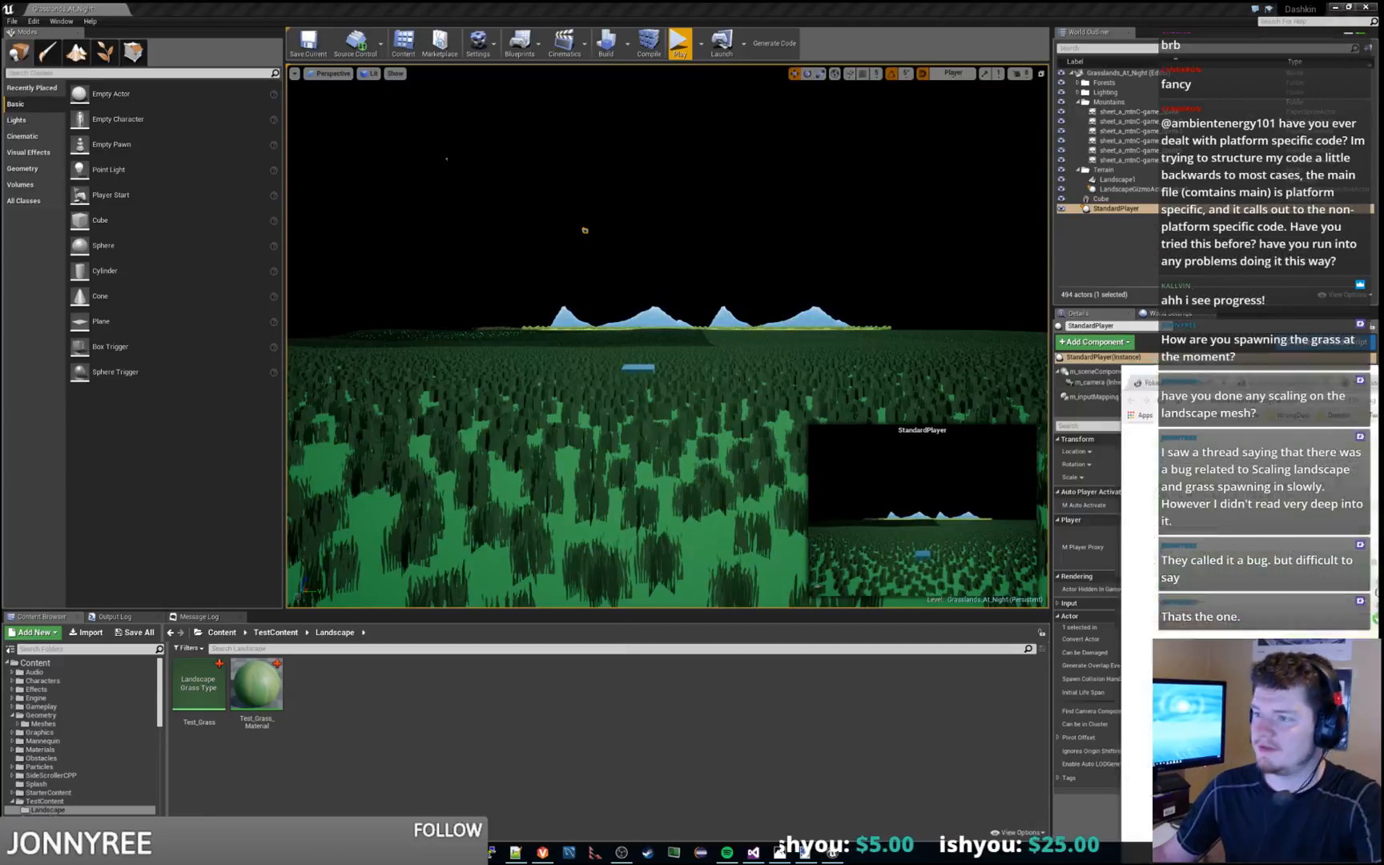
right_click_drag(866, 337, 862, 382)
key("s")
key("ctrl+s")
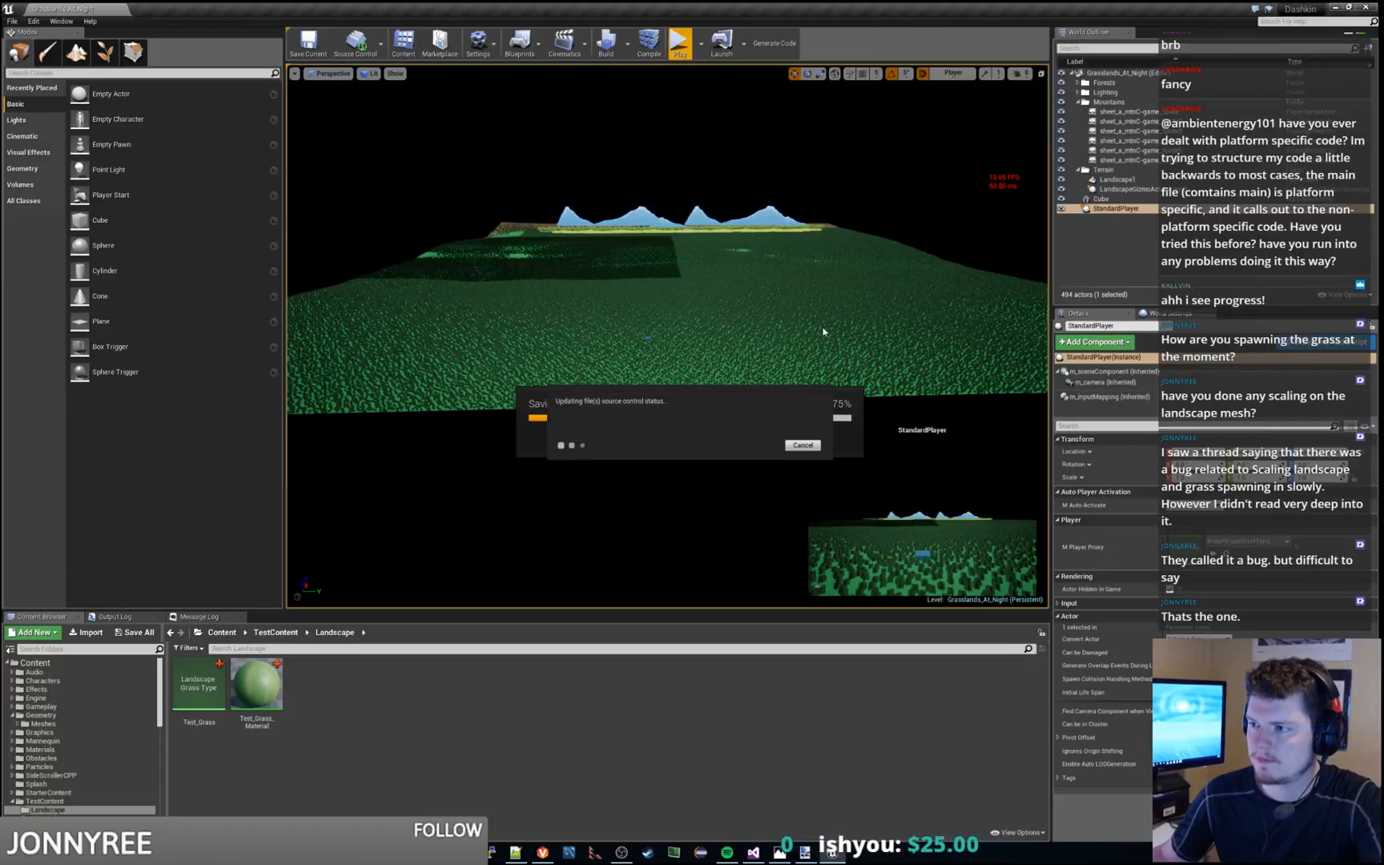
Set the X and Y scale of Landscape1 to 1 and focus the viewport on it
left_click(874, 285)
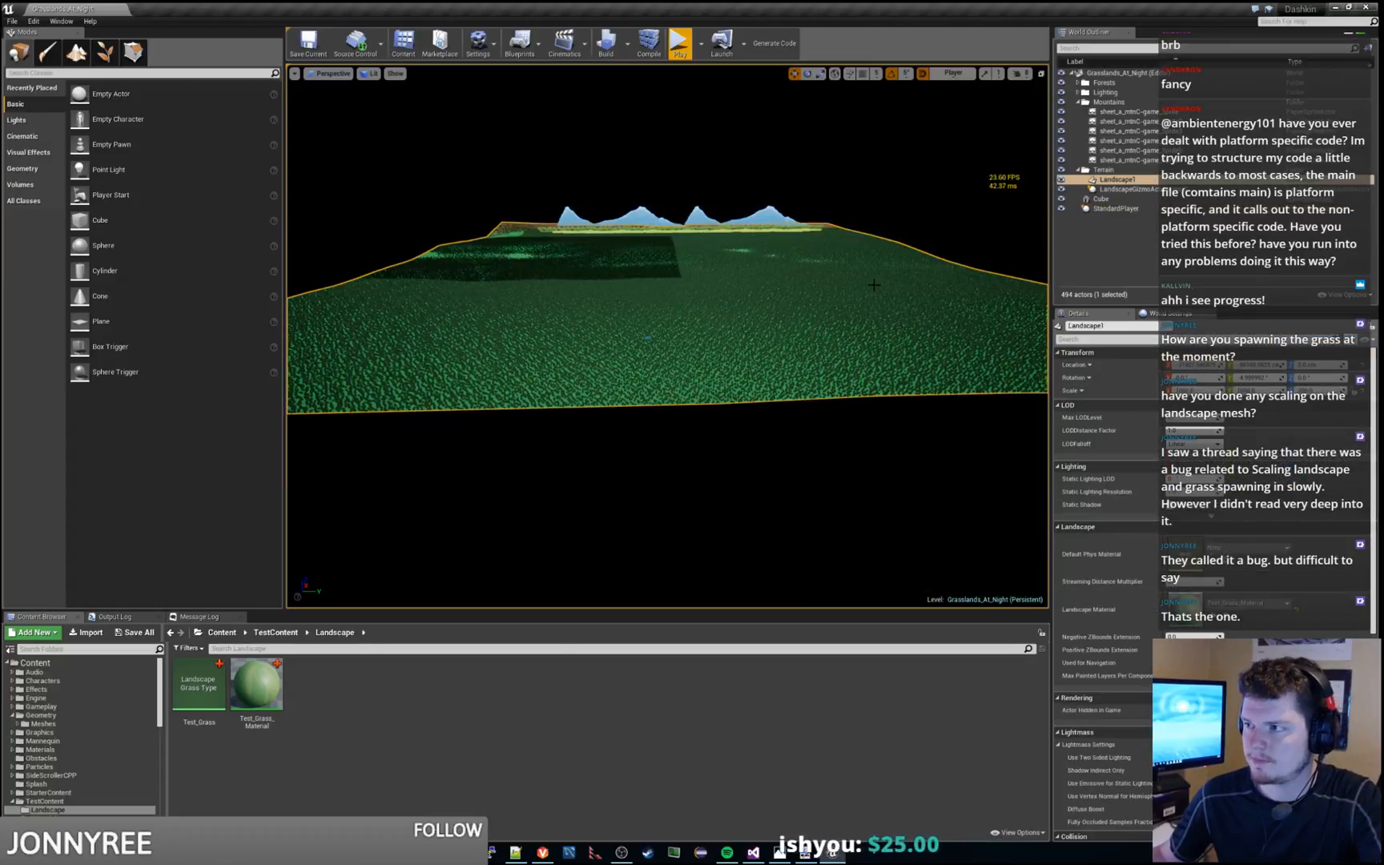
right_click_drag(775, 286, 733, 260)
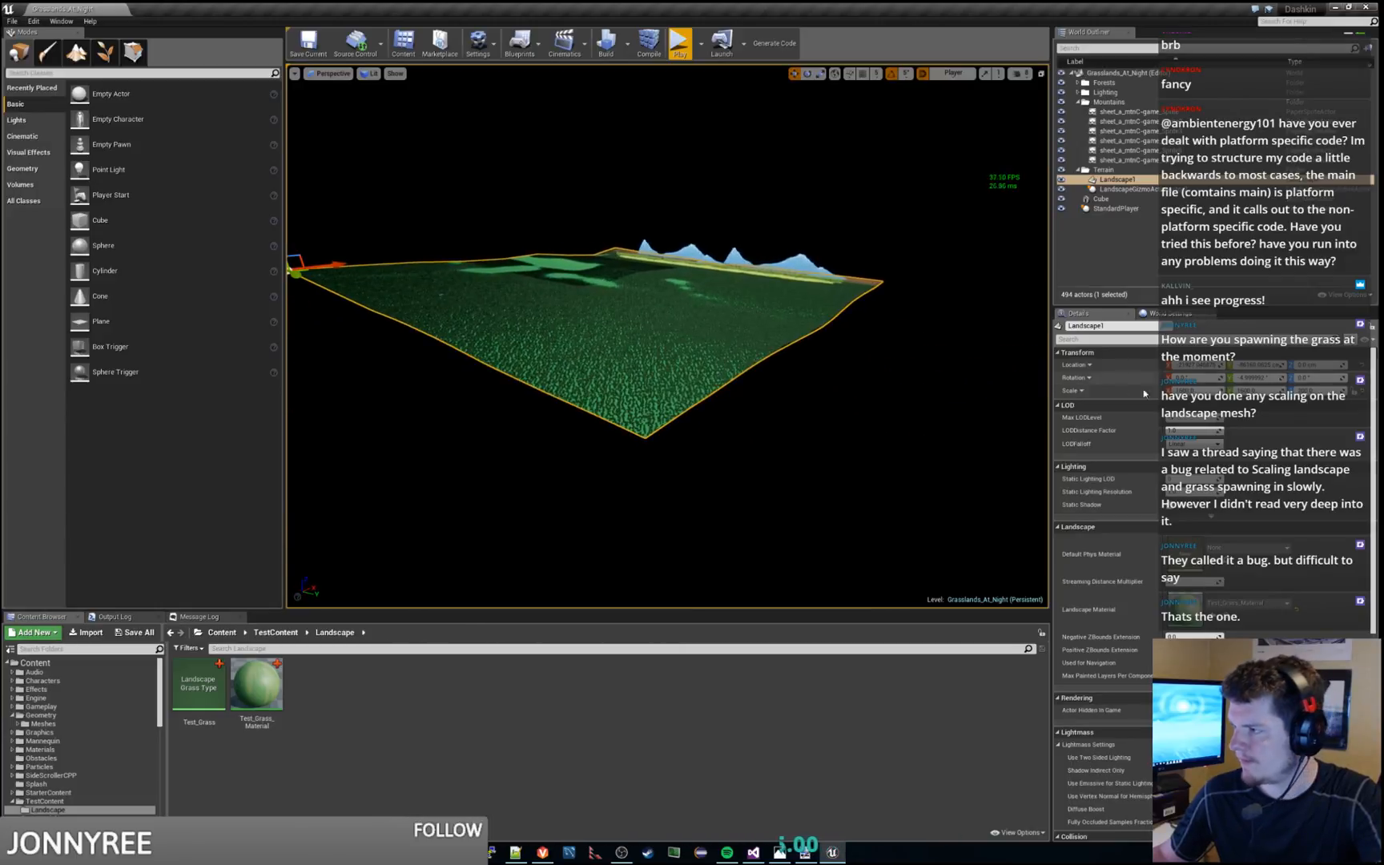
left_click(1204, 390)
type("1")
key("Tab")
type("1")
key("Tab")
type("1")
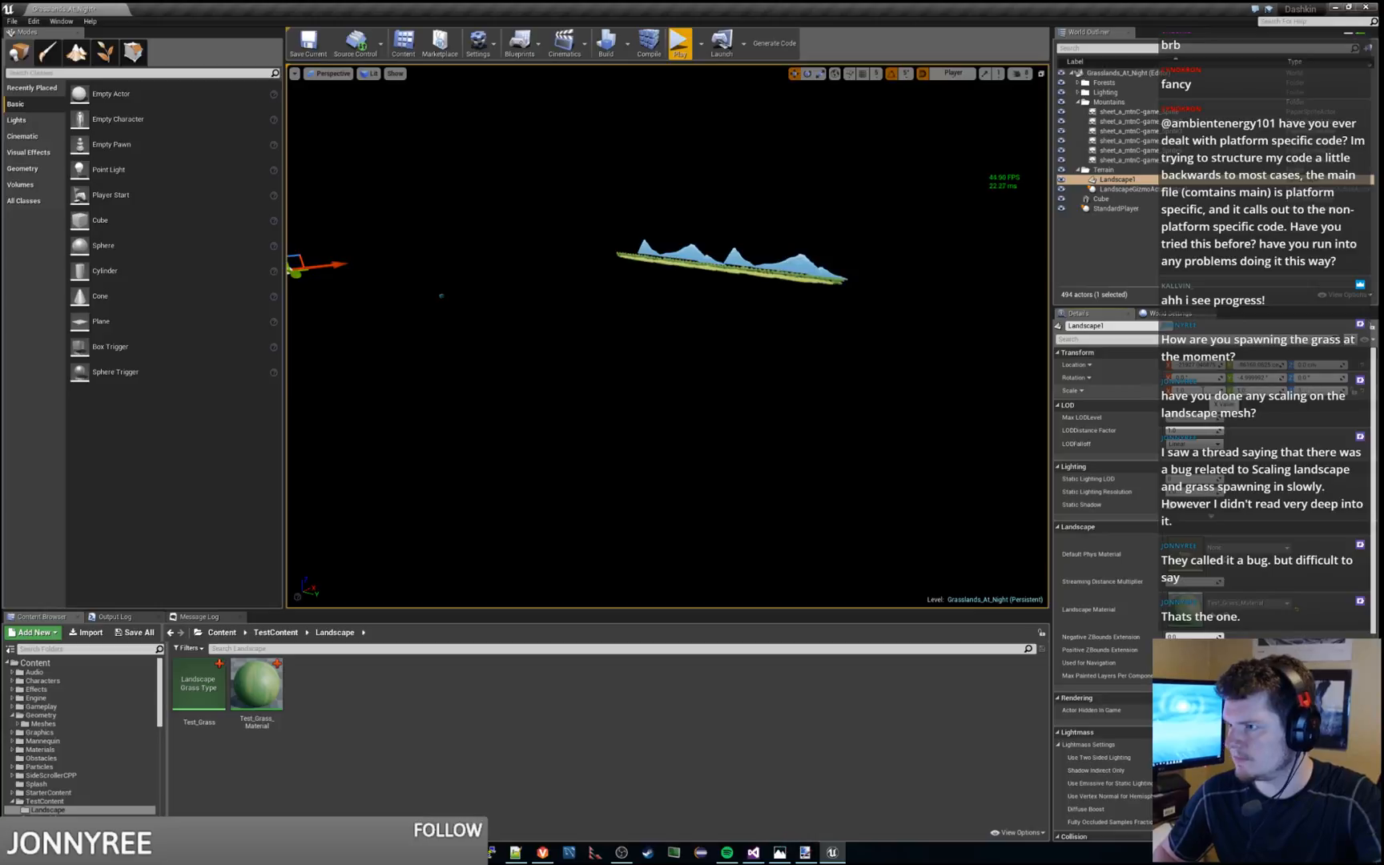
key("Return")
right_click_drag(454, 331, 381, 308)
key("f")
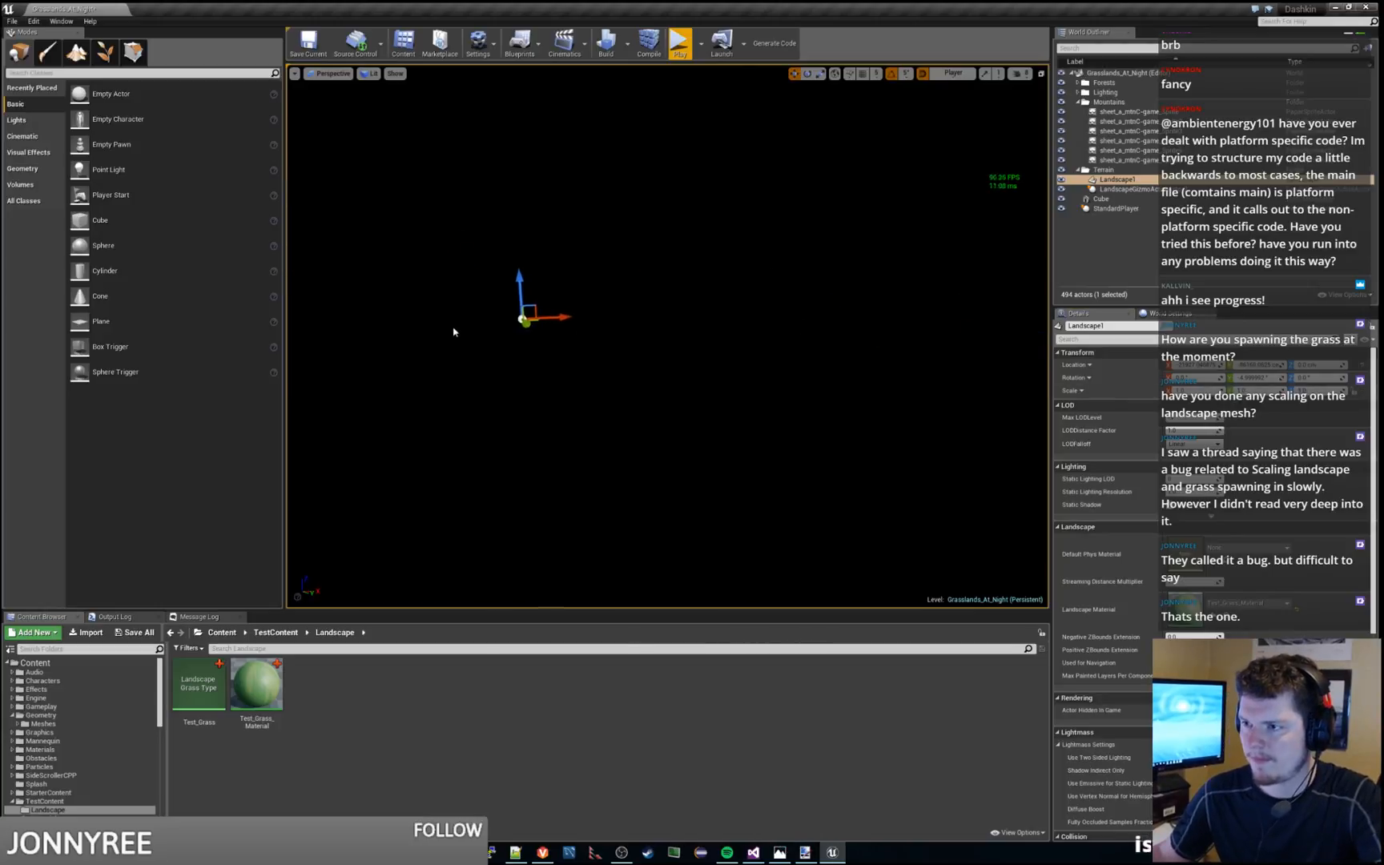
Focus the view on Landscape1 and inspect the scaled-down terrain from several angles
mouse_move(561, 375)
right_mouse_down()
mouse_move(608, 437)
mouse_move(589, 416)
mouse_move(613, 429)
mouse_move(648, 412)
mouse_move(556, 389)
mouse_move(565, 374)
right_mouse_up()
key("f")
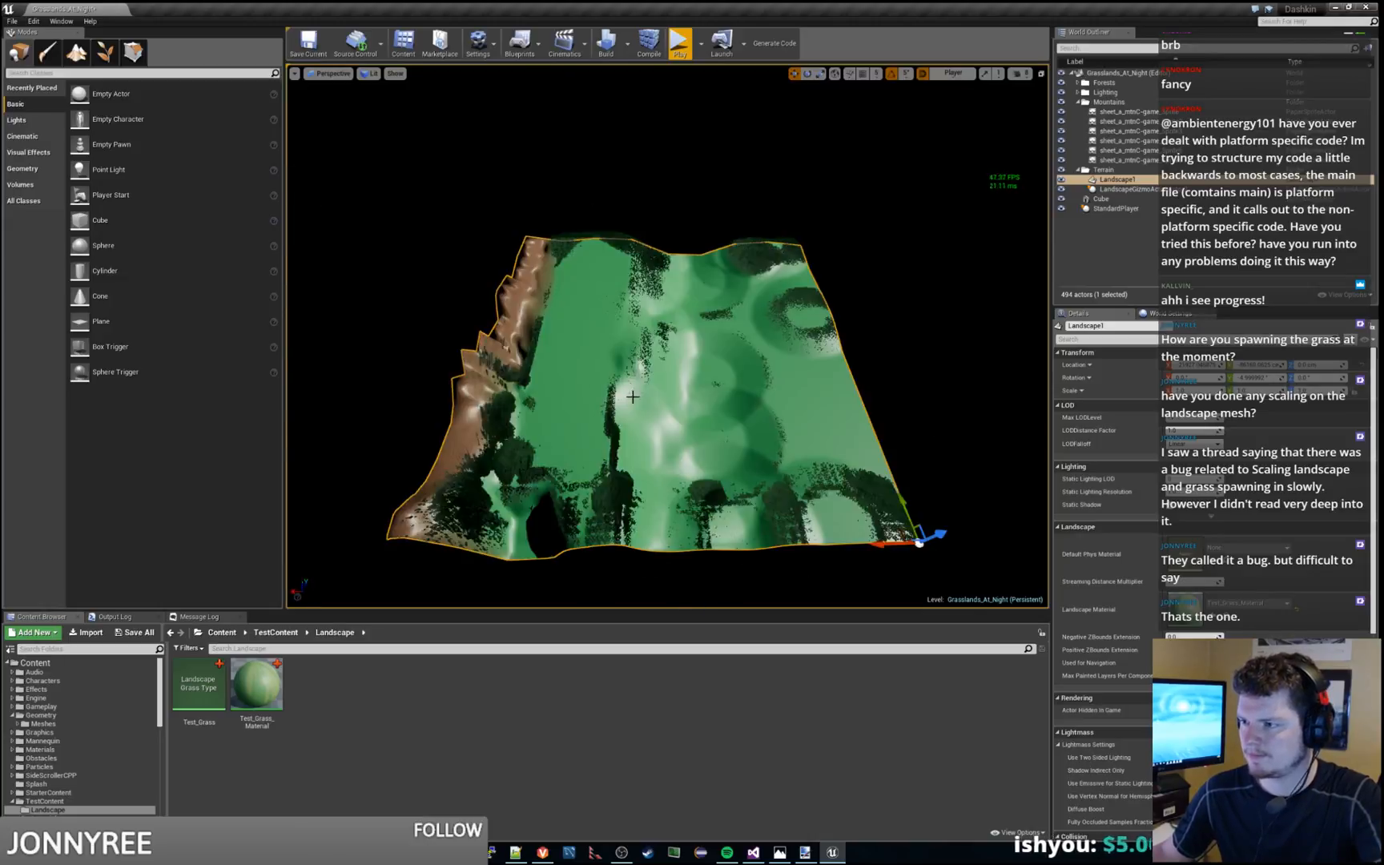
right_click_drag(853, 384, 809, 372)
key("f")
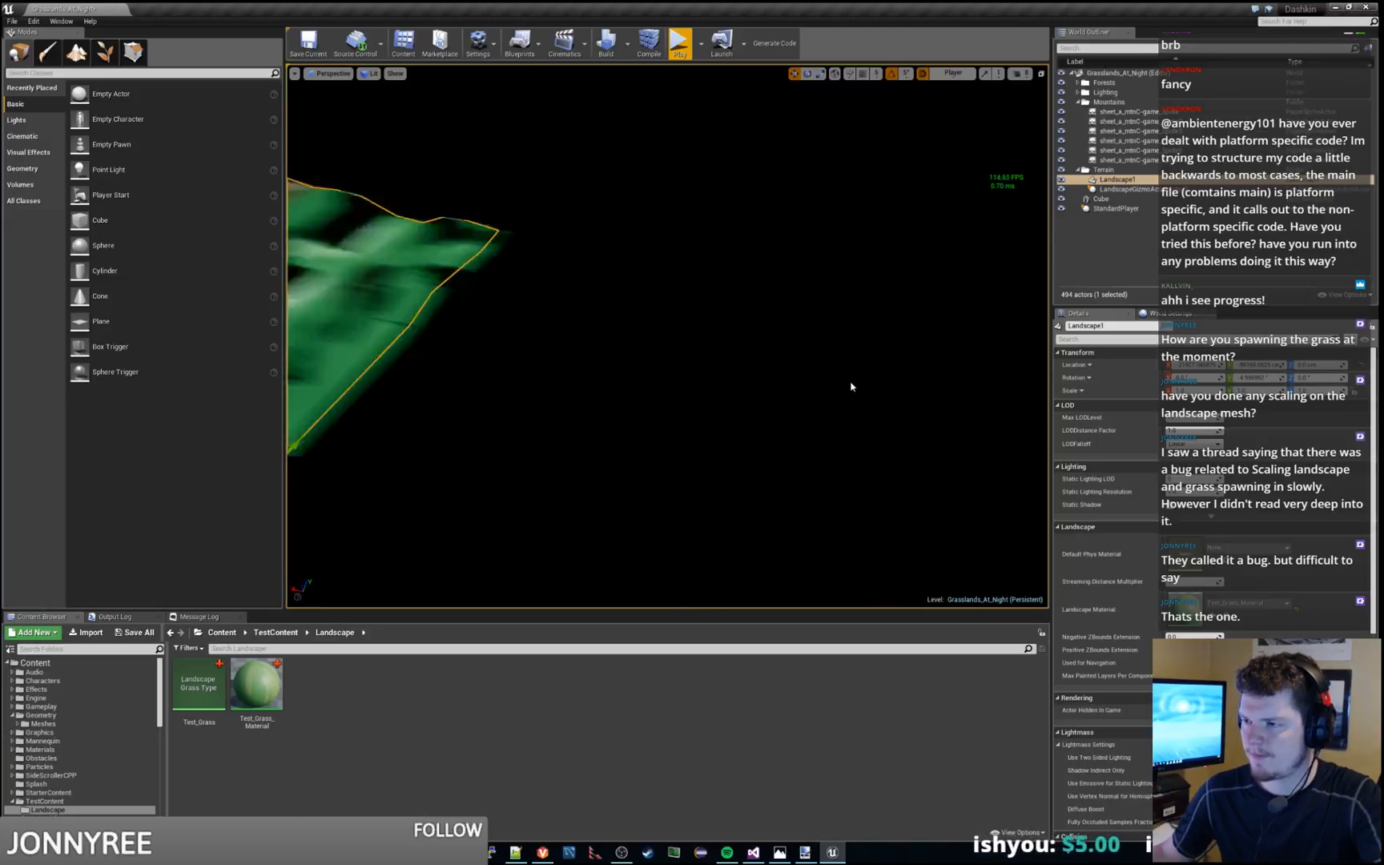
mouse_move(854, 385)
right_mouse_down()
mouse_move(821, 385)
mouse_move(853, 385)
right_mouse_up()
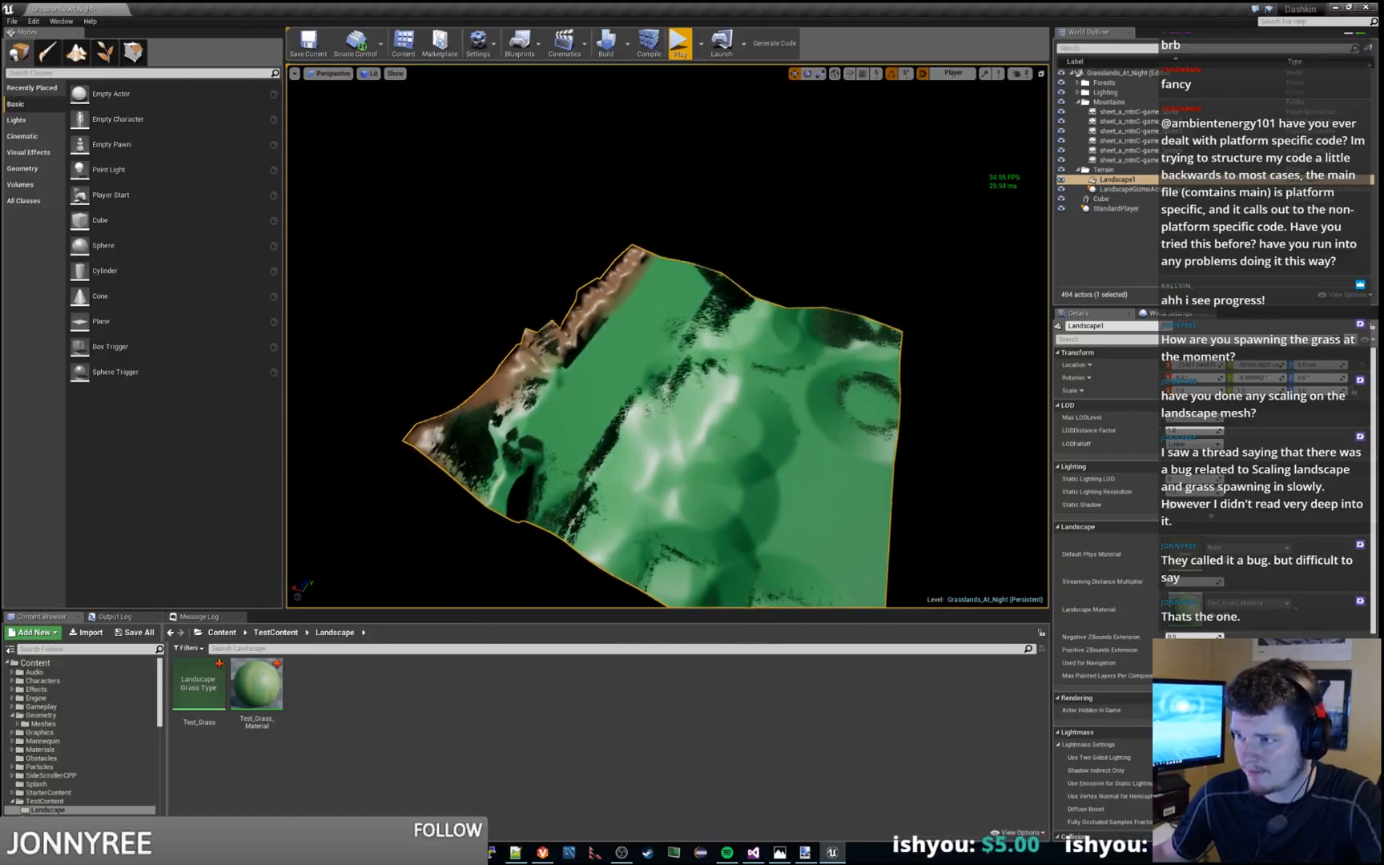
key("f")
key("f")
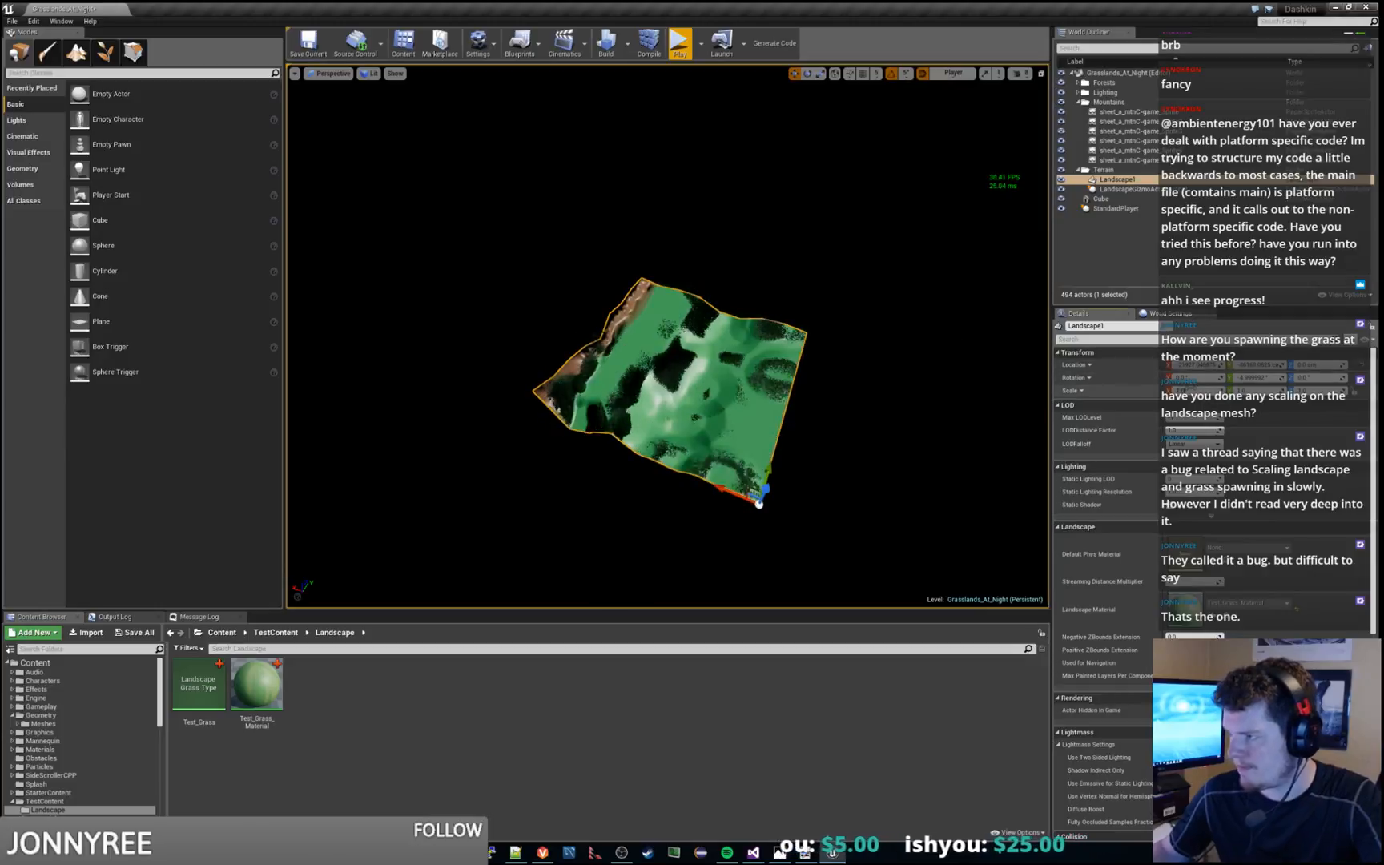
Set the X scale of Landscape1 to 100 and bring the whole terrain into view
left_click(1189, 388)
type("100")
key("Return")
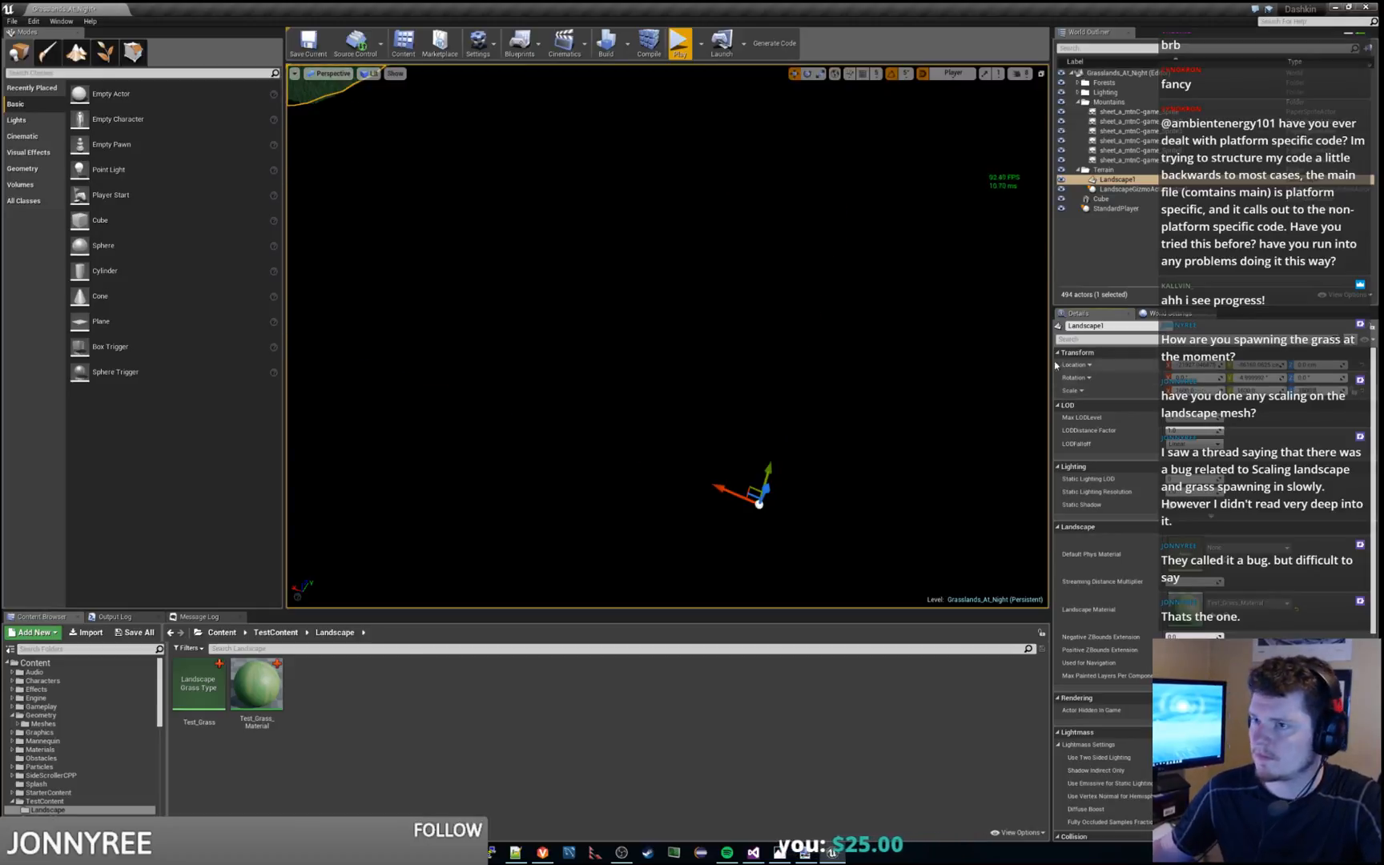
right_click_drag(667, 337, 741, 349)
key("w")
key("s")
key("w")
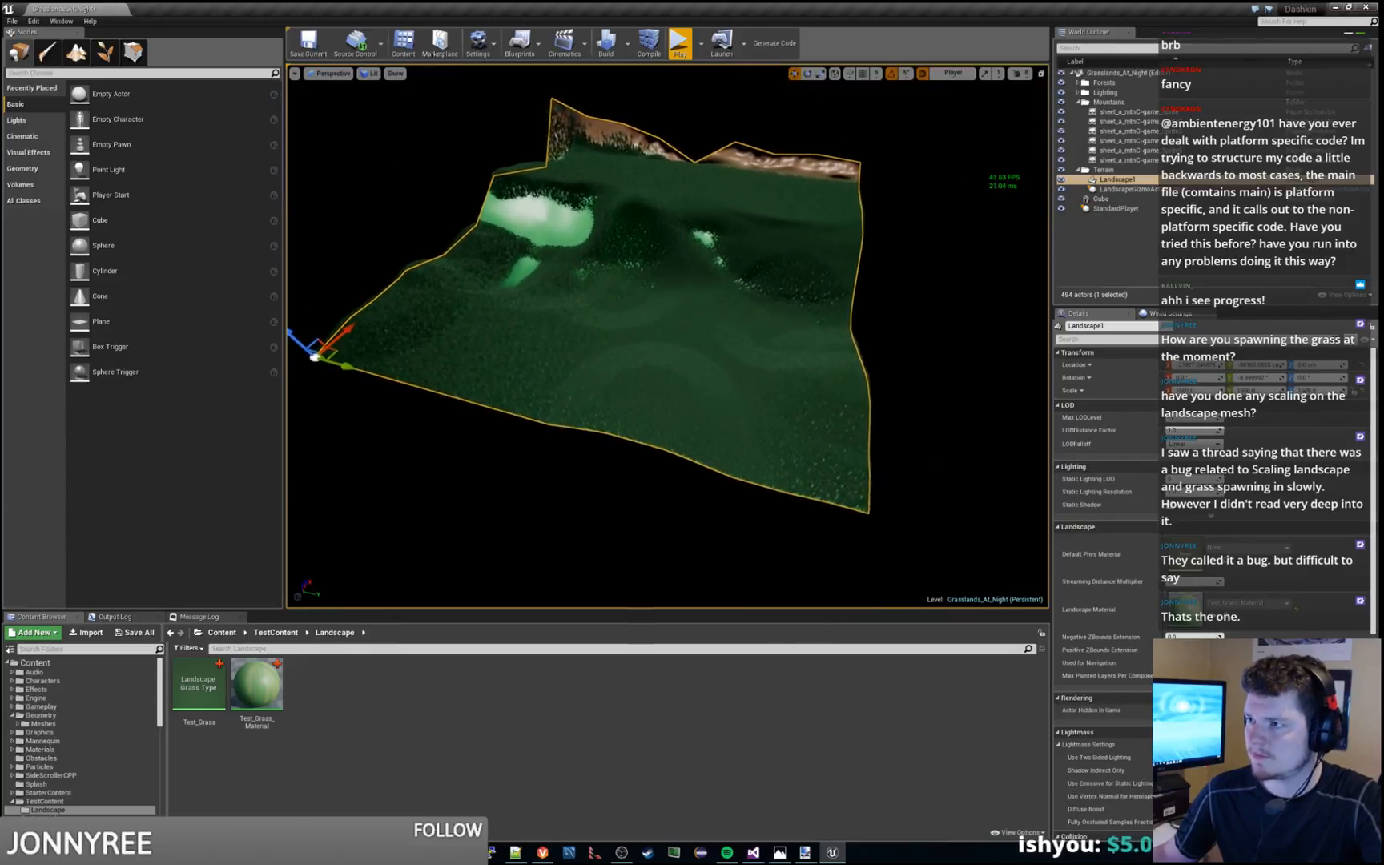
Set the Z scale of Landscape1 to 200 and inspect the grass close to the ground
left_click(1321, 391)
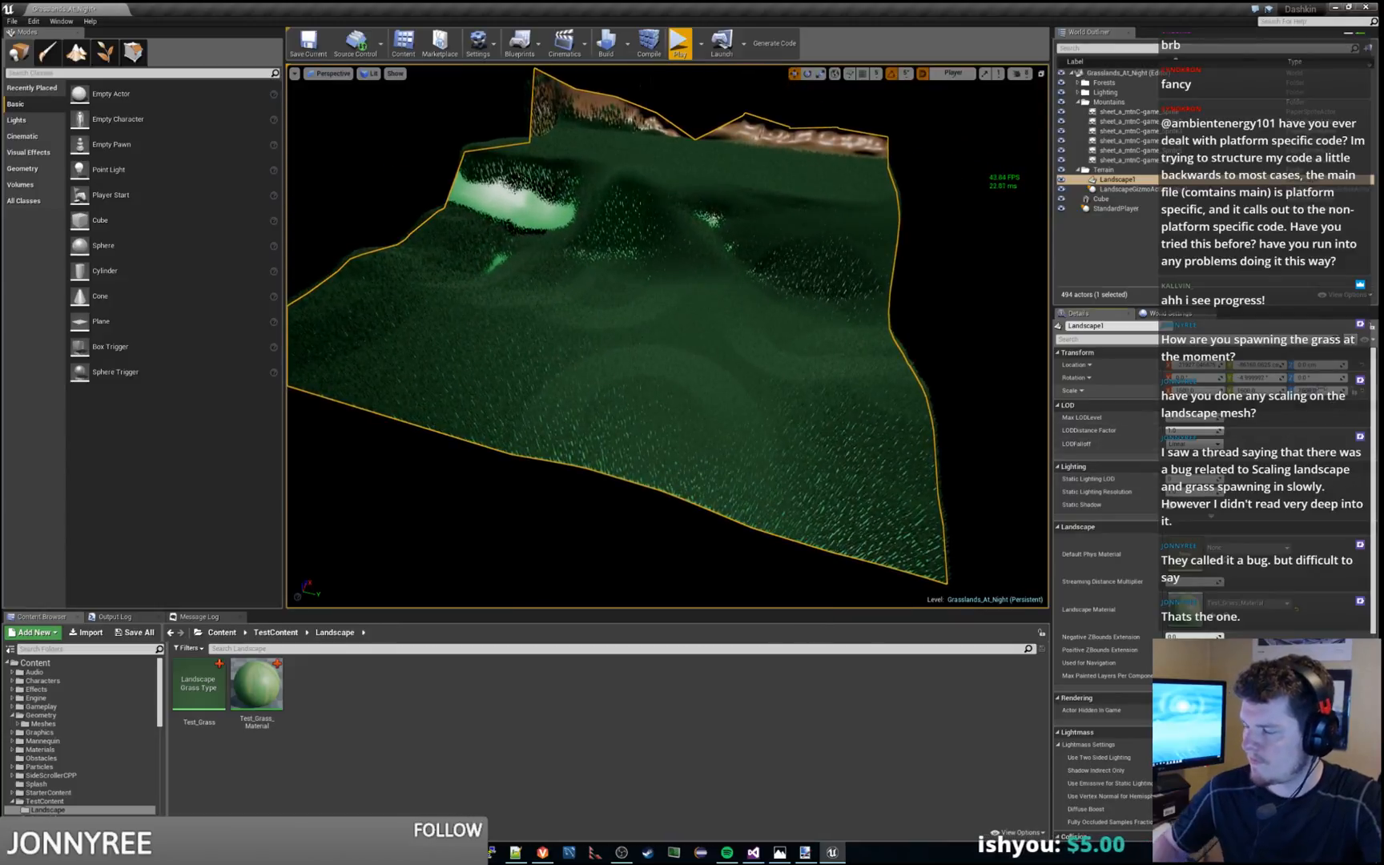
type("200")
key("Return")
right_click(649, 494)
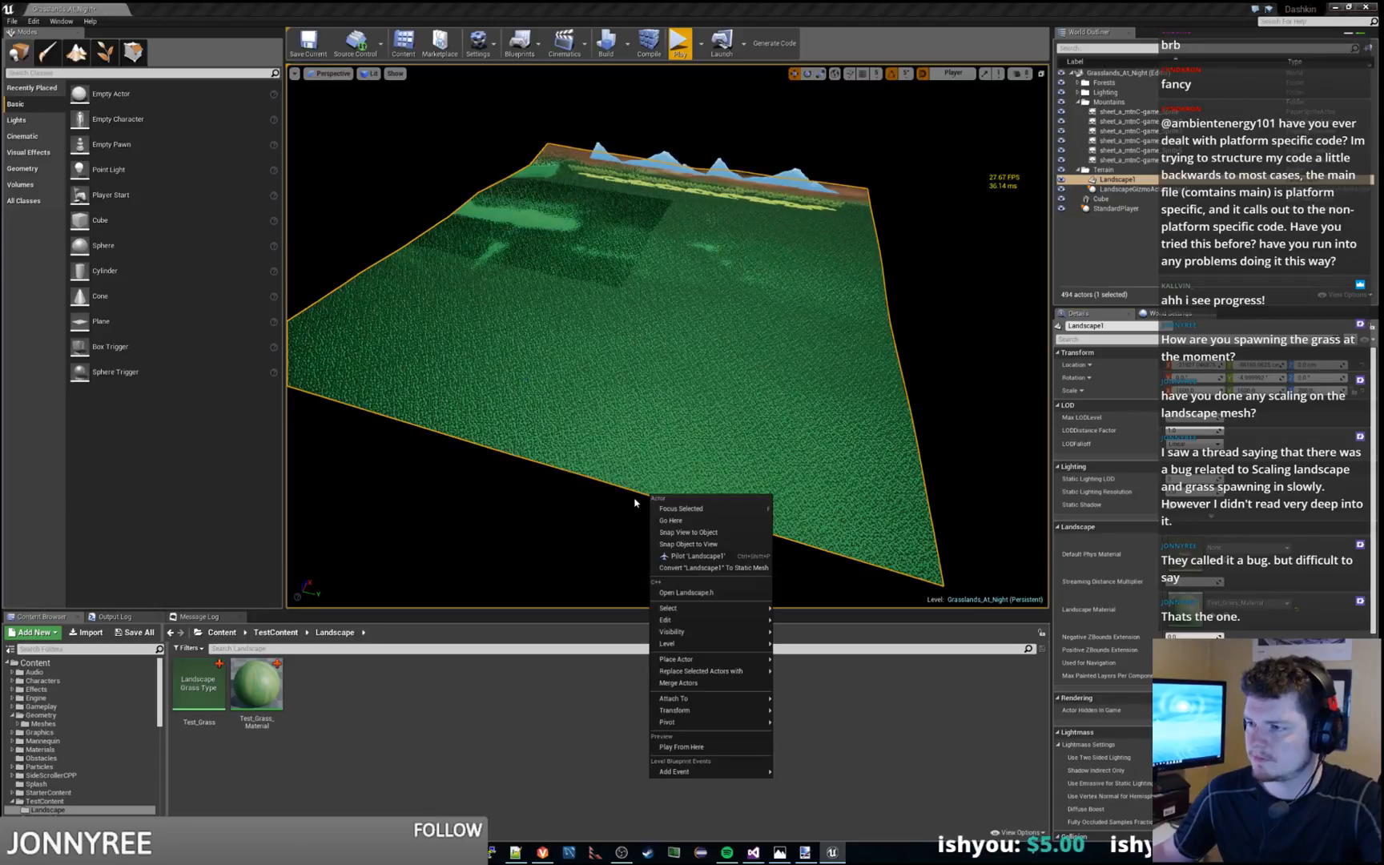
left_click(637, 501)
key("w")
right_click_drag(638, 502, 599, 215)
key("w")
key("w")
key("w")
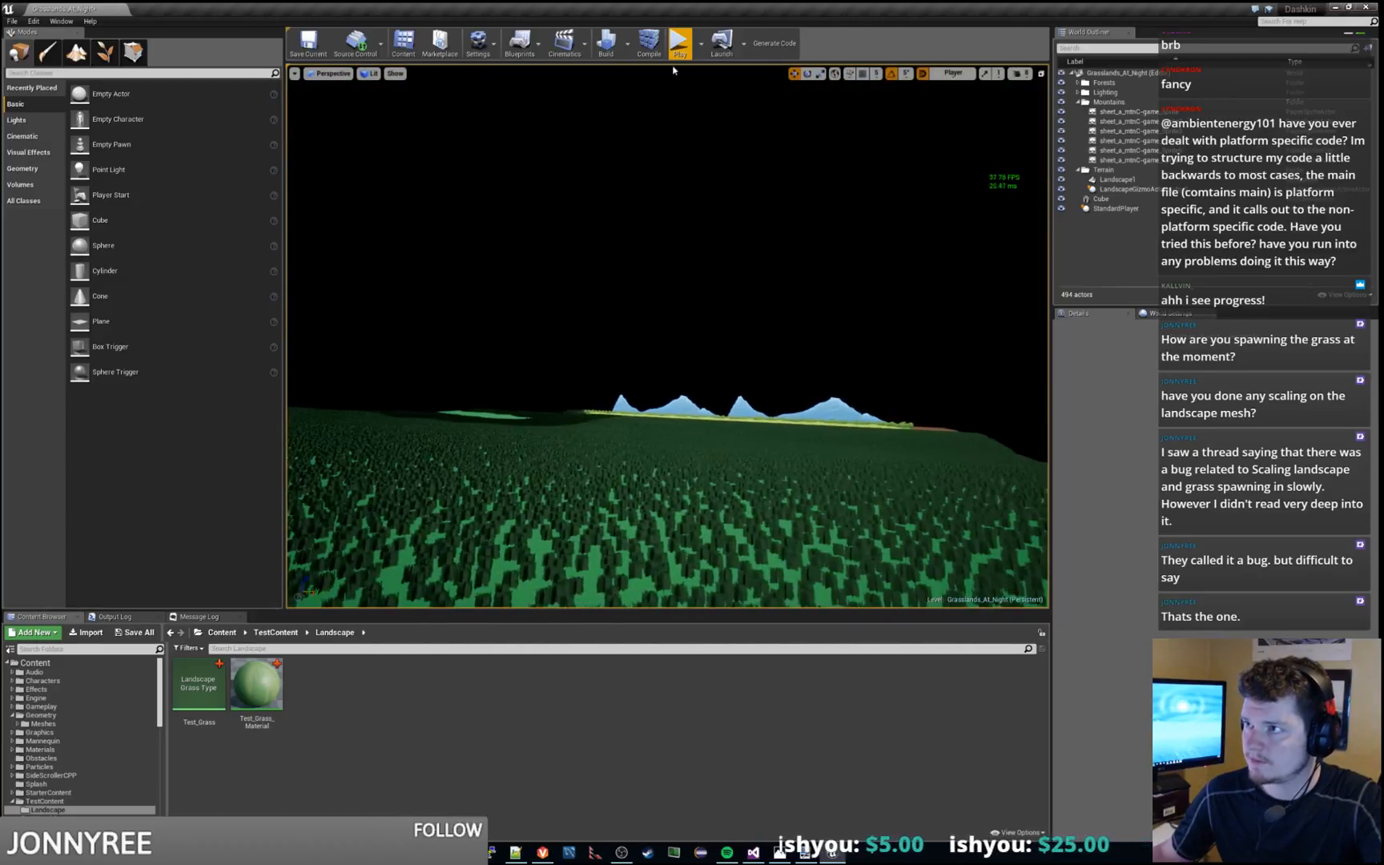
Play-test the level twice in the viewport to check how quickly the grass loads, stopping each run
left_click(679, 44)
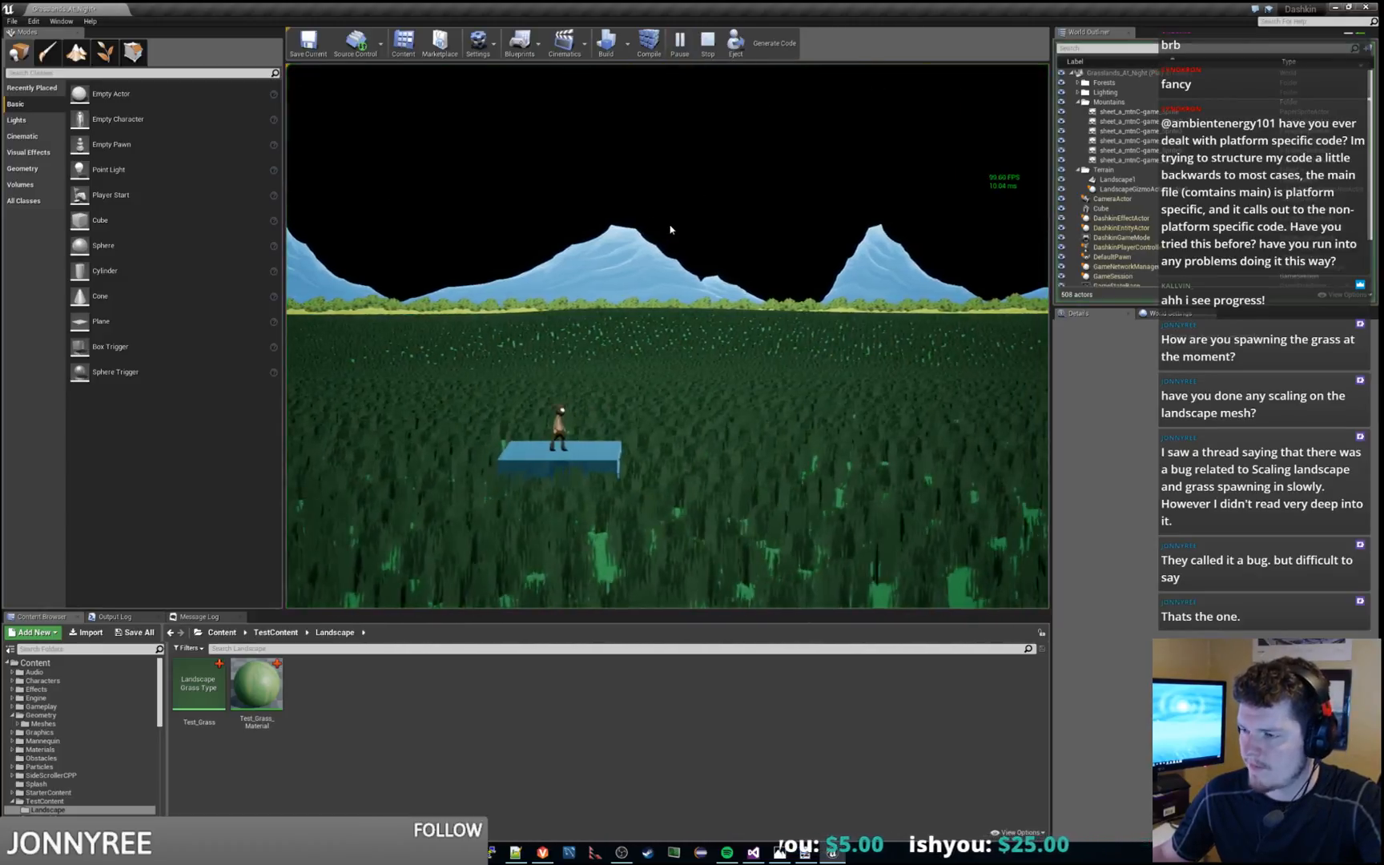
key("Escape")
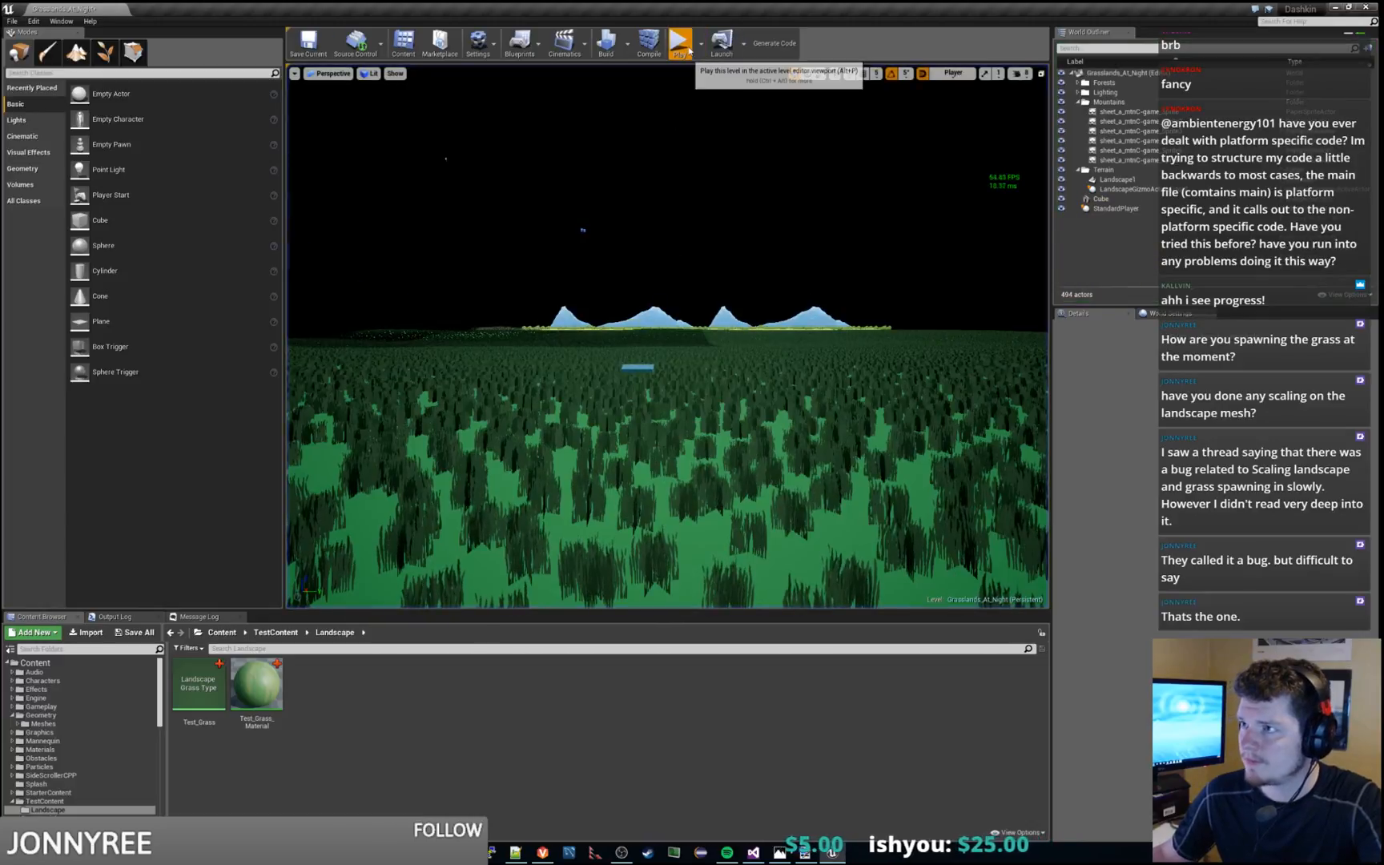
left_click(687, 50)
key("Escape")
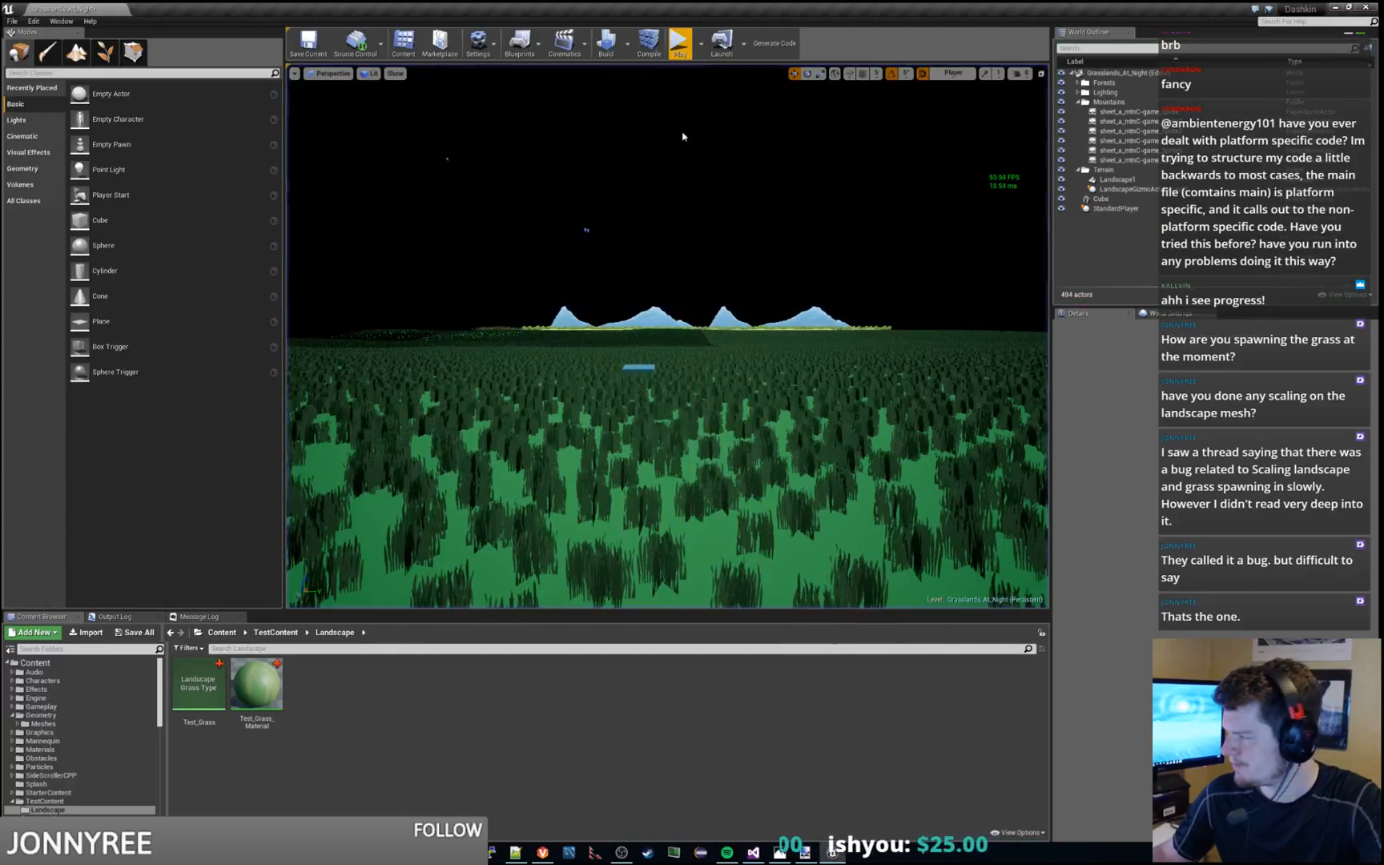
right_click_drag(684, 136, 683, 136)
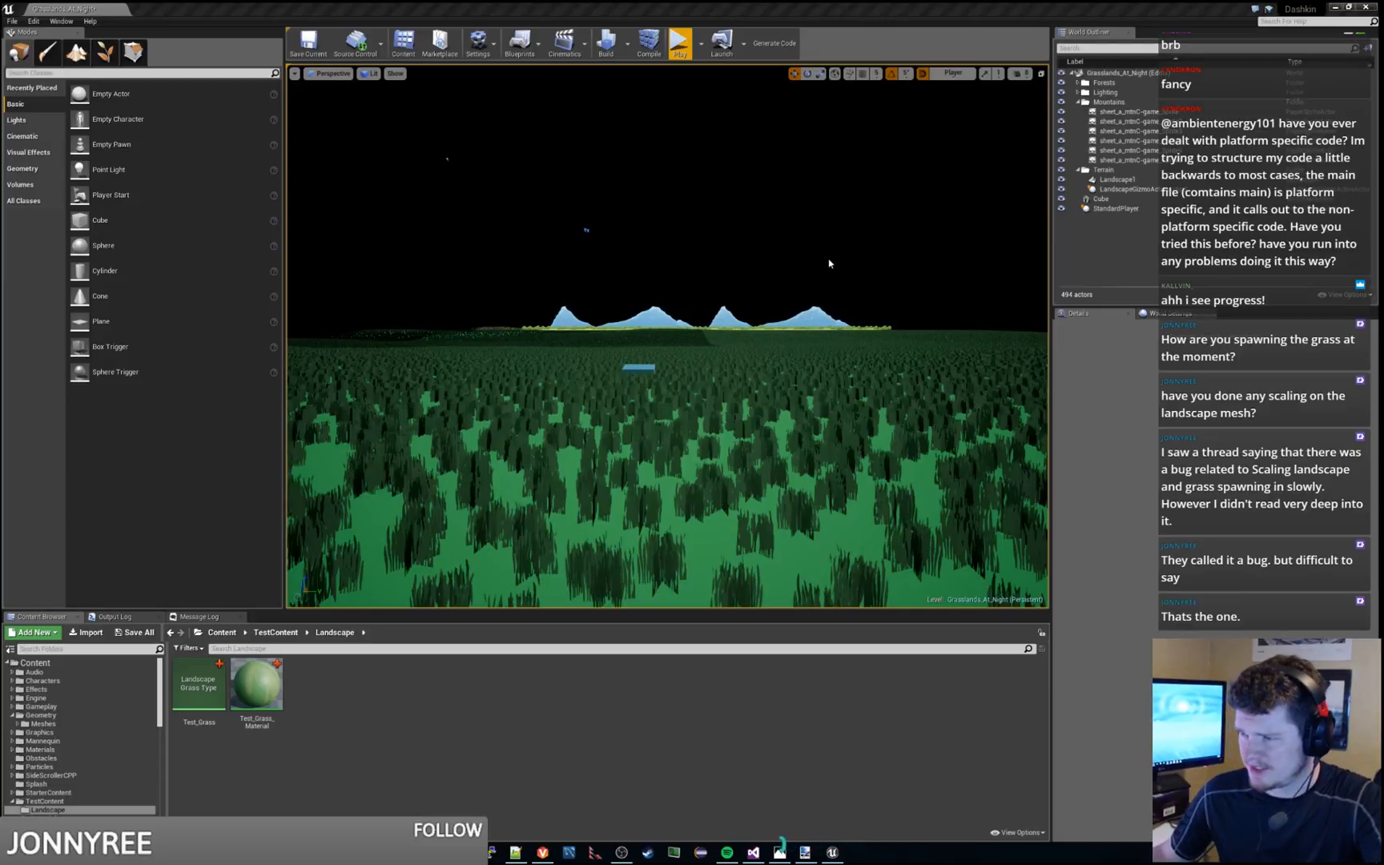
Select Landscape1 and examine its Lighting and Landscape settings for anything affecting grass loading
key("s")
right_click_drag(830, 264, 832, 279)
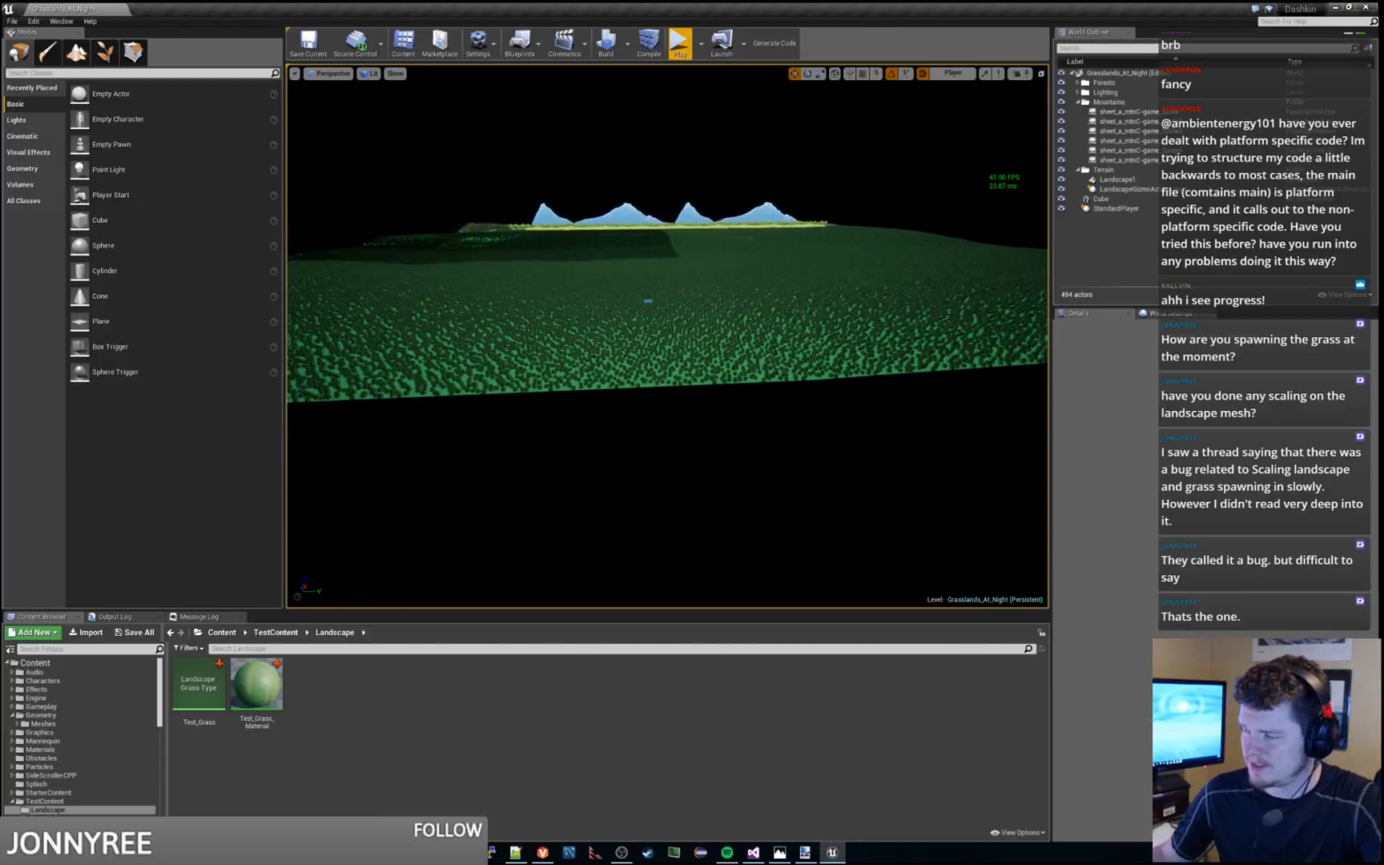
left_click(832, 279)
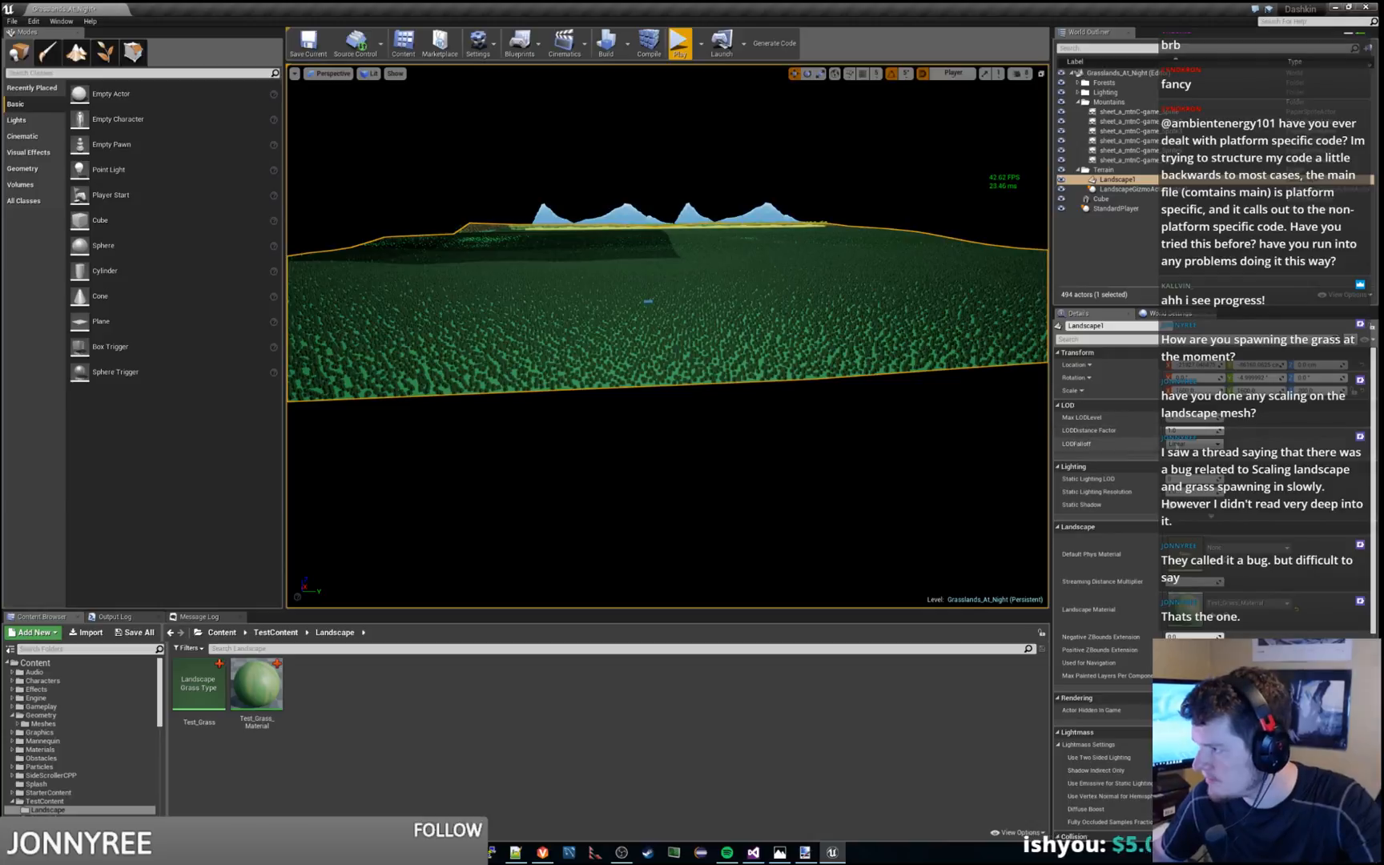
left_click(1214, 463)
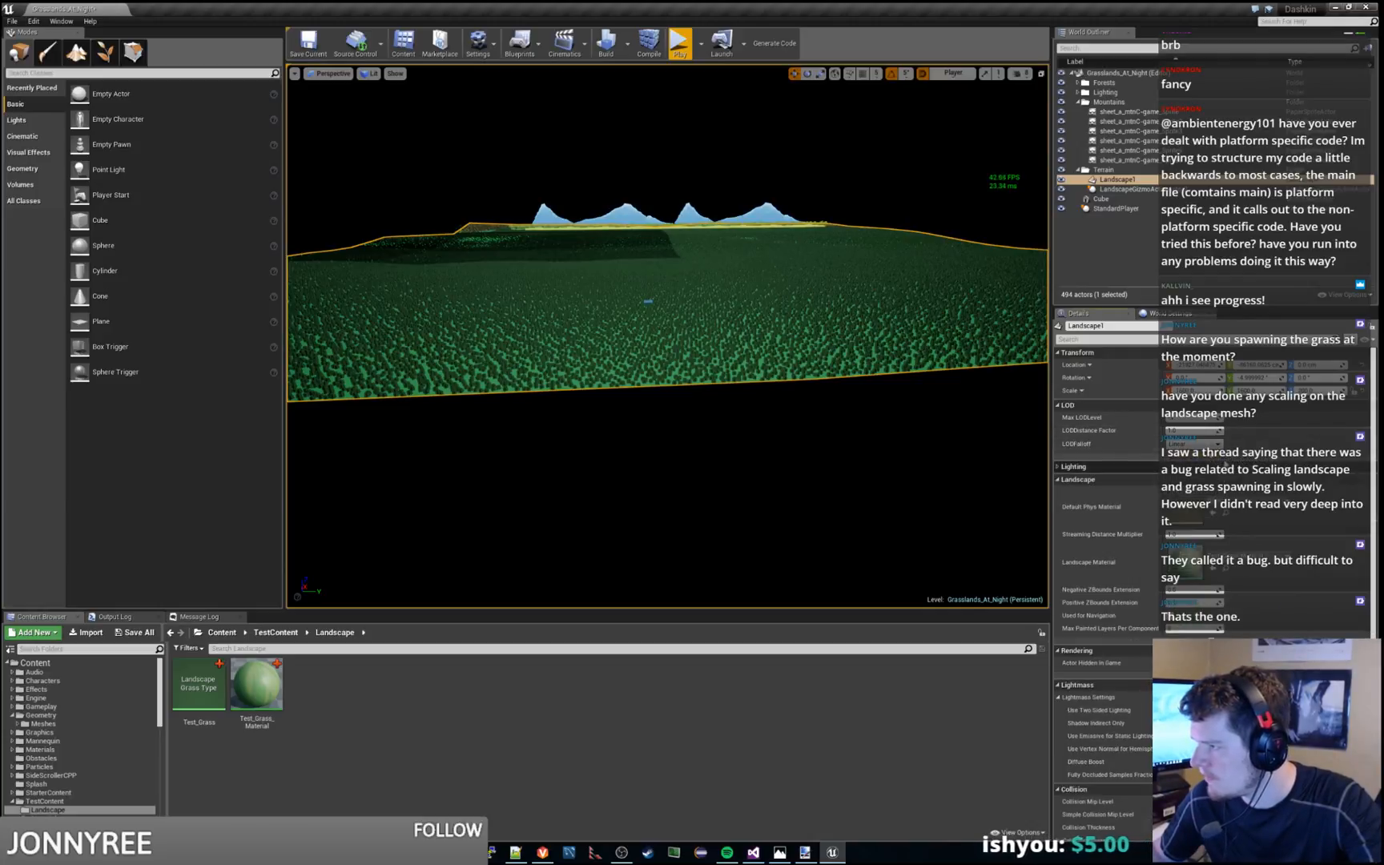
left_click(1213, 455)
left_click(1217, 474)
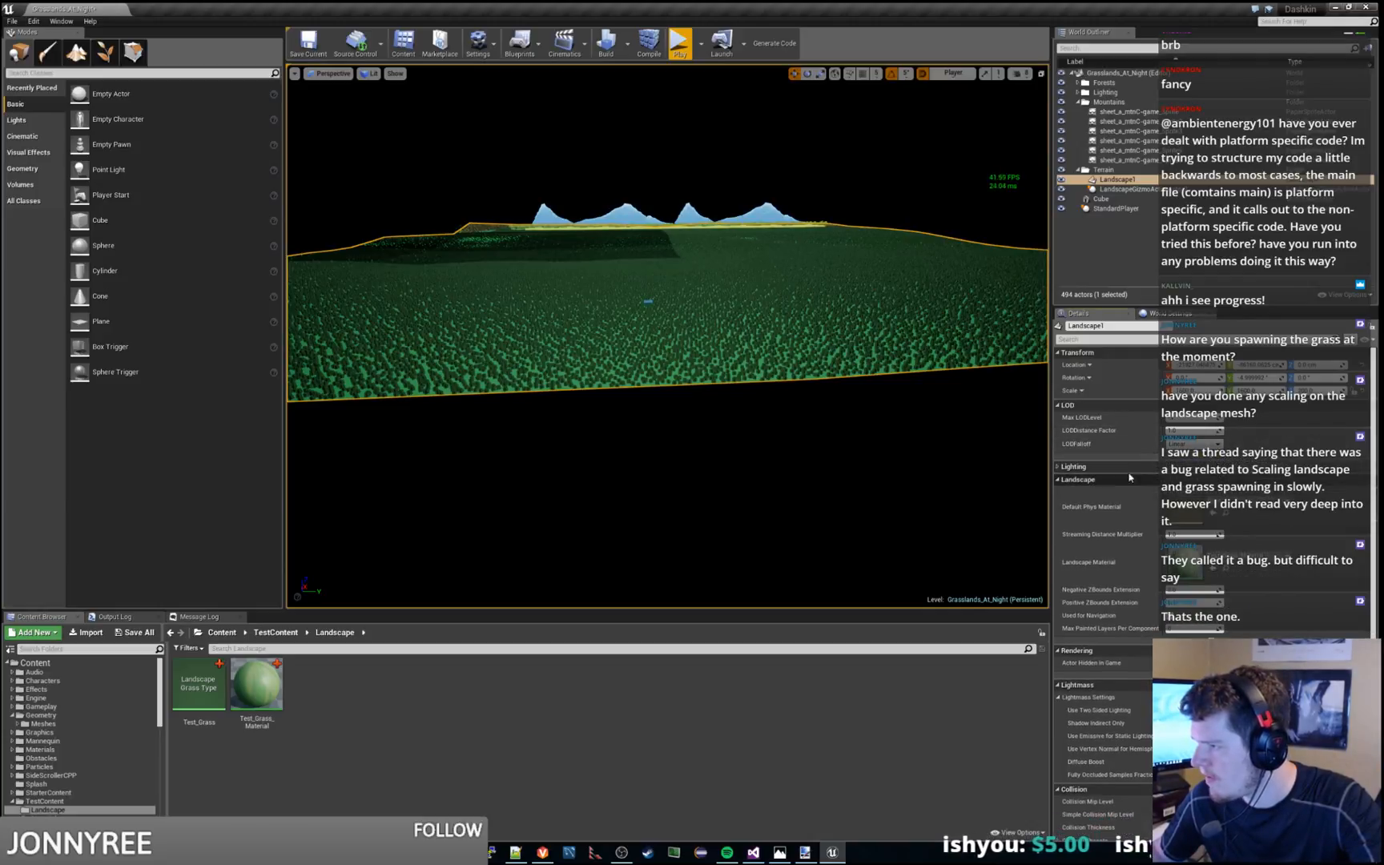
left_click(1058, 468)
scroll(1106, 471, "down", 3)
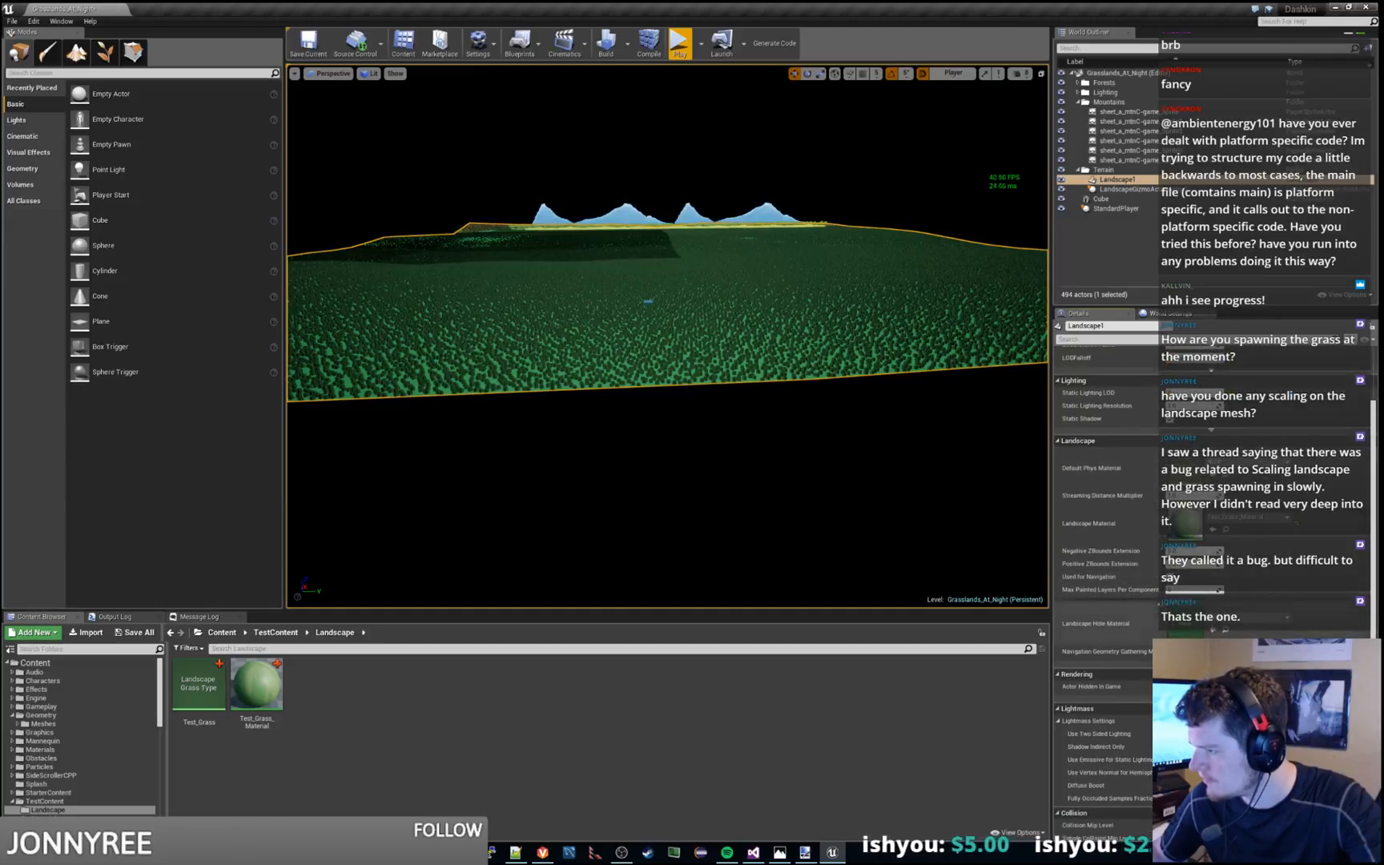
left_click(1133, 600)
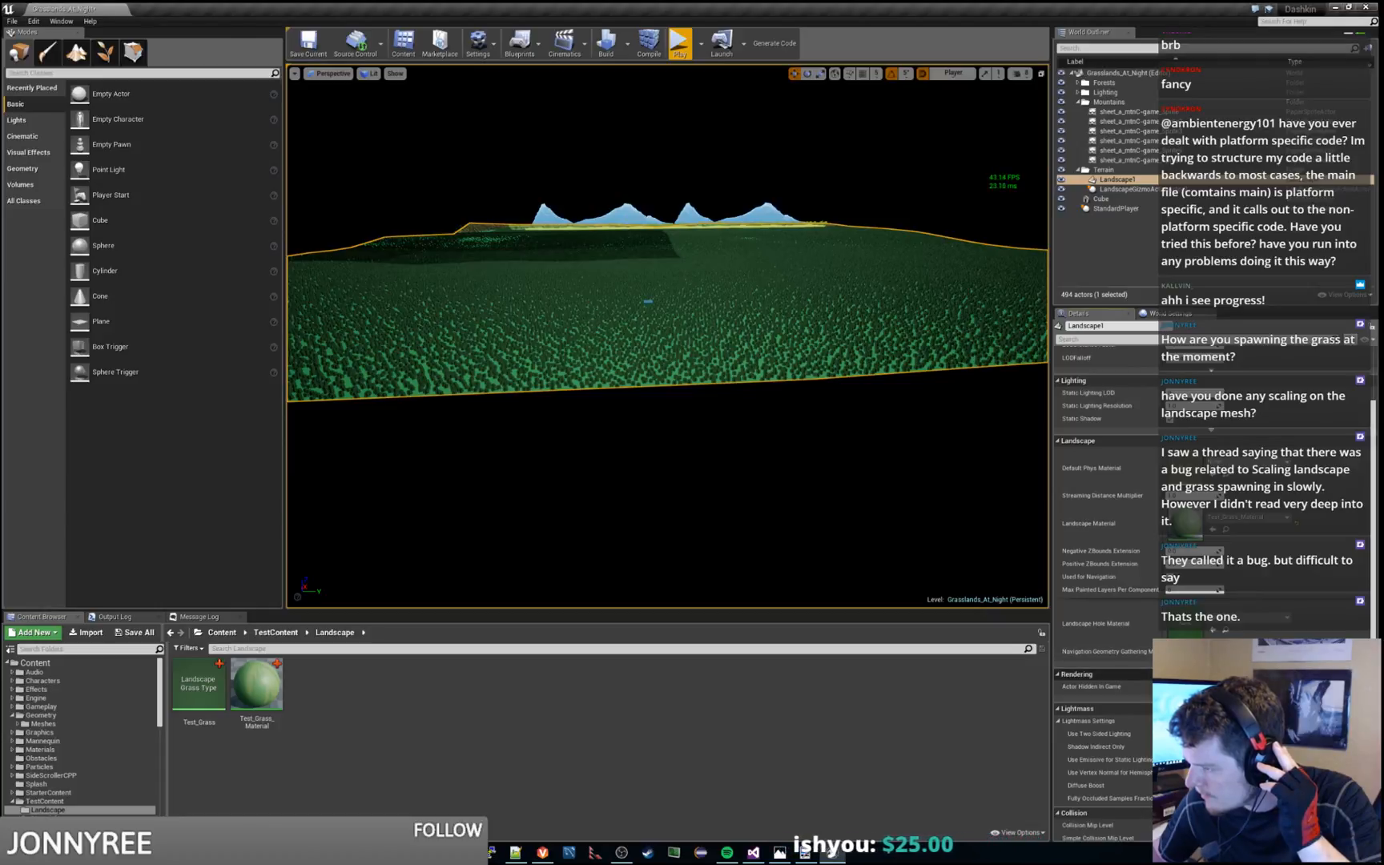
Run and stop the level two more times, watching how the distant grass loads around the player
left_click(677, 44)
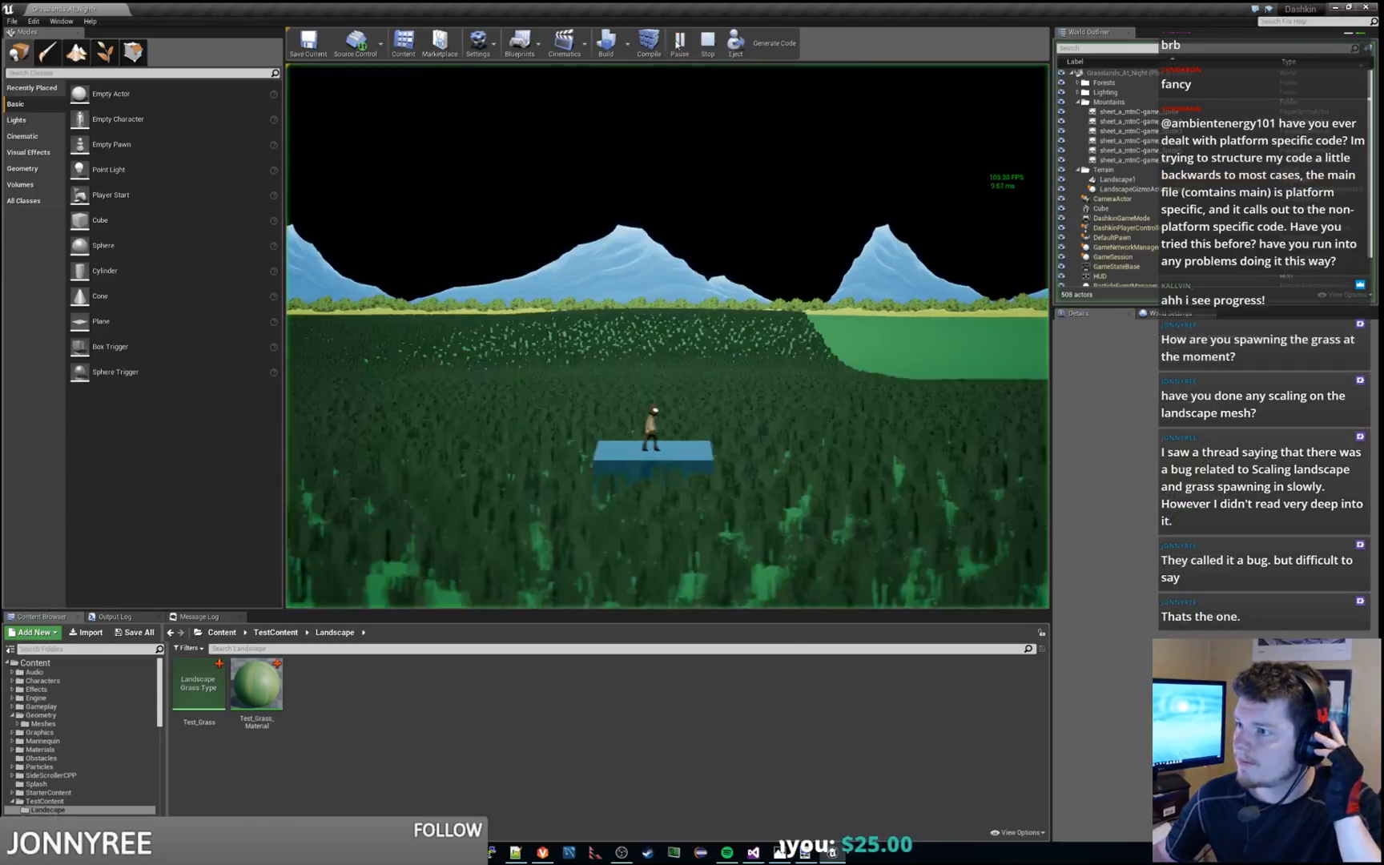
key("Escape")
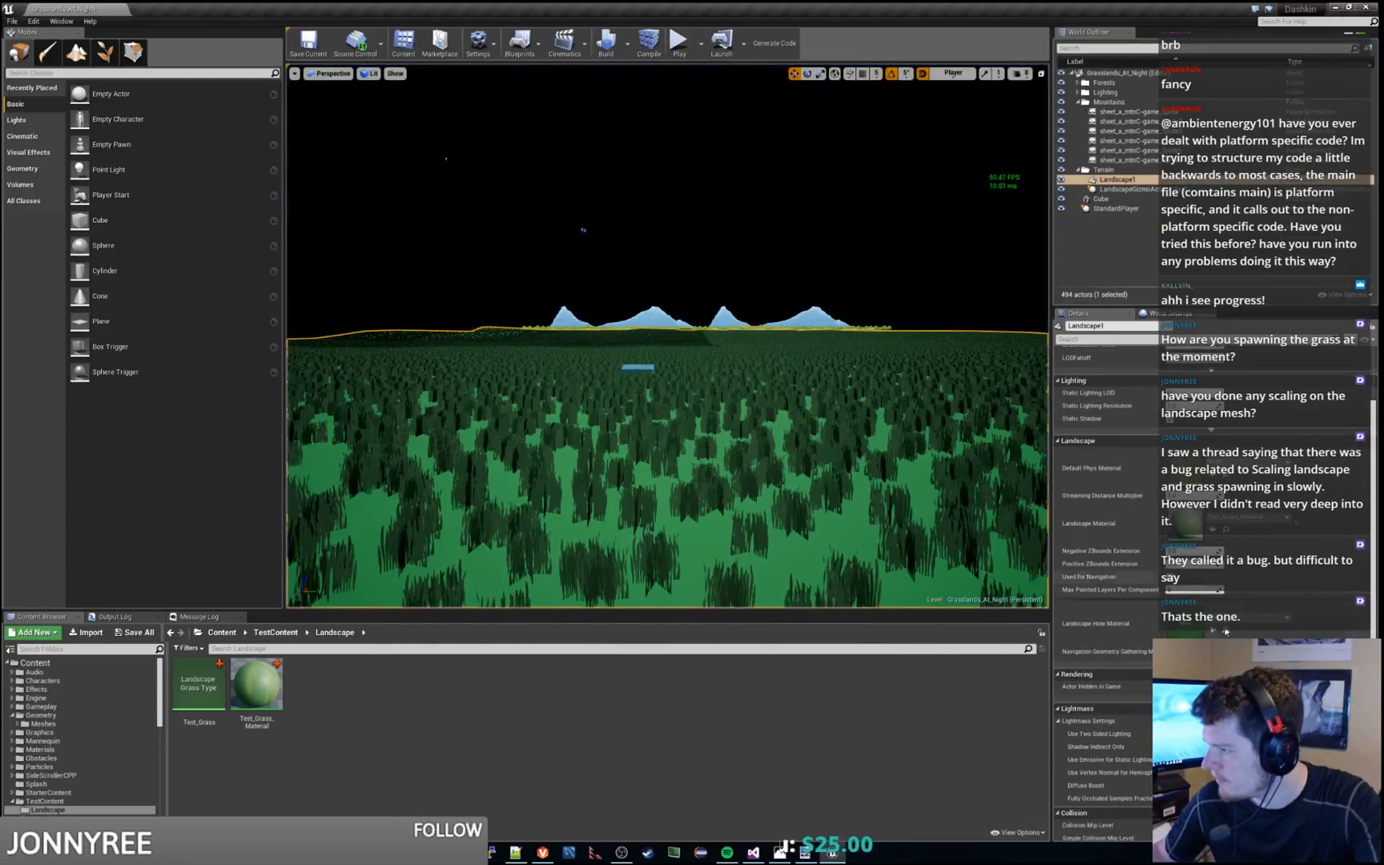
scroll(1214, 601, "down", 5)
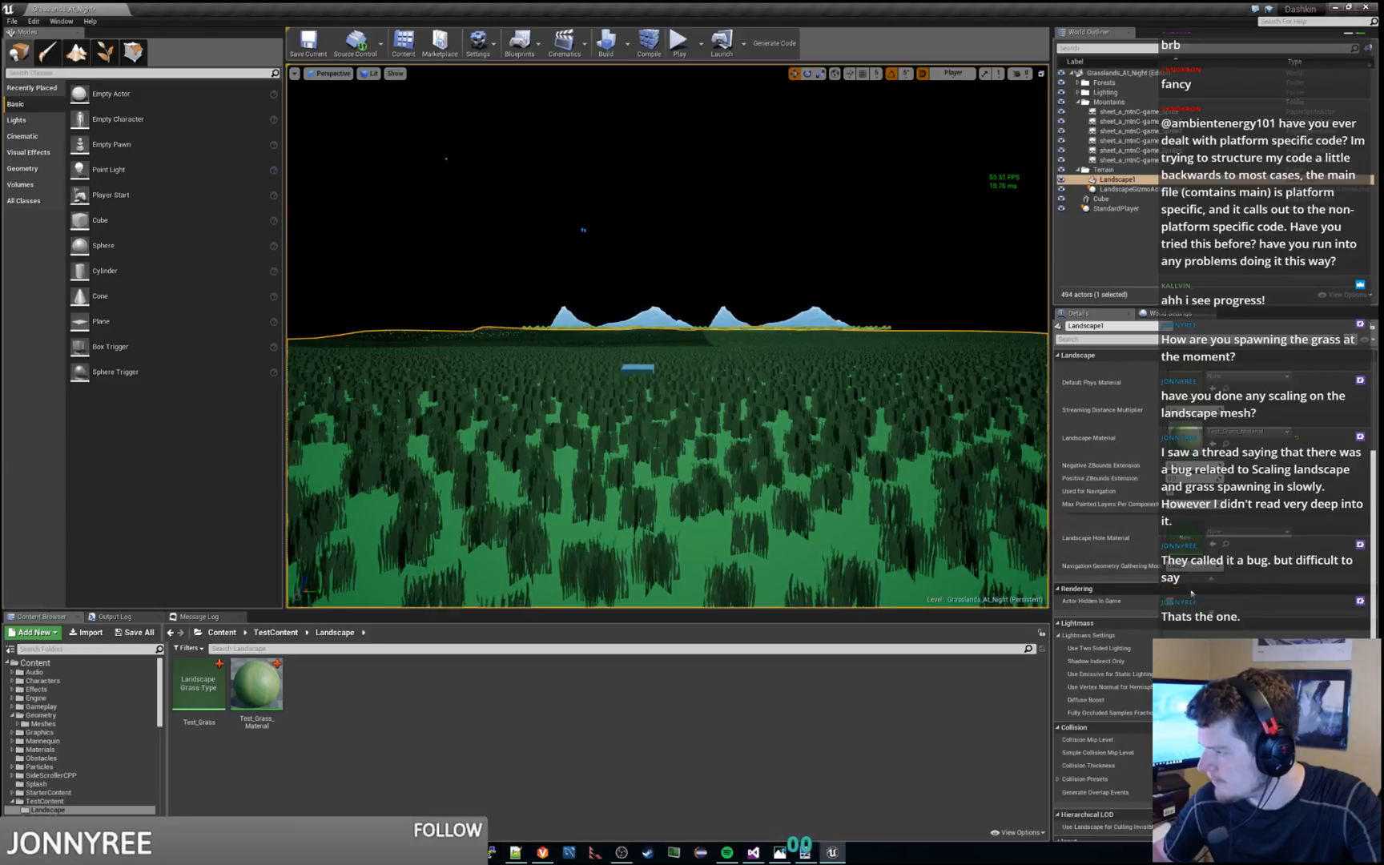
left_click(680, 45)
key("Escape")
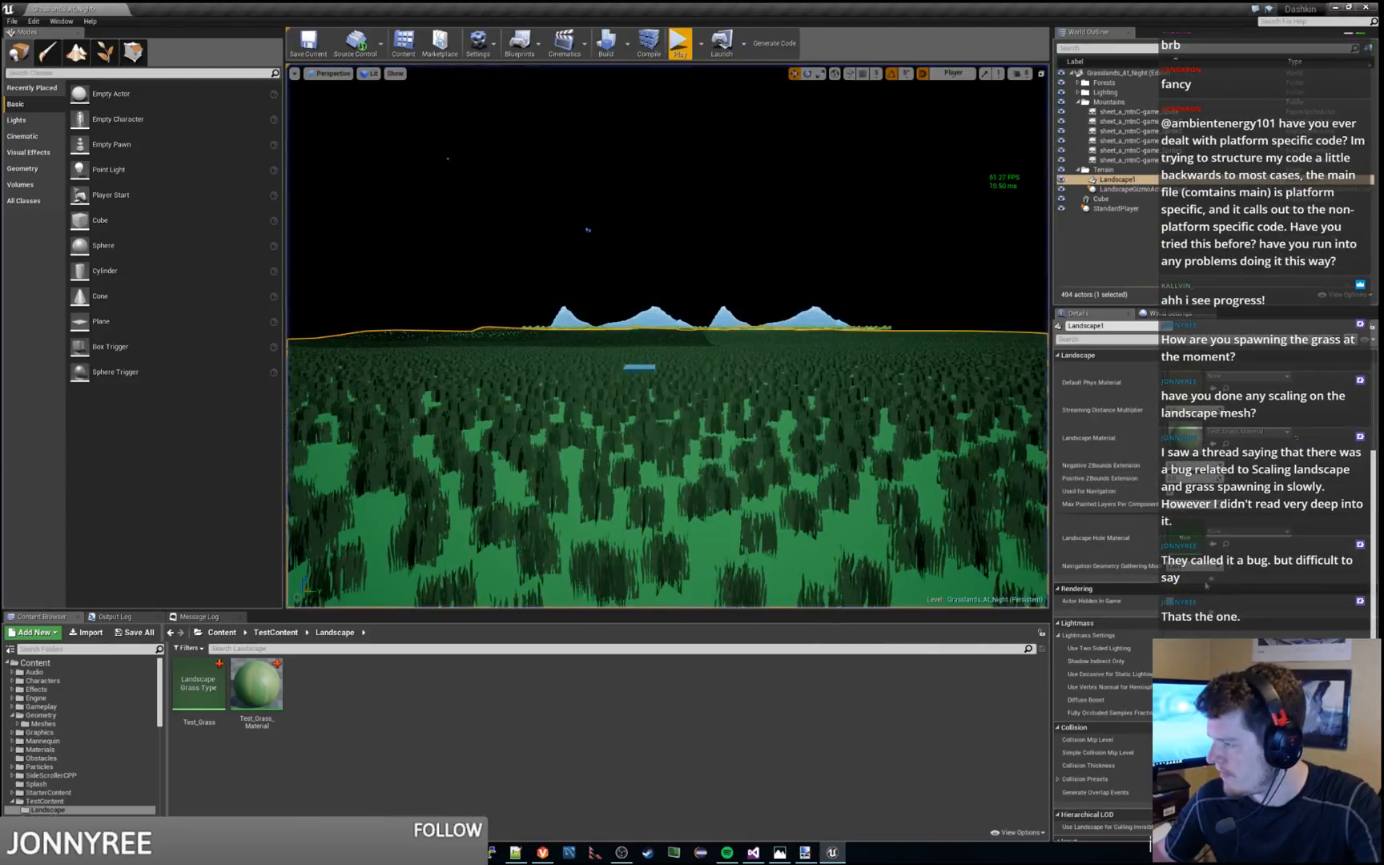
Look through Landscape1's rendering, Lightmass, collision and actor settings
scroll(1202, 585, "down", 2)
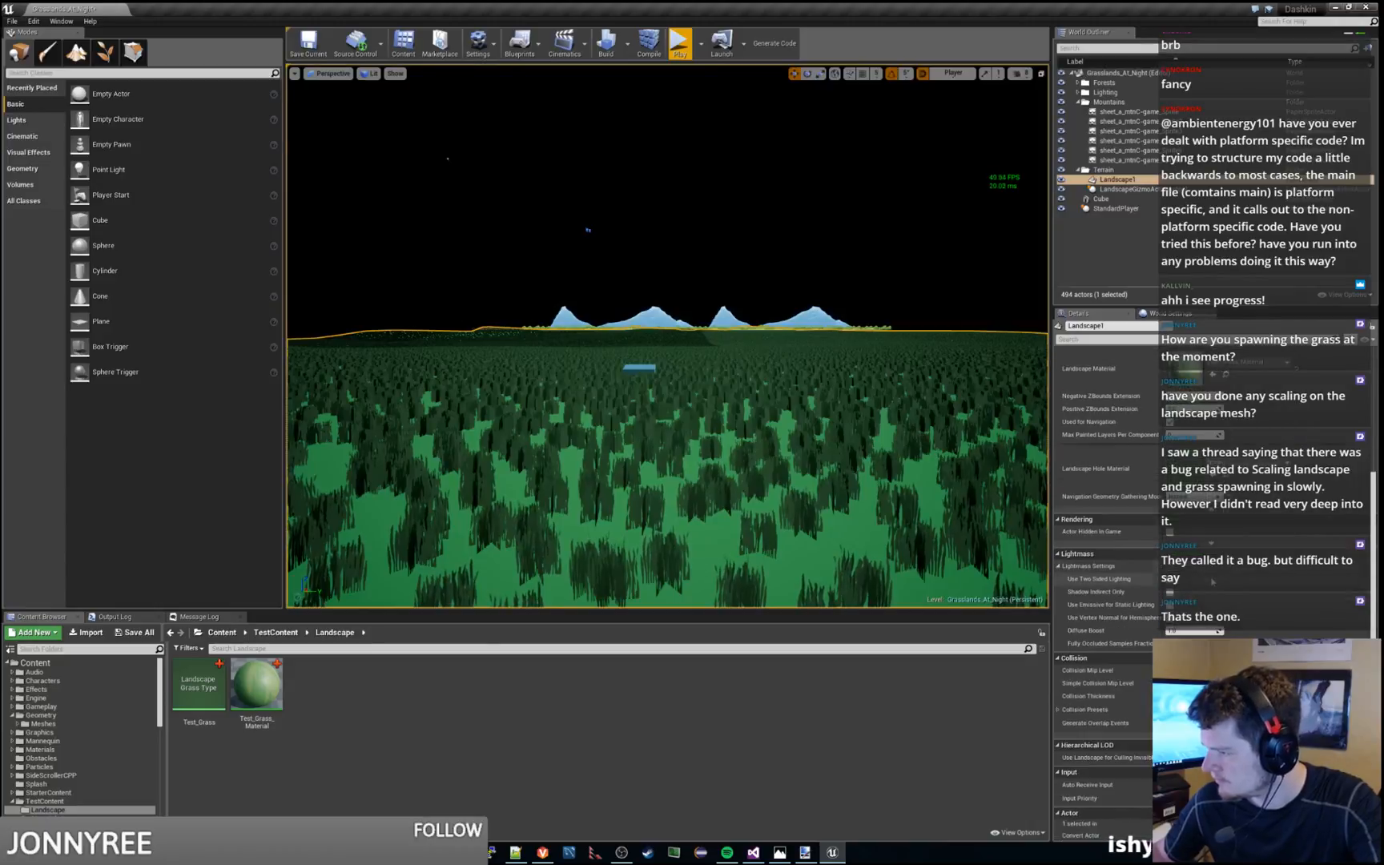
scroll(1213, 579, "down", 4)
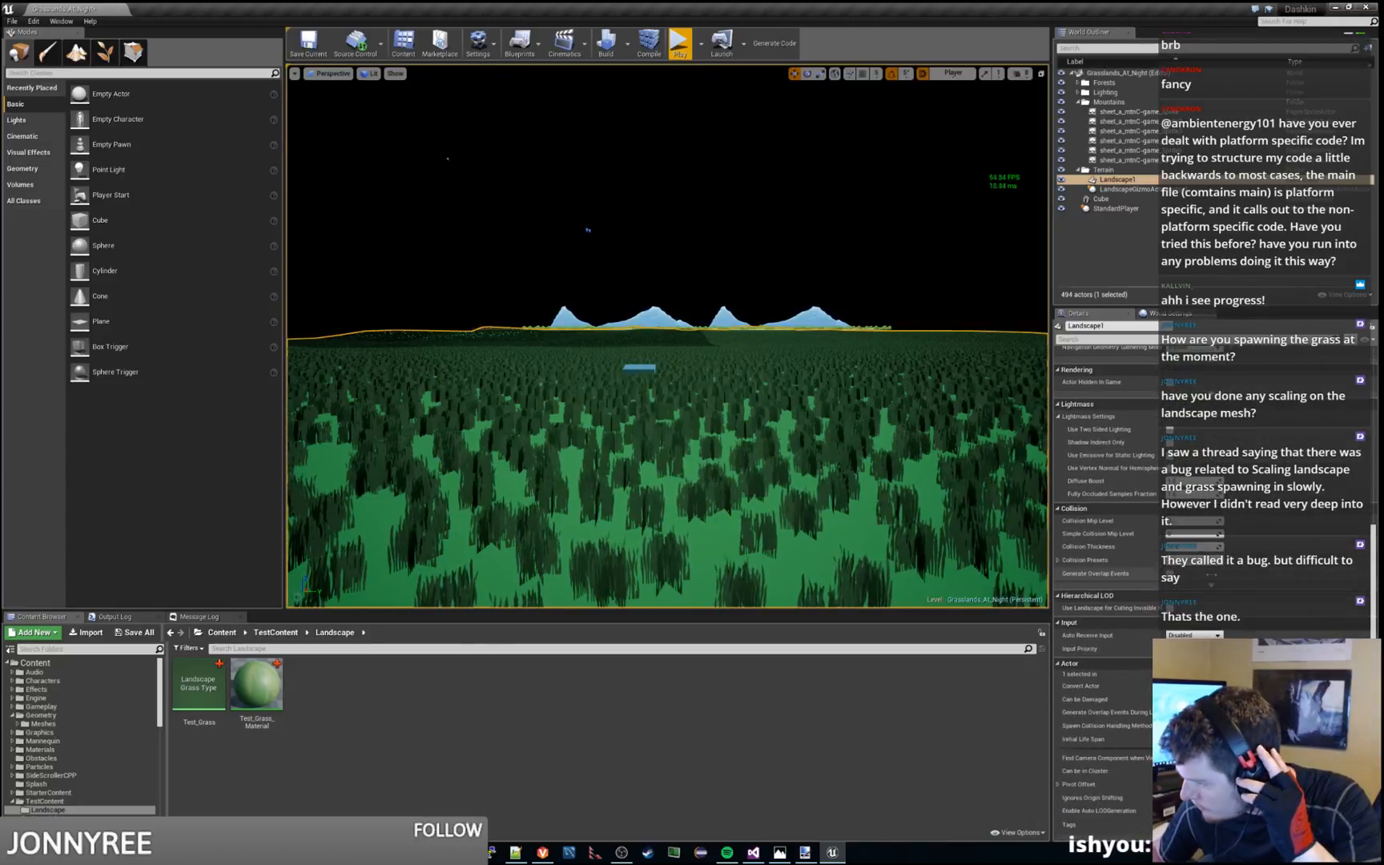
scroll(1211, 575, "up", 10)
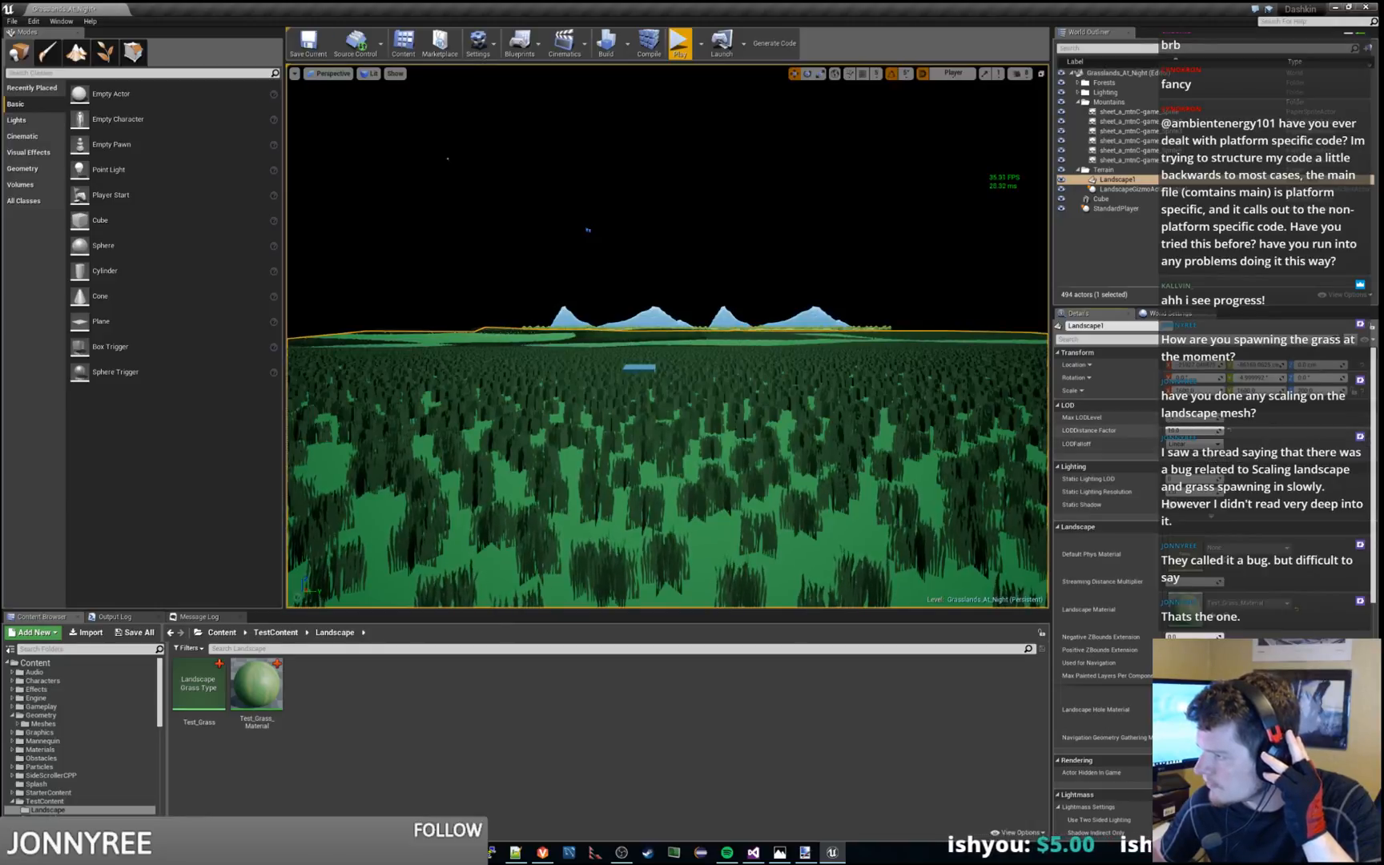
Try a different LOD Distance Factor on Landscape1, reset it to default, and check the advanced LOD settings
left_click_drag(1182, 431, 1219, 431)
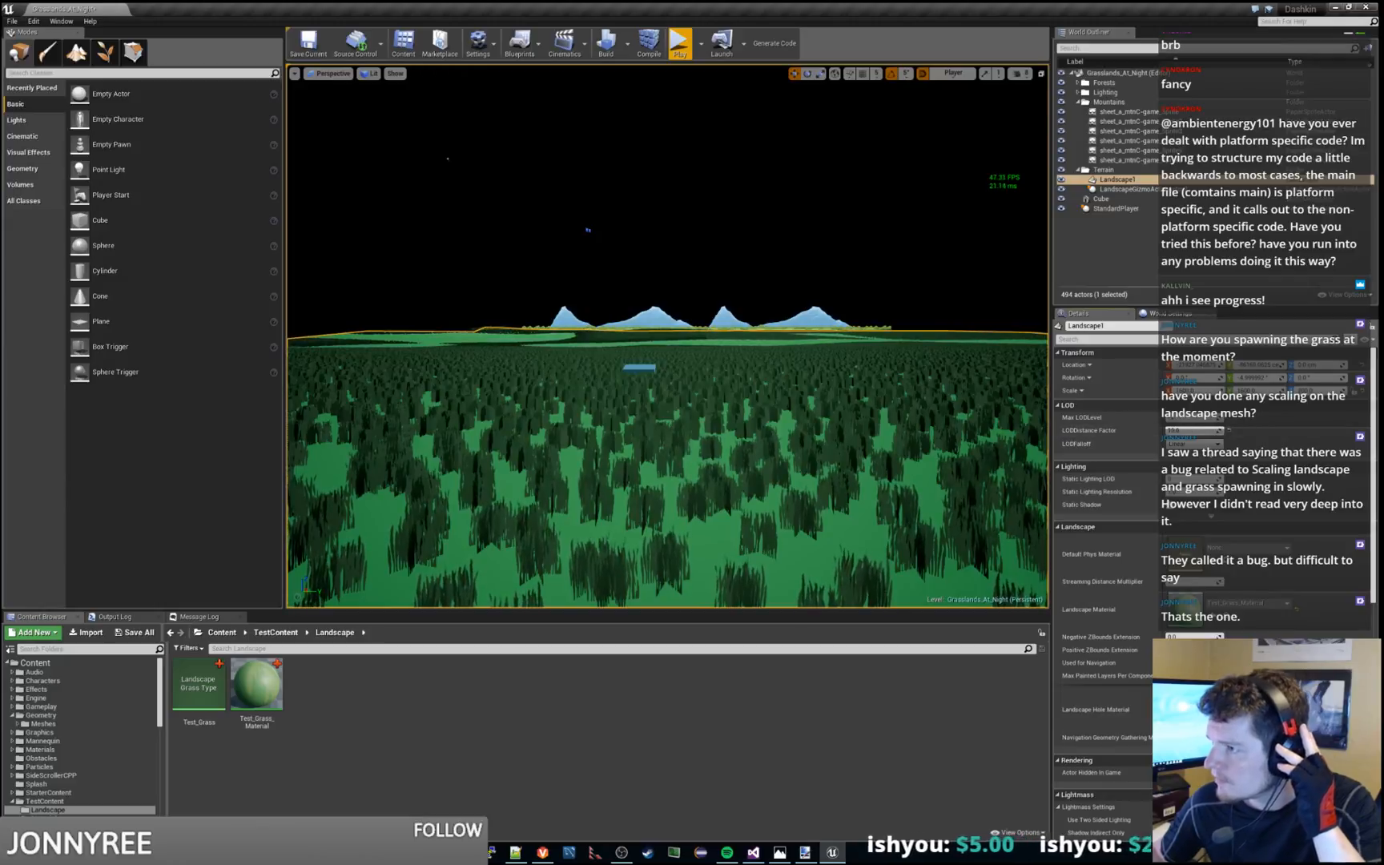
left_click(1231, 431)
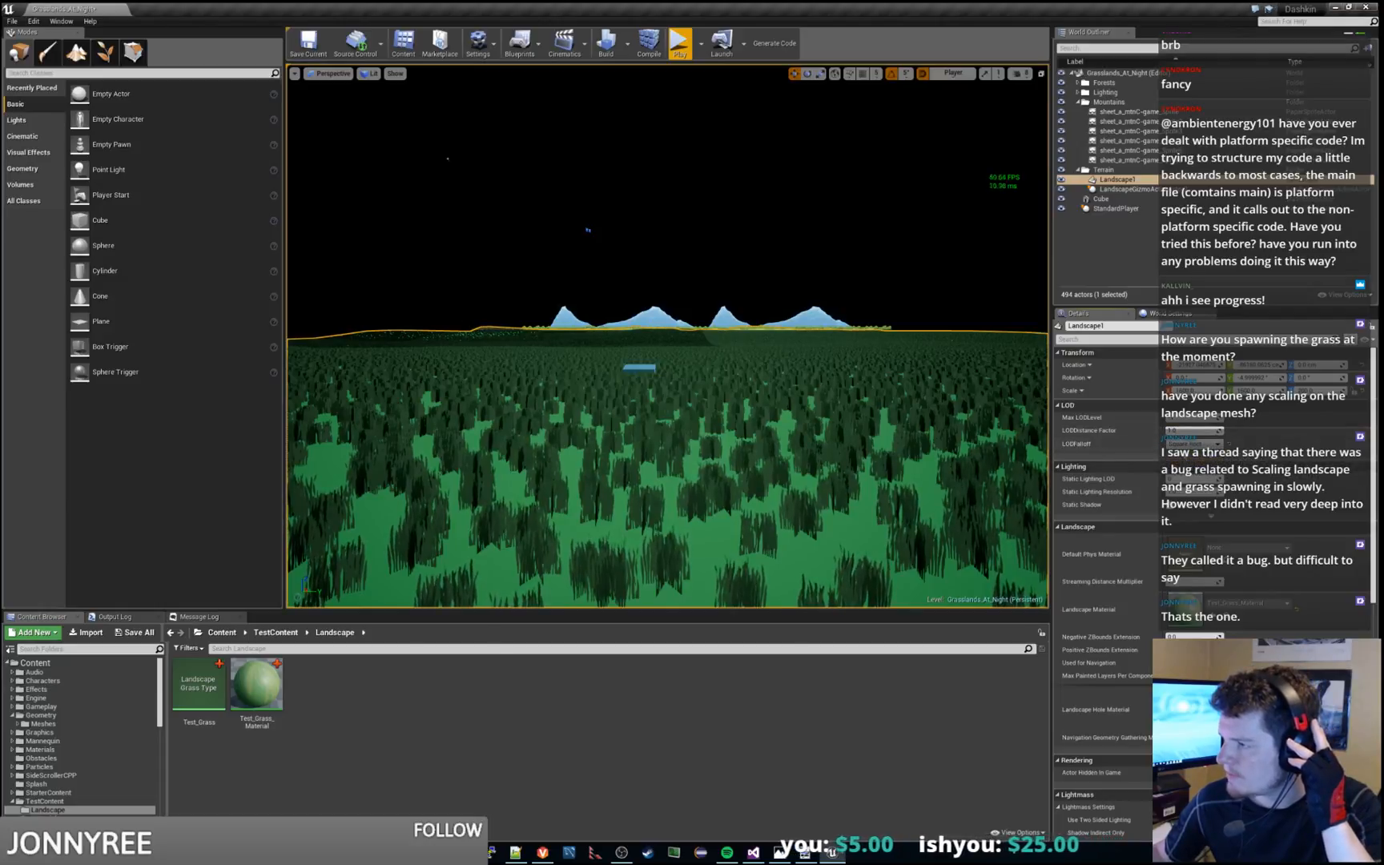
left_click(1211, 453)
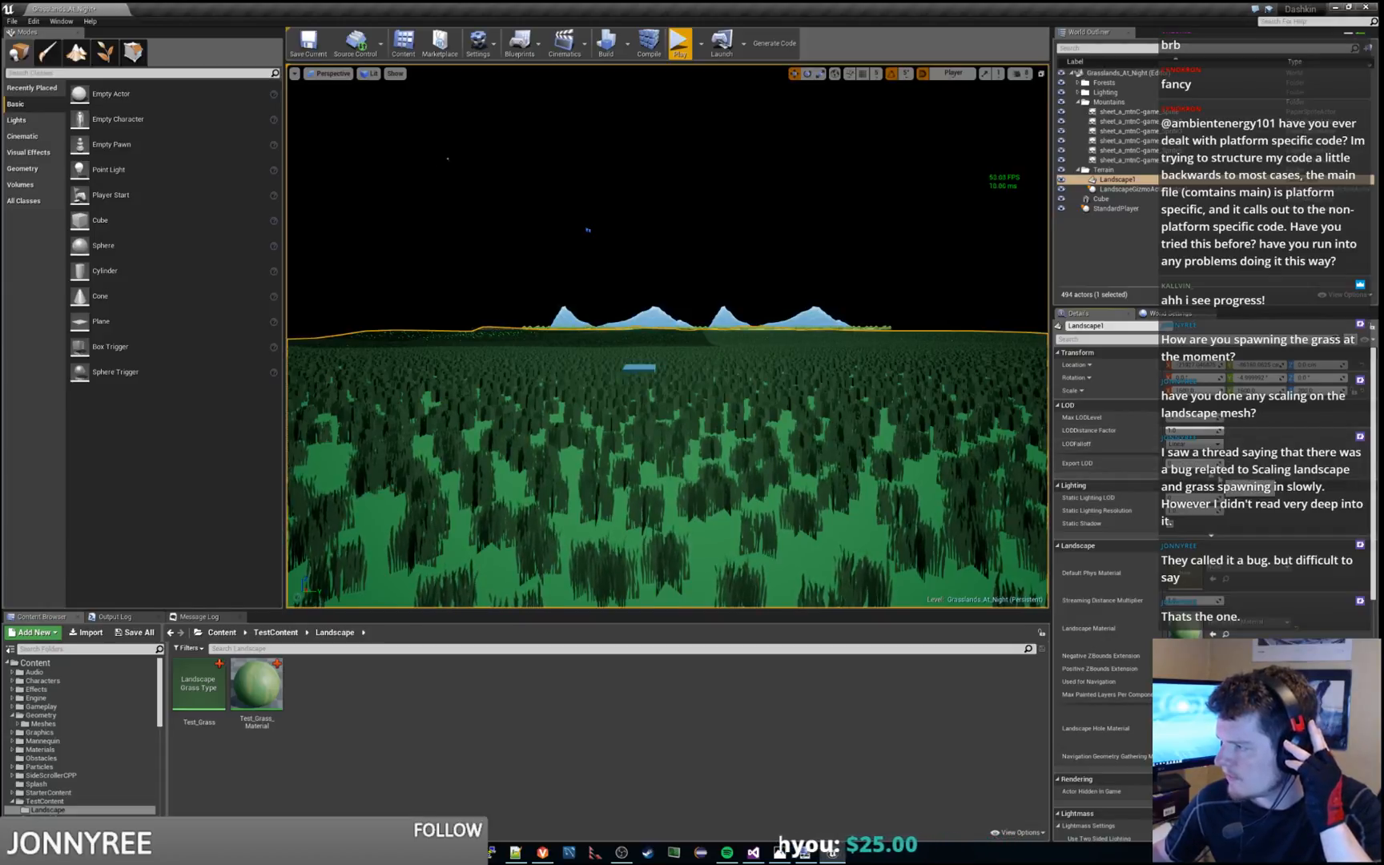
scroll(1250, 480, "down", 1)
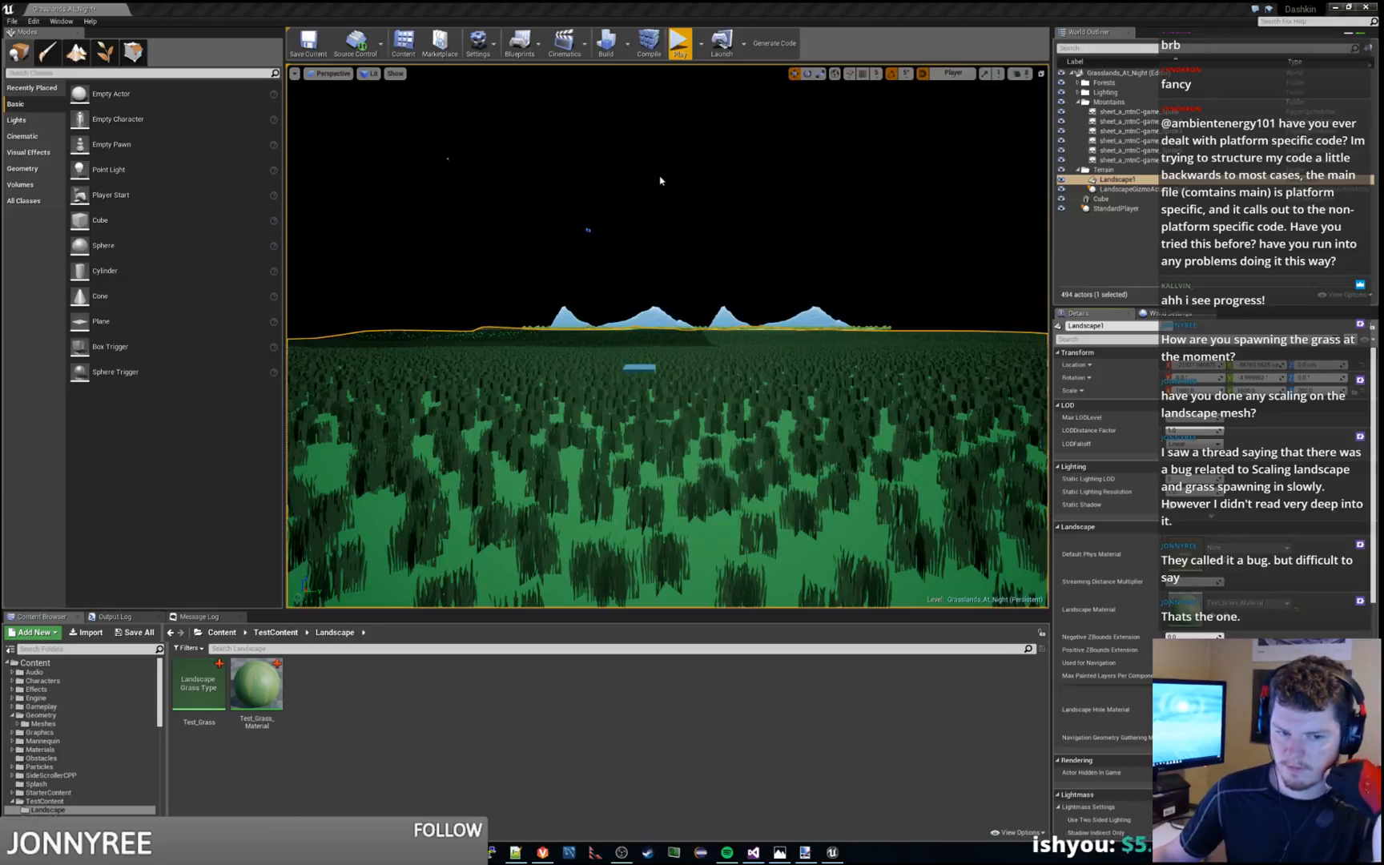
Play-test the level once more, stop it, and save all modified levels and assets
right_click_drag(671, 210, 679, 203)
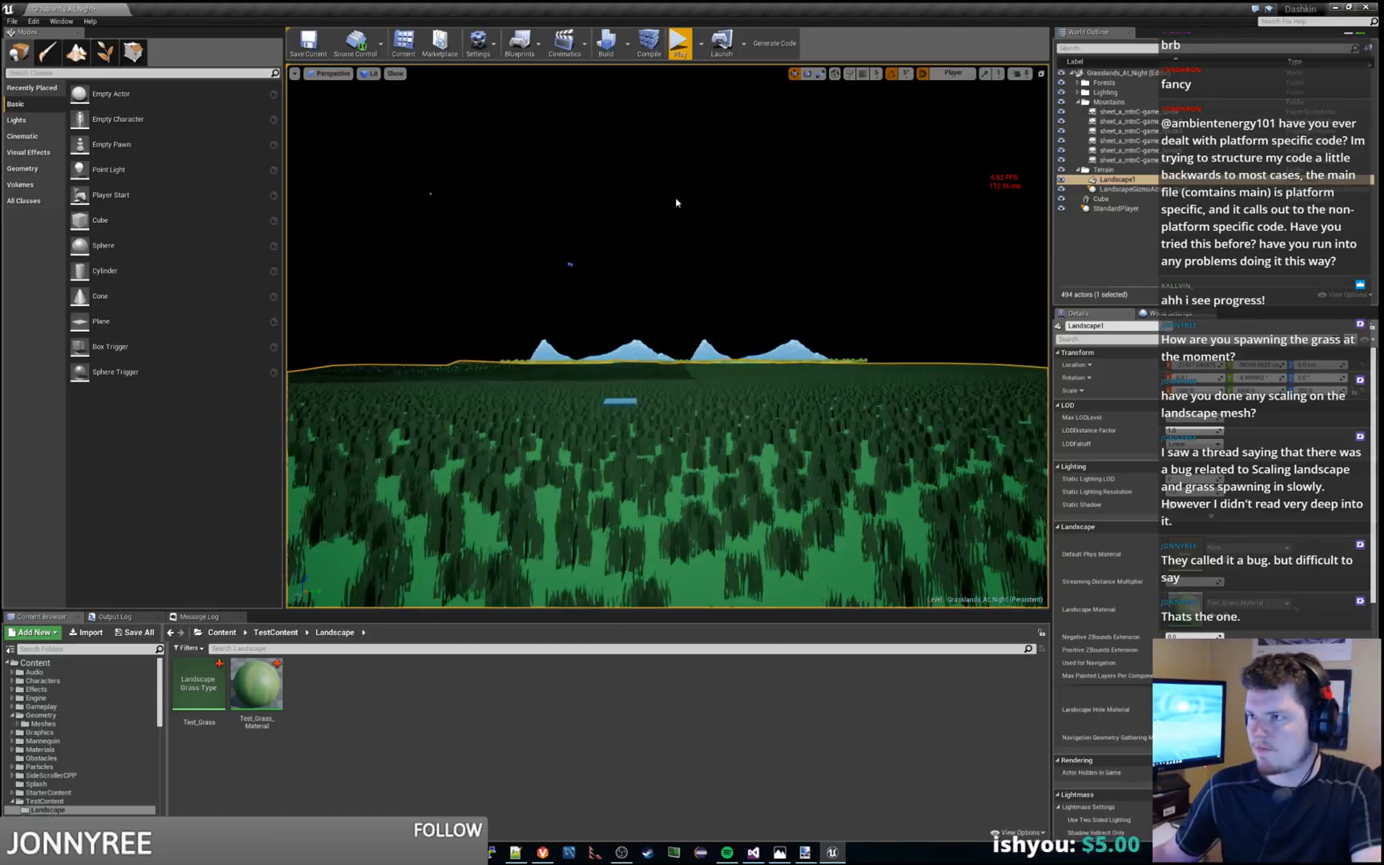
left_click(680, 46)
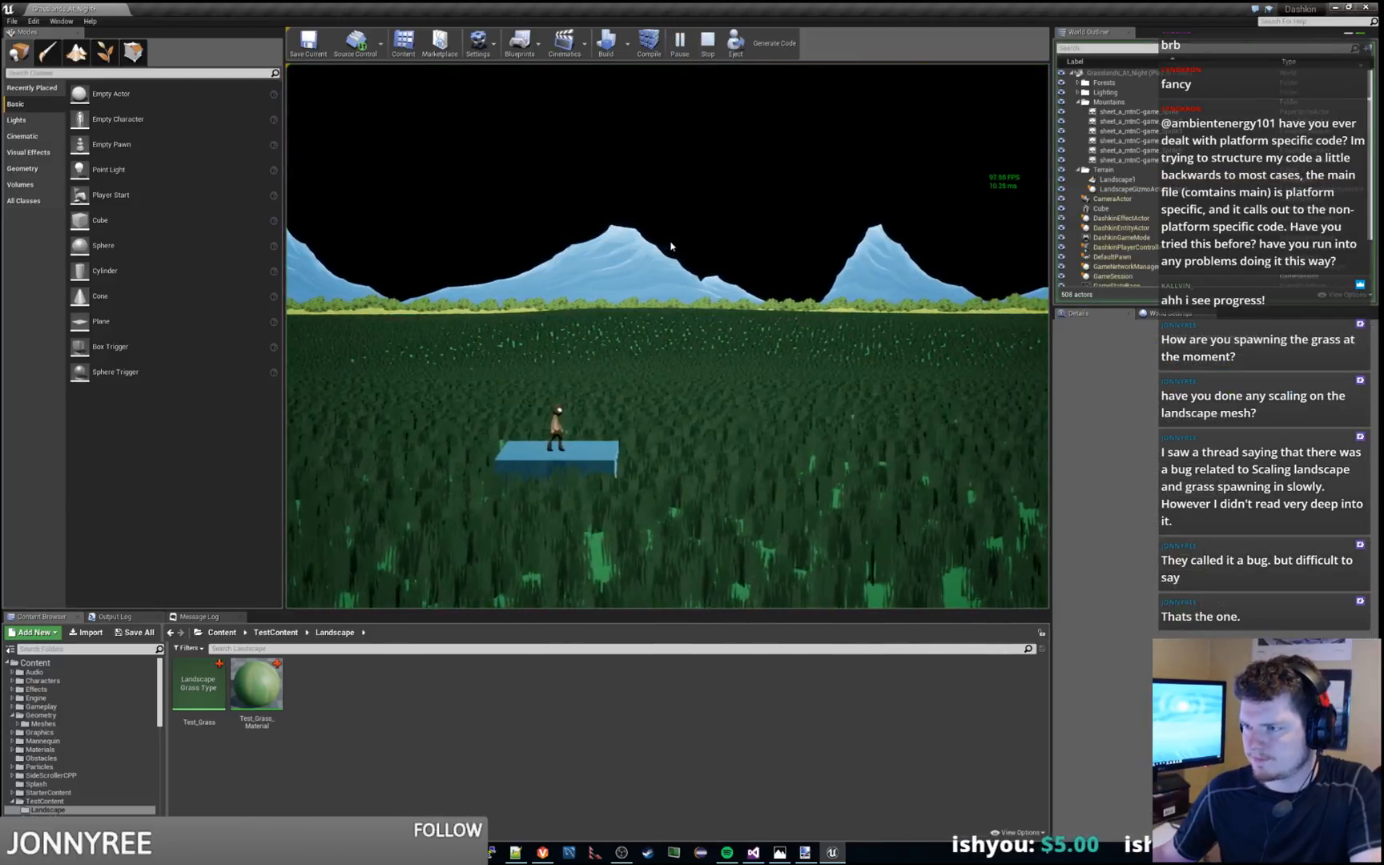
key("Escape")
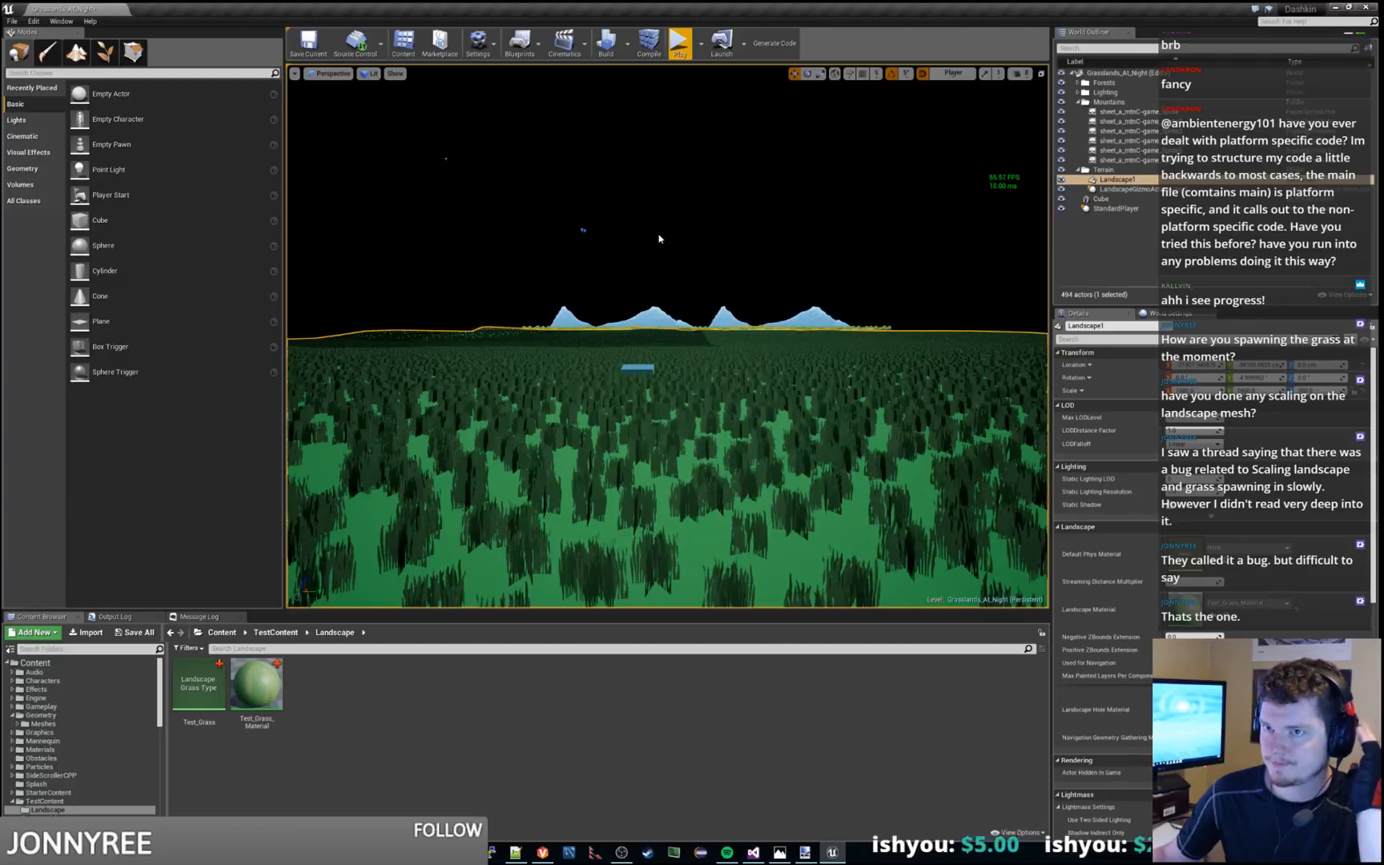
left_click(12, 21)
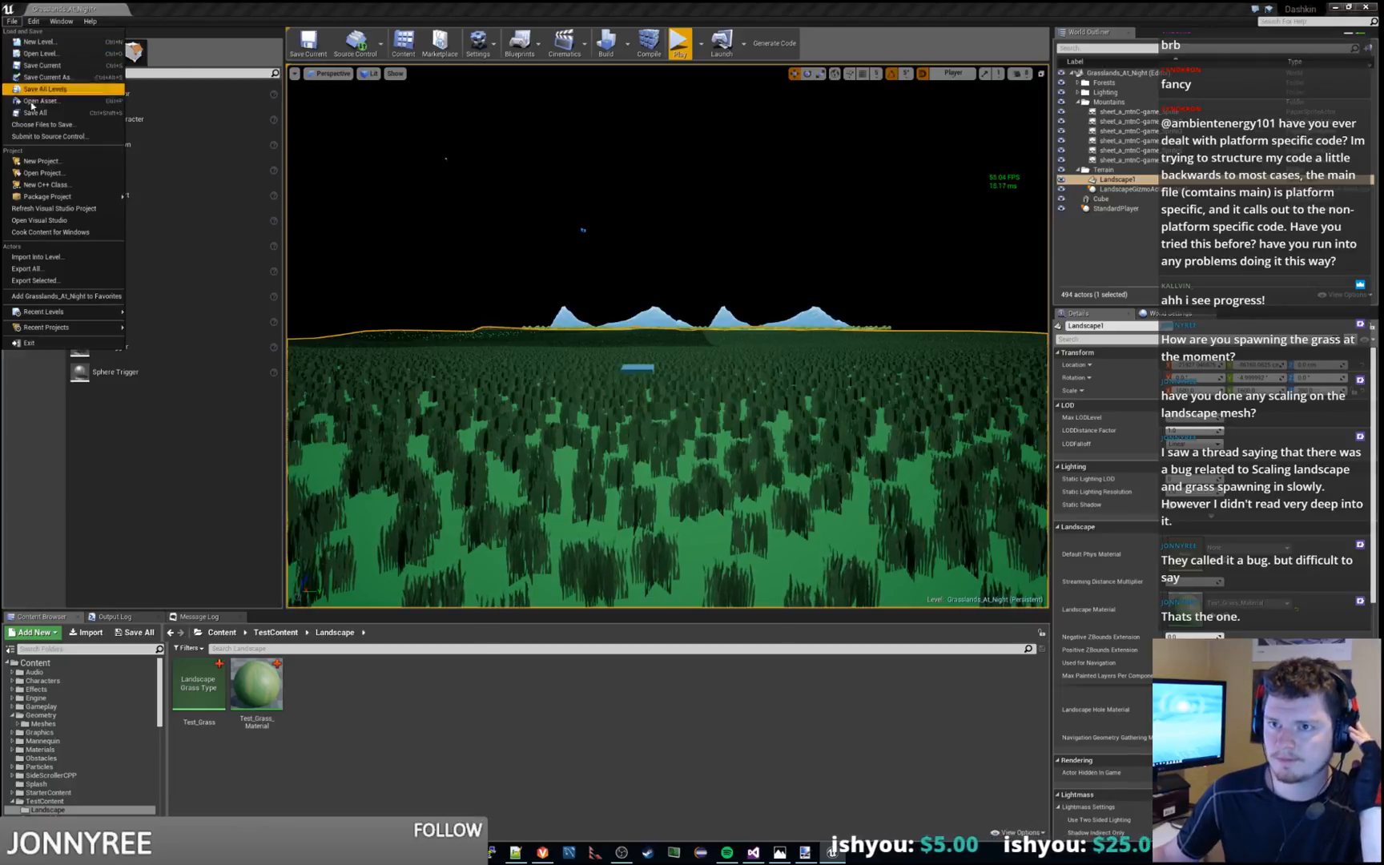
left_click(35, 114)
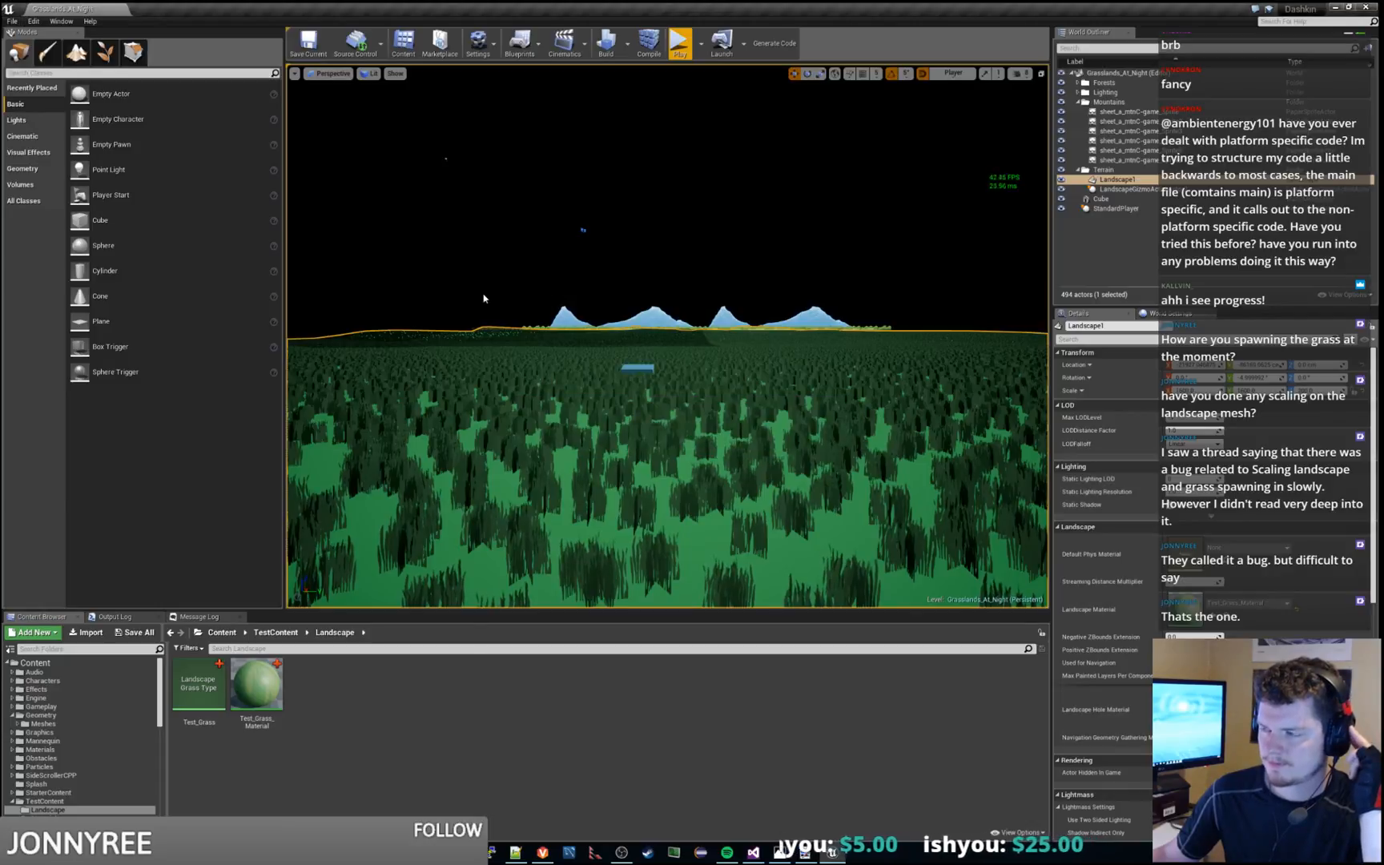
Build the level, then switch to the browser and go to the start of the "Bug: Landscape Grass Takes Forever To Load" thread
left_click(603, 40)
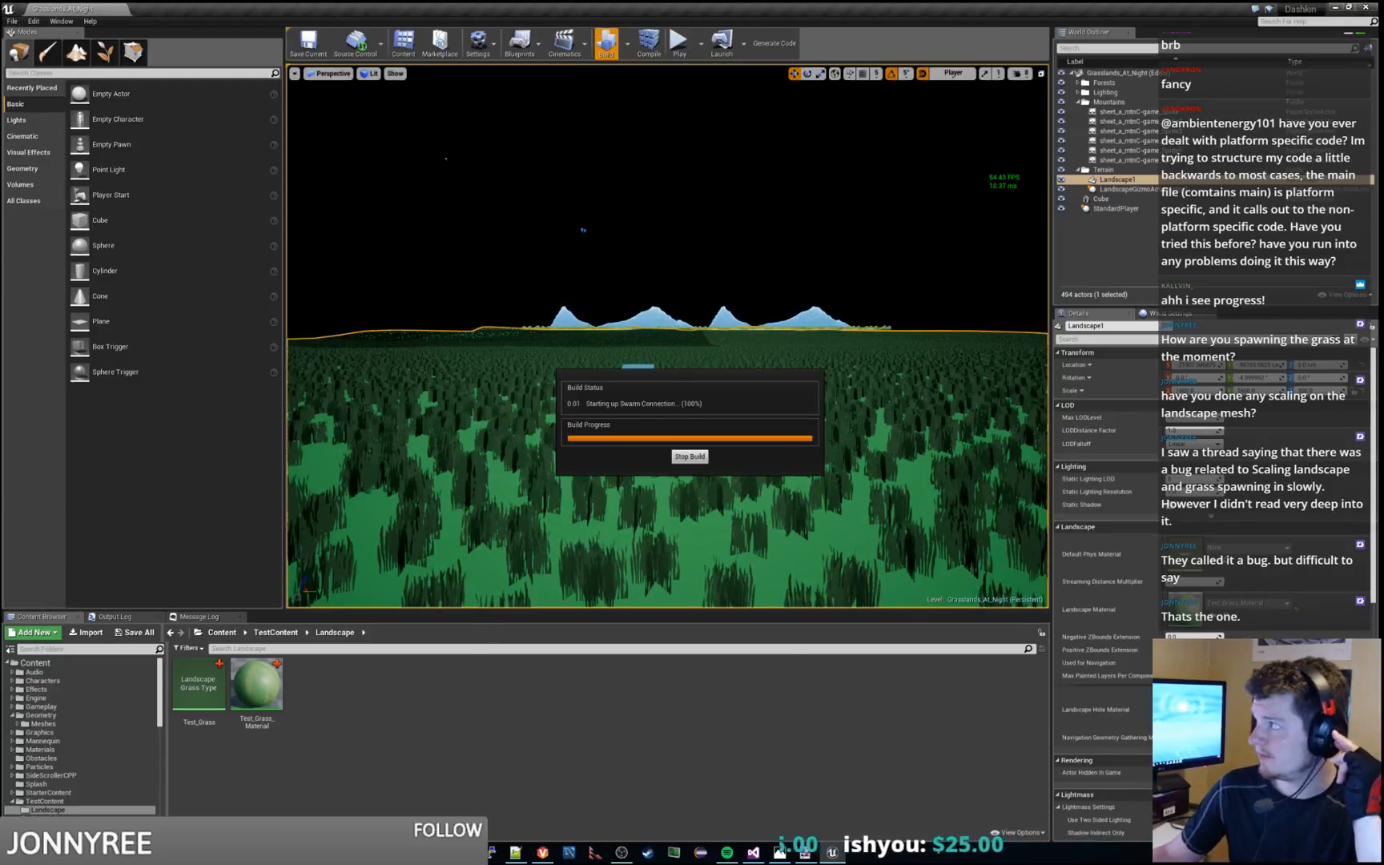
left_click_drag(1383, 247, 623, 171)
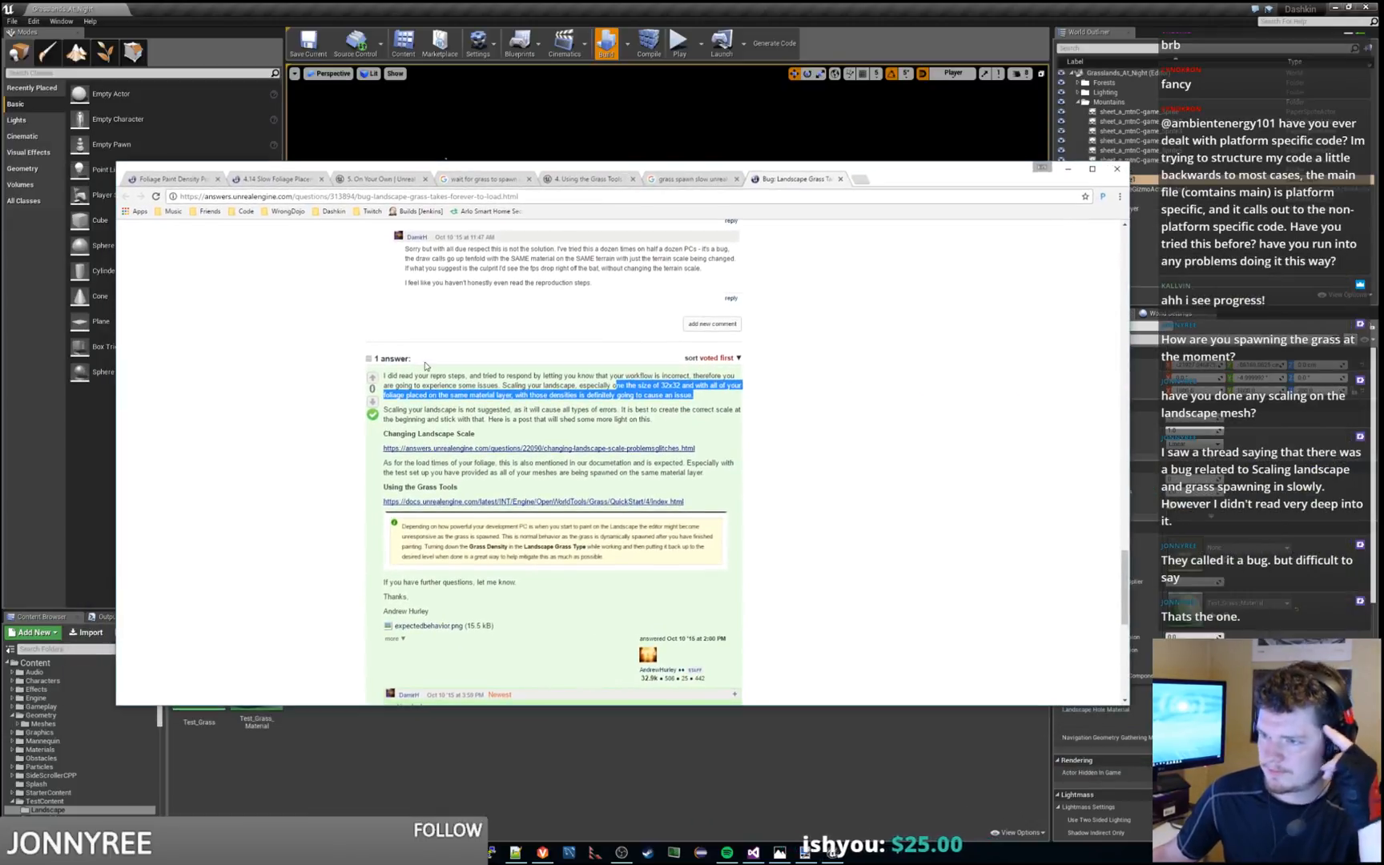
scroll(289, 406, "up", 10)
scroll(289, 406, "up", 10)
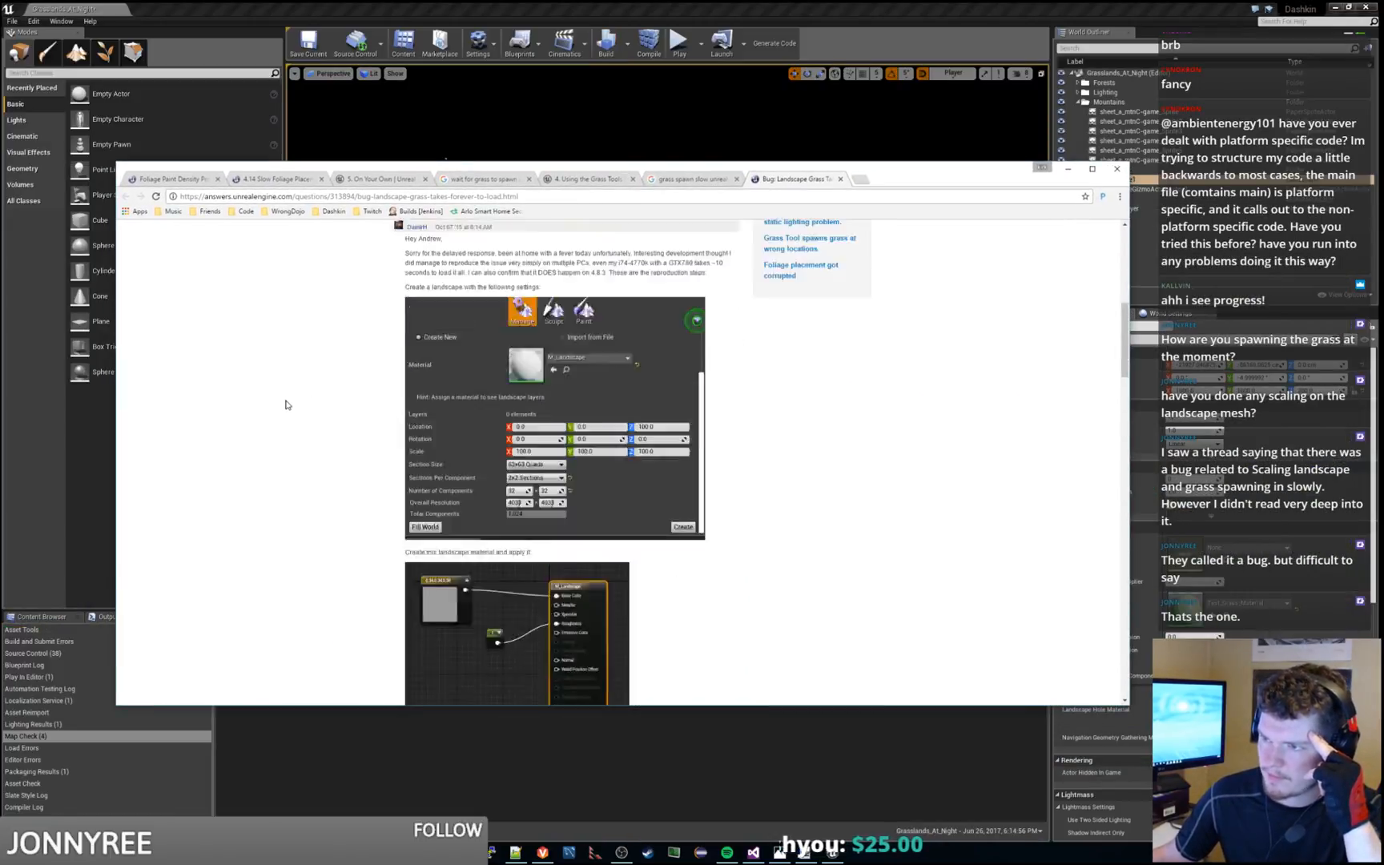
Read the bug report's opening question and the reproduction steps covering the landscape creation settings and landscape material
scroll(286, 405, "down", 1)
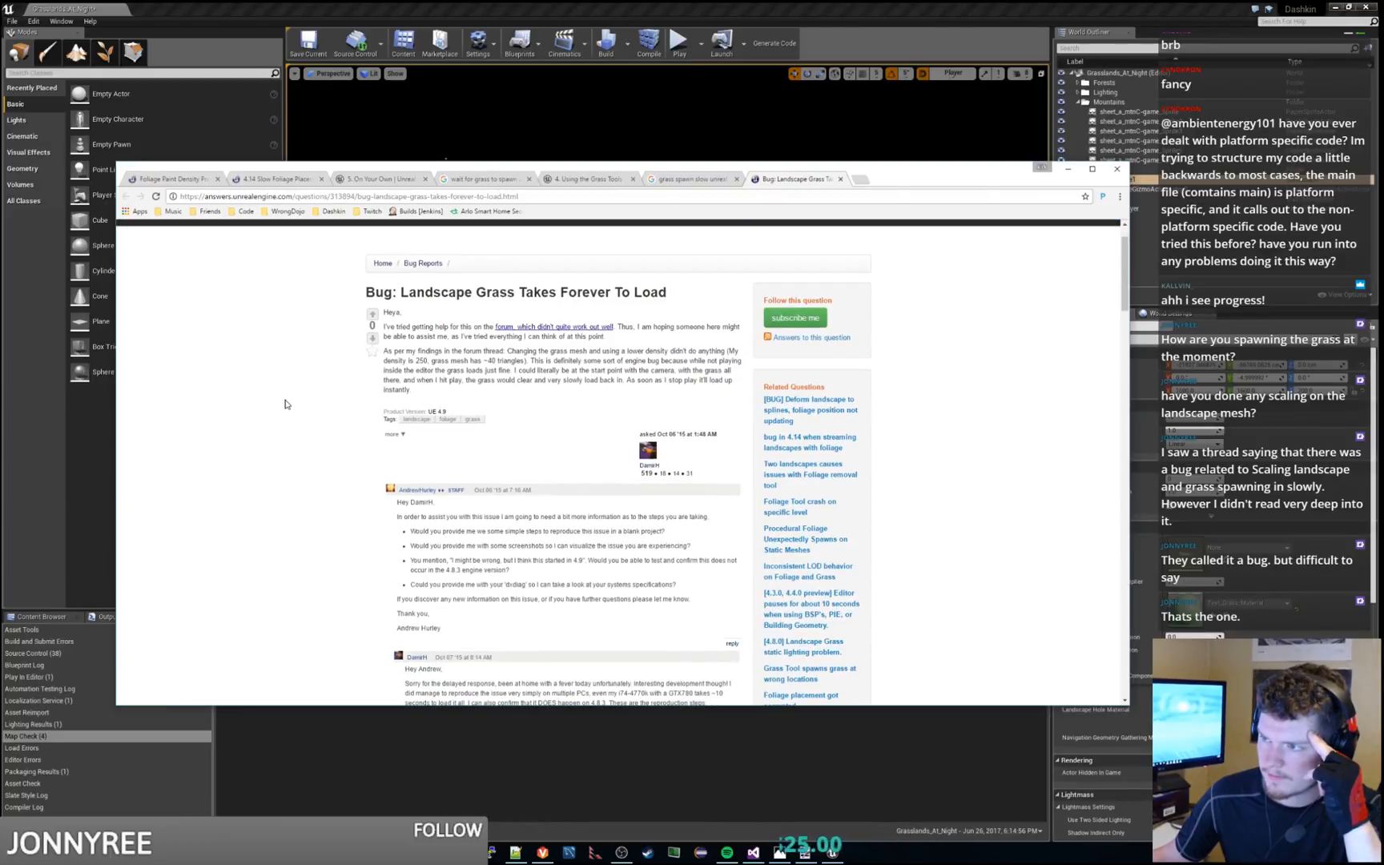
scroll(286, 405, "down", 2)
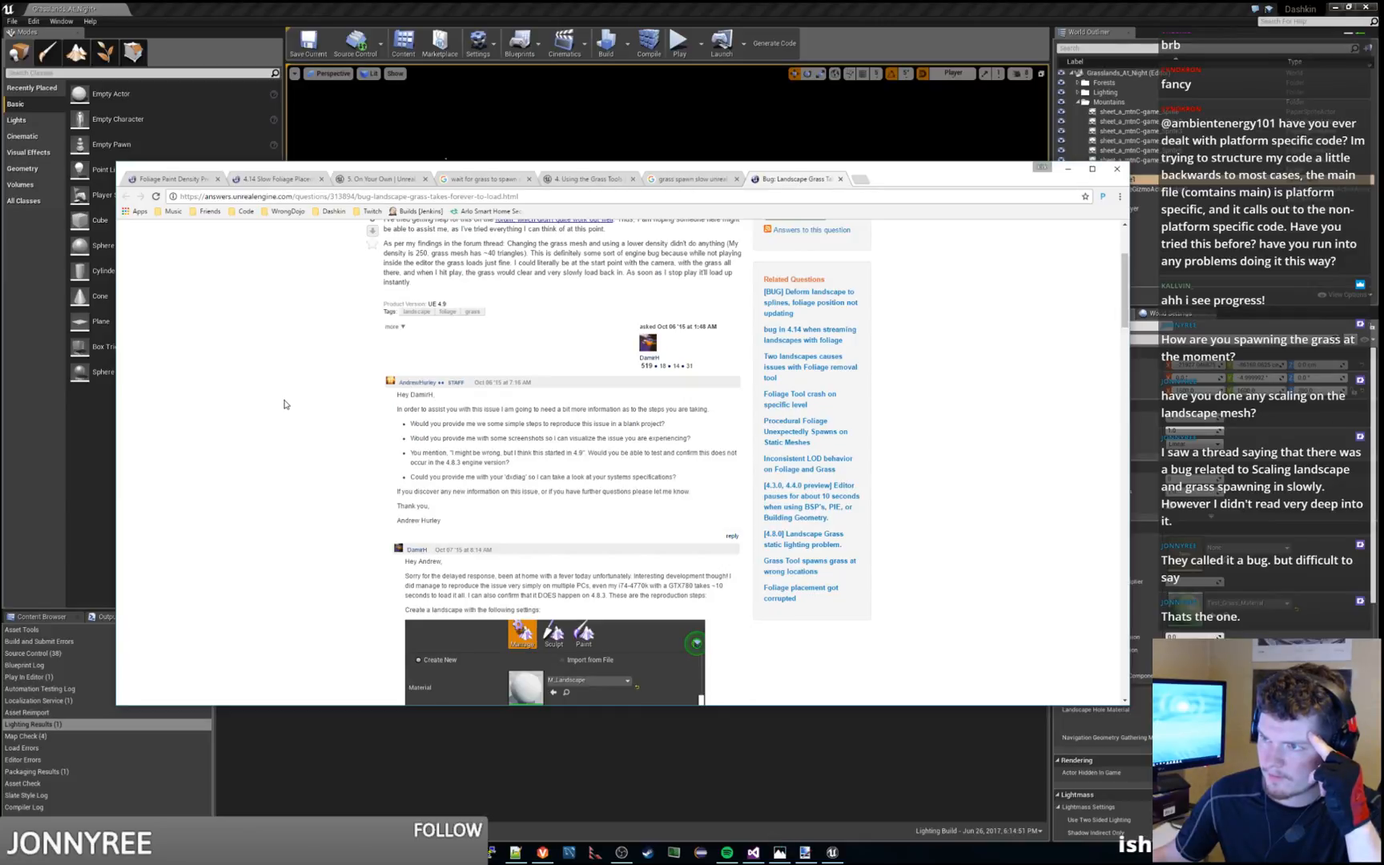
scroll(284, 405, "down", 1)
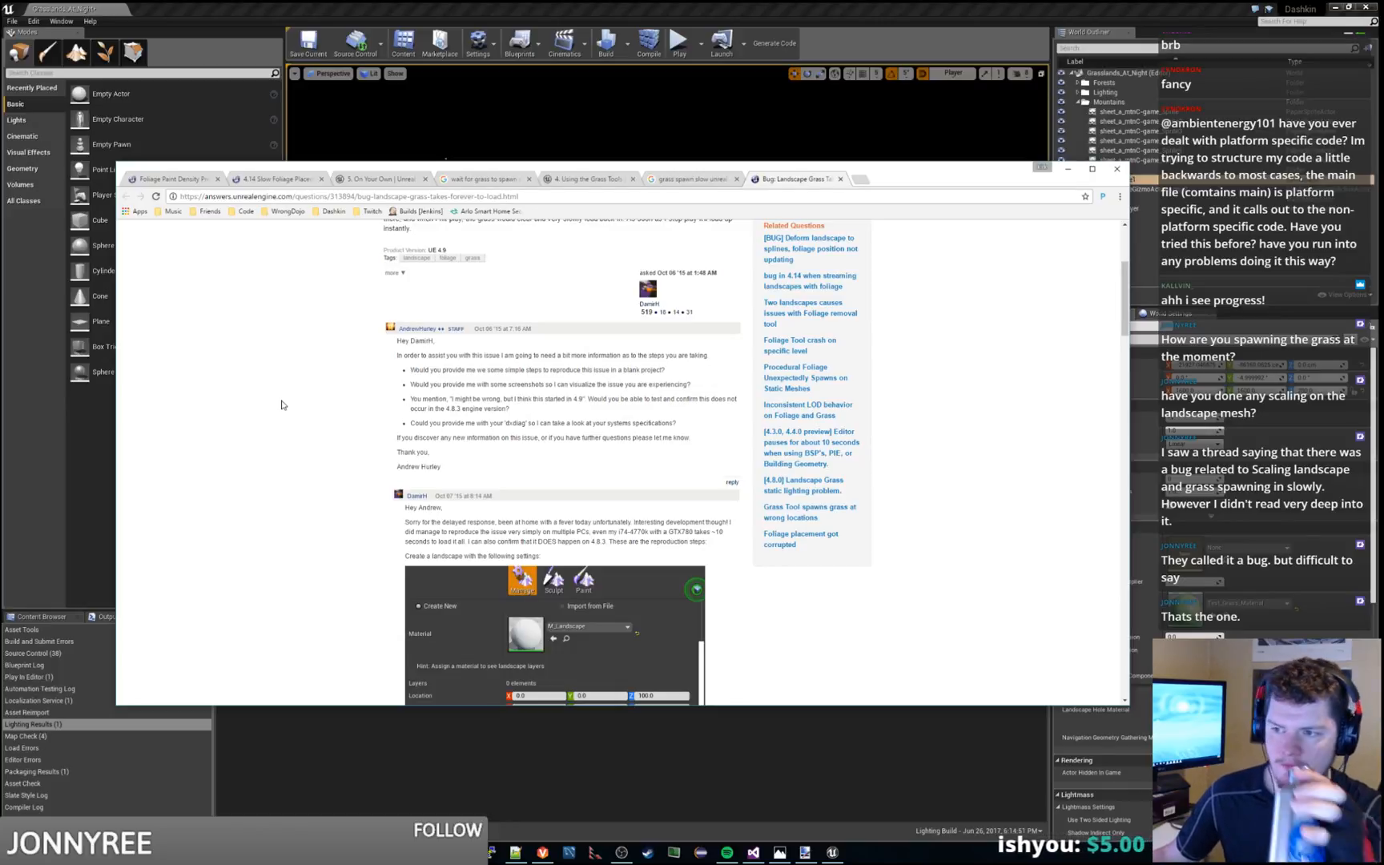
scroll(281, 405, "down", 2)
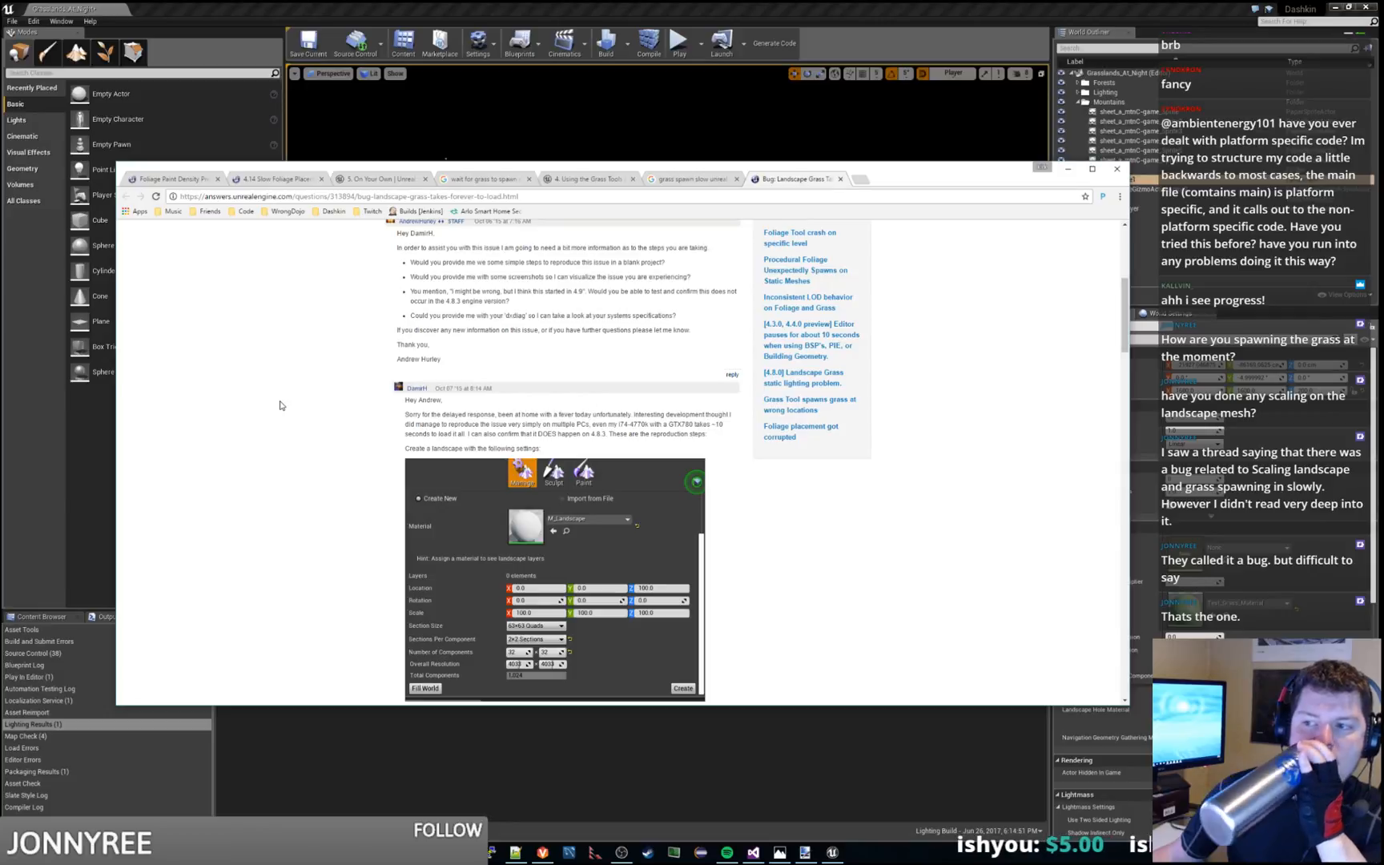
scroll(281, 405, "down", 2)
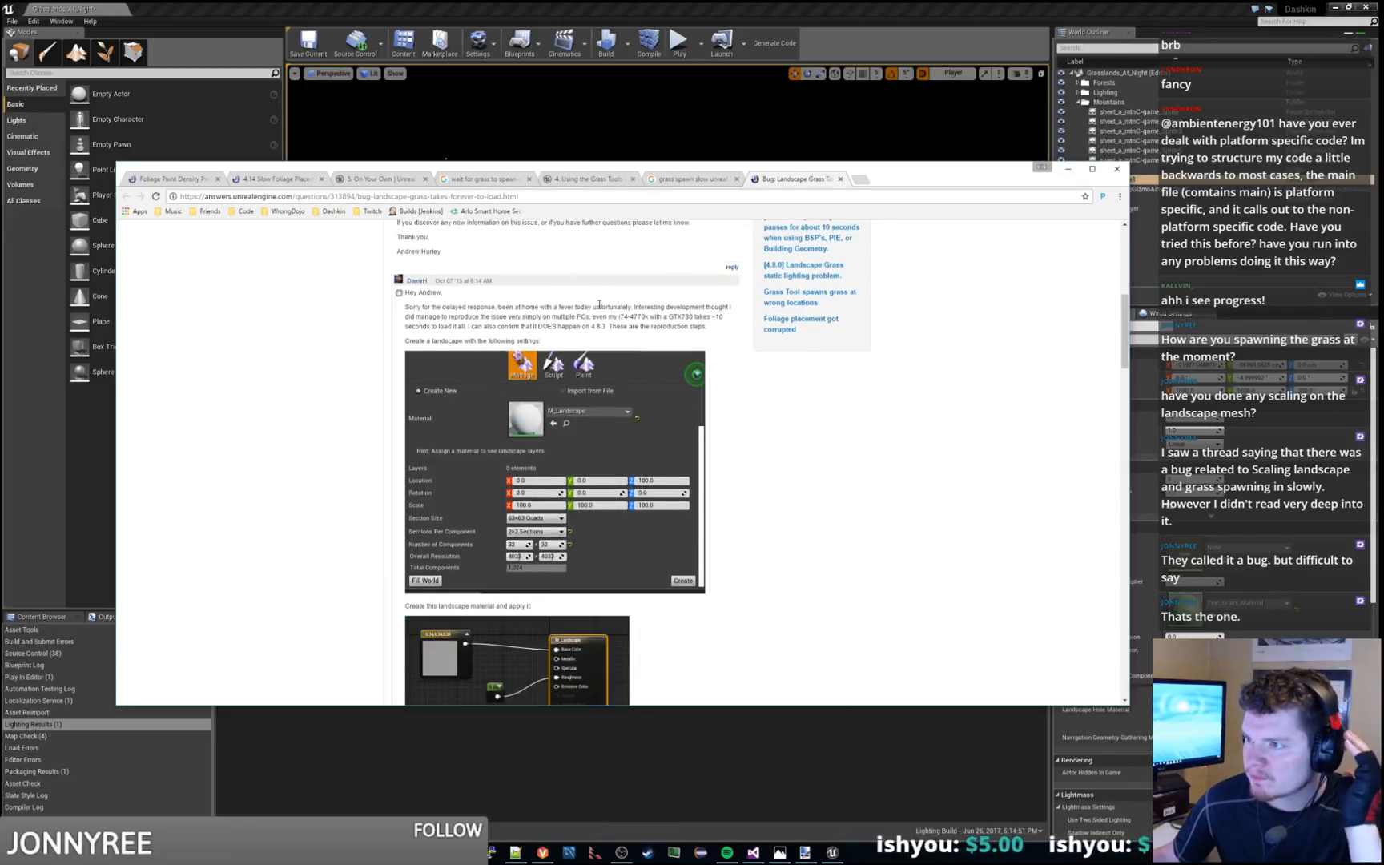
left_click_drag(595, 307, 709, 324)
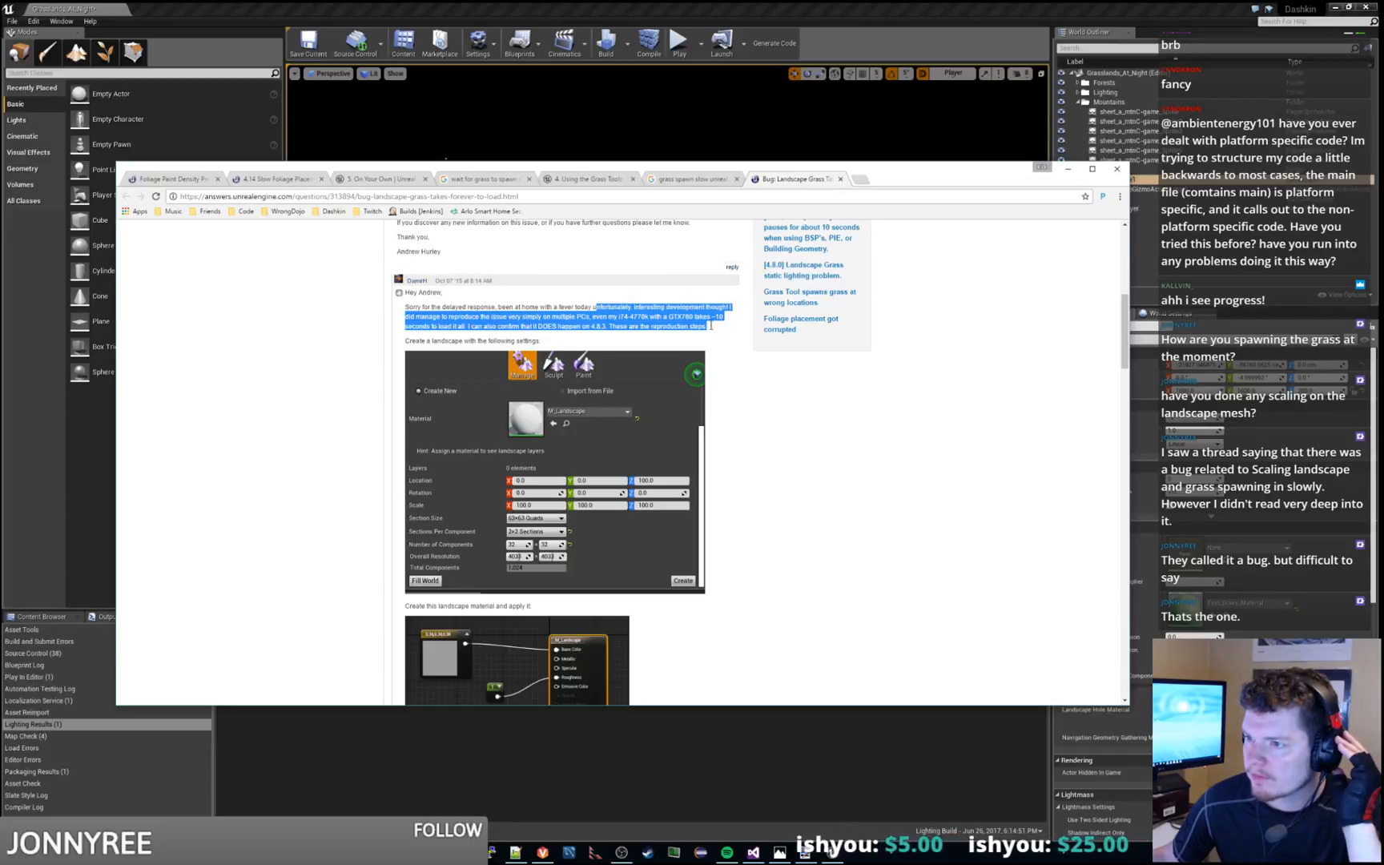
left_click(712, 340)
scroll(697, 349, "down", 2)
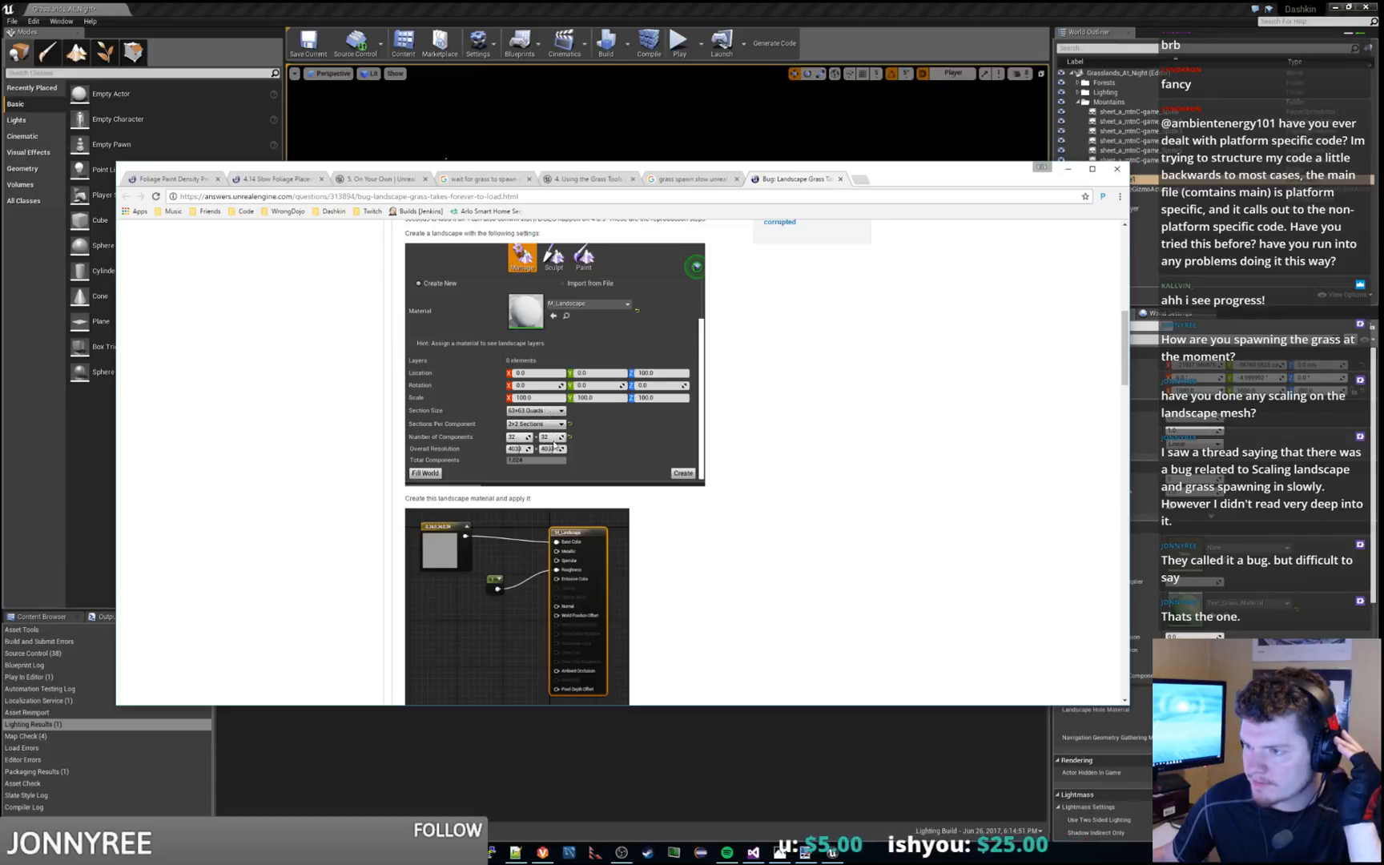
scroll(624, 440, "down", 1)
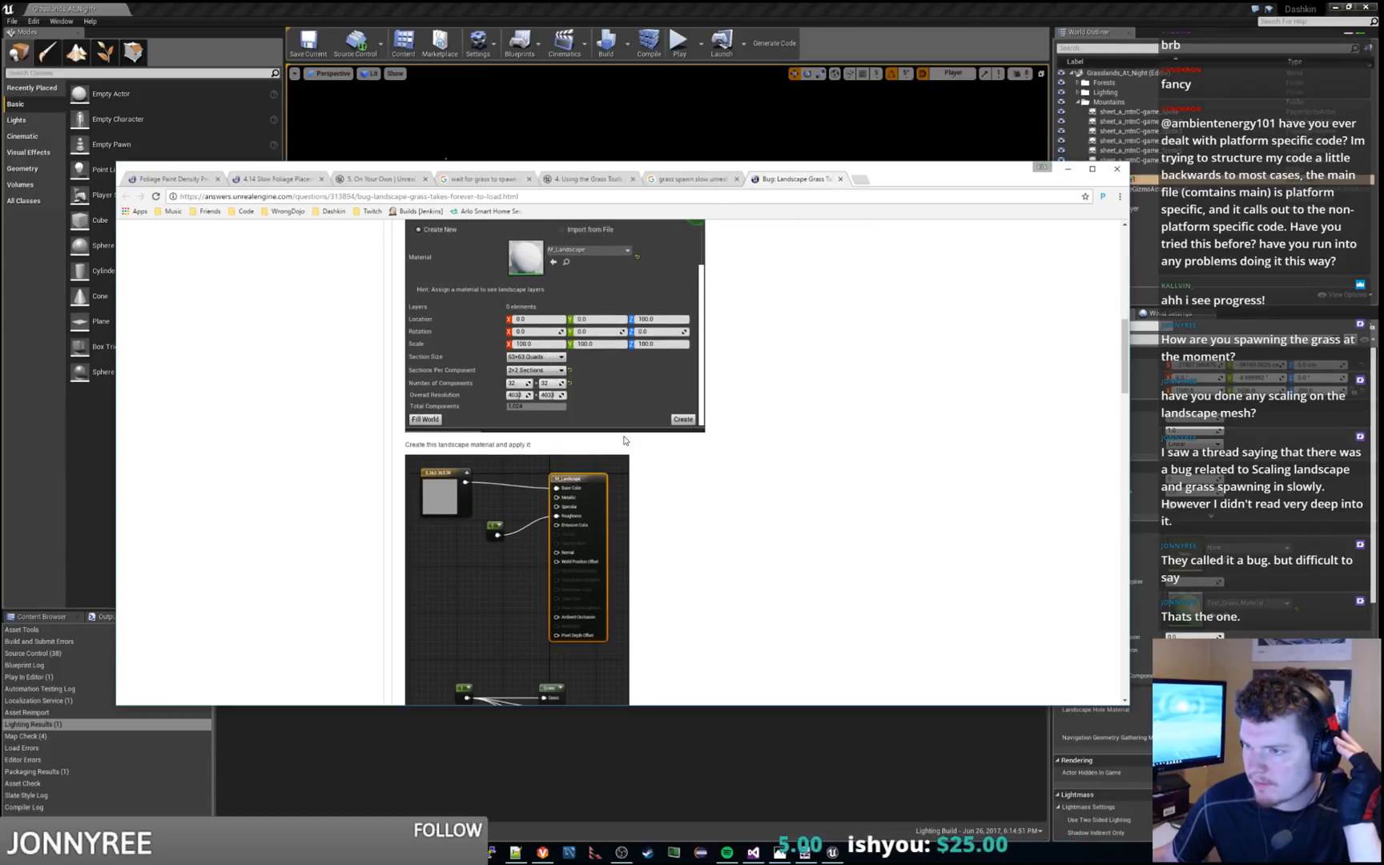
scroll(625, 440, "down", 2)
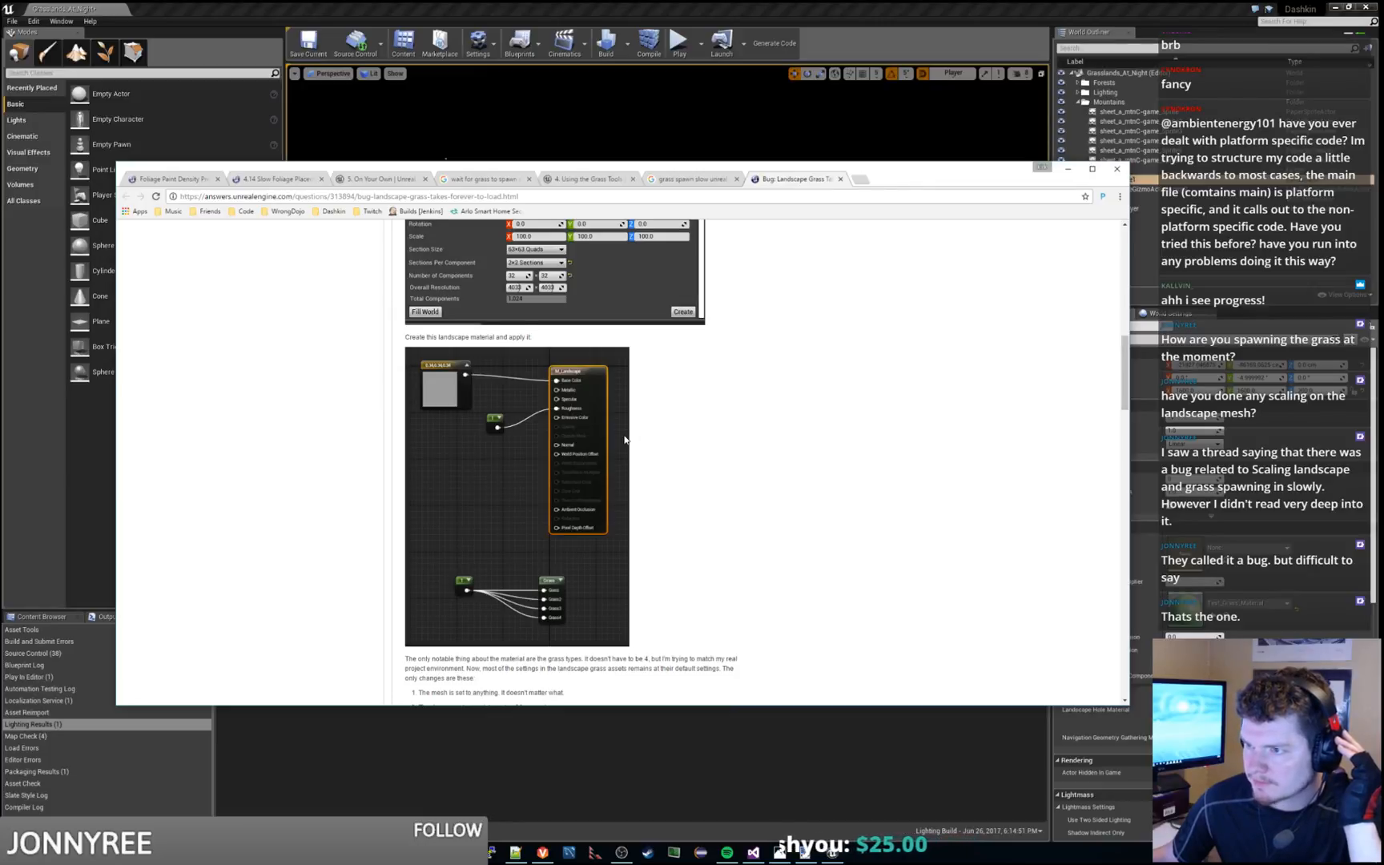
Read the reproduction notes on grass types, density, variations and reducing the landscape scale to 25x25x100
scroll(625, 440, "down", 1)
scroll(625, 440, "down", 2)
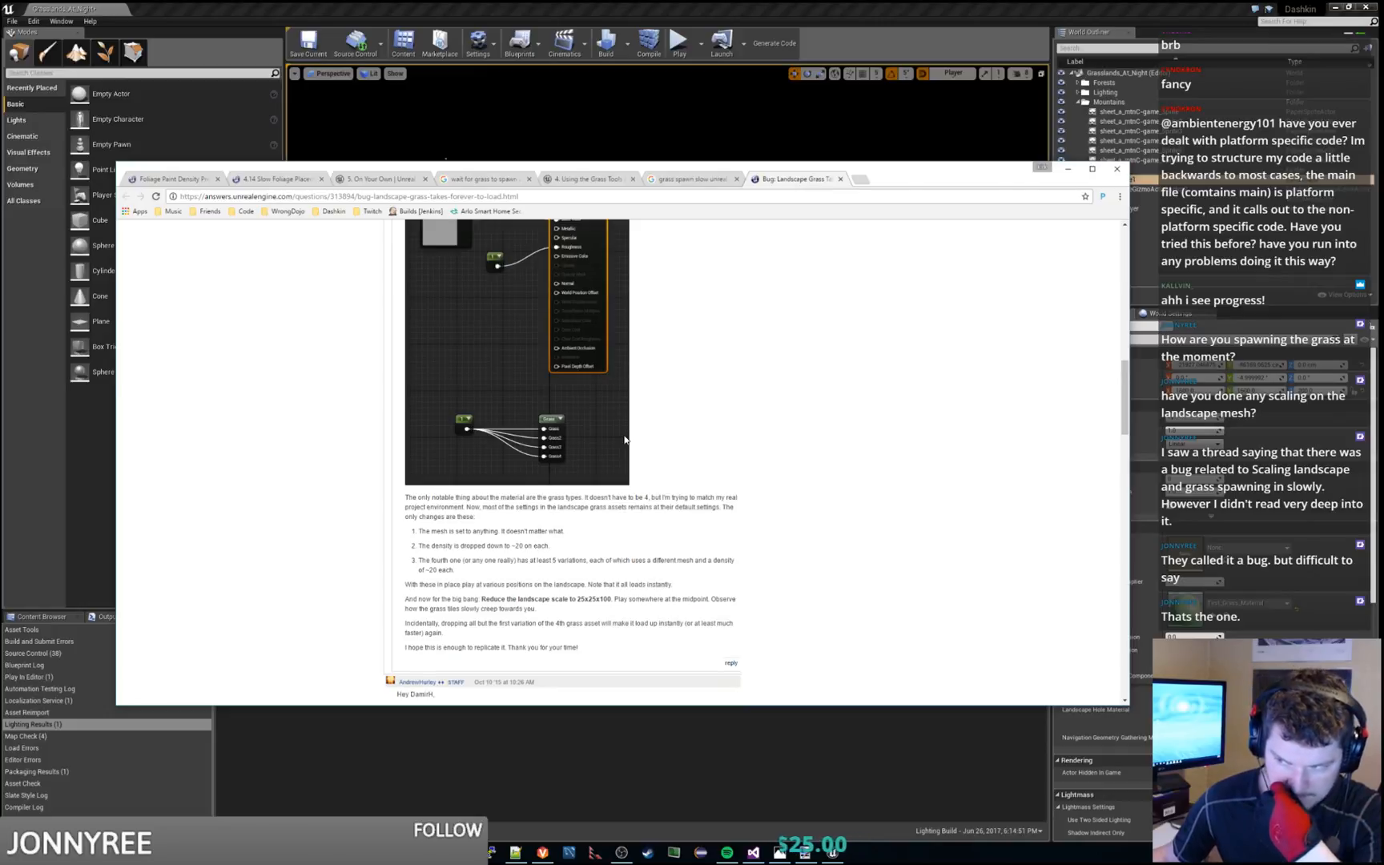
scroll(625, 440, "down", 2)
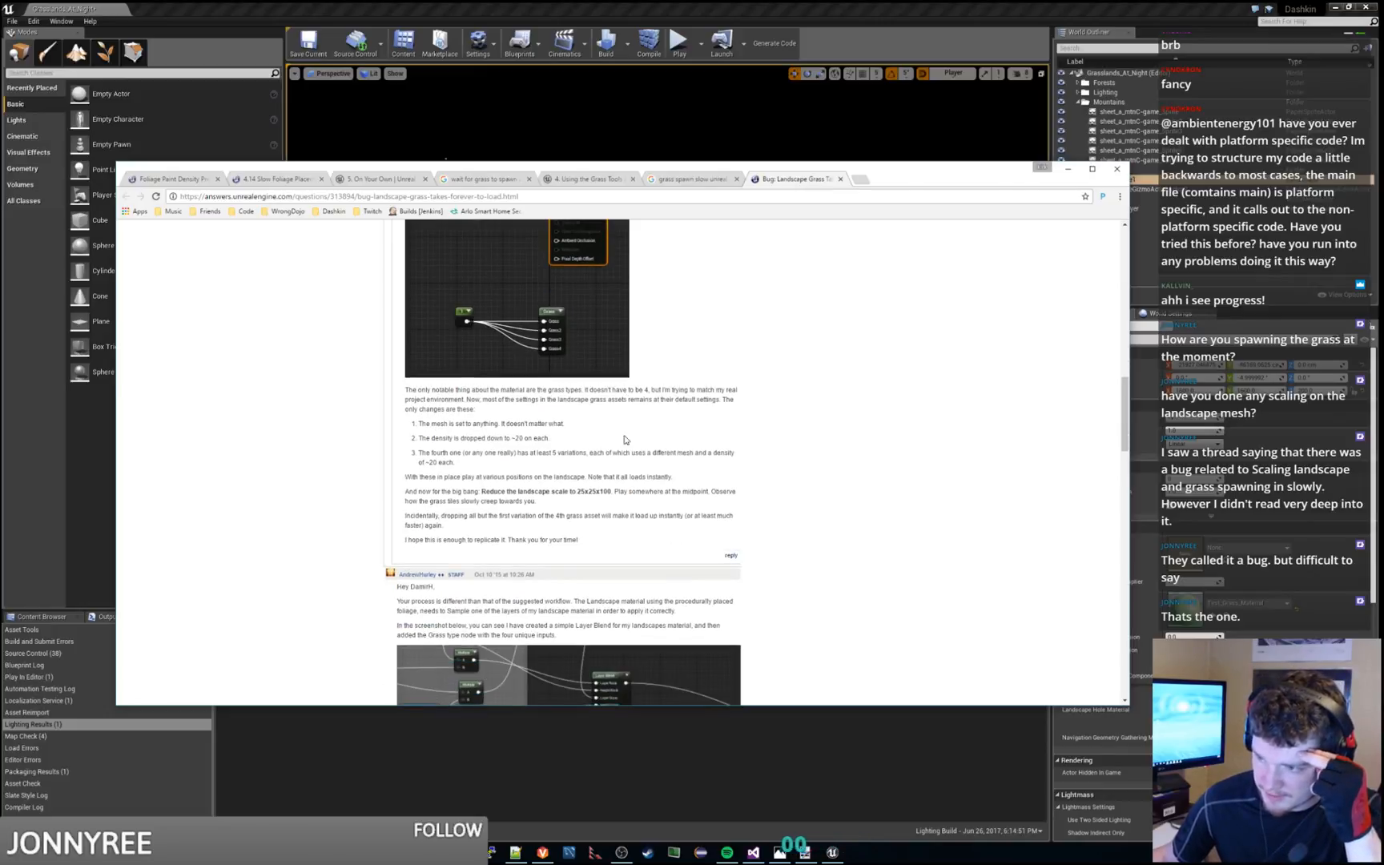
scroll(625, 440, "down", 1)
left_click_drag(542, 452, 677, 418)
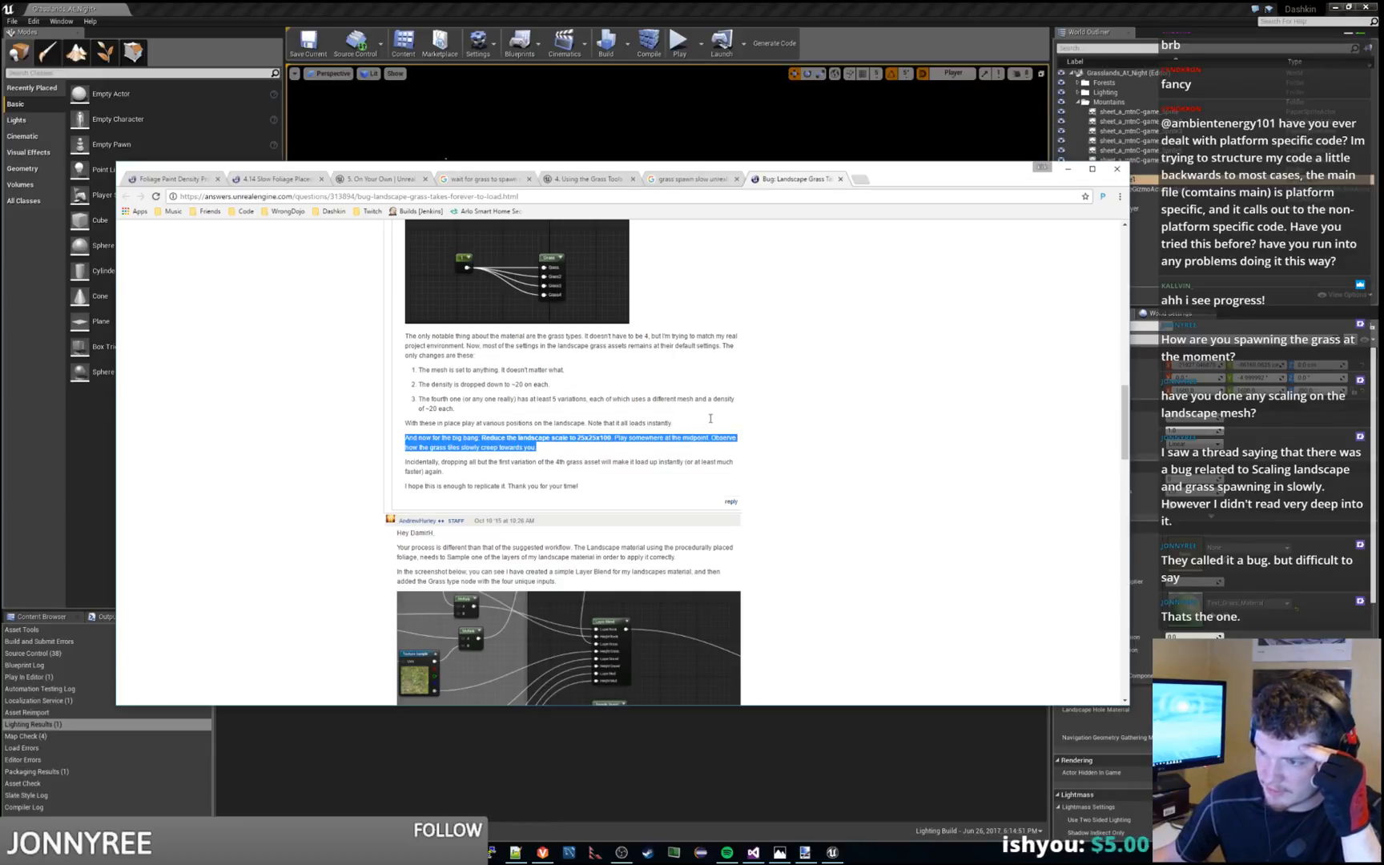
left_click_drag(405, 461, 714, 421)
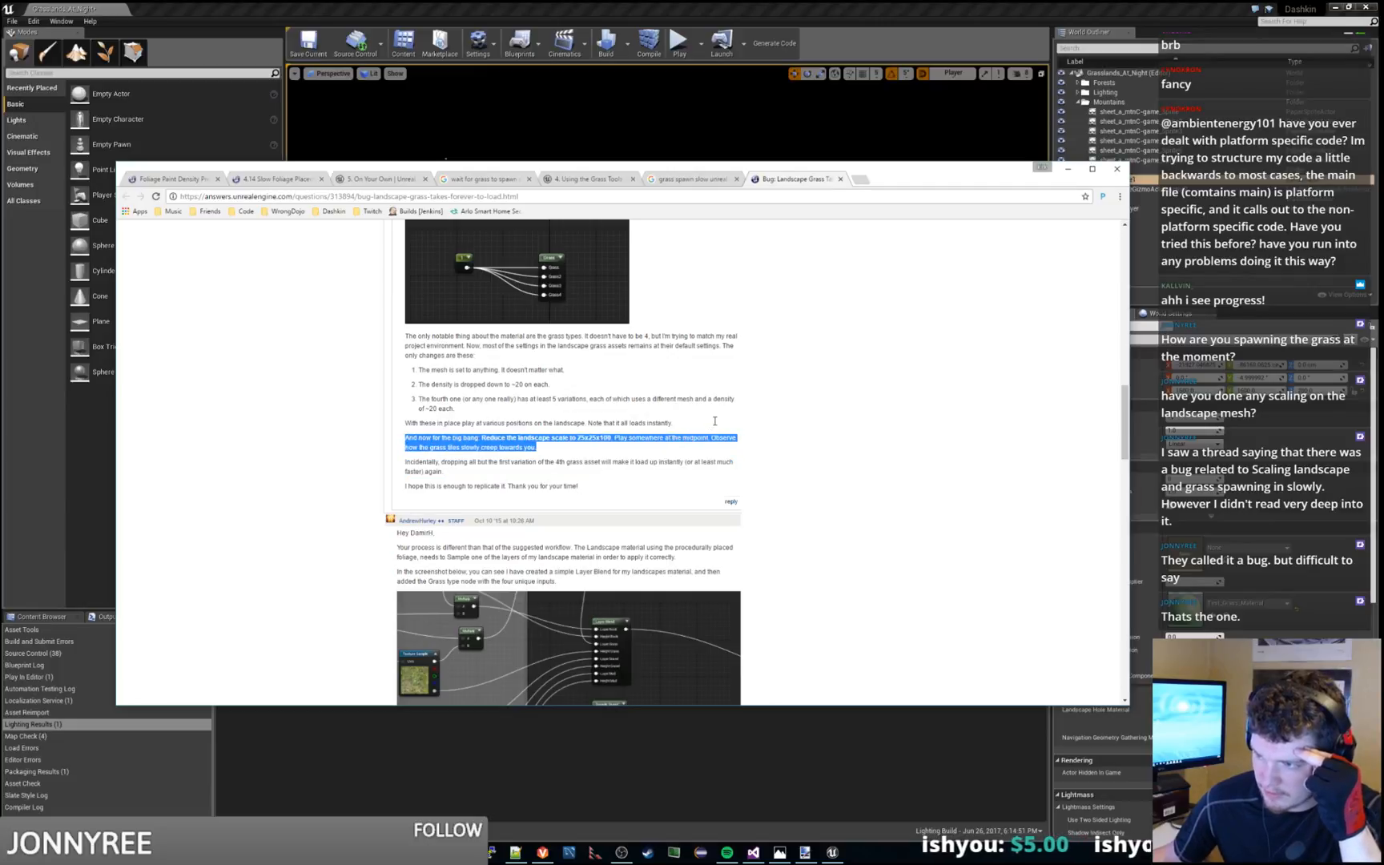
triple_click(581, 474)
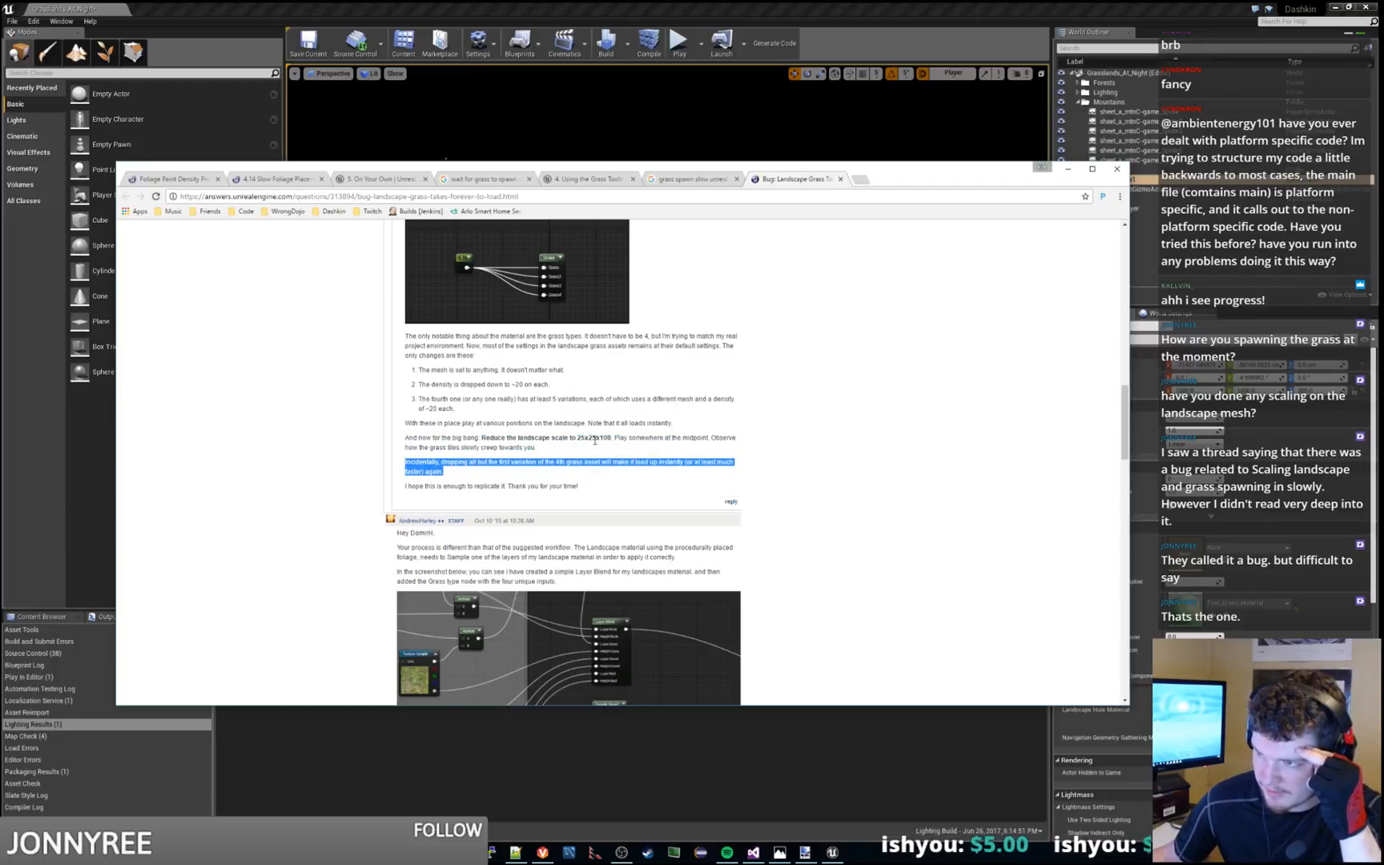
Read the staff reply about sampling landscape layers, separate grass types per layer and non-uniform landscape scaling
scroll(595, 440, "down", 2)
left_click(481, 434)
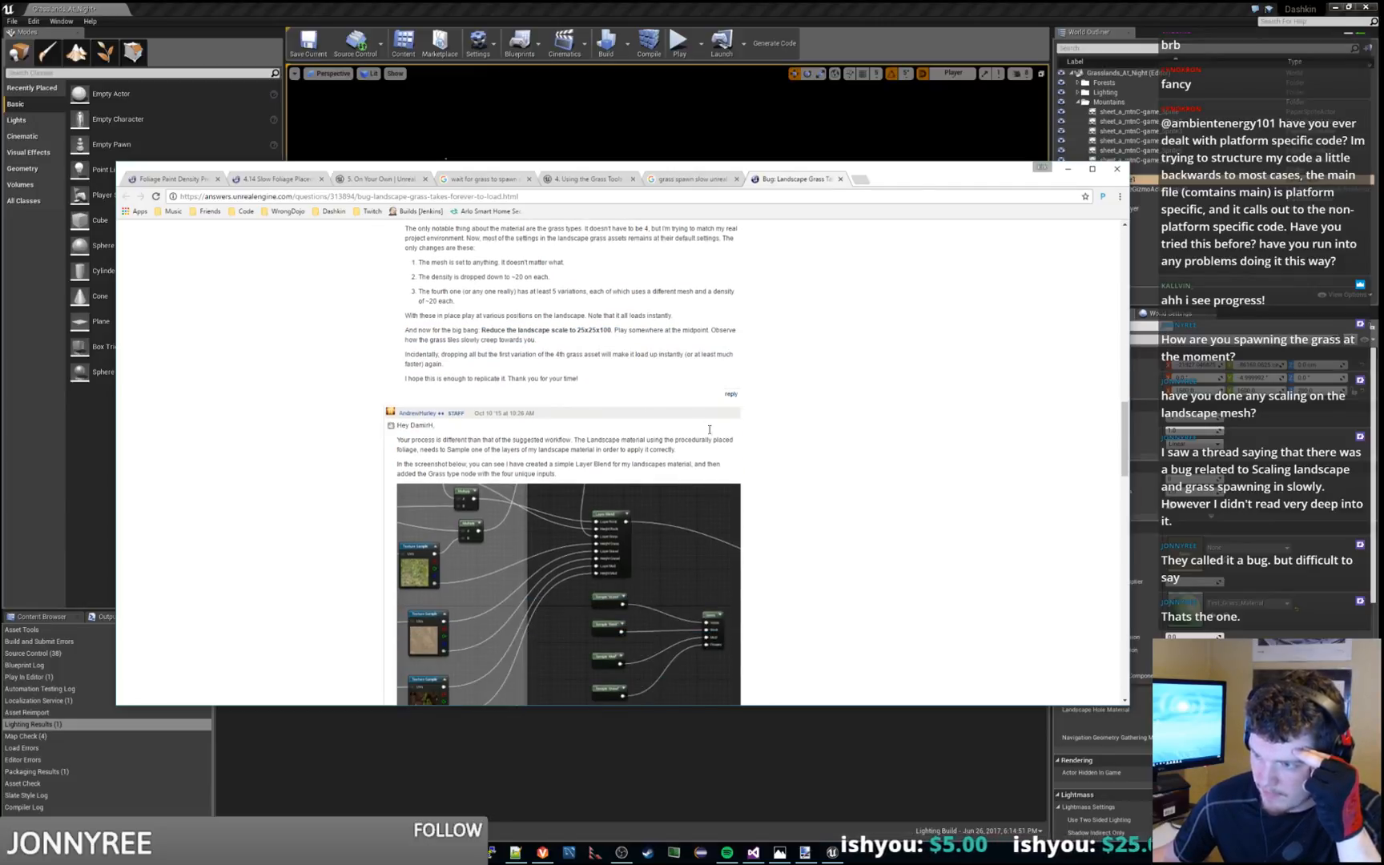
mouse_move(712, 430)
left_mouse_down()
mouse_move(720, 453)
mouse_move(701, 430)
left_mouse_up()
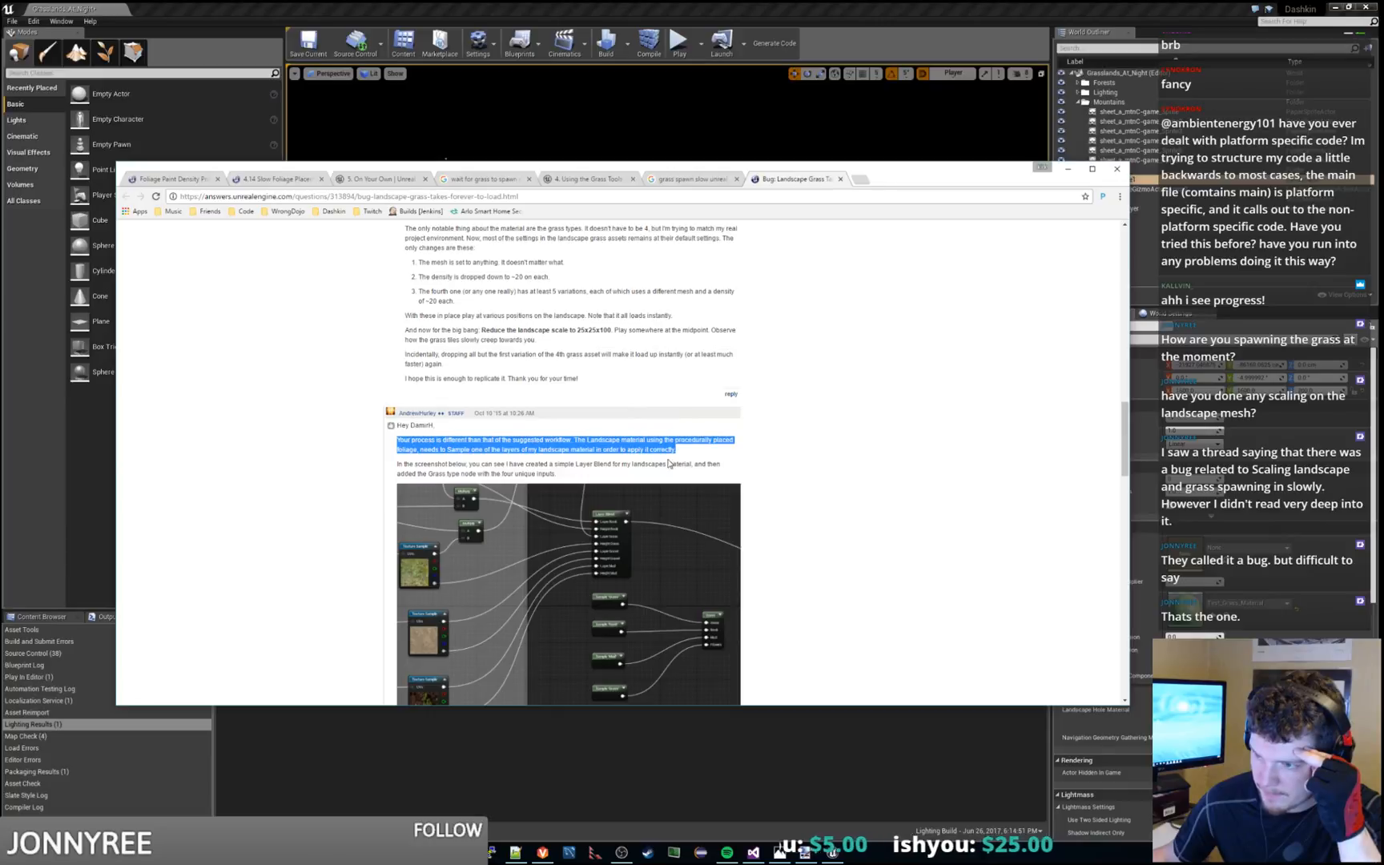
left_click_drag(670, 464, 695, 451)
scroll(697, 452, "down", 2)
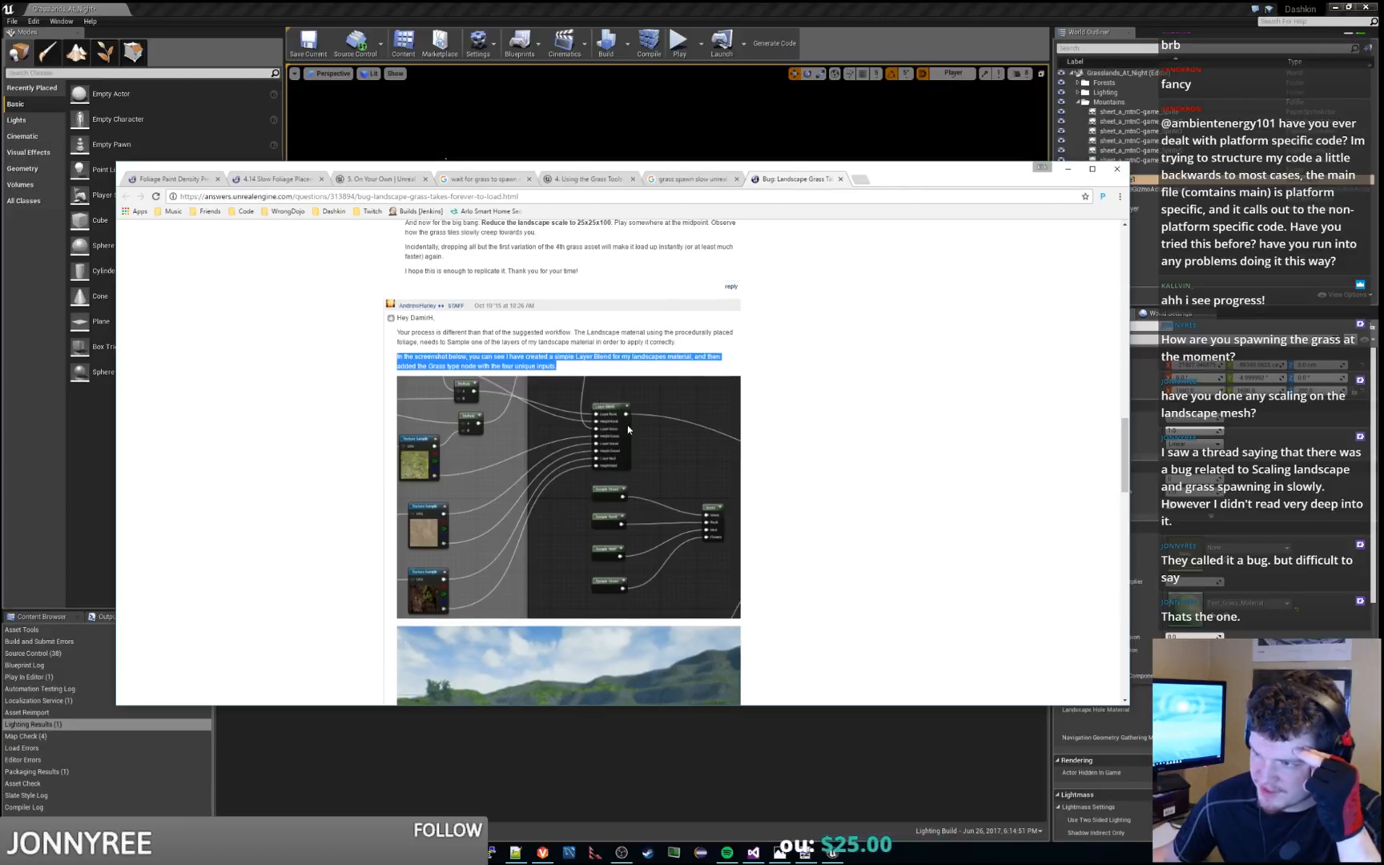
scroll(602, 455, "down", 4)
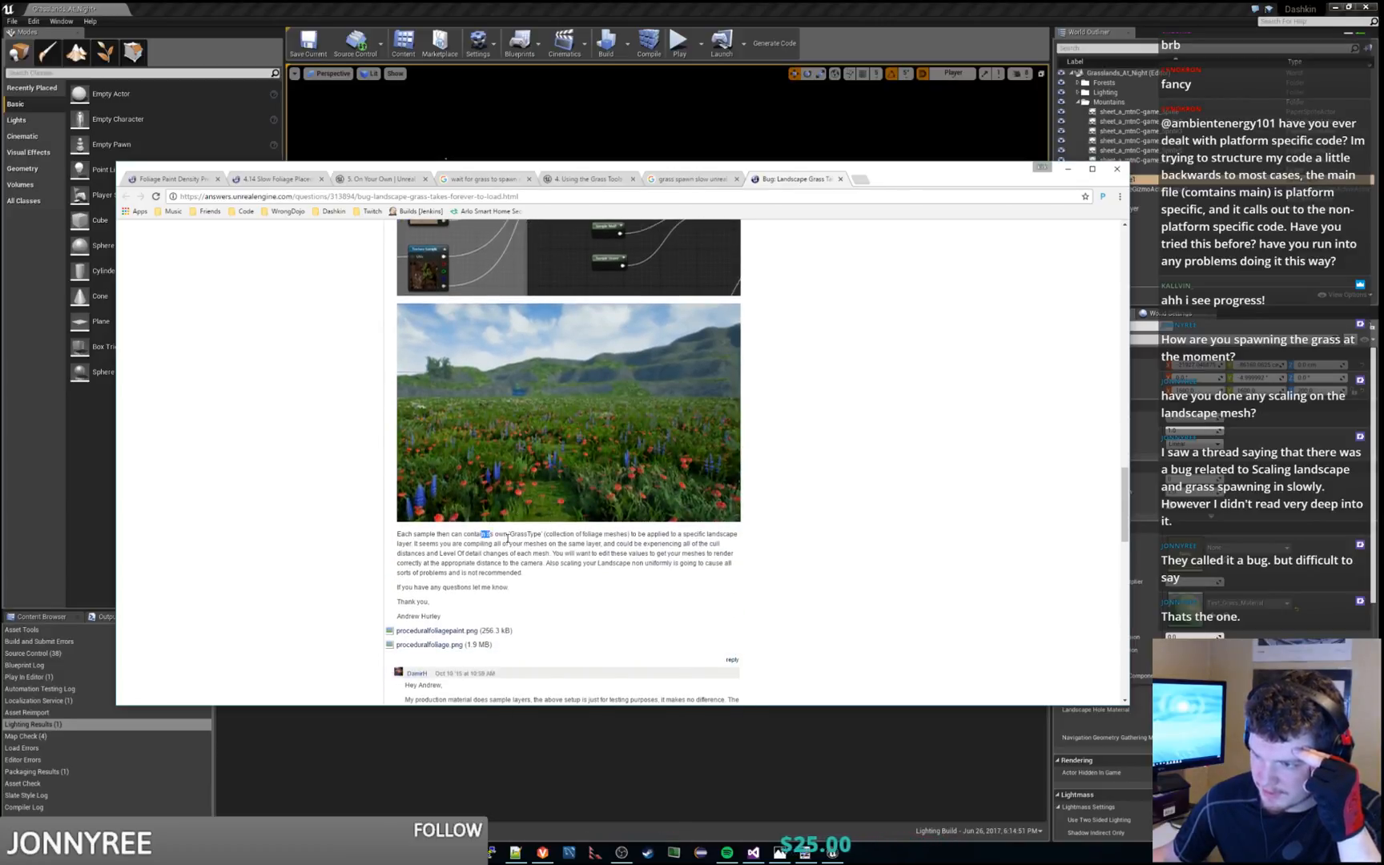
left_click_drag(482, 534, 566, 569)
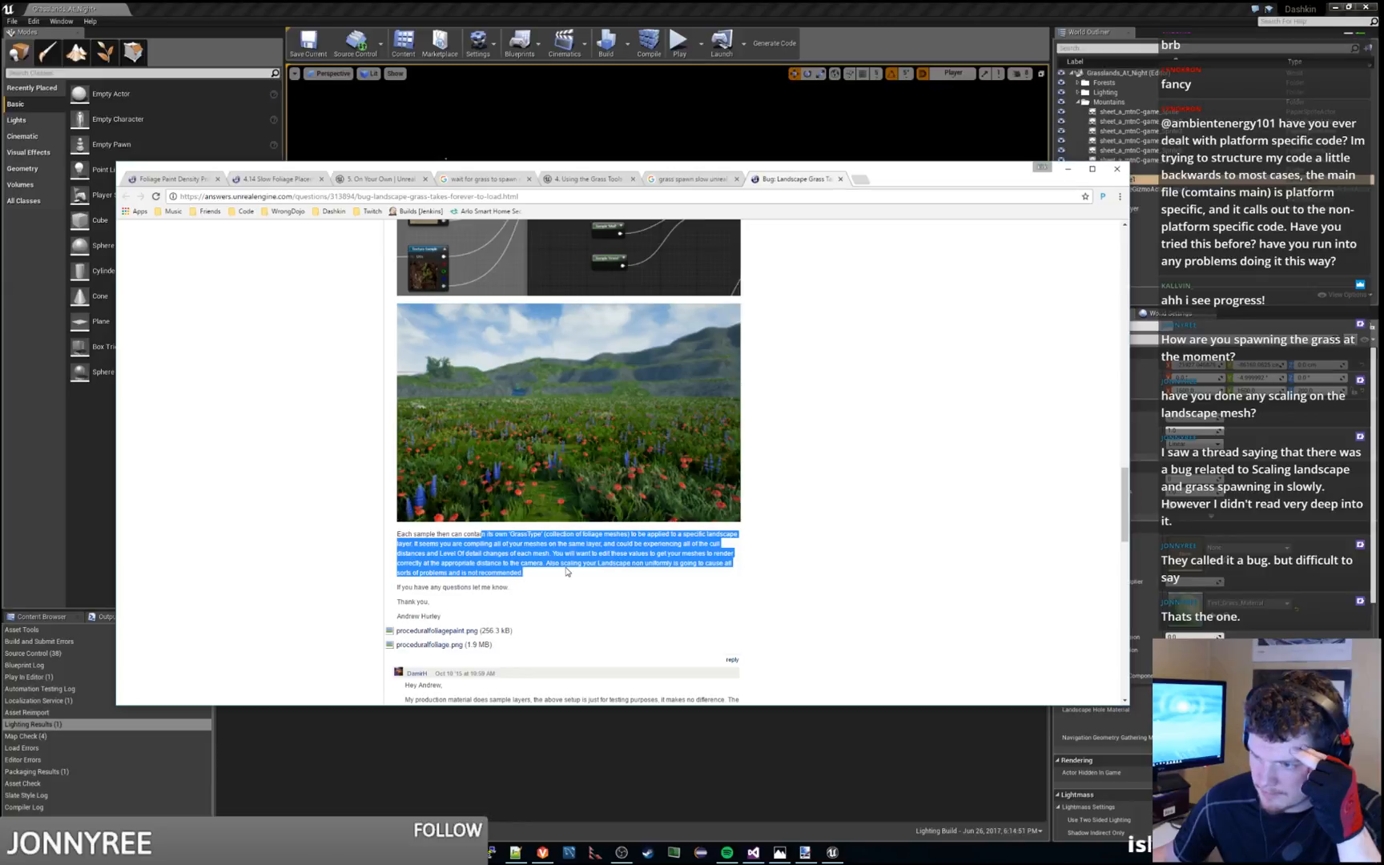
scroll(566, 571, "down", 1)
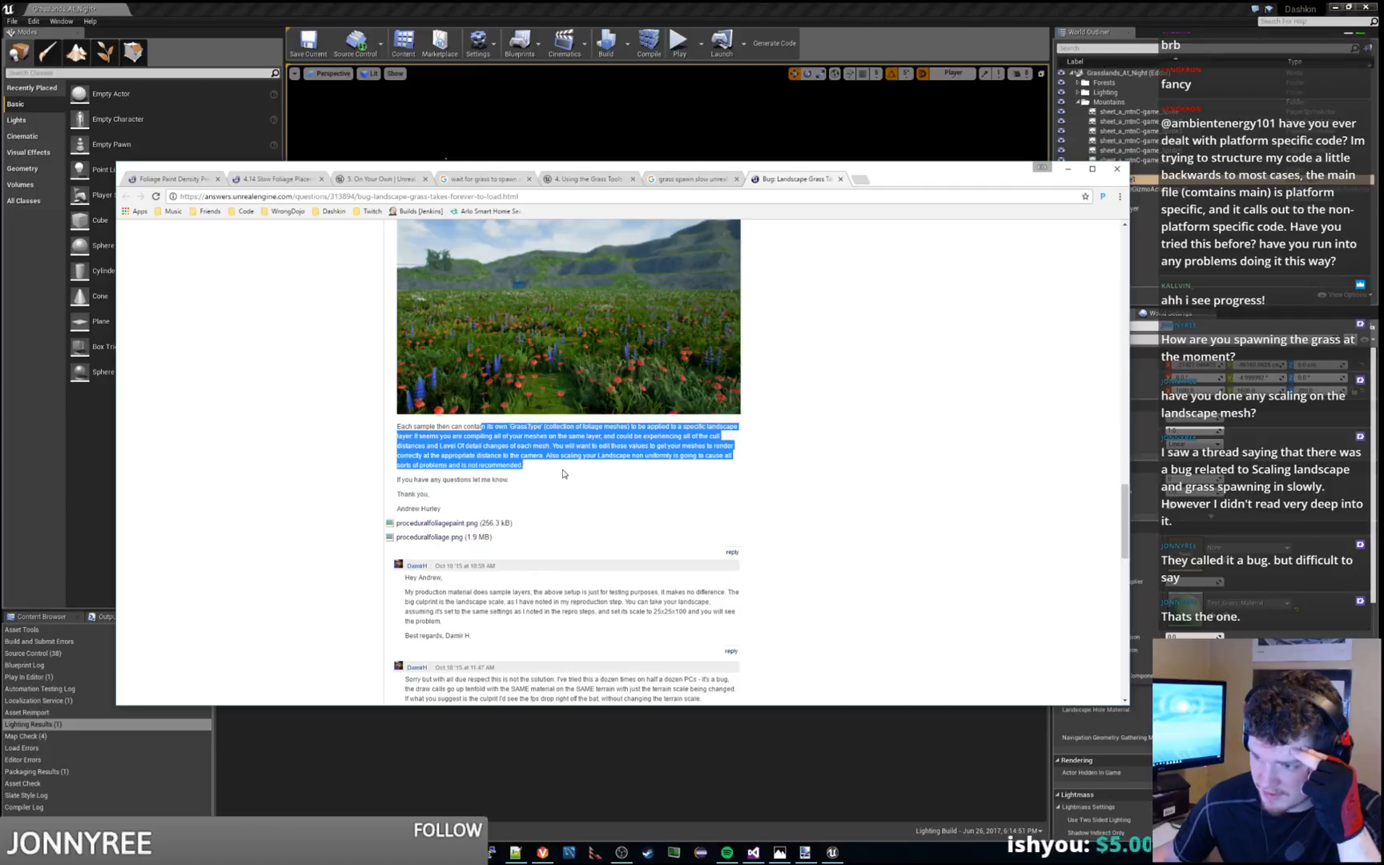
Read the reporter's two follow-up comments on landscape scale and draw calls
scroll(563, 474, "down", 1)
left_click_drag(481, 572, 495, 521)
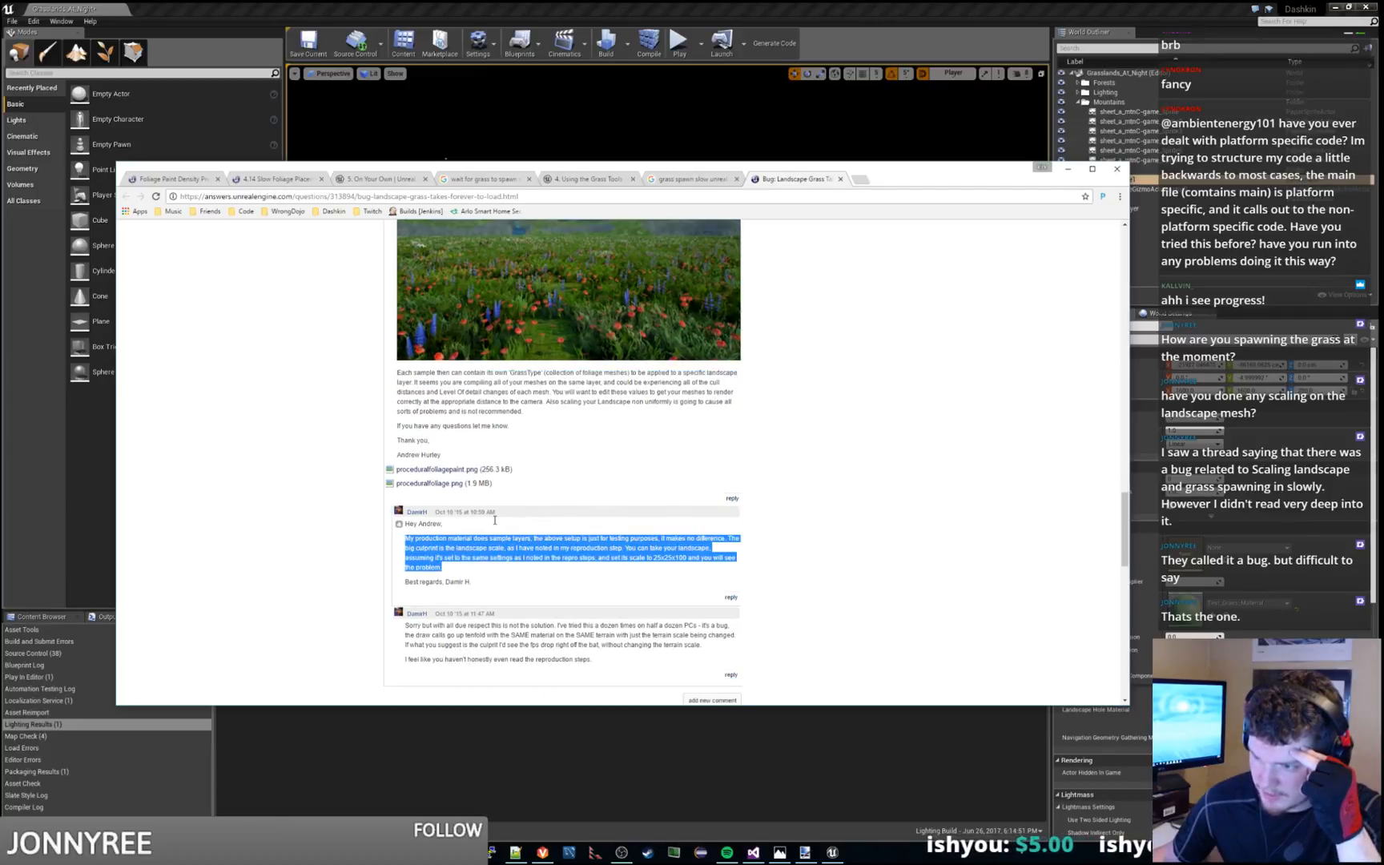
scroll(495, 521, "down", 2)
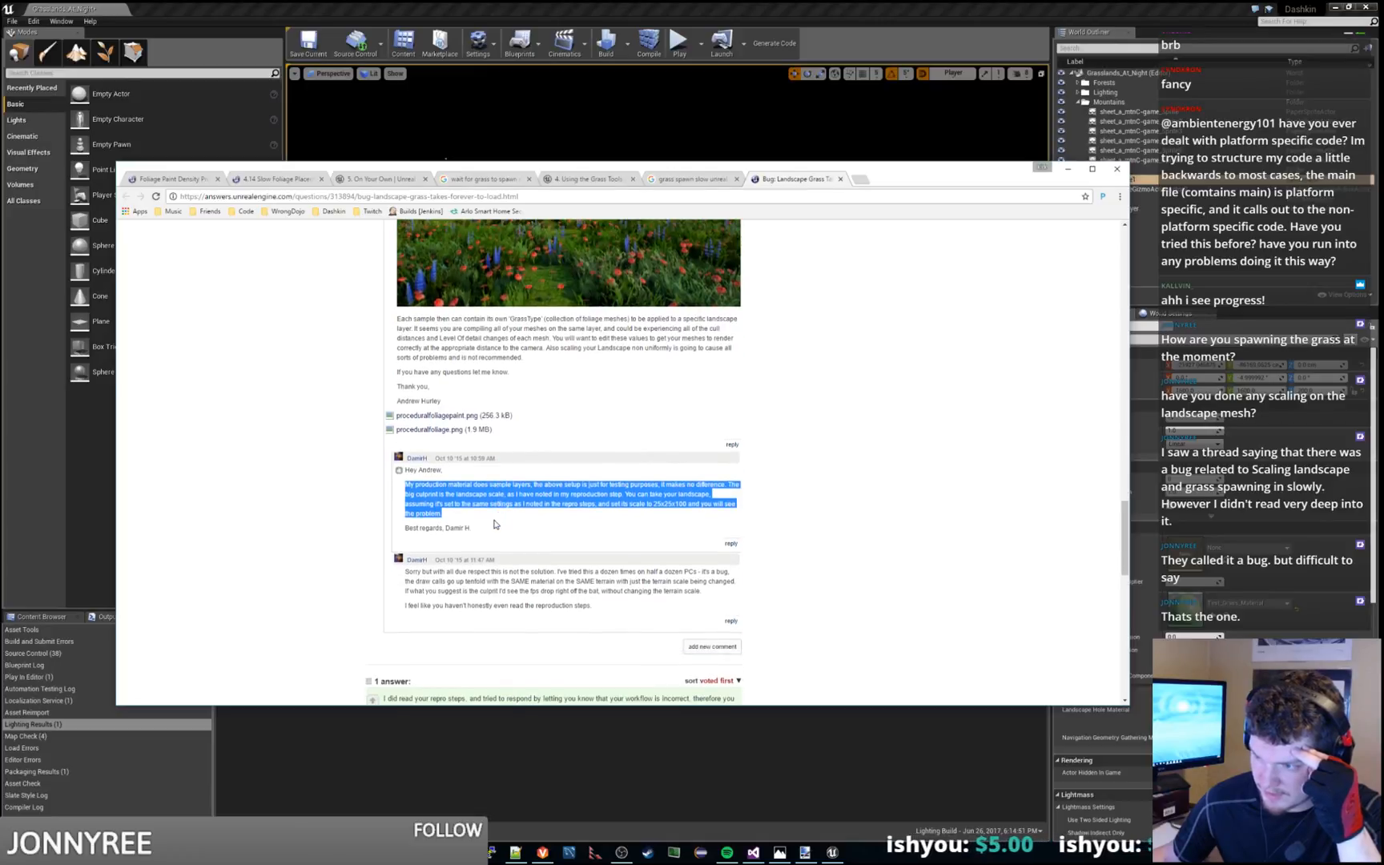
left_click_drag(478, 519, 551, 518)
scroll(551, 517, "down", 5)
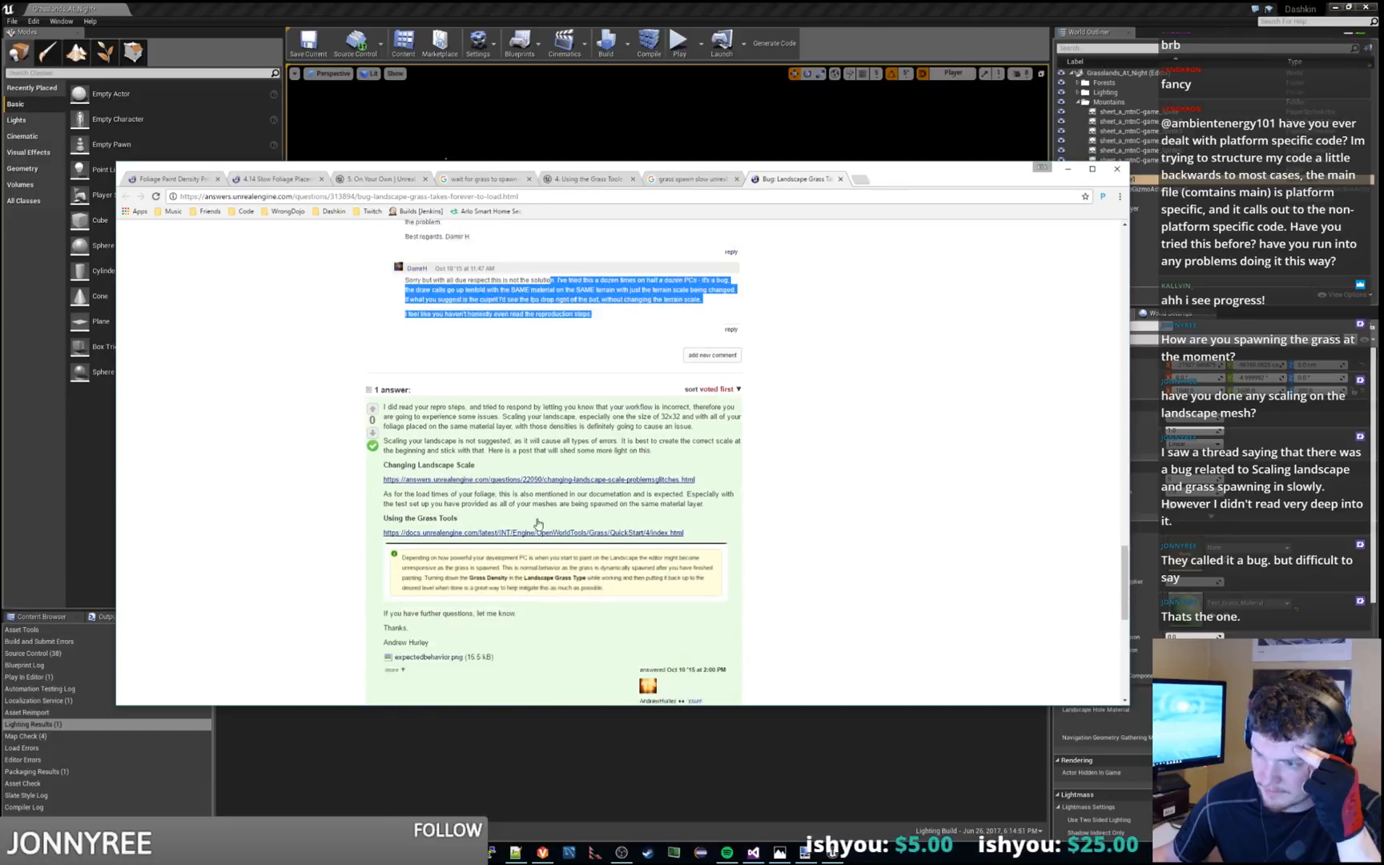
Read the accepted answer on landscape scaling and foliage load times, including the reporter's newest reply below it
left_click_drag(451, 375, 715, 399)
scroll(715, 398, "down", 2)
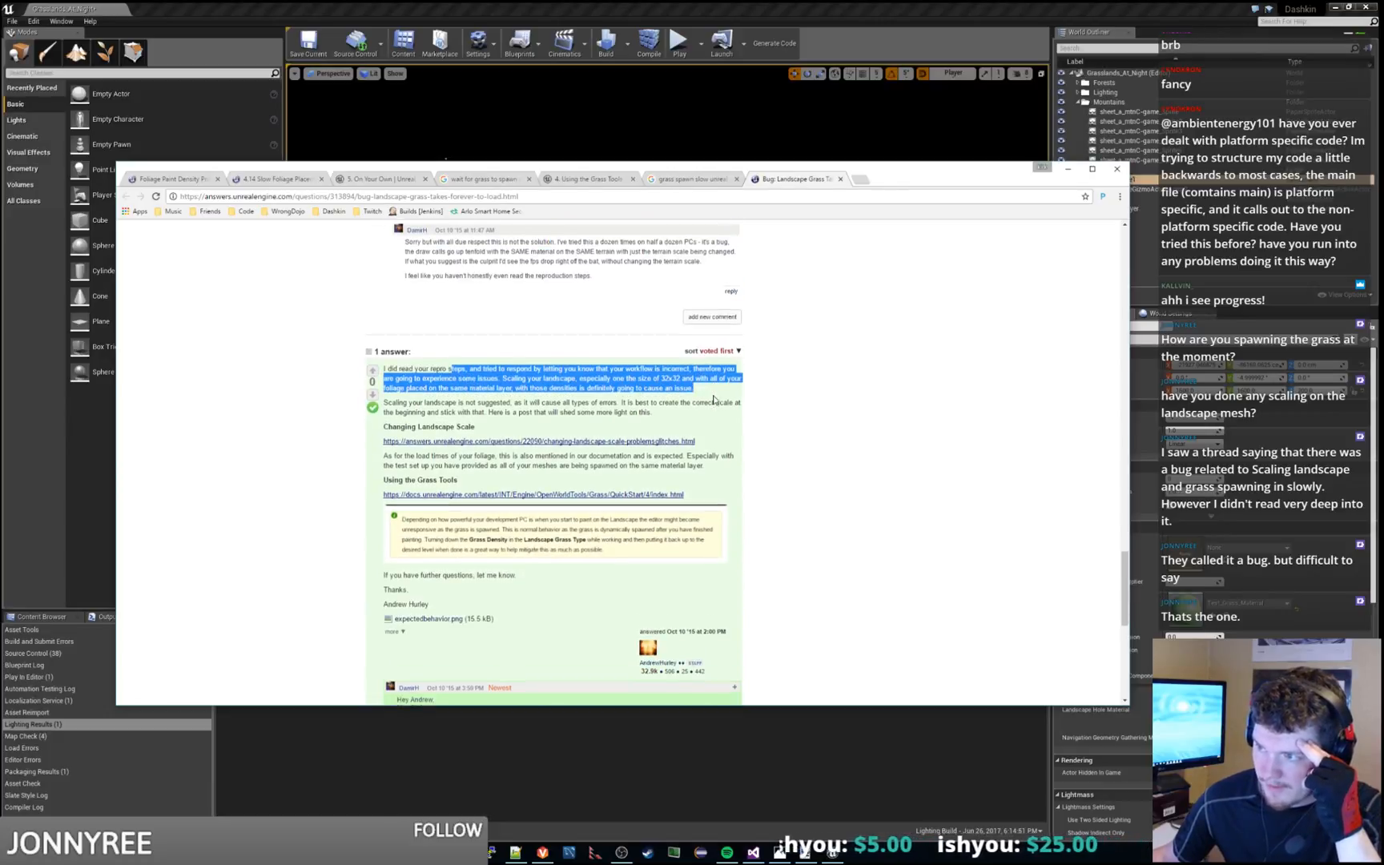
left_click_drag(505, 605, 682, 629)
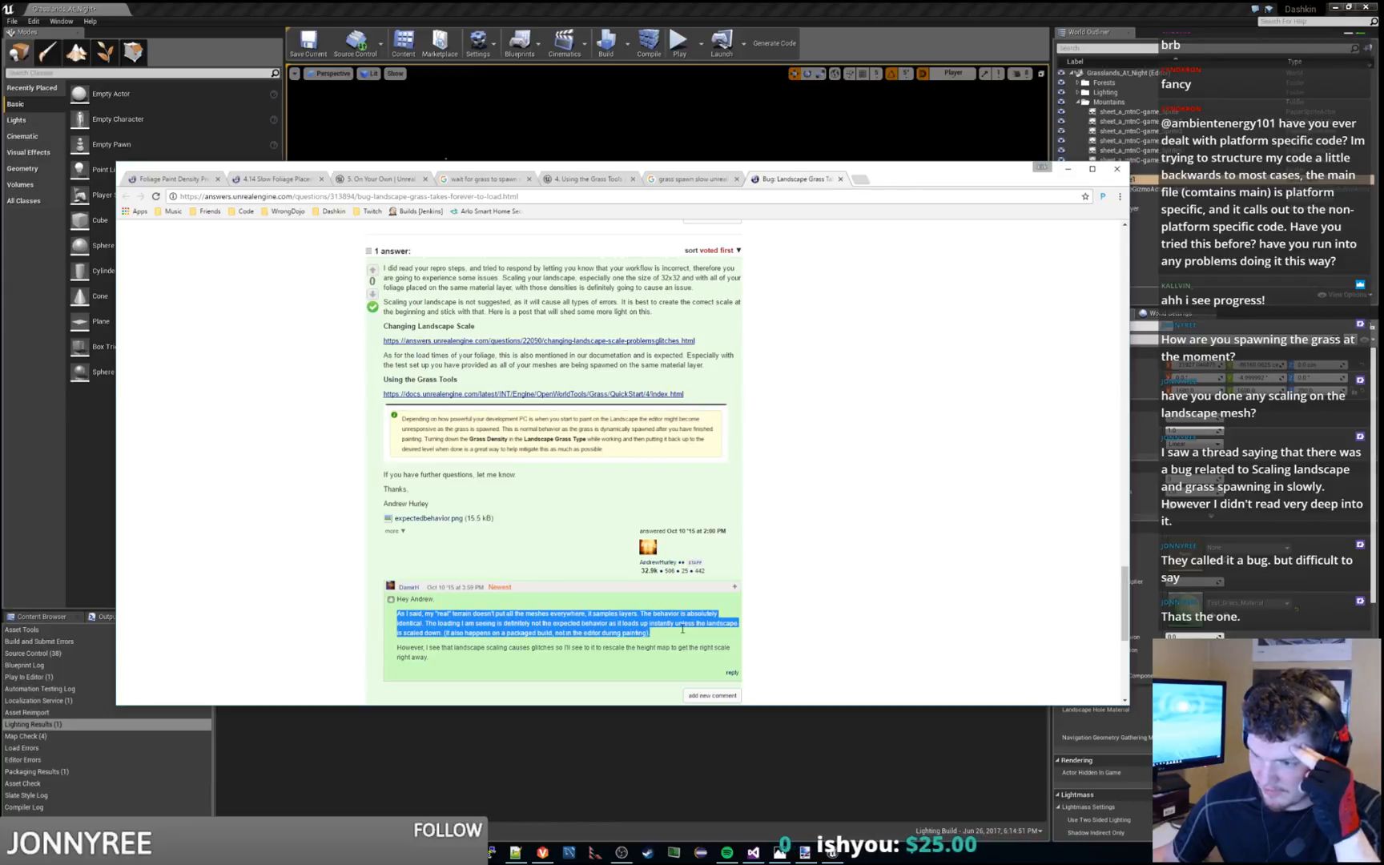
scroll(529, 573, "down", 2)
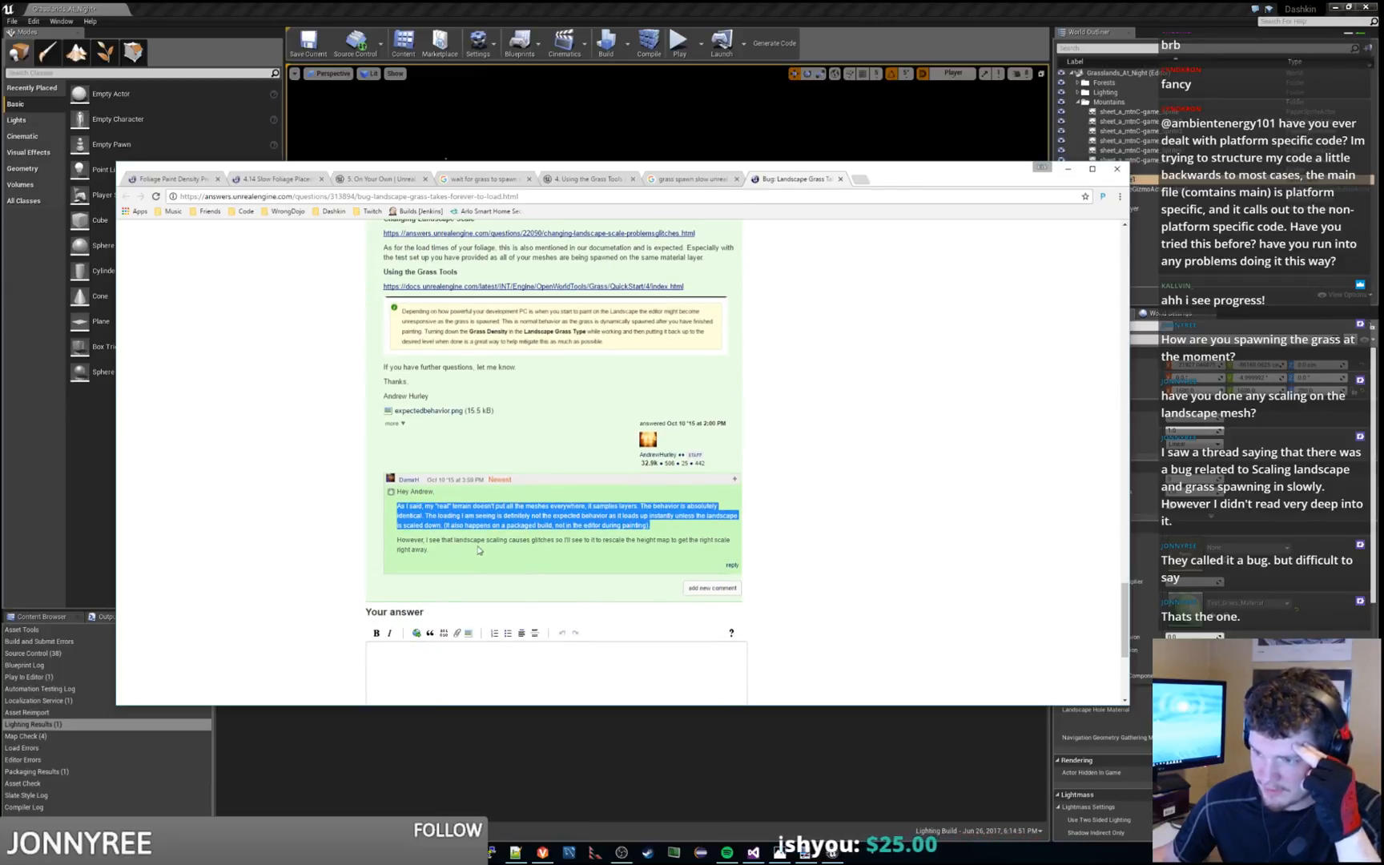
left_click_drag(480, 550, 491, 506)
scroll(226, 516, "up", 3)
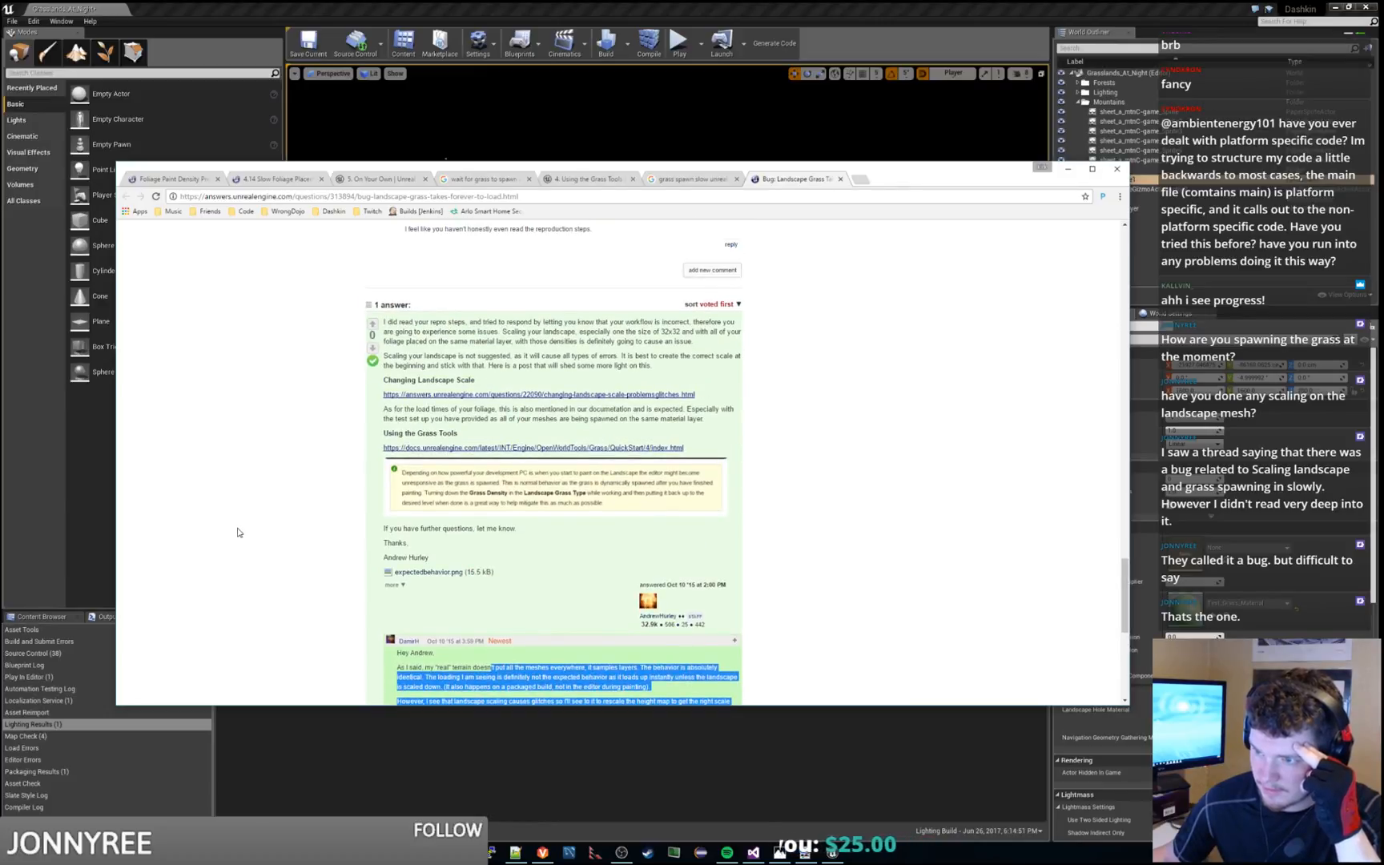
left_click(238, 532)
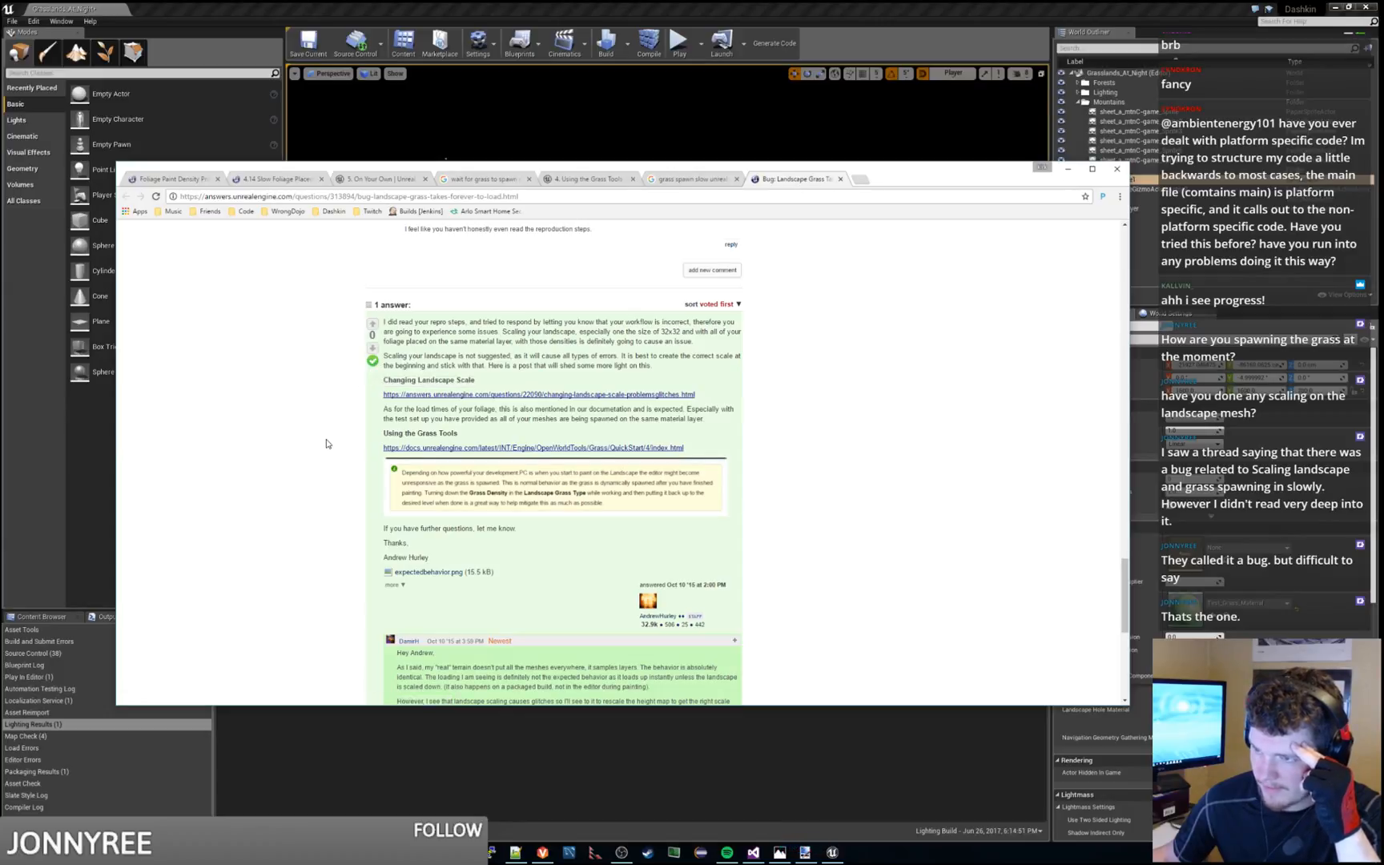
scroll(326, 444, "down", 1)
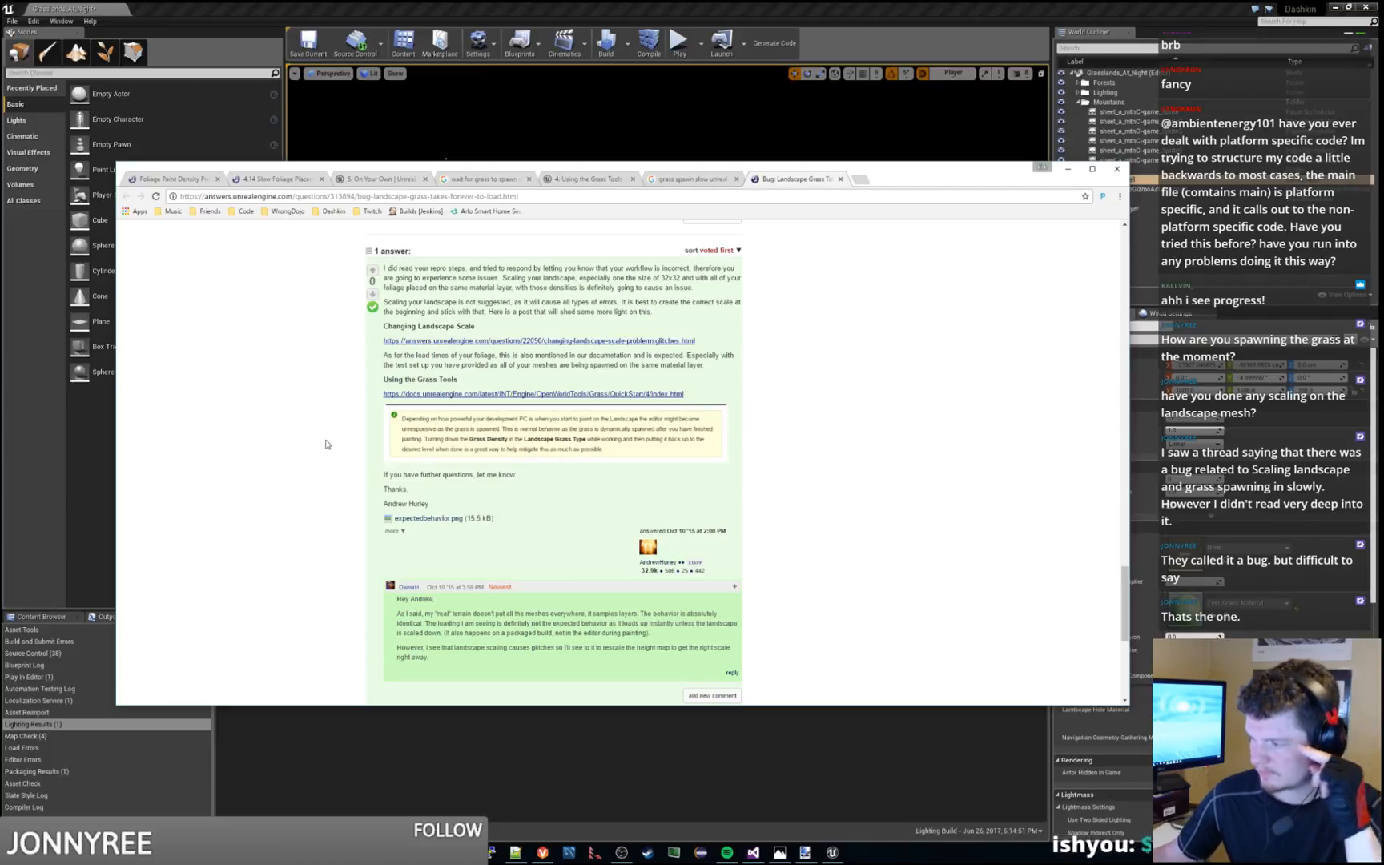
Return to the Unreal Editor, play-test the built level to check how the grass loads, and stop the session
left_click(664, 154)
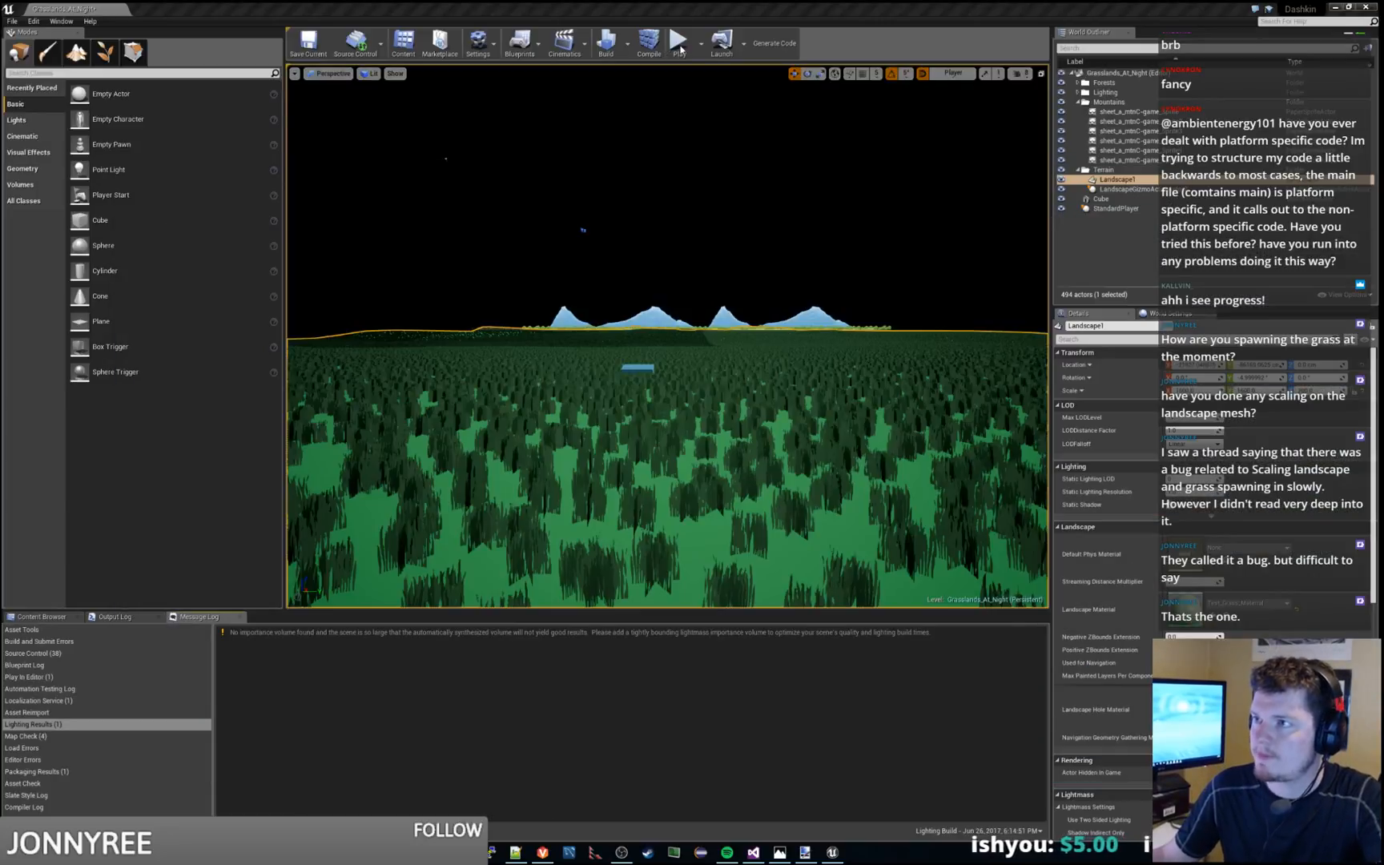
left_click(679, 44)
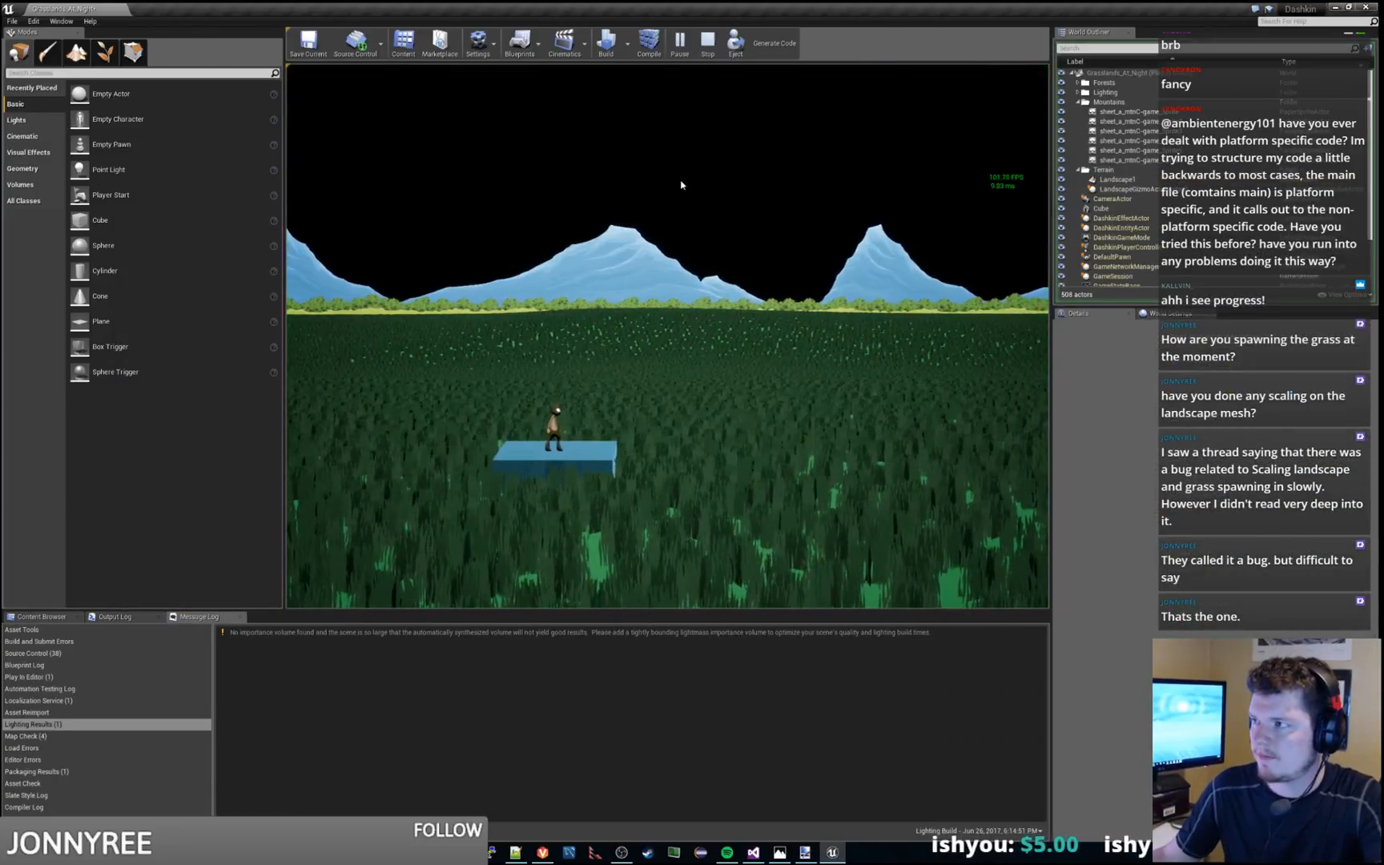
key("Escape")
key("alt+Tab")
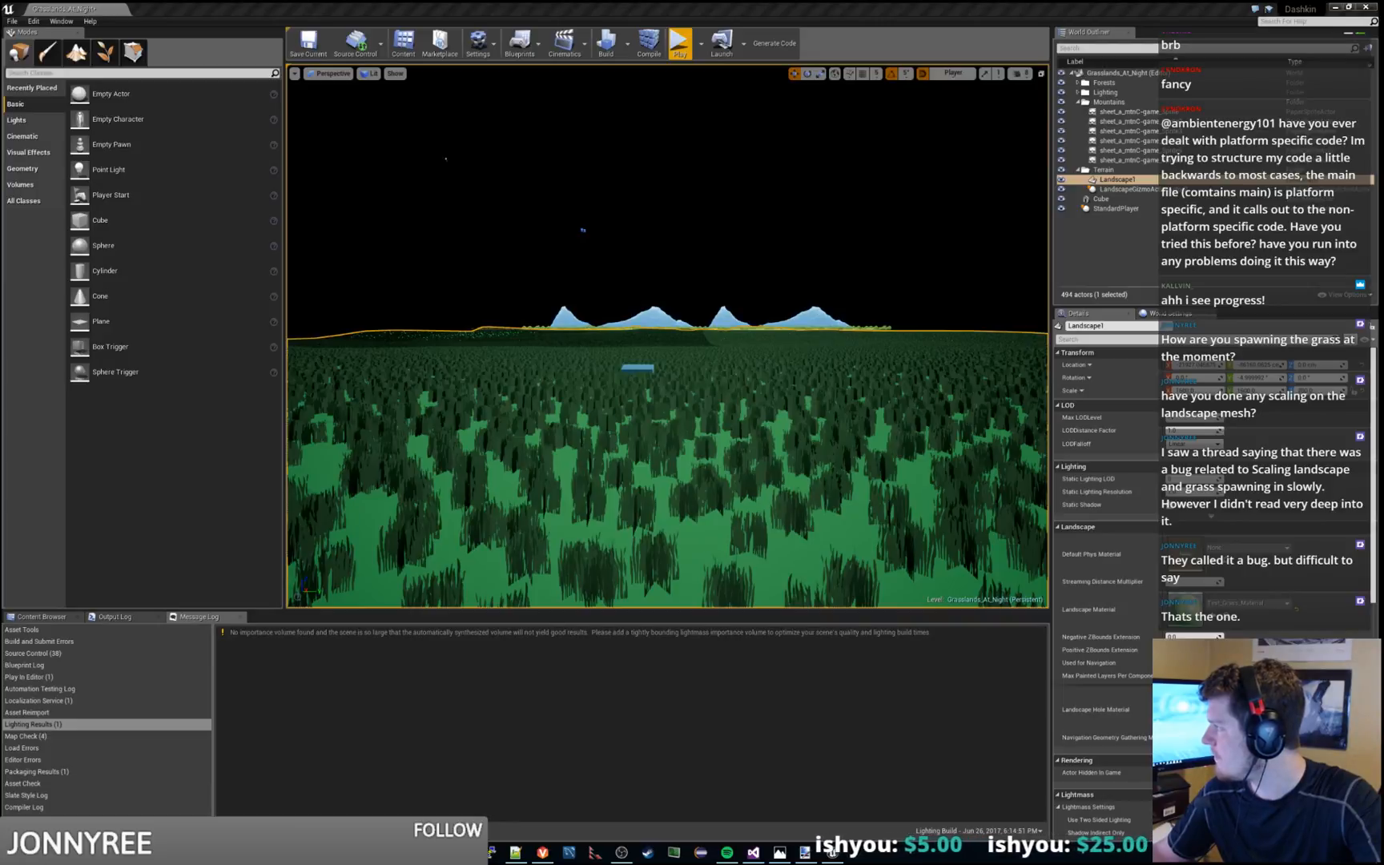
Switch to the browser, read the AnswerHub question on slow Landscape Grass Type loading with scaled landscapes, and upvote it
left_click_drag(0, 10, 656, 2)
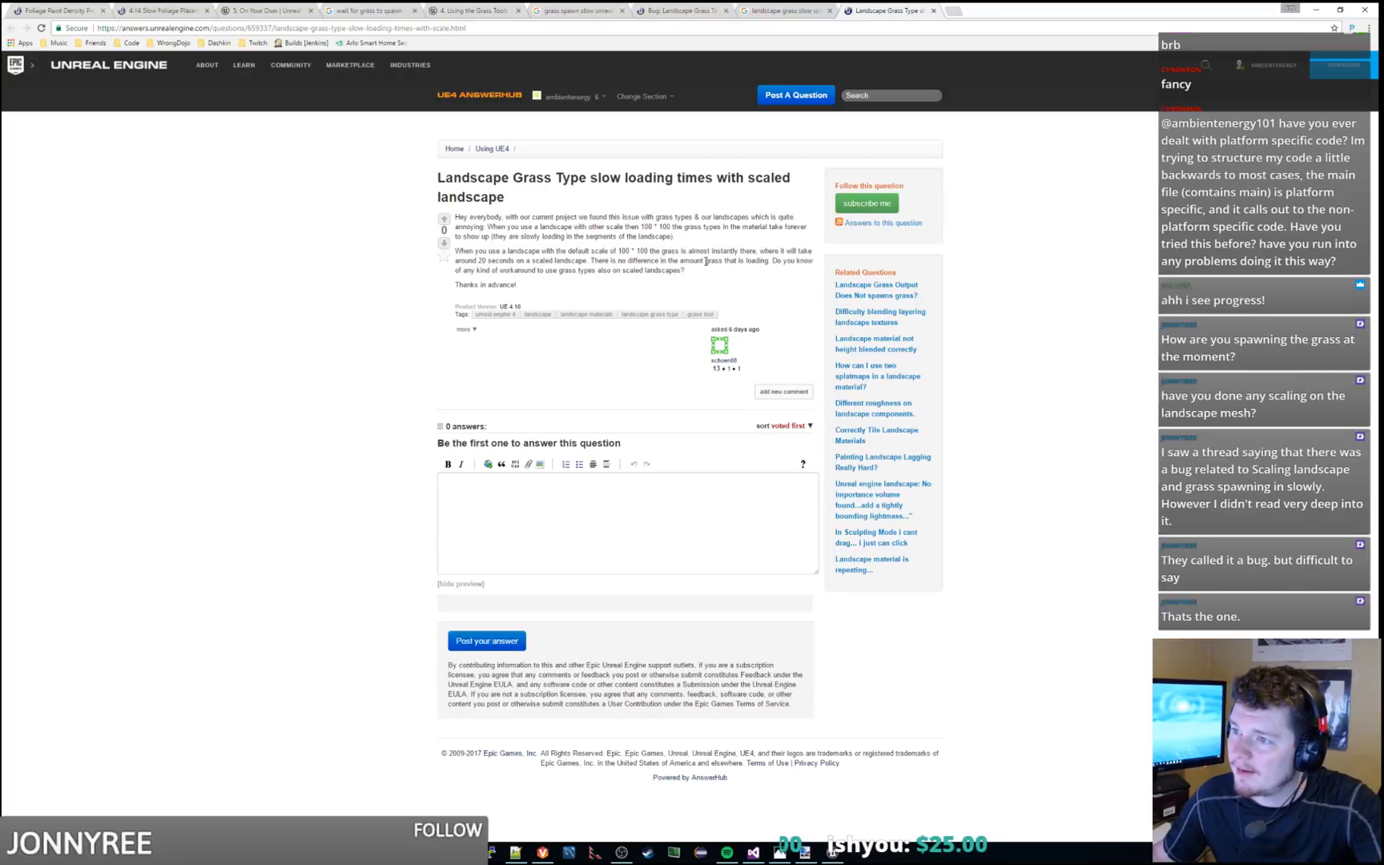
left_click_drag(699, 277, 710, 231)
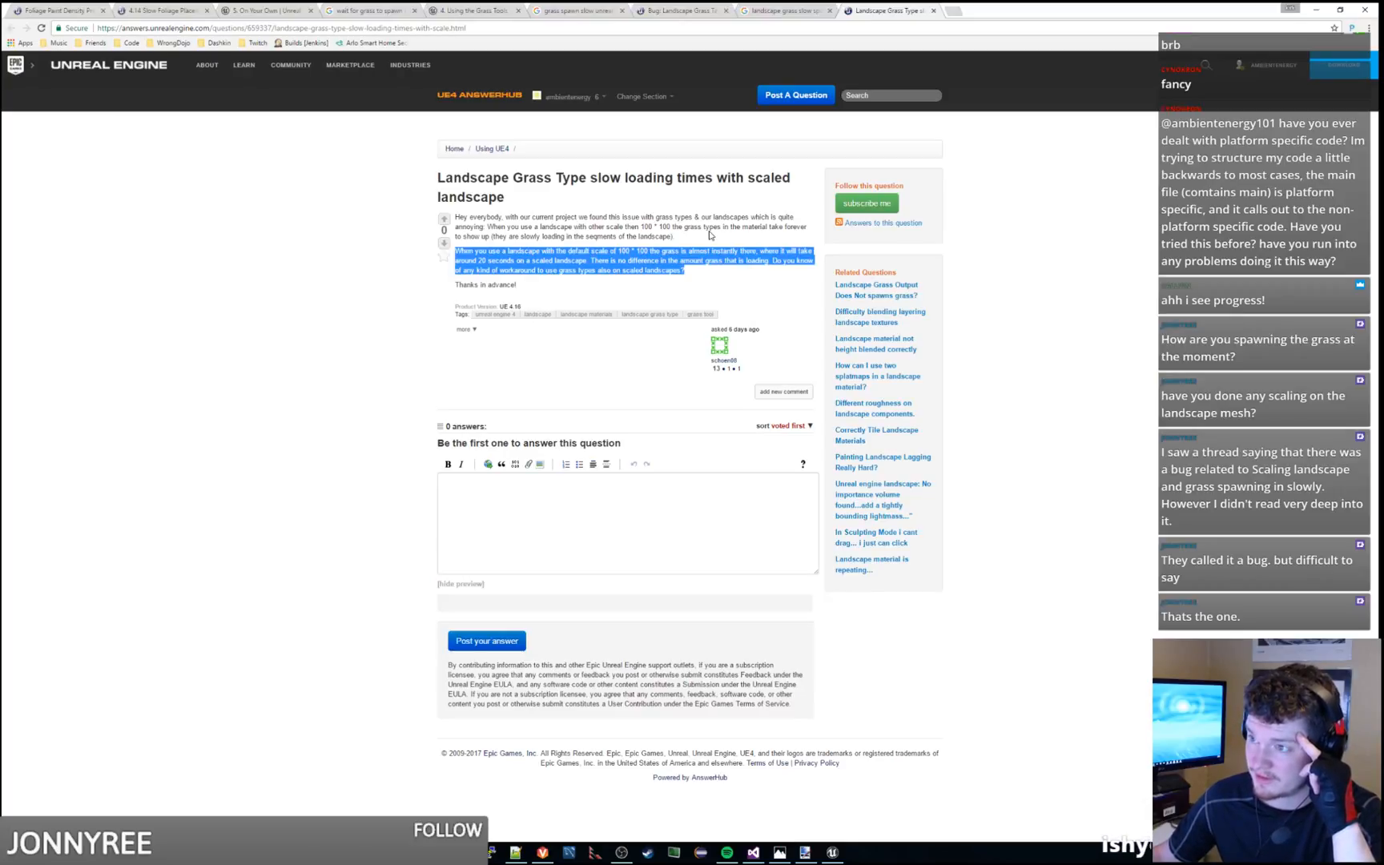
left_click(689, 231)
mouse_move(686, 229)
left_mouse_down()
mouse_move(693, 211)
mouse_move(697, 239)
mouse_move(696, 215)
mouse_move(675, 209)
mouse_move(632, 220)
mouse_move(678, 235)
left_mouse_up()
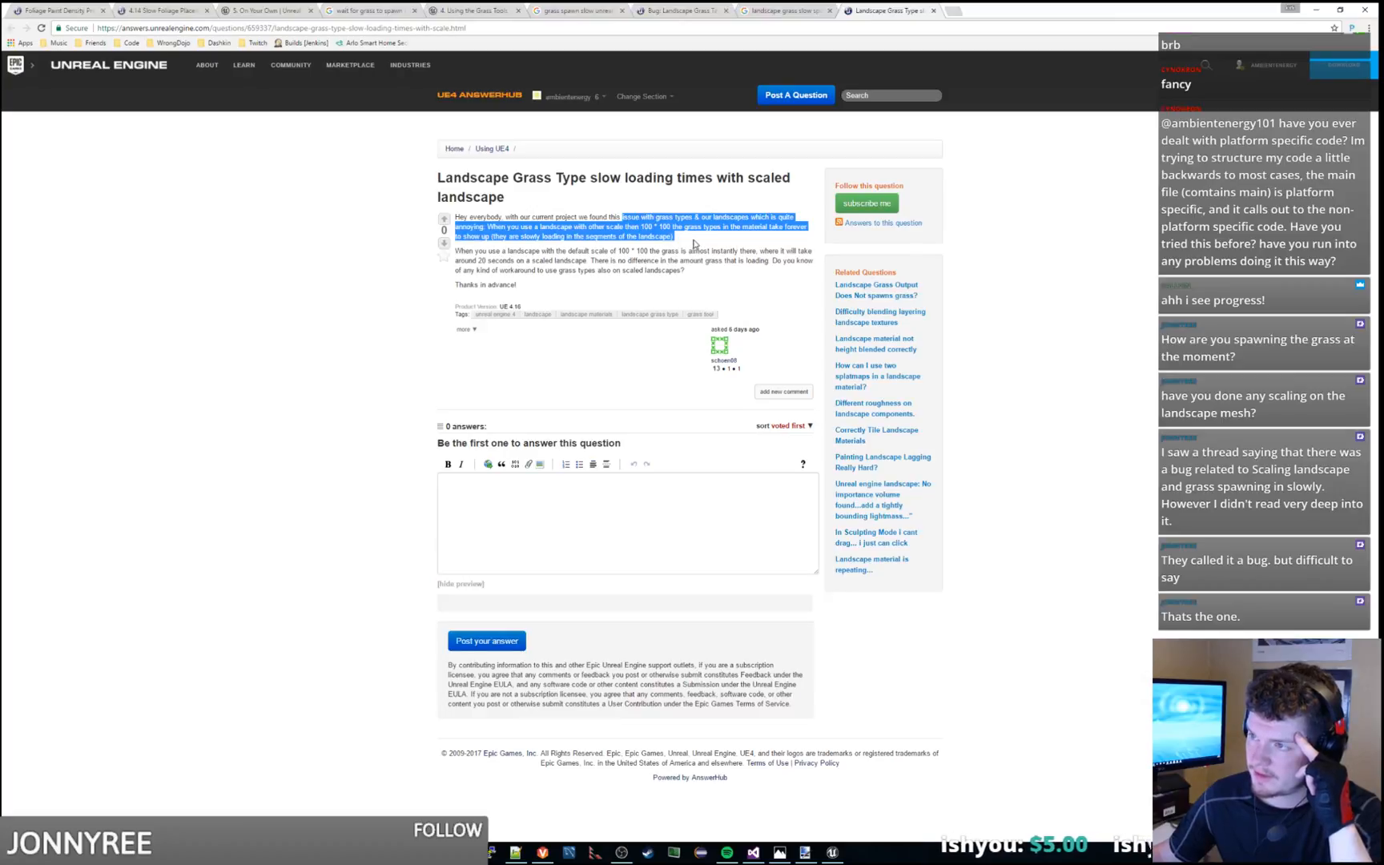
mouse_move(695, 244)
left_mouse_down()
mouse_move(457, 214)
mouse_move(678, 237)
left_mouse_up()
left_click(458, 216)
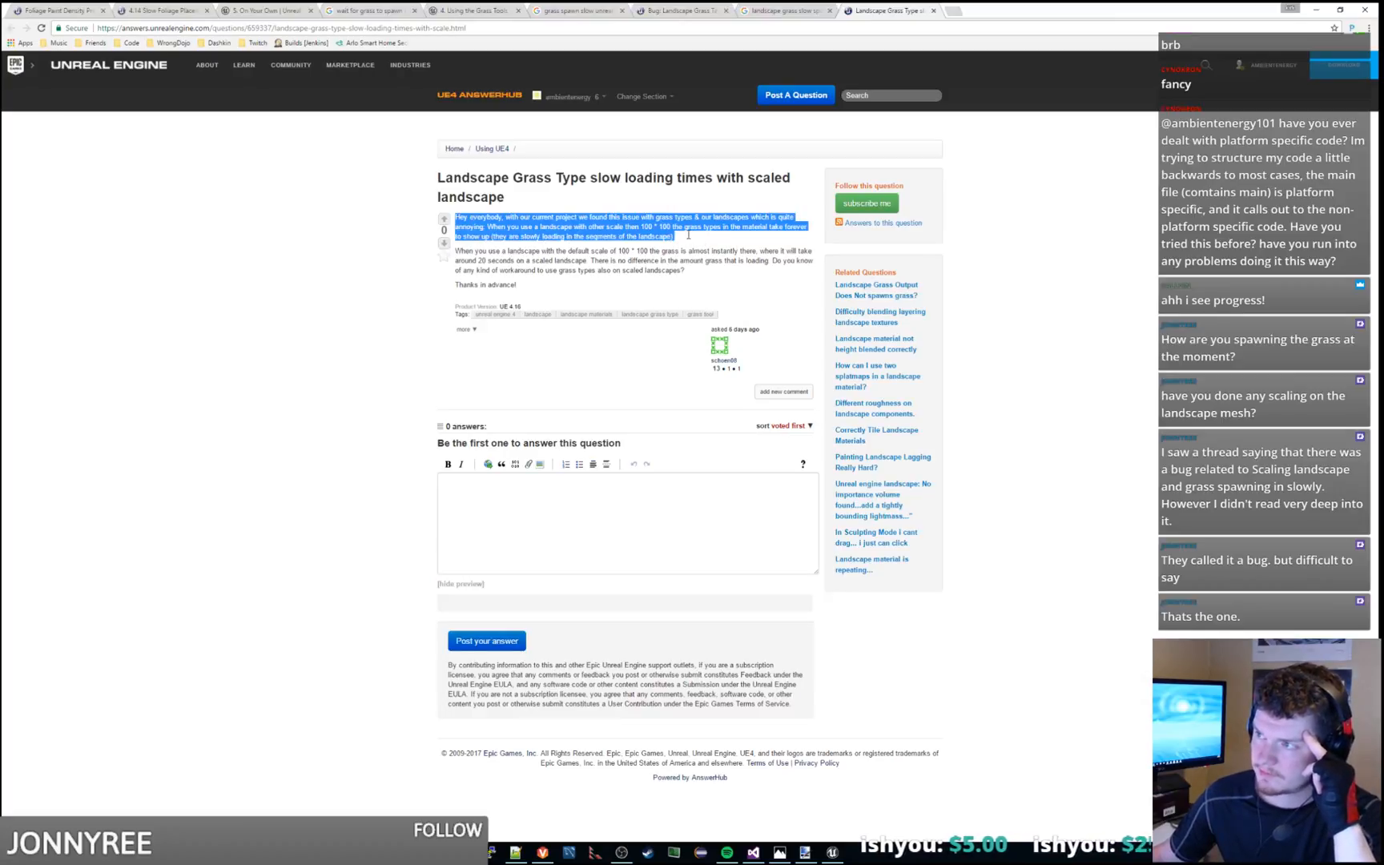
left_click(689, 238)
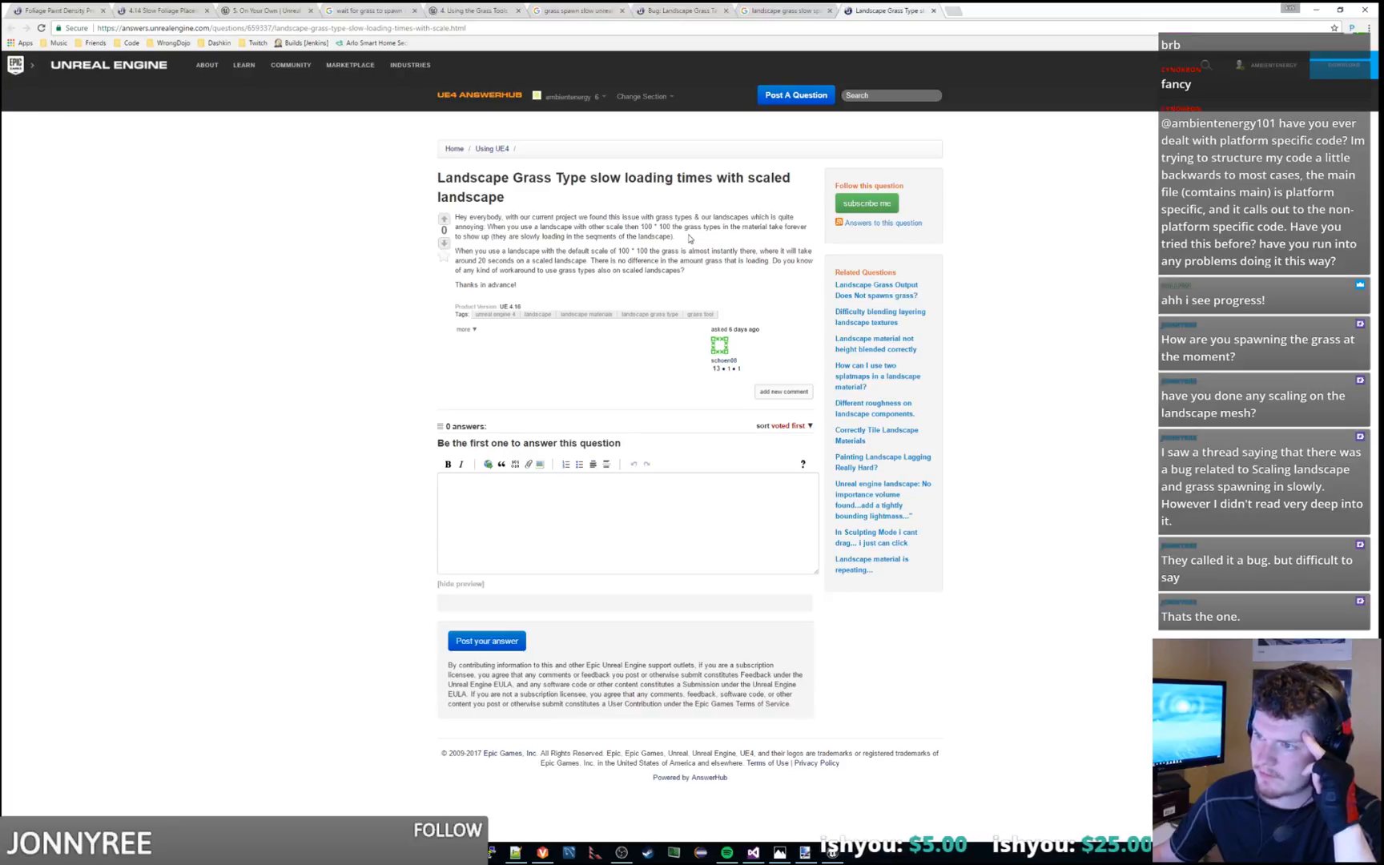
left_click(444, 219)
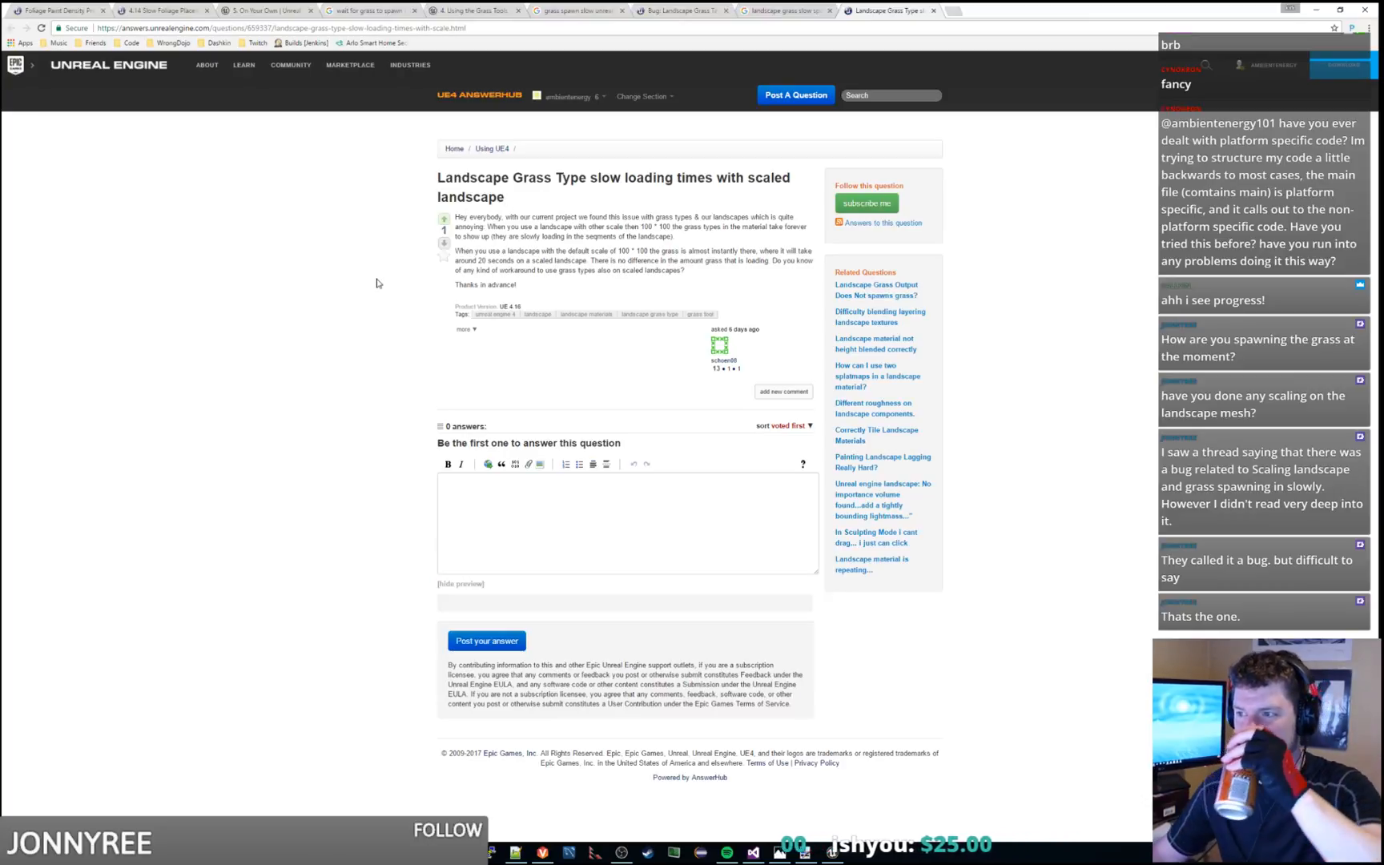
Return to the Unreal Editor, enter Landscape mode and select the grassland terrain's components with the Selection tool
left_click_drag(1048, 7, 1383, 79)
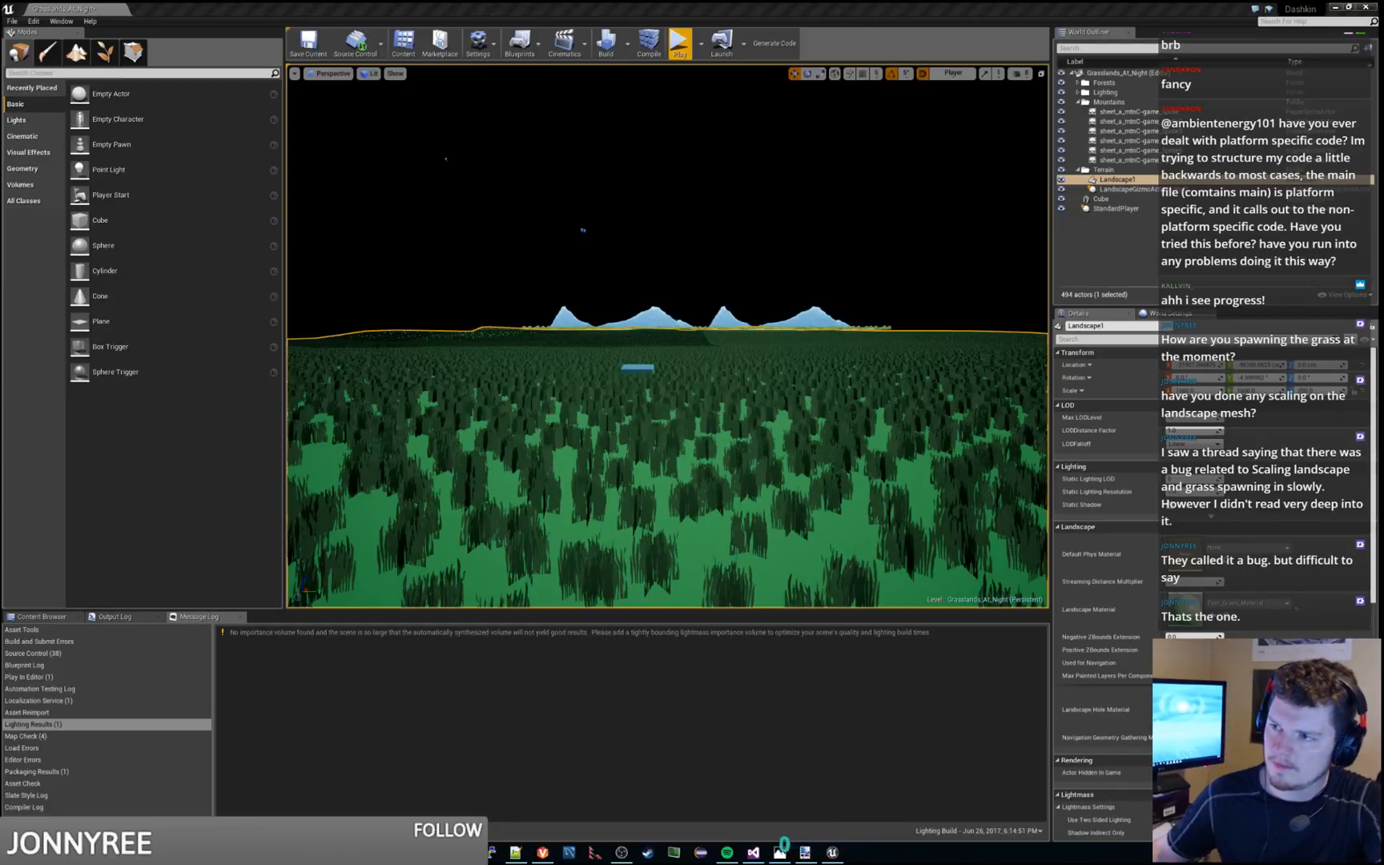
right_click_drag(746, 225, 793, 300)
key("s")
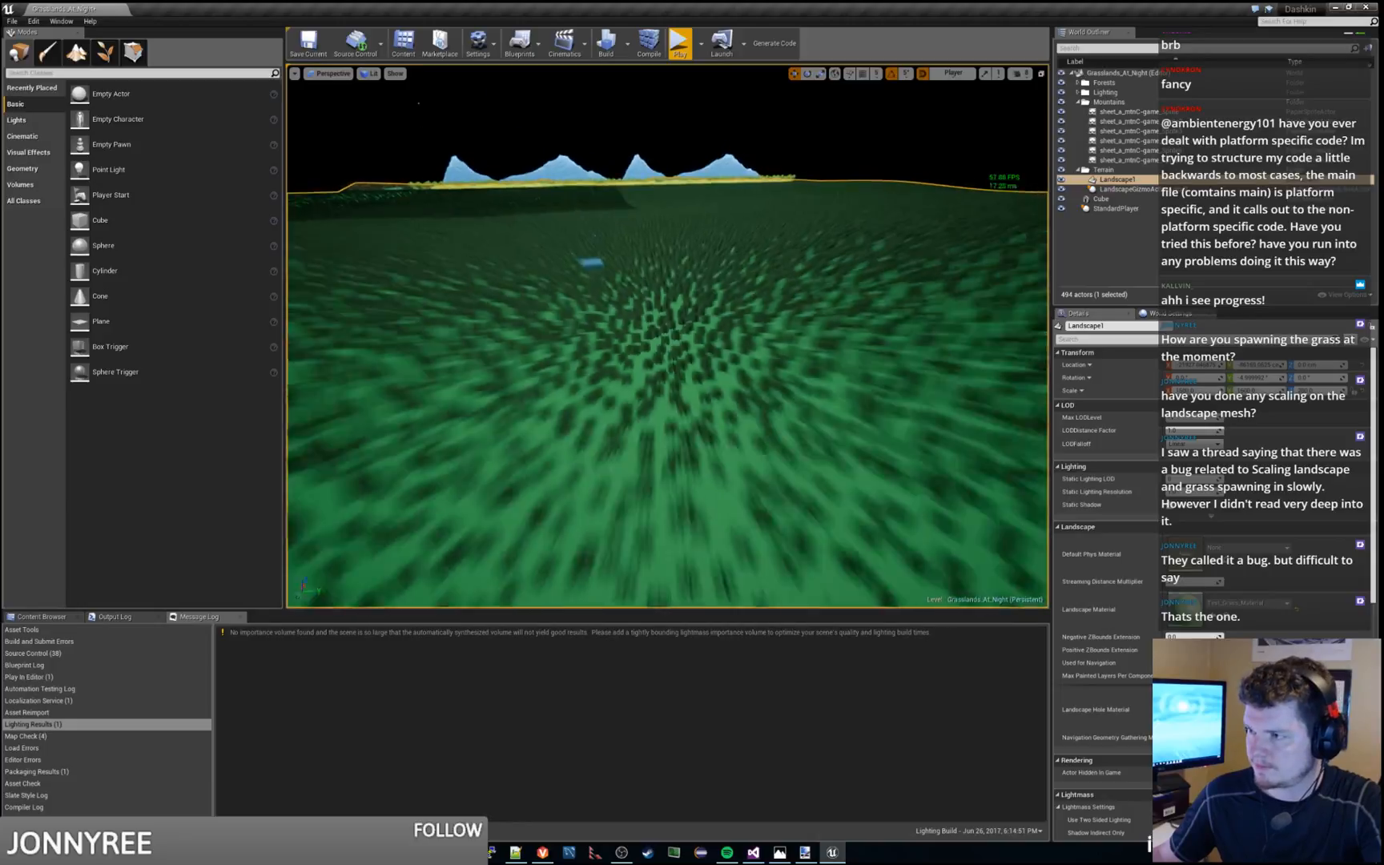
key("s")
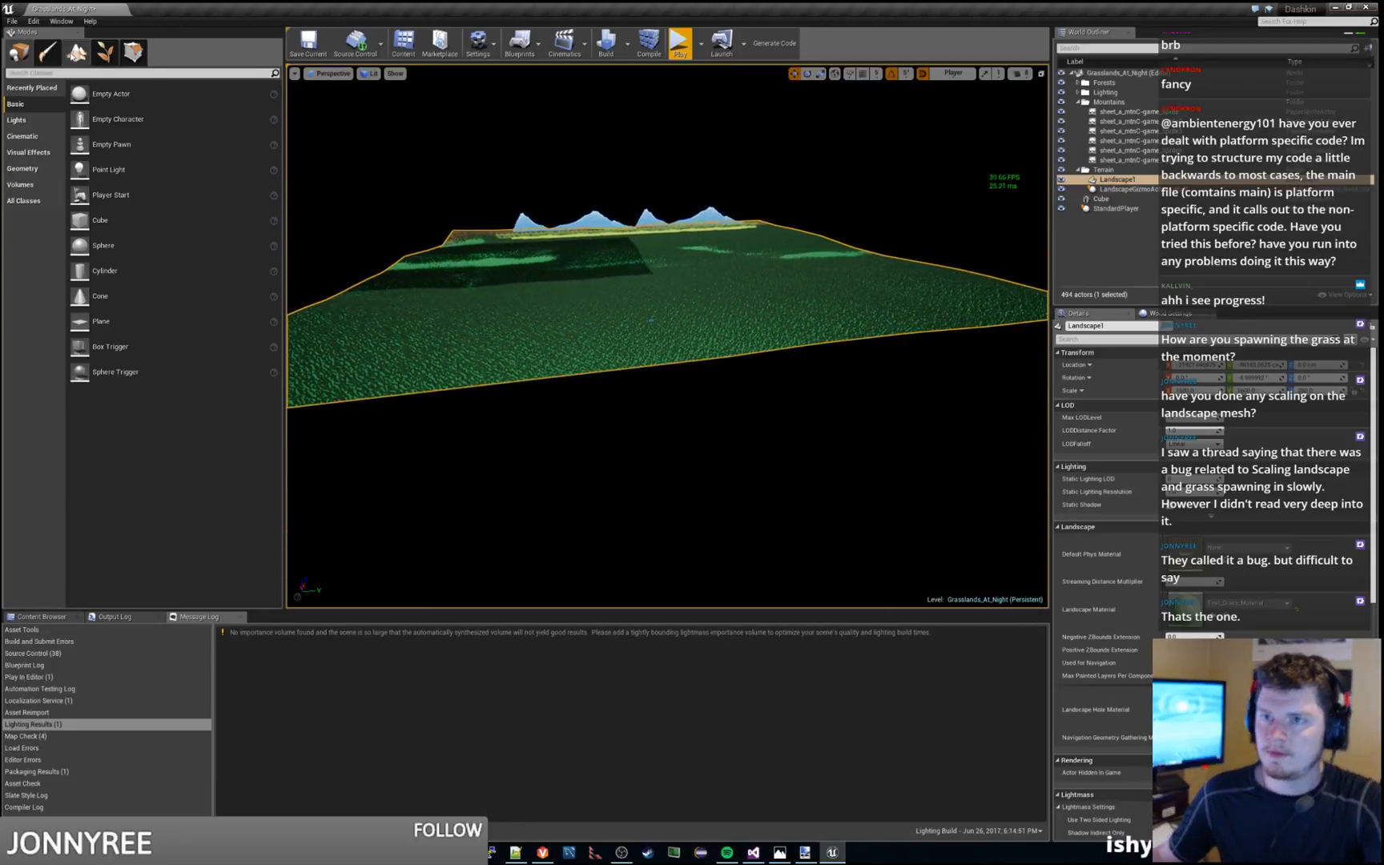
left_click(76, 52)
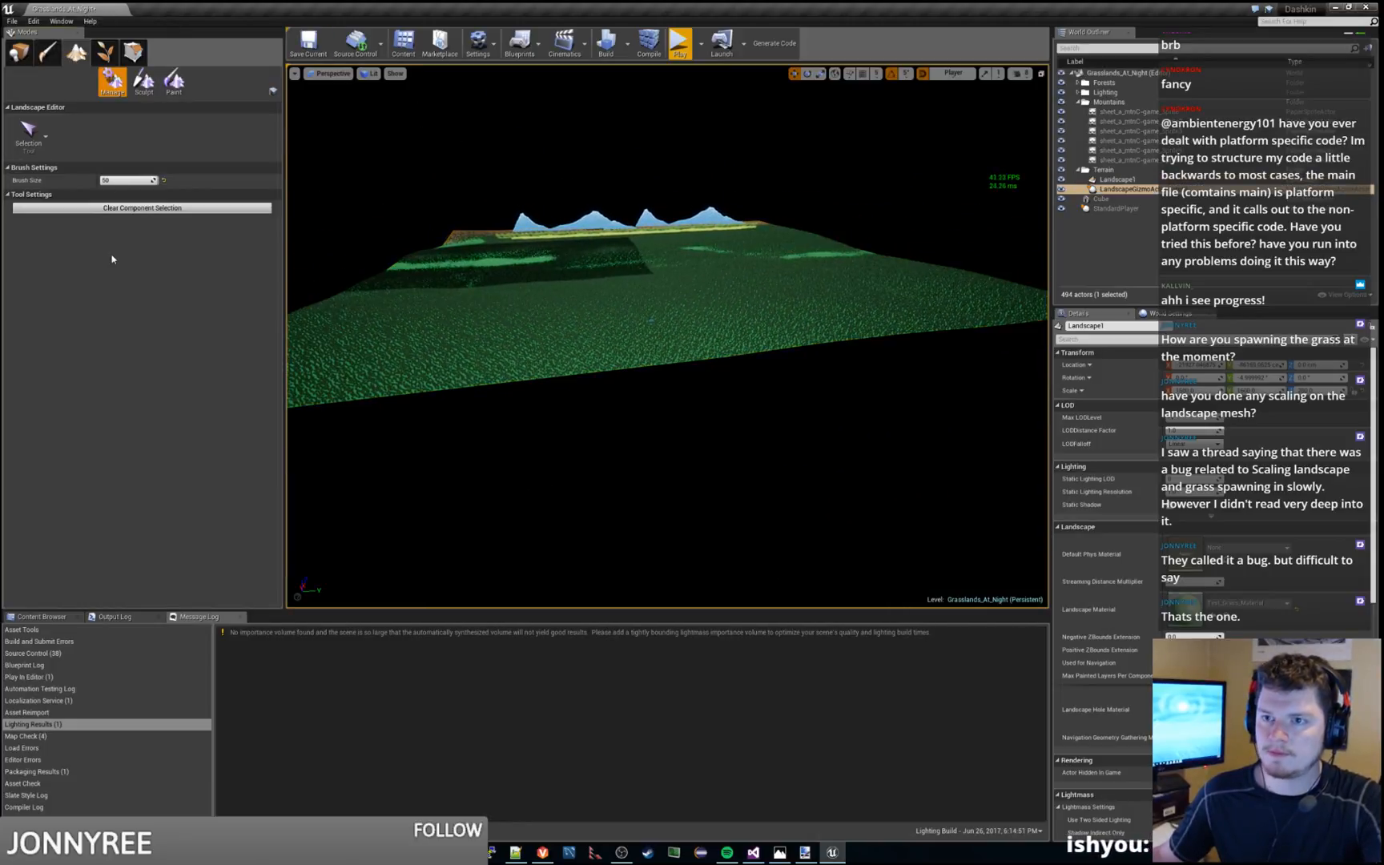
left_click(36, 135)
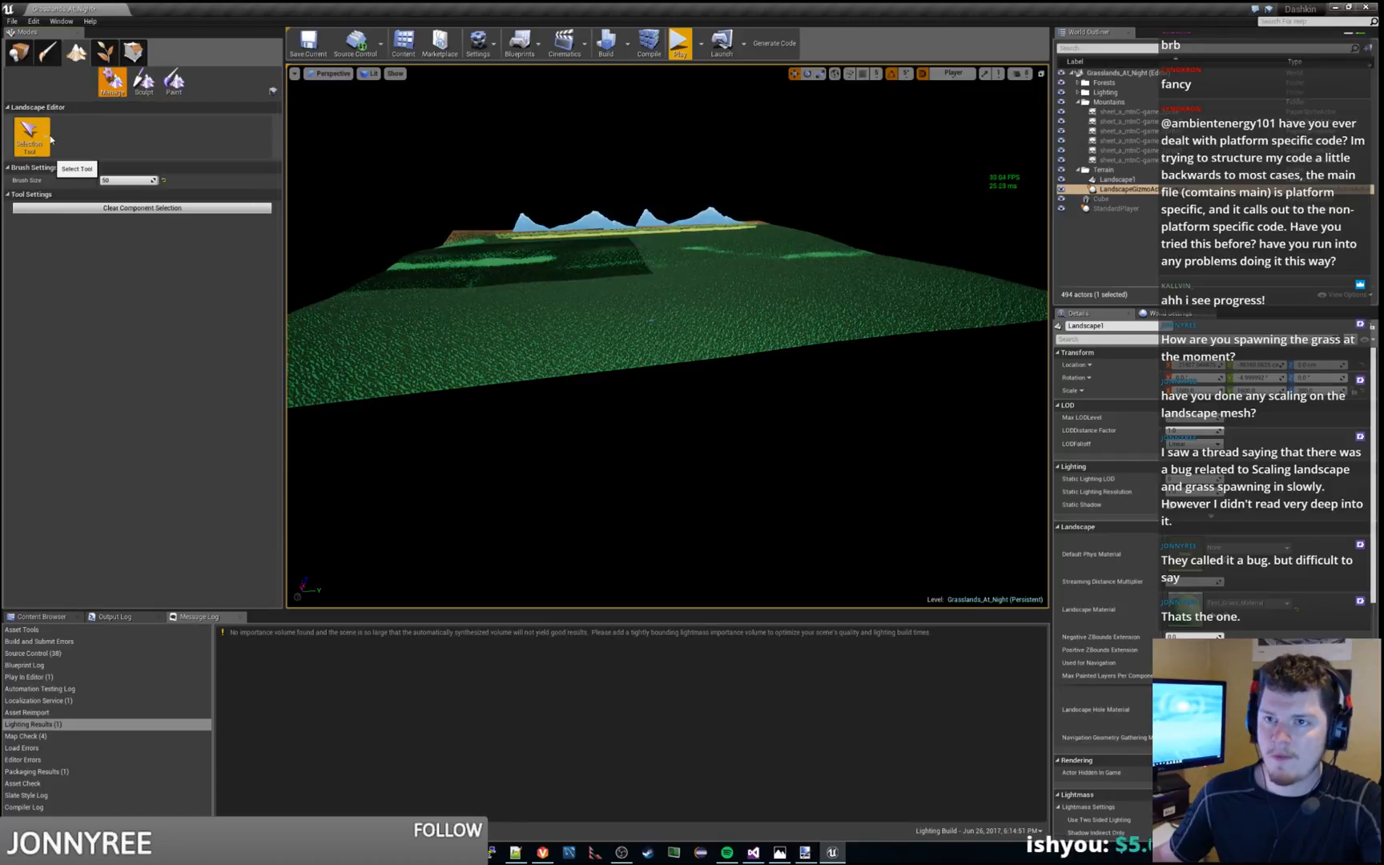
left_click(132, 60)
left_click(87, 61)
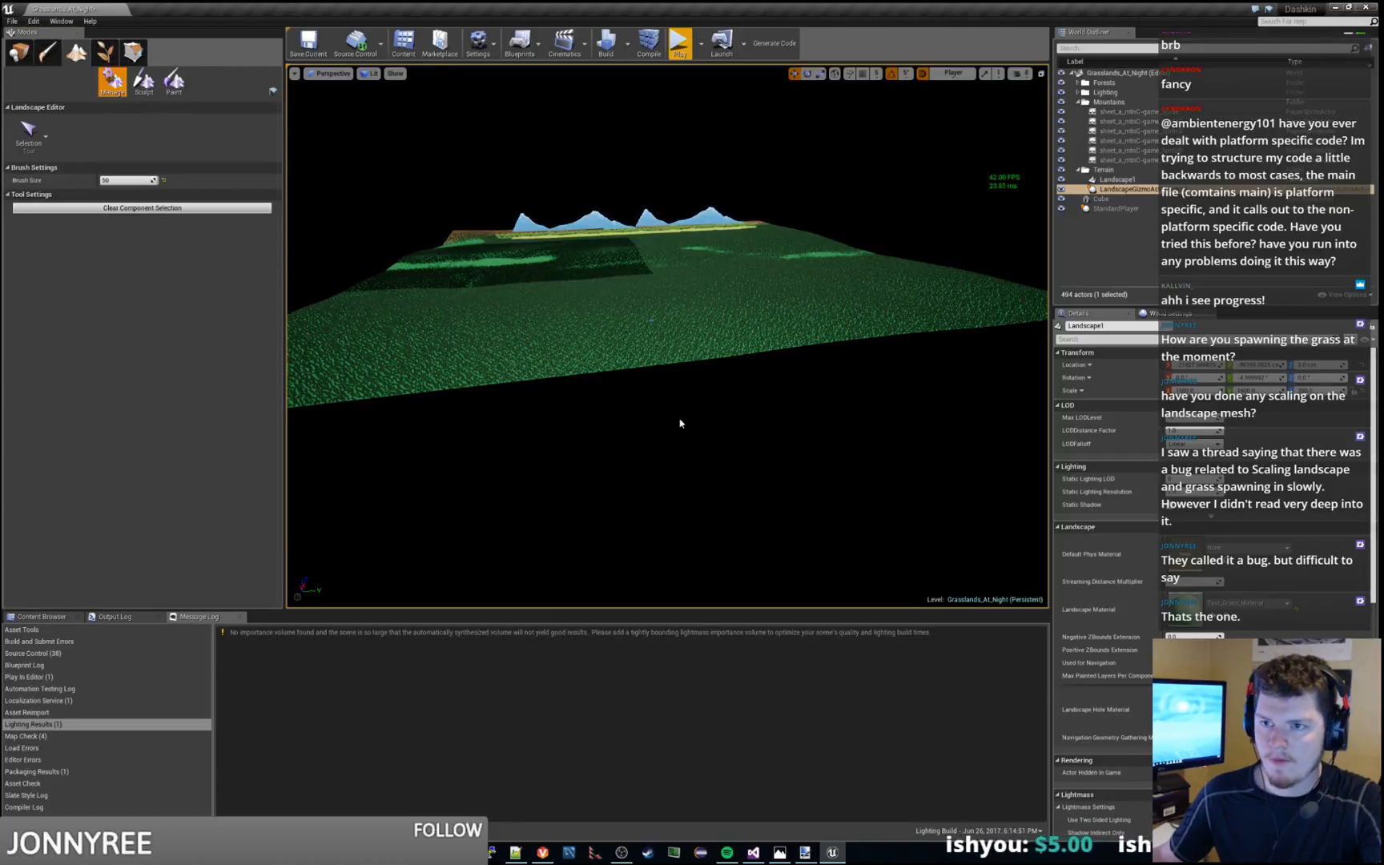
left_click(183, 212)
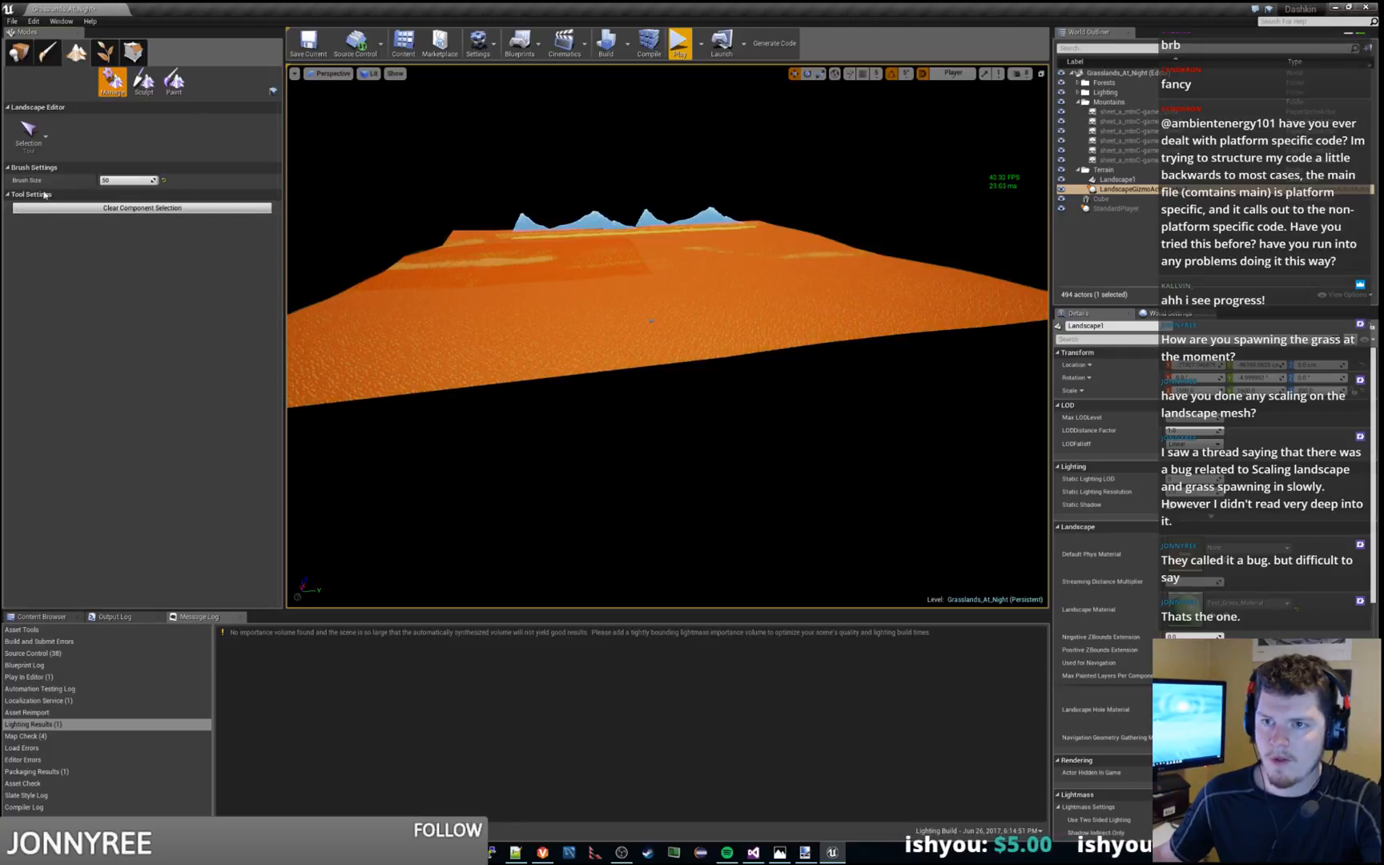
left_click(616, 314)
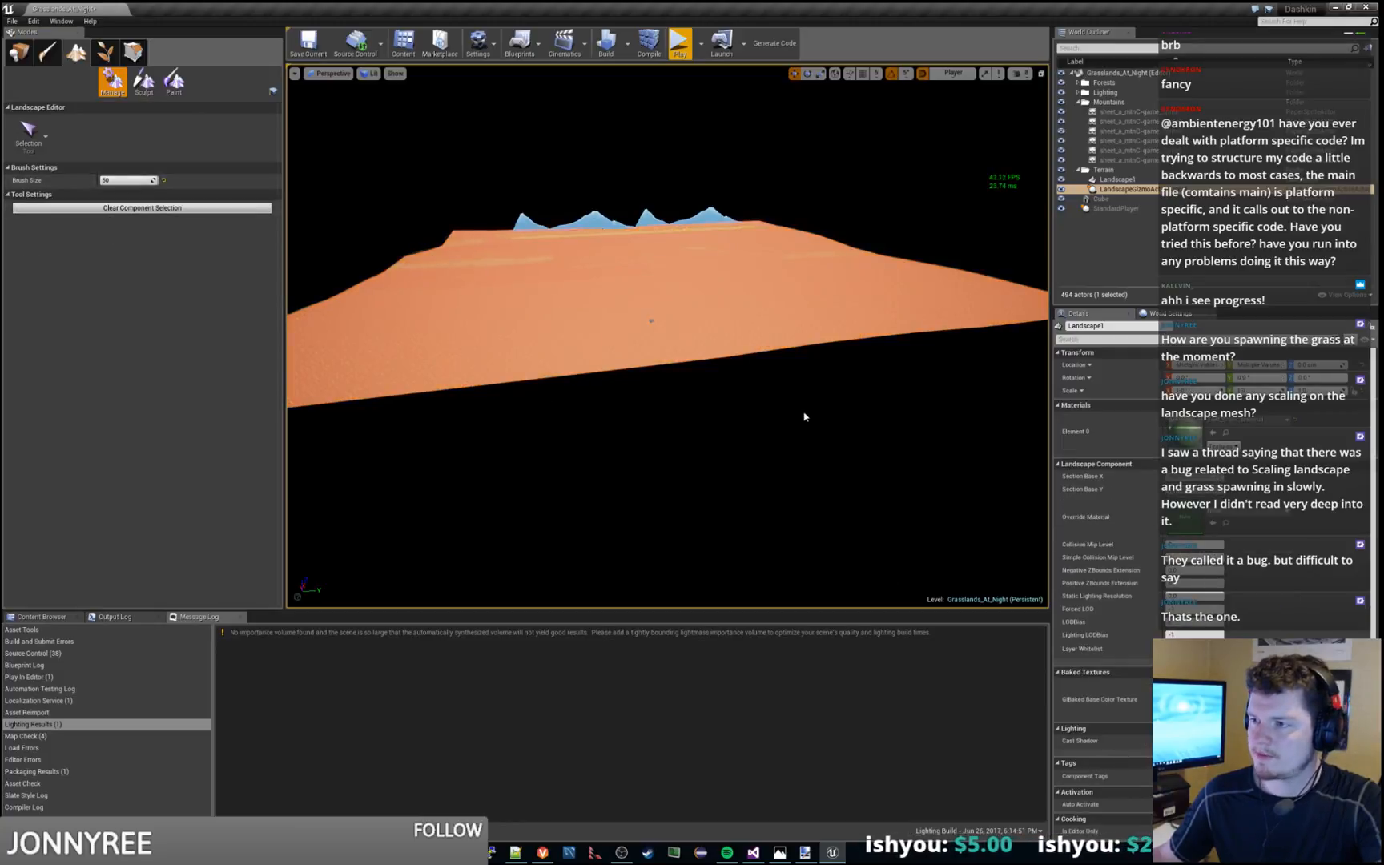
Start a new landscape with the New Landscape tool and inspect its placement preview over the existing terrain
left_click(168, 82)
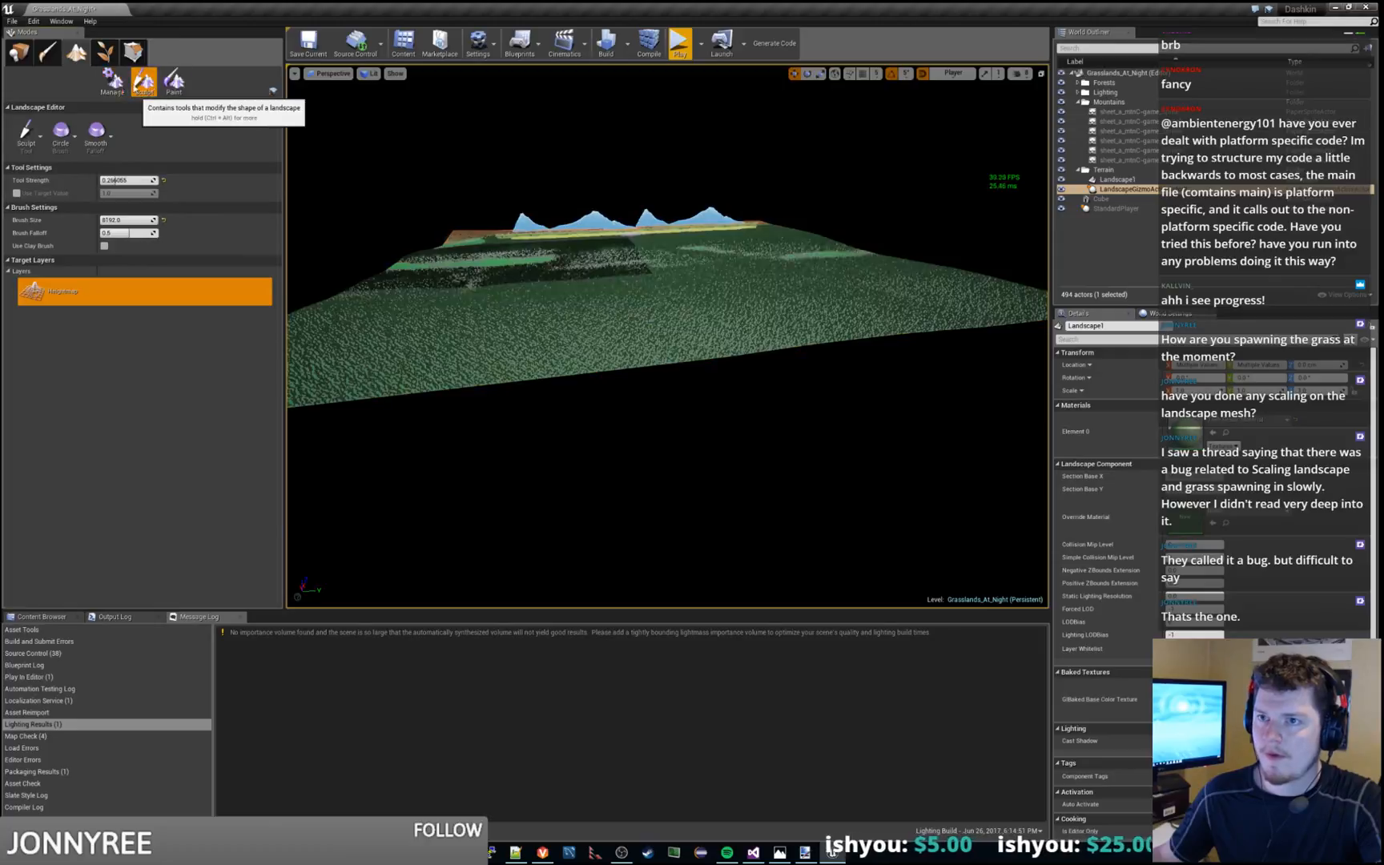
left_click(112, 81)
left_click(45, 137)
left_click(46, 138)
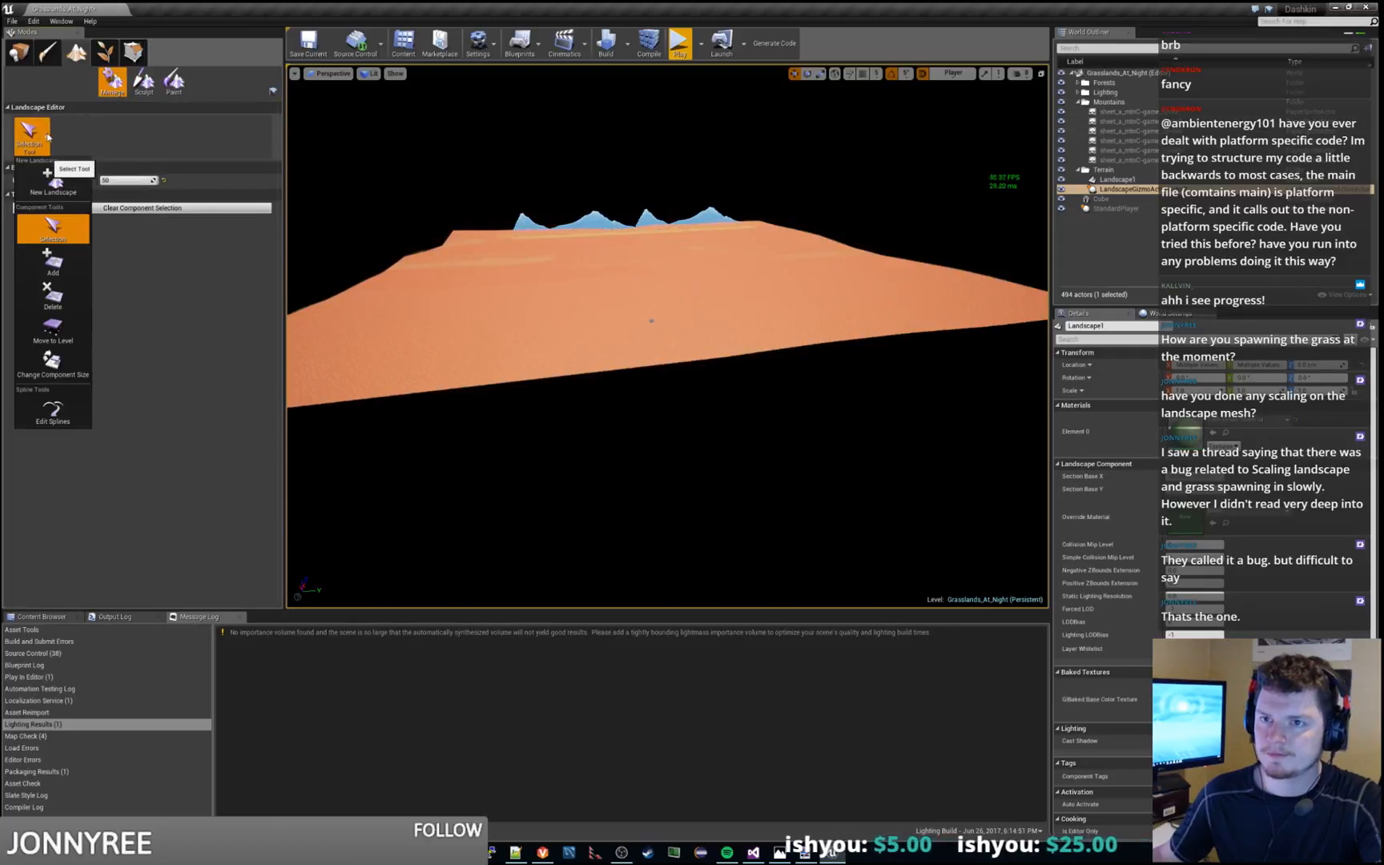
left_click(69, 193)
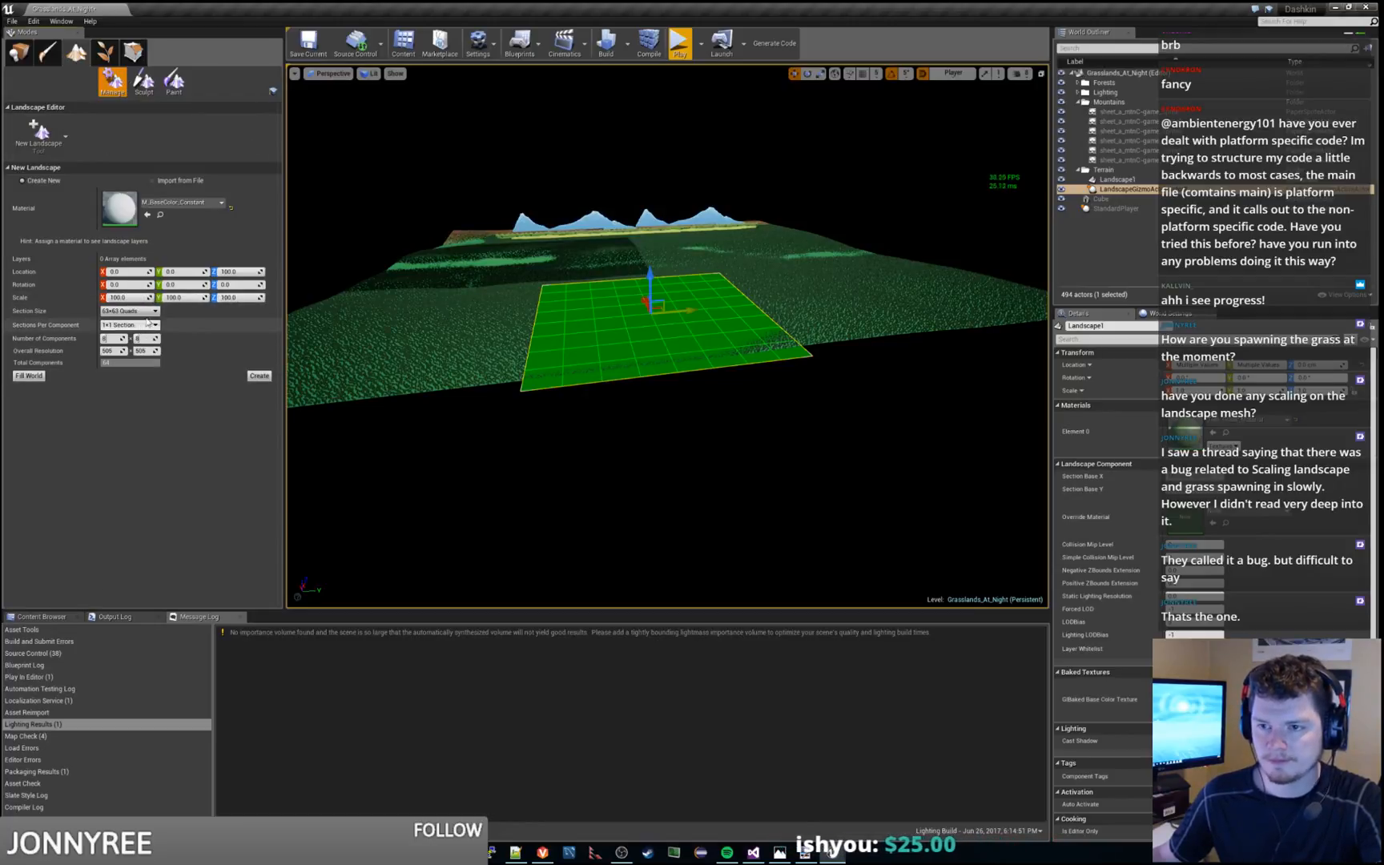
key("a")
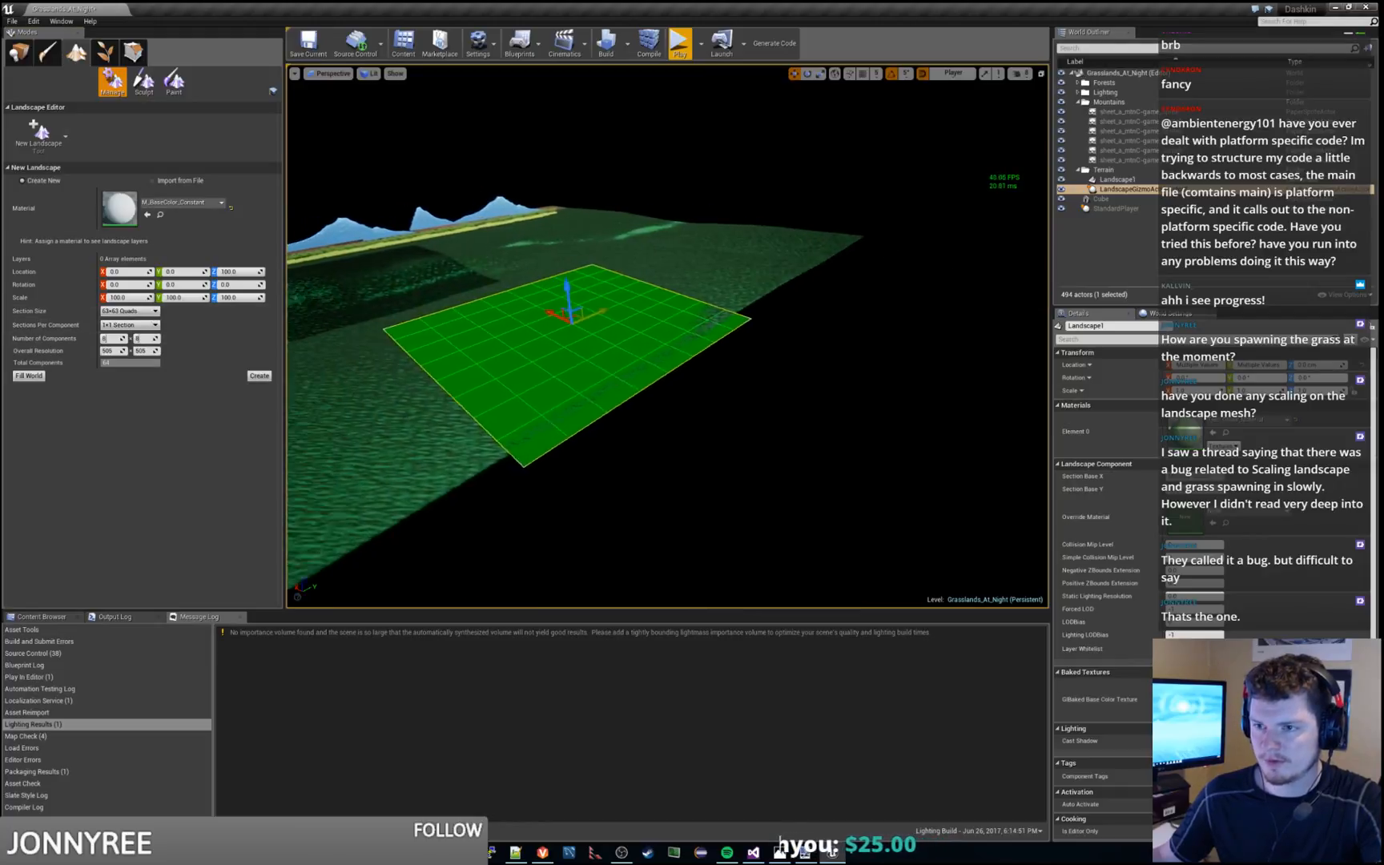